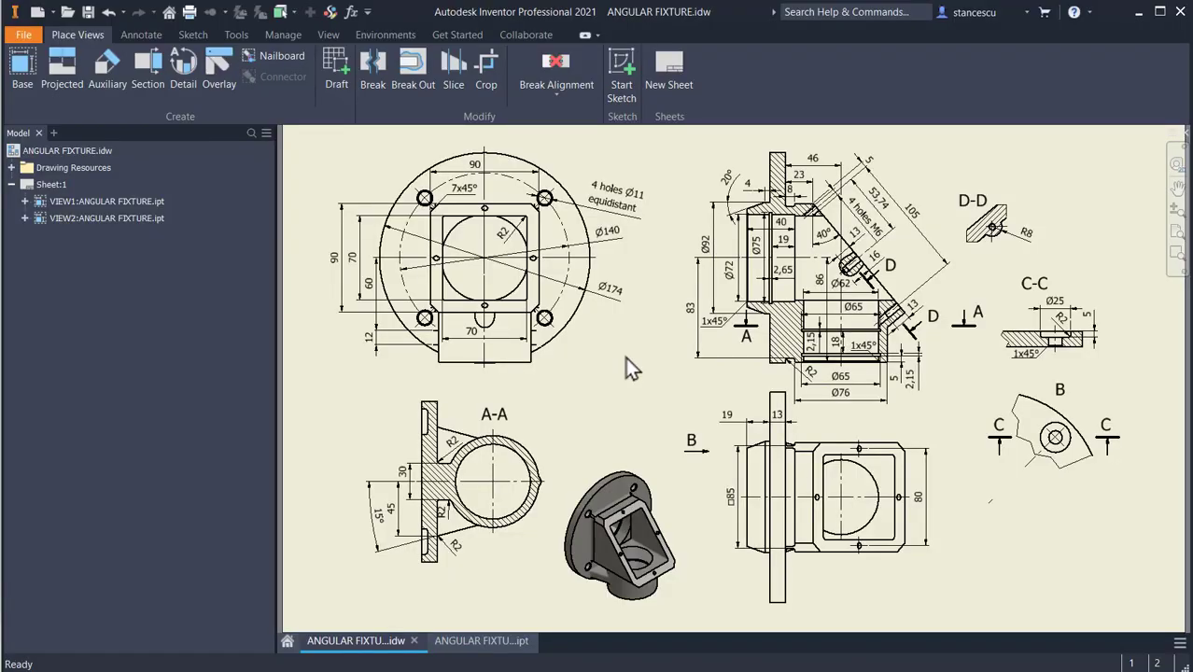
- Create a new part from the Standard (mm).ipt template and begin a 2D sketch on its XY plane
{"action": "left_click", "coordinate": [37, 12]}
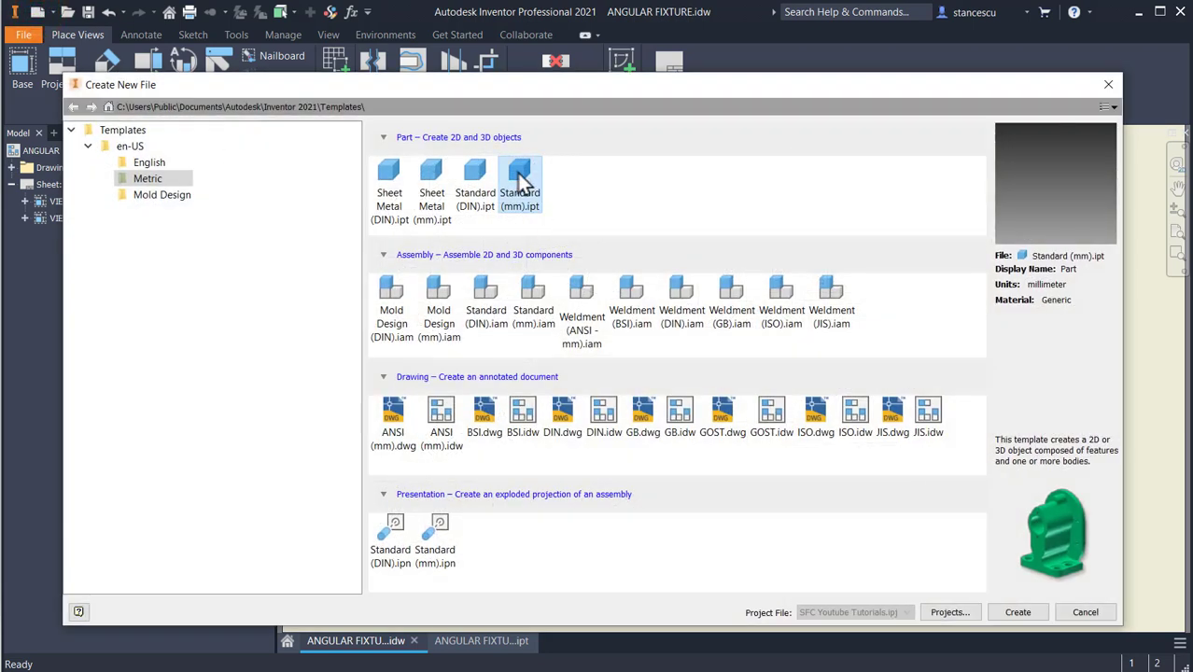
{"action": "double_click", "coordinate": [518, 175]}
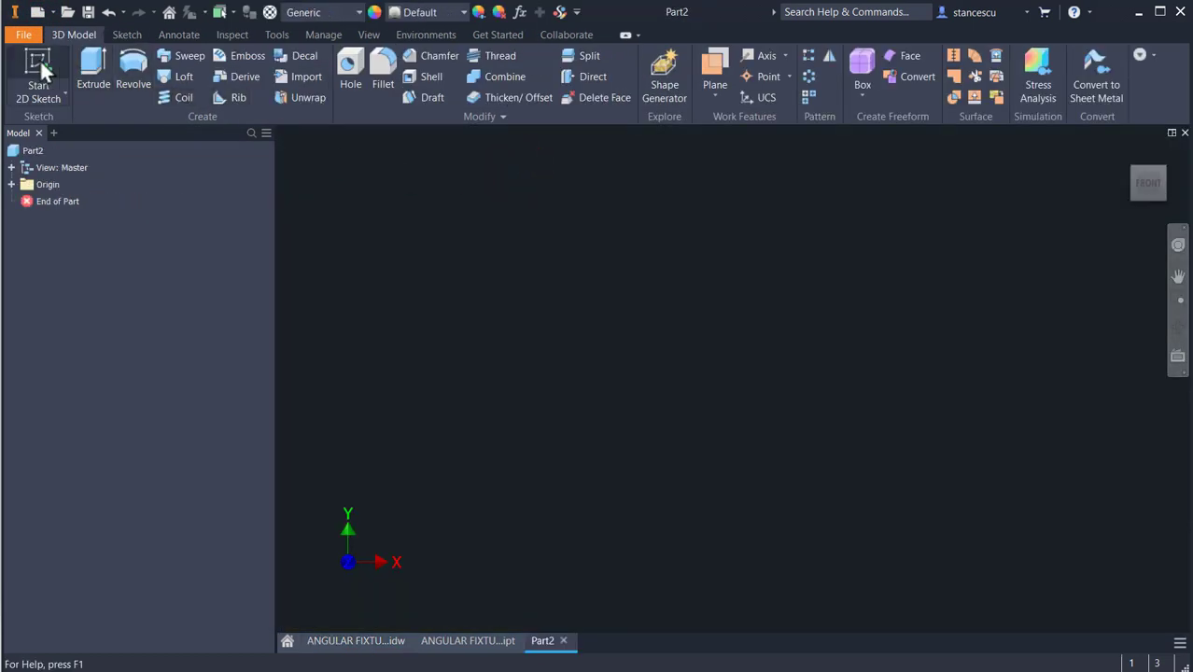
{"action": "left_click", "coordinate": [40, 61]}
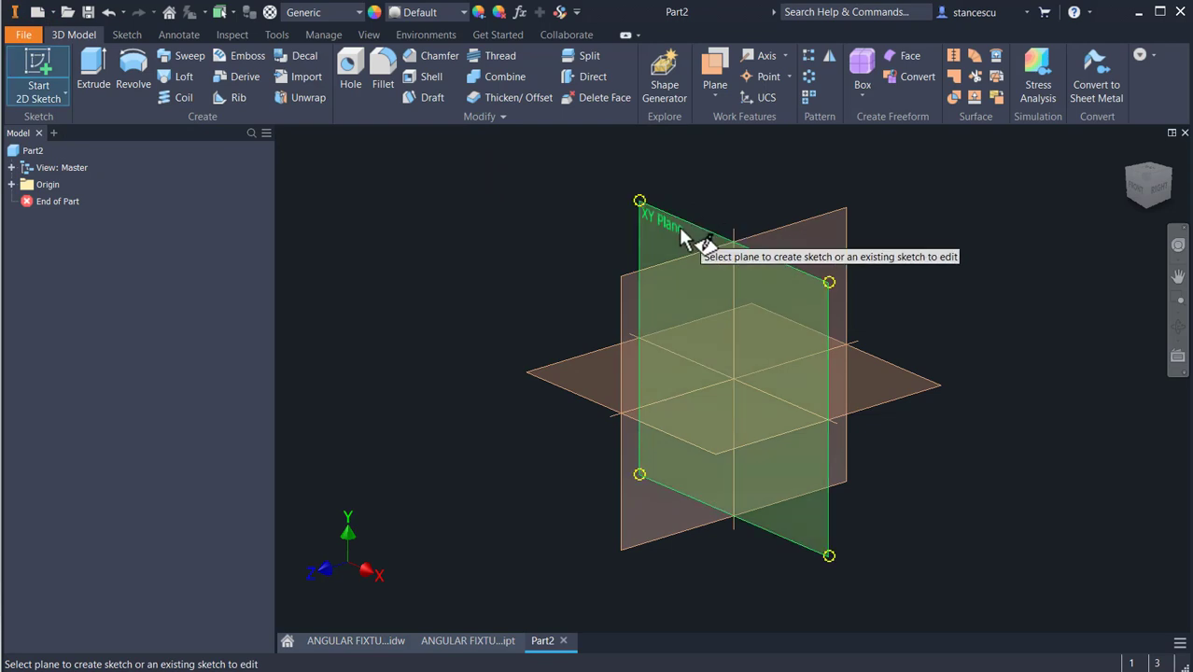
{"action": "left_click", "coordinate": [680, 229]}
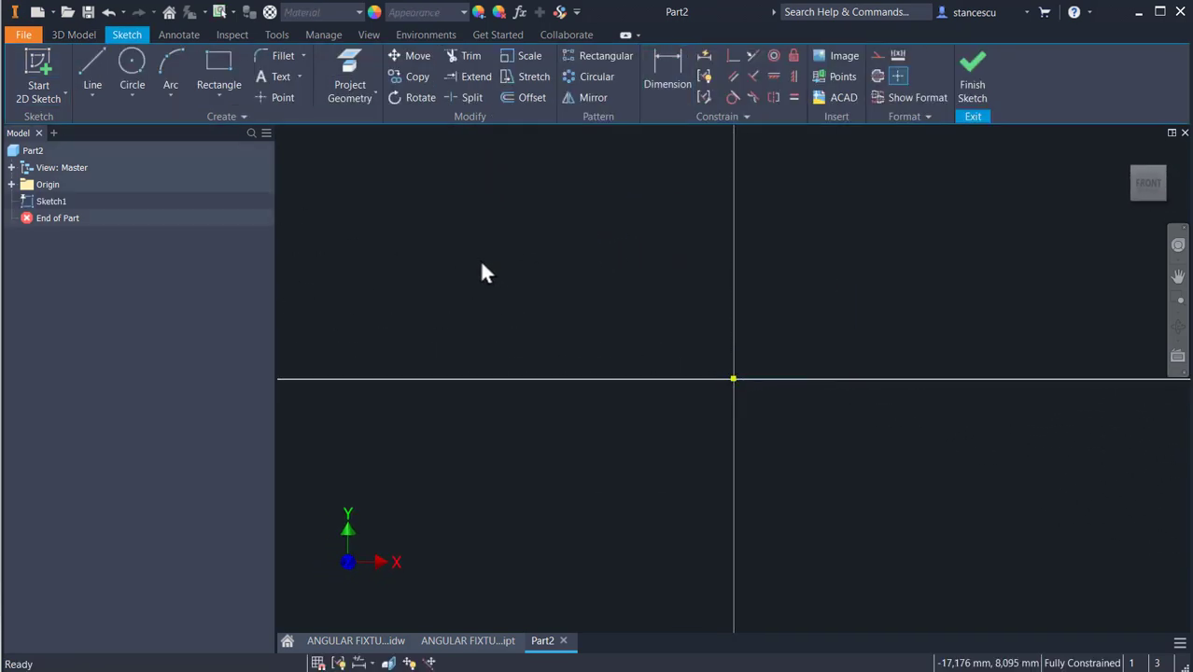
- Draw the stepped outline from the origin: tall vertical, short step, angled segment, long vertical to the axis
{"action": "left_click", "coordinate": [90, 74]}
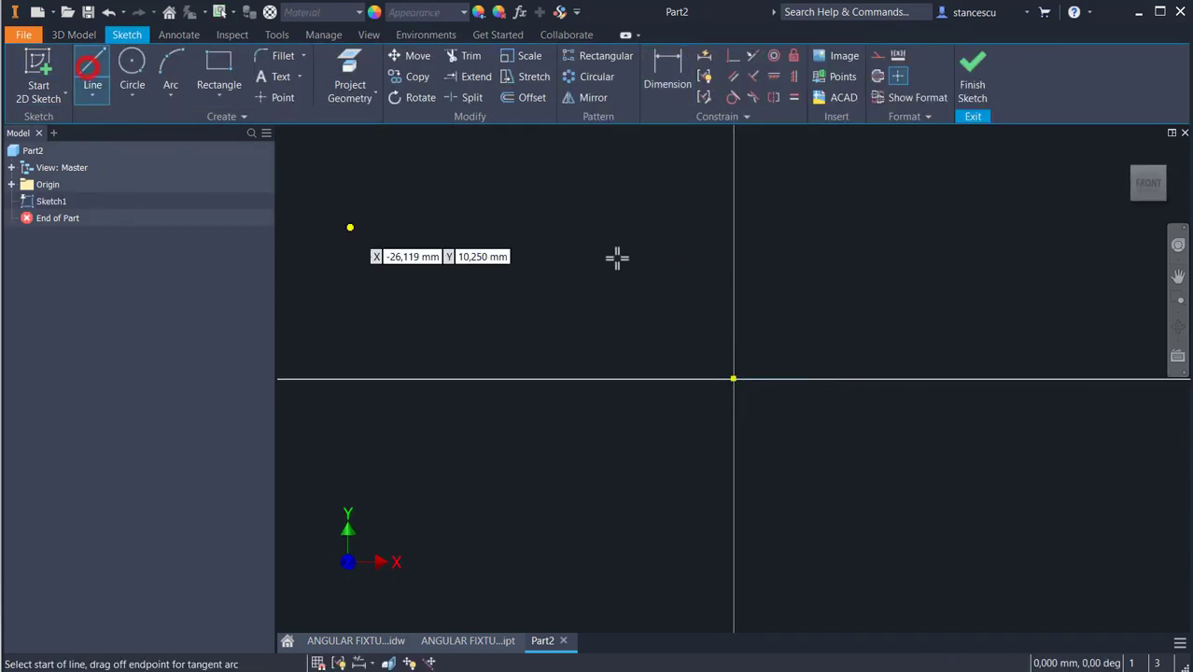
{"action": "left_click", "coordinate": [734, 379]}
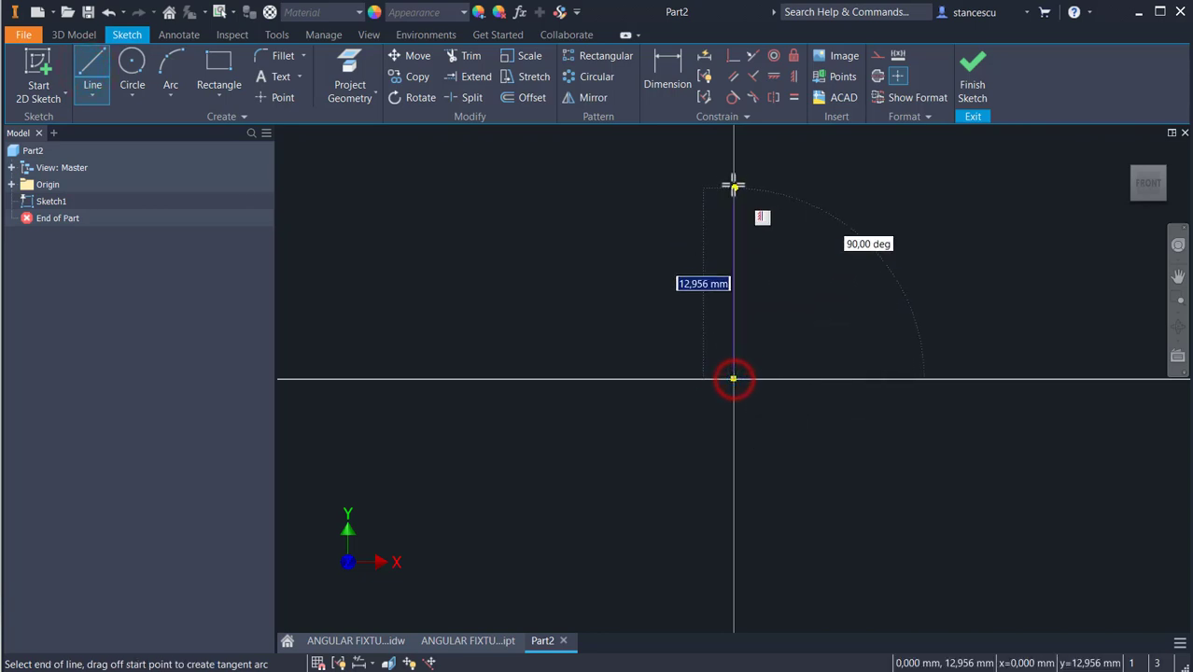
{"action": "left_click", "coordinate": [734, 157]}
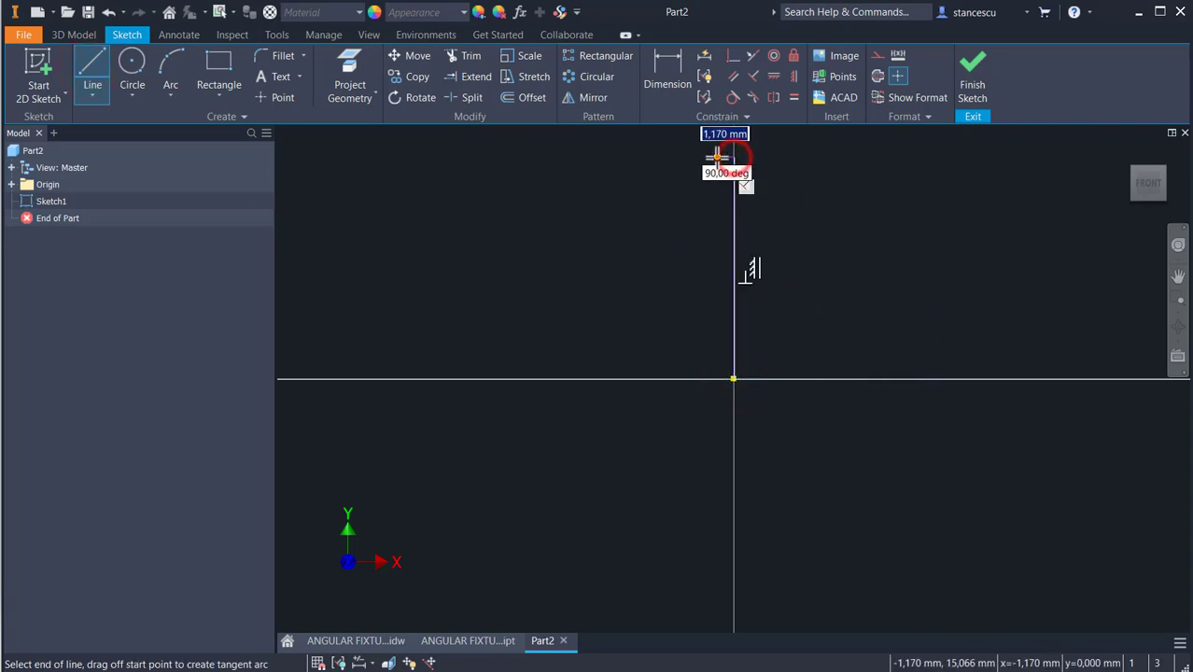
{"action": "left_click_drag", "start_coordinate": [716, 160], "coordinate": [719, 205]}
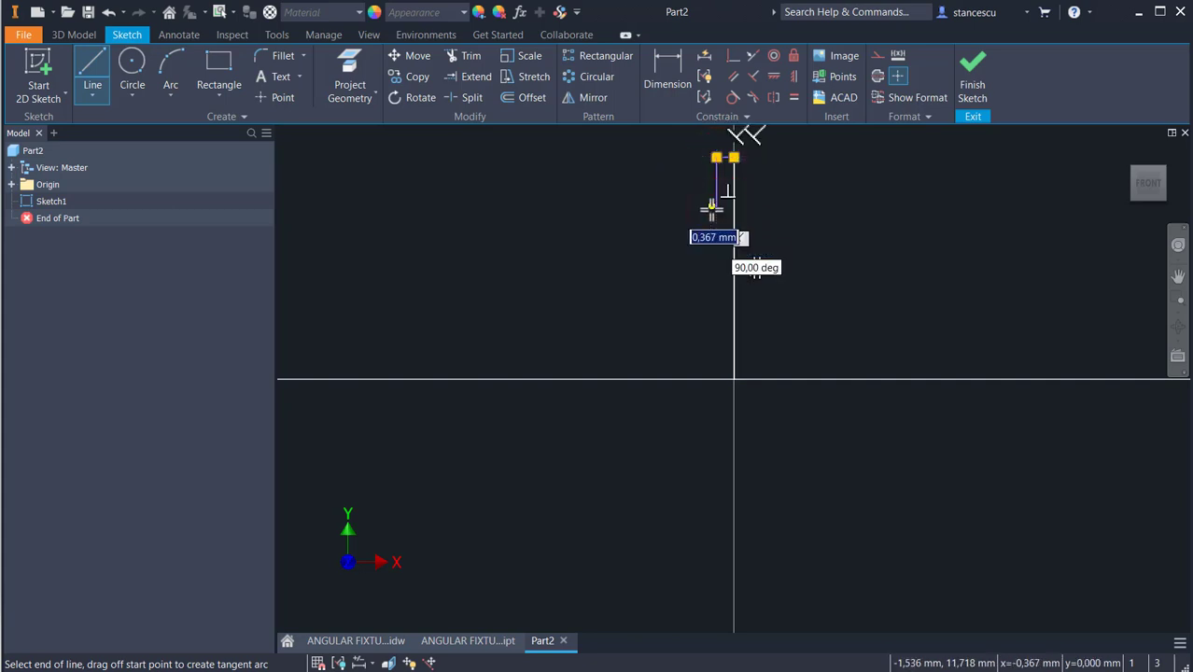
{"action": "left_click", "coordinate": [715, 206]}
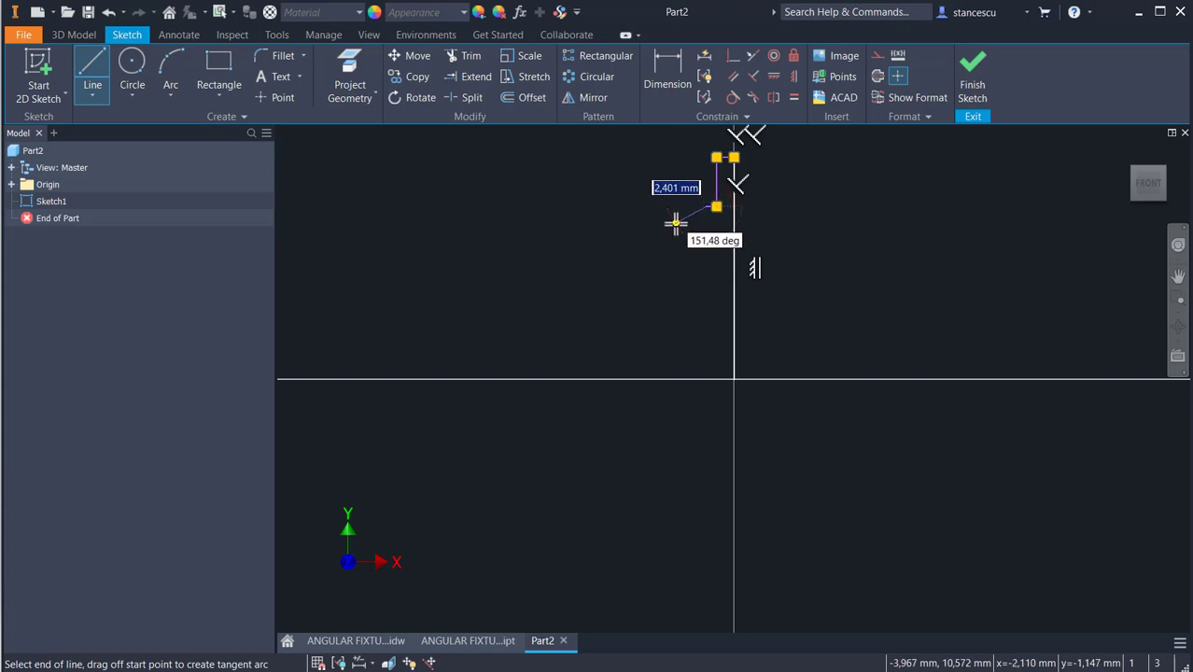
{"action": "left_click", "coordinate": [676, 223]}
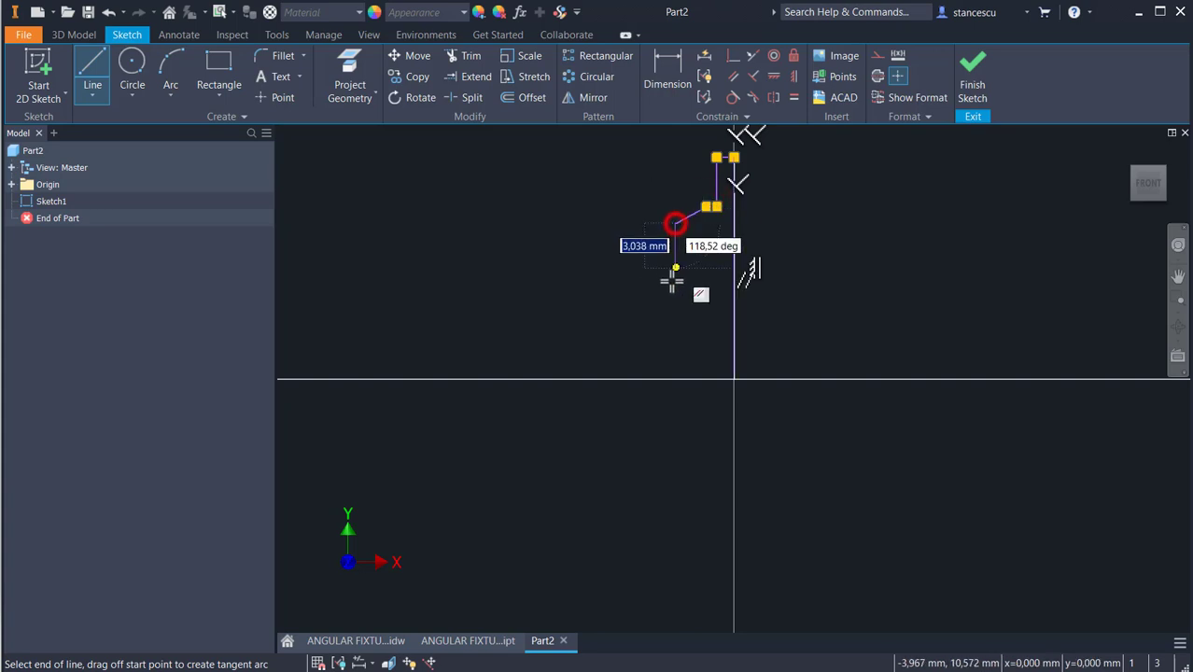
{"action": "left_click", "coordinate": [676, 378]}
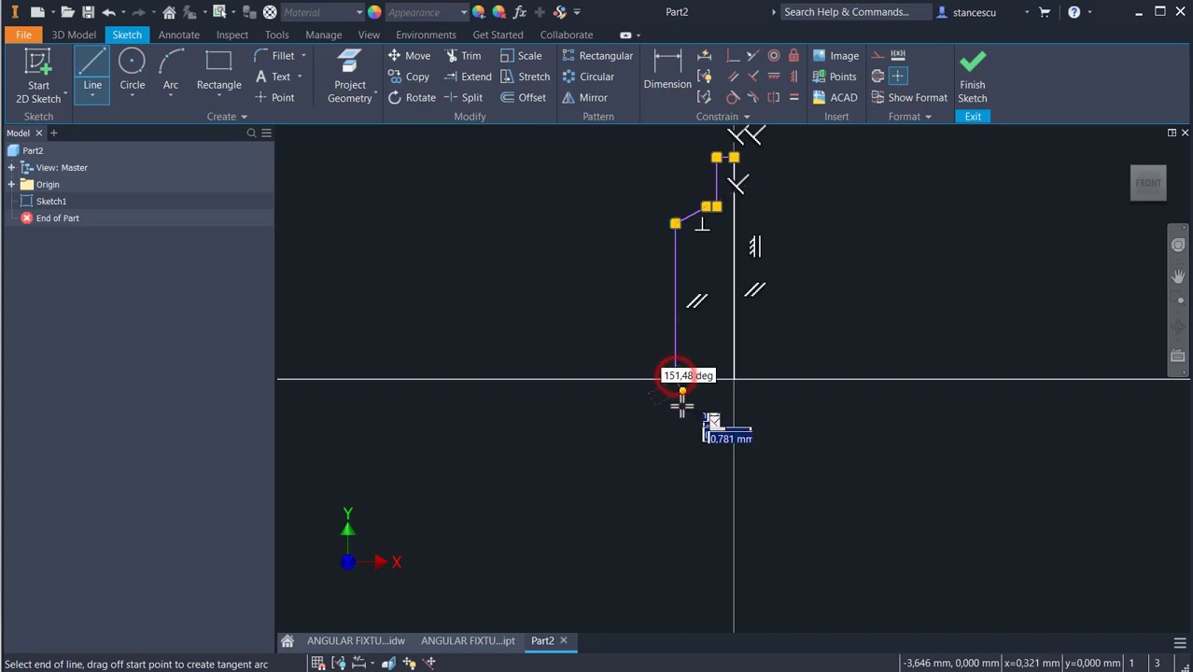
- Close the profile back to the origin with a centerline along the horizontal axis and recentre the view
{"action": "left_click", "coordinate": [878, 77]}
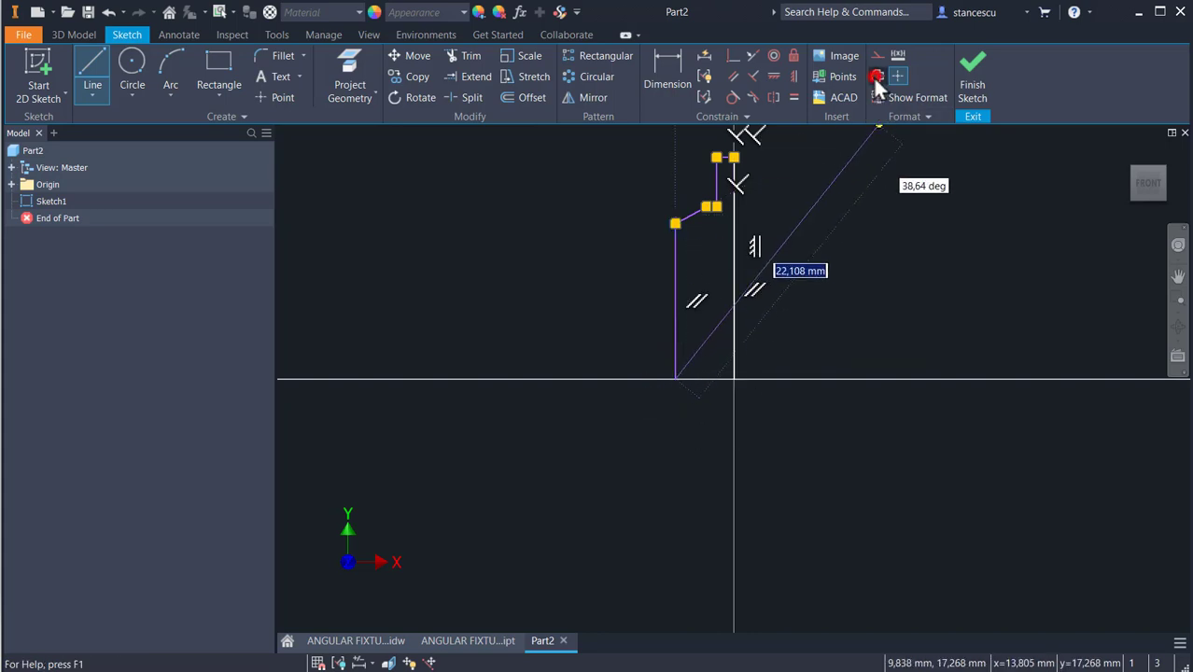
{"action": "left_click", "coordinate": [734, 378]}
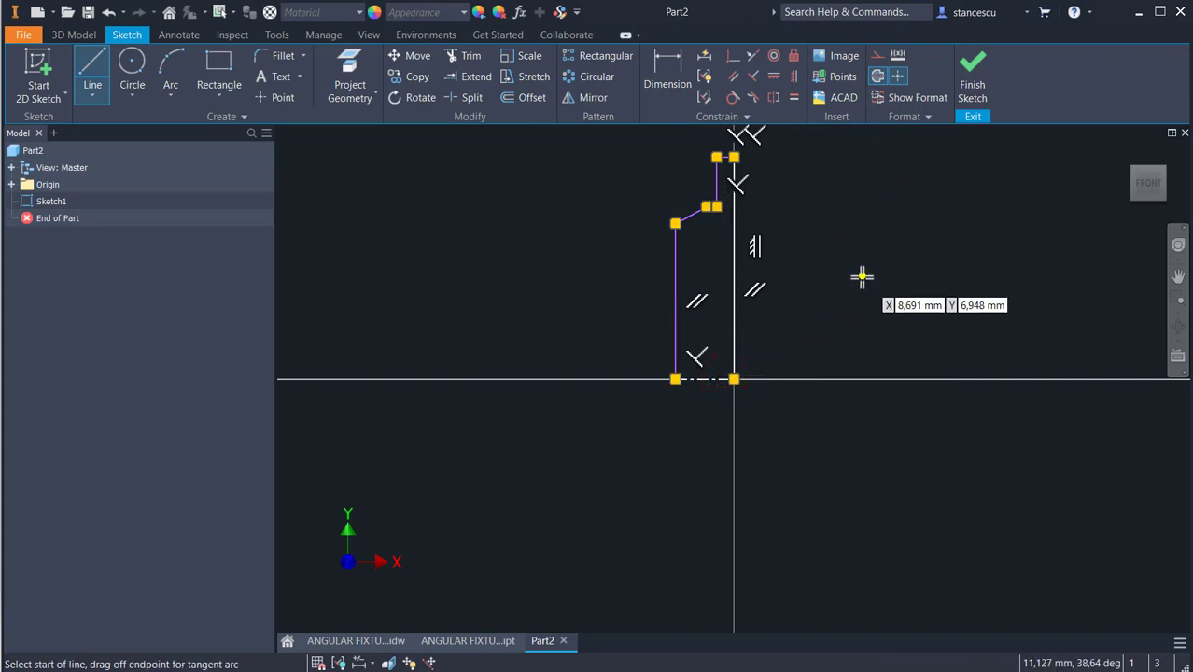
{"action": "key", "text": "Escape"}
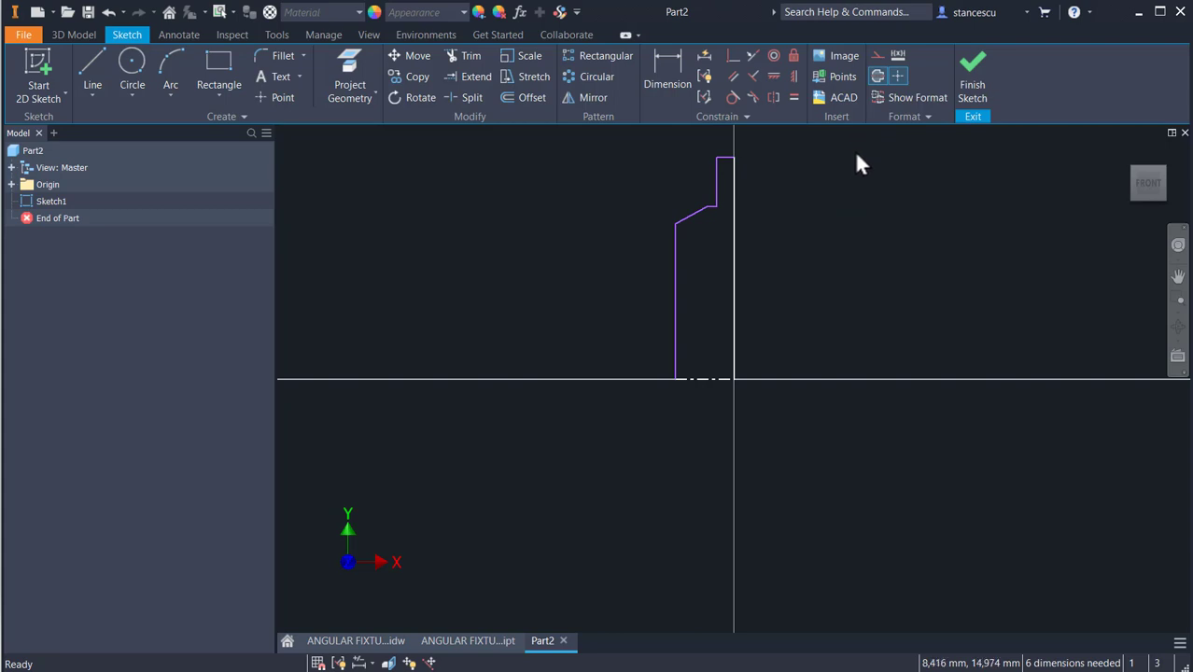
{"action": "left_click", "coordinate": [879, 75]}
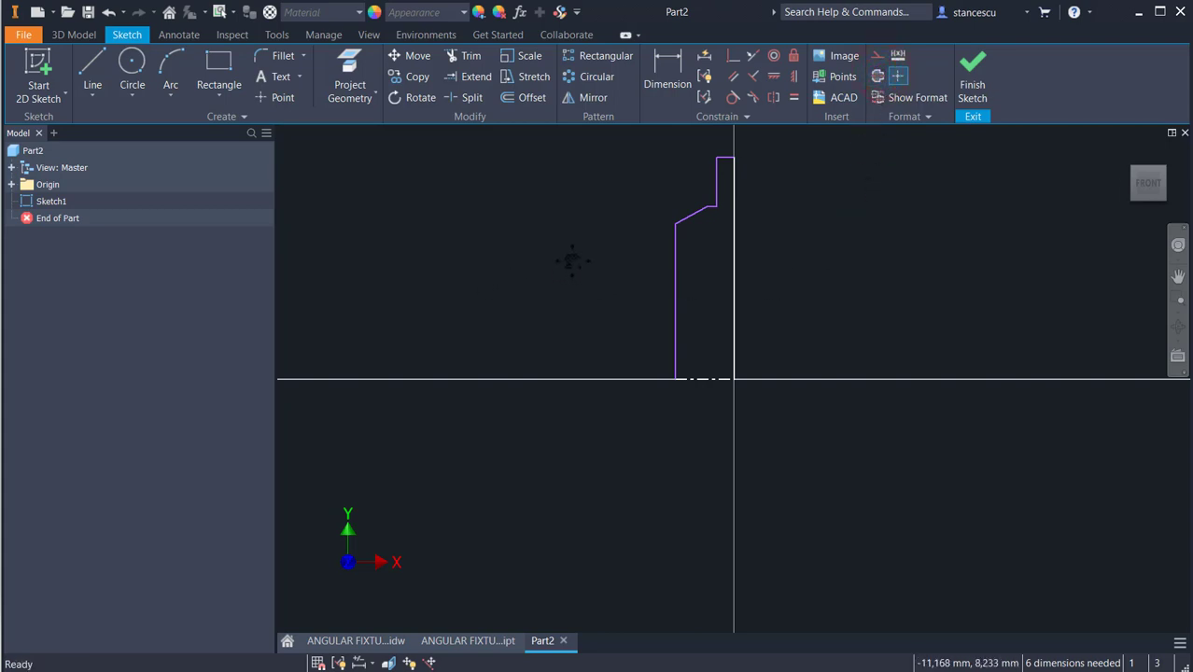
{"action": "middle_click_drag", "start_coordinate": [572, 261], "coordinate": [546, 341]}
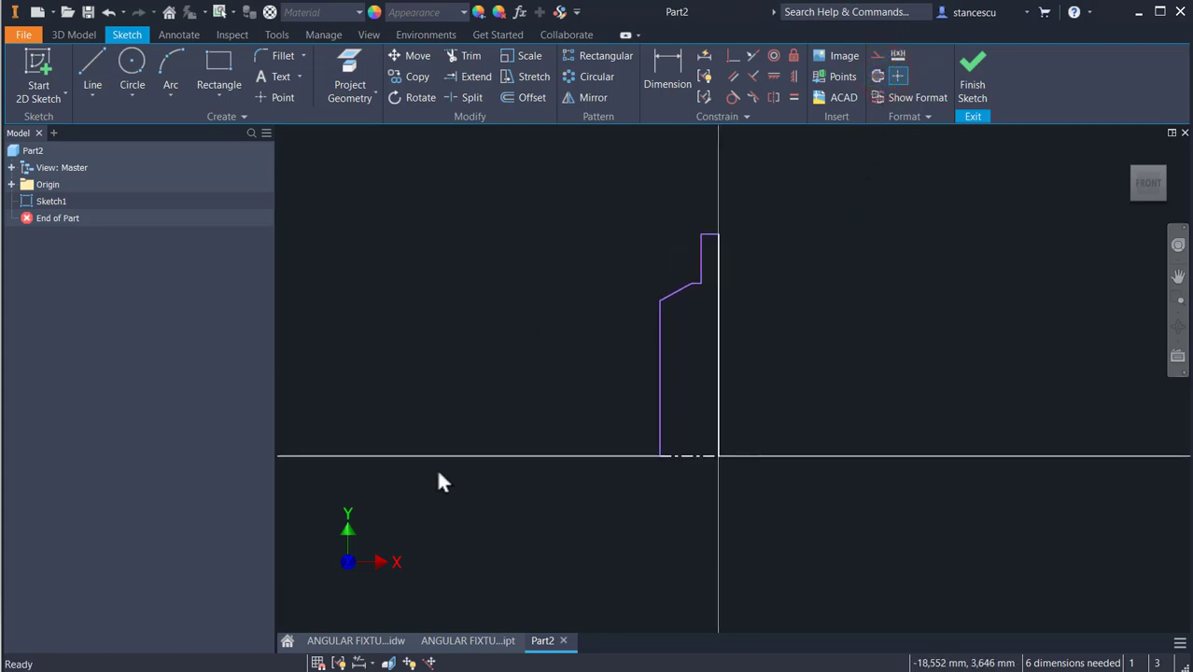
{"action": "left_click", "coordinate": [317, 641]}
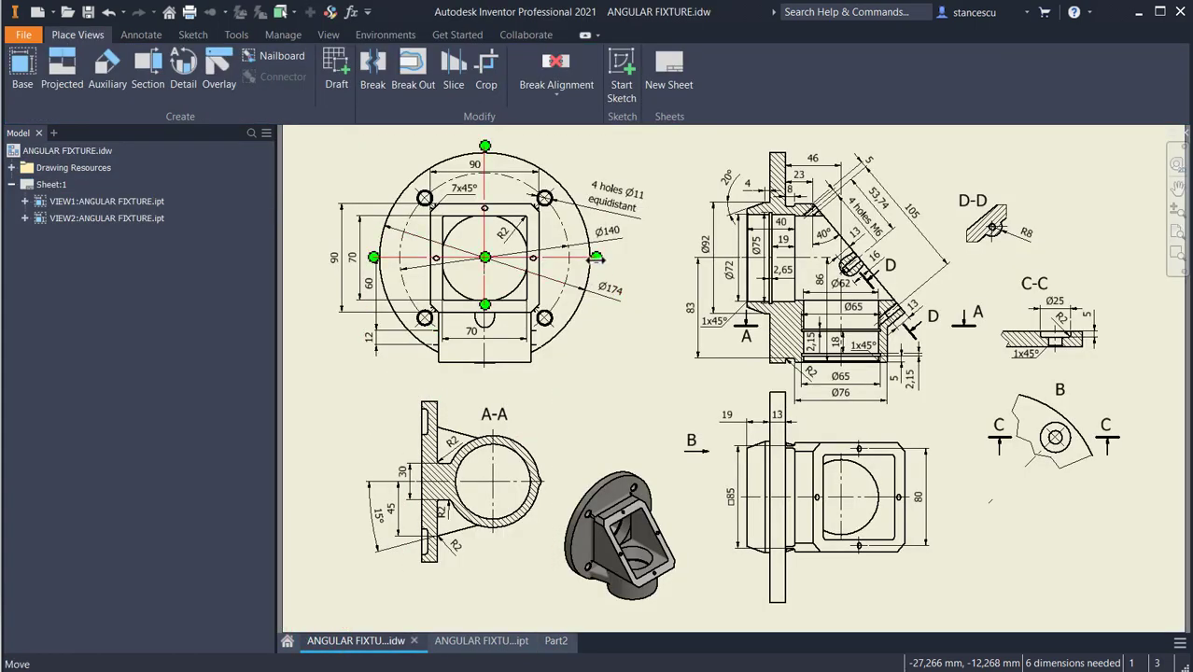
{"action": "left_click_drag", "start_coordinate": [597, 258], "coordinate": [609, 296]}
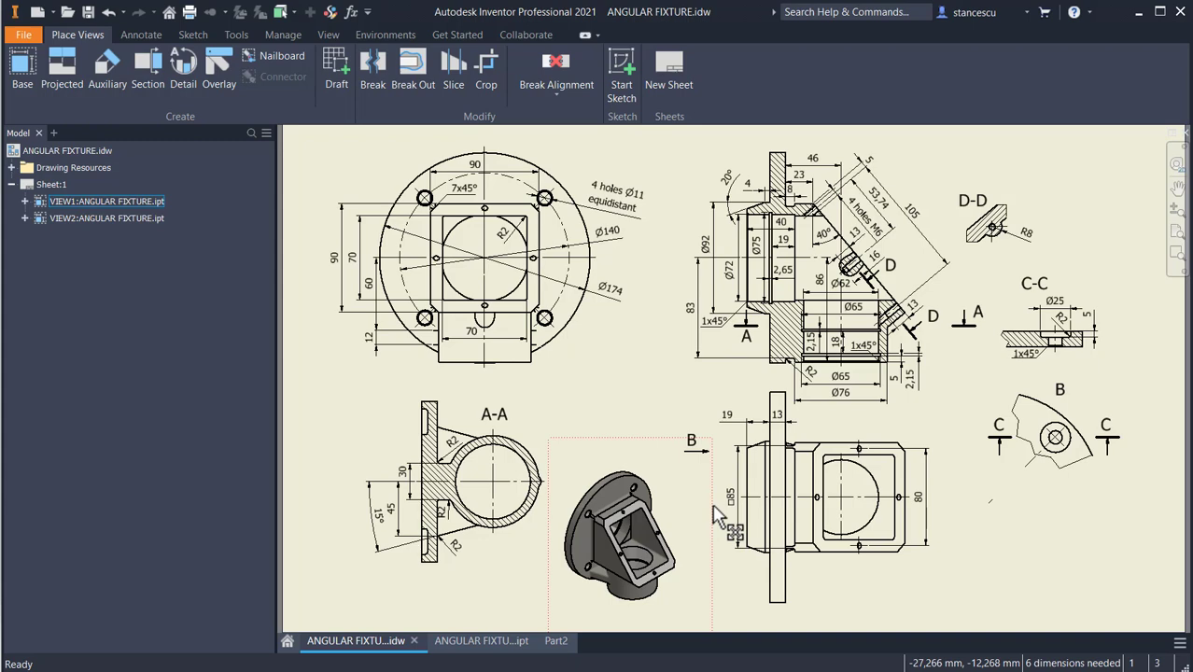
{"action": "scroll", "coordinate": [732, 210], "scroll_direction": "up", "scroll_amount": 3}
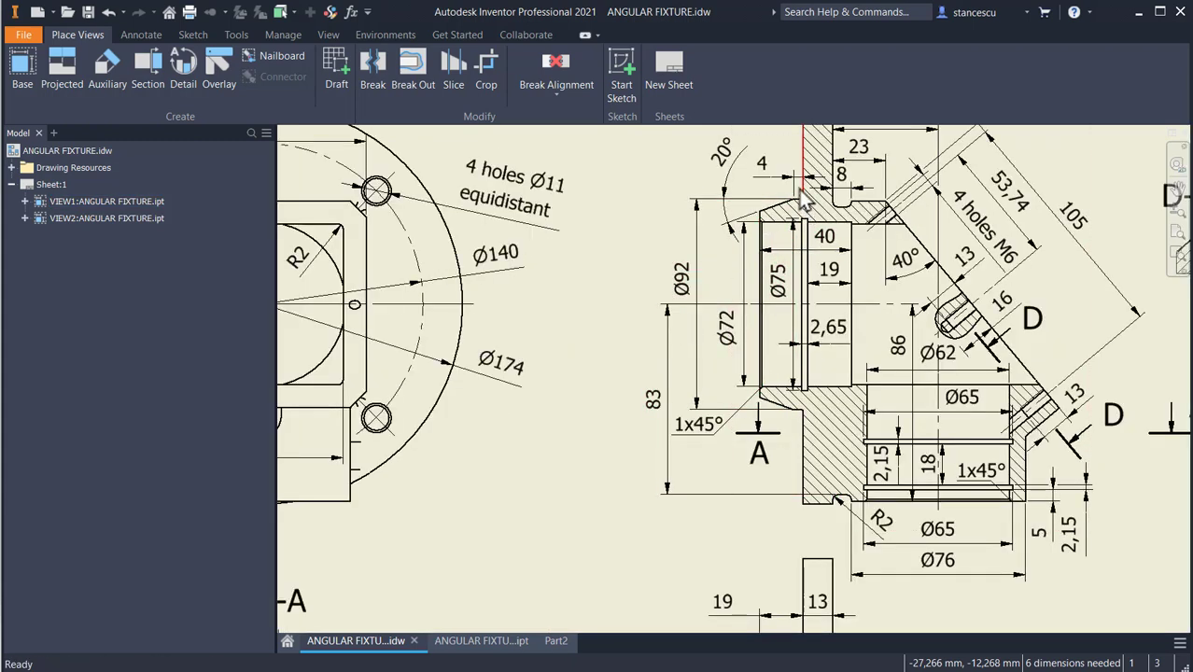
{"action": "left_click", "coordinate": [556, 642]}
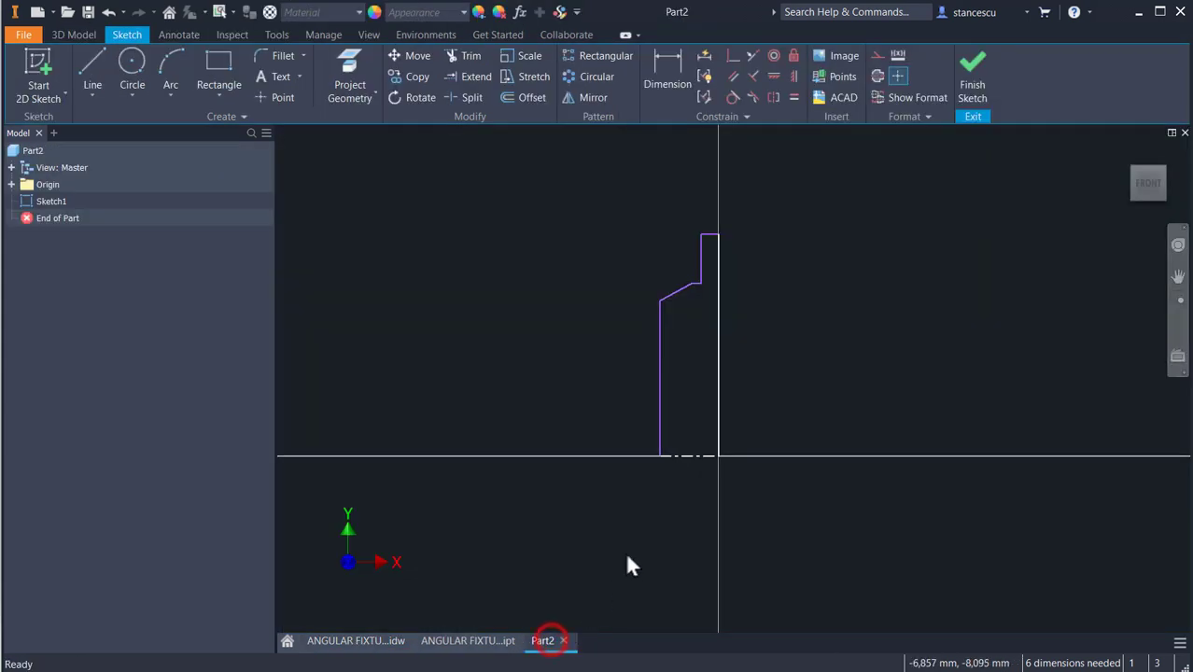
- Dimension the top line's diameter about the centerline to Ø174 and refit the view
{"action": "left_click", "coordinate": [661, 77]}
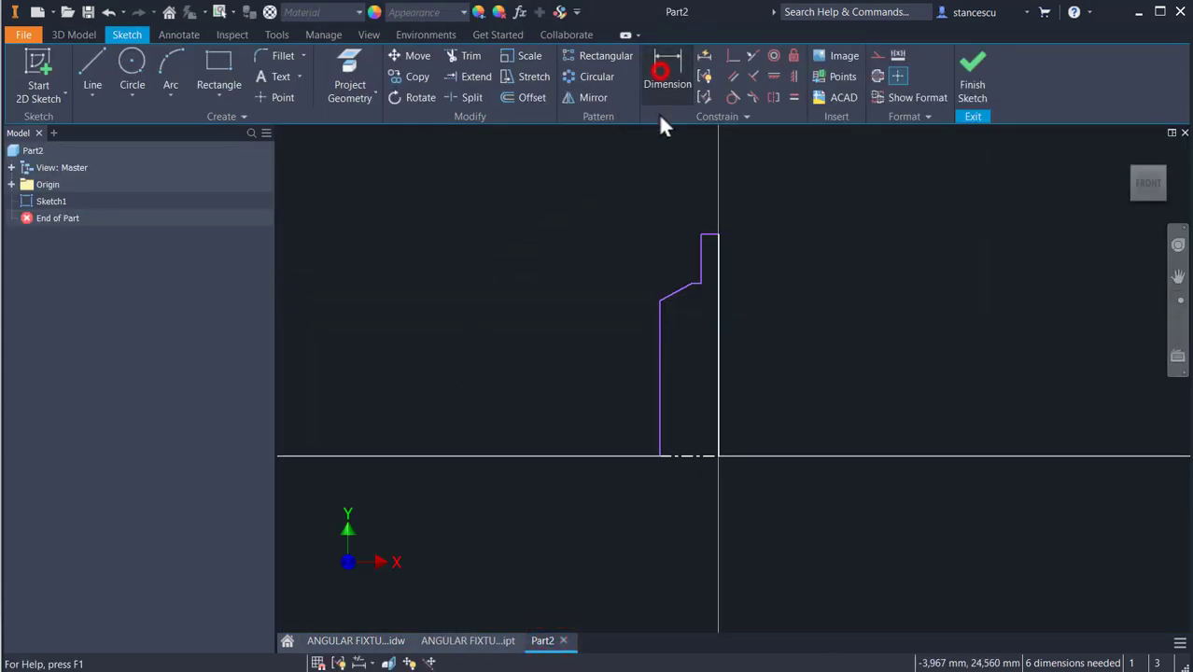
{"action": "left_click", "coordinate": [709, 237]}
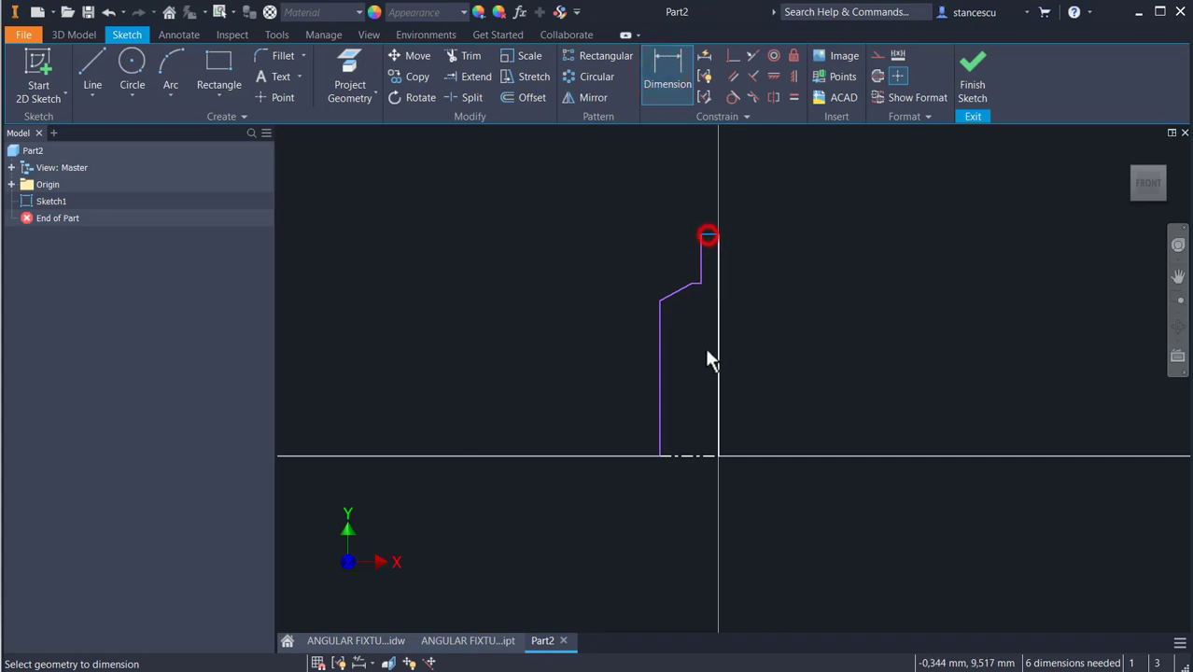
{"action": "left_click", "coordinate": [692, 453]}
{"action": "left_click", "coordinate": [830, 393]}
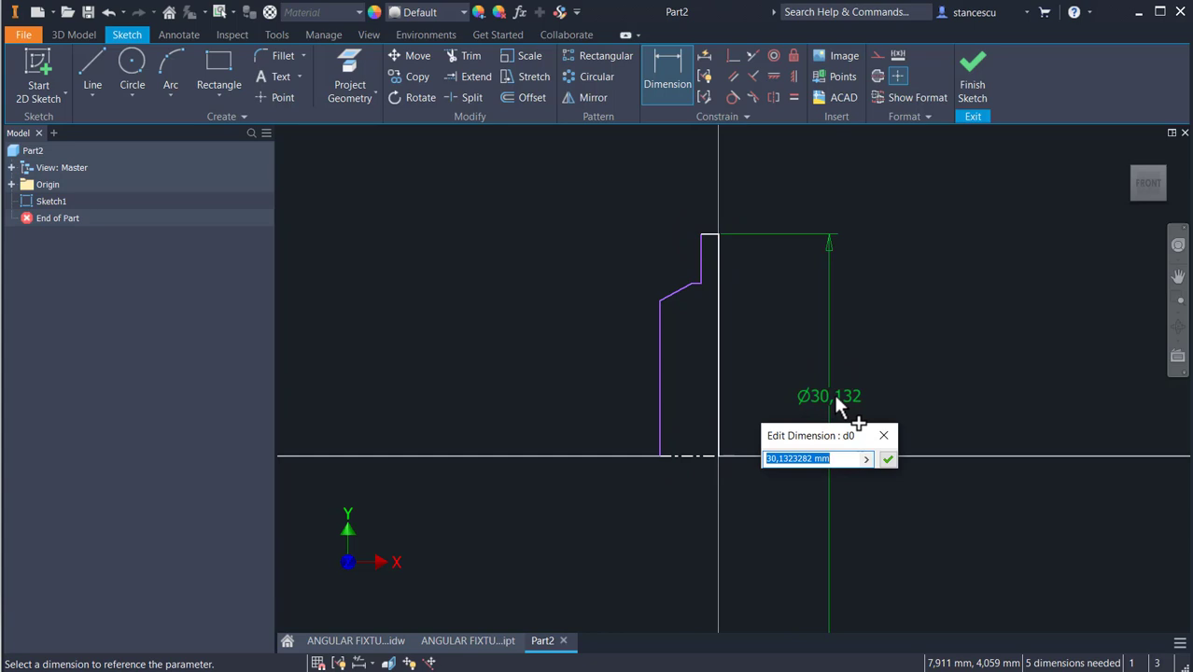
{"action": "type", "text": "174"}
{"action": "key", "text": "Return"}
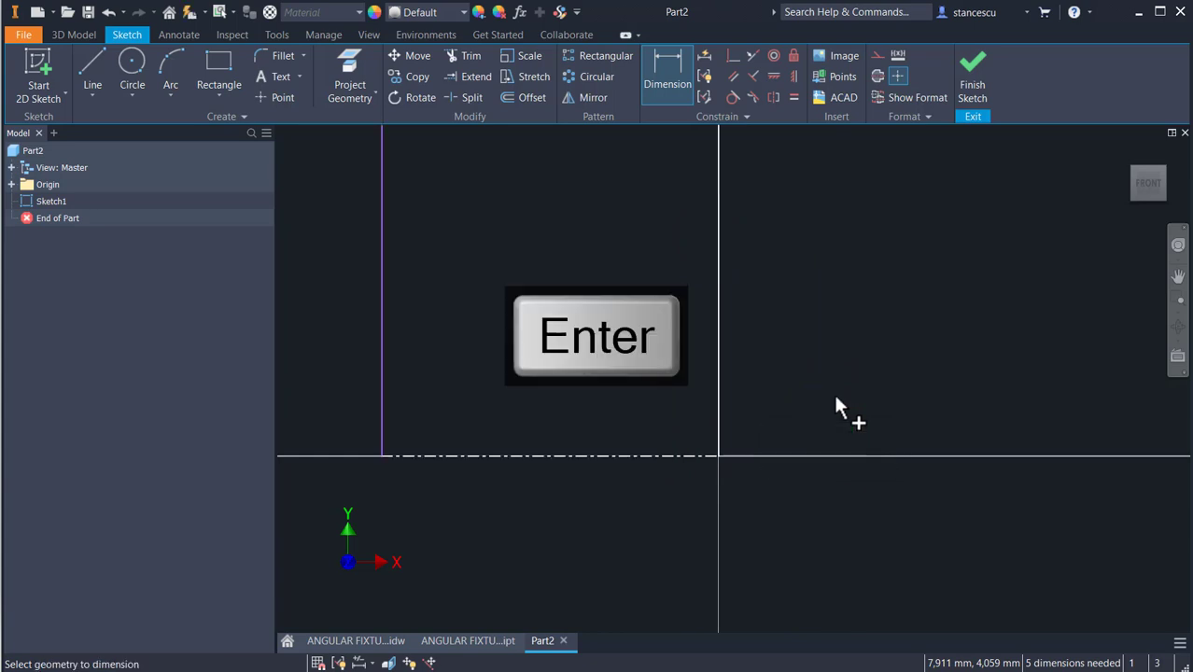
{"action": "key", "text": "Home"}
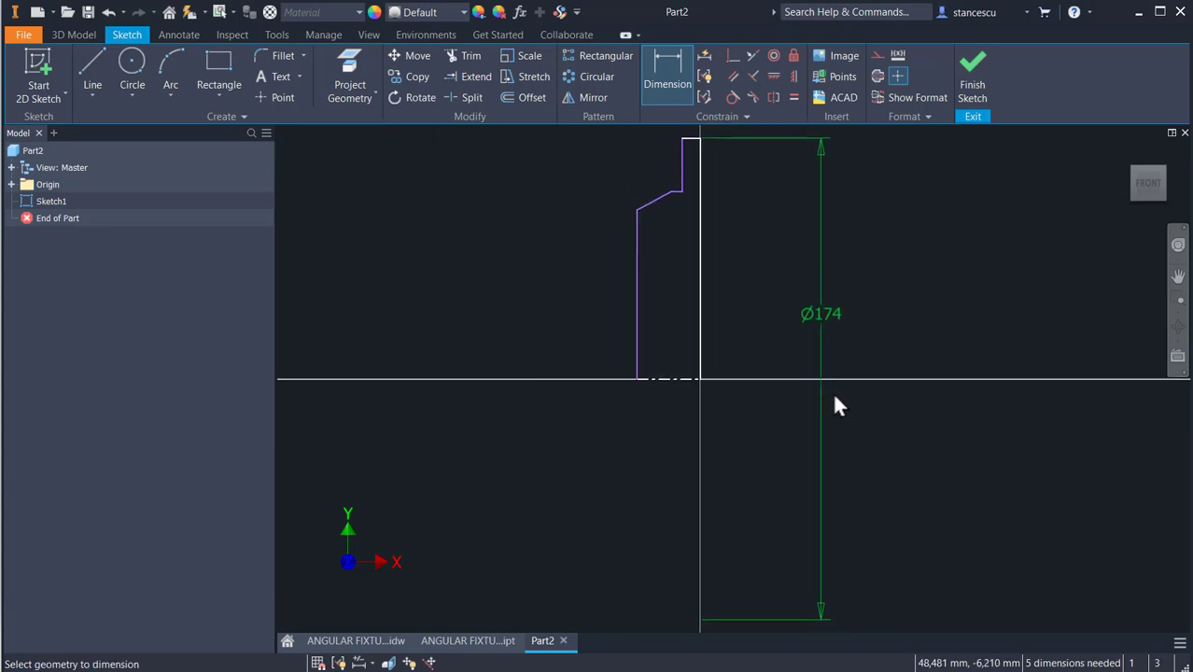
{"action": "middle_click_drag", "start_coordinate": [804, 350], "coordinate": [799, 466]}
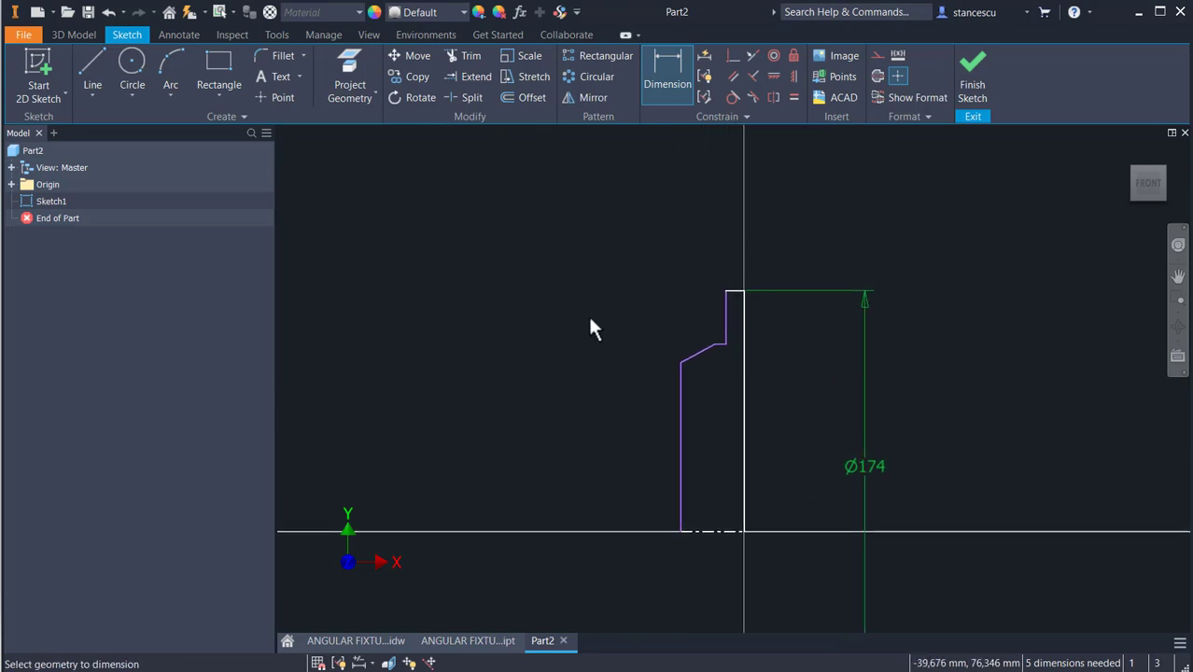
- Add the profile's width dimensions of 13 mm and 19 mm between the vertical lines
{"action": "left_click", "coordinate": [668, 73]}
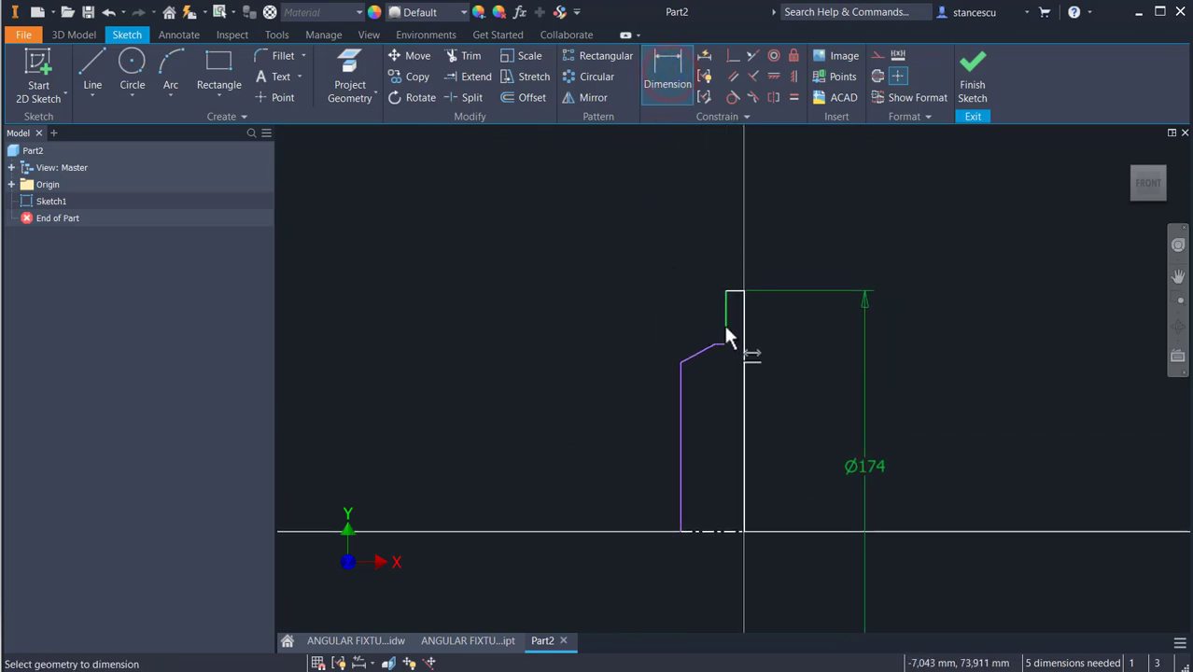
{"action": "left_click", "coordinate": [726, 326]}
{"action": "left_click", "coordinate": [746, 327]}
{"action": "left_click", "coordinate": [777, 239]}
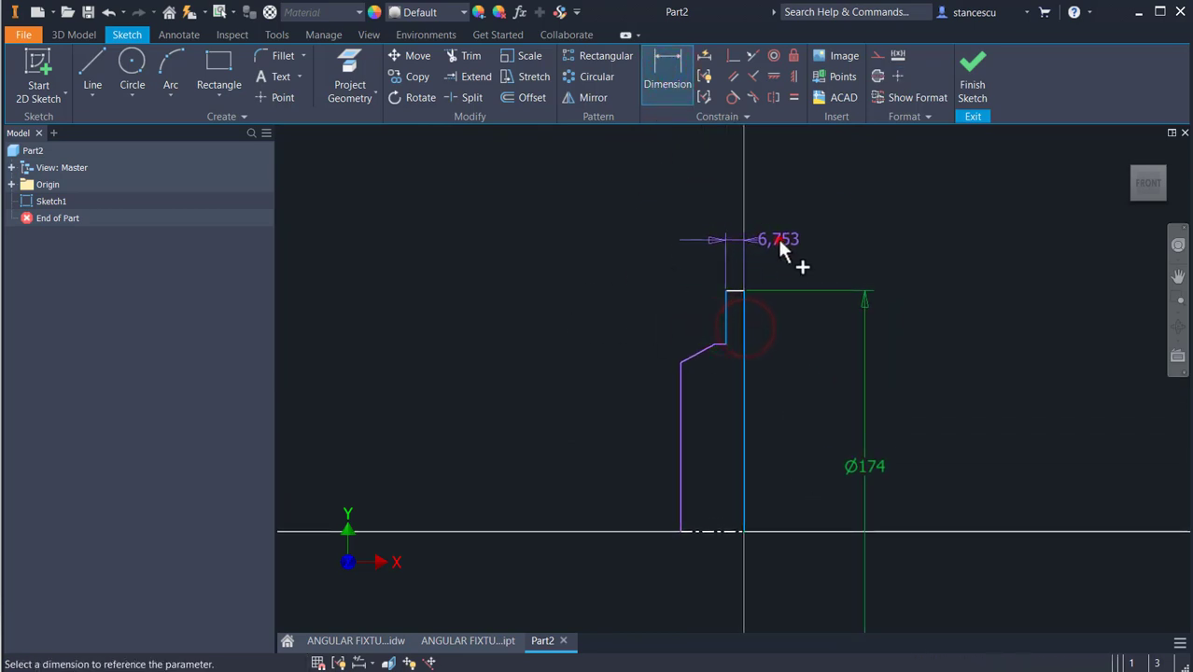
{"action": "type", "text": "13"}
{"action": "key", "text": "Return"}
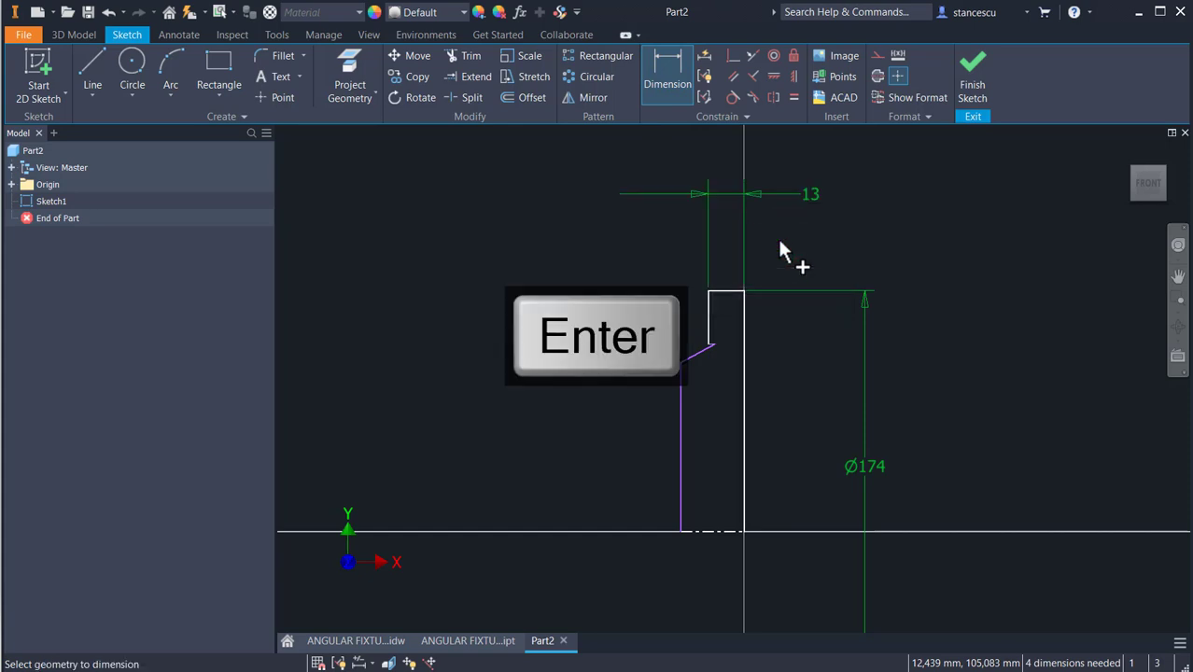
{"action": "left_click", "coordinate": [681, 414]}
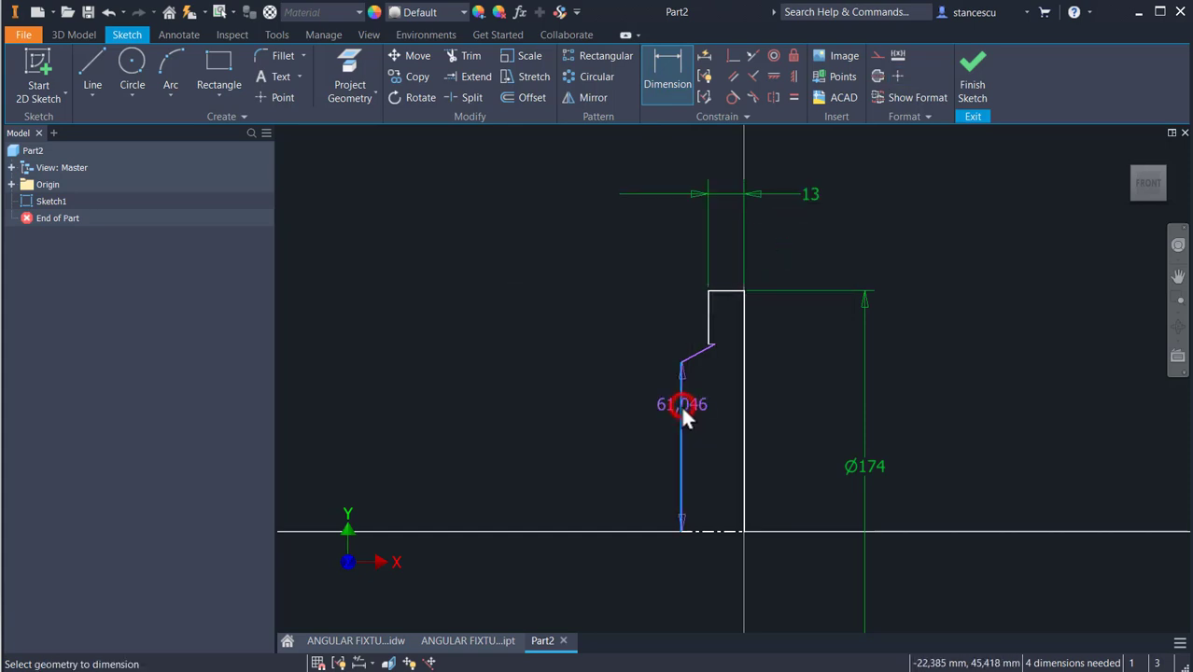
{"action": "left_click", "coordinate": [707, 326]}
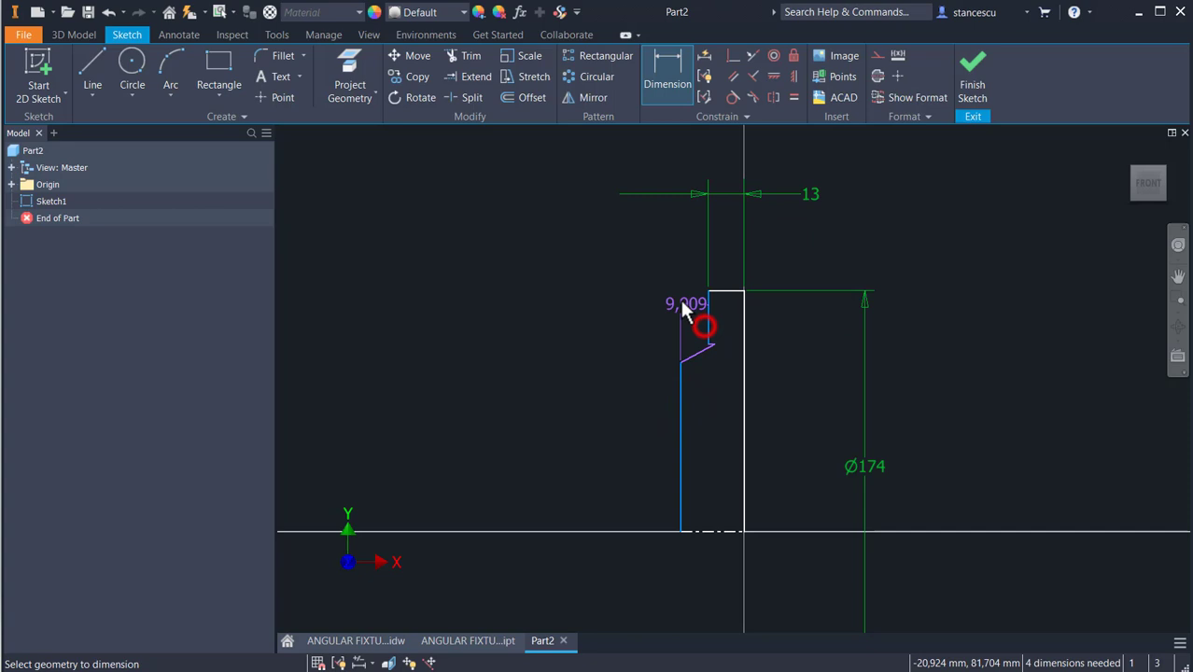
{"action": "left_click", "coordinate": [647, 251]}
{"action": "type", "text": "19"}
{"action": "key", "text": "Return"}
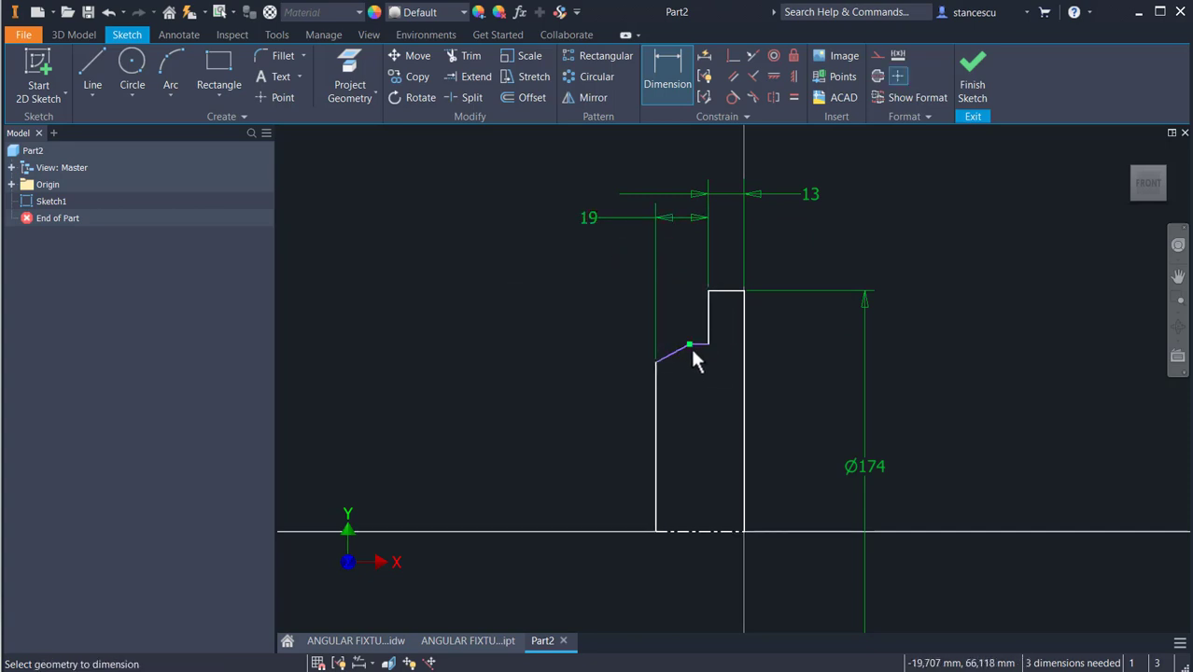
- Dimension the inner step's diameter about the centre axis to Ø92
{"action": "left_click", "coordinate": [696, 344]}
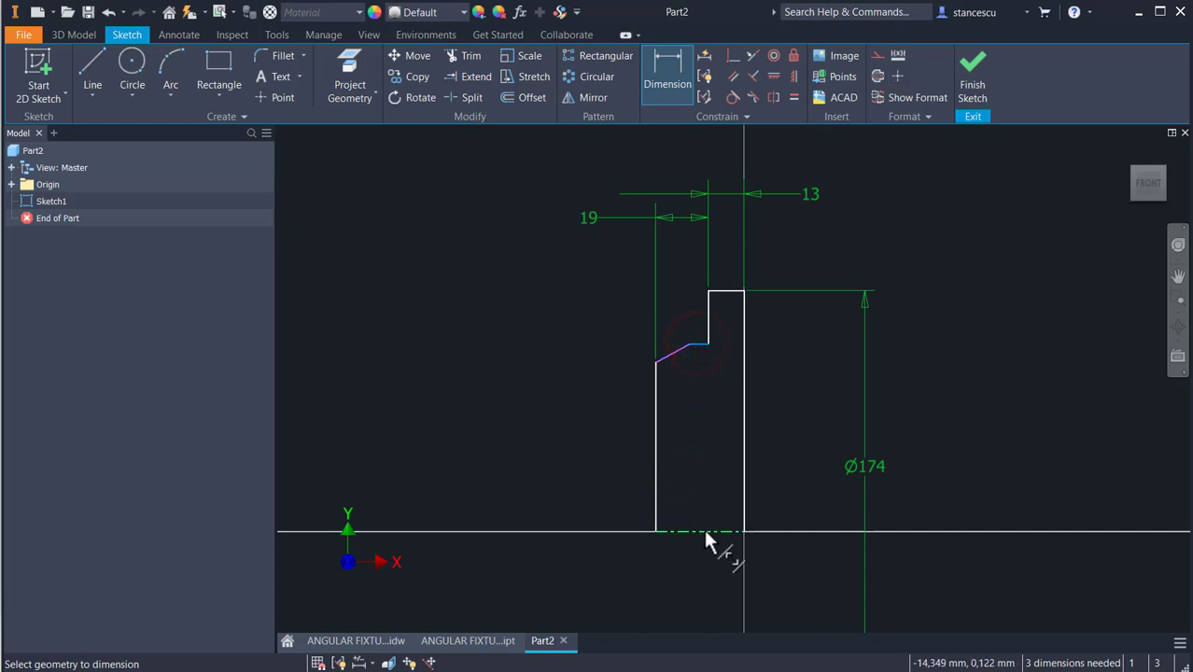
{"action": "left_click", "coordinate": [704, 529]}
{"action": "left_click", "coordinate": [565, 467]}
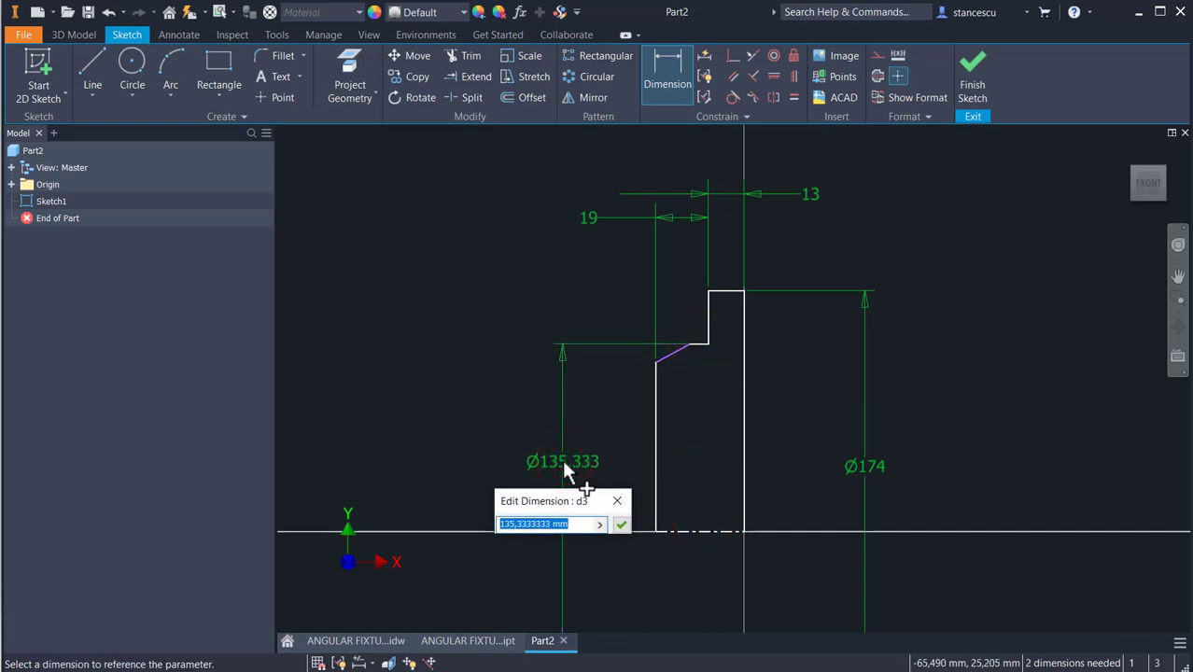
{"action": "type", "text": "92"}
{"action": "key", "text": "Return"}
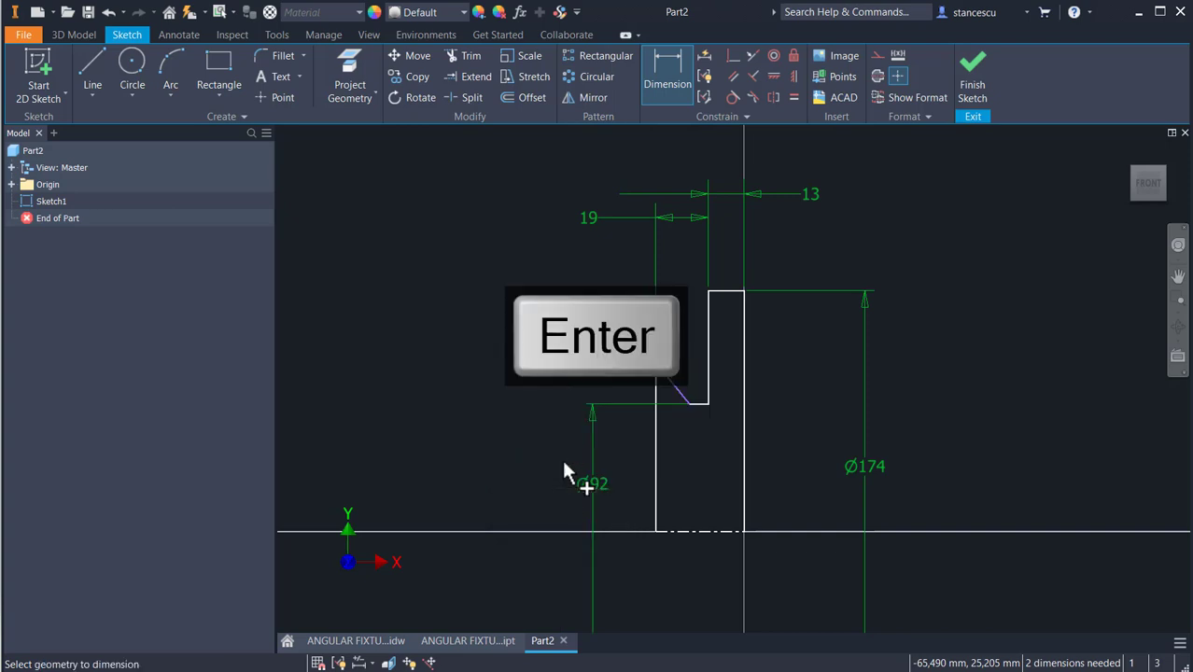
{"action": "key", "text": "Escape"}
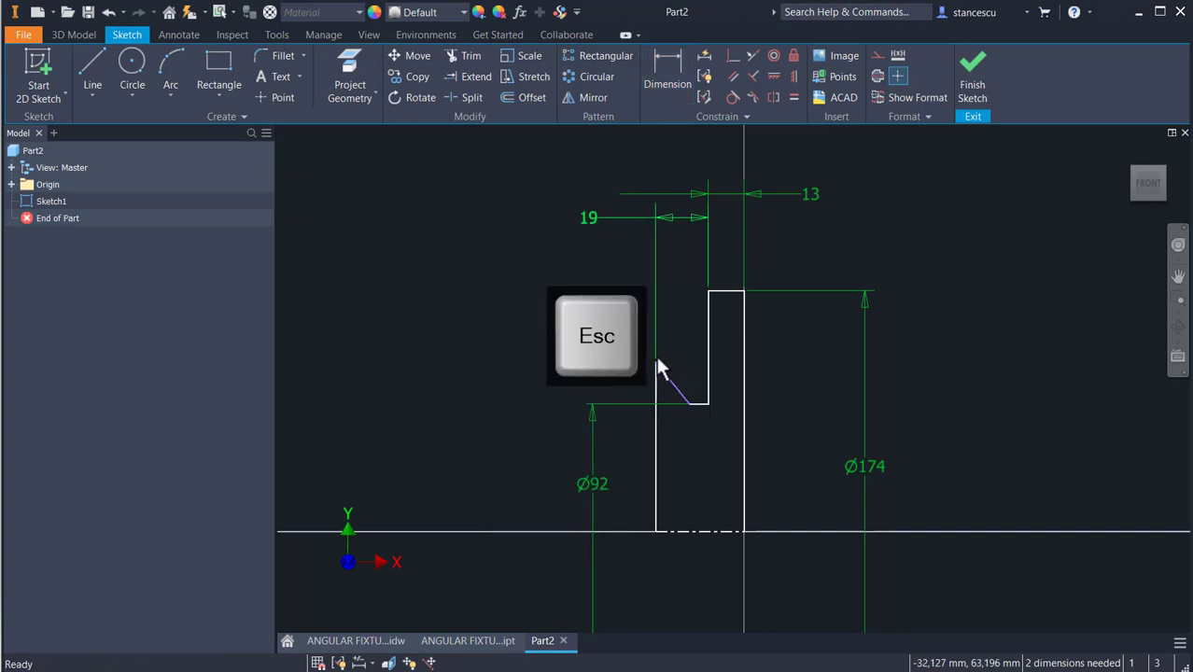
- Reposition the chamfer corner and dimension the short horizontal step edge to 4 mm
{"action": "mouse_move", "coordinate": [657, 364]}
{"action": "left_mouse_down"}
{"action": "mouse_move", "coordinate": [647, 426]}
{"action": "mouse_move", "coordinate": [656, 421]}
{"action": "left_mouse_up"}
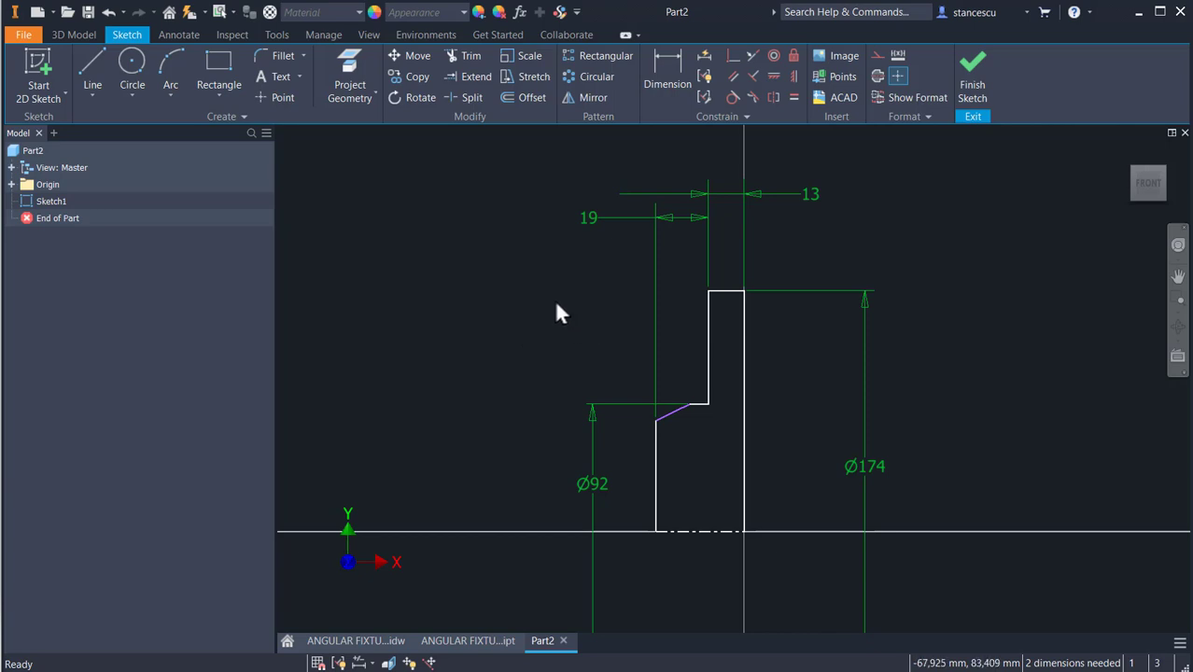
{"action": "left_click", "coordinate": [663, 78]}
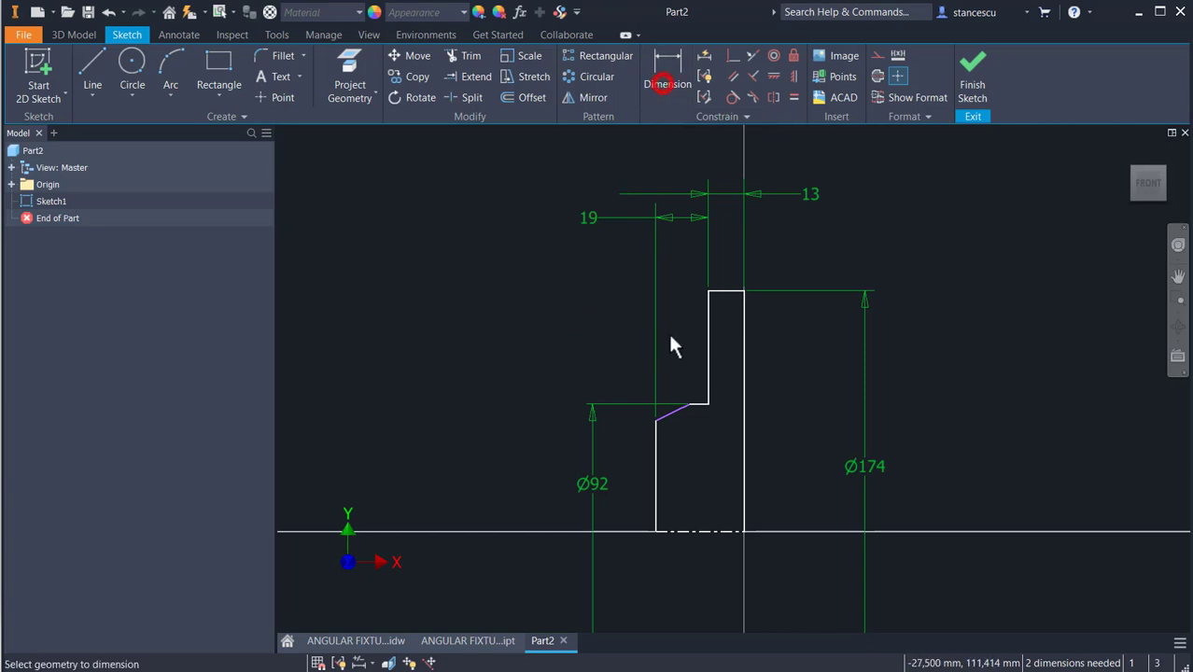
{"action": "left_click", "coordinate": [698, 404]}
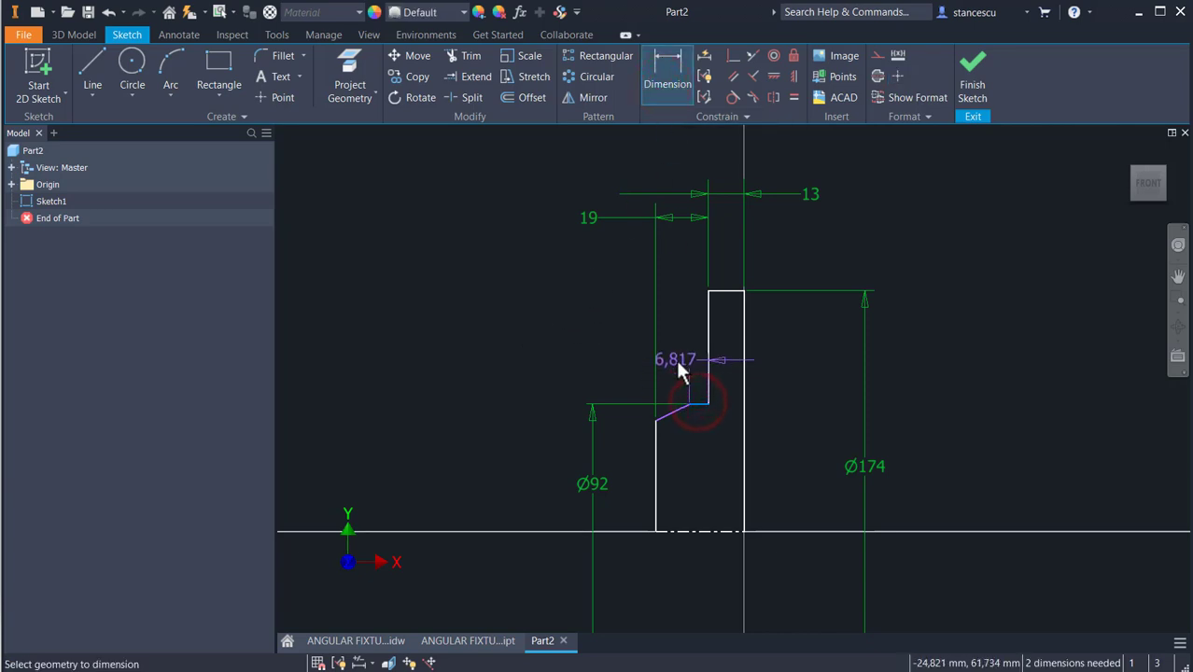
{"action": "left_click", "coordinate": [665, 367]}
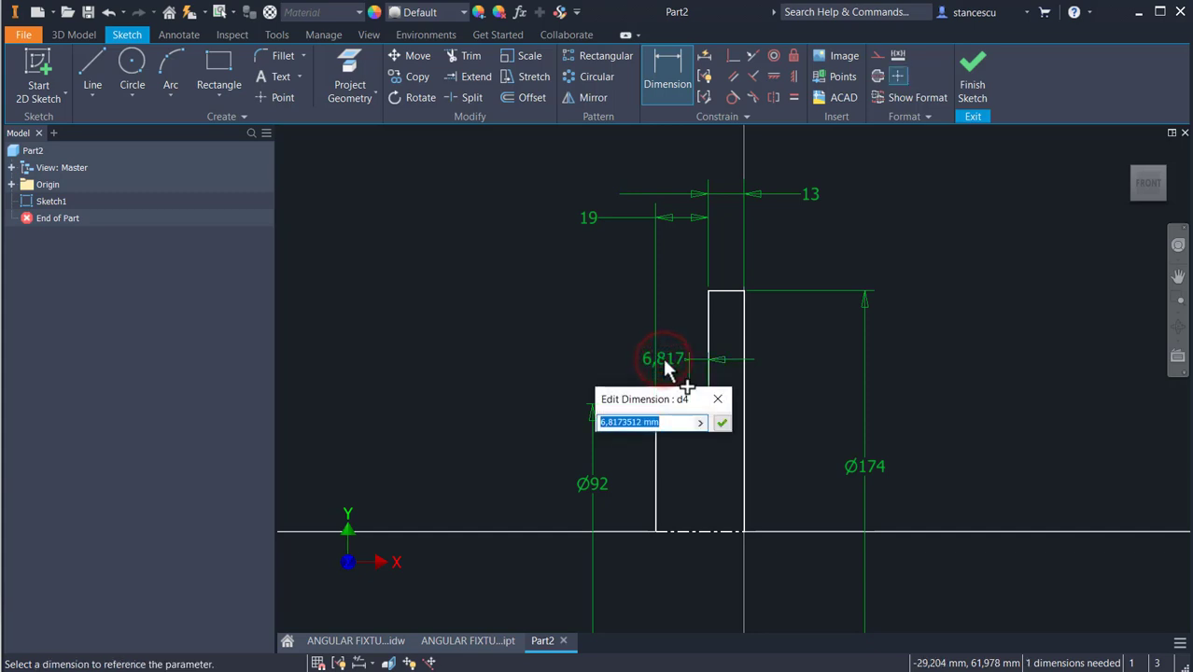
{"action": "type", "text": "4"}
{"action": "key", "text": "Return"}
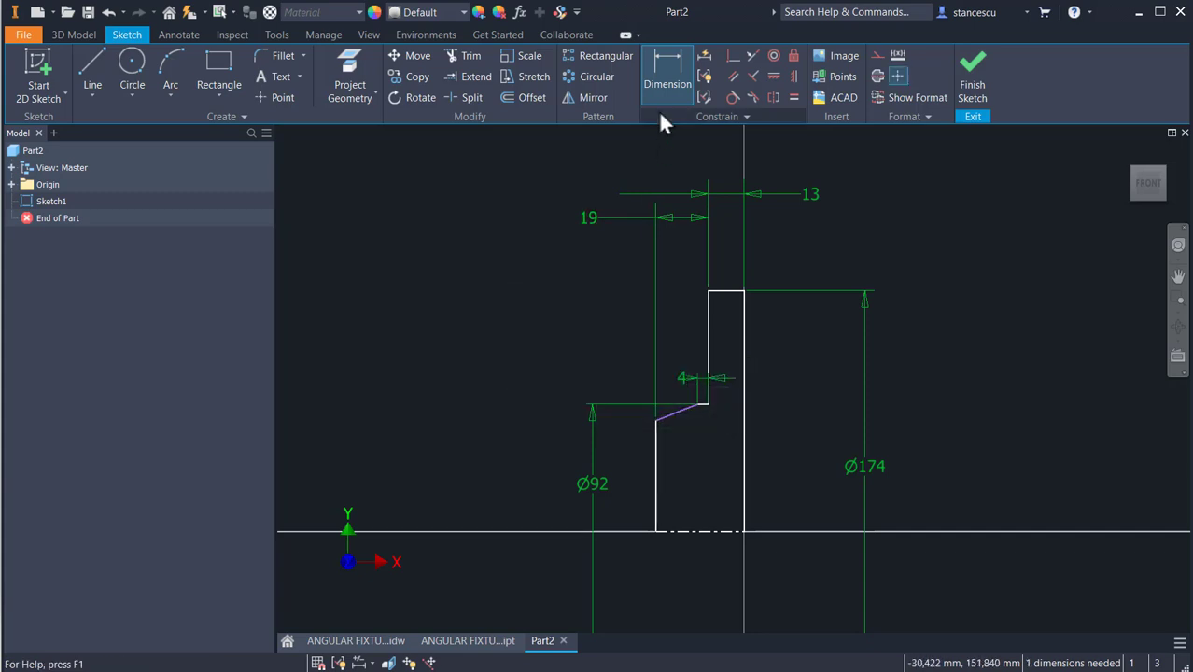
- Set the chamfer line's angle to 20° from the adjacent horizontal edge, fit the view and finish the sketch
{"action": "left_click", "coordinate": [667, 416]}
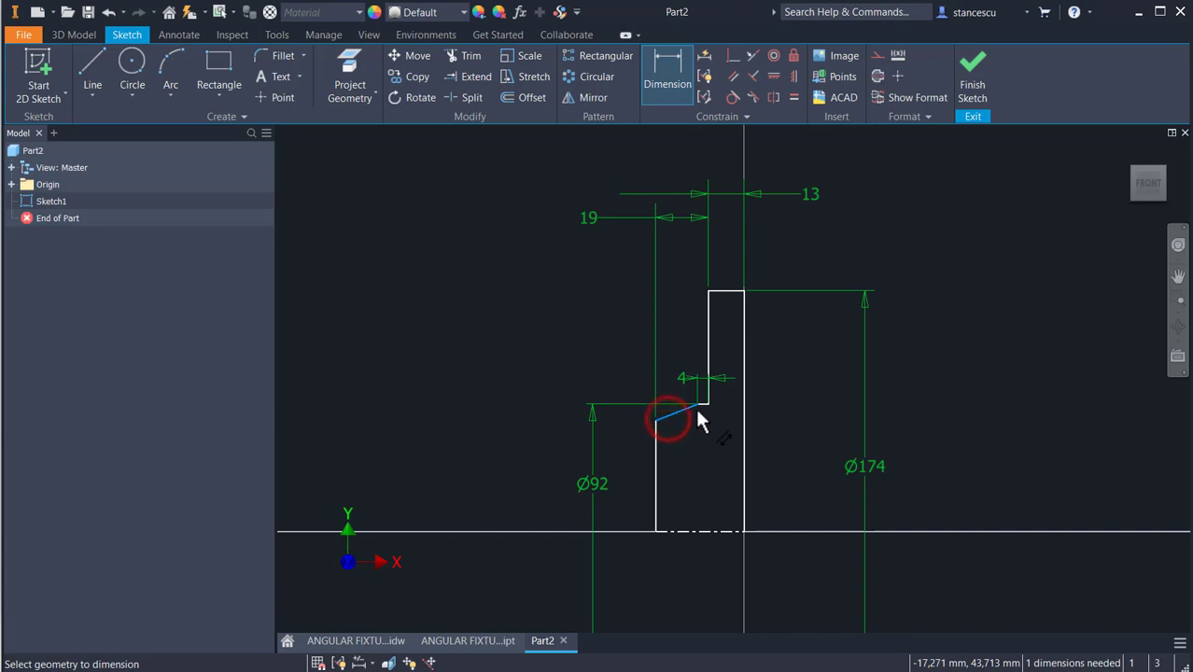
{"action": "scroll", "coordinate": [699, 414], "scroll_direction": "up", "scroll_amount": 2}
{"action": "scroll", "coordinate": [706, 420], "scroll_direction": "up", "scroll_amount": 2}
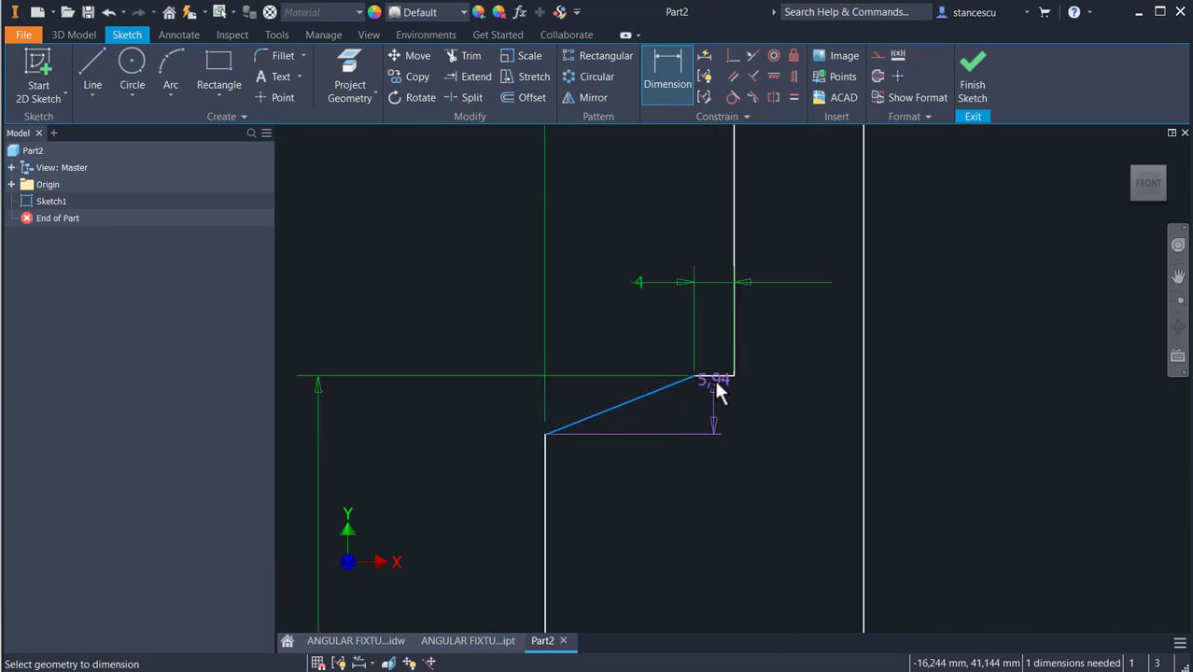
{"action": "left_click", "coordinate": [715, 374]}
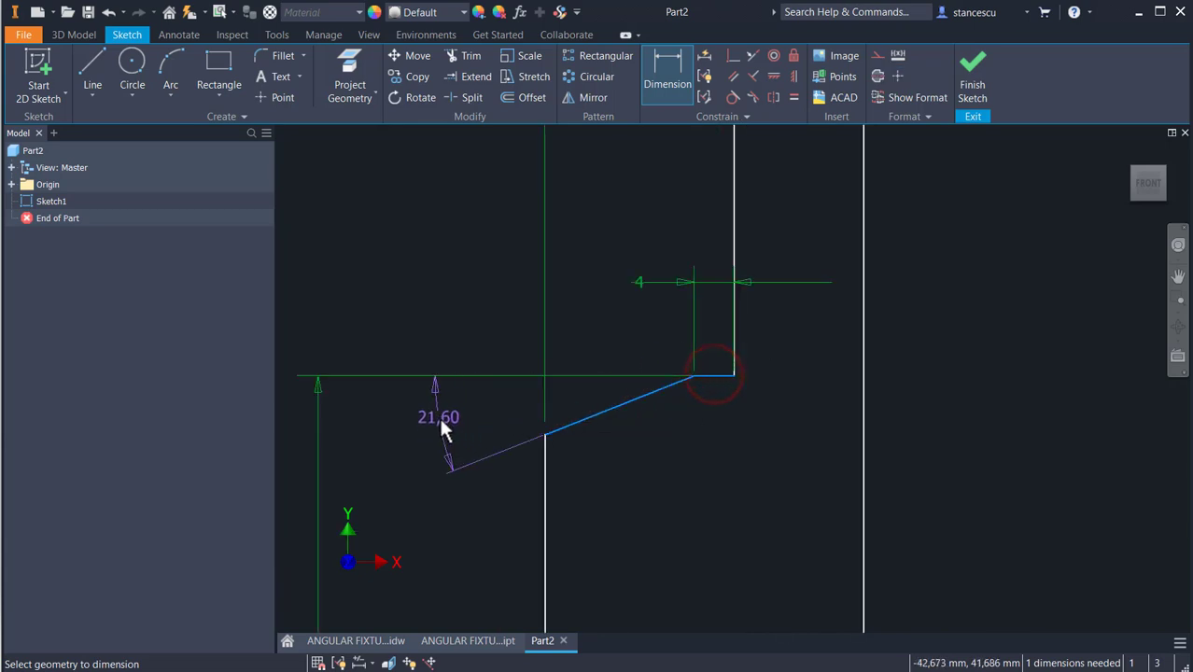
{"action": "left_click", "coordinate": [442, 423]}
{"action": "type", "text": "20"}
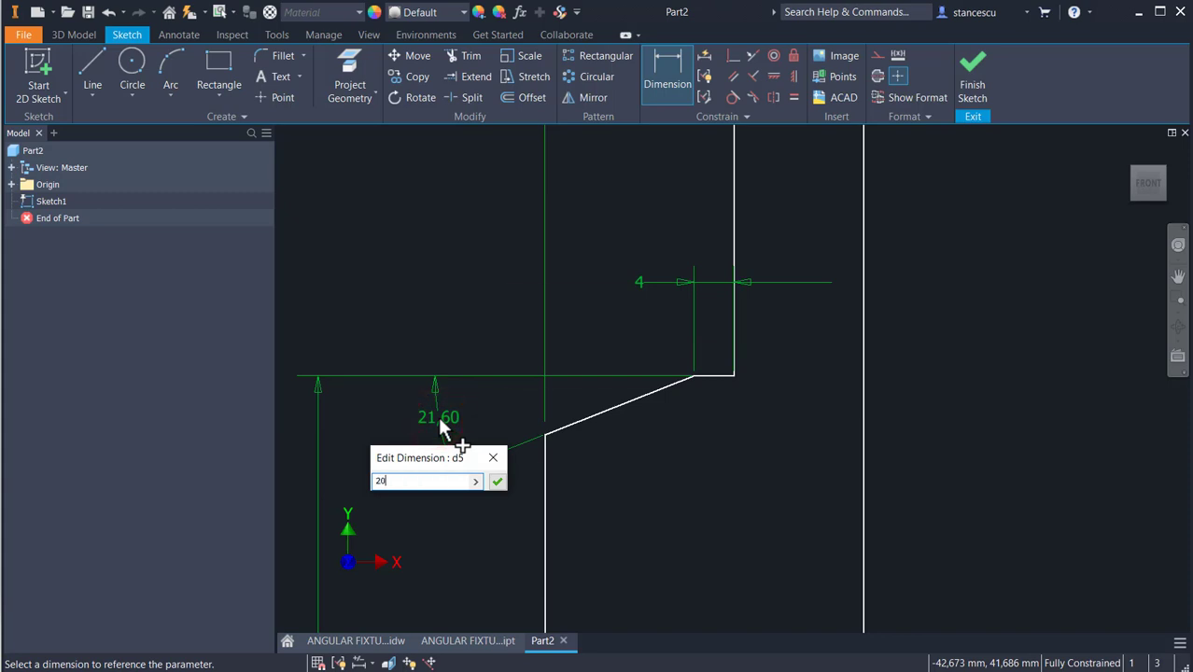
{"action": "key", "text": "Return"}
{"action": "key", "text": "Home"}
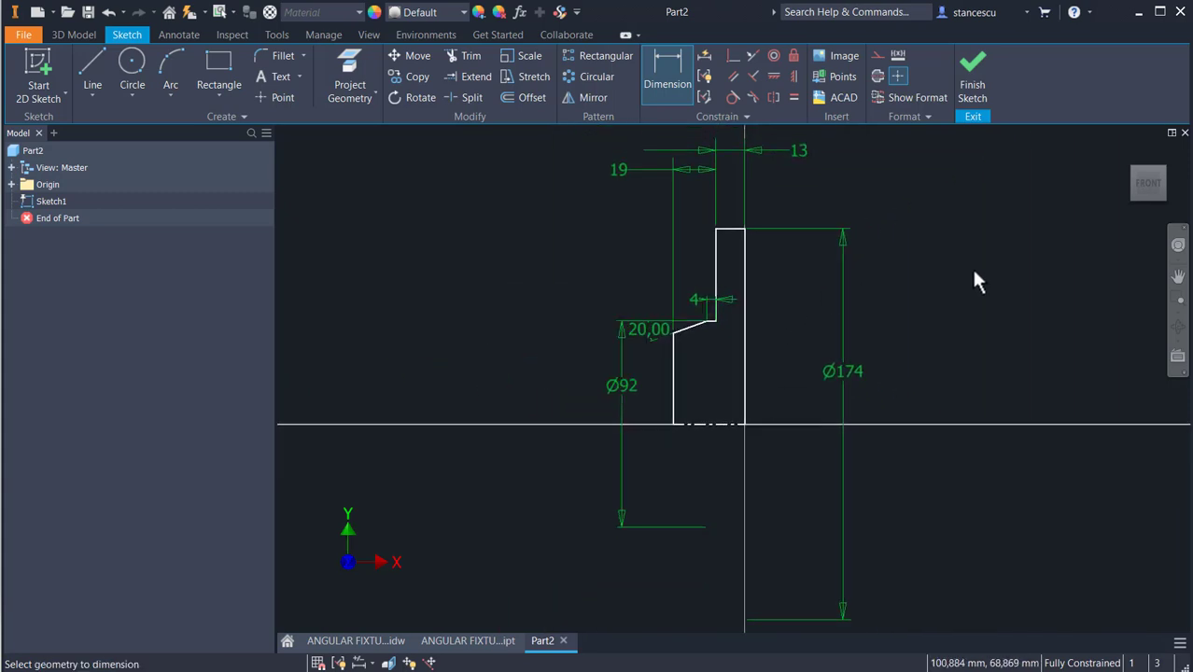
{"action": "left_click", "coordinate": [969, 76]}
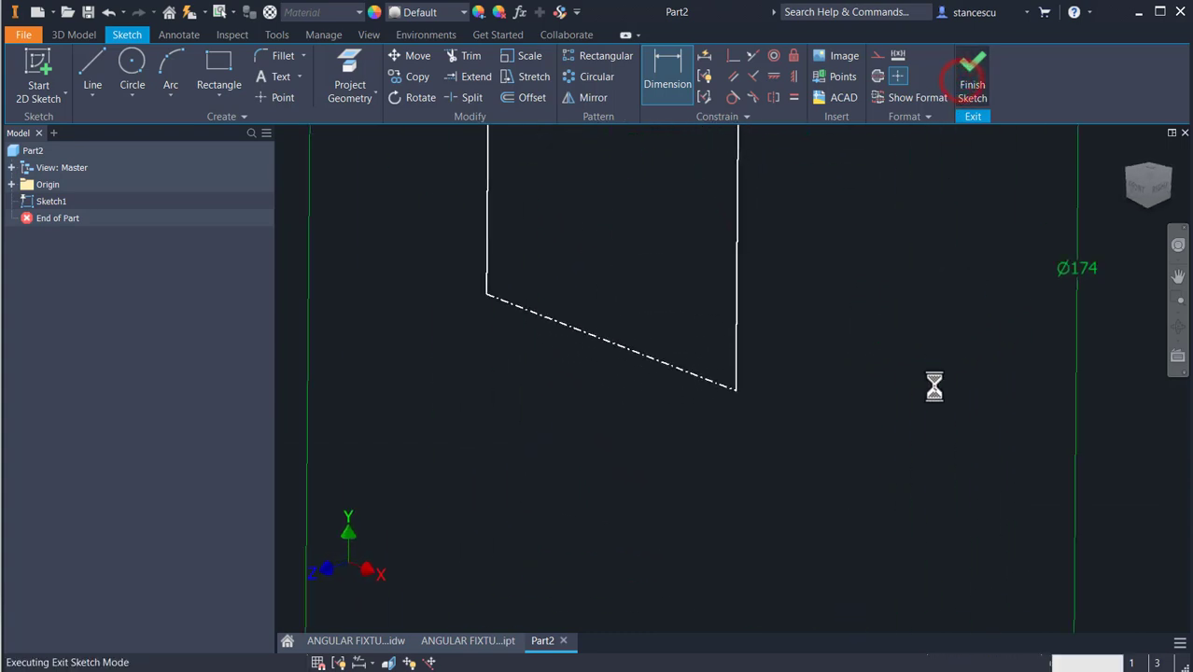
- Revolve the profile a full 360° into a solid disc, then return to the ANGULAR FIXTURE drawing
{"action": "key", "text": "F5"}
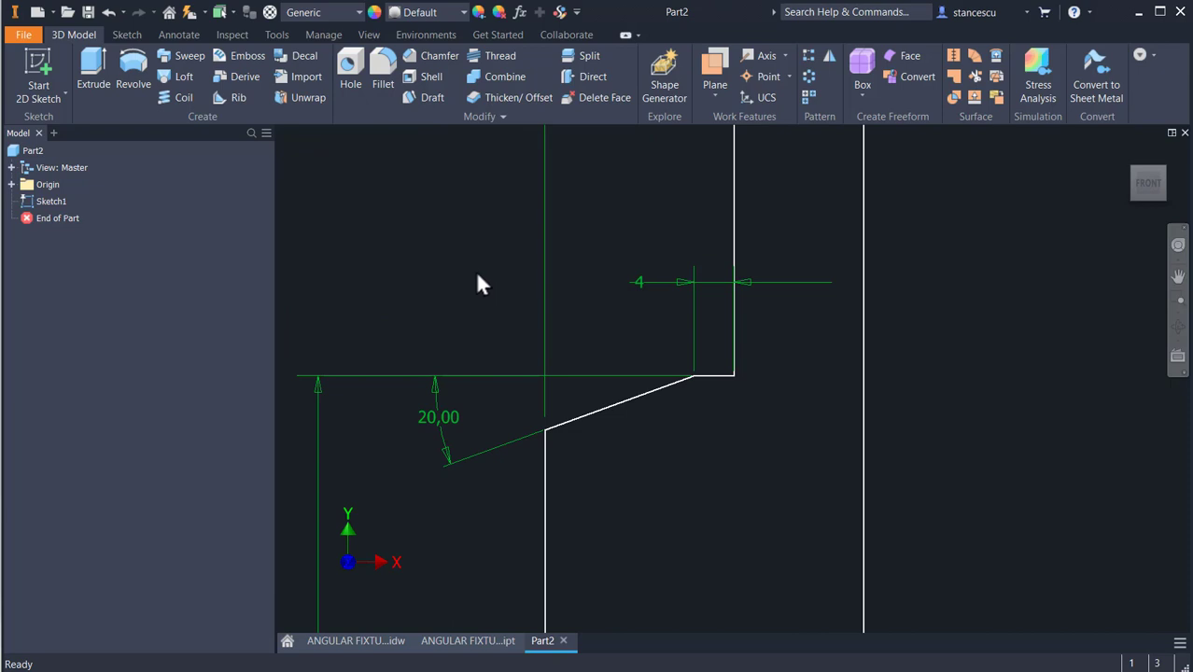
{"action": "key", "text": "F6"}
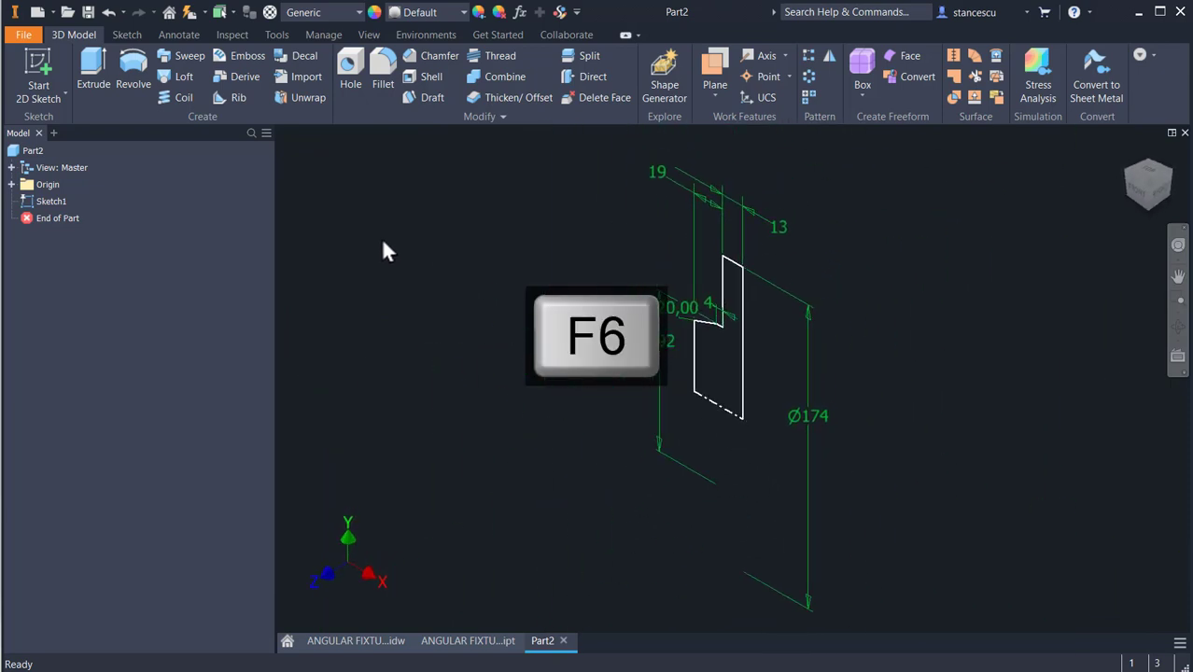
{"action": "left_click", "coordinate": [132, 70]}
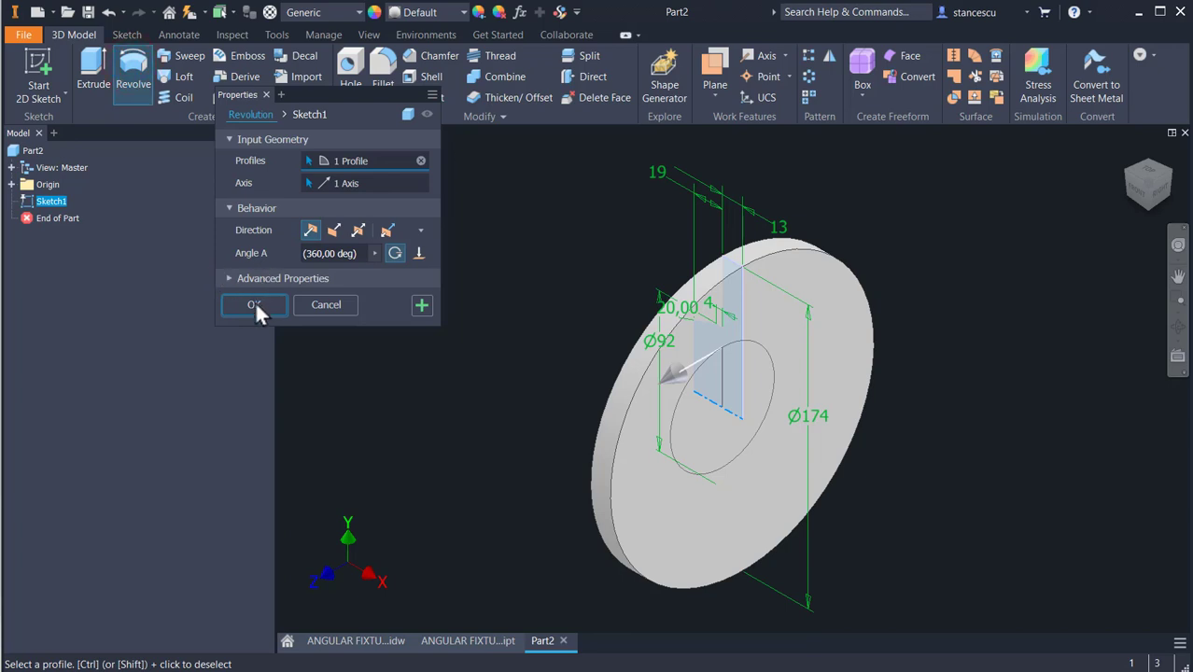
{"action": "left_click", "coordinate": [255, 305]}
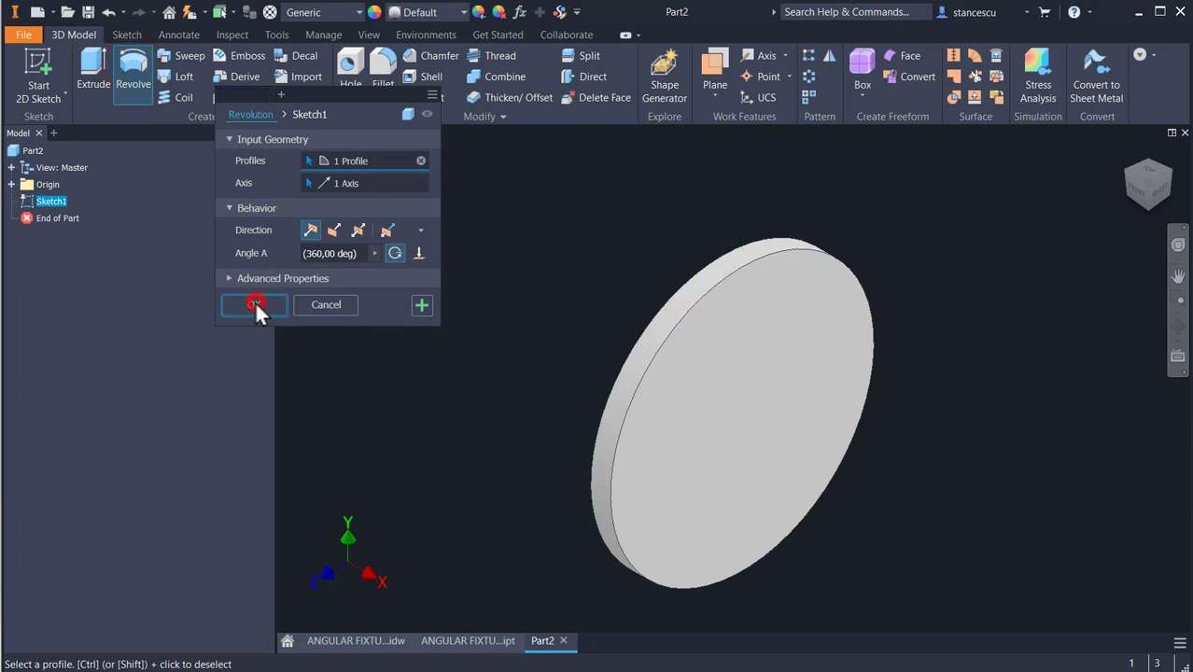
{"action": "left_click", "coordinate": [355, 641]}
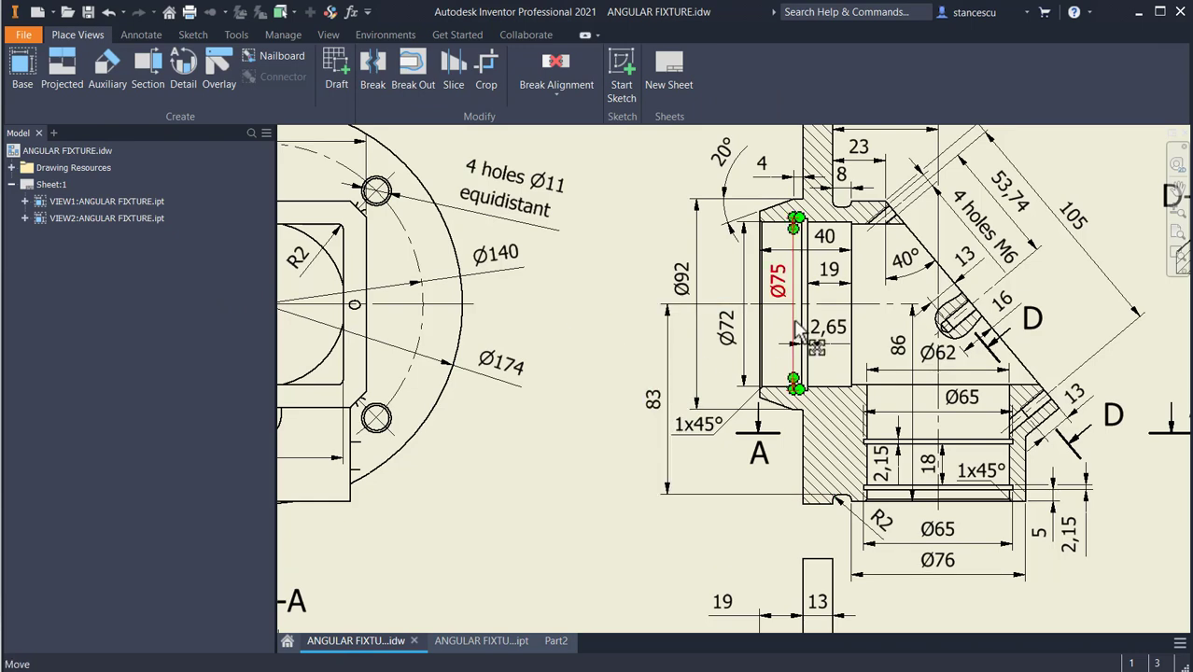
{"action": "mouse_move", "coordinate": [613, 346]}
{"action": "middle_mouse_down"}
{"action": "mouse_move", "coordinate": [645, 299]}
{"action": "mouse_move", "coordinate": [669, 175]}
{"action": "mouse_move", "coordinate": [662, 228]}
{"action": "middle_mouse_up"}
{"action": "scroll", "coordinate": [934, 514], "scroll_direction": "down", "scroll_amount": 3}
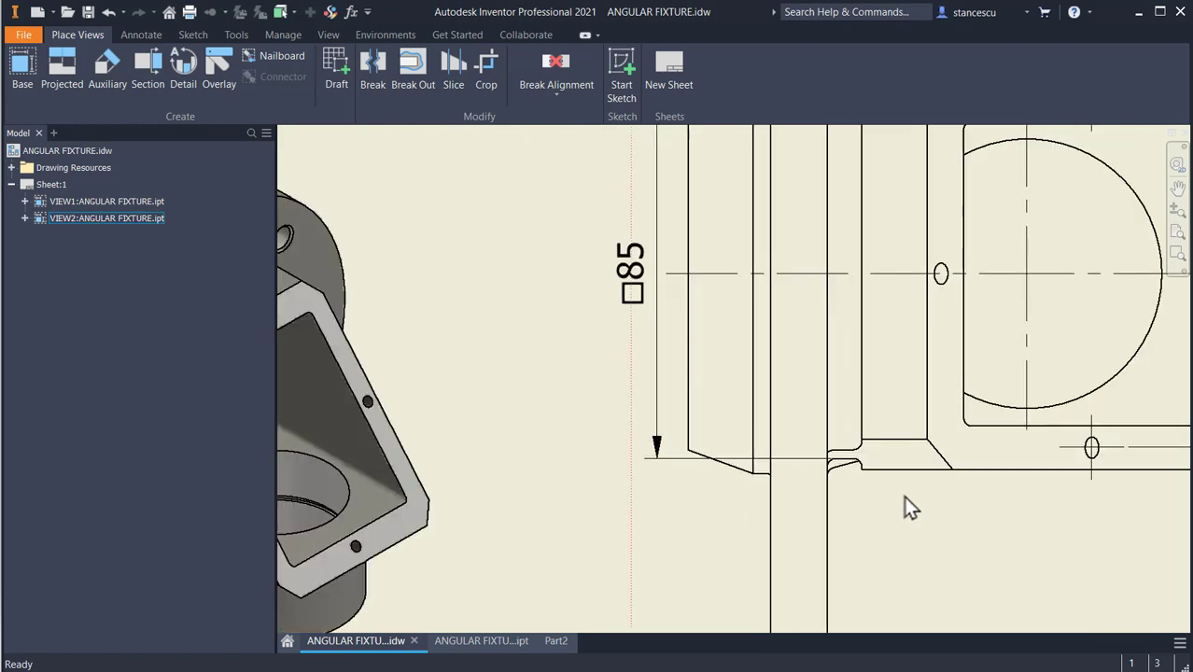
{"action": "scroll", "coordinate": [846, 465], "scroll_direction": "up", "scroll_amount": 3}
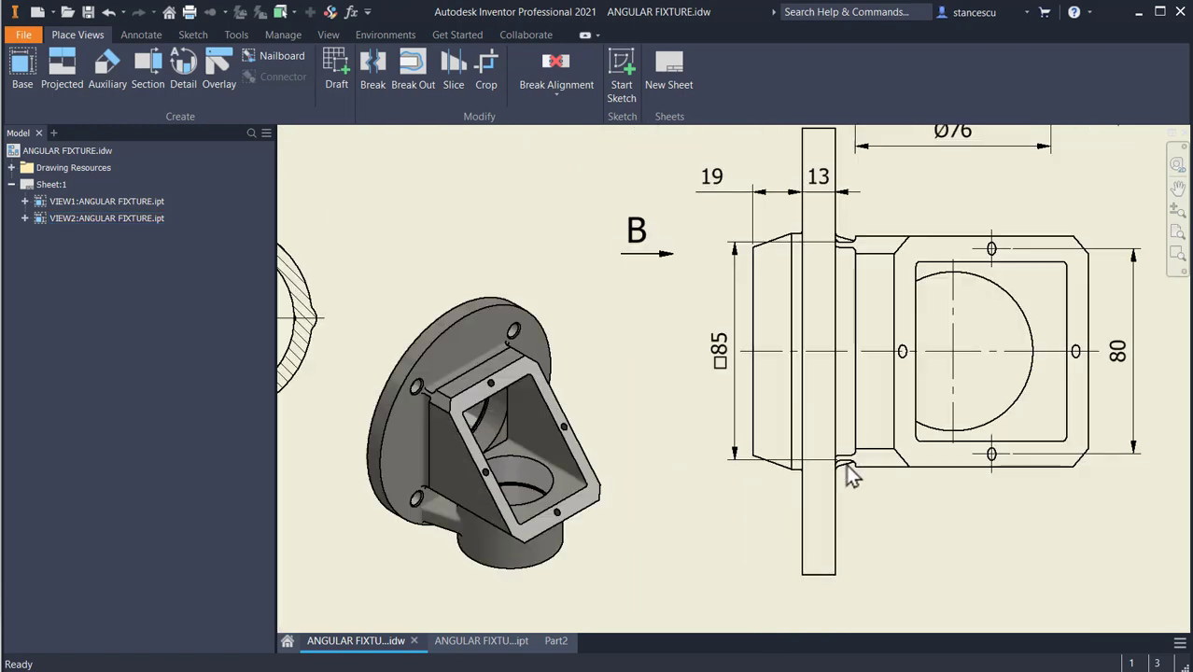
{"action": "scroll", "coordinate": [745, 448], "scroll_direction": "up", "scroll_amount": 2}
{"action": "middle_click_drag", "start_coordinate": [701, 479], "coordinate": [770, 487]}
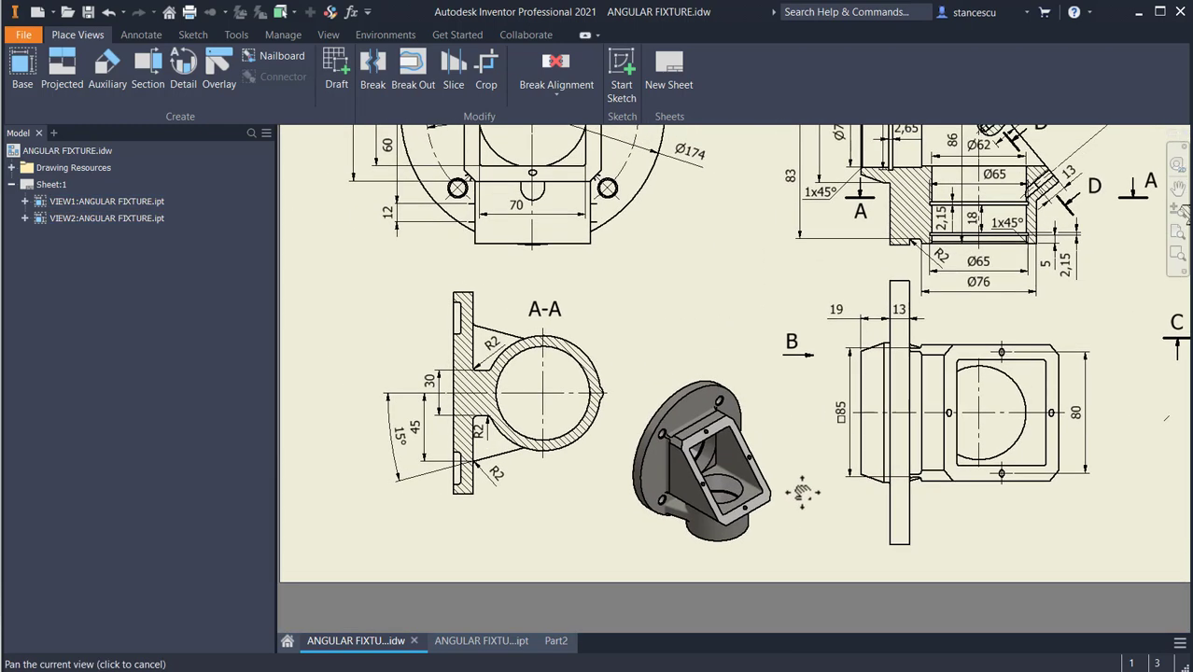
{"action": "scroll", "coordinate": [714, 446], "scroll_direction": "down", "scroll_amount": 3}
{"action": "scroll", "coordinate": [669, 406], "scroll_direction": "down", "scroll_amount": 2}
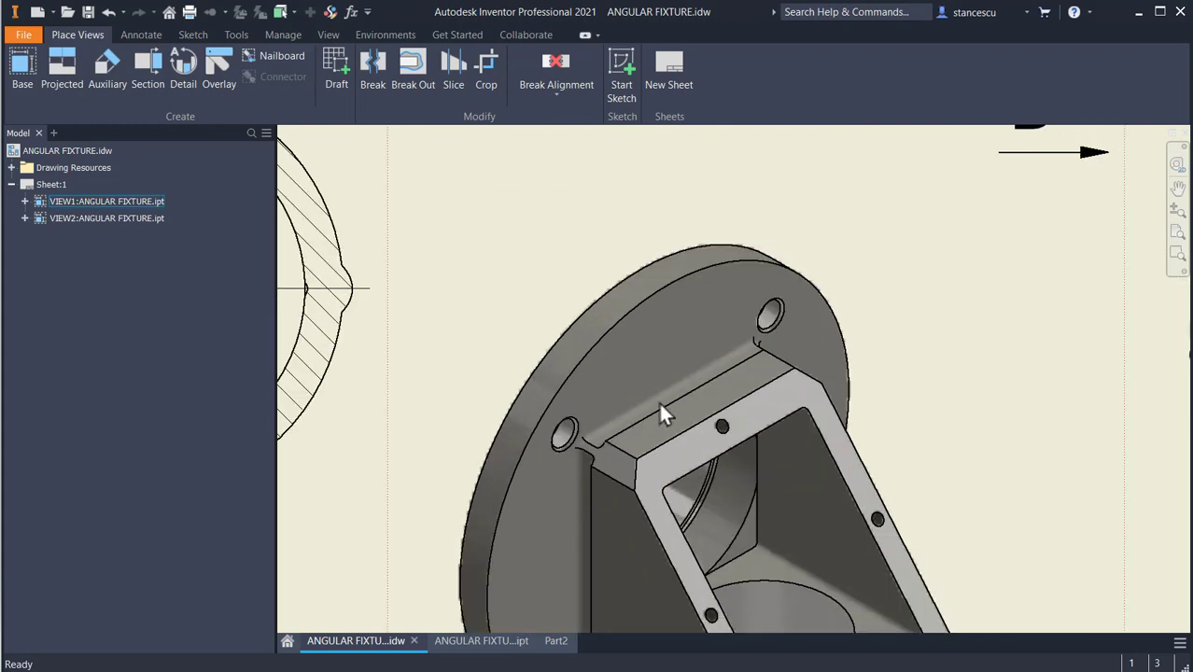
{"action": "scroll", "coordinate": [720, 386], "scroll_direction": "up", "scroll_amount": 3}
{"action": "middle_click_drag", "start_coordinate": [720, 386], "coordinate": [528, 631]}
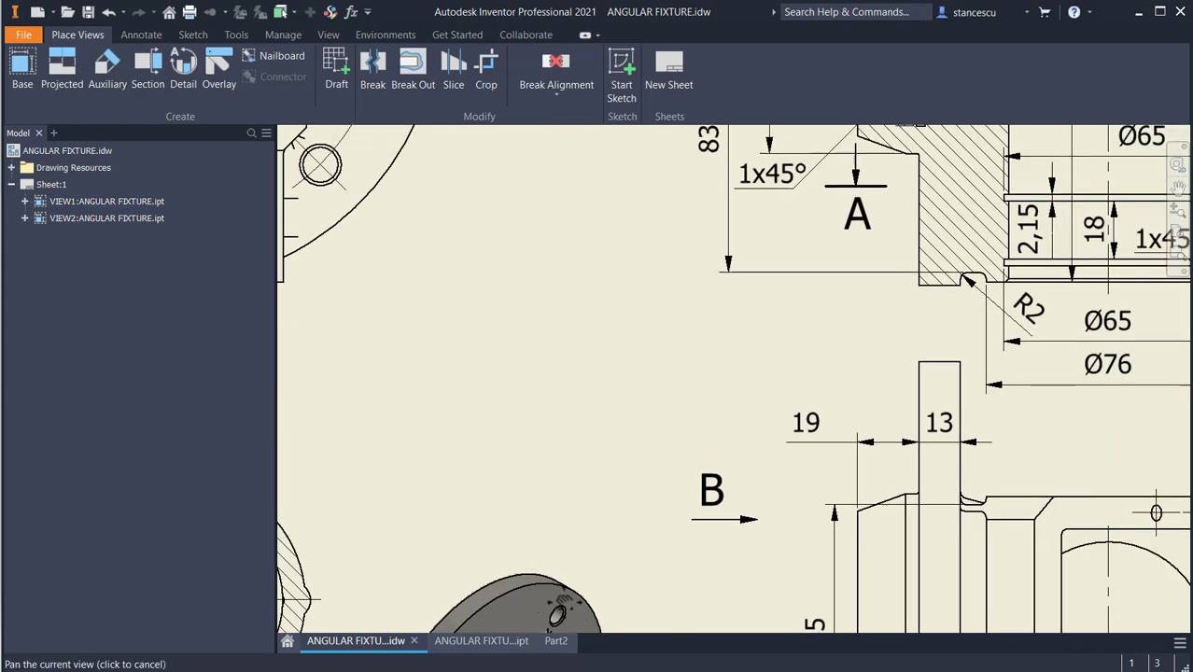
{"action": "mouse_move", "coordinate": [758, 293]}
{"action": "middle_mouse_down"}
{"action": "mouse_move", "coordinate": [663, 349]}
{"action": "mouse_move", "coordinate": [667, 654]}
{"action": "middle_mouse_up"}
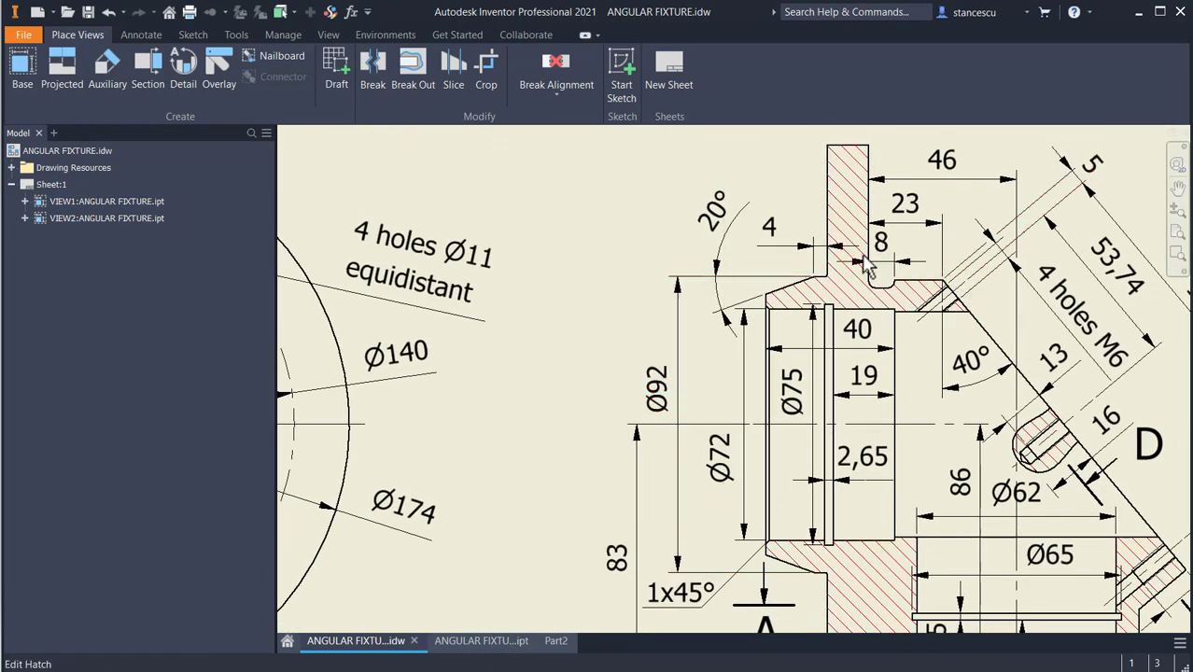
{"action": "middle_click_drag", "start_coordinate": [862, 480], "coordinate": [895, 168]}
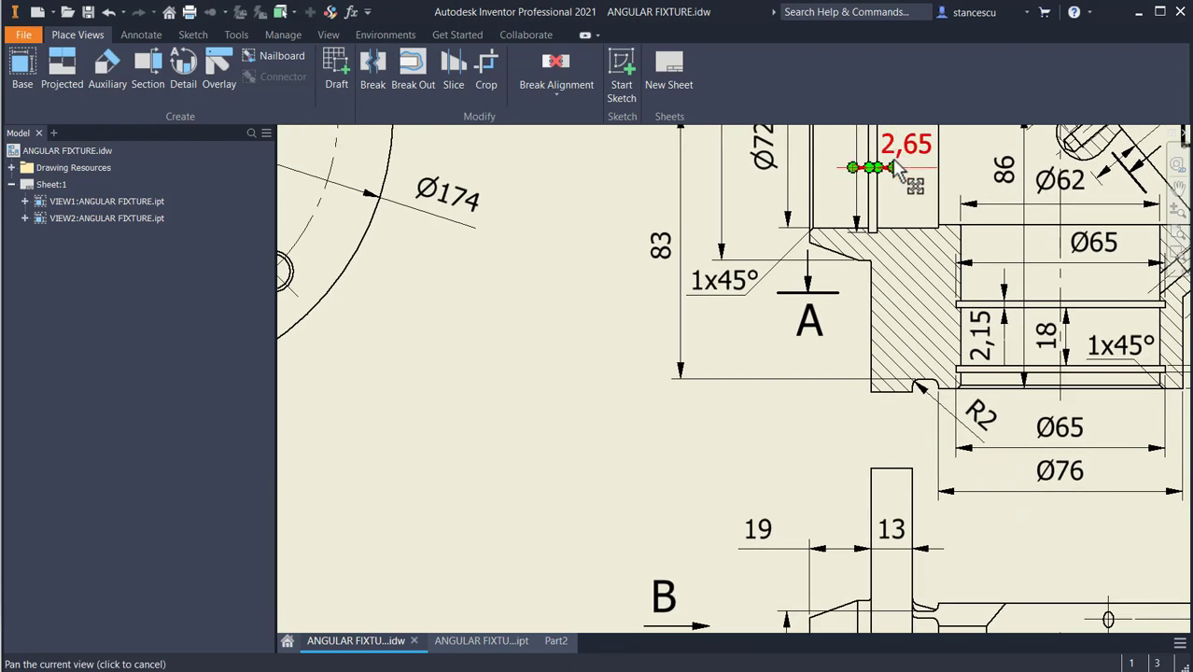
{"action": "scroll", "coordinate": [729, 490], "scroll_direction": "up", "scroll_amount": 3}
{"action": "scroll", "coordinate": [677, 530], "scroll_direction": "down", "scroll_amount": 2}
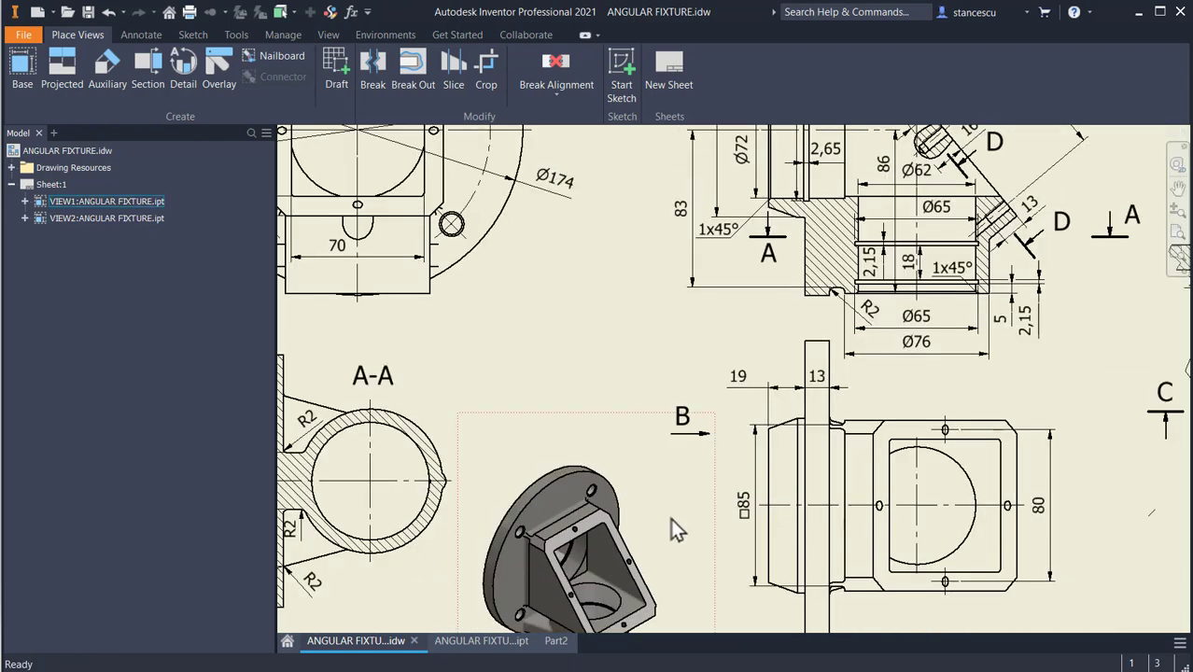
{"action": "middle_click_drag", "start_coordinate": [678, 530], "coordinate": [770, 382]}
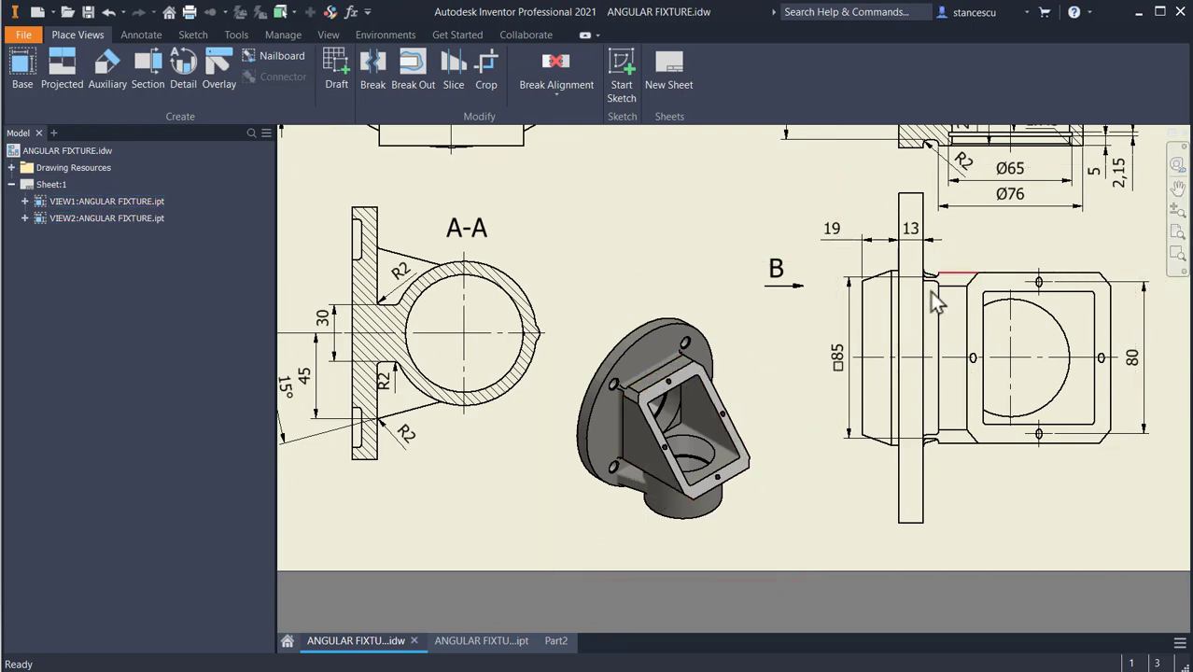
{"action": "middle_click_drag", "start_coordinate": [846, 374], "coordinate": [857, 445]}
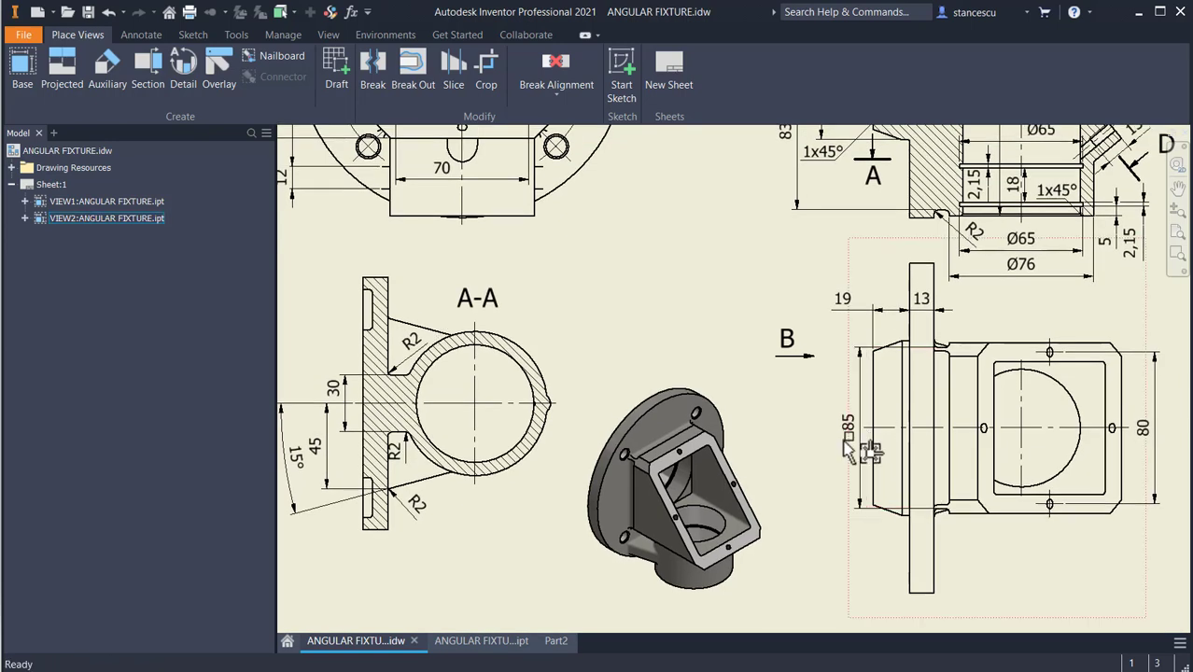
{"action": "left_click", "coordinate": [846, 448]}
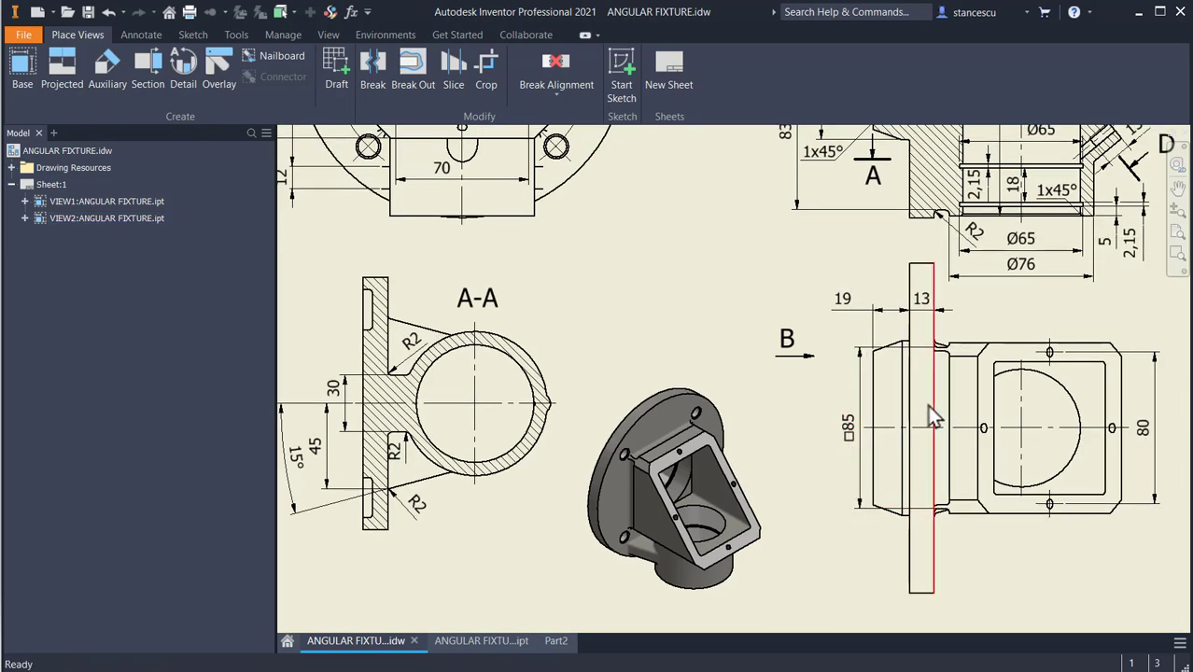
{"action": "mouse_move", "coordinate": [938, 429]}
{"action": "middle_mouse_down"}
{"action": "mouse_move", "coordinate": [1032, 572]}
{"action": "mouse_move", "coordinate": [1100, 621]}
{"action": "middle_mouse_up"}
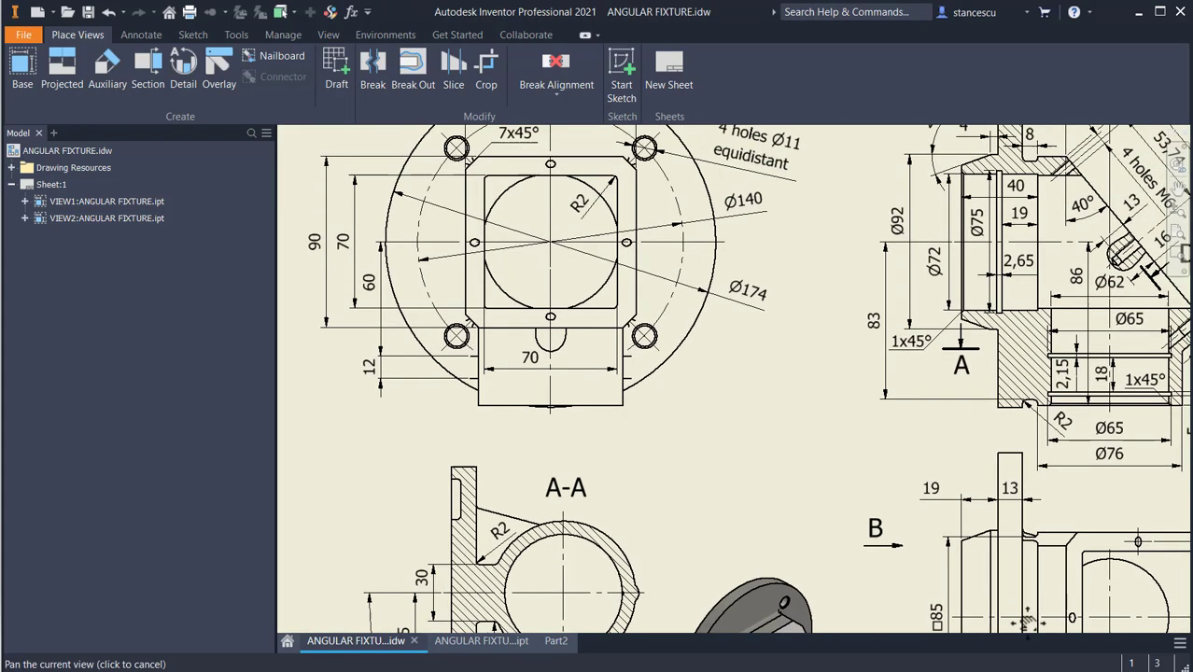
{"action": "middle_click_drag", "start_coordinate": [834, 487], "coordinate": [850, 572]}
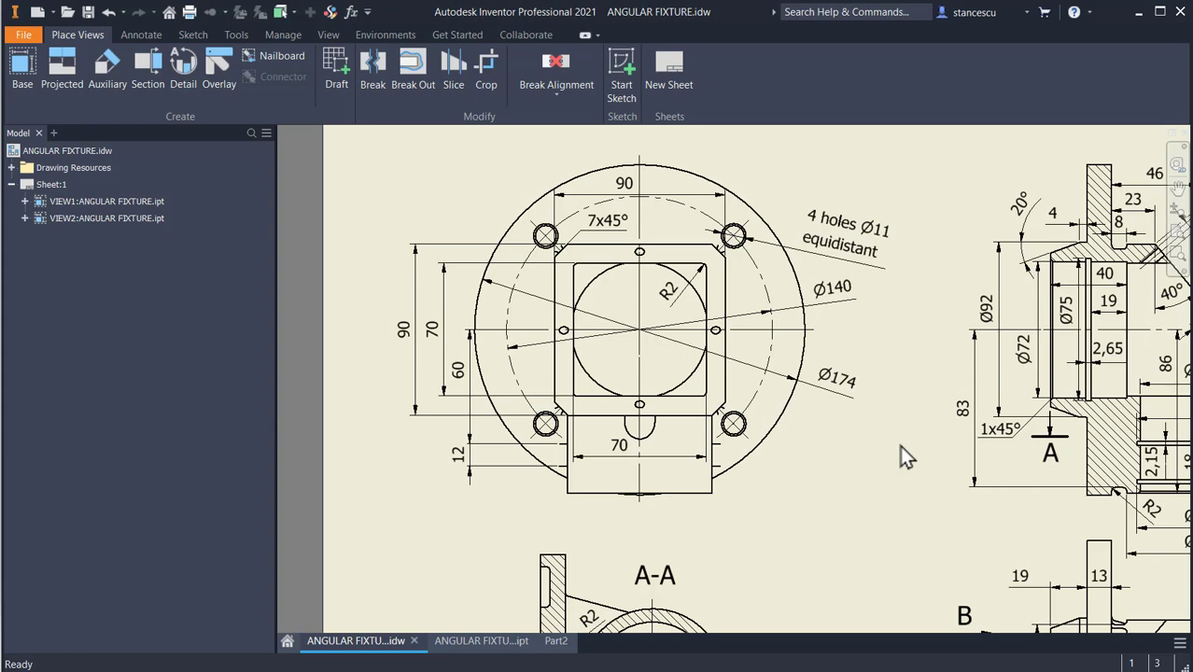
{"action": "scroll", "coordinate": [899, 445], "scroll_direction": "down", "scroll_amount": 3}
{"action": "scroll", "coordinate": [898, 449], "scroll_direction": "down", "scroll_amount": 3}
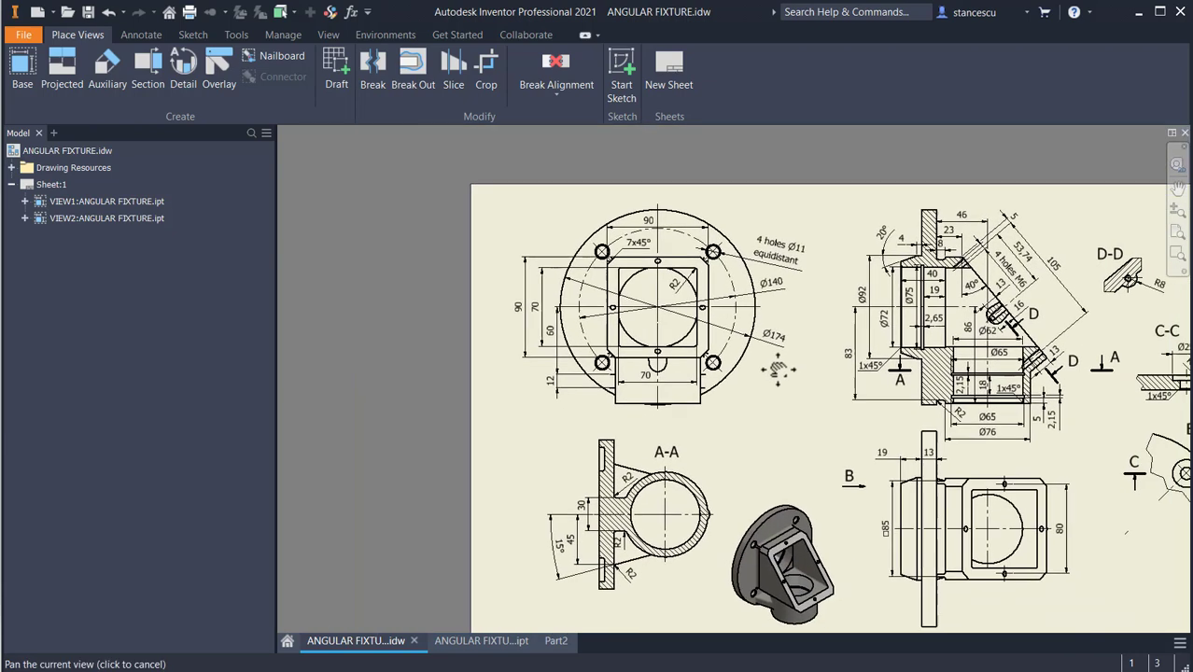
{"action": "left_click", "coordinate": [726, 351]}
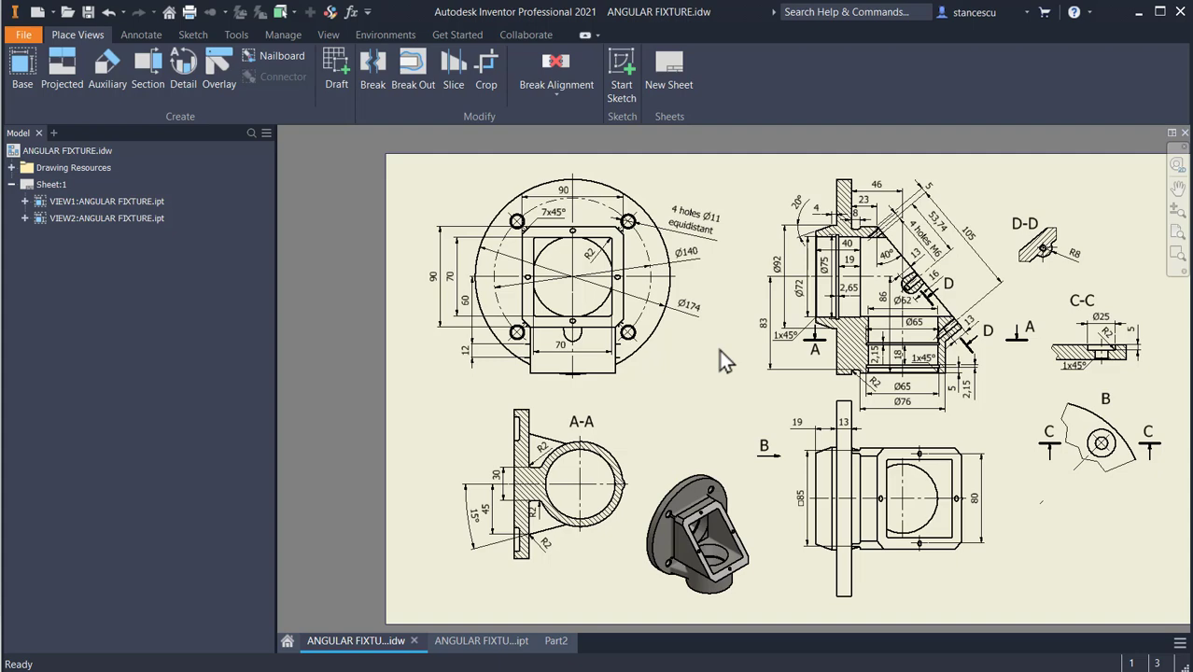
{"action": "key", "text": "Home"}
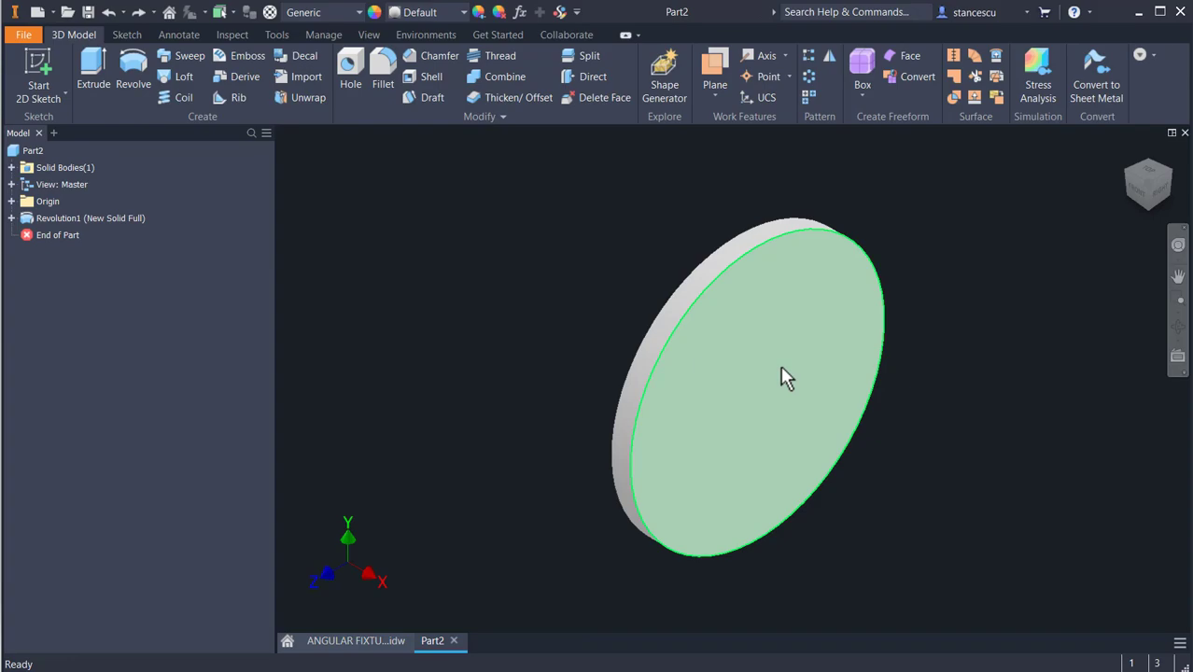
- Start a sketch on the disc's front face and draw a square polygon centred on the origin
{"action": "left_click", "coordinate": [781, 366]}
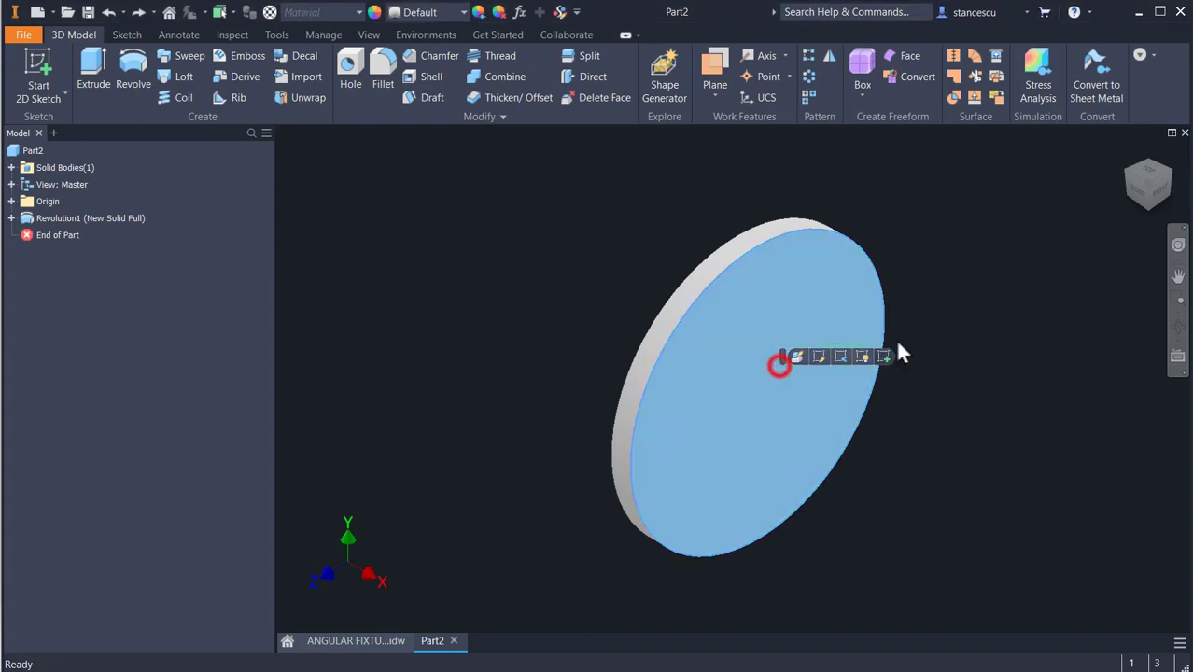
{"action": "left_click", "coordinate": [883, 356]}
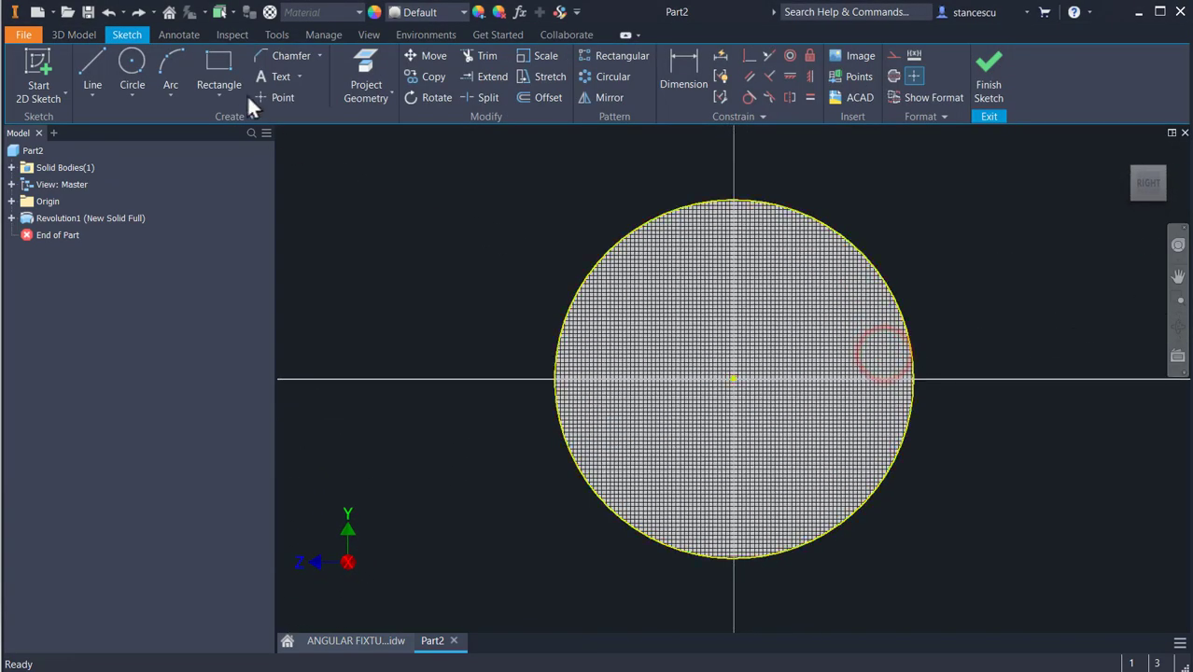
{"action": "left_click", "coordinate": [229, 94]}
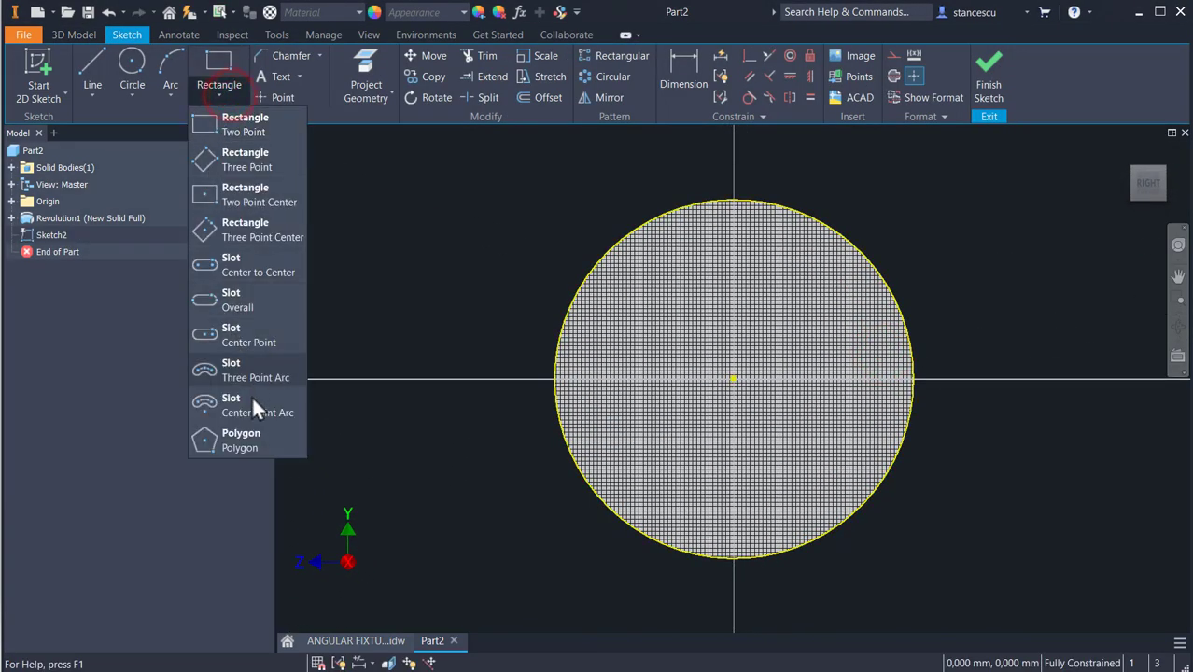
{"action": "left_click", "coordinate": [246, 438]}
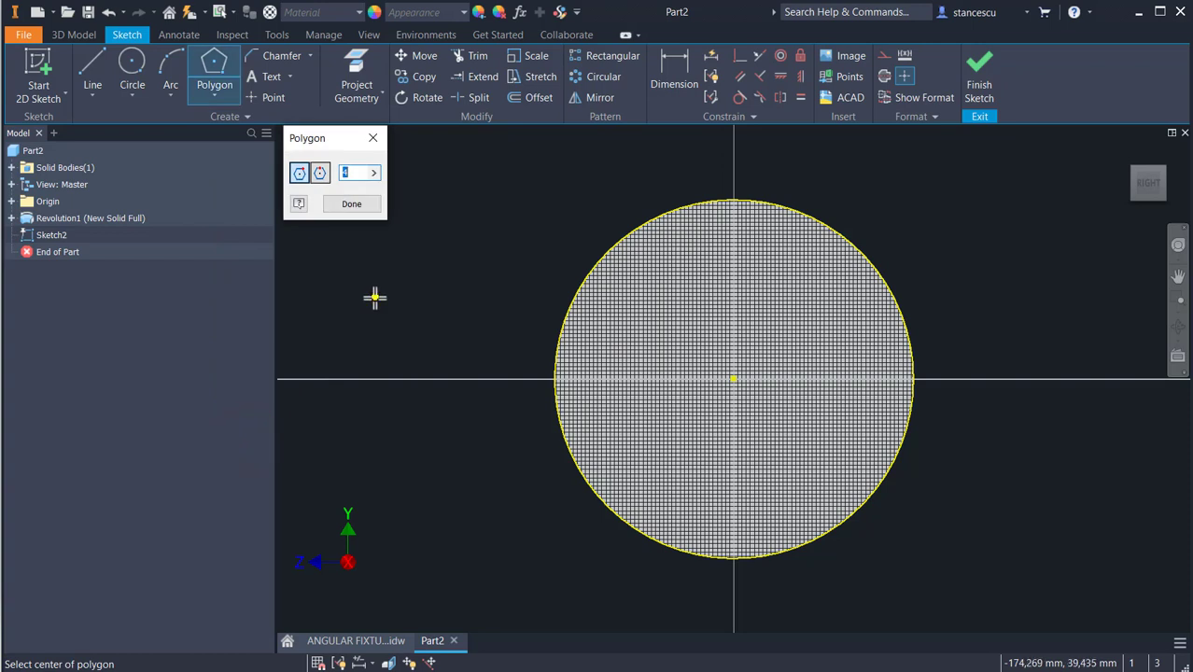
{"action": "left_click", "coordinate": [734, 378]}
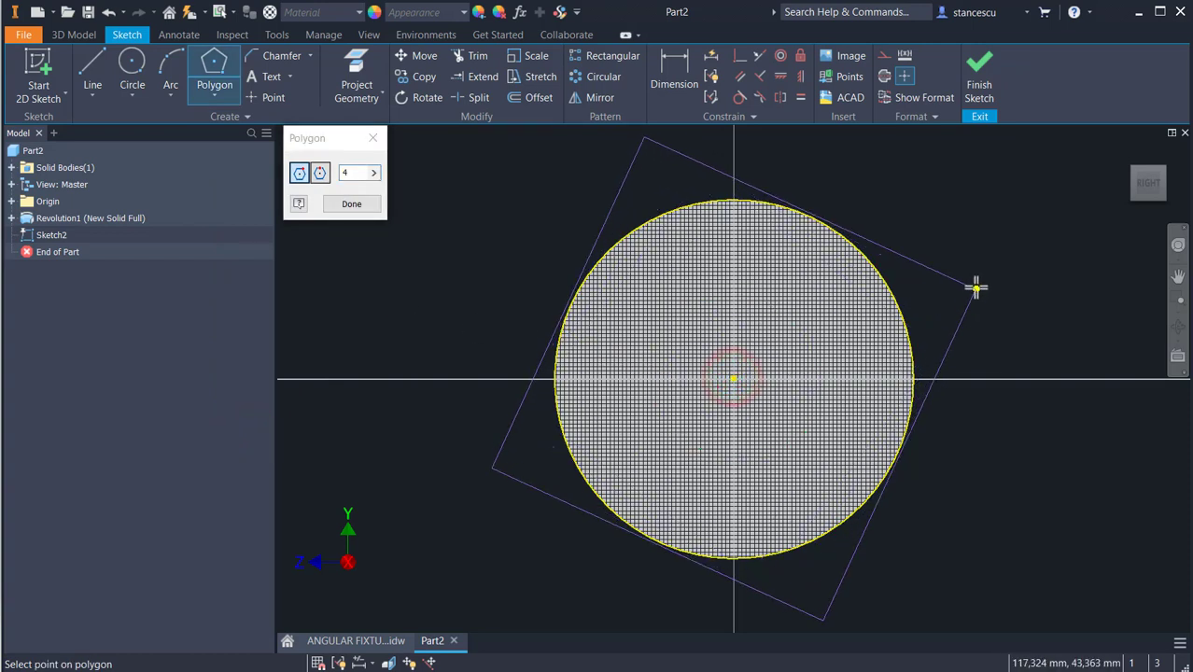
{"action": "left_click", "coordinate": [974, 245]}
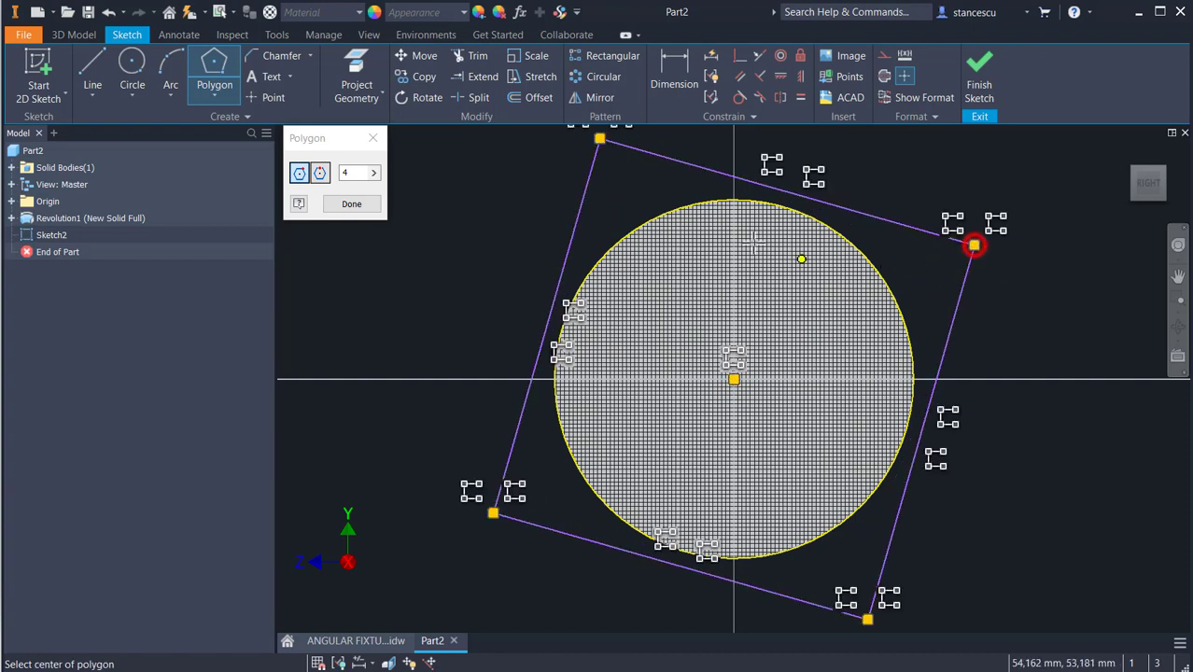
- Make the square's top edge horizontal, dimension its side to 85 mm and finish the sketch
{"action": "left_click", "coordinate": [782, 73]}
{"action": "left_click", "coordinate": [688, 165]}
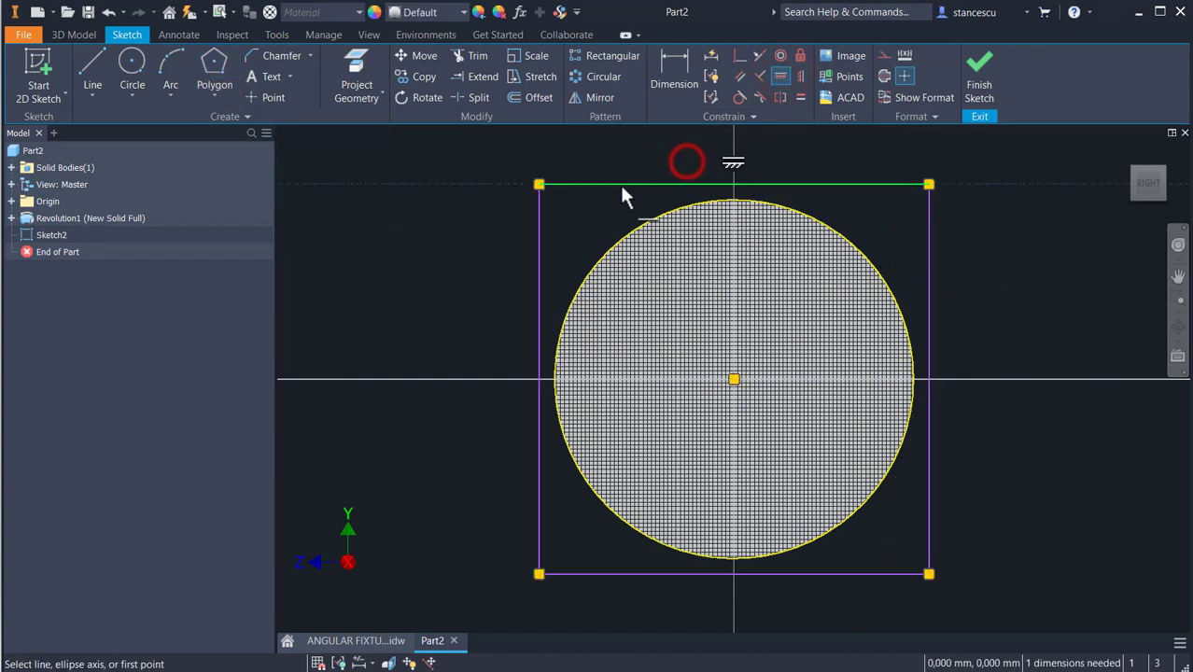
{"action": "left_click", "coordinate": [665, 74]}
{"action": "left_click", "coordinate": [643, 192]}
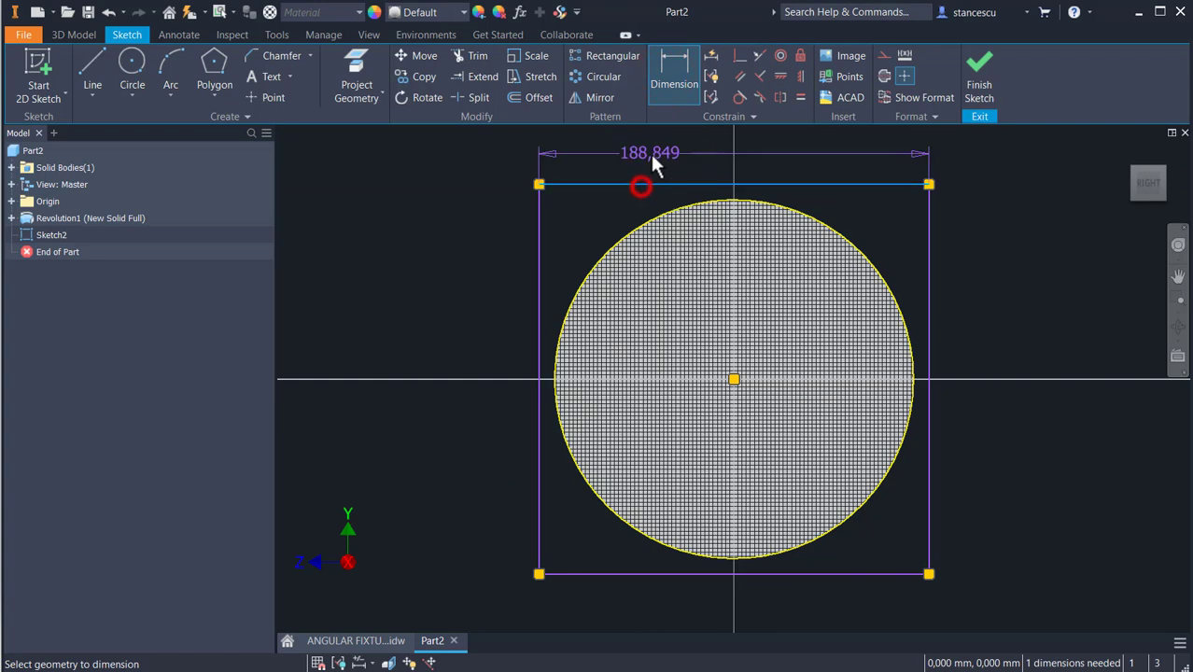
{"action": "left_click", "coordinate": [650, 152]}
{"action": "type", "text": "8"}
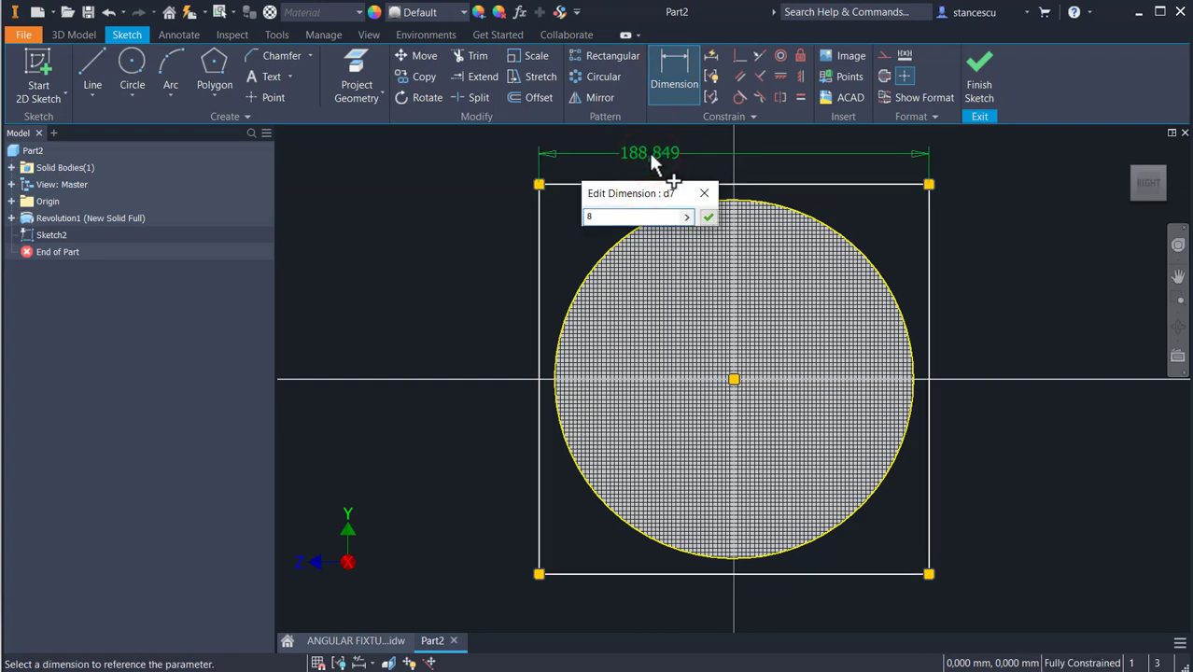
{"action": "type", "text": "0"}
{"action": "key", "text": "Return"}
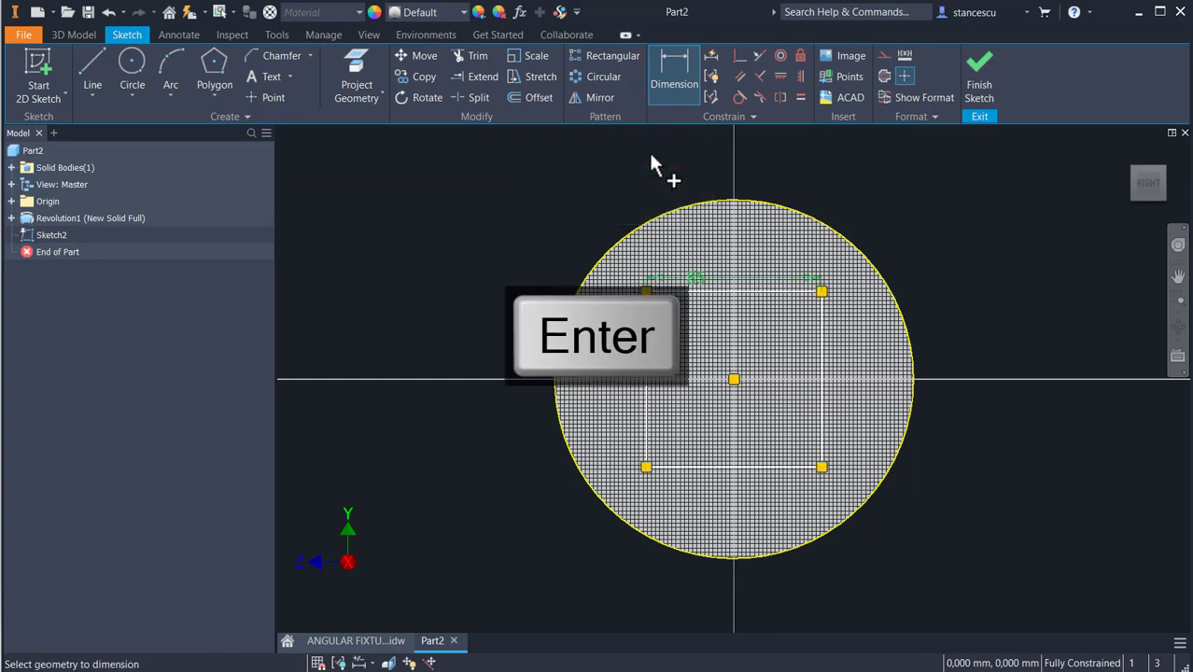
{"action": "left_click", "coordinate": [992, 76]}
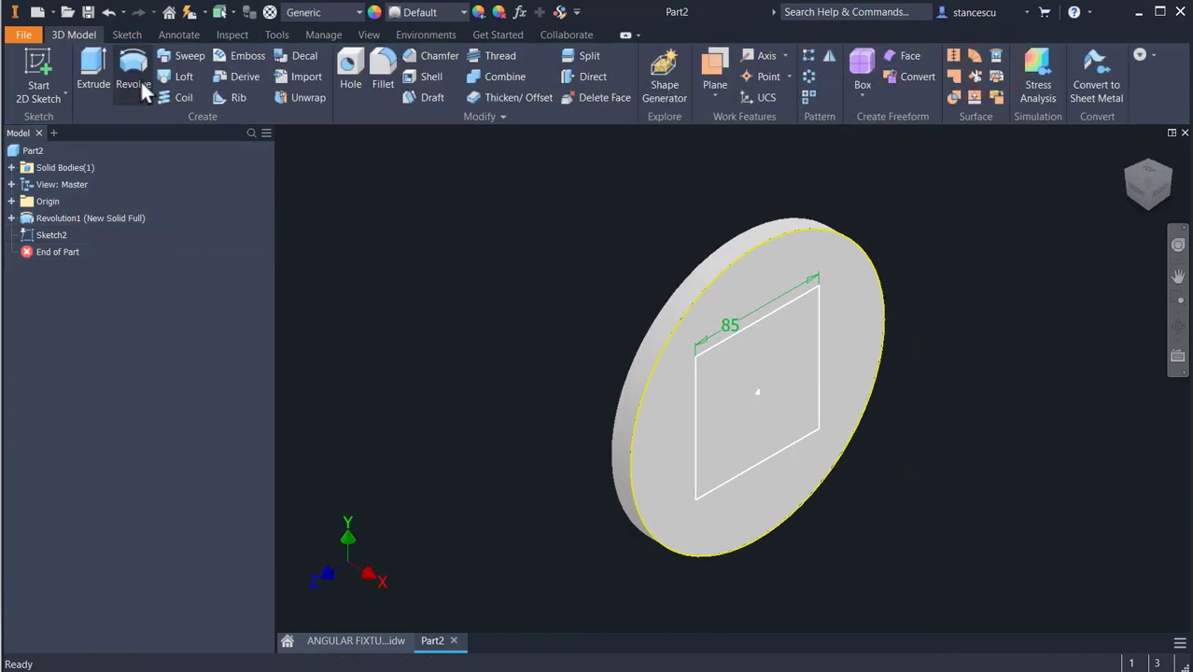
- Extrude the 85 mm square profile 8 mm, joined onto the disc face
{"action": "left_click", "coordinate": [93, 75]}
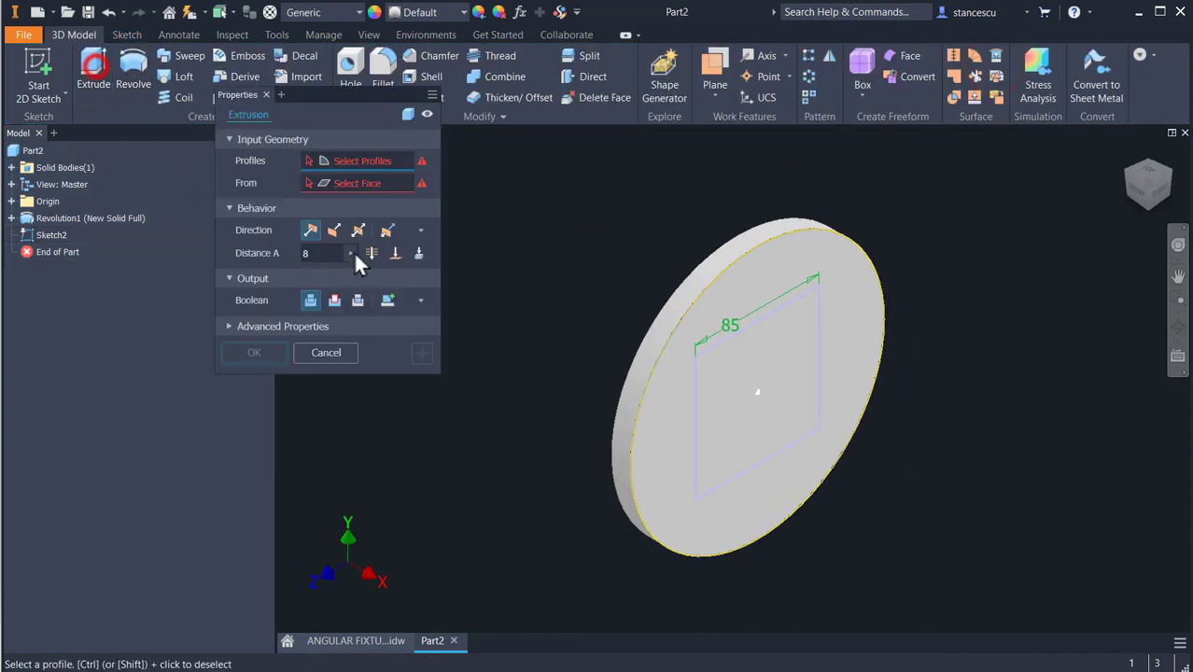
{"action": "left_click", "coordinate": [738, 371]}
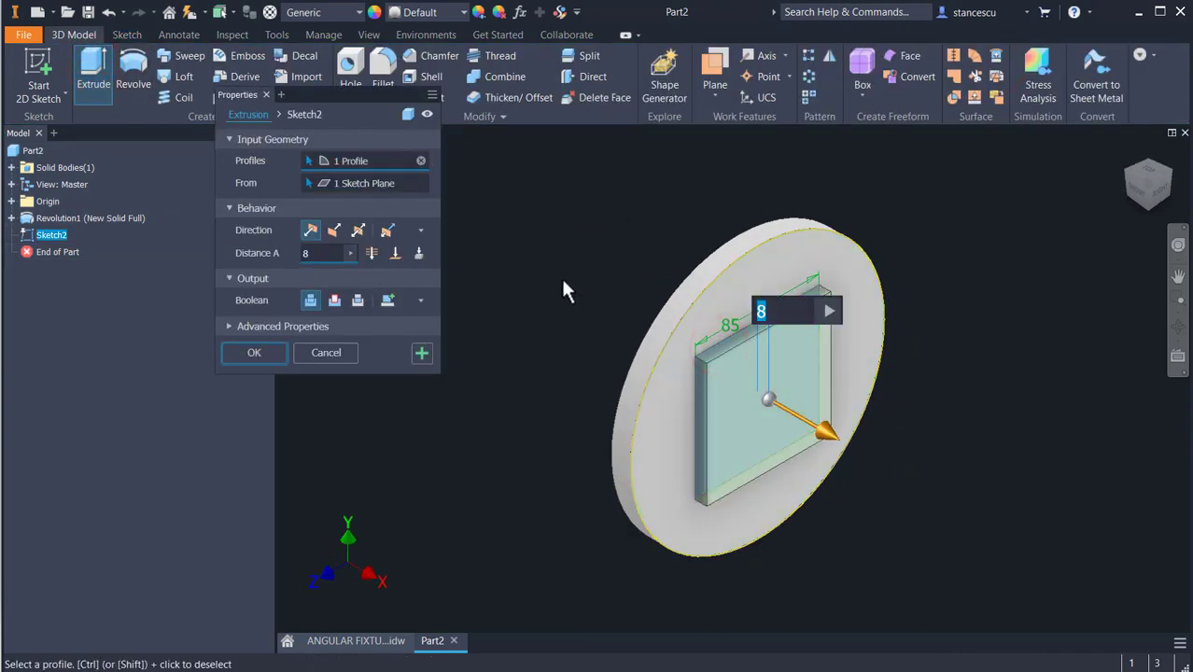
{"action": "left_click", "coordinate": [263, 351]}
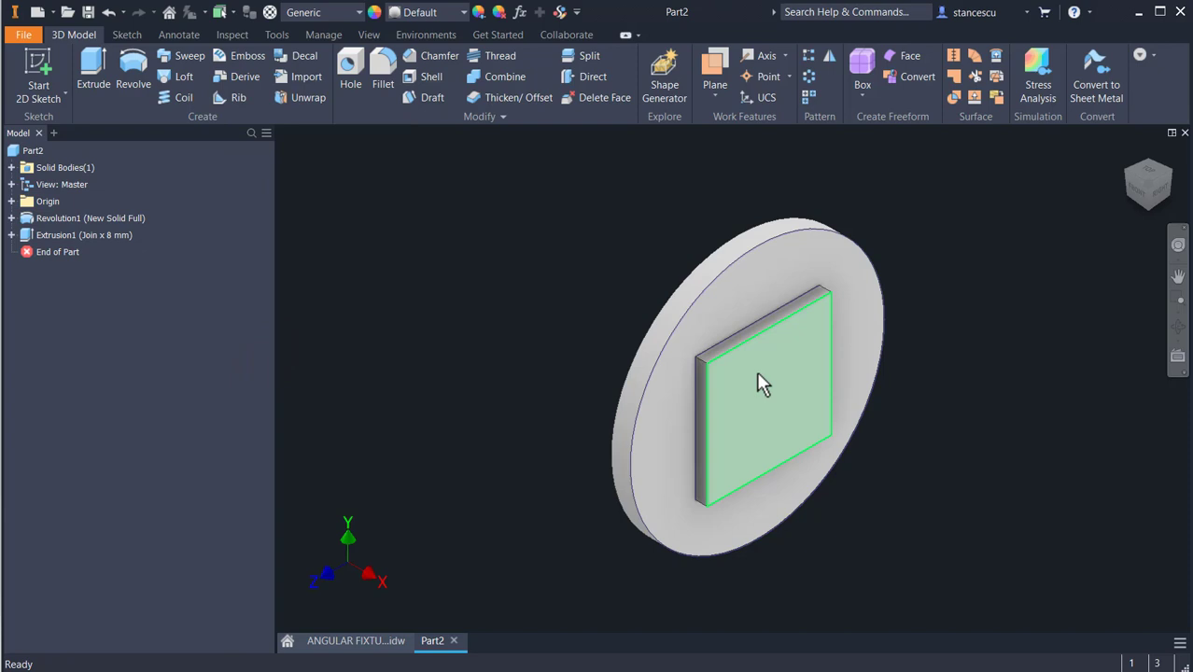
- Switch to ANGULAR FIXTURE.idw and pan and zoom across the section, B and flange front views
{"action": "left_click", "coordinate": [349, 644]}
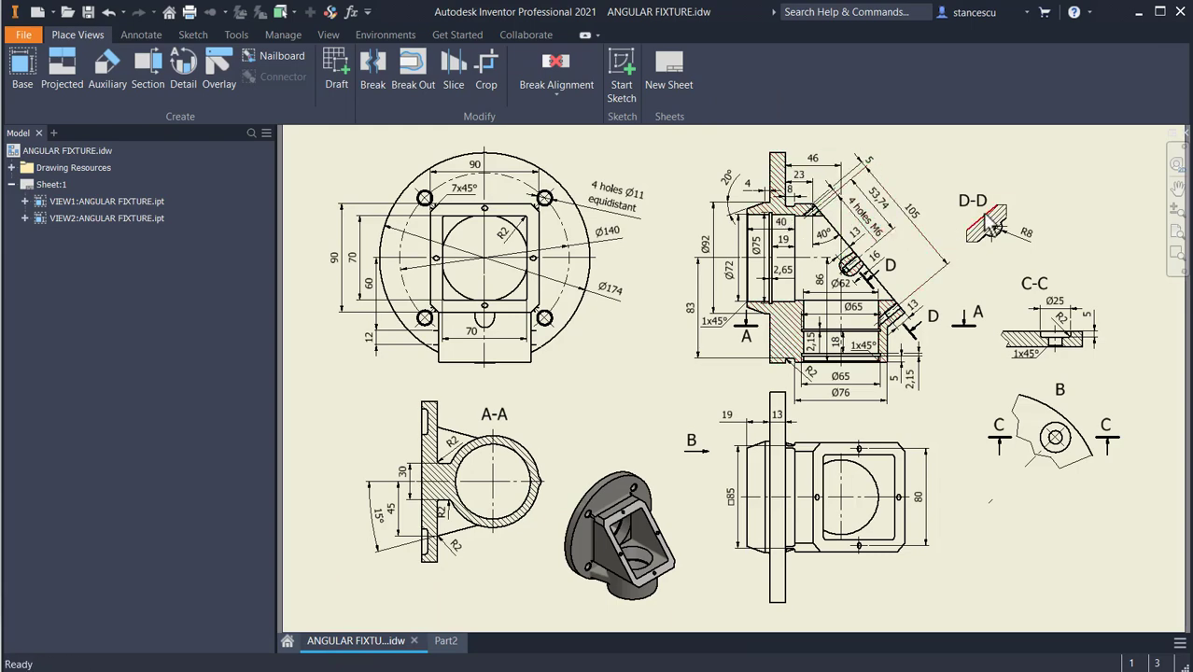
{"action": "scroll", "coordinate": [908, 328], "scroll_direction": "down", "scroll_amount": 5}
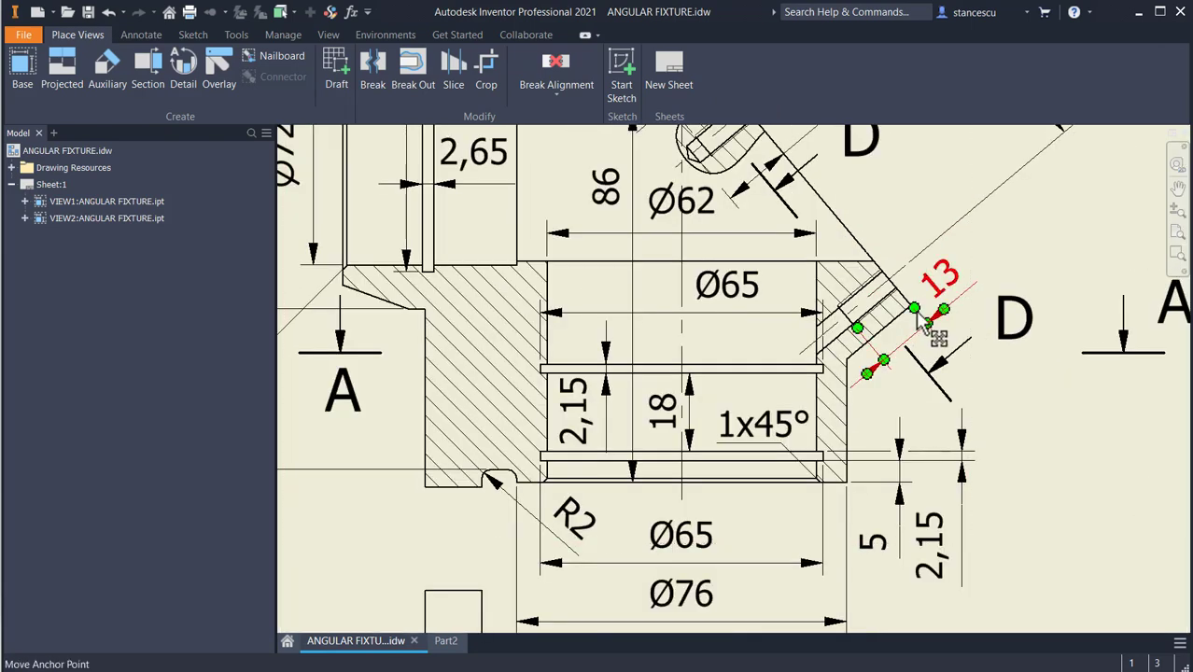
{"action": "scroll", "coordinate": [915, 318], "scroll_direction": "up", "scroll_amount": 2}
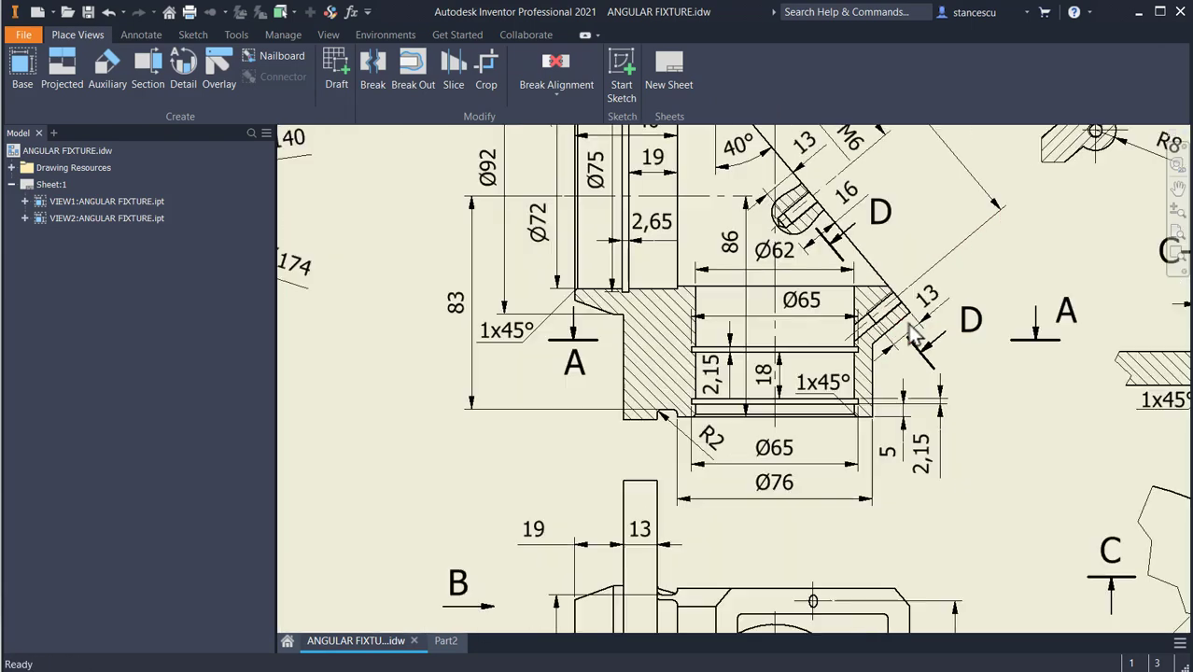
{"action": "mouse_move", "coordinate": [766, 358]}
{"action": "middle_mouse_down"}
{"action": "mouse_move", "coordinate": [773, 443]}
{"action": "mouse_move", "coordinate": [772, 347]}
{"action": "middle_mouse_up"}
{"action": "scroll", "coordinate": [772, 347], "scroll_direction": "up", "scroll_amount": 2}
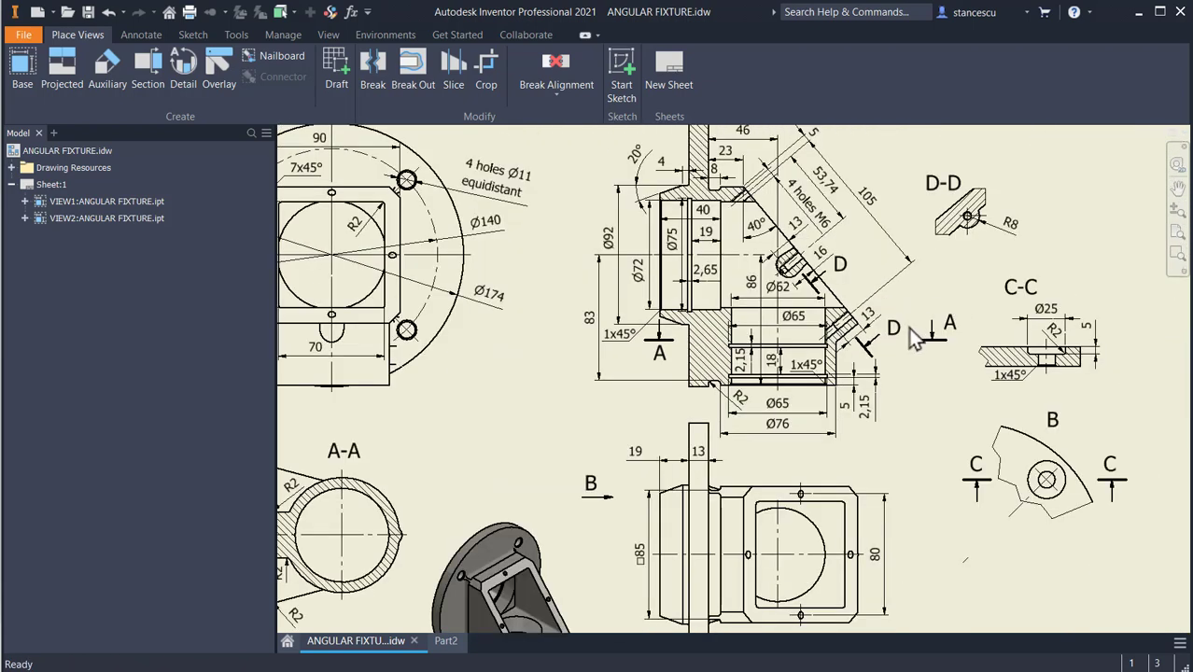
{"action": "middle_click_drag", "start_coordinate": [913, 360], "coordinate": [922, 209]}
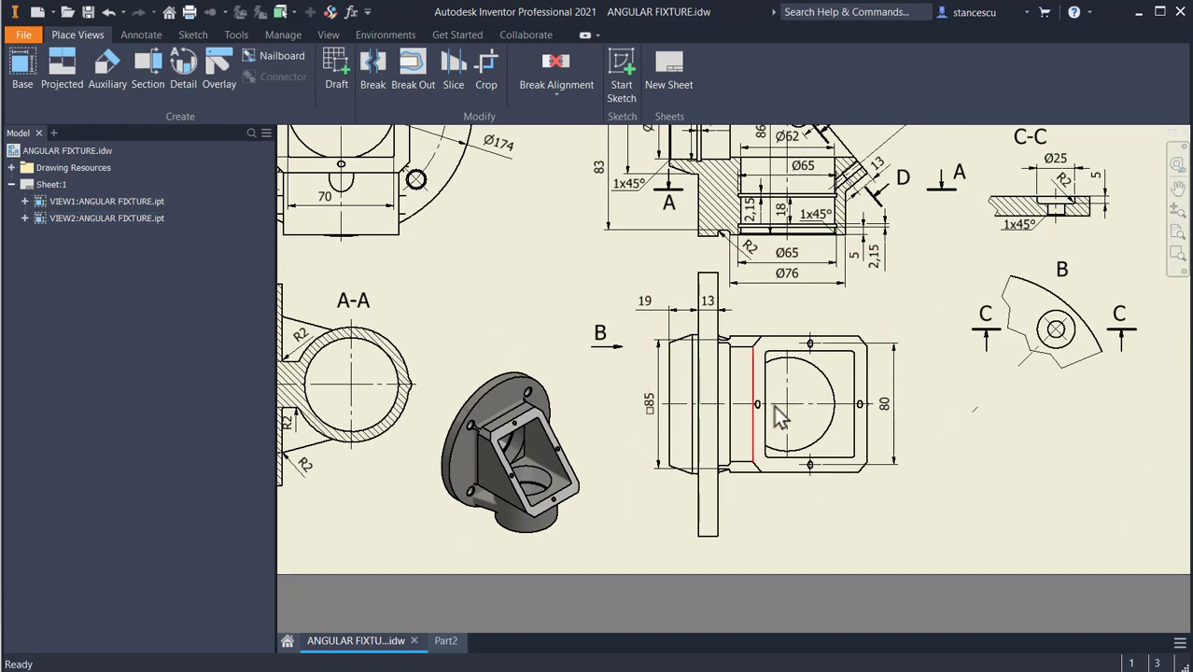
{"action": "mouse_move", "coordinate": [817, 454]}
{"action": "middle_mouse_down"}
{"action": "mouse_move", "coordinate": [918, 500]}
{"action": "mouse_move", "coordinate": [827, 514]}
{"action": "middle_mouse_up"}
{"action": "mouse_move", "coordinate": [874, 405]}
{"action": "middle_mouse_down"}
{"action": "mouse_move", "coordinate": [876, 502]}
{"action": "mouse_move", "coordinate": [896, 521]}
{"action": "middle_mouse_up"}
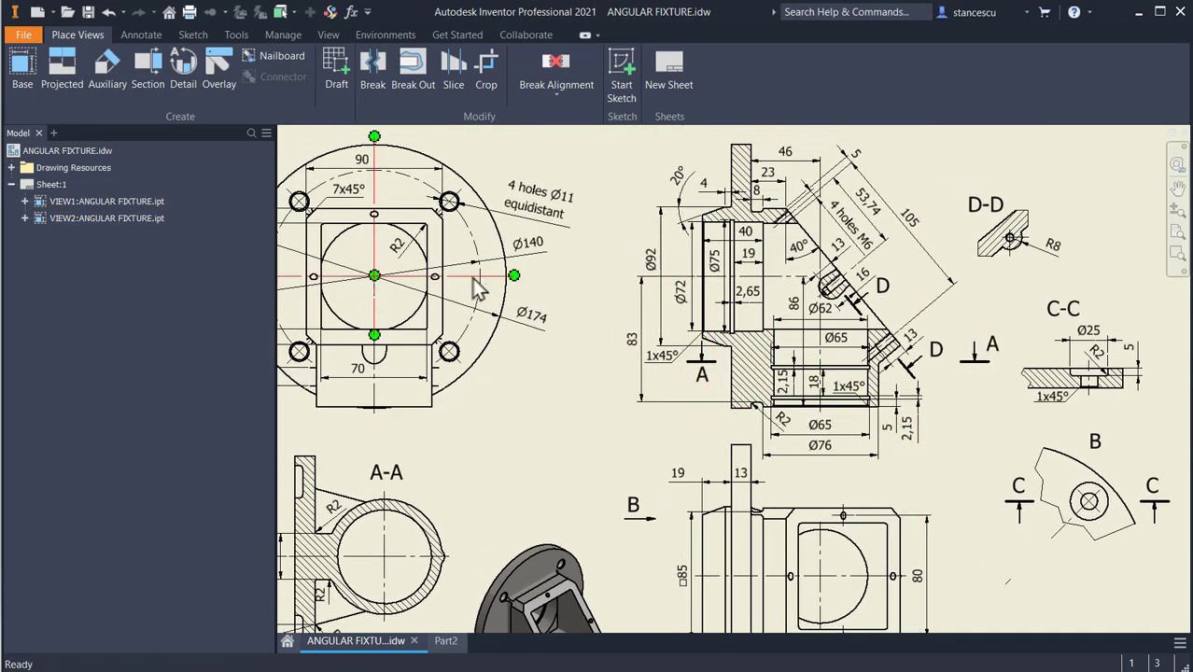
{"action": "middle_click_drag", "start_coordinate": [605, 383], "coordinate": [704, 363]}
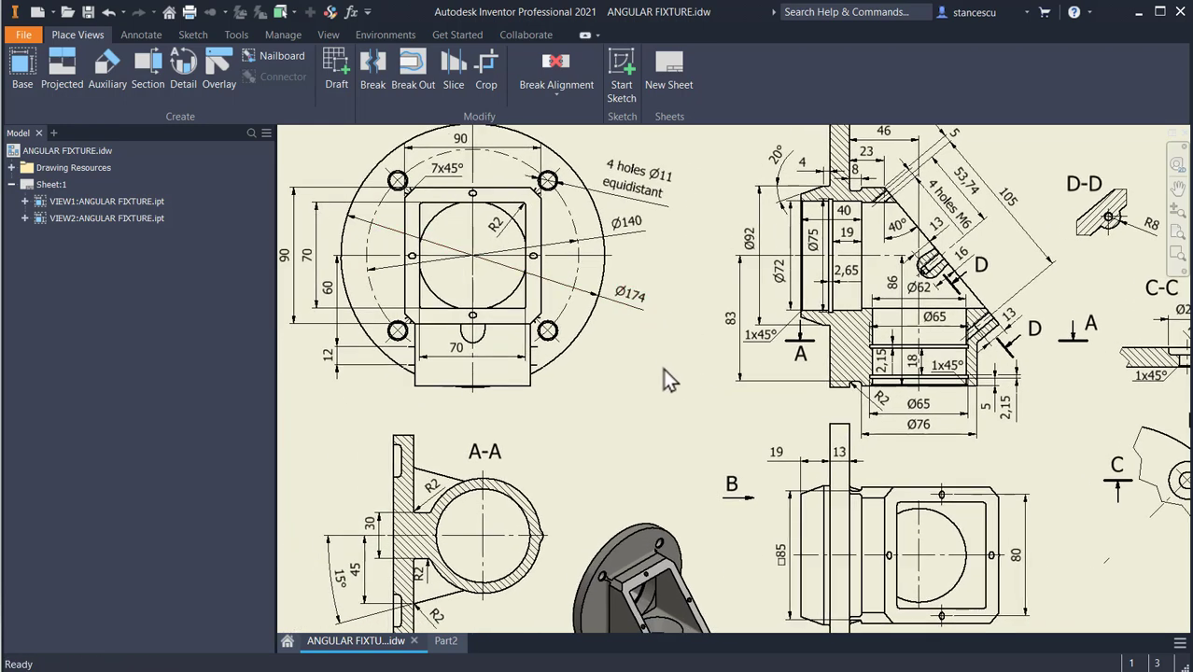
- Switch to Part2 and review its Parameters list (d0 174 mm, d7 85 mm, d8 8 mm)
{"action": "left_click", "coordinate": [446, 643]}
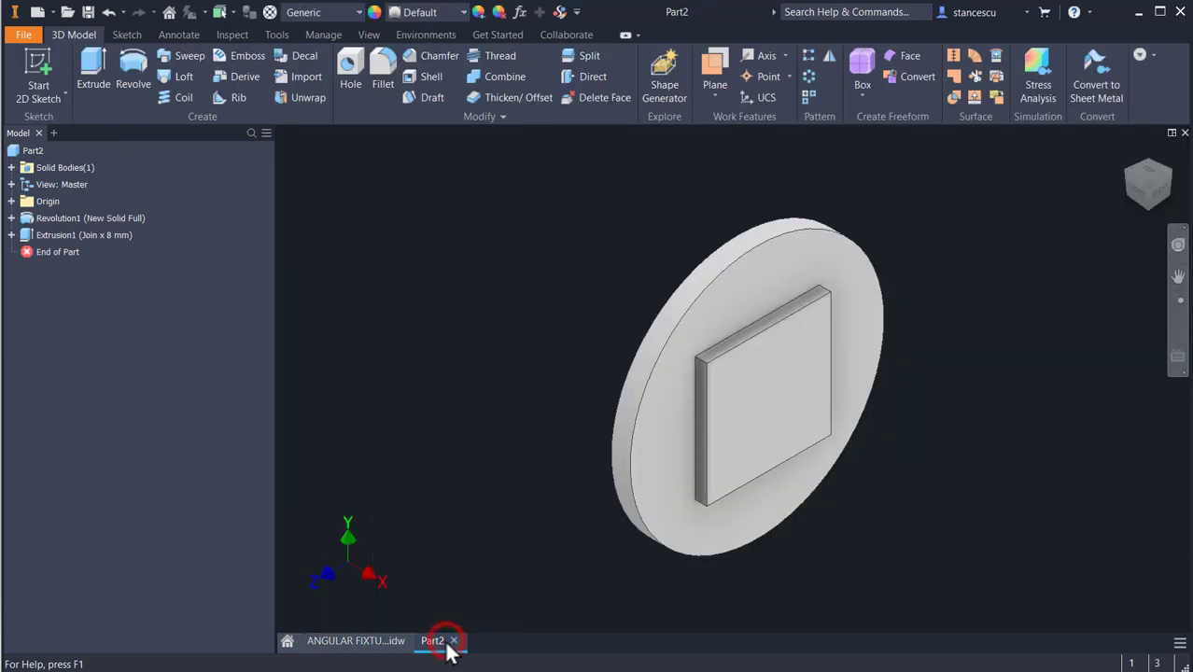
{"action": "left_click", "coordinate": [520, 13]}
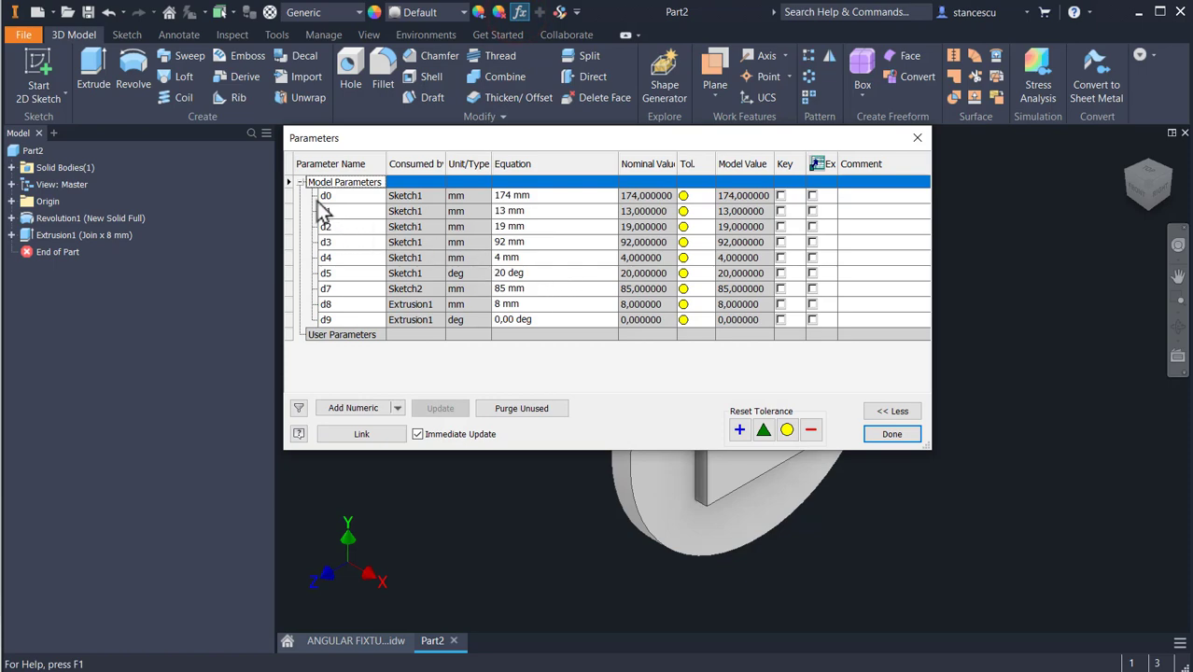
{"action": "left_click", "coordinate": [892, 435]}
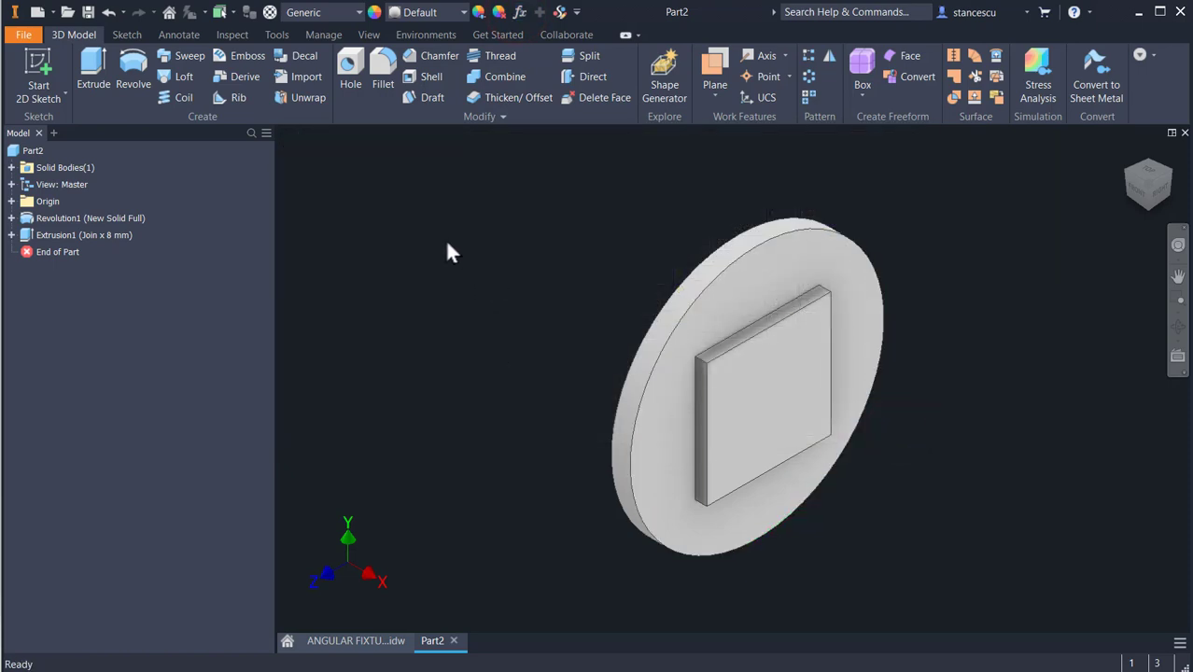
- Start a sketch on the square boss face and draw a square polygon centred on the origin
{"action": "left_click", "coordinate": [743, 378]}
{"action": "left_click", "coordinate": [845, 374]}
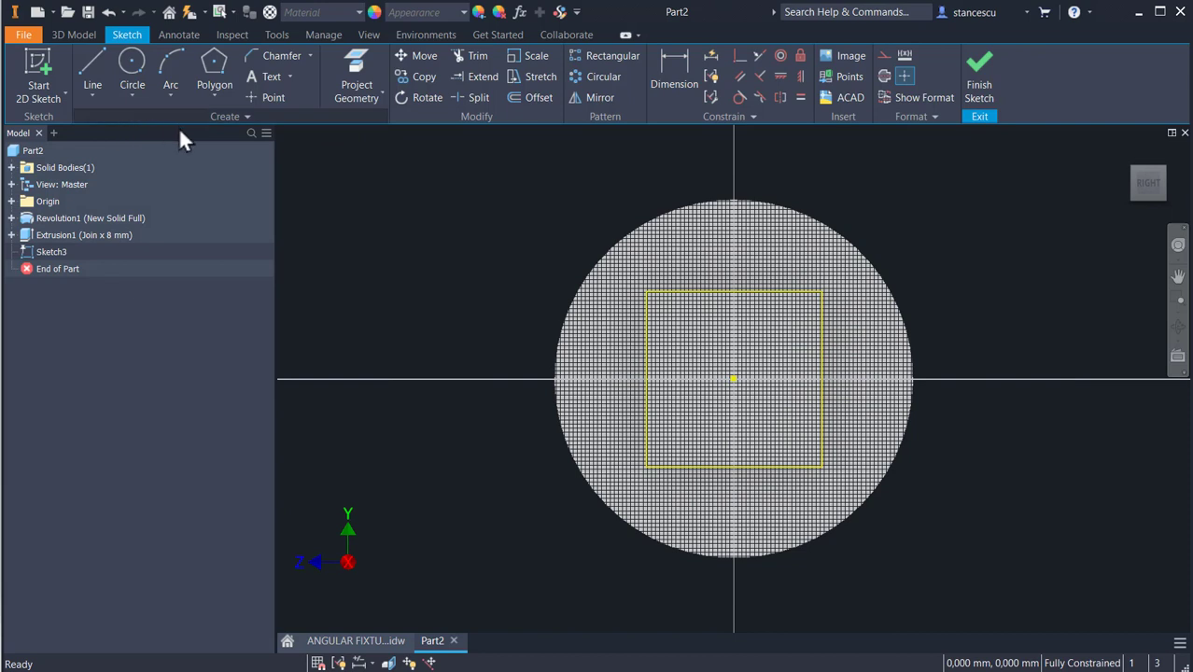
{"action": "left_click", "coordinate": [214, 65]}
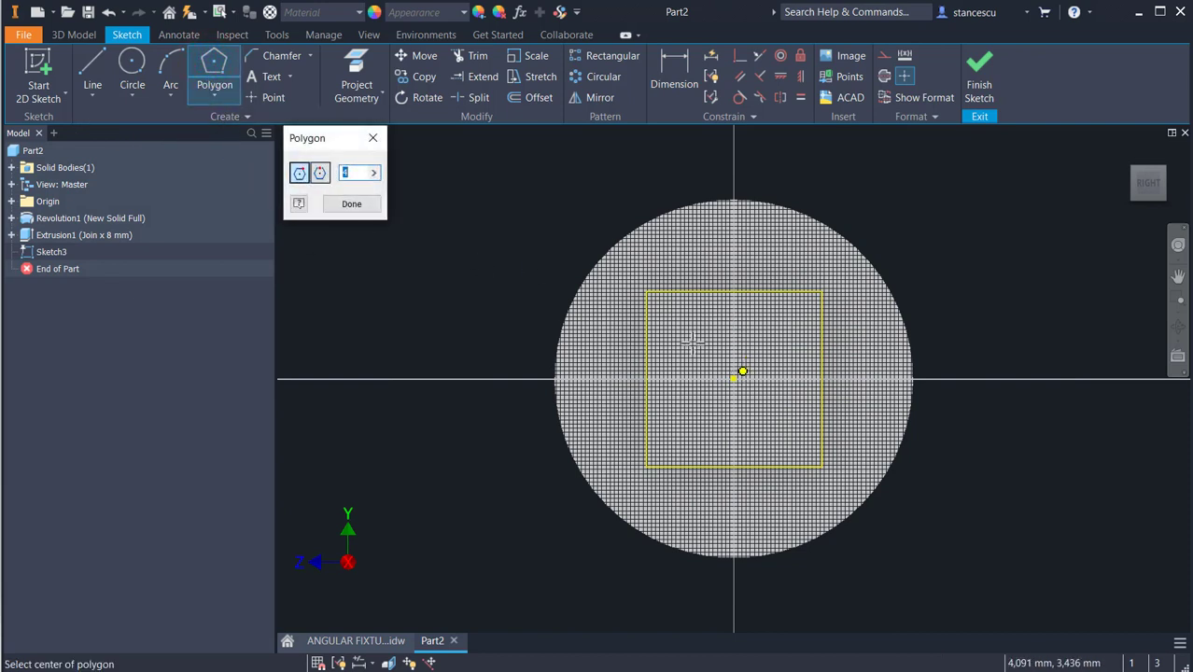
{"action": "left_click", "coordinate": [734, 379]}
{"action": "left_click", "coordinate": [958, 224]}
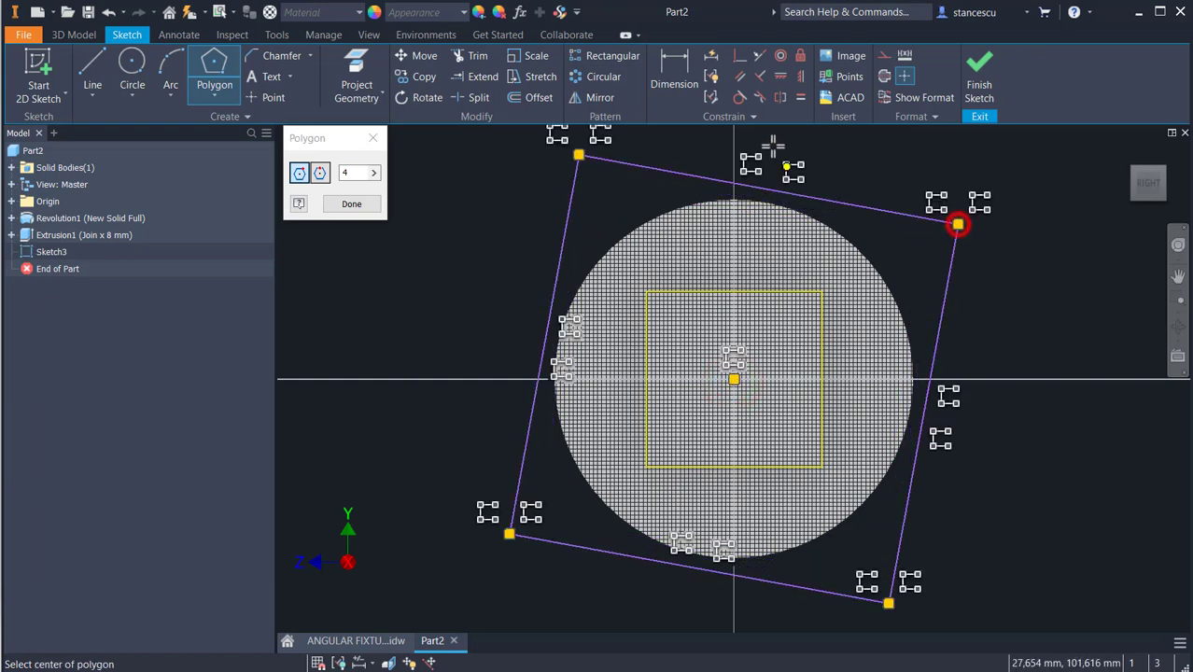
- Constrain the square's top edge horizontal and dimension its side to 90 mm
{"action": "left_click", "coordinate": [778, 75]}
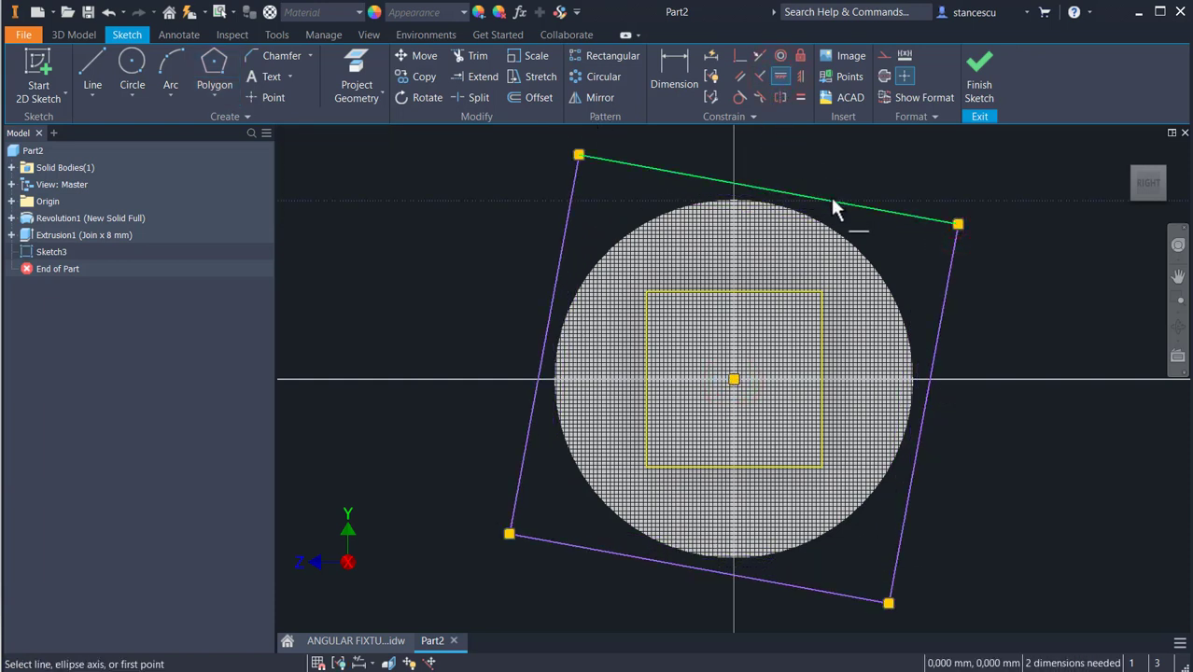
{"action": "left_click", "coordinate": [831, 196]}
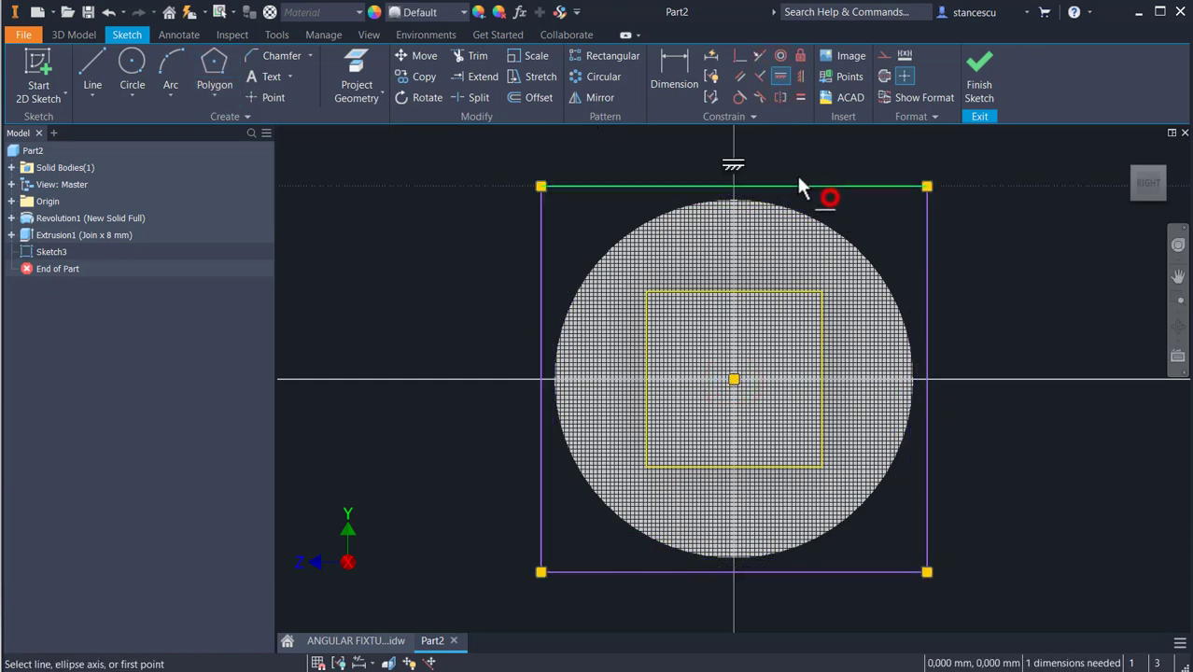
{"action": "left_click", "coordinate": [672, 79]}
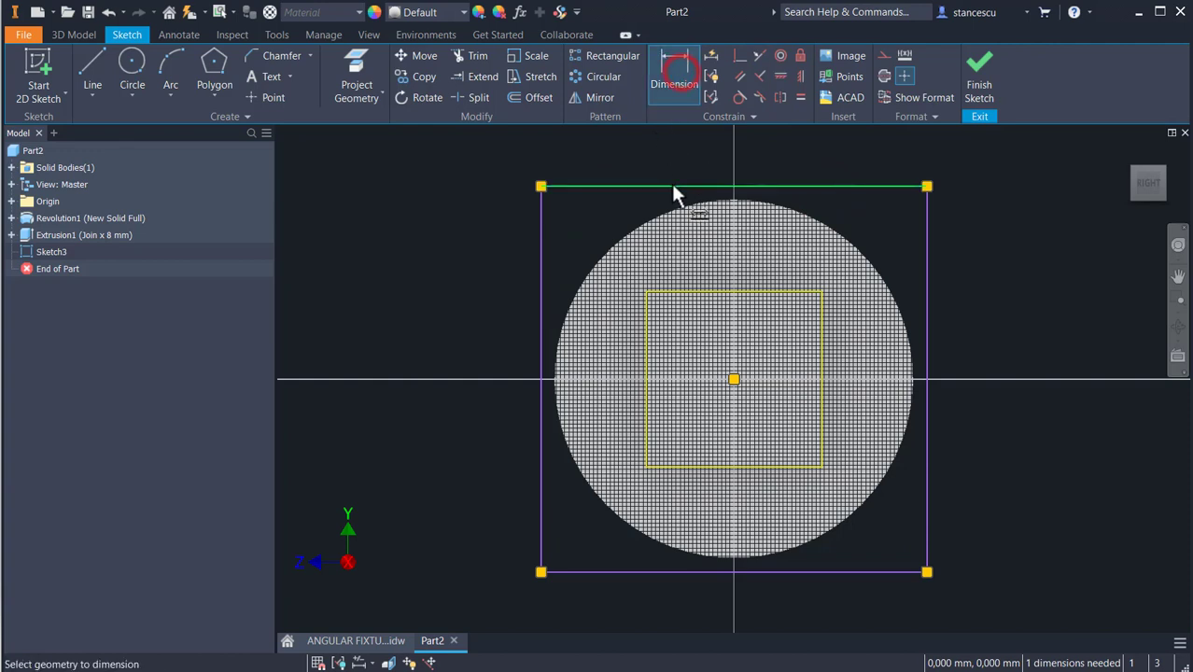
{"action": "left_click", "coordinate": [671, 184]}
{"action": "left_click", "coordinate": [669, 160]}
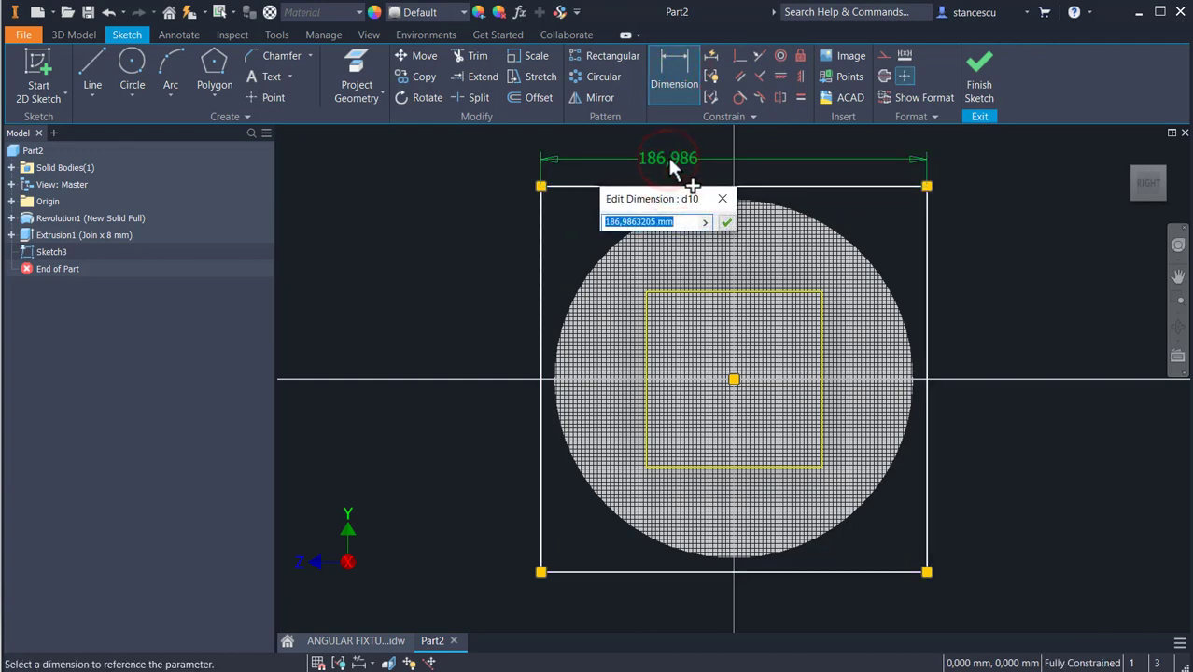
{"action": "type", "text": "90"}
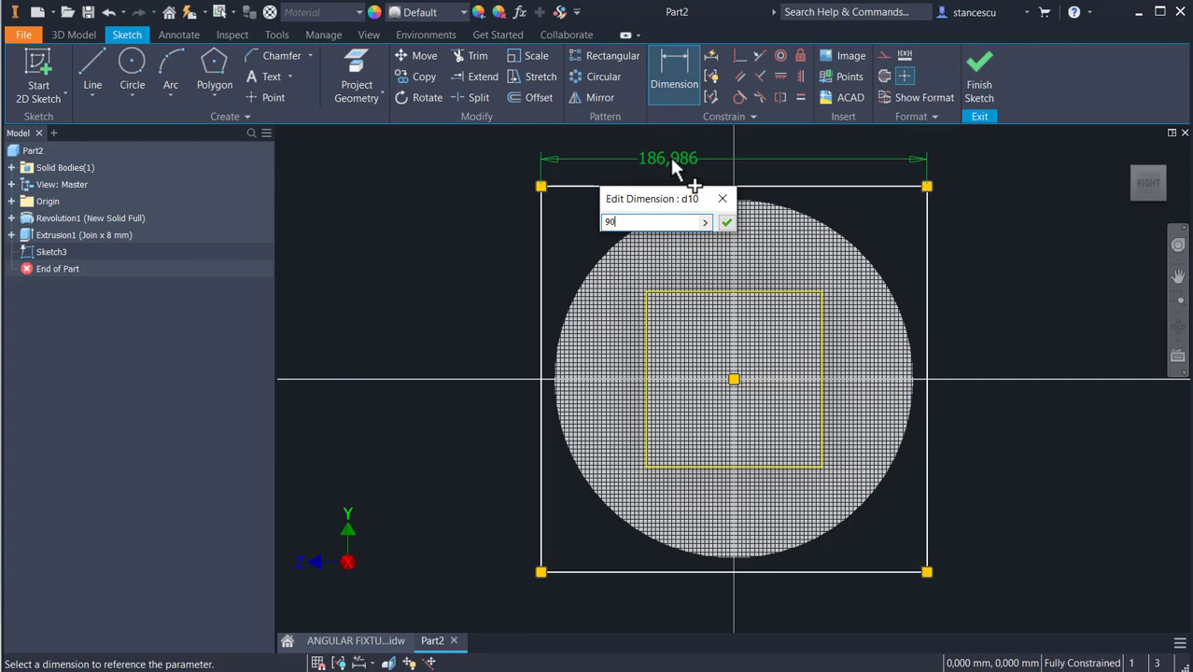
{"action": "key", "text": "Return"}
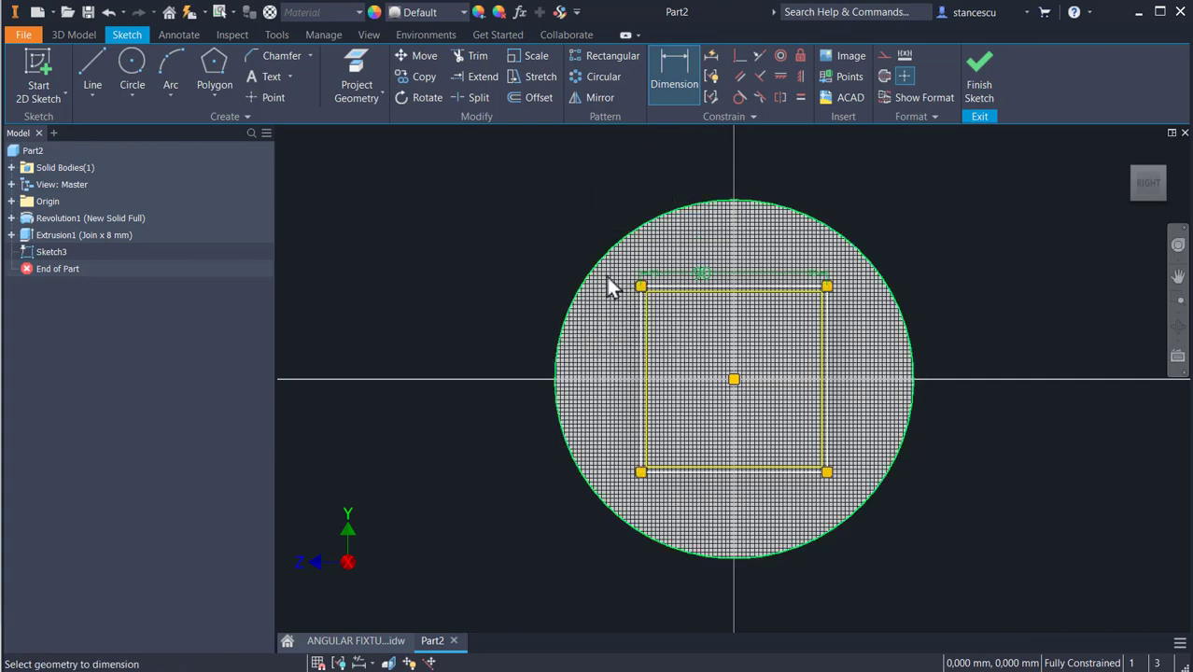
{"action": "key", "text": "Escape"}
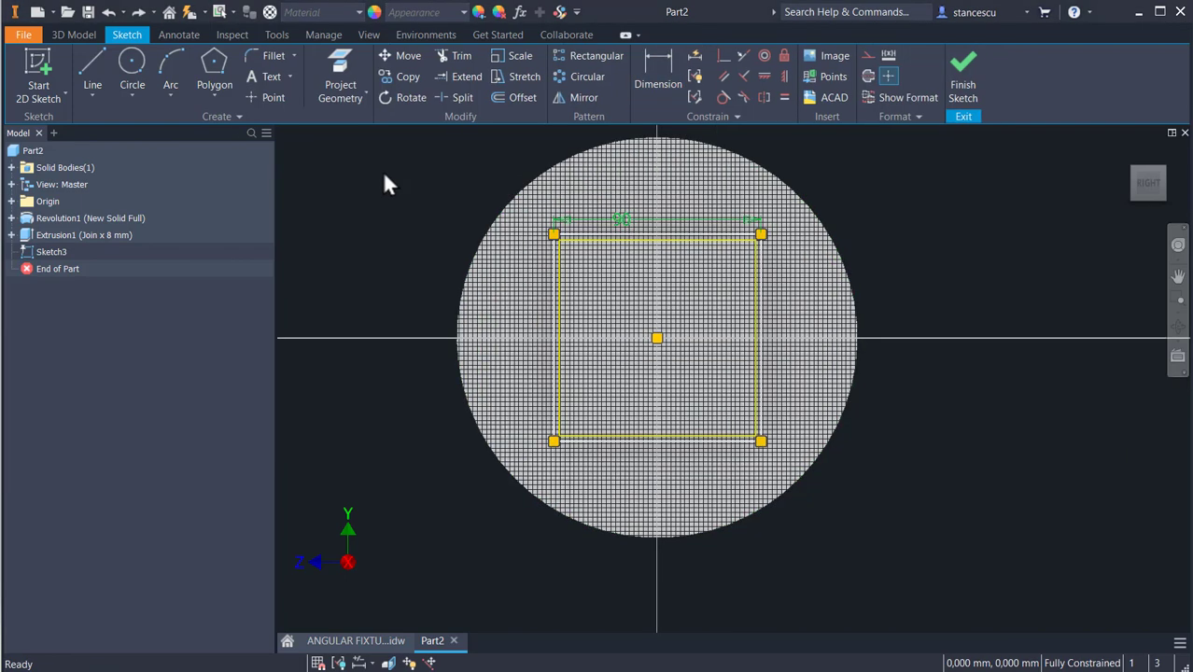
- Switch the sketch fillet to Chamfer and set a 7 mm distance
{"action": "left_click", "coordinate": [287, 55]}
{"action": "left_click", "coordinate": [294, 55]}
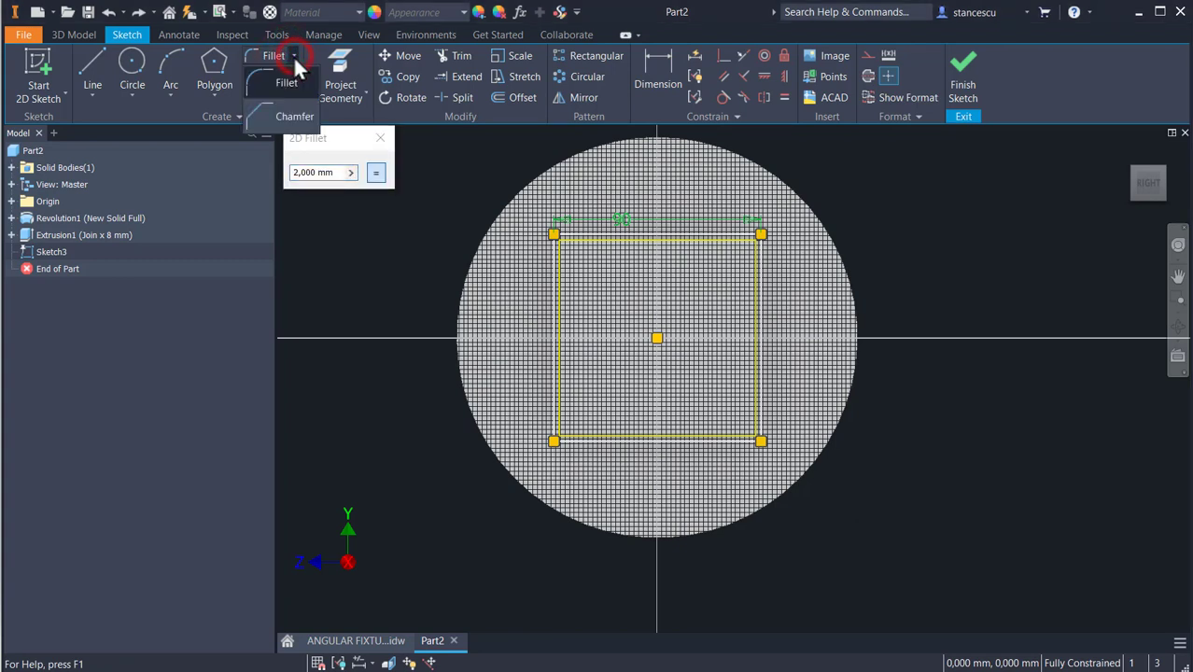
{"action": "left_click", "coordinate": [281, 110]}
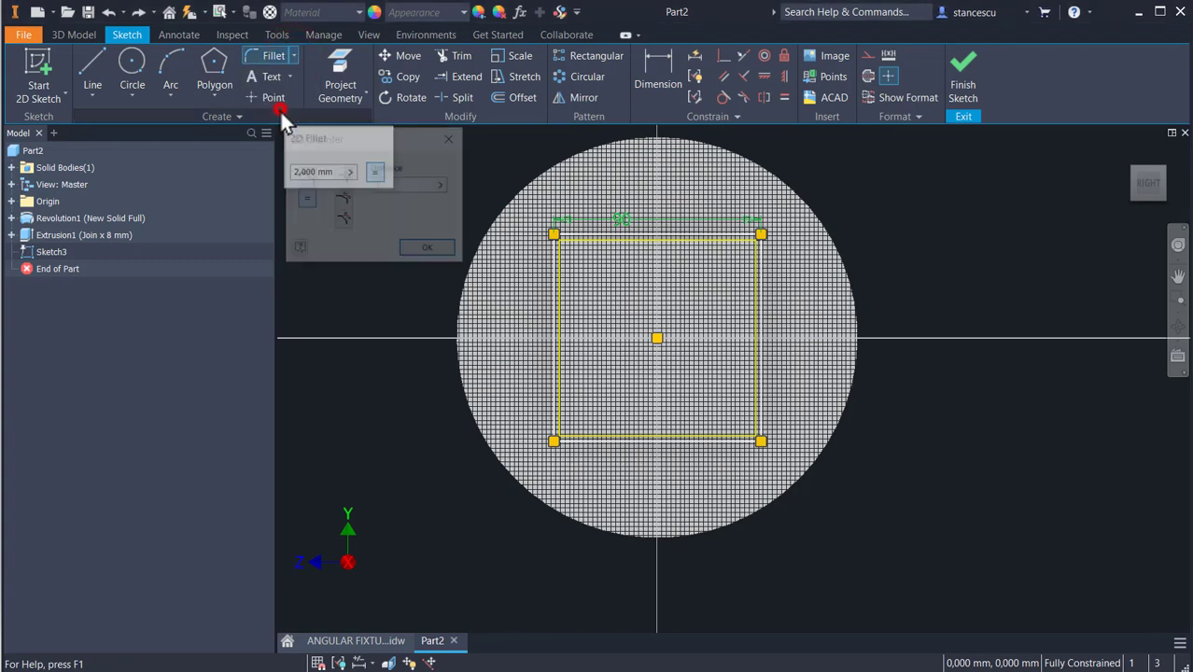
{"action": "double_click", "coordinate": [397, 183]}
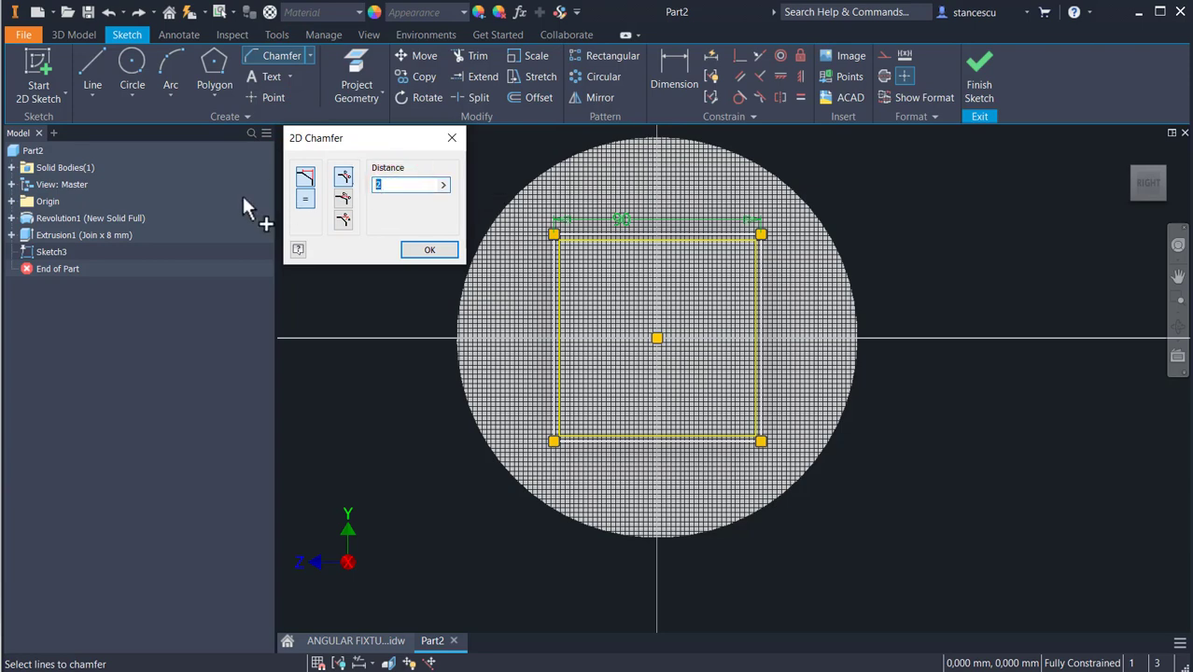
{"action": "type", "text": "7"}
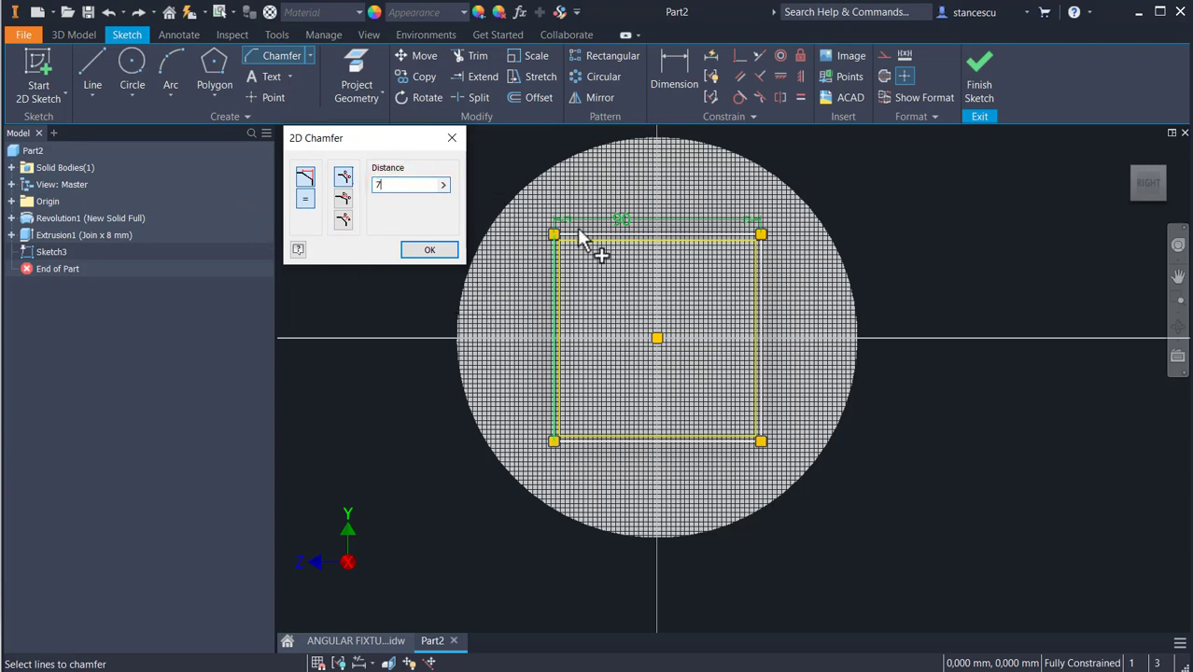
{"action": "scroll", "coordinate": [552, 229], "scroll_direction": "up", "scroll_amount": 2}
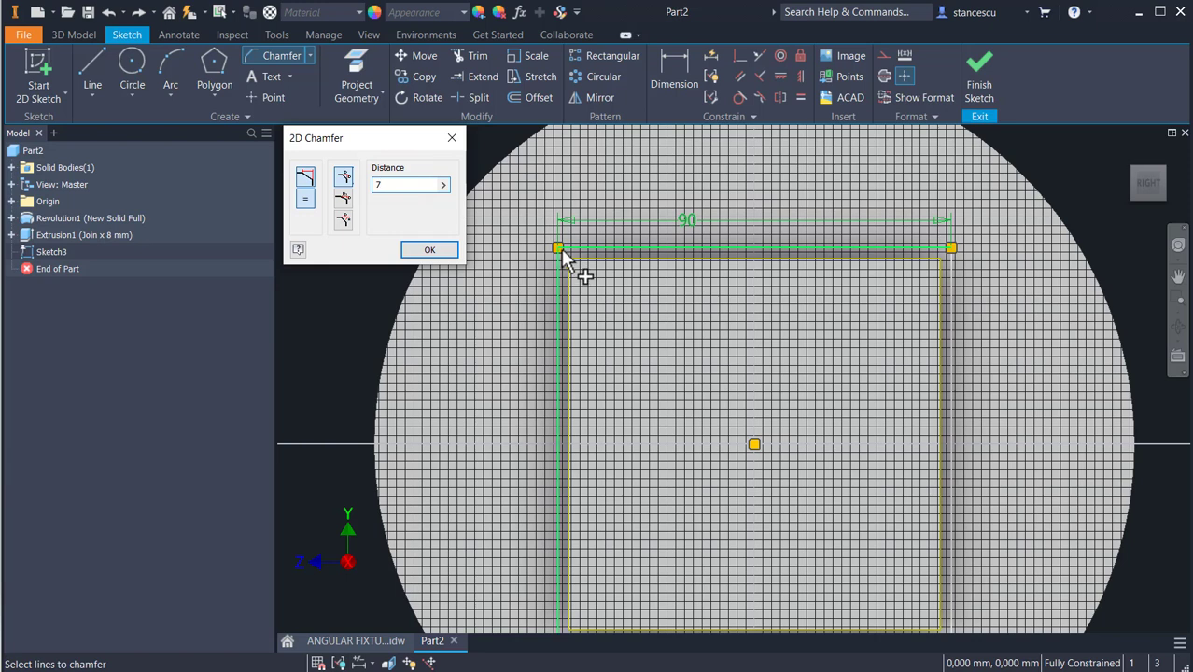
- Chamfer all four corners of the 90 mm square, then finish the sketch
{"action": "left_click", "coordinate": [559, 255]}
{"action": "left_click", "coordinate": [943, 251]}
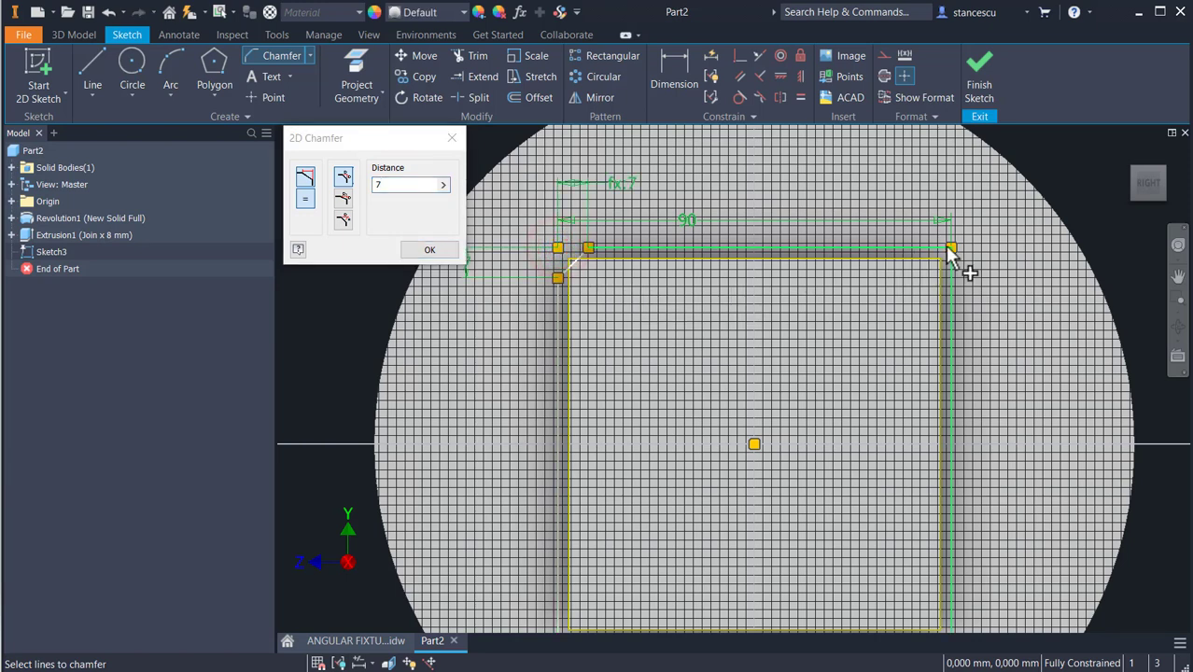
{"action": "middle_click_drag", "start_coordinate": [932, 346], "coordinate": [914, 112]}
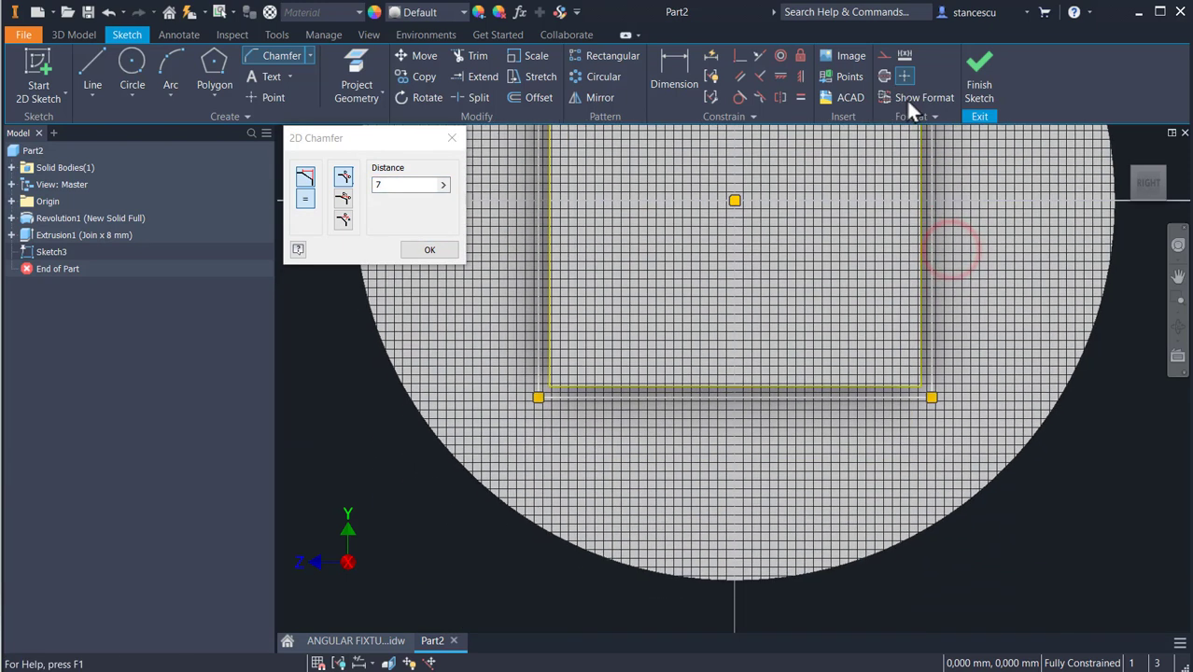
{"action": "left_click", "coordinate": [932, 400]}
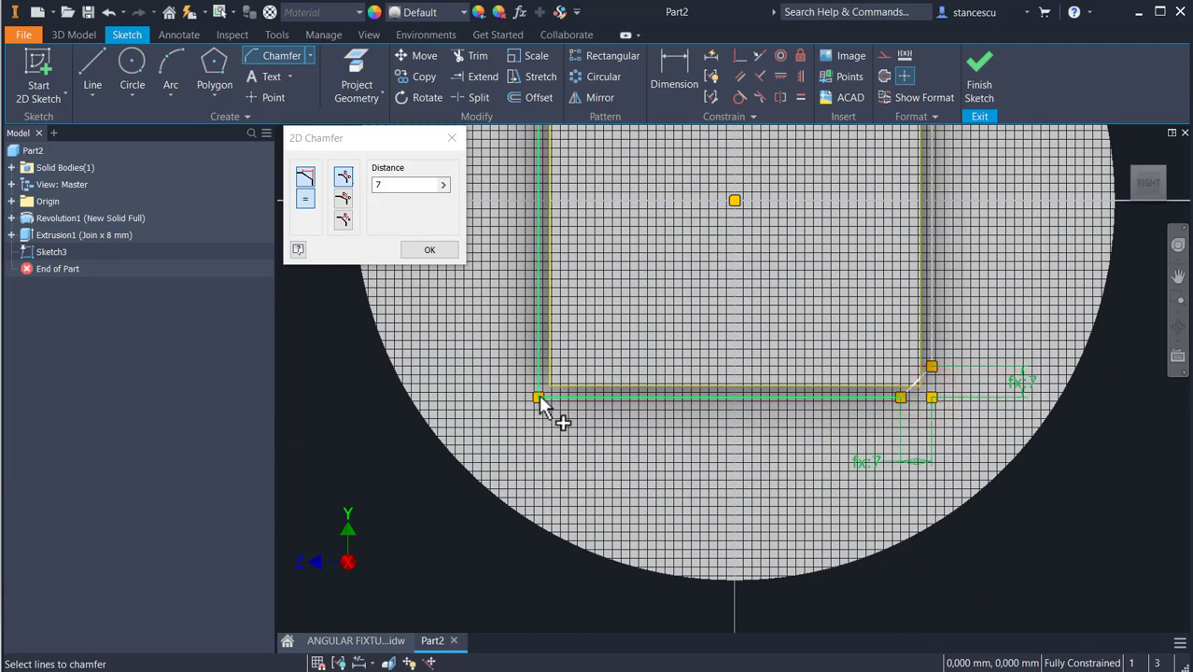
{"action": "left_click", "coordinate": [539, 398]}
{"action": "left_click", "coordinate": [417, 249]}
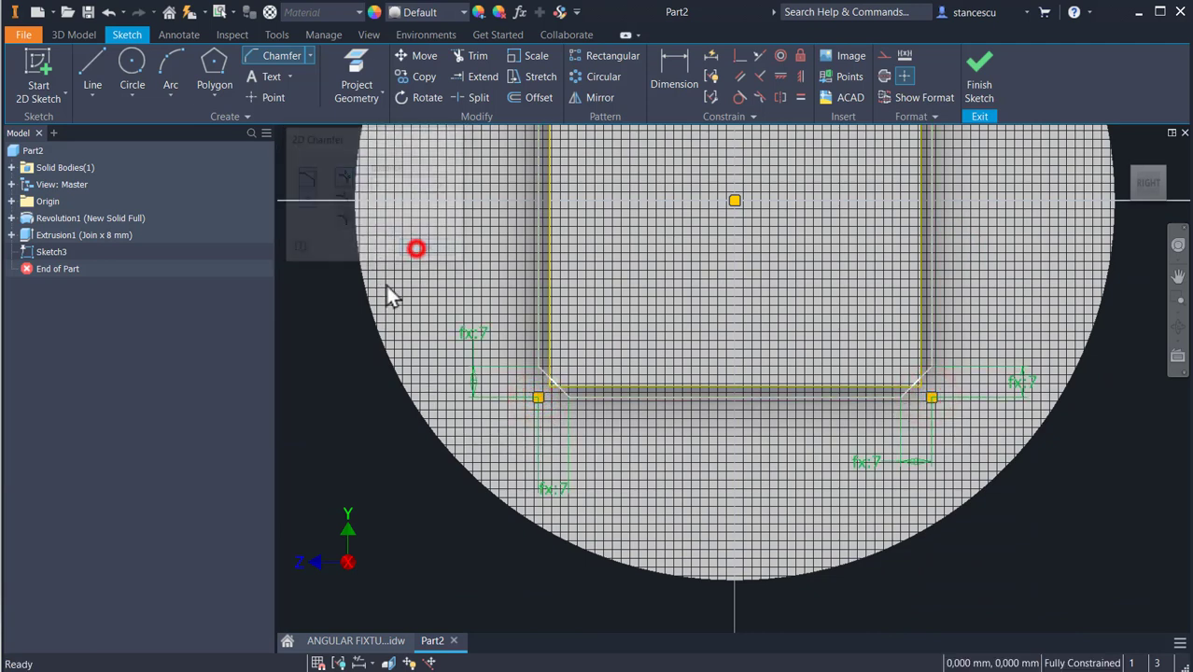
{"action": "left_click", "coordinate": [321, 423]}
{"action": "key", "text": "F6"}
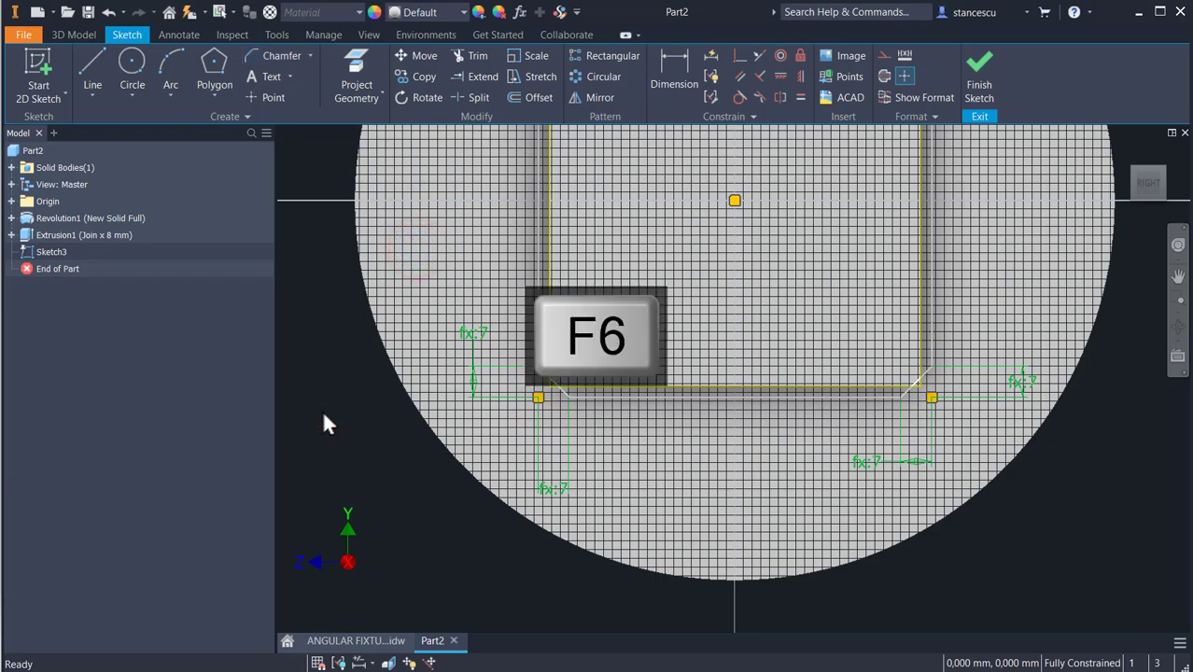
{"action": "left_click", "coordinate": [983, 68]}
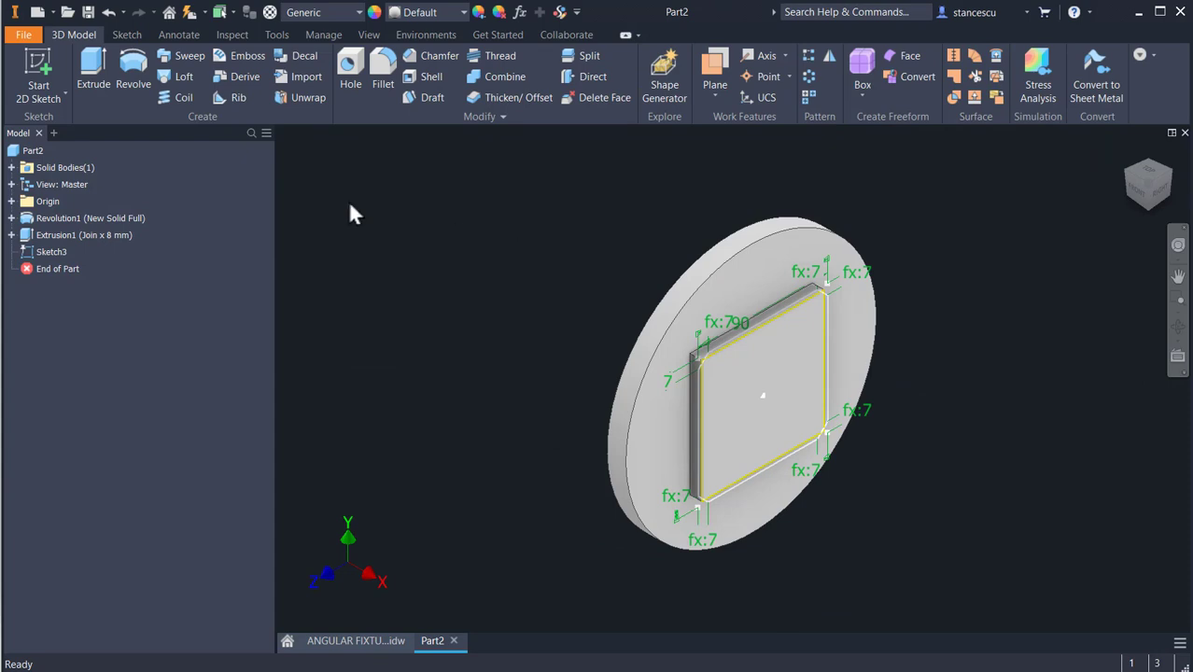
{"action": "left_click", "coordinate": [98, 80]}
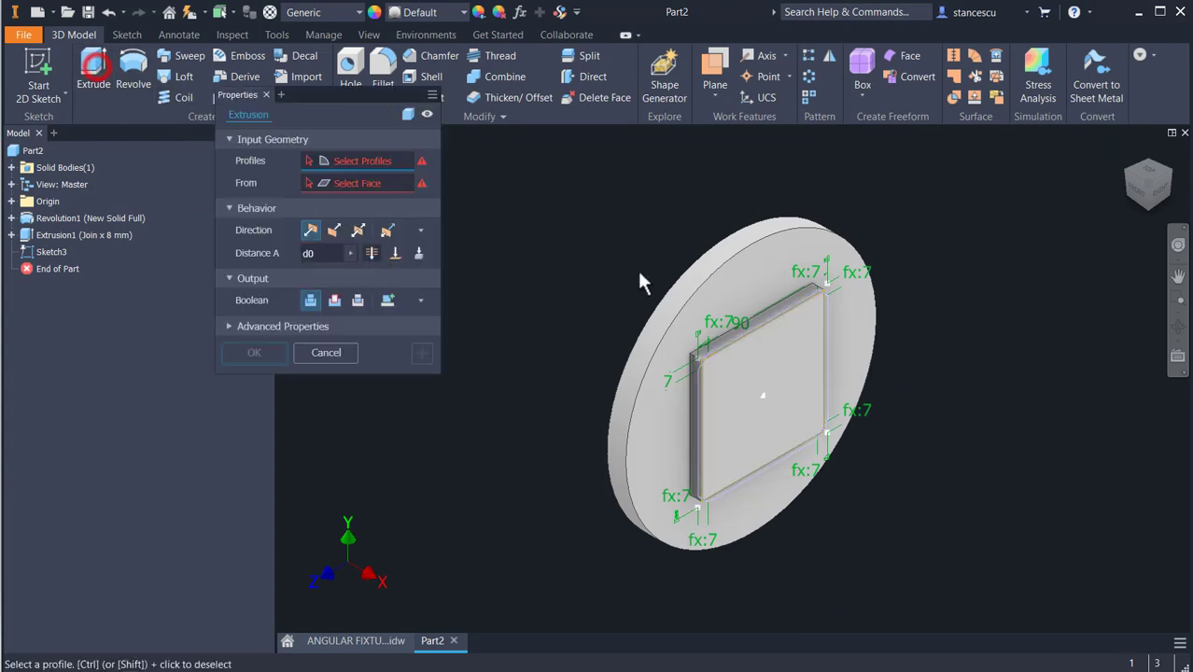
{"action": "scroll", "coordinate": [846, 304], "scroll_direction": "up", "scroll_amount": 5}
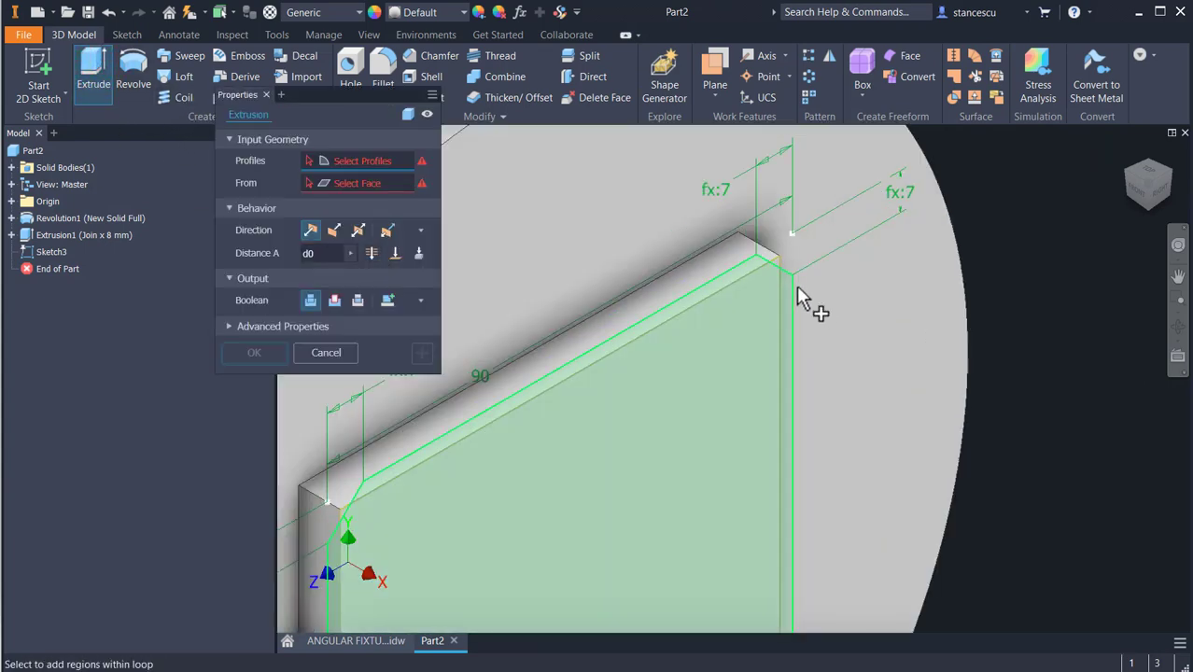
{"action": "left_click", "coordinate": [796, 287]}
{"action": "scroll", "coordinate": [696, 323], "scroll_direction": "down", "scroll_amount": 2}
{"action": "scroll", "coordinate": [635, 331], "scroll_direction": "down", "scroll_amount": 2}
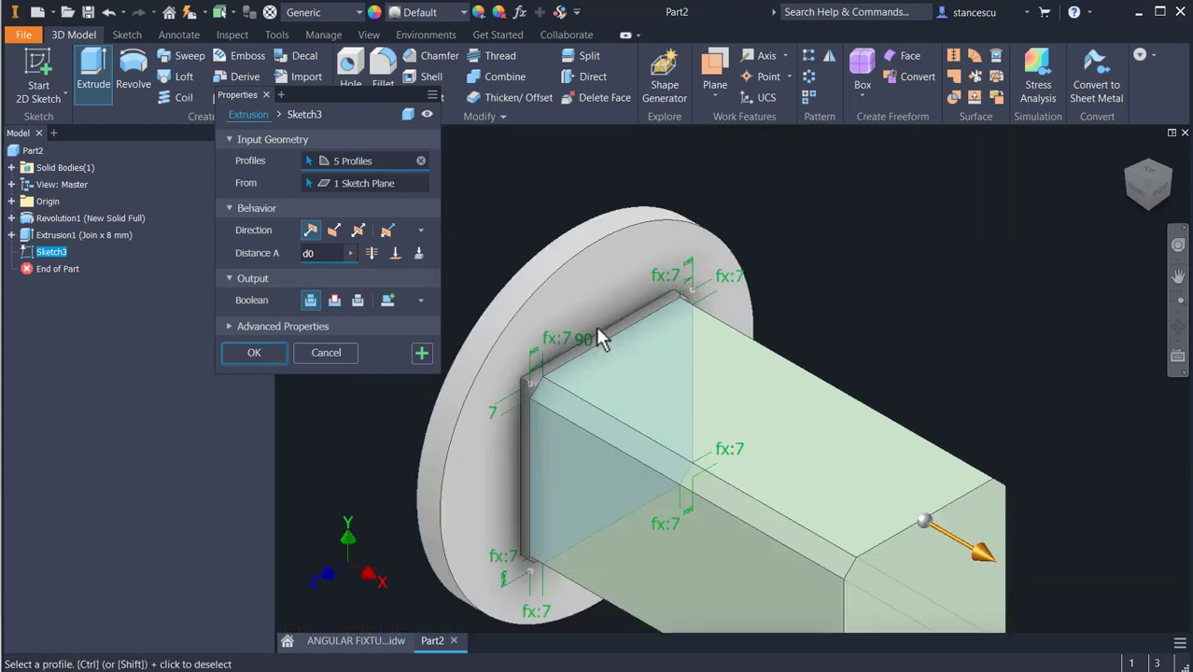
{"action": "double_click", "coordinate": [327, 253]}
{"action": "type", "text": "d"}
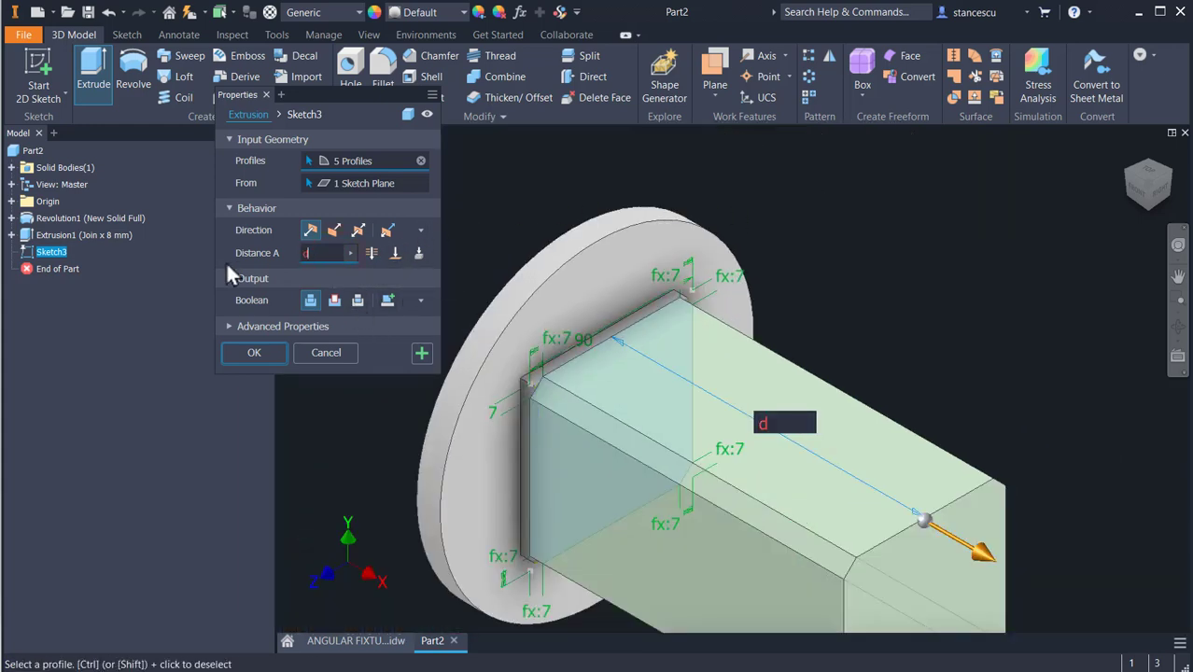
{"action": "type", "text": "0"}
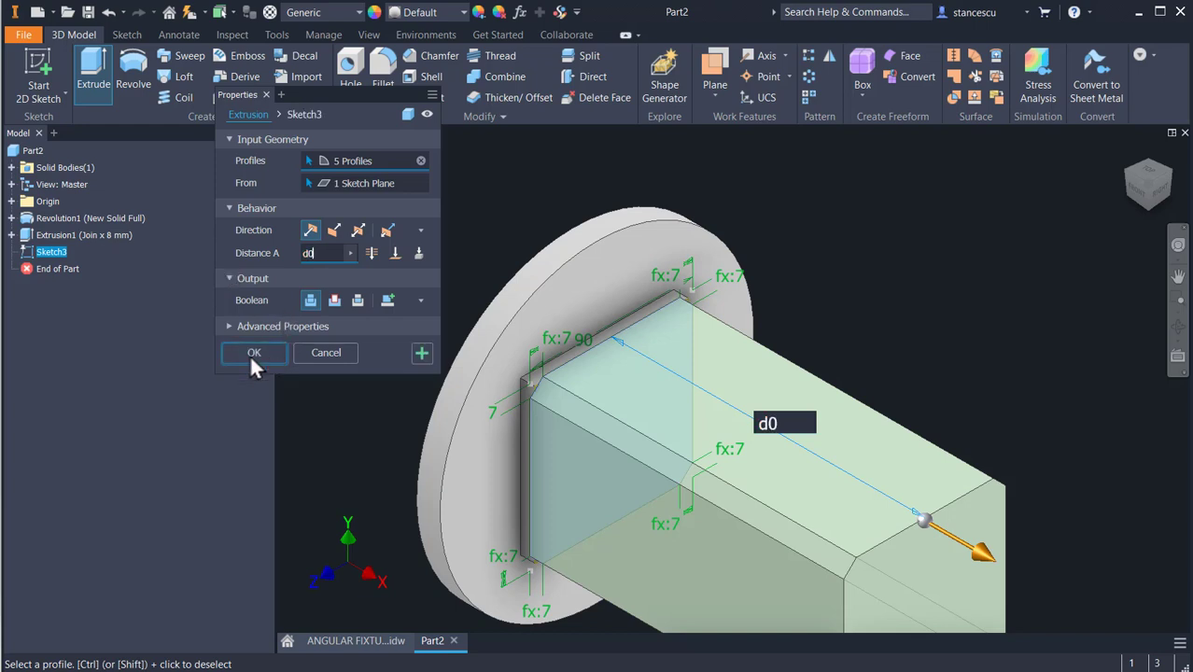
{"action": "left_click", "coordinate": [246, 352]}
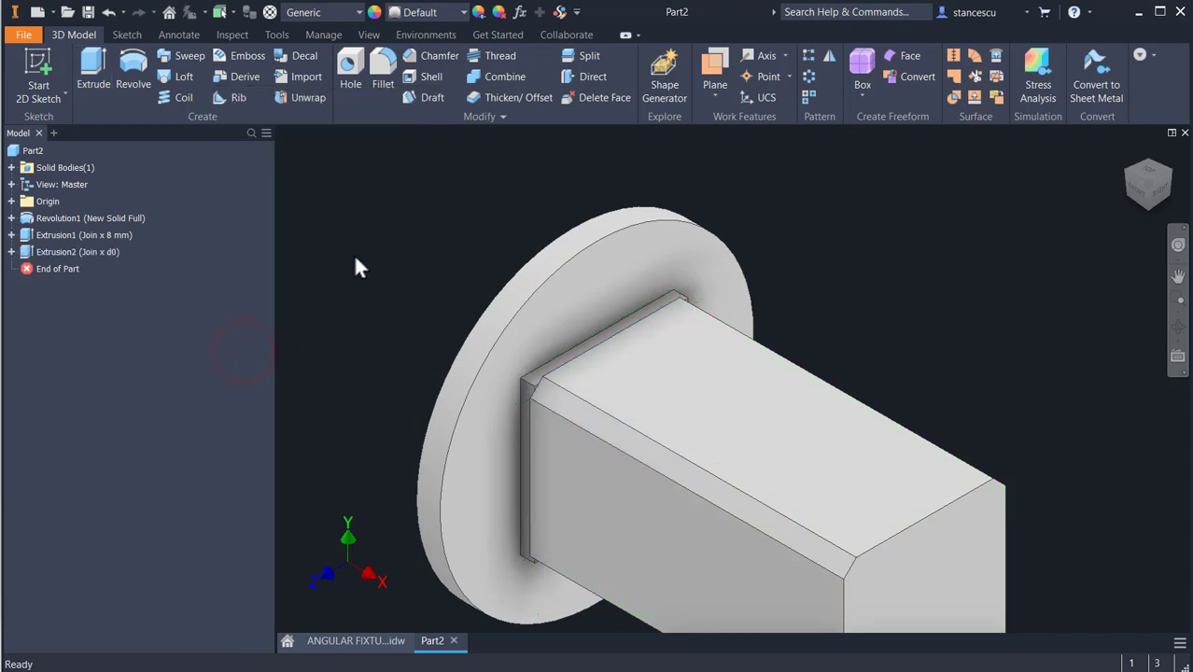
{"action": "middle_click_drag", "start_coordinate": [353, 254], "coordinate": [481, 178]}
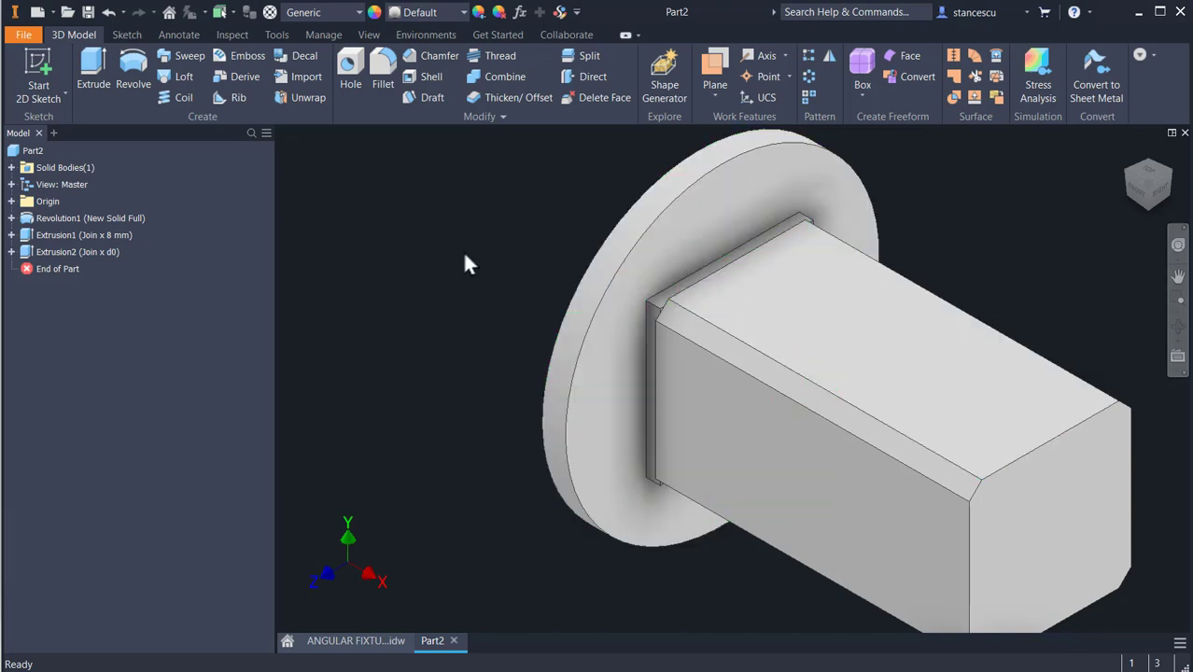
{"action": "scroll", "coordinate": [672, 314], "scroll_direction": "up", "scroll_amount": 5}
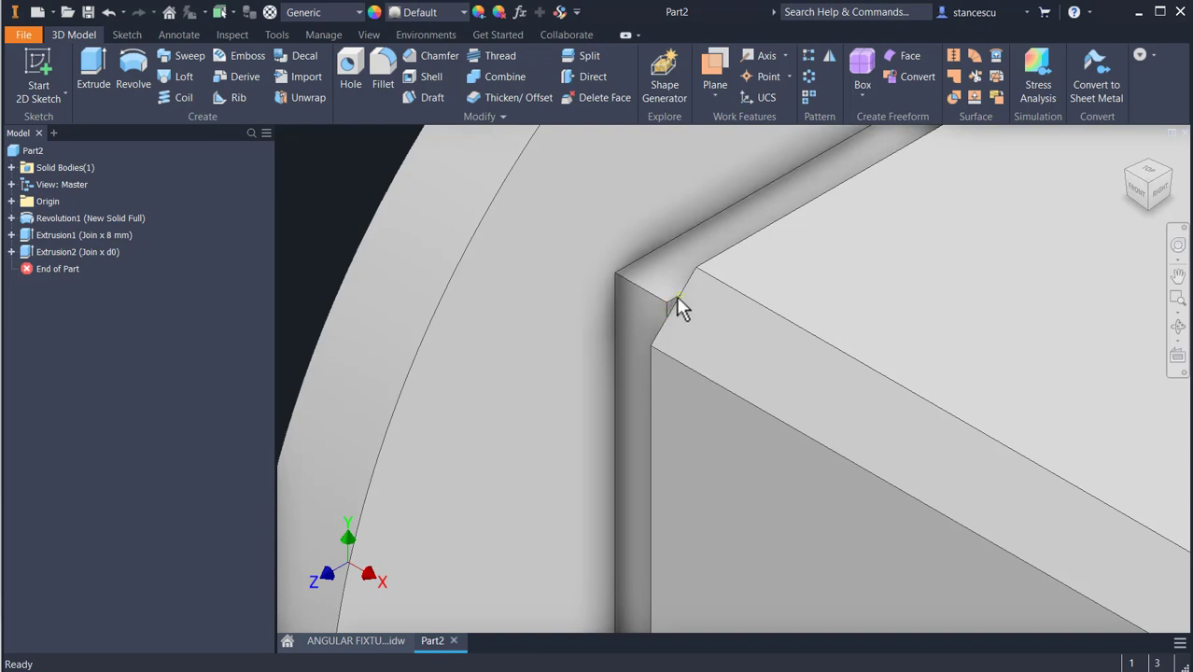
{"action": "scroll", "coordinate": [631, 327], "scroll_direction": "down", "scroll_amount": 2}
{"action": "scroll", "coordinate": [608, 341], "scroll_direction": "down", "scroll_amount": 5}
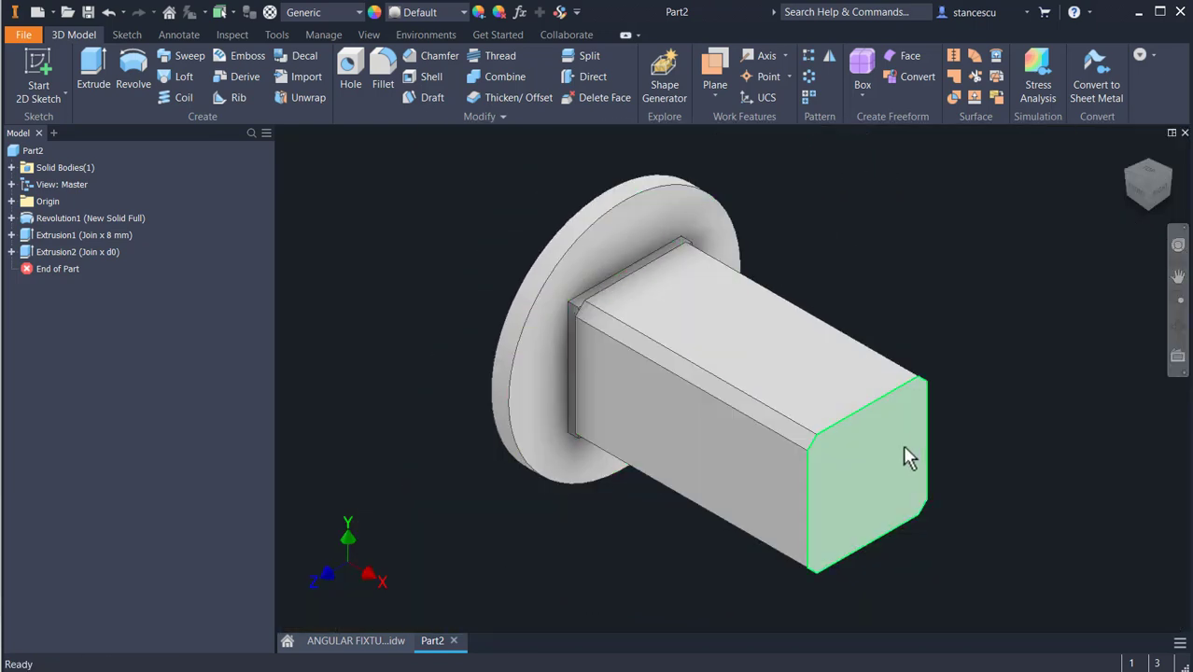
- Sketch on the shaft's end face with the projected flange outer circle, then start an extrusion
{"action": "left_click", "coordinate": [887, 459]}
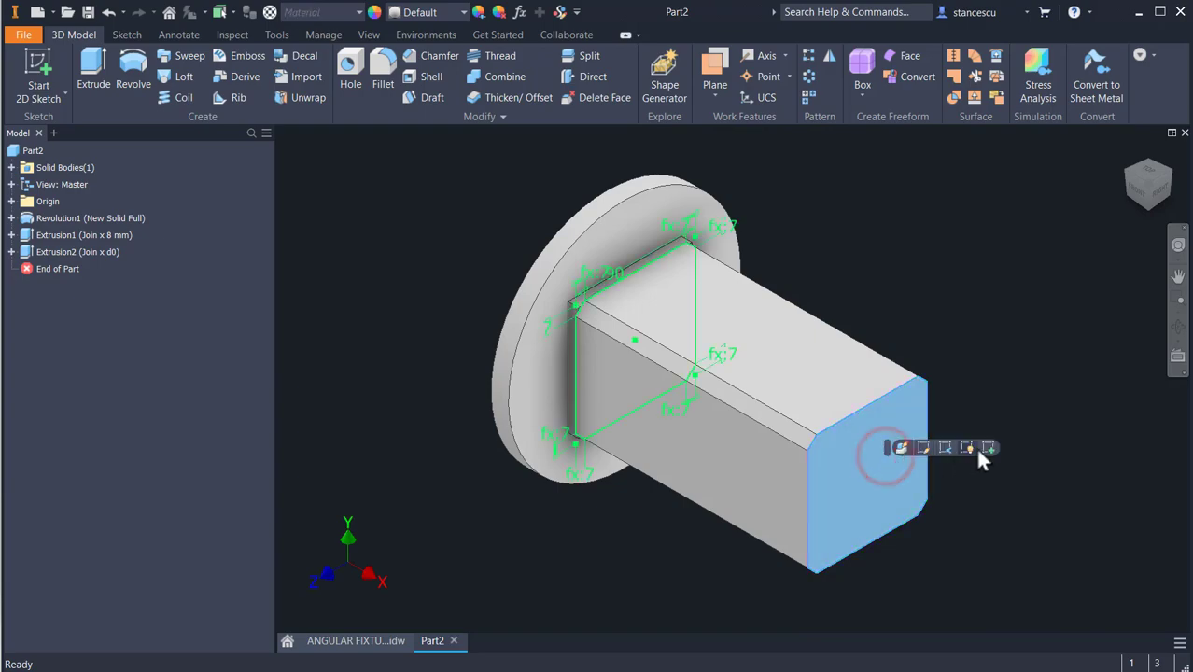
{"action": "left_click", "coordinate": [989, 449]}
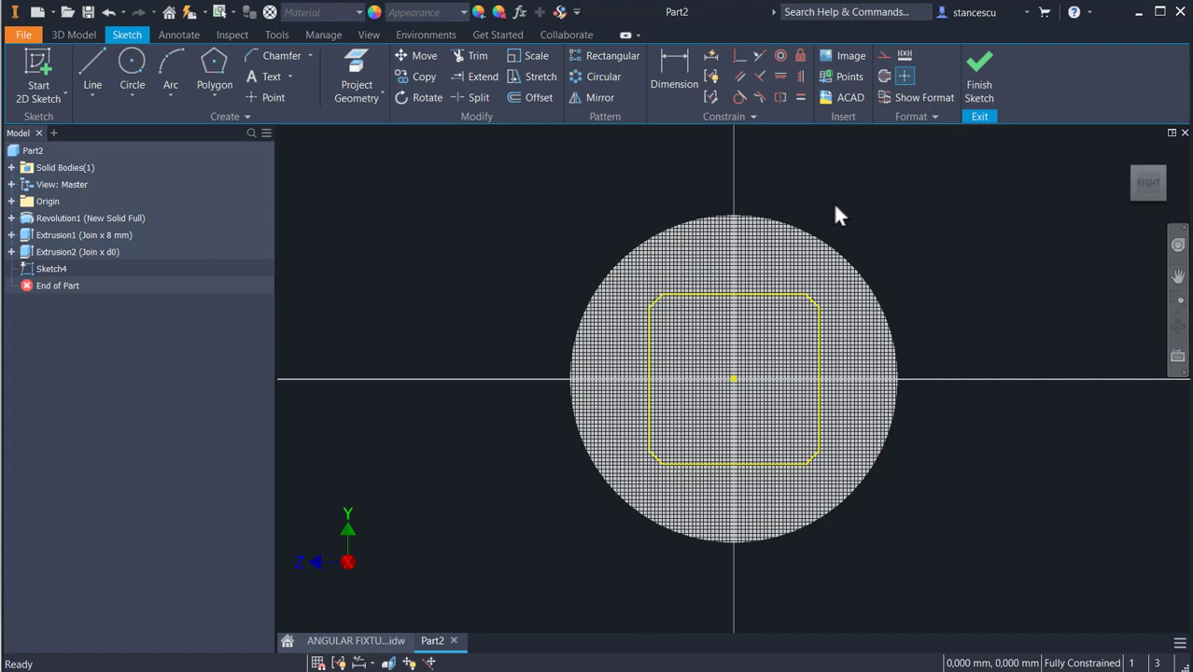
{"action": "left_click", "coordinate": [356, 82]}
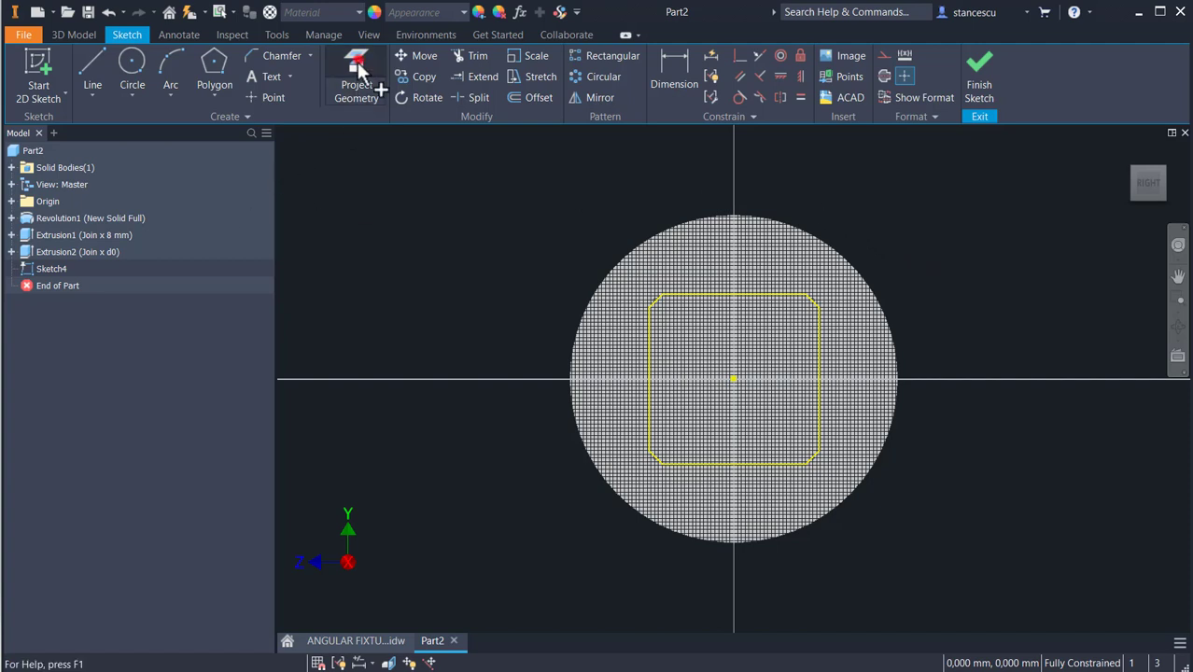
{"action": "left_click", "coordinate": [654, 241]}
{"action": "left_click", "coordinate": [980, 75]}
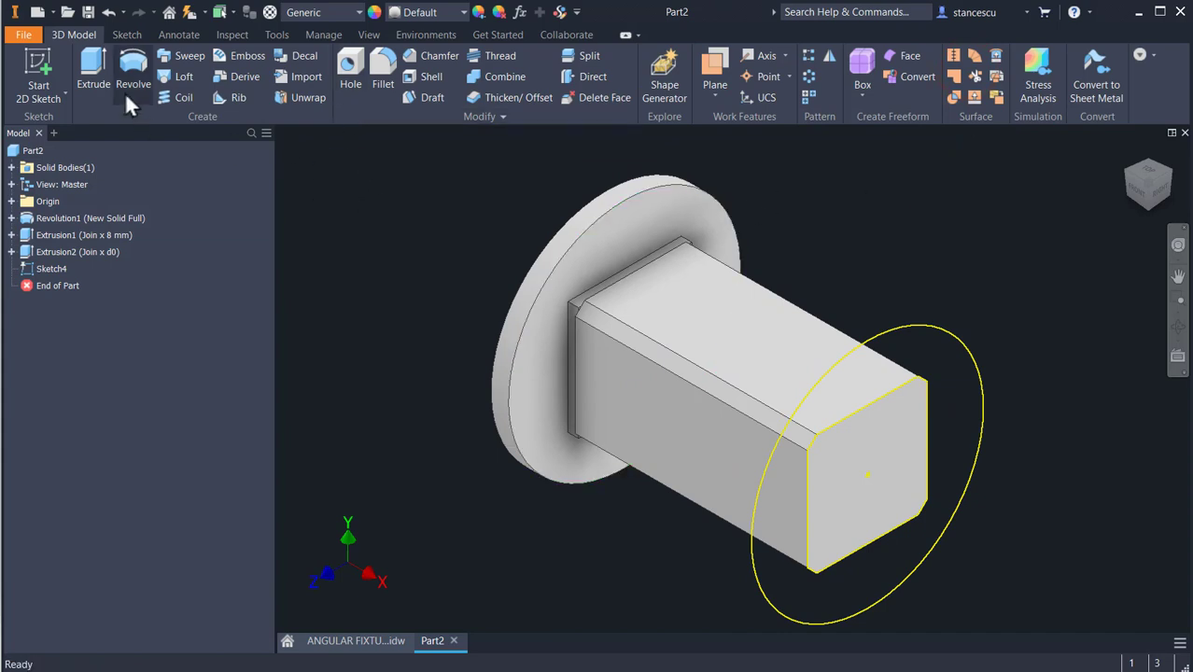
{"action": "left_click", "coordinate": [94, 70]}
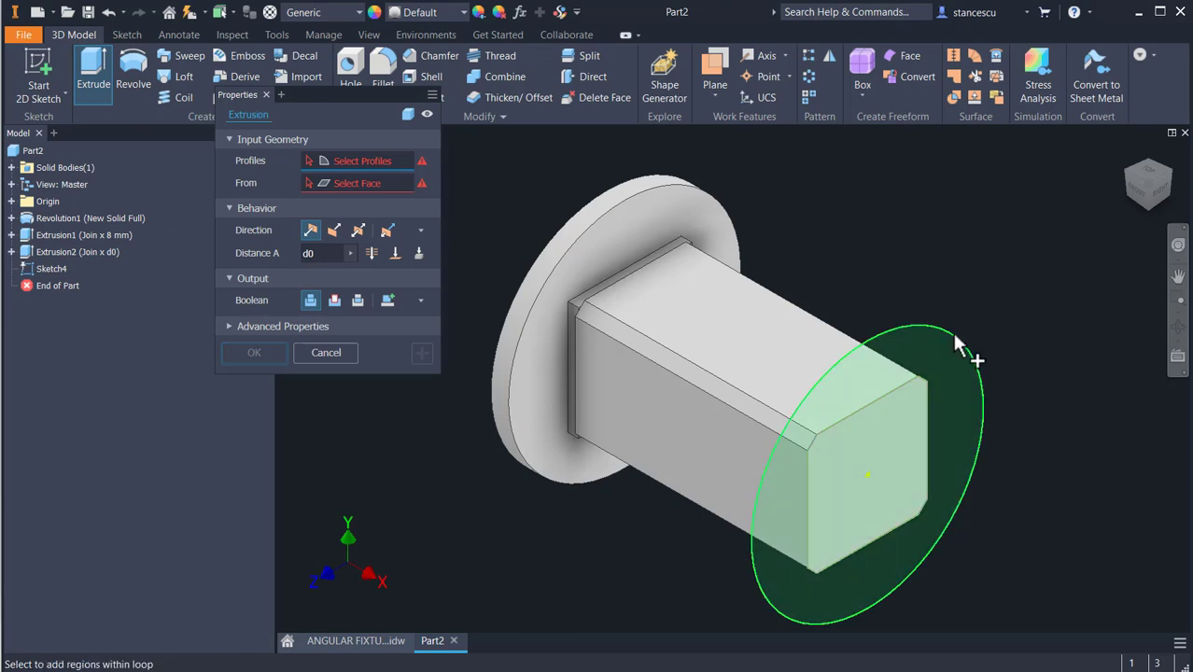
- Cut the circle profile with a To extent ending at the flange face
{"action": "left_click", "coordinate": [944, 404]}
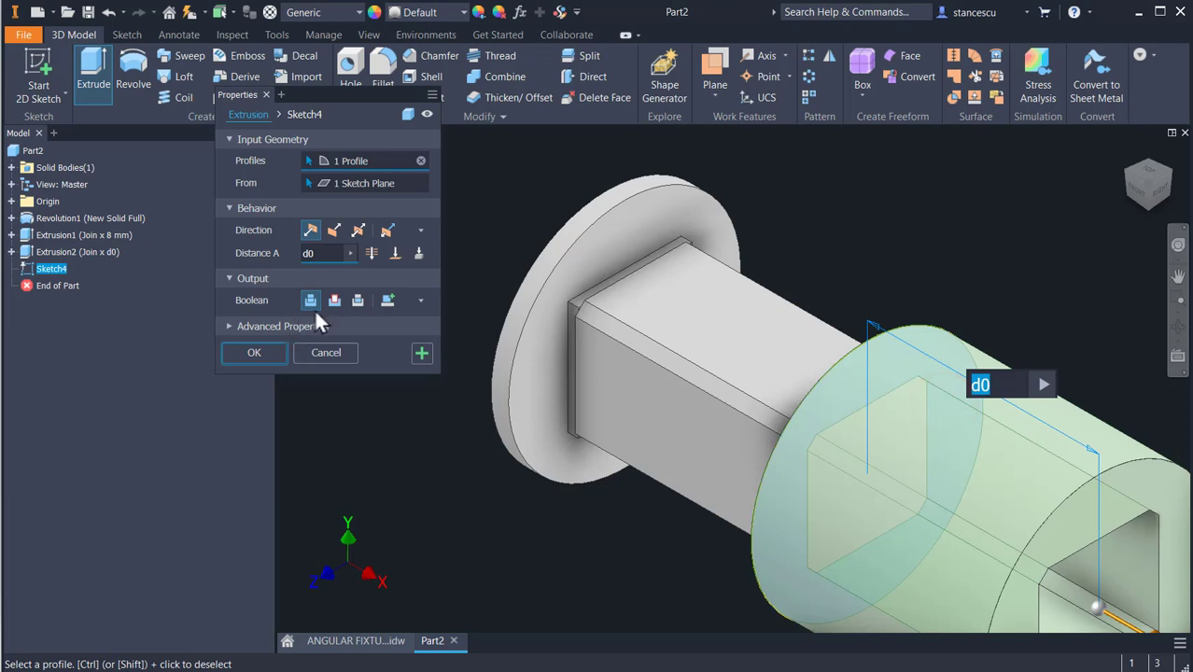
{"action": "left_click", "coordinate": [333, 299]}
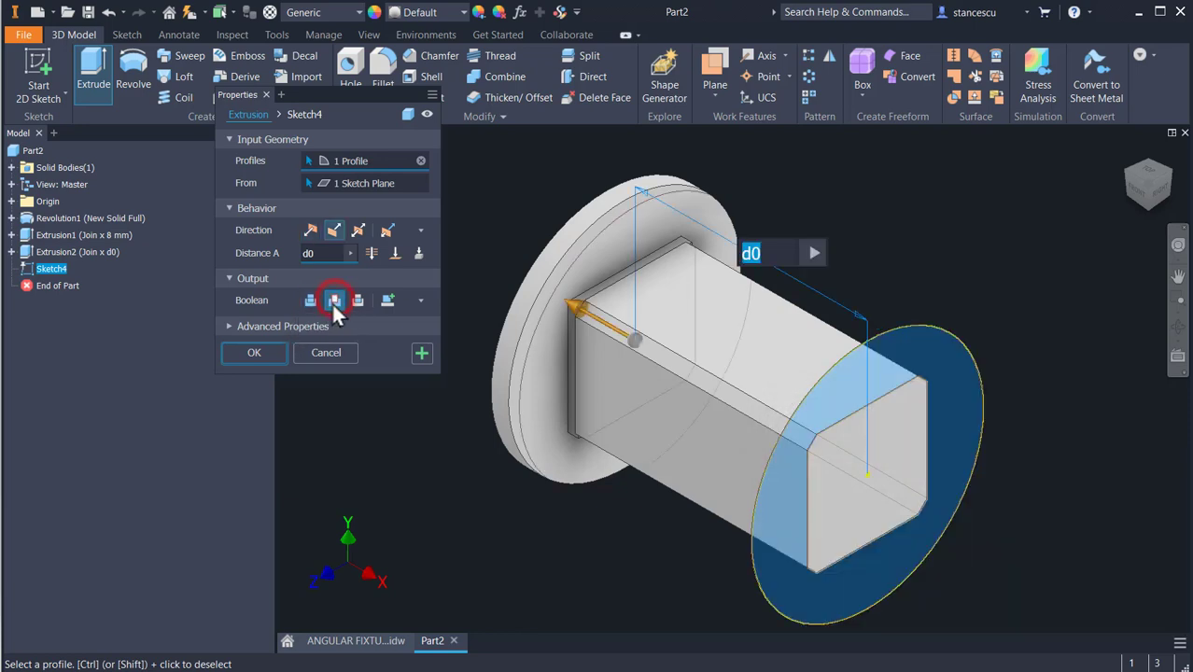
{"action": "left_click", "coordinate": [395, 253]}
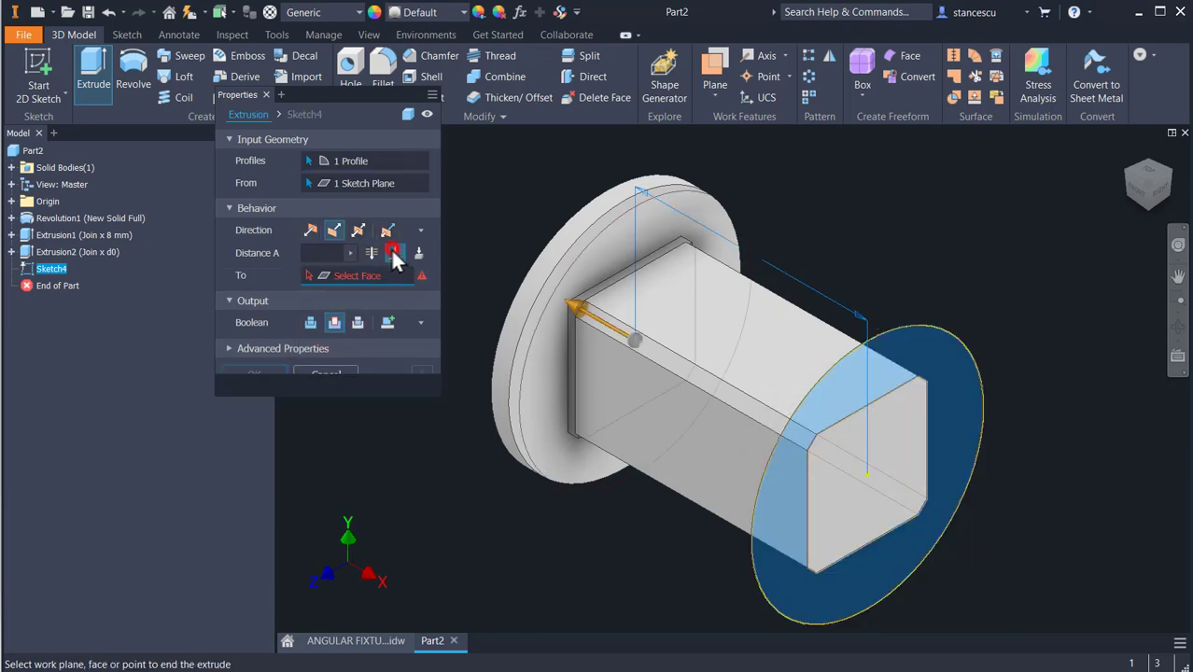
{"action": "left_click", "coordinate": [620, 234]}
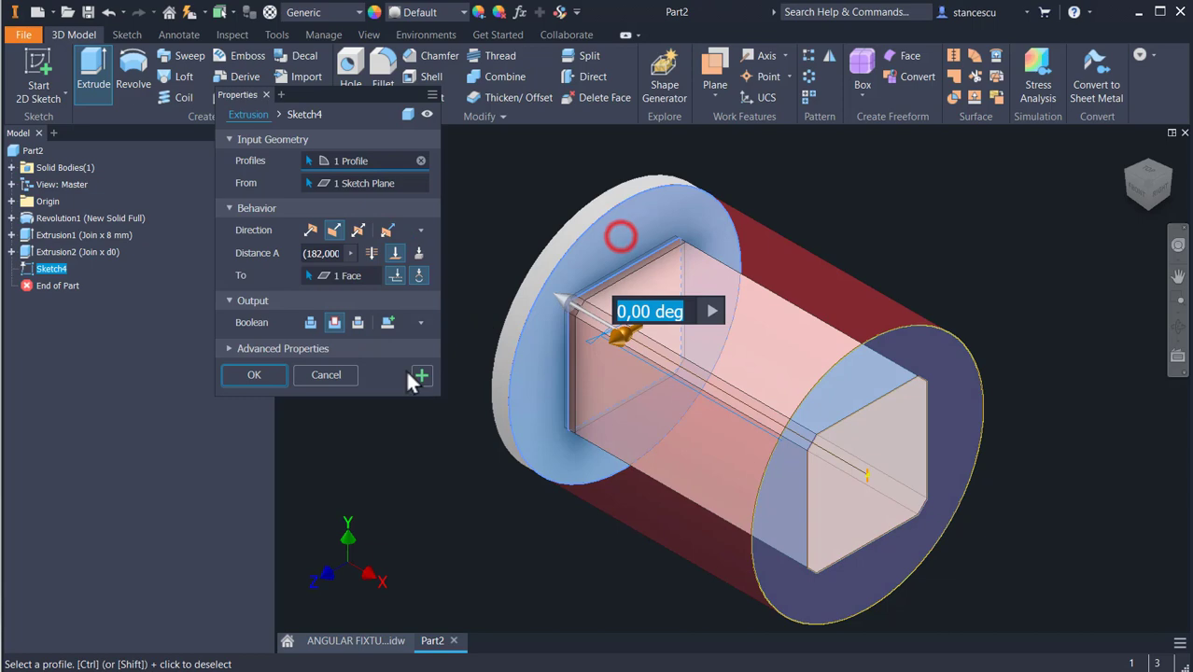
{"action": "left_click", "coordinate": [261, 373]}
- Bring up the ANGULAR FIXTURE.idw drawing
{"action": "scroll", "coordinate": [621, 322], "scroll_direction": "up", "scroll_amount": 8}
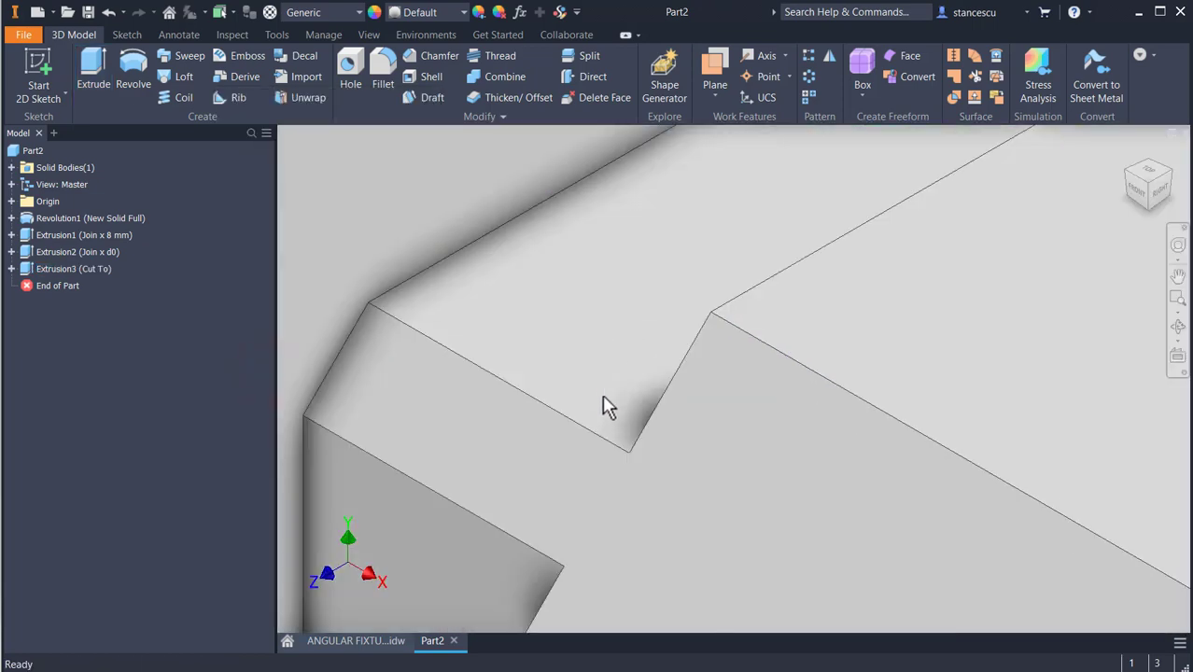
{"action": "scroll", "coordinate": [518, 438], "scroll_direction": "down", "scroll_amount": 5}
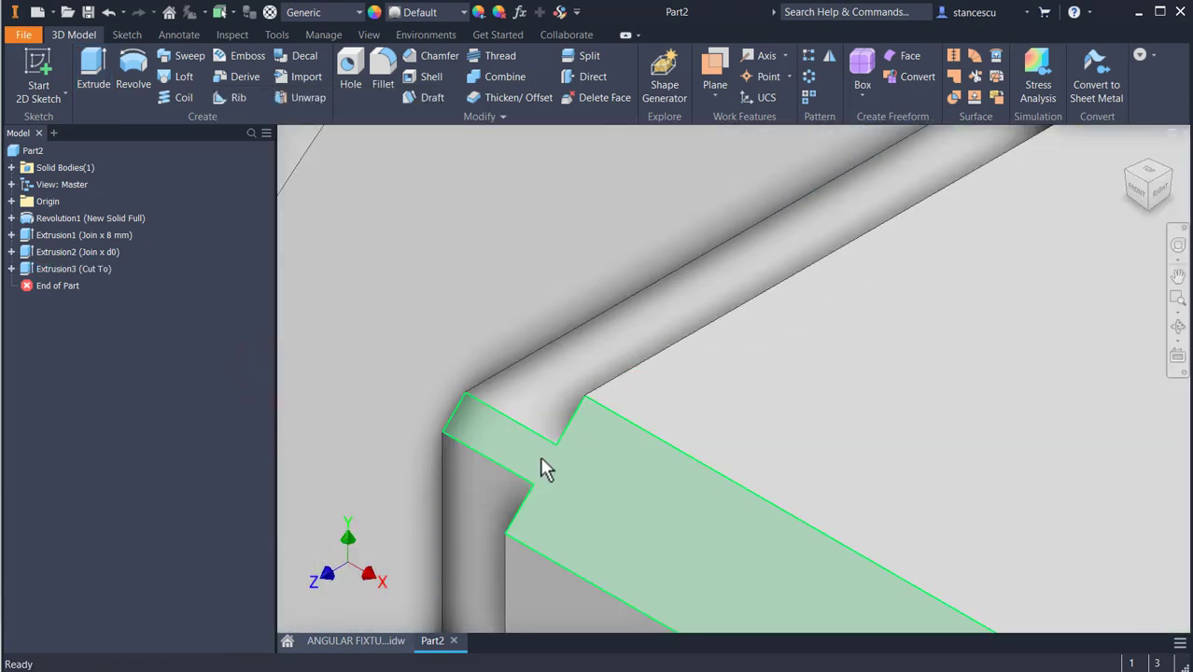
{"action": "scroll", "coordinate": [446, 312], "scroll_direction": "down", "scroll_amount": 8}
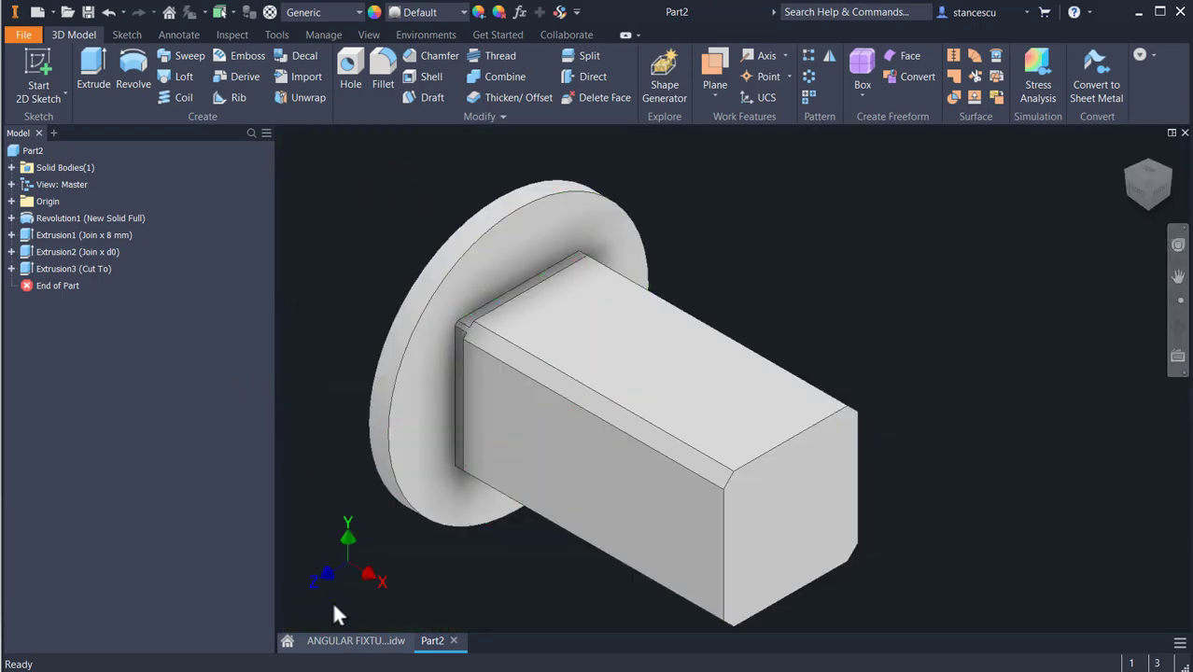
{"action": "left_click", "coordinate": [356, 642]}
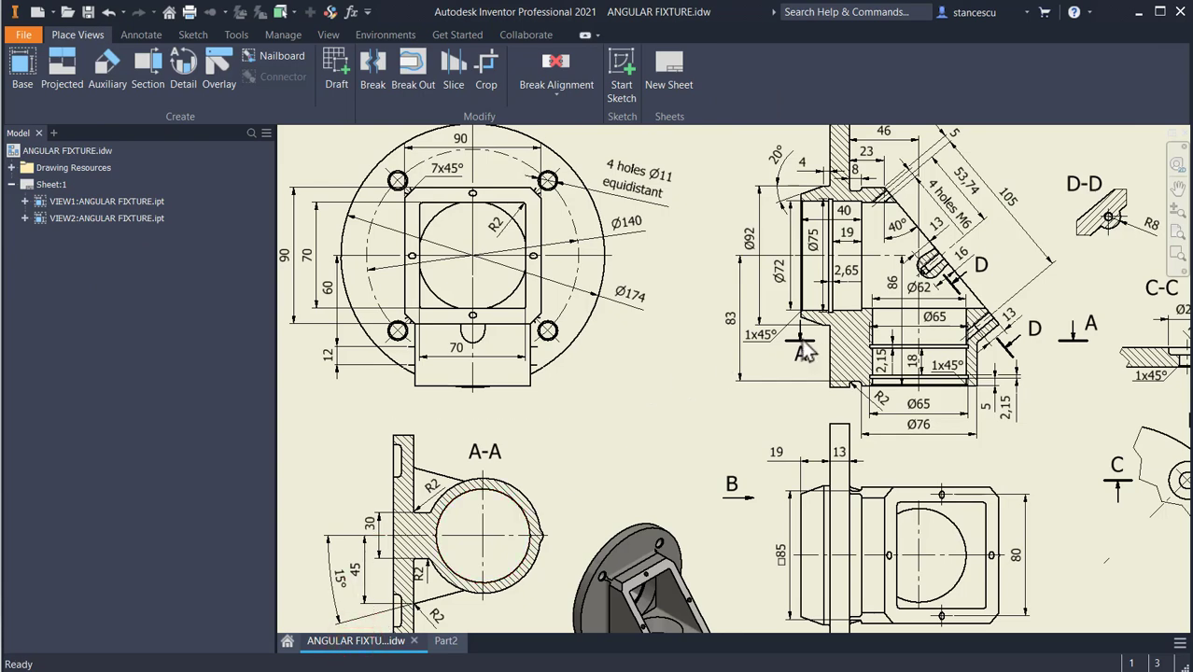
{"action": "middle_click_drag", "start_coordinate": [883, 185], "coordinate": [893, 250]}
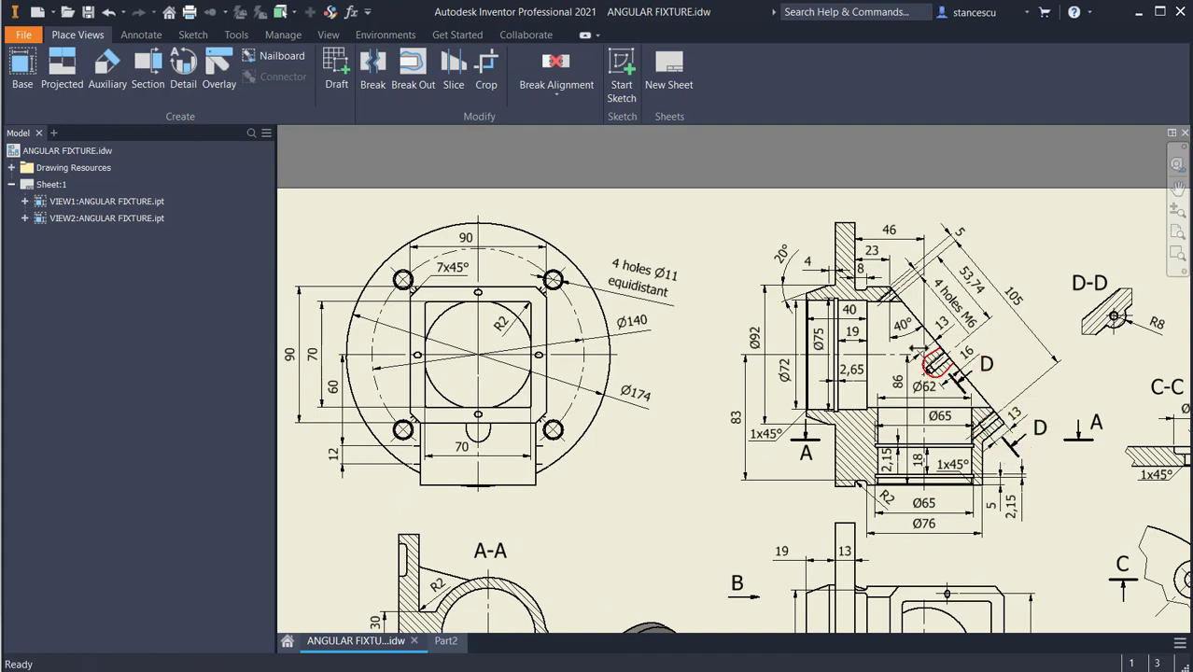
{"action": "scroll", "coordinate": [918, 335], "scroll_direction": "up", "scroll_amount": 5}
{"action": "scroll", "coordinate": [893, 334], "scroll_direction": "down", "scroll_amount": 3}
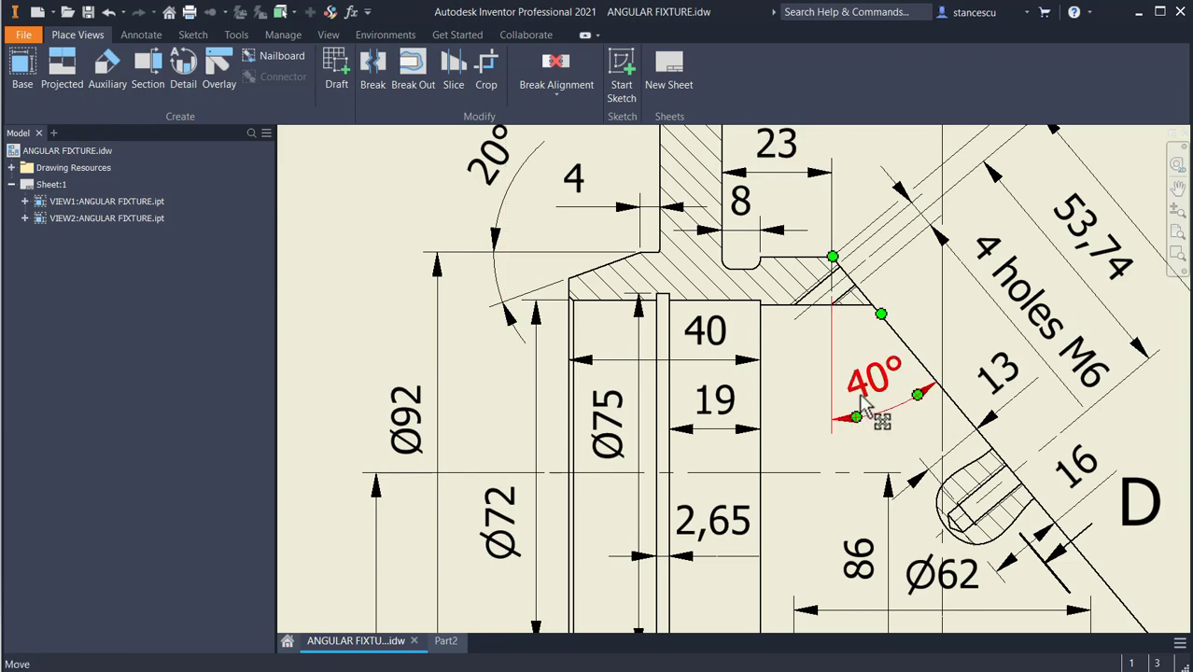
{"action": "scroll", "coordinate": [863, 404], "scroll_direction": "down", "scroll_amount": 4}
{"action": "middle_click_drag", "start_coordinate": [850, 434], "coordinate": [845, 304]}
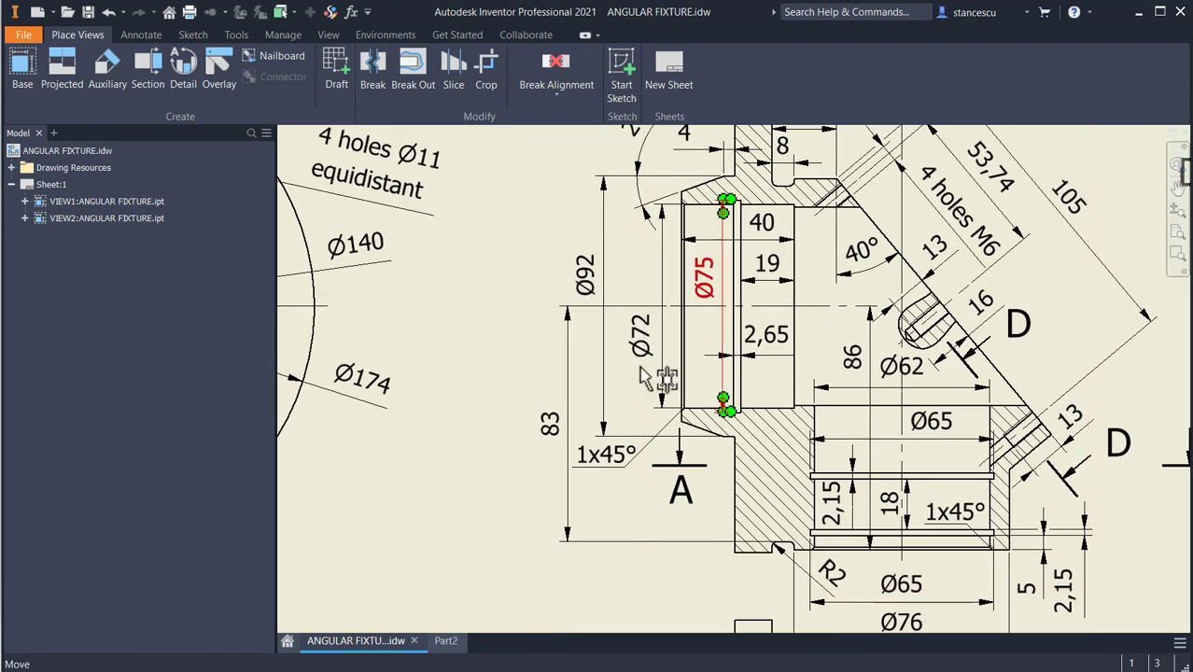
- Back in Part2, start a new sketch on the Origin's XY Plane
{"action": "left_click", "coordinate": [445, 640]}
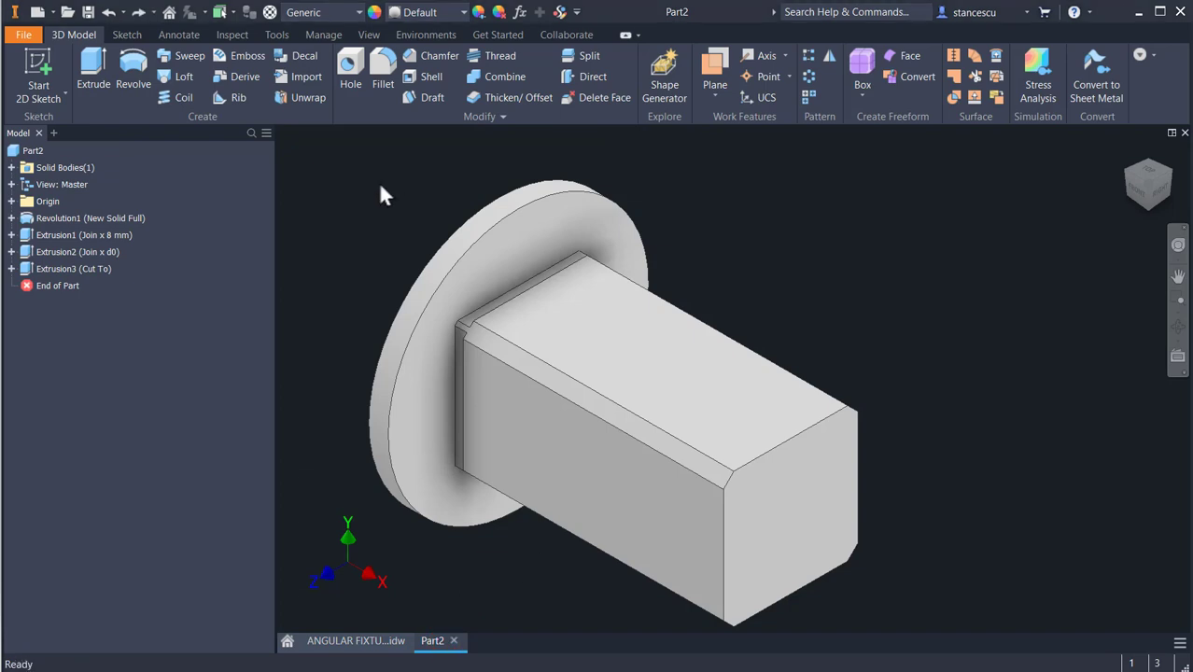
{"action": "left_click", "coordinate": [11, 201]}
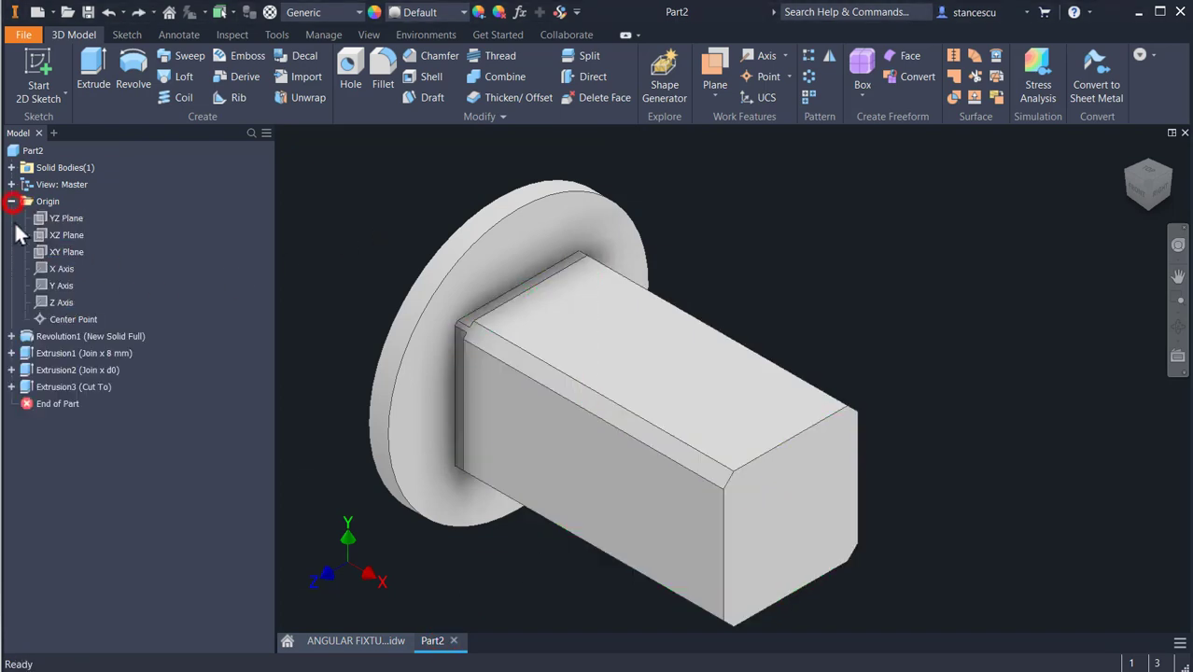
{"action": "left_click", "coordinate": [39, 251]}
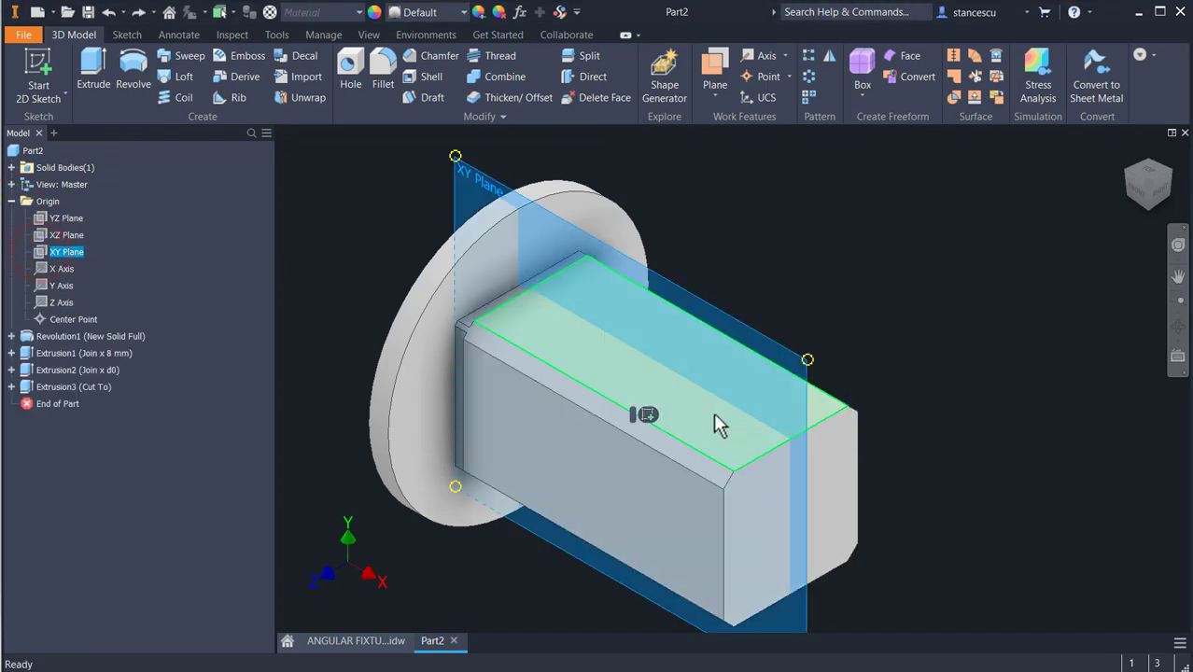
{"action": "left_click", "coordinate": [644, 414]}
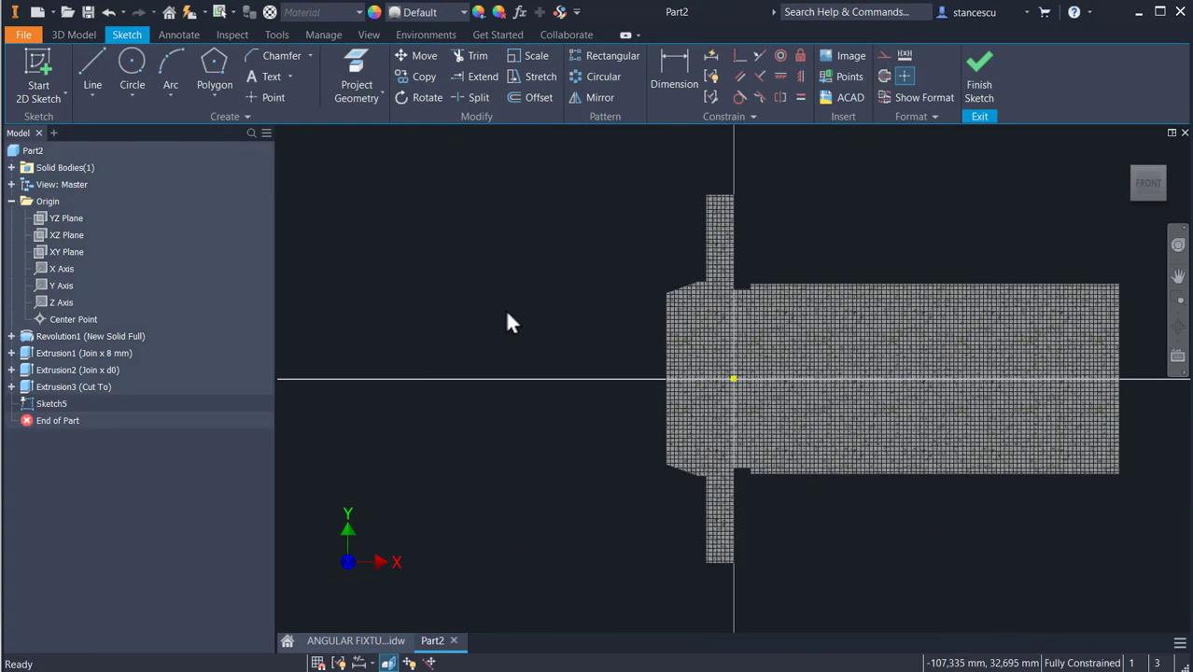
- Draw a slanted line from the shaft's top edge to its bottom edge
{"action": "scroll", "coordinate": [508, 315], "scroll_direction": "down", "scroll_amount": 4}
{"action": "middle_click_drag", "start_coordinate": [519, 315], "coordinate": [248, 320]}
{"action": "key", "text": "l"}
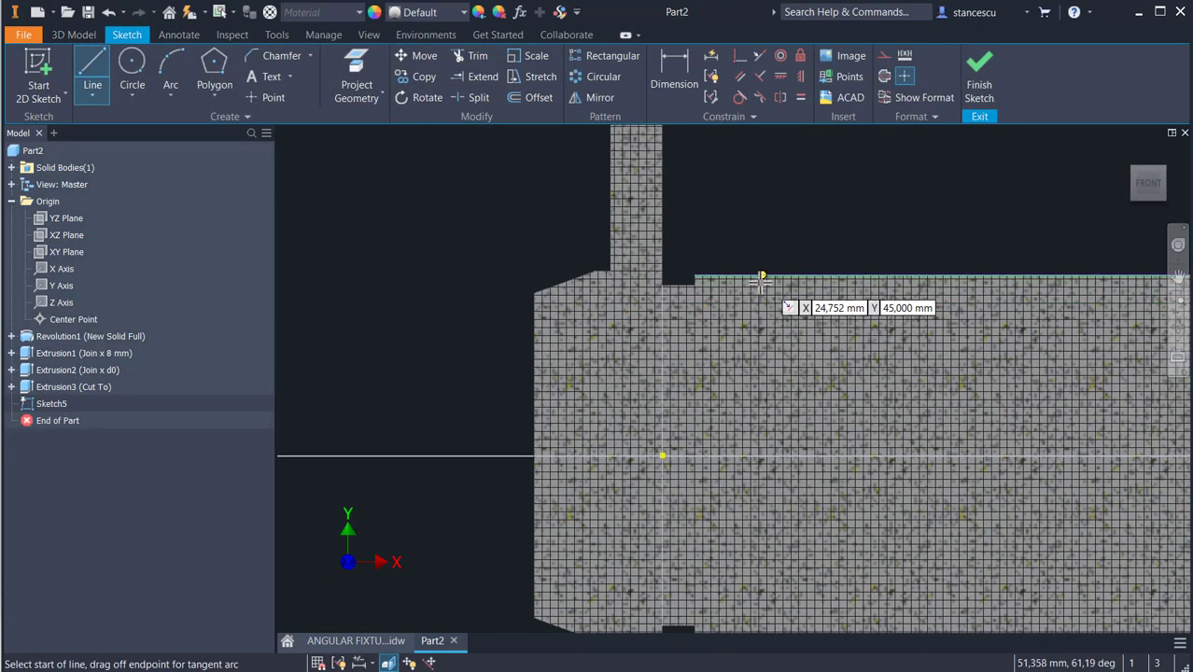
{"action": "middle_click_drag", "start_coordinate": [761, 279], "coordinate": [685, 192]}
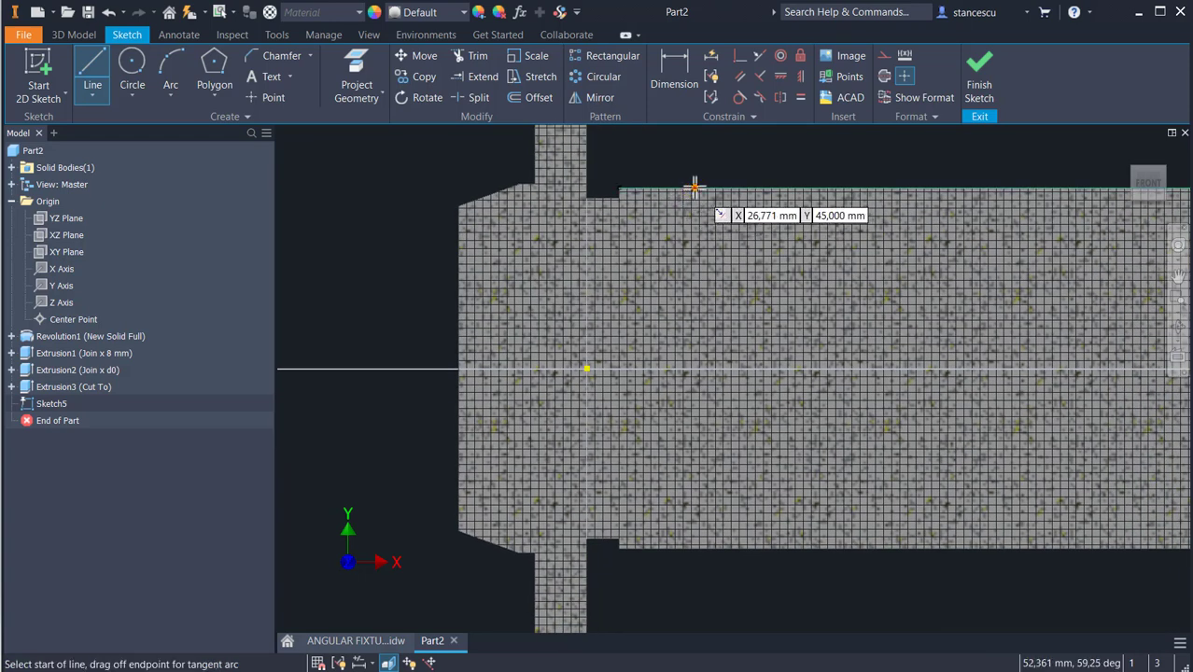
{"action": "left_click", "coordinate": [694, 187]}
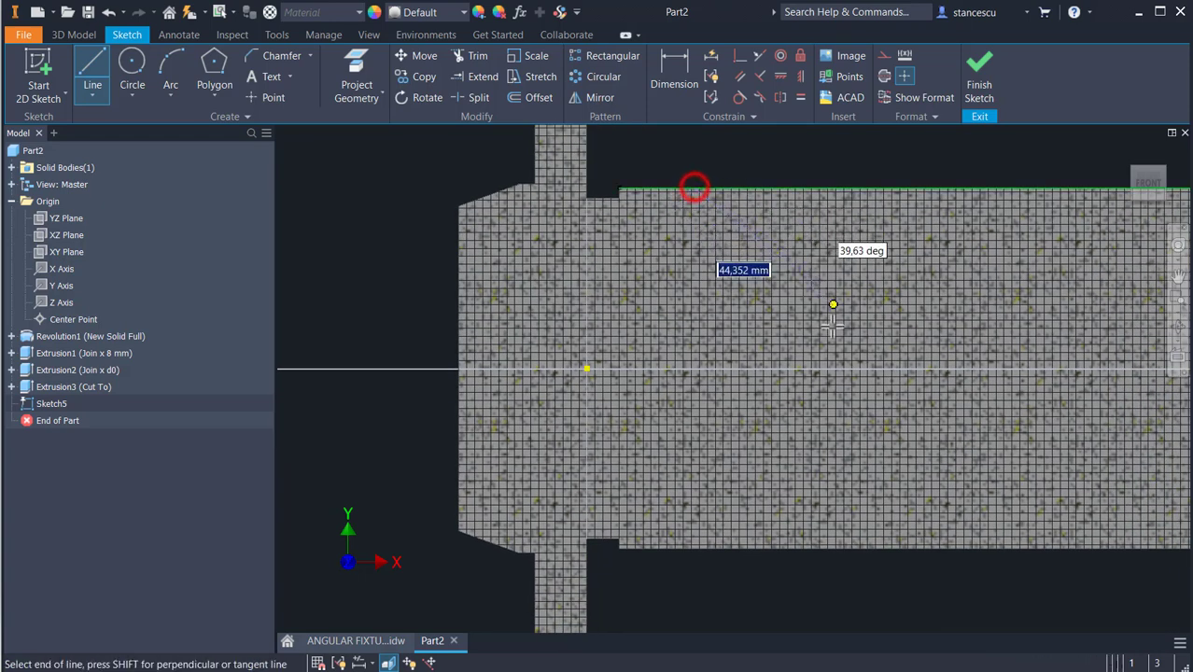
{"action": "double_click", "coordinate": [911, 551]}
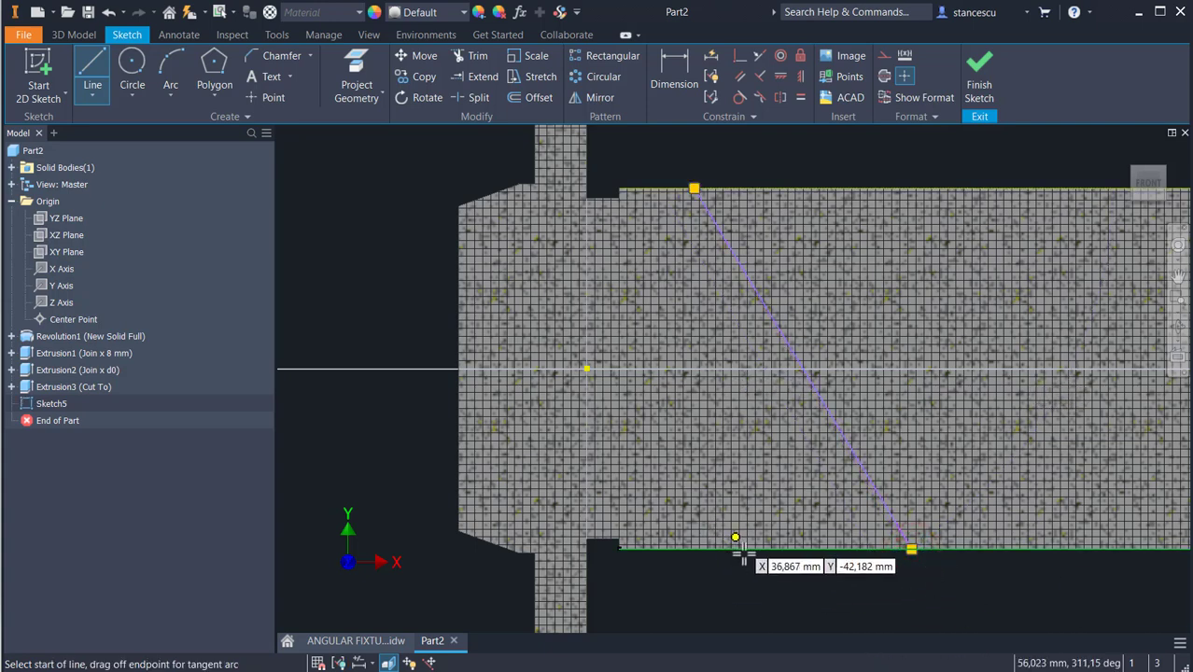
{"action": "left_click", "coordinate": [665, 84]}
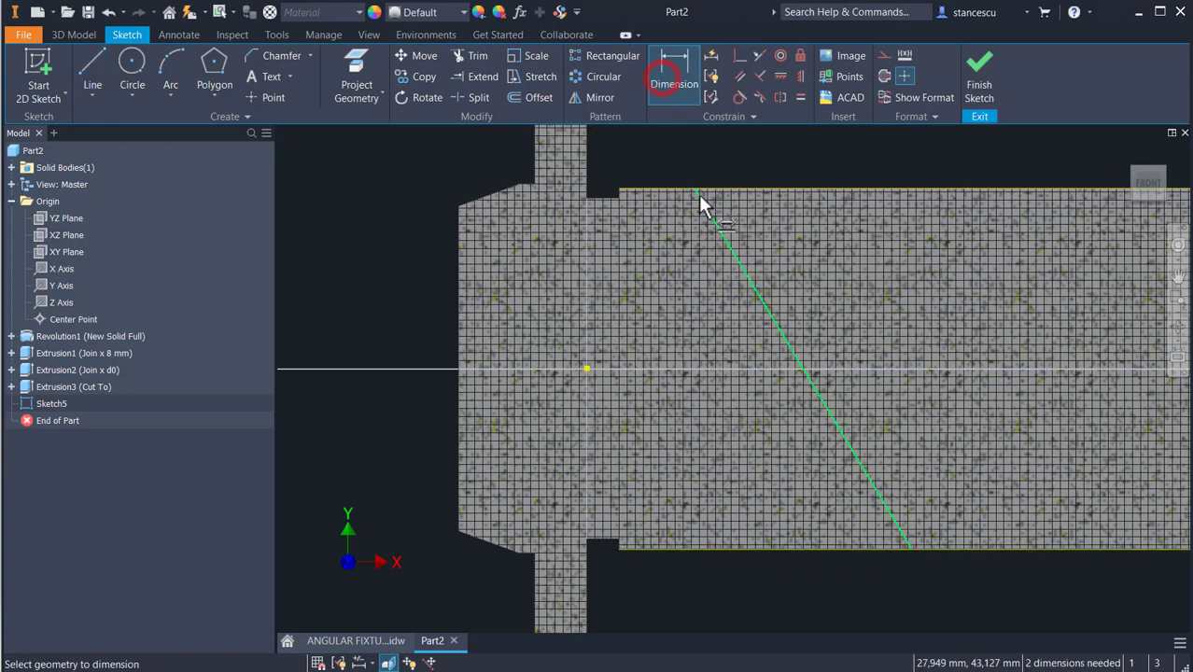
- Dimension the diagonal 23 mm from the vertical edge and at 40° to it
{"action": "left_click", "coordinate": [693, 190]}
{"action": "left_click", "coordinate": [588, 179]}
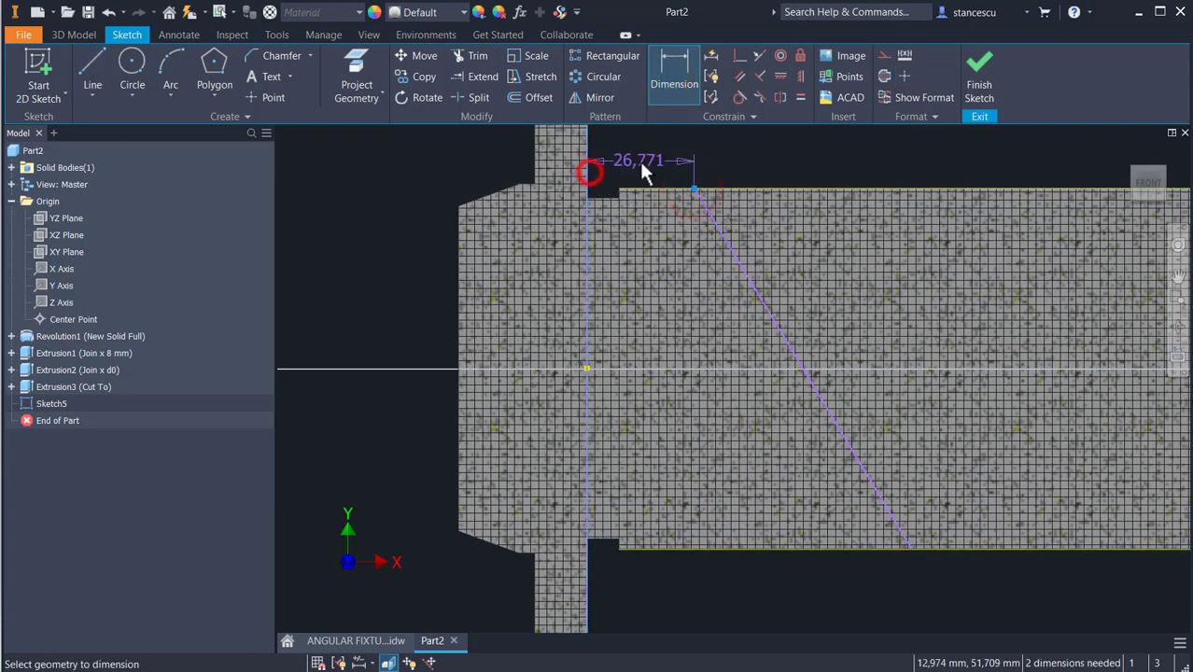
{"action": "left_click", "coordinate": [639, 157]}
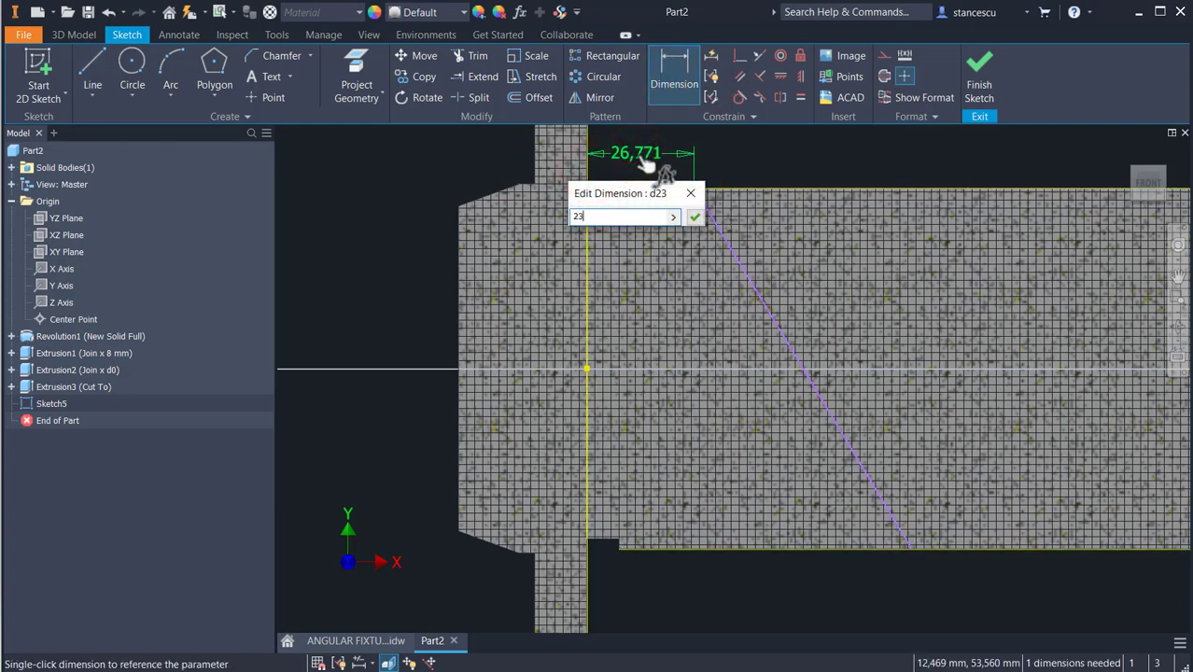
{"action": "key", "text": "Return"}
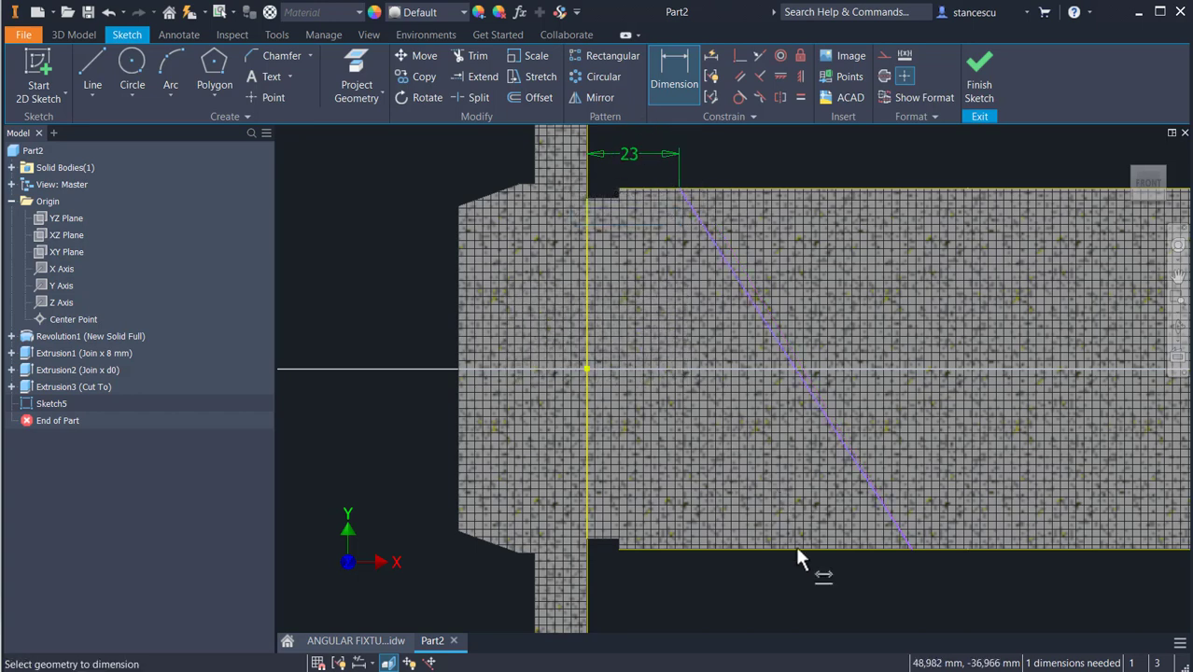
{"action": "left_click", "coordinate": [718, 248]}
{"action": "left_click", "coordinate": [586, 290]}
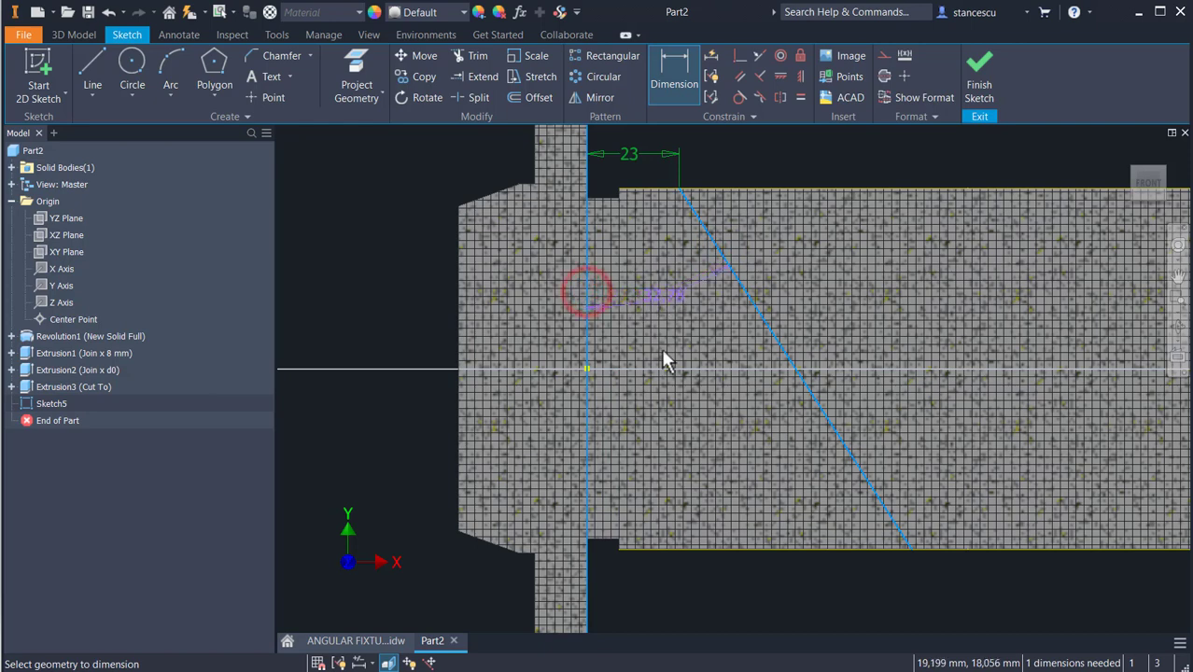
{"action": "left_click", "coordinate": [725, 599]}
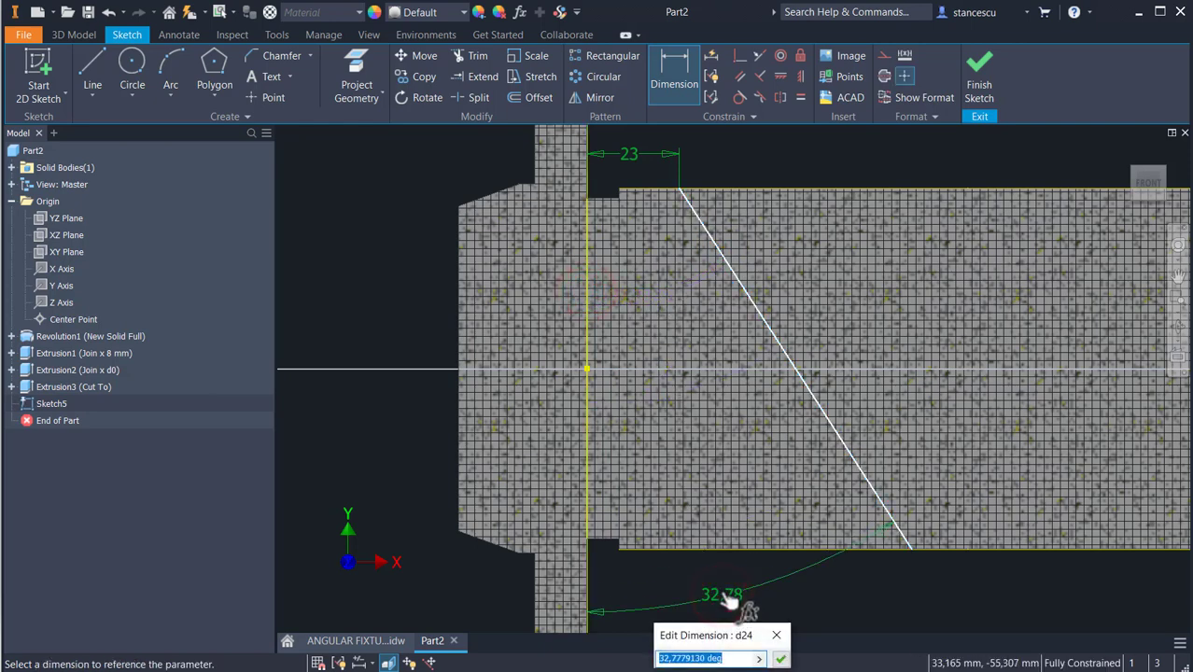
{"action": "type", "text": "40"}
{"action": "key", "text": "Return"}
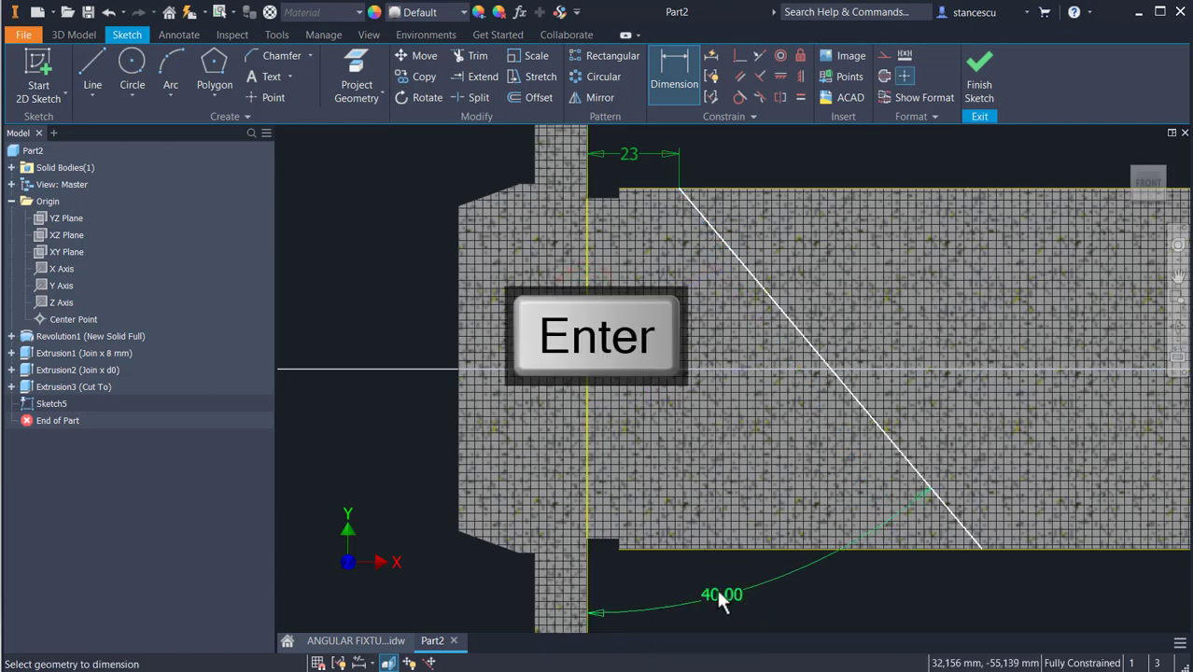
- Draw lines along the top, right and bottom edges to close the region, then finish
{"action": "scroll", "coordinate": [347, 453], "scroll_direction": "down", "scroll_amount": 1}
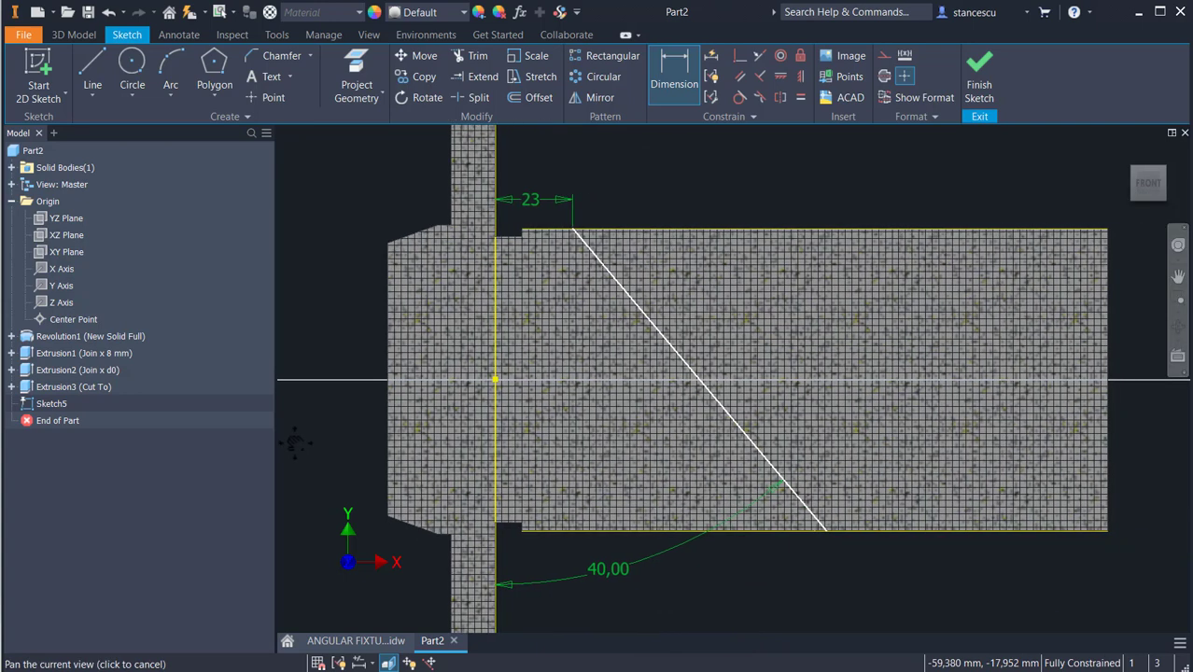
{"action": "left_click", "coordinate": [92, 64]}
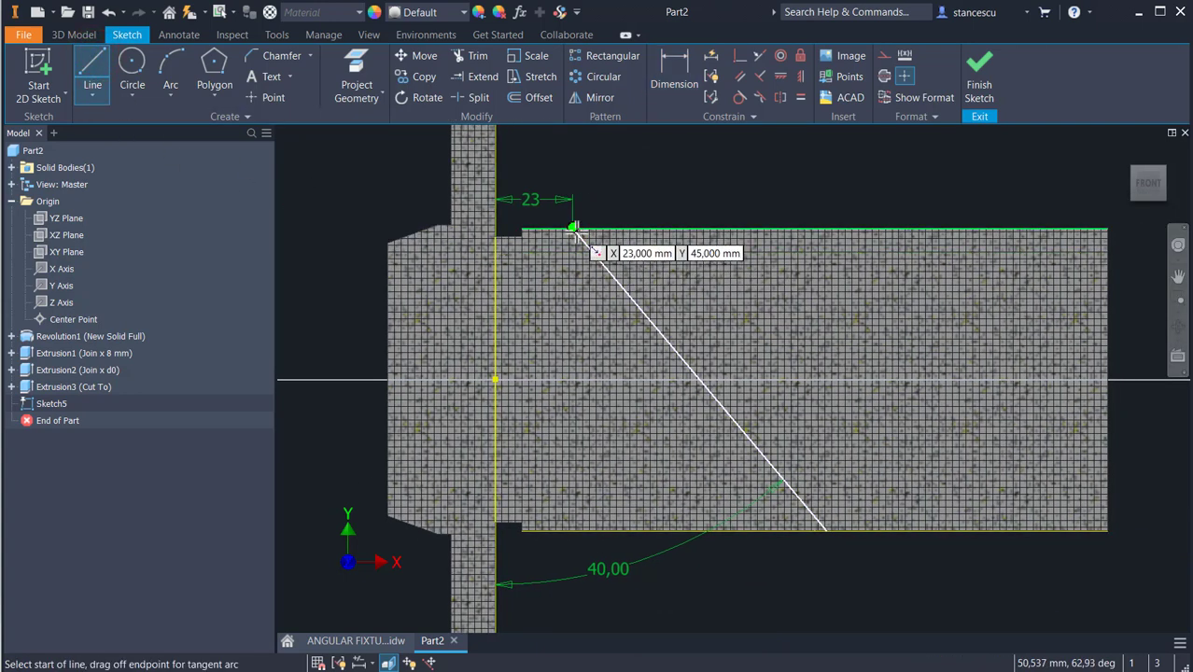
{"action": "left_click", "coordinate": [573, 228]}
{"action": "double_click", "coordinate": [1107, 227]}
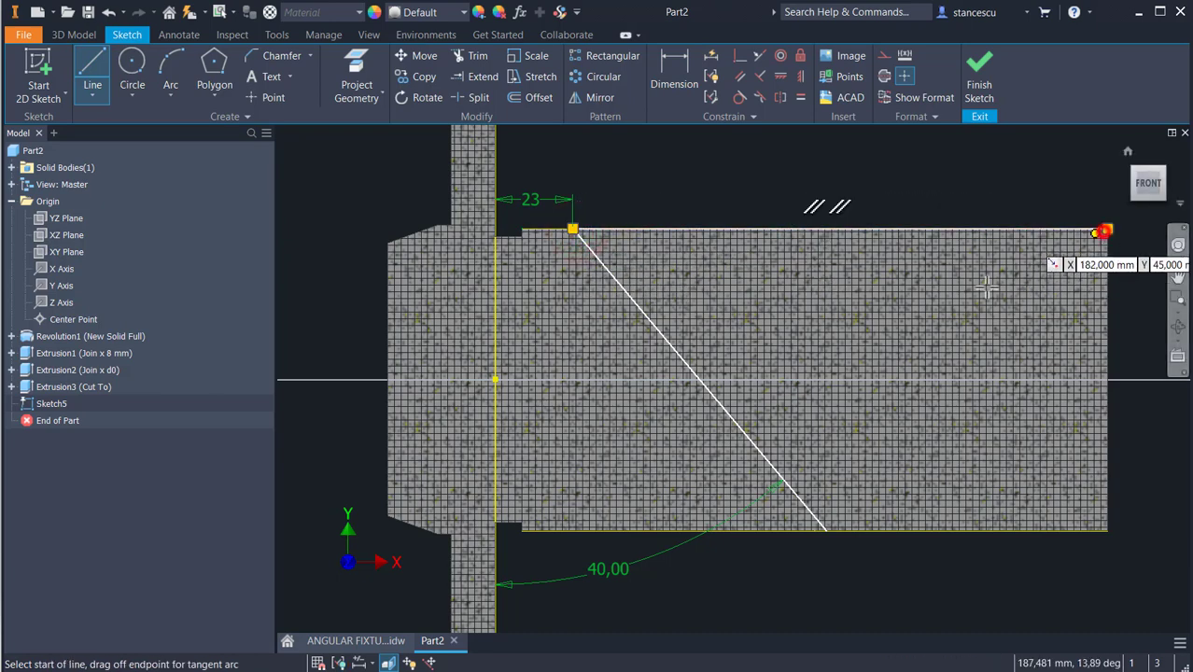
{"action": "left_click", "coordinate": [1108, 228]}
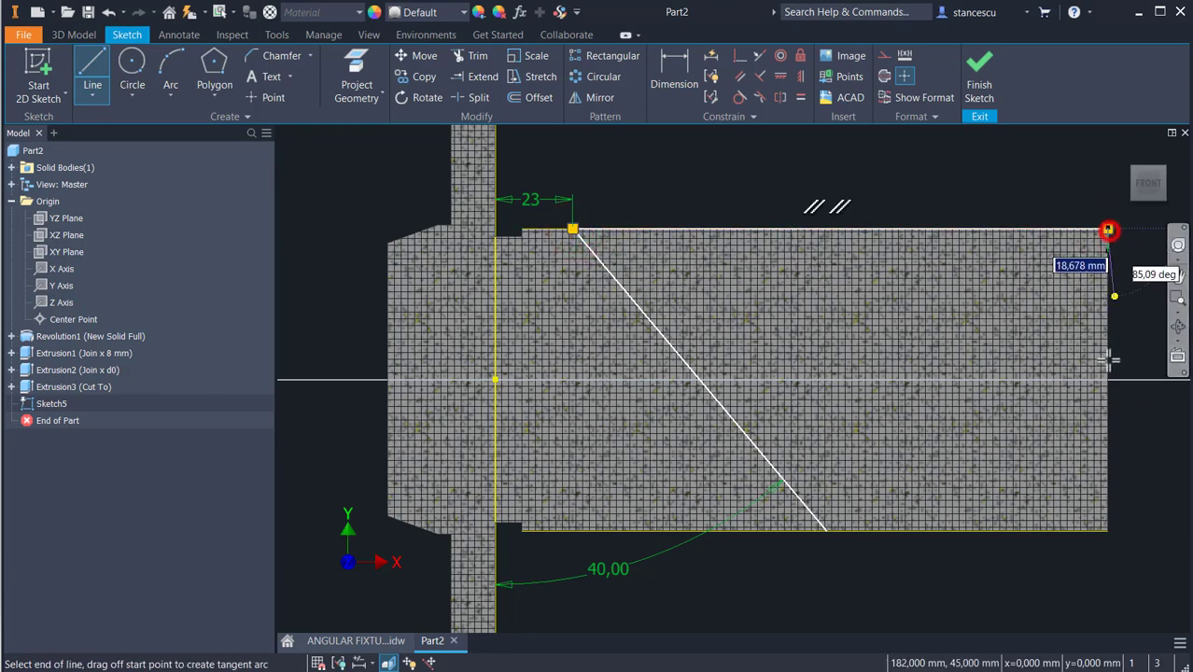
{"action": "double_click", "coordinate": [1109, 530]}
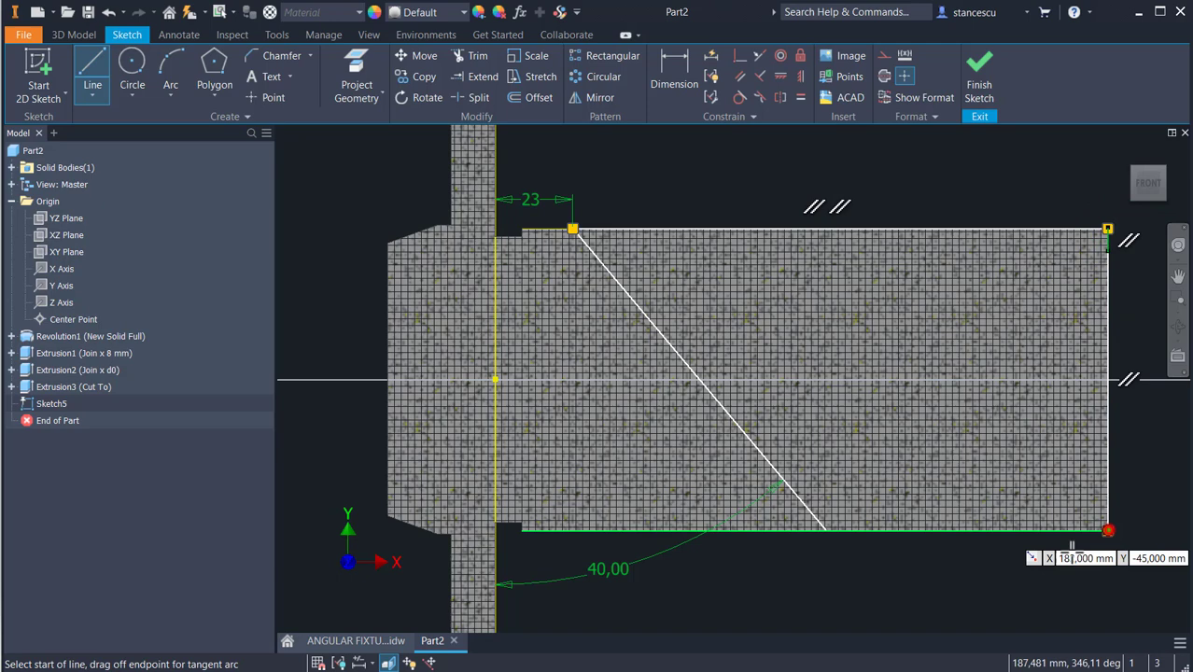
{"action": "left_click", "coordinate": [824, 532]}
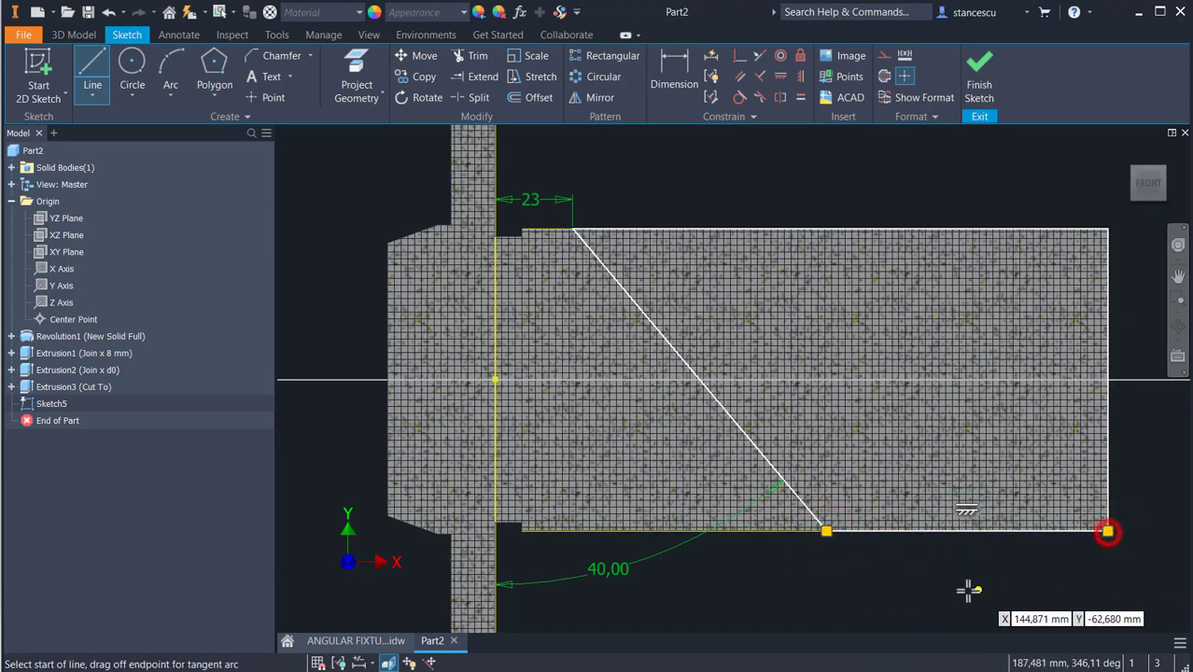
{"action": "left_click", "coordinate": [1108, 530]}
{"action": "key", "text": "Escape"}
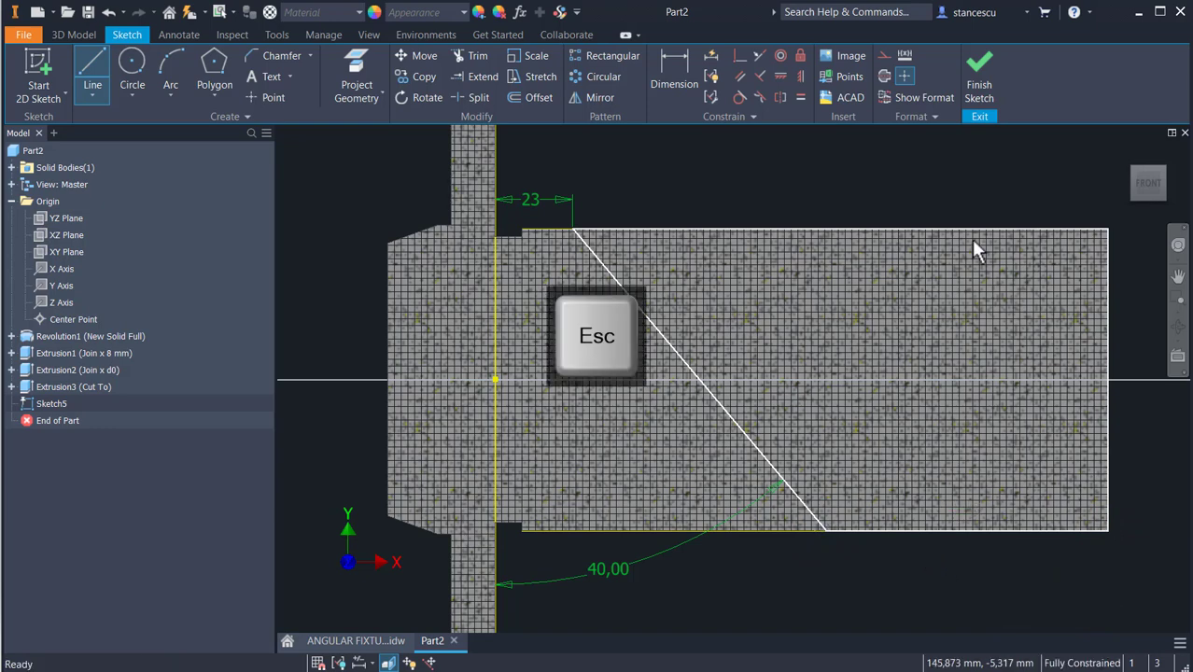
{"action": "left_click", "coordinate": [979, 84]}
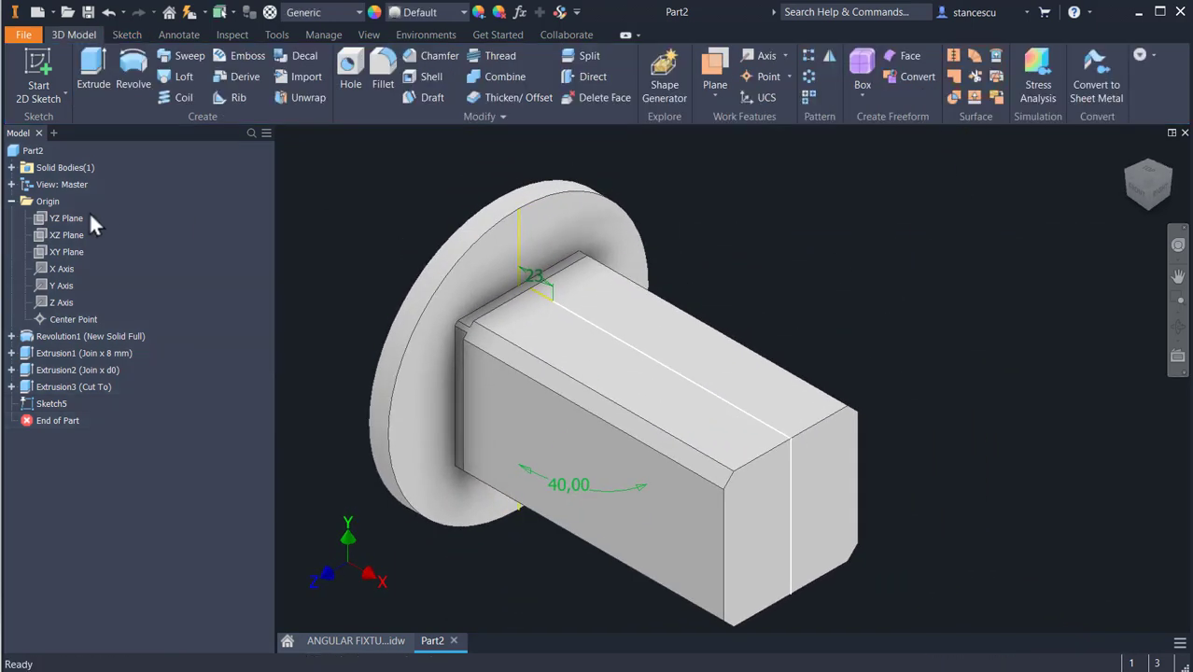
- Extrude Sketch5's region as a symmetric Through All cut, creating Extrusion4
{"action": "left_click", "coordinate": [91, 67]}
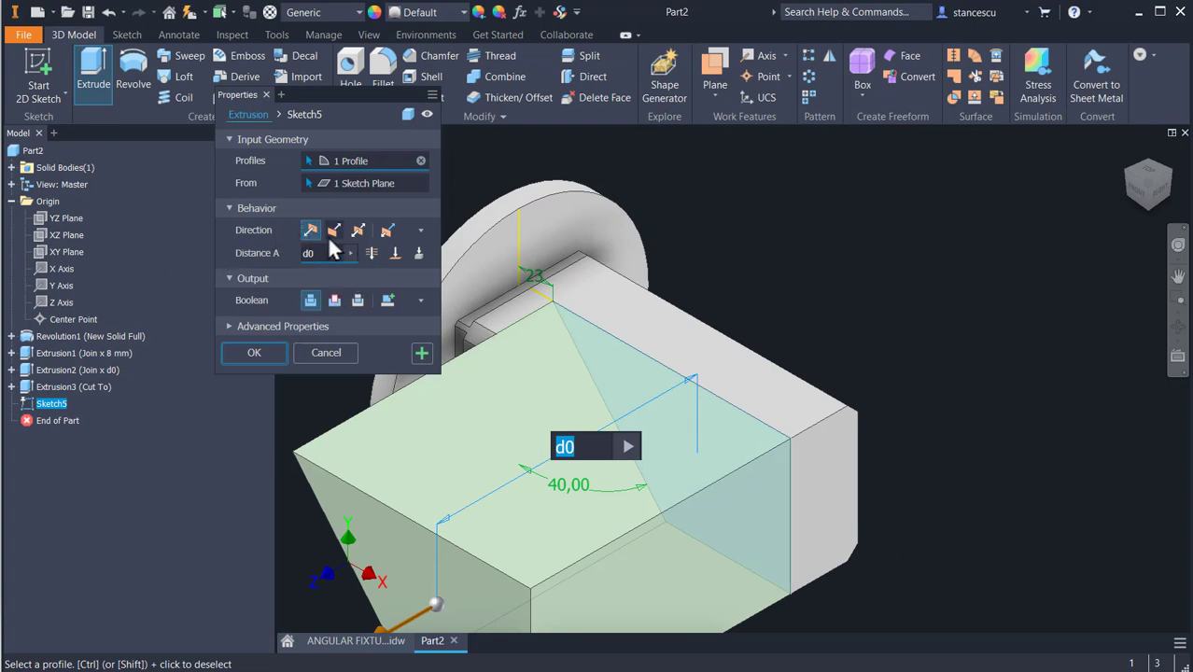
{"action": "left_click", "coordinate": [334, 298]}
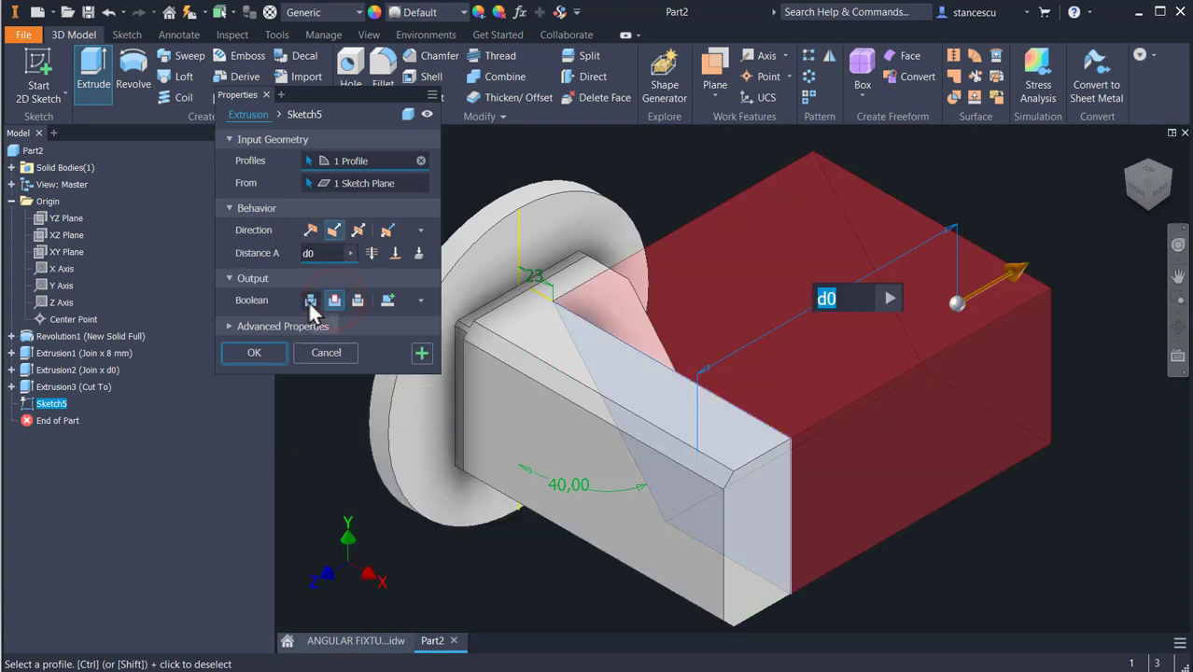
{"action": "left_click", "coordinate": [371, 254]}
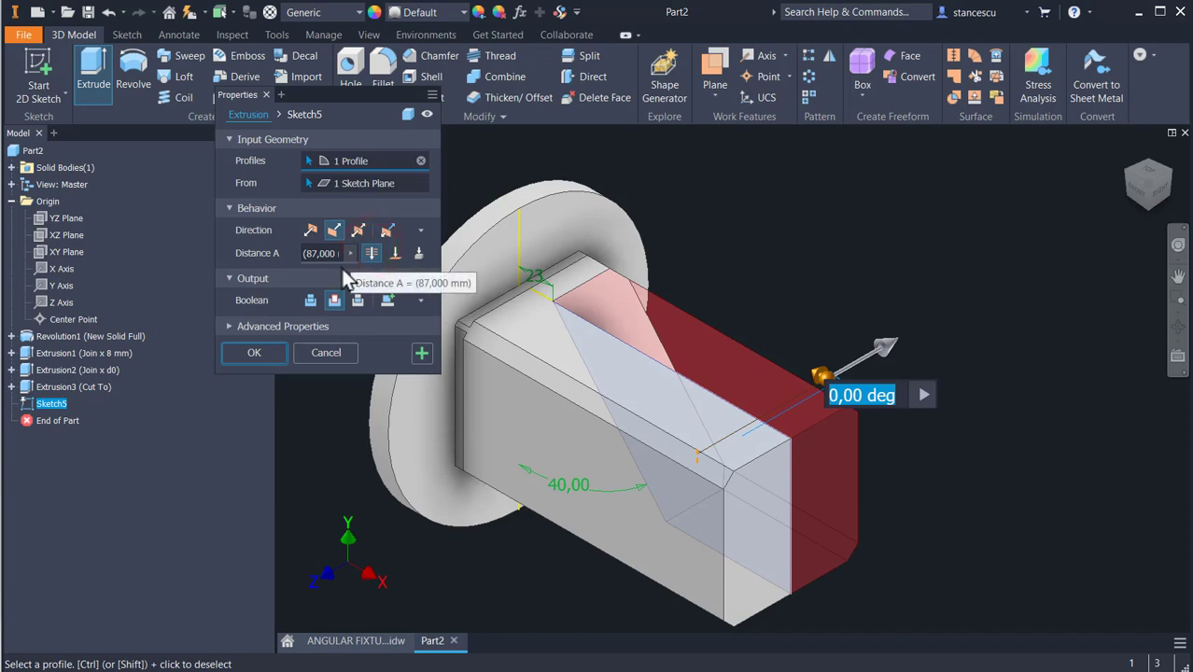
{"action": "left_click", "coordinate": [359, 230]}
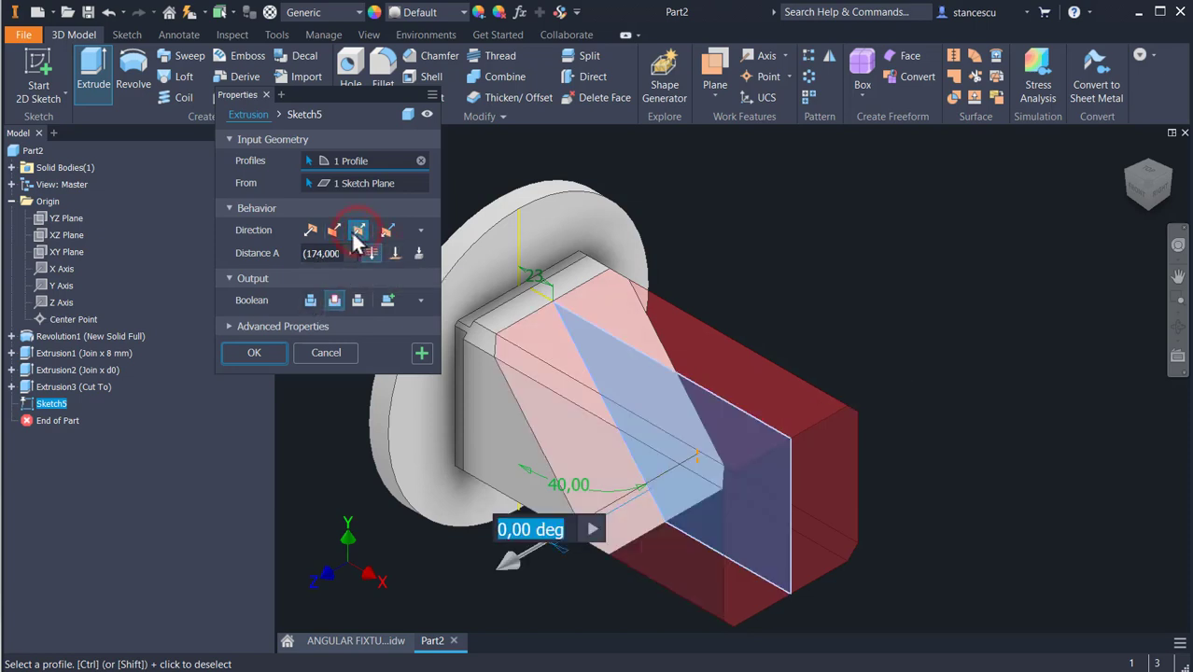
{"action": "left_click", "coordinate": [257, 354]}
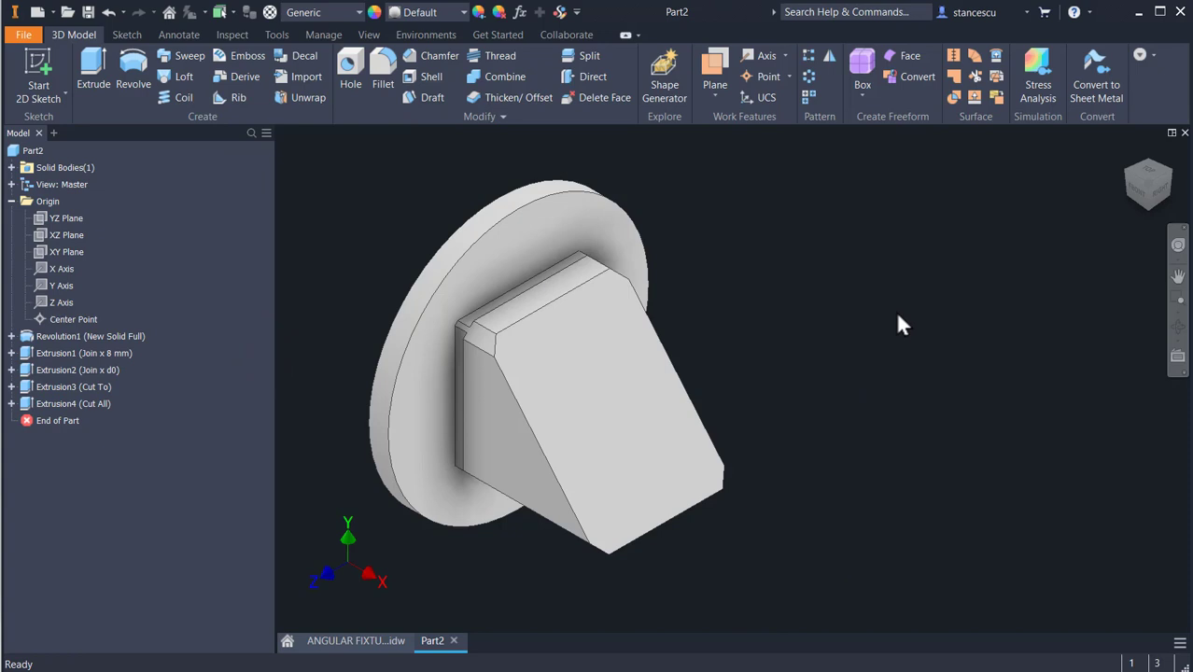
{"action": "key", "text": "F6"}
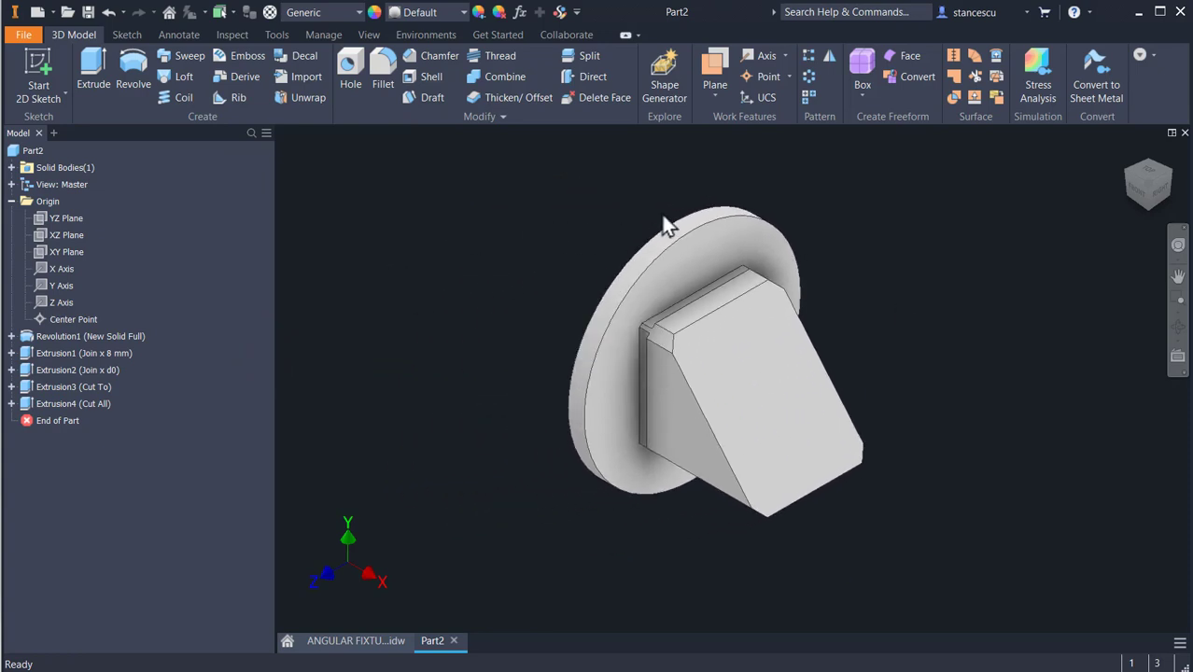
- Review section A-A and the Ø65 and Ø76 dimensions on ANGULAR FIXTURE, then return to Part2
{"action": "left_click", "coordinate": [374, 642]}
{"action": "scroll", "coordinate": [530, 561], "scroll_direction": "down", "scroll_amount": 3}
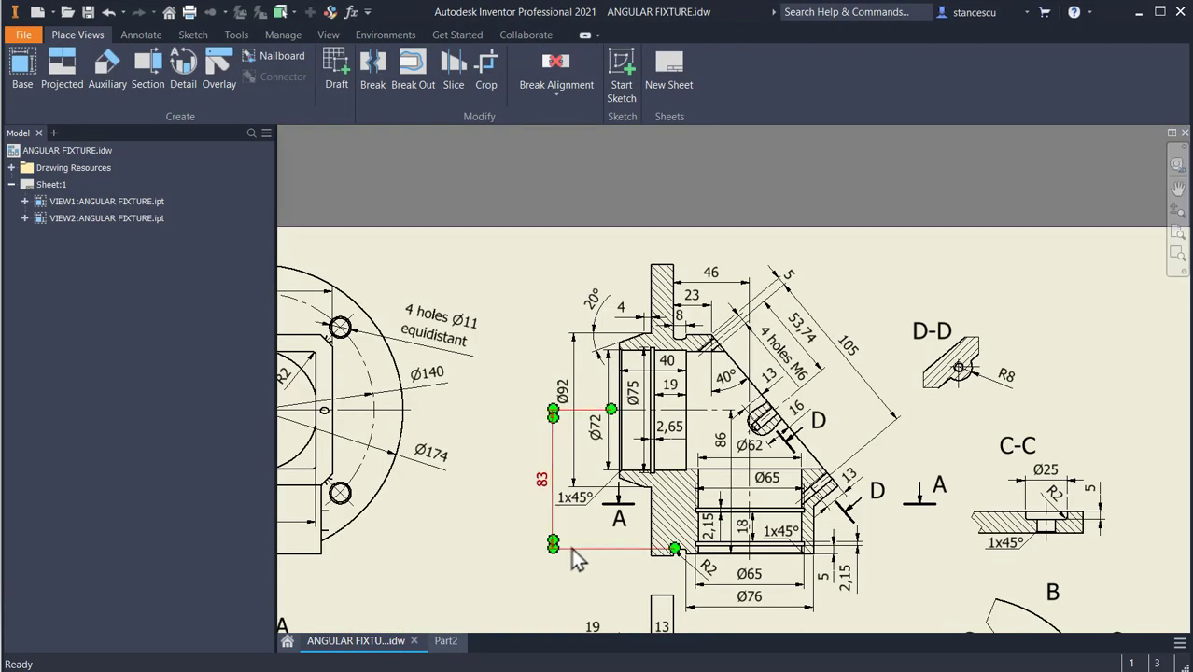
{"action": "mouse_move", "coordinate": [571, 548]}
{"action": "middle_mouse_down"}
{"action": "mouse_move", "coordinate": [651, 324]}
{"action": "mouse_move", "coordinate": [840, 236]}
{"action": "middle_mouse_up"}
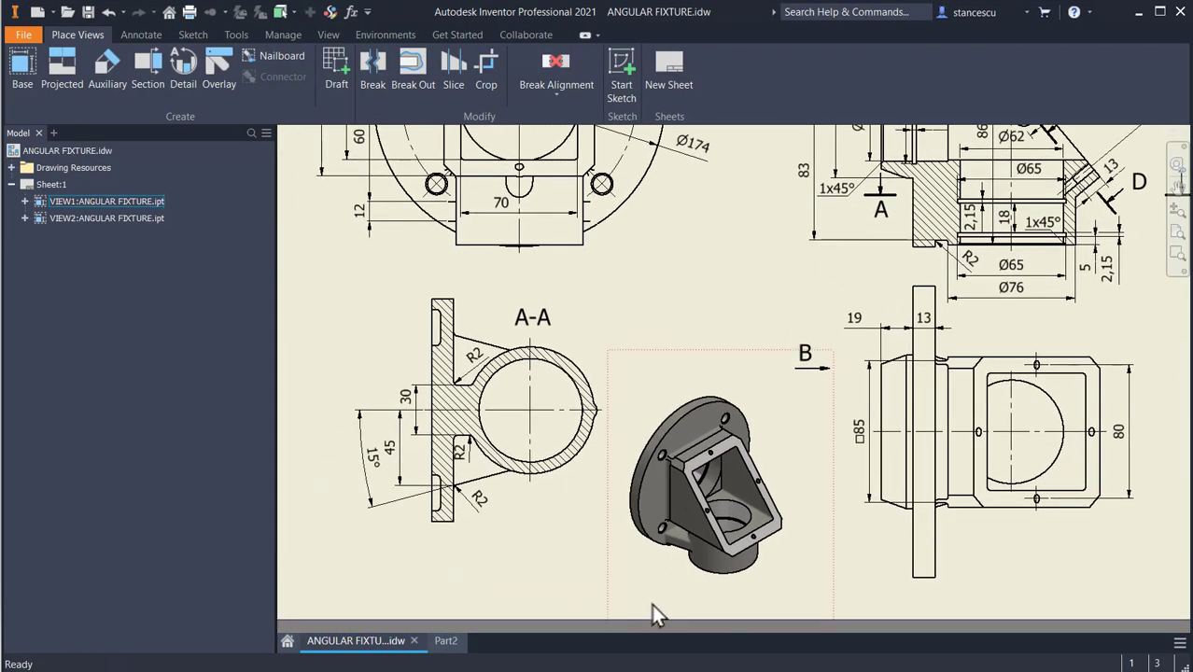
{"action": "scroll", "coordinate": [710, 578], "scroll_direction": "up", "scroll_amount": 3}
{"action": "left_click", "coordinate": [701, 570]}
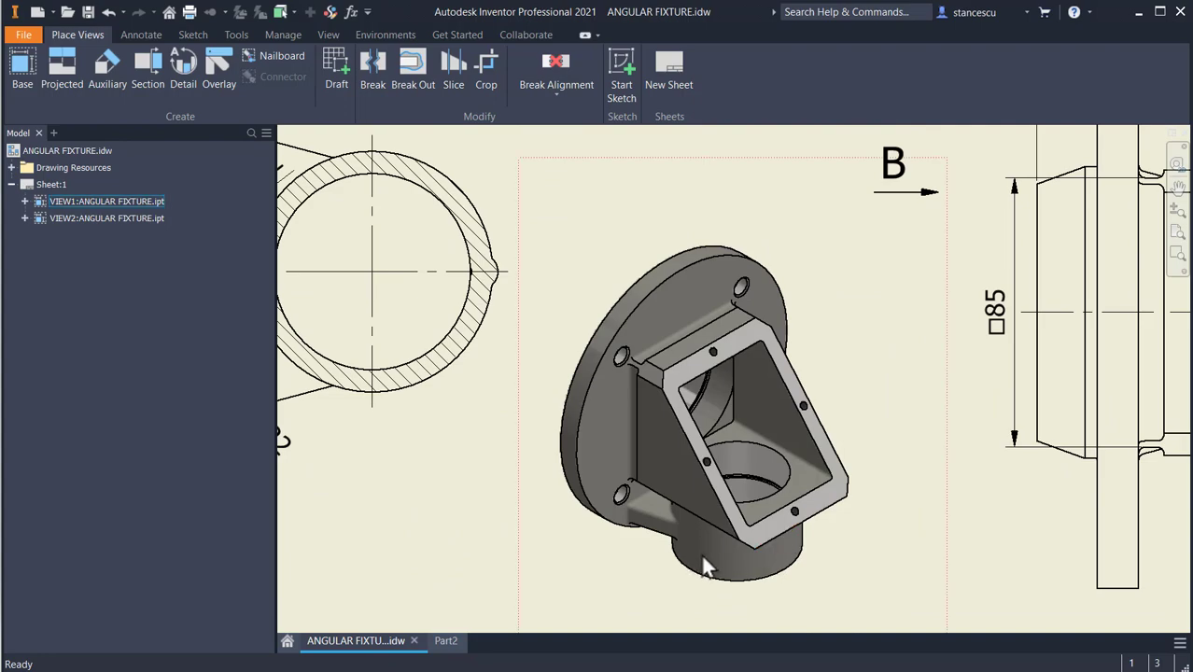
{"action": "scroll", "coordinate": [885, 380], "scroll_direction": "down", "scroll_amount": 3}
{"action": "mouse_move", "coordinate": [888, 381]}
{"action": "middle_mouse_down"}
{"action": "mouse_move", "coordinate": [864, 467]}
{"action": "mouse_move", "coordinate": [665, 463]}
{"action": "mouse_move", "coordinate": [634, 493]}
{"action": "middle_mouse_up"}
{"action": "scroll", "coordinate": [822, 453], "scroll_direction": "up", "scroll_amount": 3}
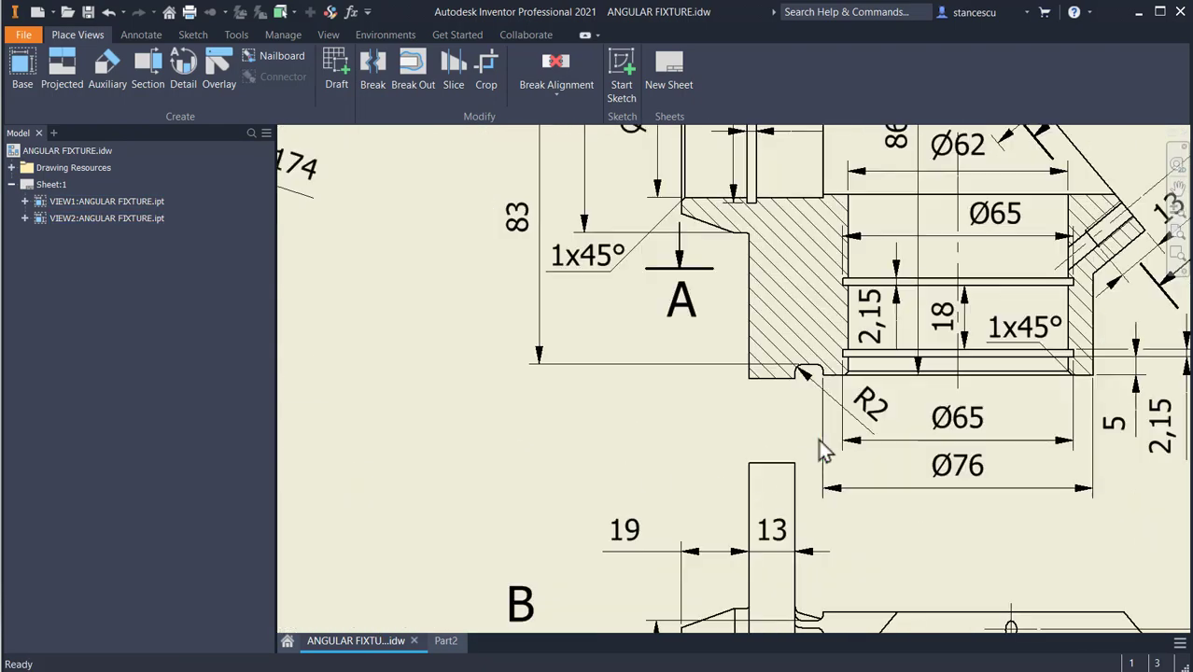
{"action": "middle_click_drag", "start_coordinate": [912, 278], "coordinate": [894, 412]}
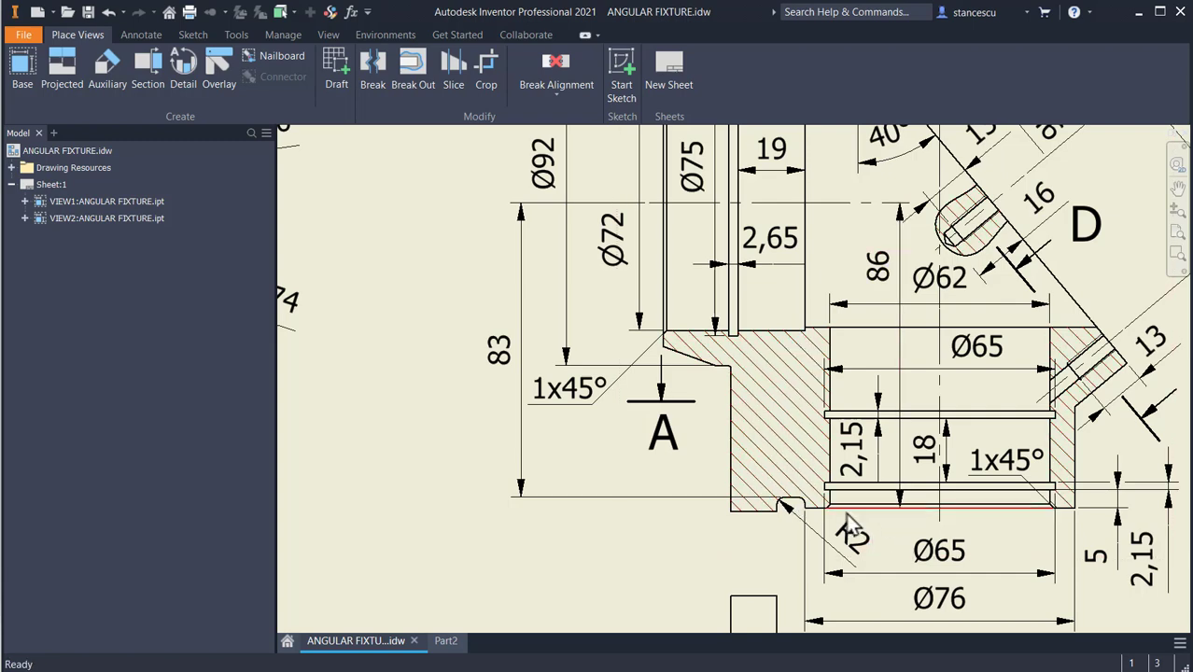
{"action": "middle_click_drag", "start_coordinate": [866, 558], "coordinate": [879, 479]}
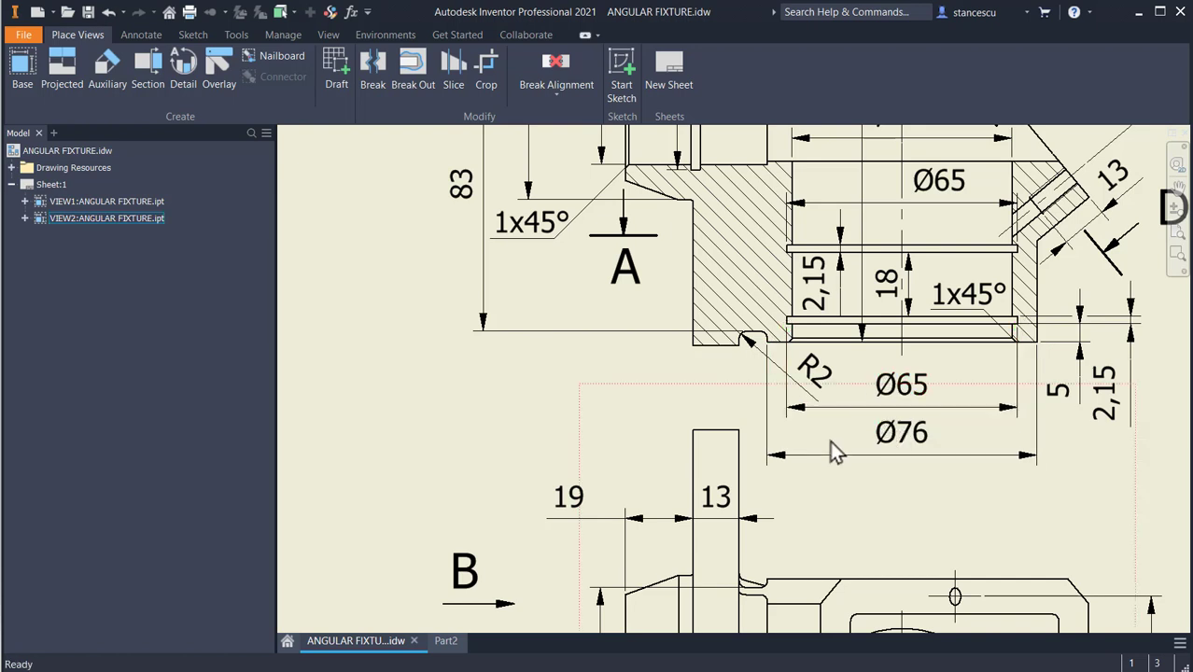
{"action": "left_click", "coordinate": [442, 641]}
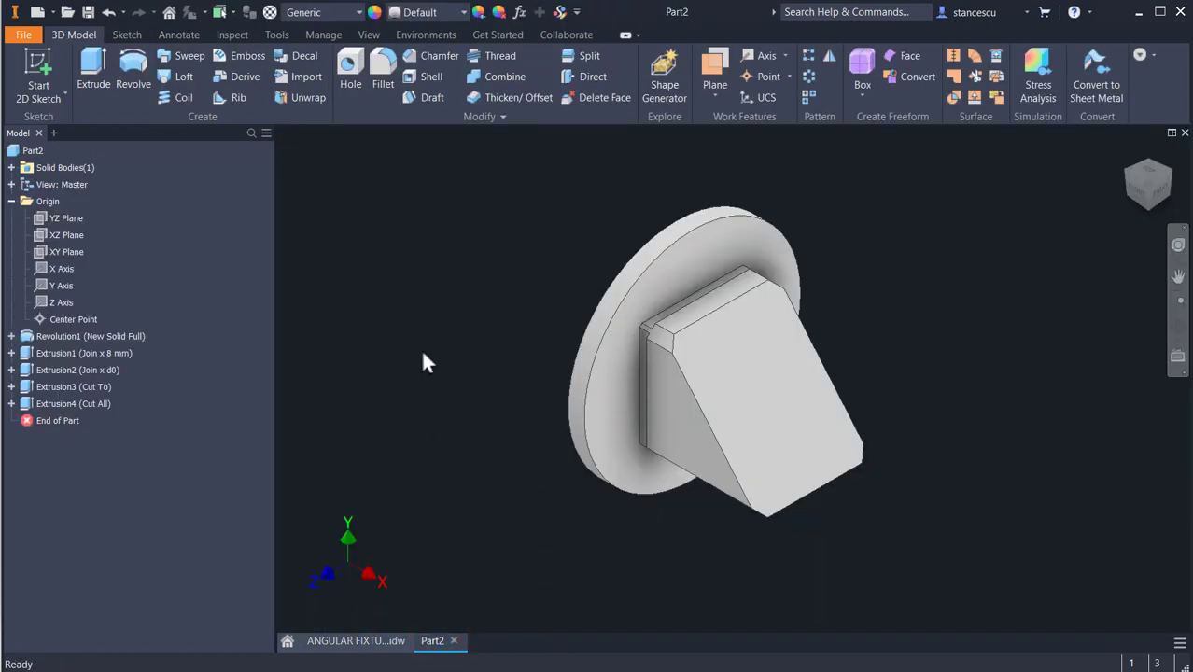
- Create Work Plane1 offset -86 mm from the XZ Plane
{"action": "left_click", "coordinate": [715, 75]}
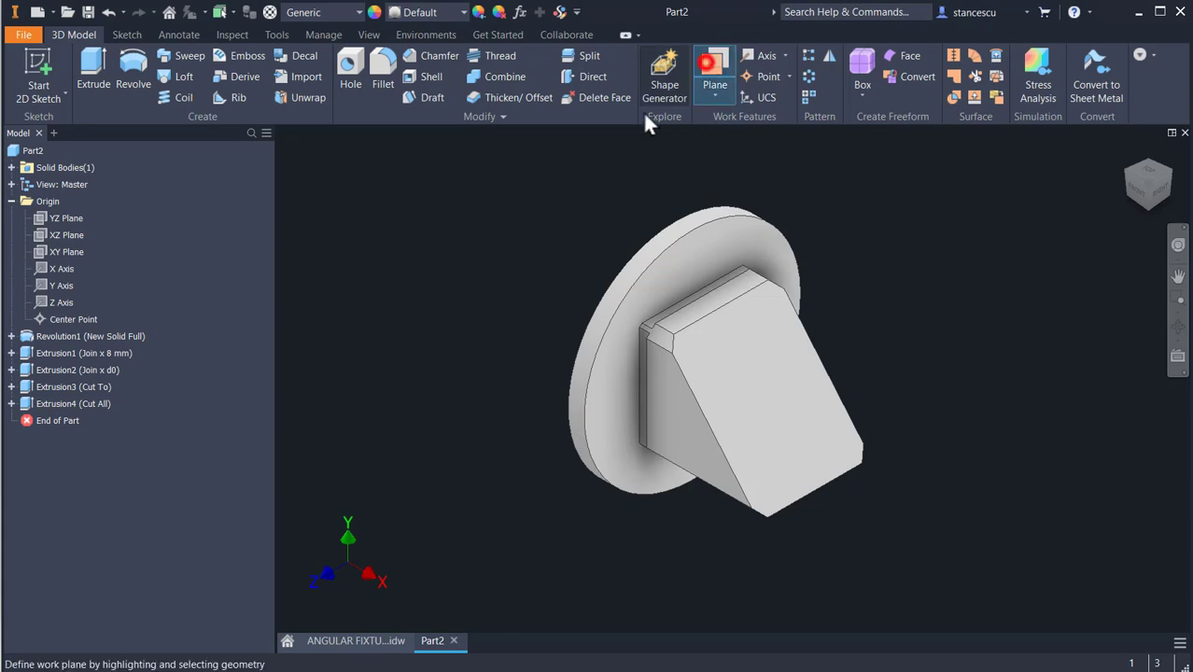
{"action": "left_click", "coordinate": [55, 236]}
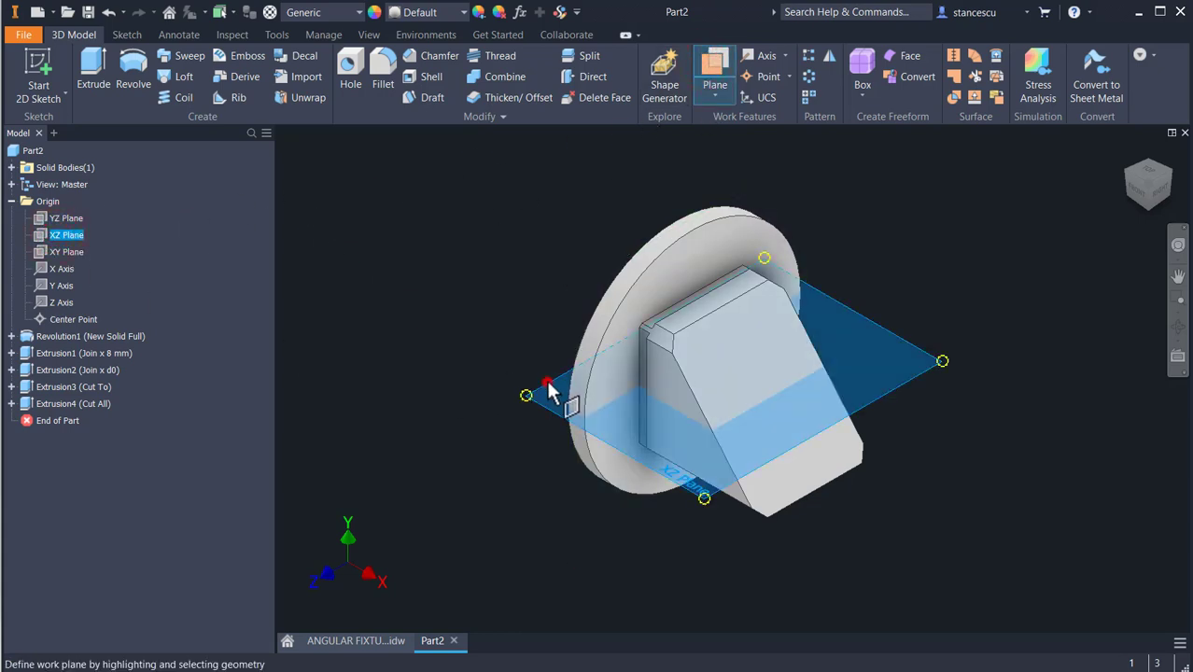
{"action": "left_click_drag", "start_coordinate": [551, 392], "coordinate": [537, 464]}
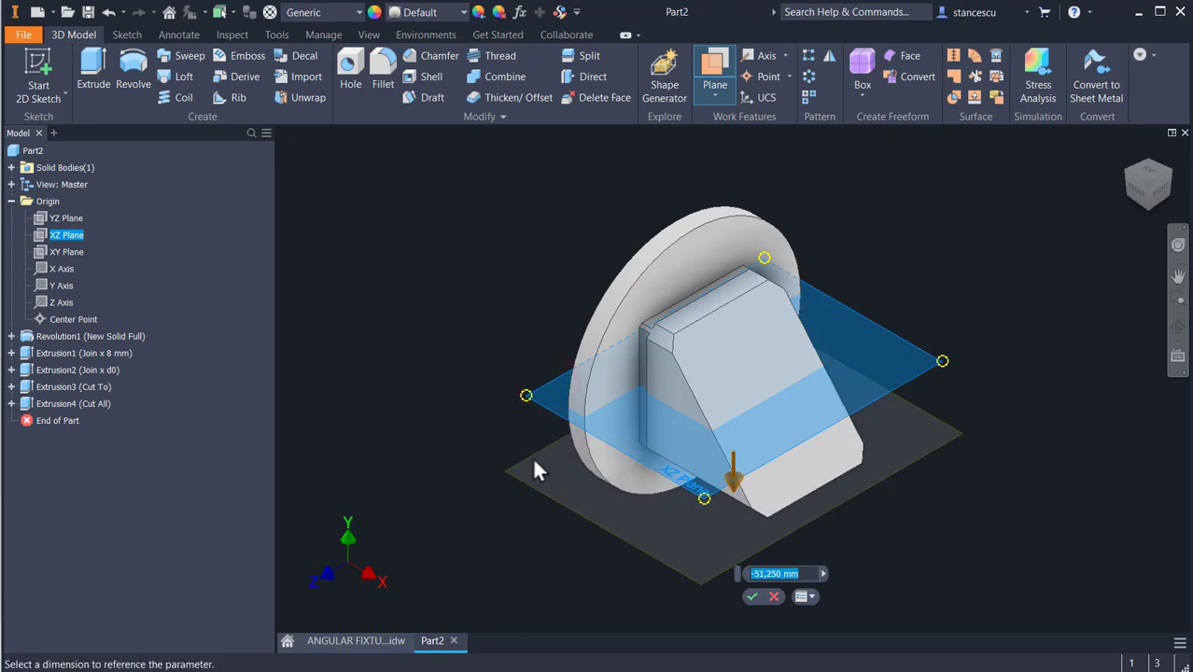
{"action": "key", "text": "BackSpace"}
{"action": "type", "text": "-8"}
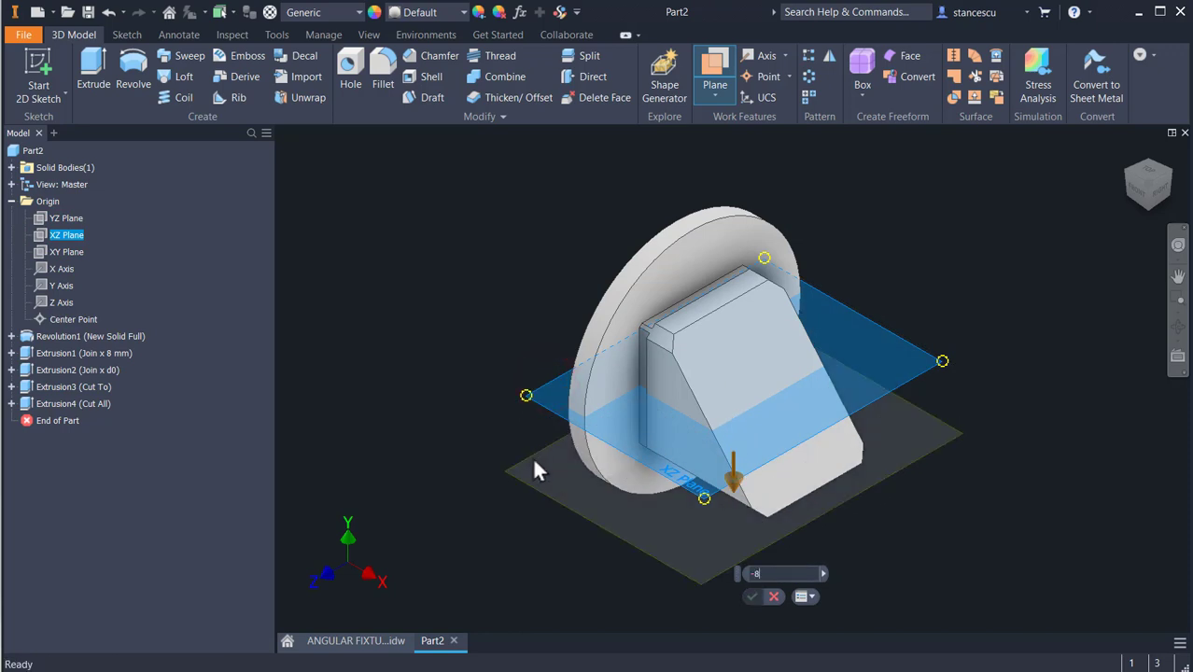
{"action": "type", "text": "6"}
{"action": "key", "text": "Return"}
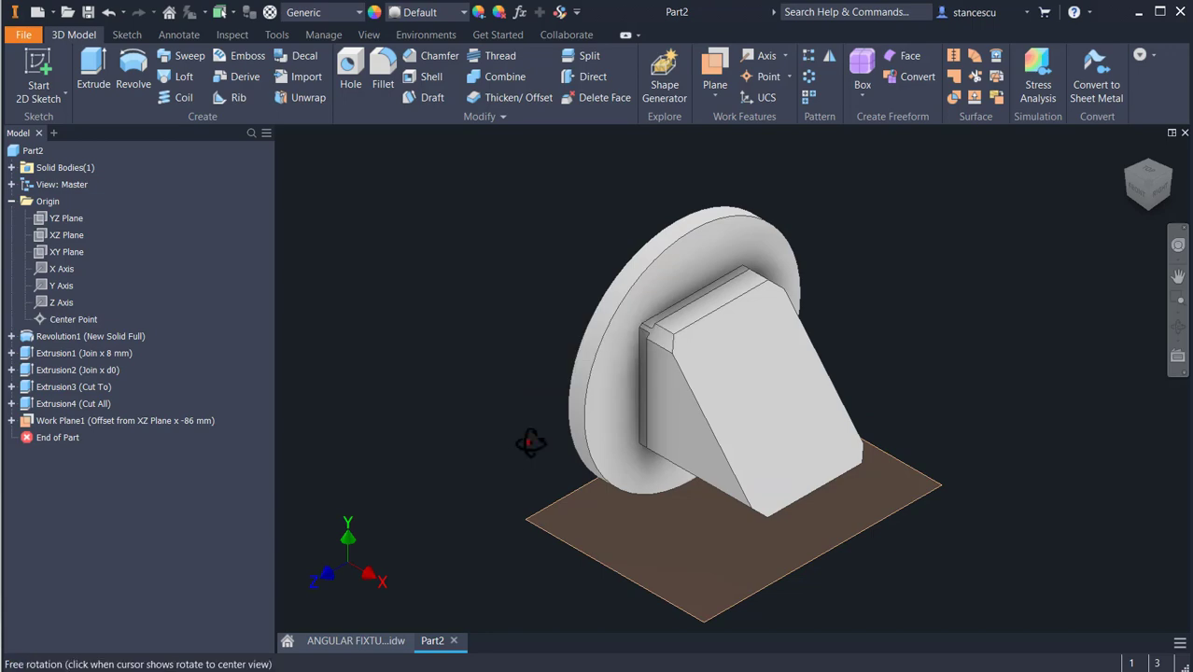
{"action": "middle_click_drag", "start_coordinate": [531, 444], "coordinate": [644, 308], "text": "shift"}
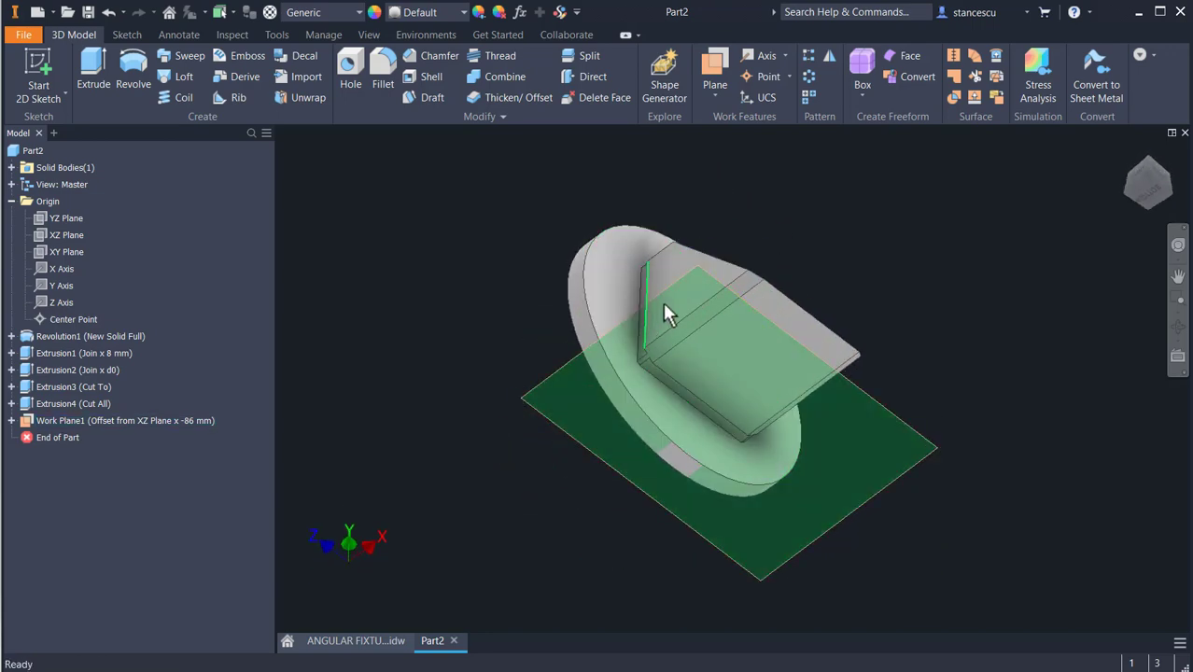
- Start a sketch on Work Plane1 and draw a Ø76 circle right of the part
{"action": "left_click", "coordinate": [934, 434]}
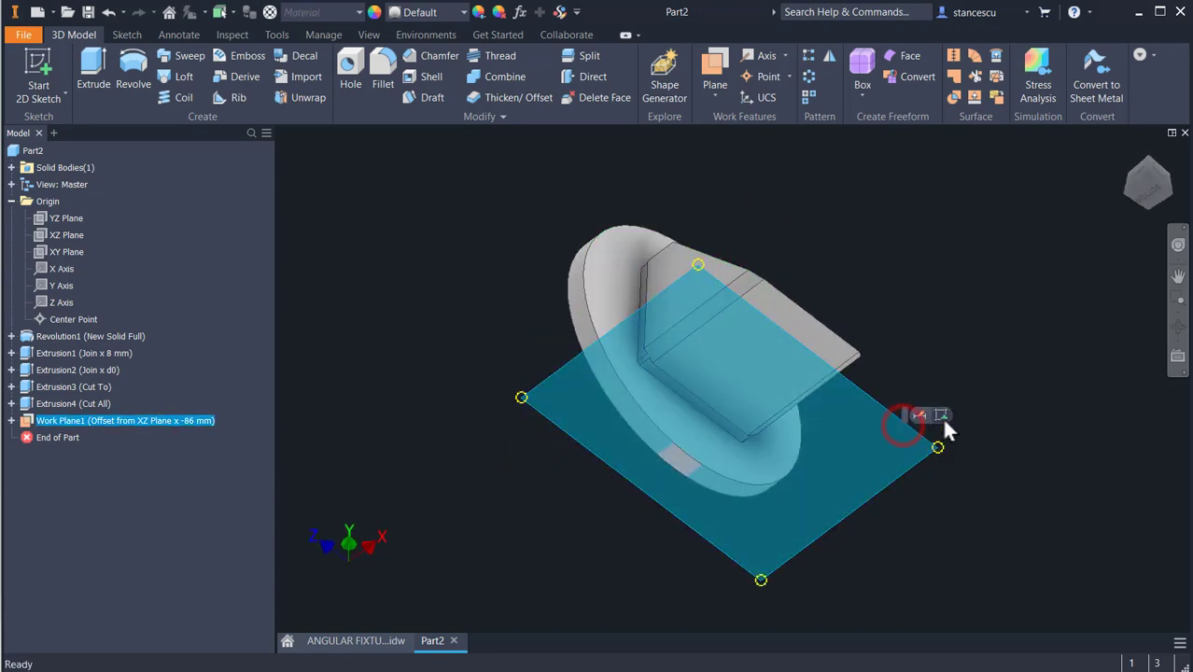
{"action": "left_click", "coordinate": [943, 417]}
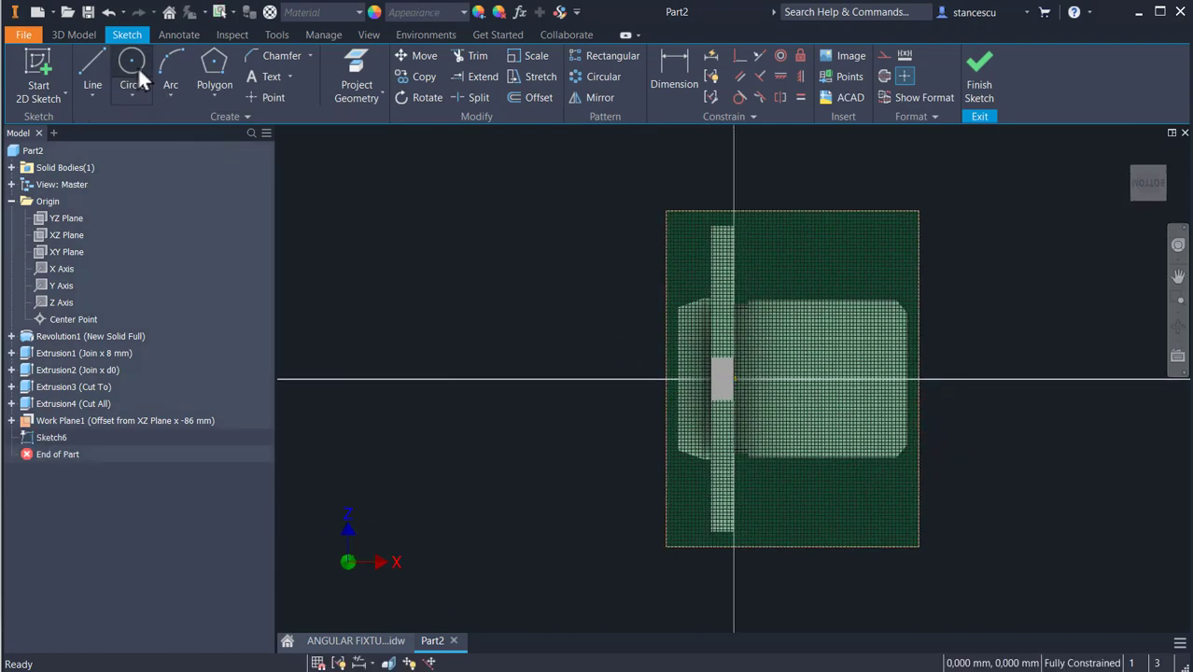
{"action": "left_click", "coordinate": [132, 70]}
{"action": "left_click", "coordinate": [1013, 358]}
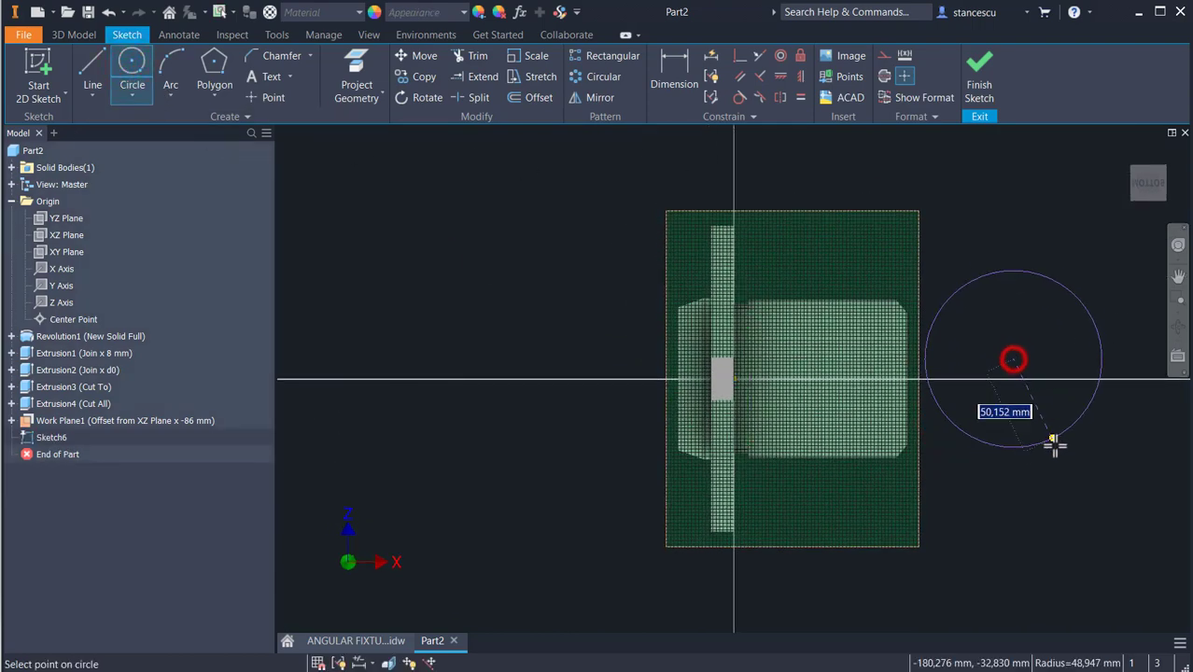
{"action": "right_click", "coordinate": [1061, 457]}
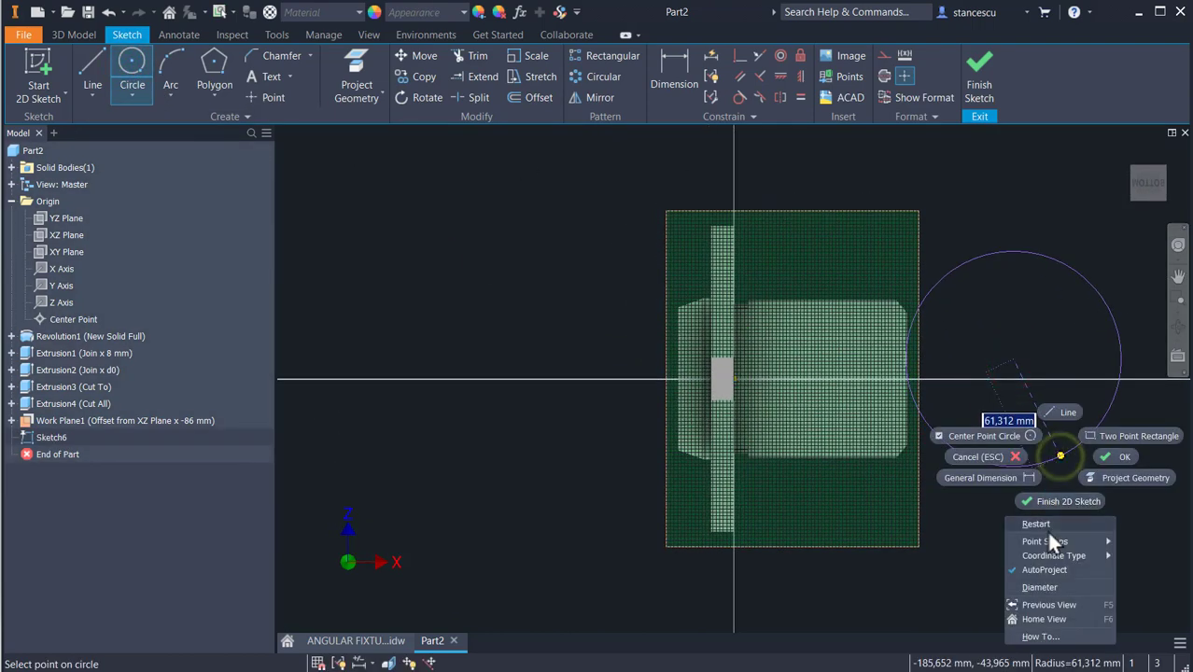
{"action": "left_click", "coordinate": [1045, 586]}
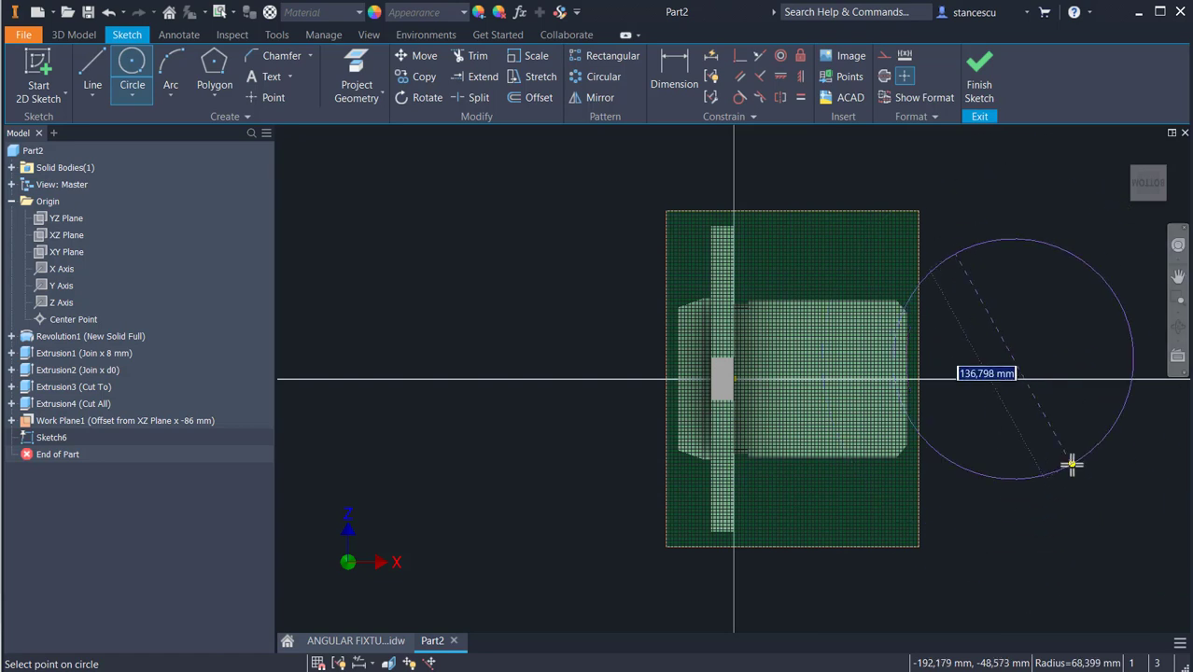
{"action": "type", "text": "76"}
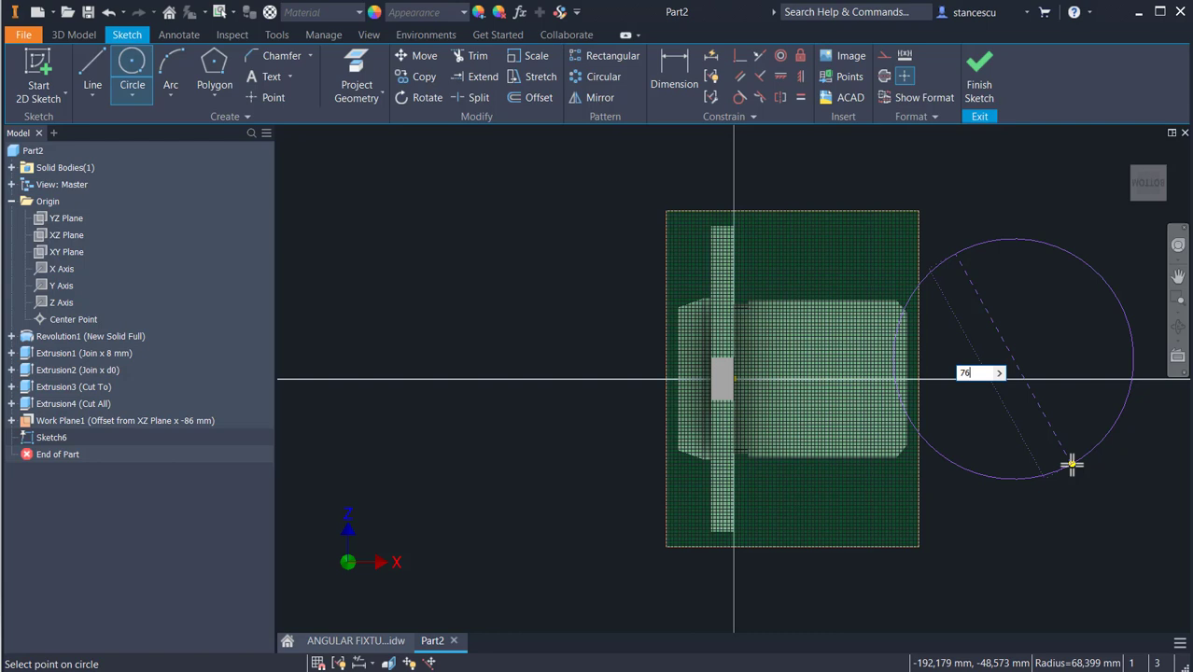
{"action": "key", "text": "Return"}
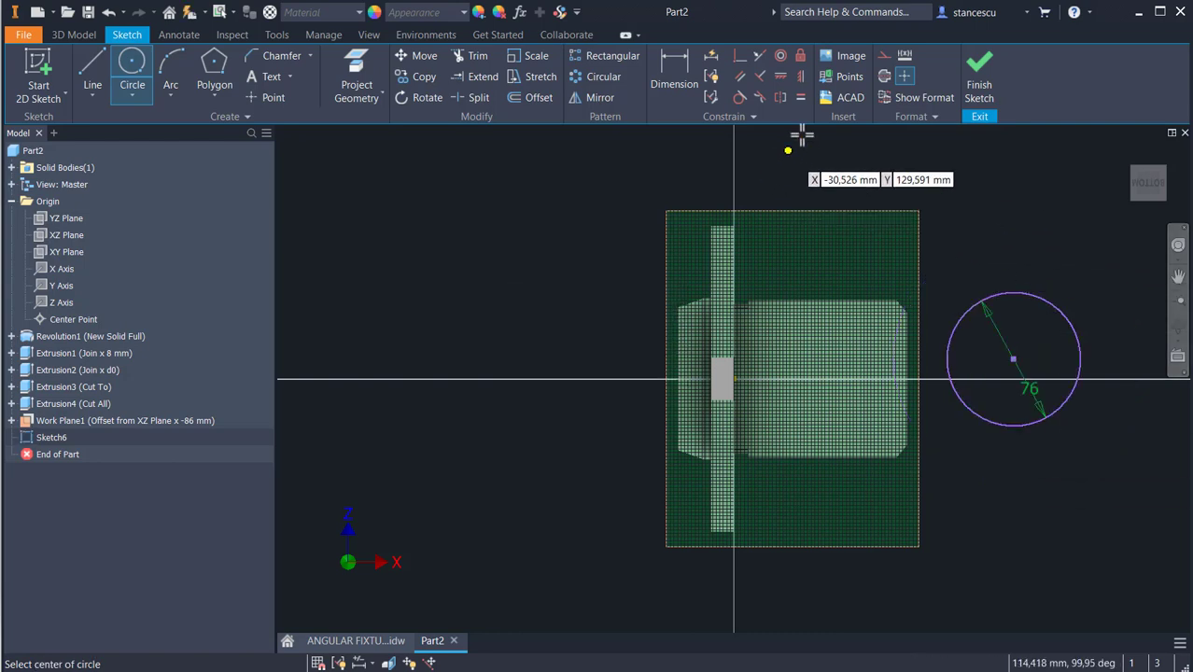
- Constrain the circle's centre horizontal with the origin, 46 mm away, and finish the sketch
{"action": "left_click", "coordinate": [781, 75]}
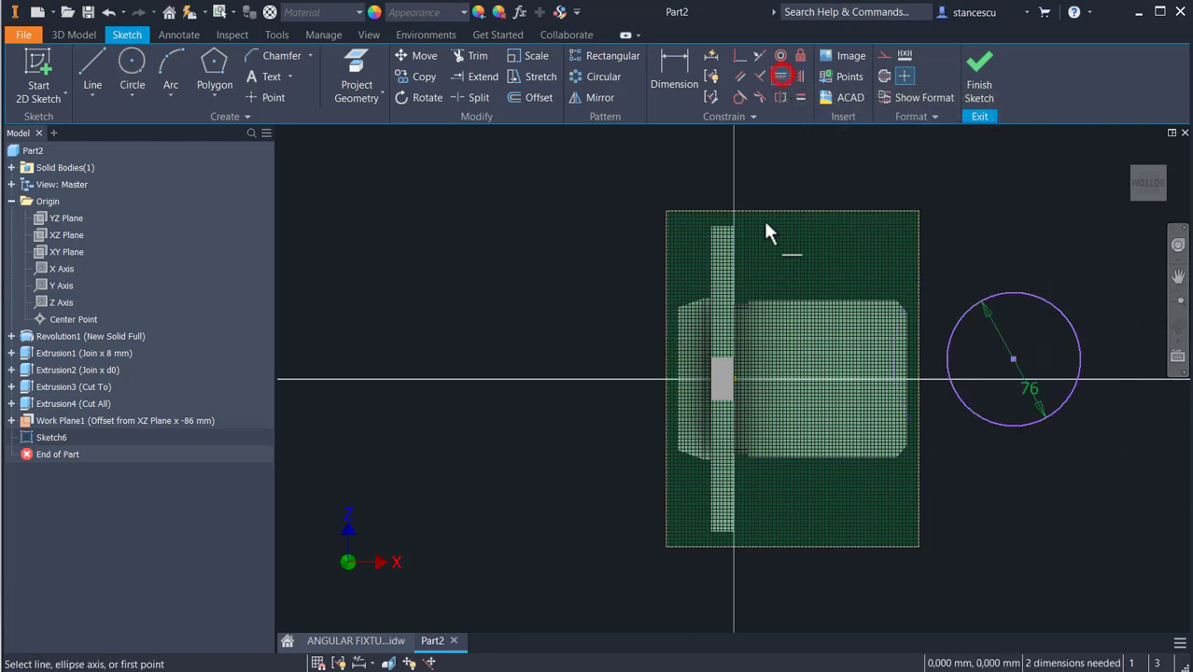
{"action": "left_click", "coordinate": [1013, 358]}
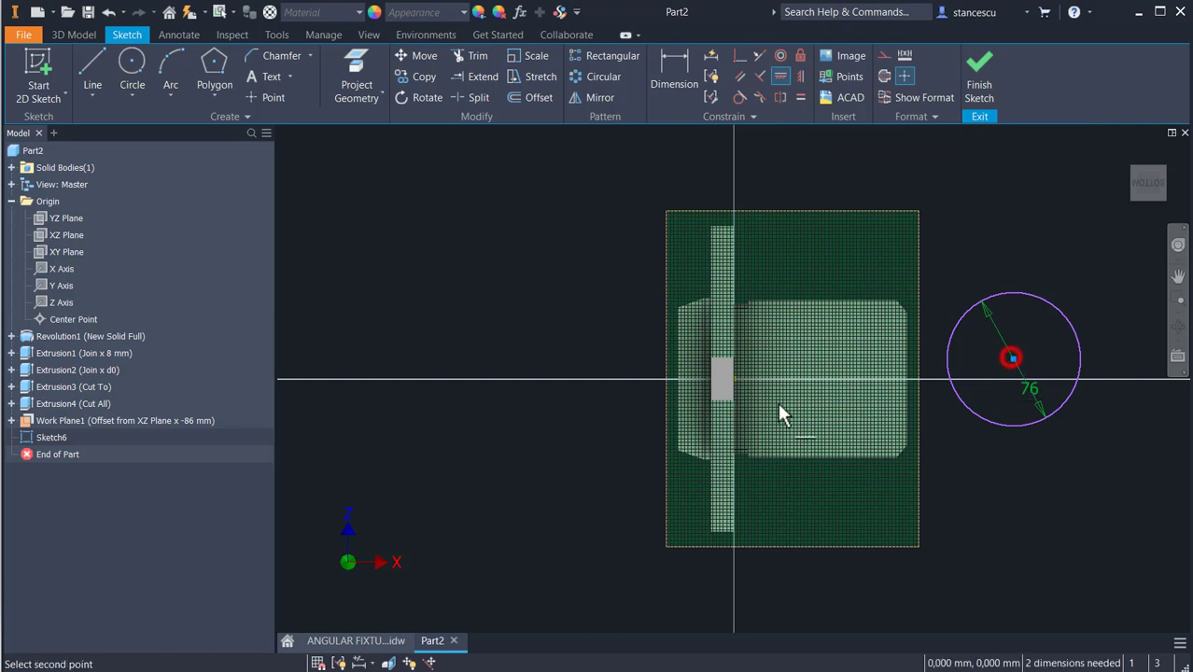
{"action": "left_click", "coordinate": [735, 380]}
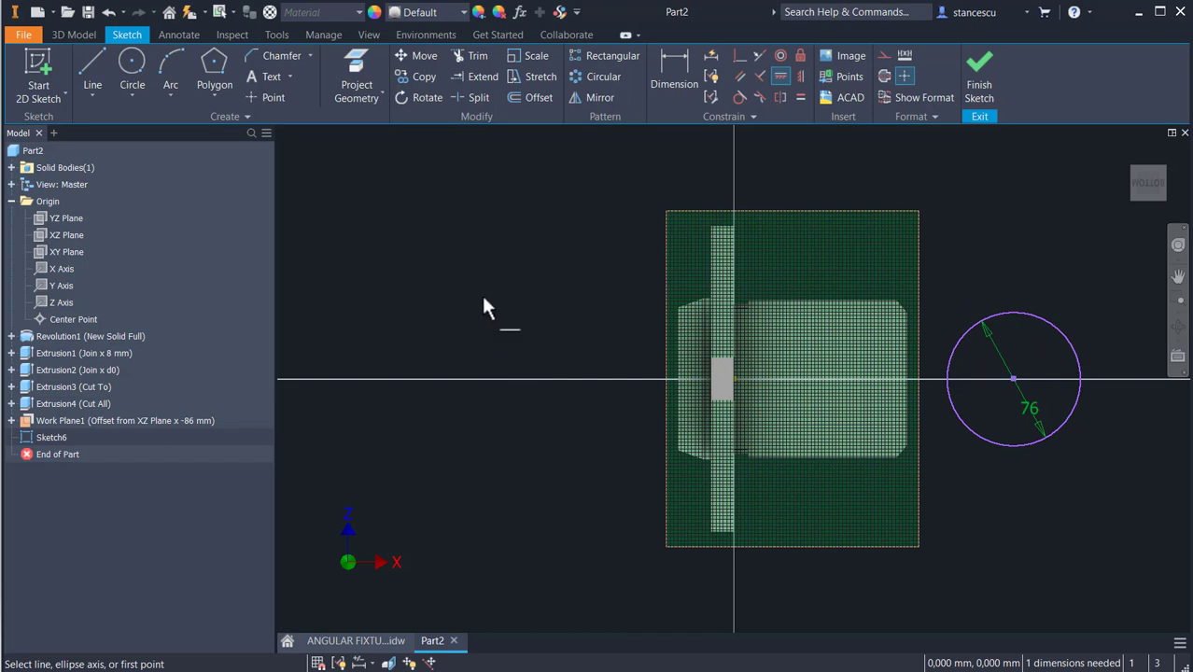
{"action": "left_click", "coordinate": [665, 78]}
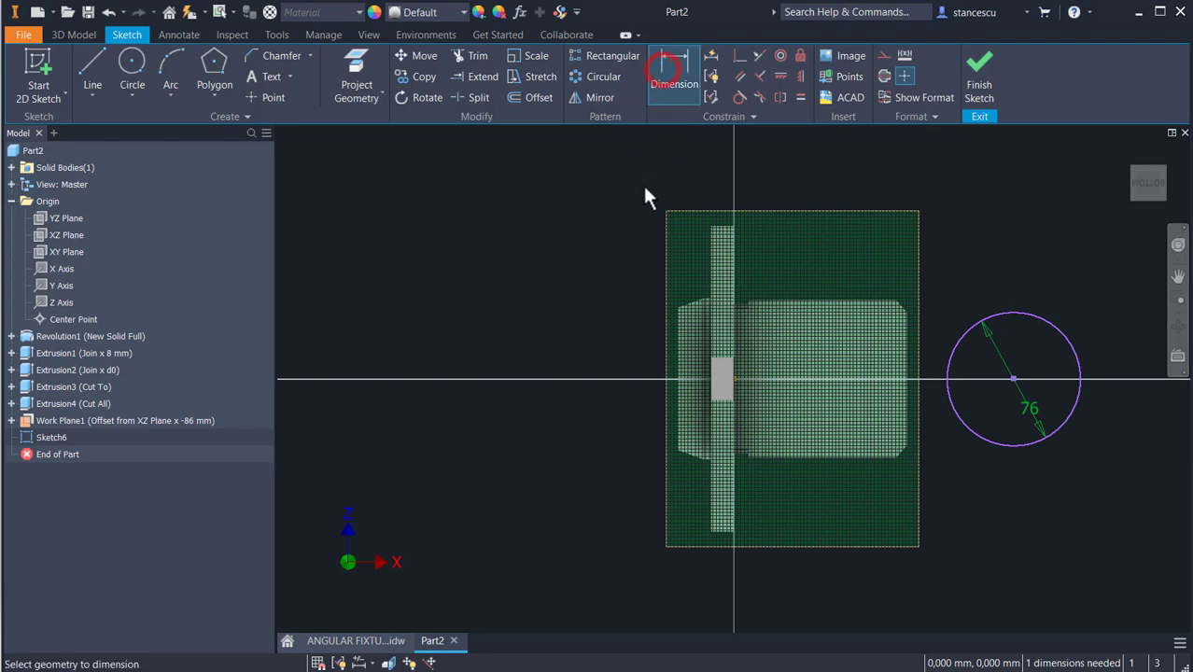
{"action": "left_click", "coordinate": [1013, 380]}
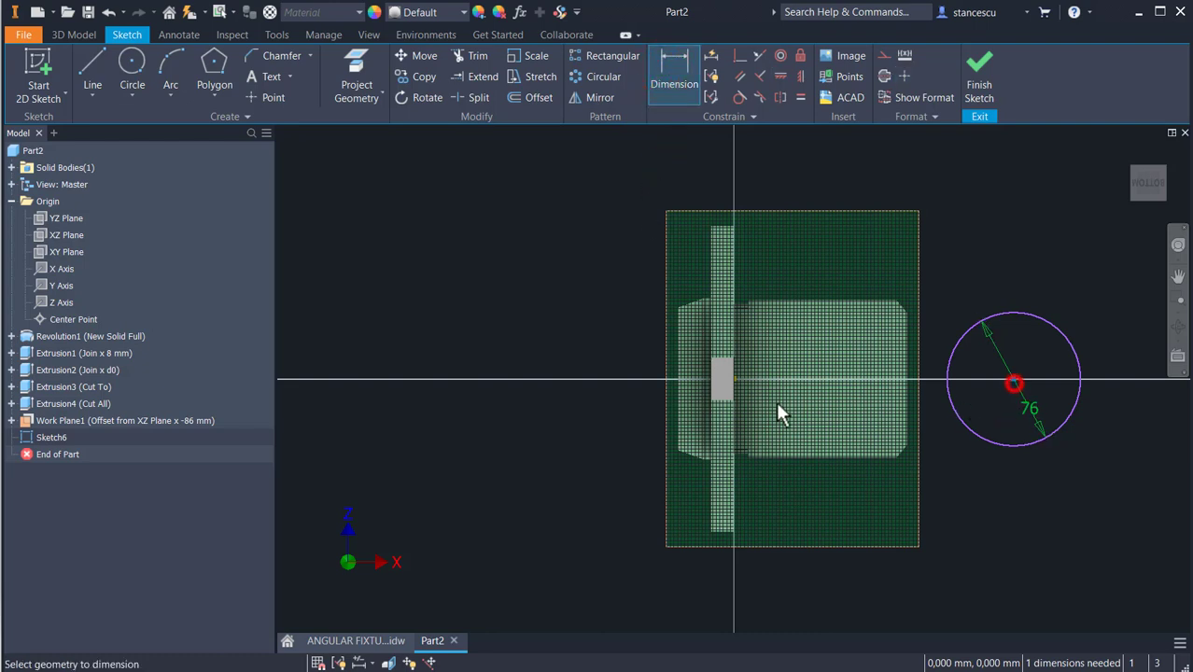
{"action": "left_click", "coordinate": [734, 378]}
{"action": "left_click", "coordinate": [824, 180]}
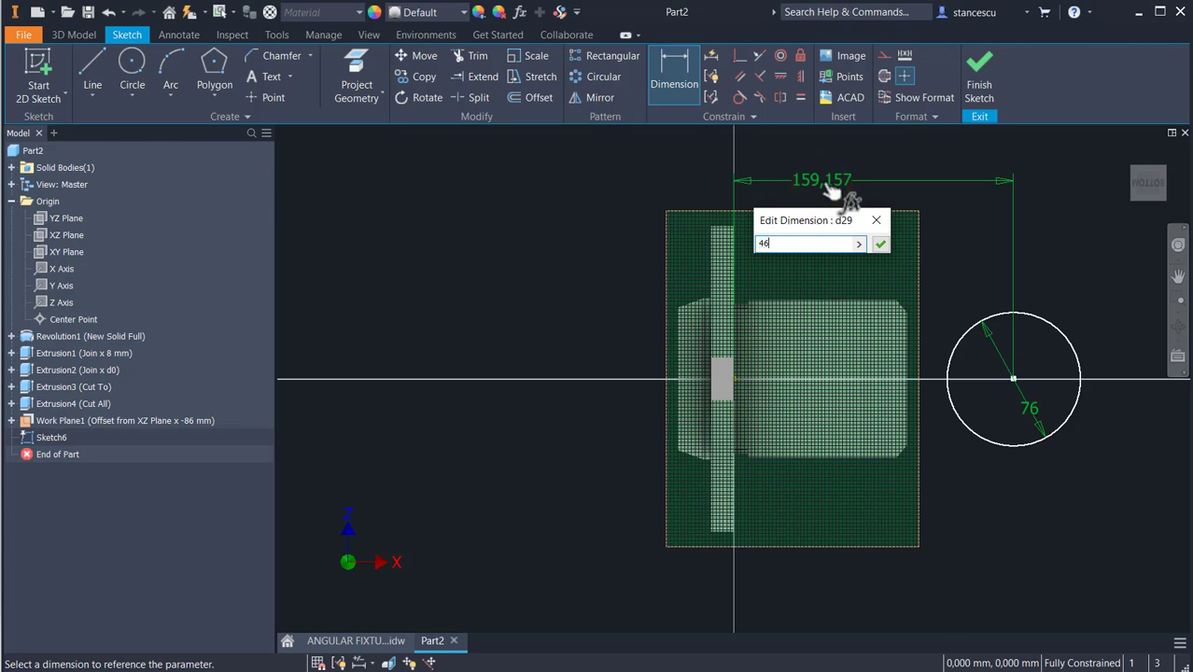
{"action": "type", "text": "46"}
{"action": "key", "text": "Return"}
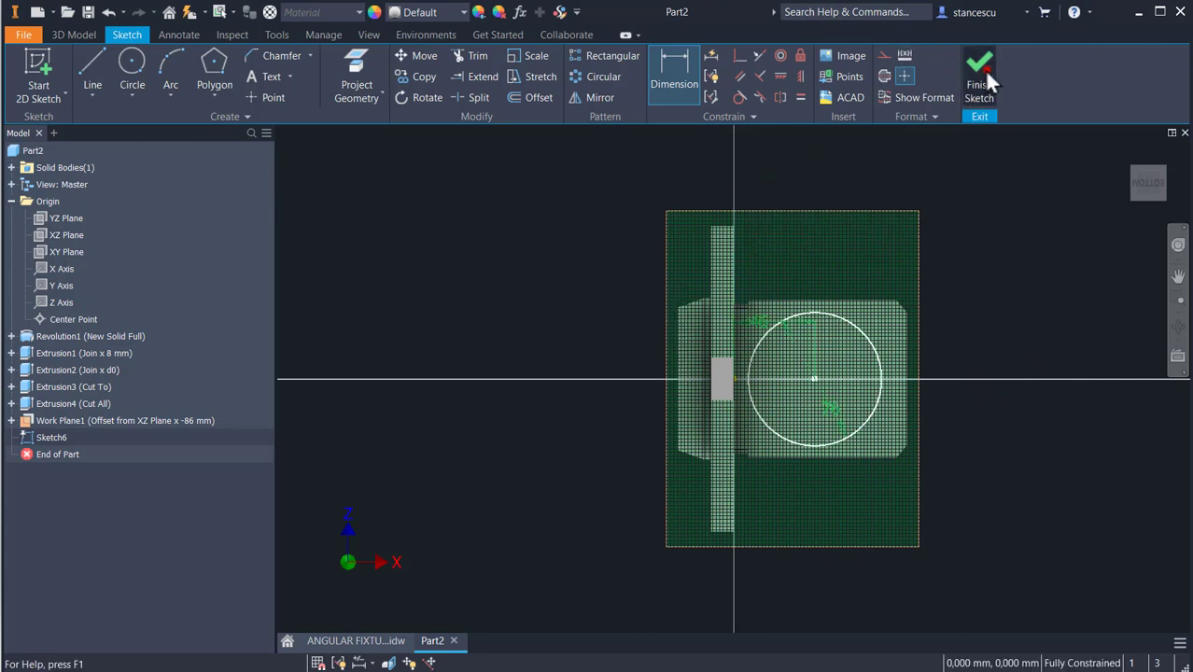
{"action": "left_click", "coordinate": [982, 84]}
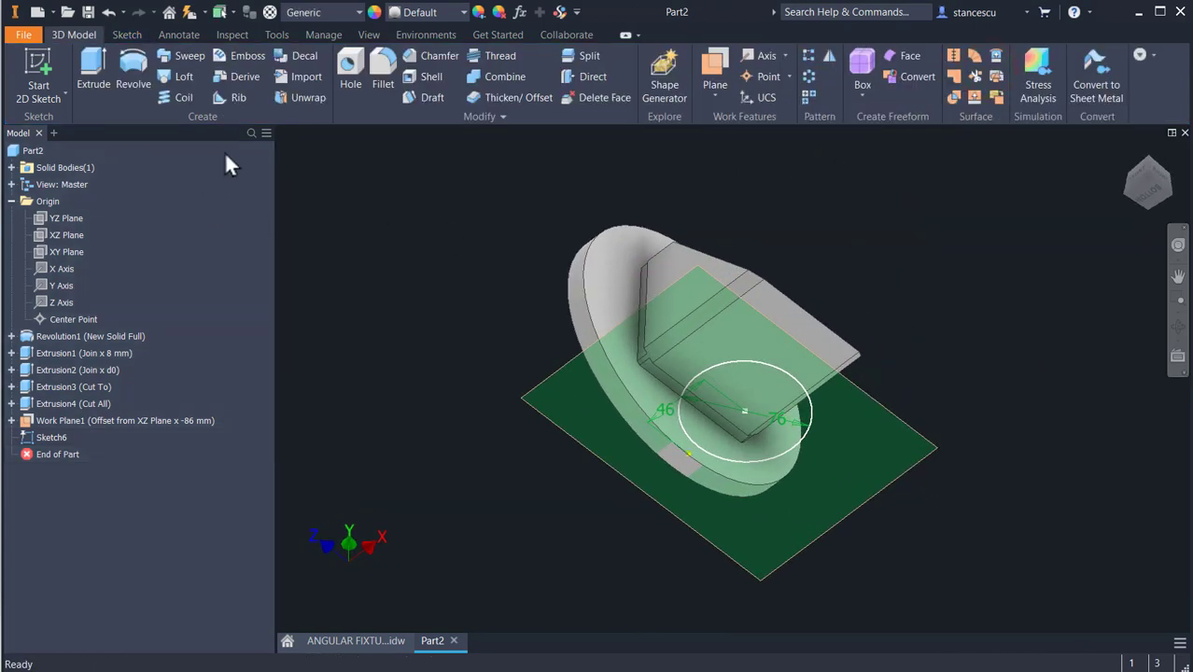
- Join-extrude the Ø76 circle To Next as Extrusion5 and hide Work Plane1
{"action": "left_click", "coordinate": [93, 64]}
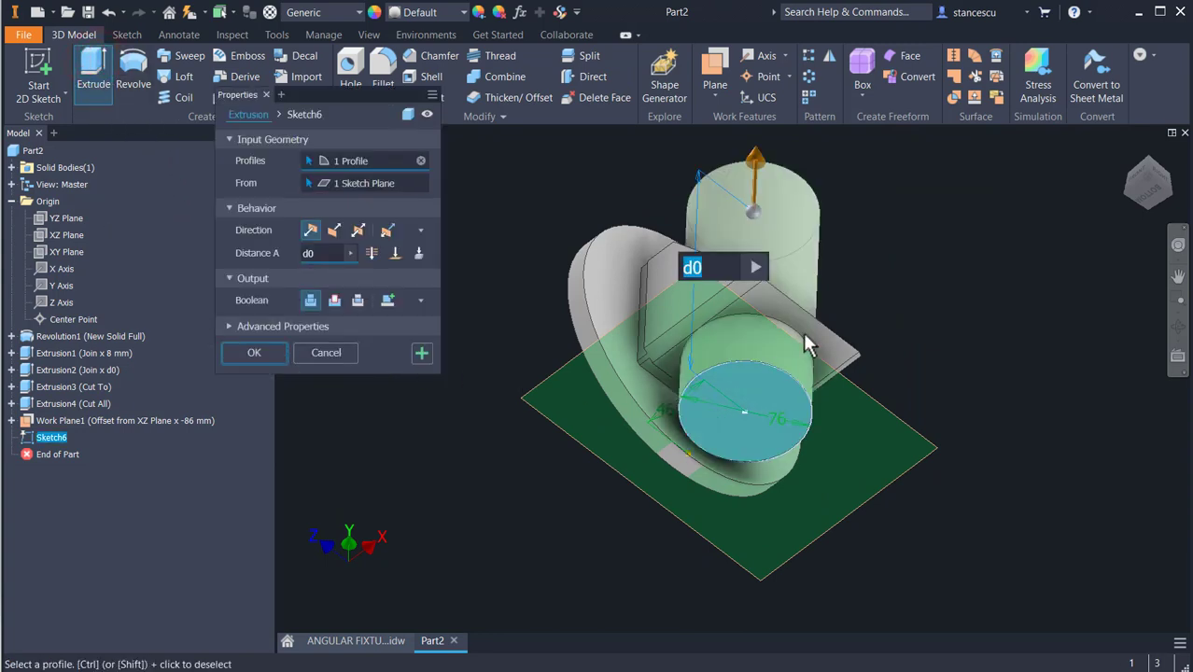
{"action": "left_click", "coordinate": [417, 253]}
{"action": "mouse_move", "coordinate": [466, 451]}
{"action": "middle_mouse_down", "text": "shift"}
{"action": "mouse_move", "coordinate": [463, 528]}
{"action": "mouse_move", "coordinate": [484, 455]}
{"action": "middle_mouse_up", "text": "shift"}
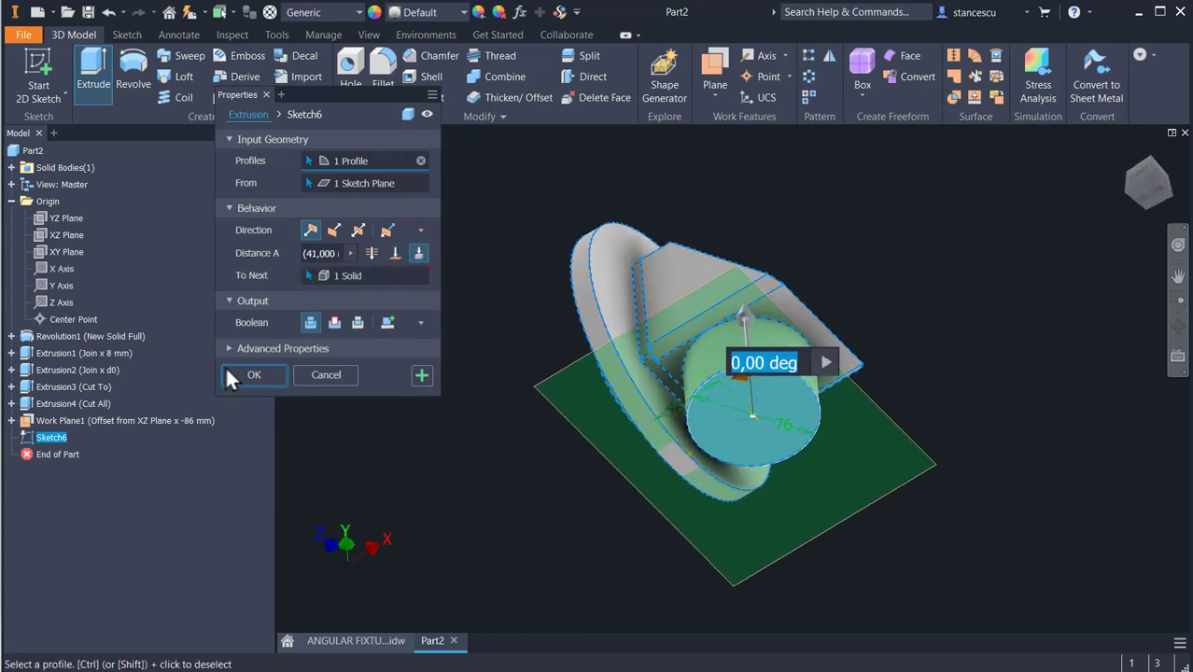
{"action": "left_click", "coordinate": [257, 374]}
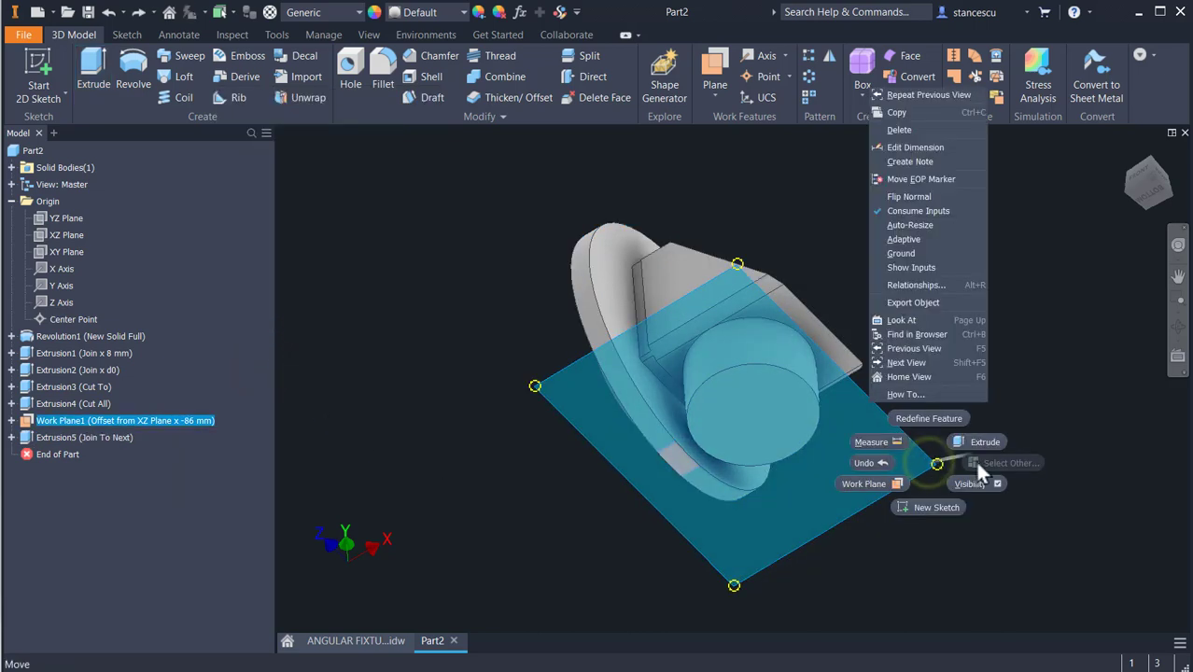
{"action": "left_click", "coordinate": [975, 482]}
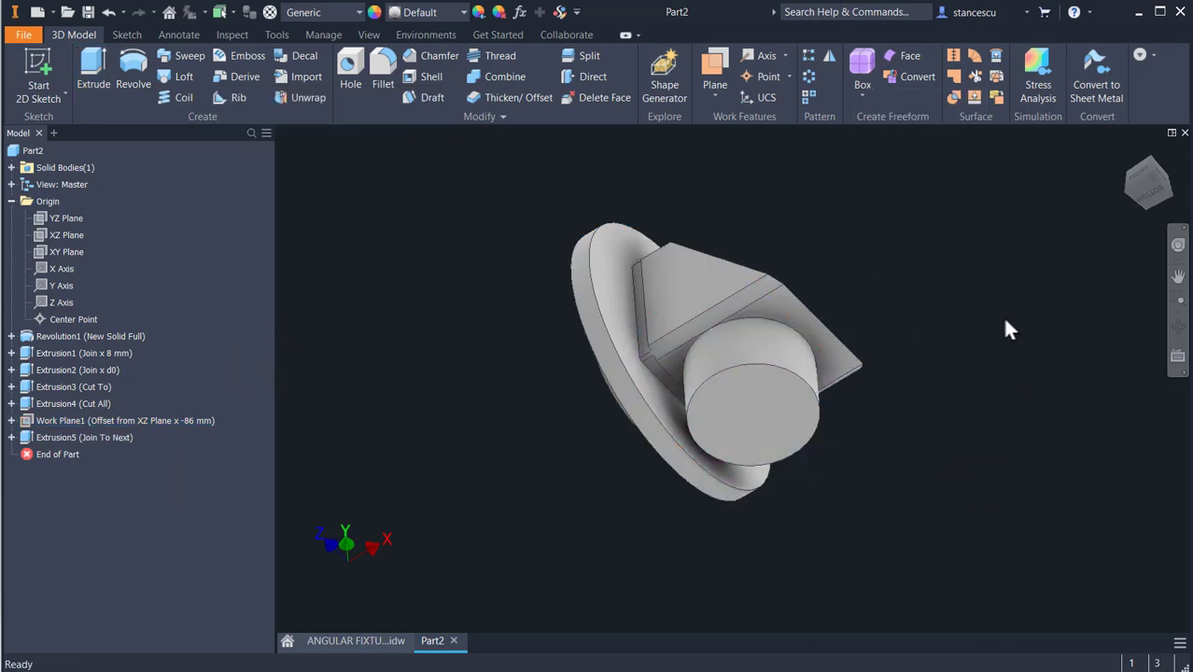
{"action": "key", "text": "F6"}
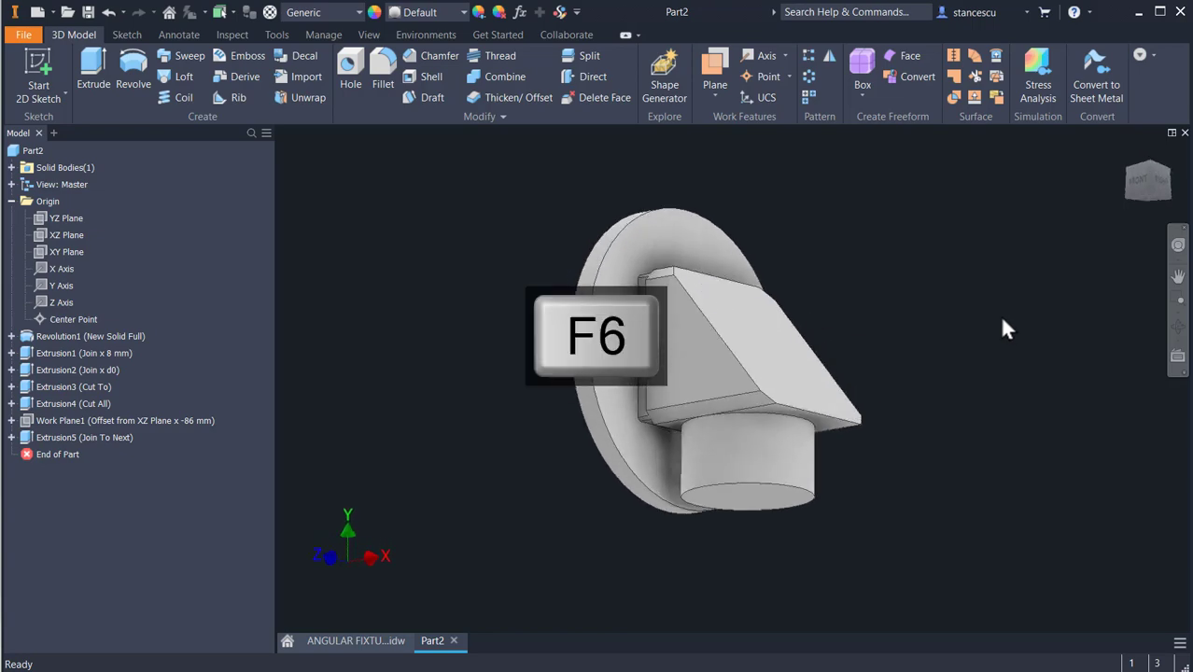
{"action": "left_click", "coordinate": [384, 643]}
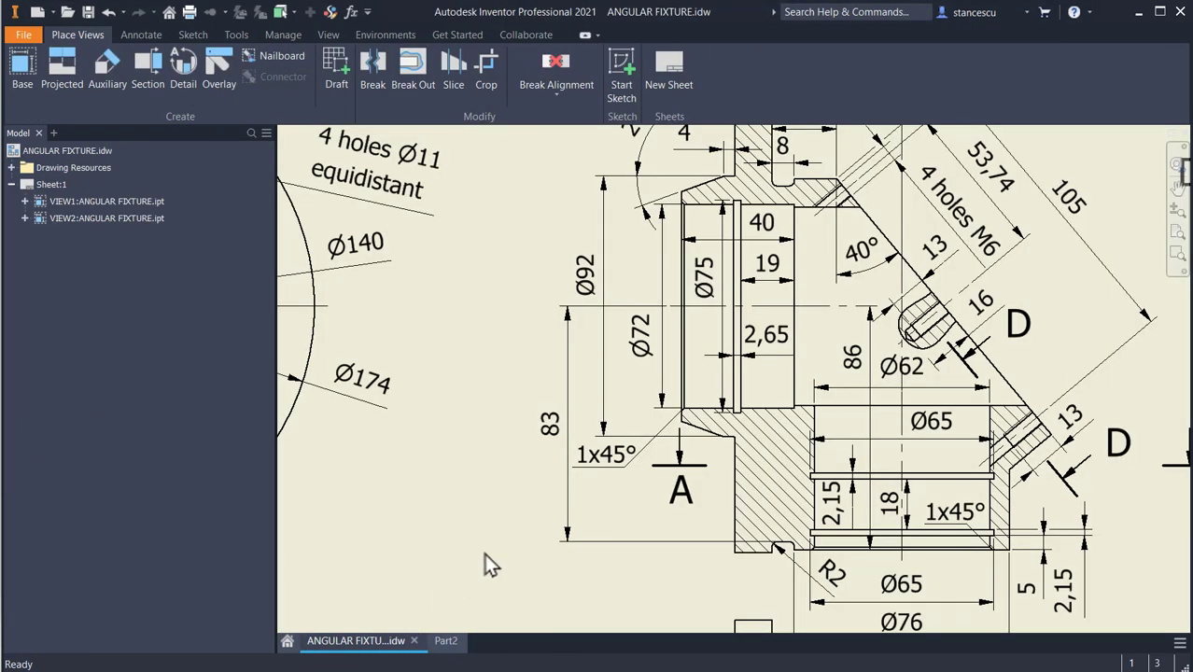
{"action": "scroll", "coordinate": [529, 561], "scroll_direction": "up", "scroll_amount": 3}
{"action": "mouse_move", "coordinate": [529, 561]}
{"action": "middle_mouse_down"}
{"action": "mouse_move", "coordinate": [551, 449]}
{"action": "mouse_move", "coordinate": [635, 262]}
{"action": "mouse_move", "coordinate": [832, 255]}
{"action": "mouse_move", "coordinate": [858, 208]}
{"action": "middle_mouse_up"}
{"action": "scroll", "coordinate": [710, 572], "scroll_direction": "down", "scroll_amount": 2}
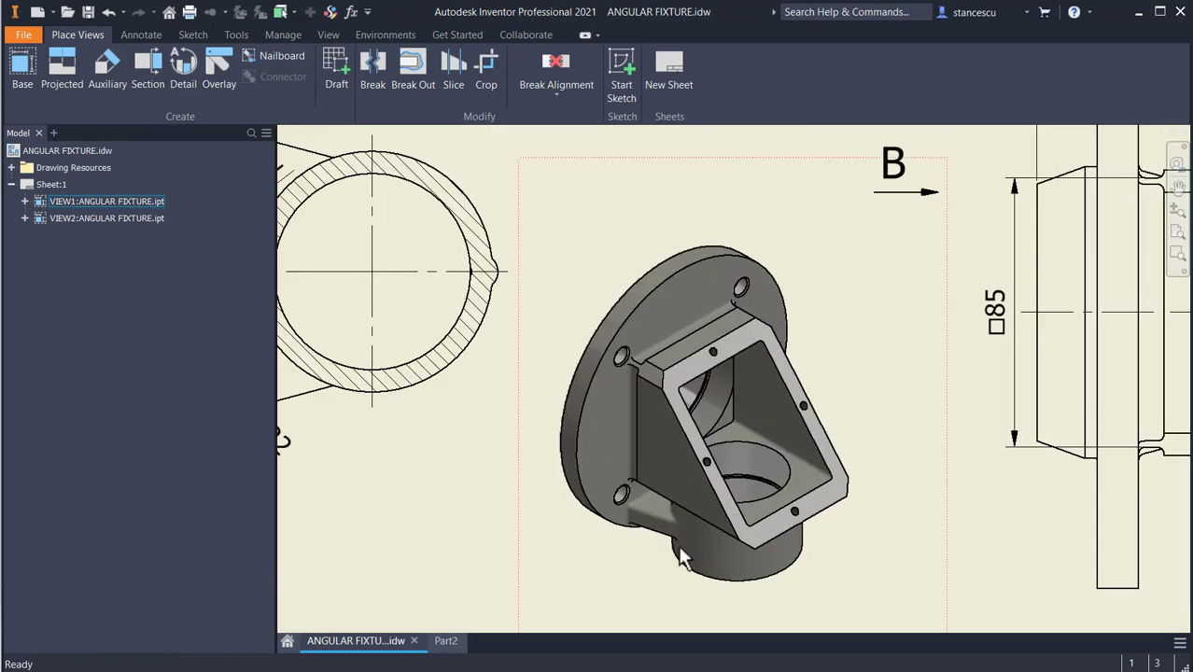
{"action": "scroll", "coordinate": [887, 387], "scroll_direction": "up", "scroll_amount": 3}
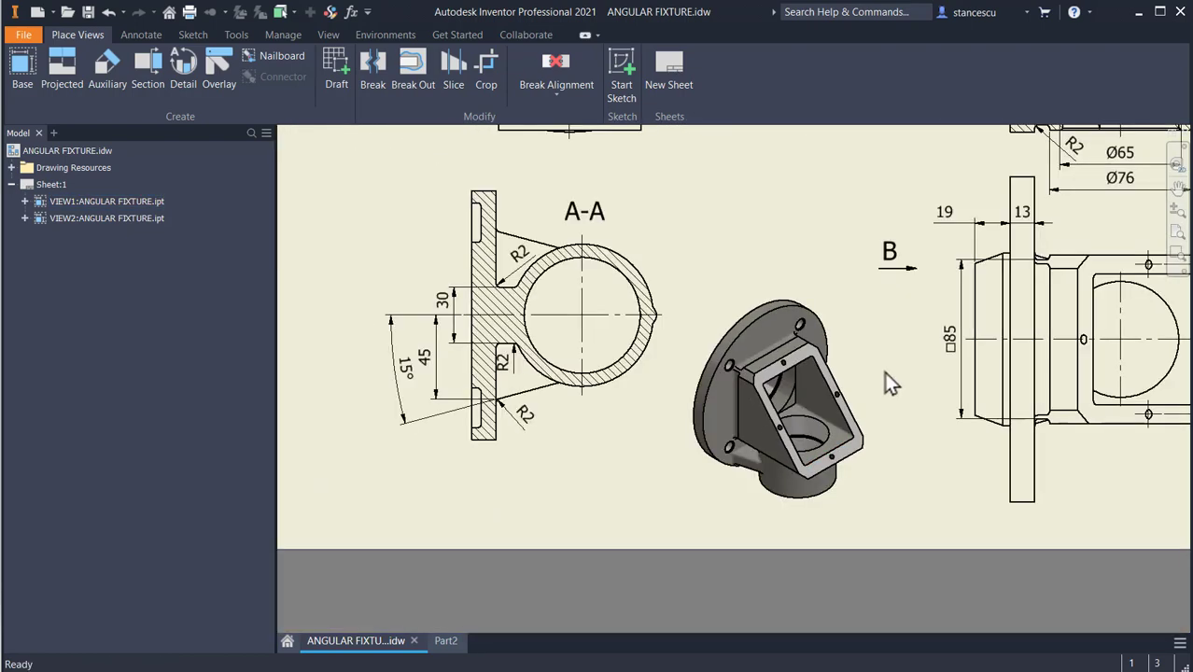
{"action": "mouse_move", "coordinate": [888, 381]}
{"action": "middle_mouse_down"}
{"action": "mouse_move", "coordinate": [858, 519]}
{"action": "mouse_move", "coordinate": [628, 496]}
{"action": "middle_mouse_up"}
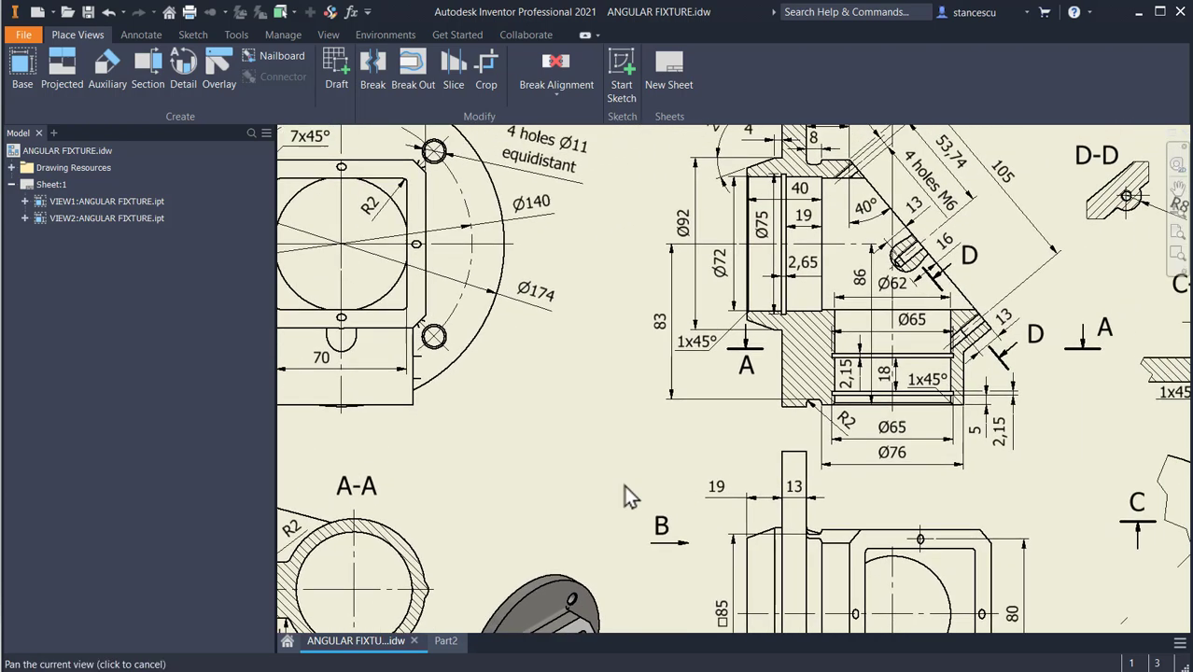
{"action": "scroll", "coordinate": [854, 448], "scroll_direction": "down", "scroll_amount": 2}
{"action": "middle_click_drag", "start_coordinate": [887, 163], "coordinate": [891, 298]}
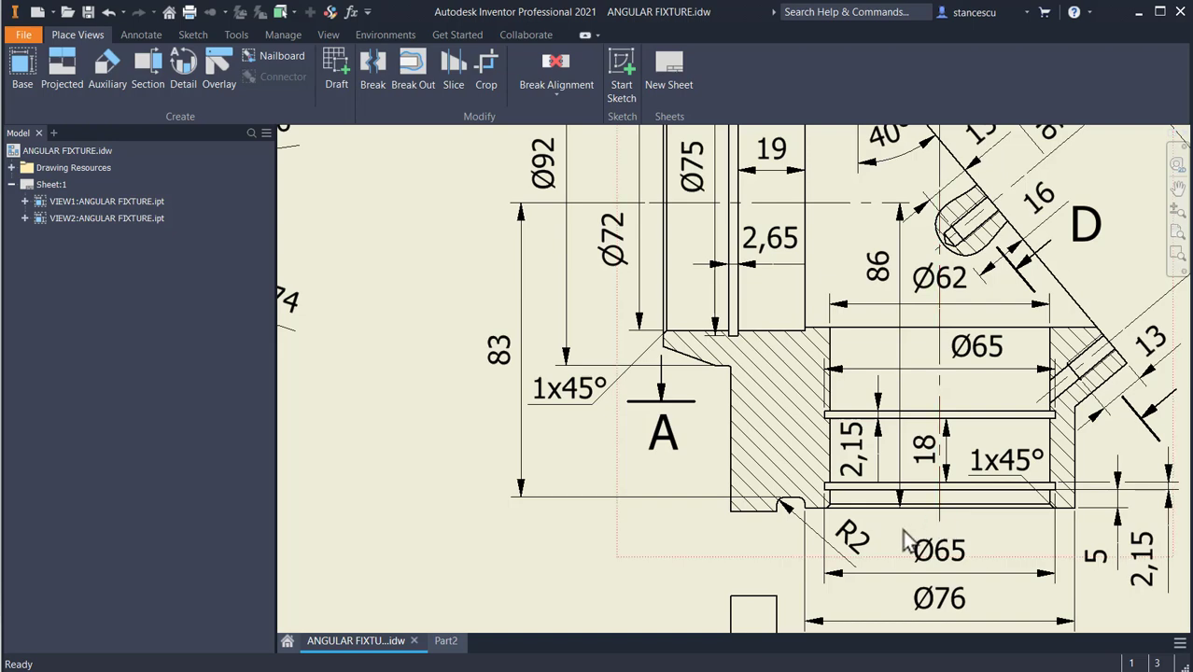
{"action": "mouse_move", "coordinate": [853, 519]}
{"action": "middle_mouse_down"}
{"action": "mouse_move", "coordinate": [847, 533]}
{"action": "mouse_move", "coordinate": [833, 406]}
{"action": "middle_mouse_up"}
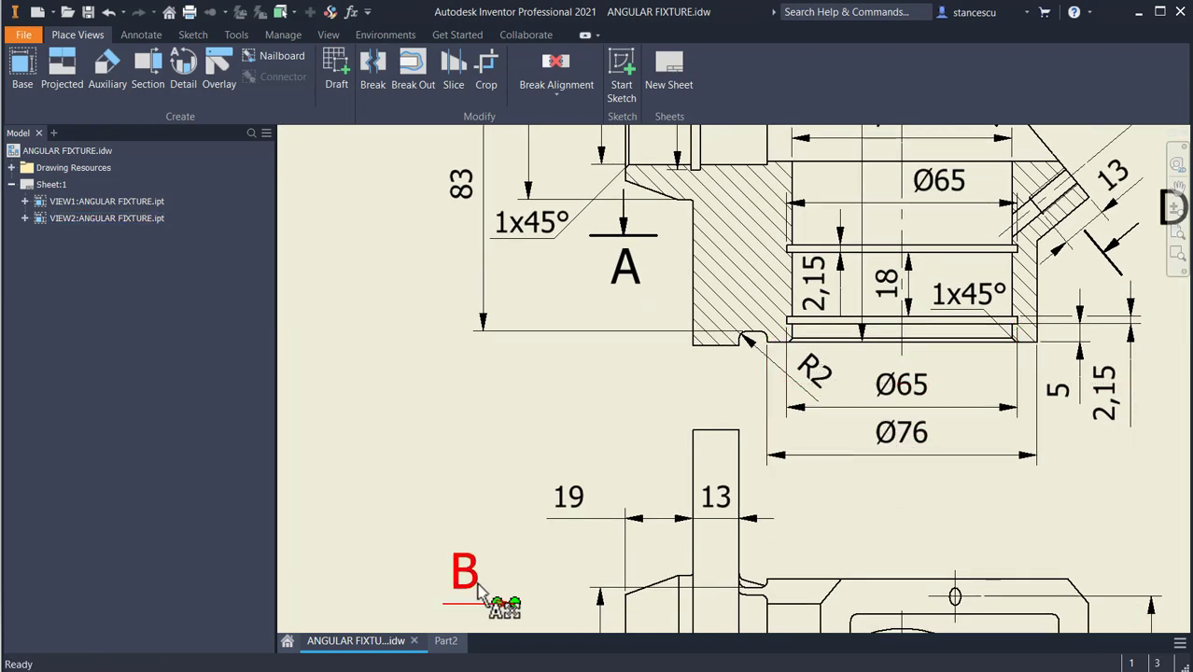
{"action": "left_click", "coordinate": [445, 642]}
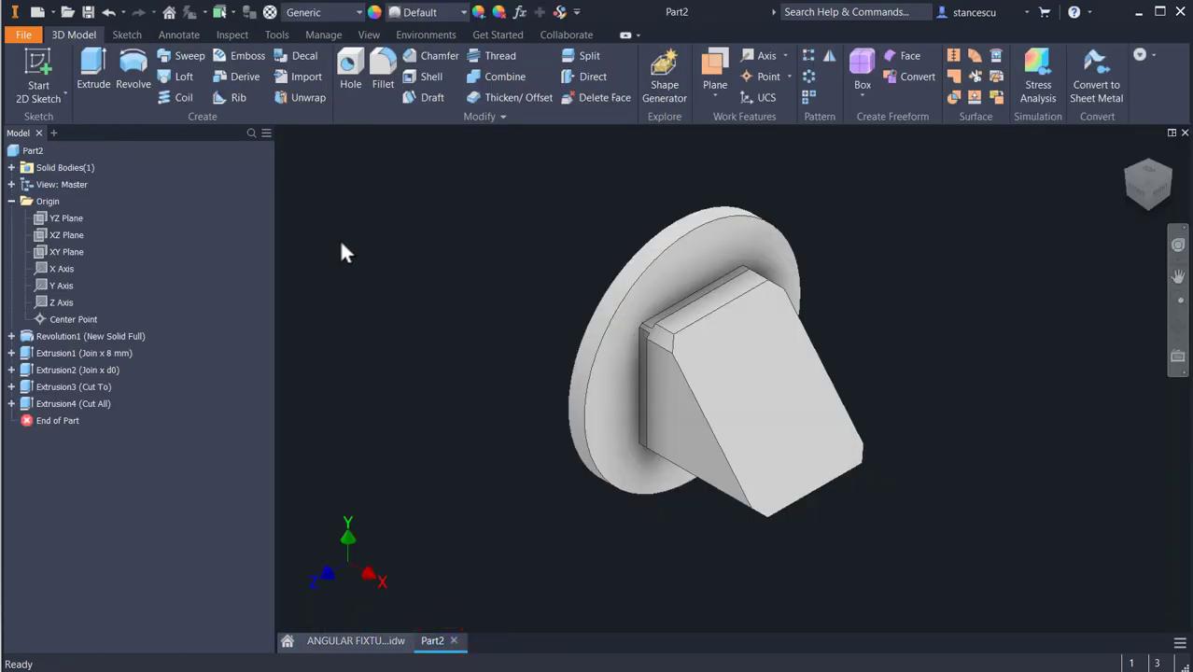
- Create Work Plane1 offset -86 mm below the XZ Plane, beneath the angled shaft
{"action": "left_click", "coordinate": [707, 82]}
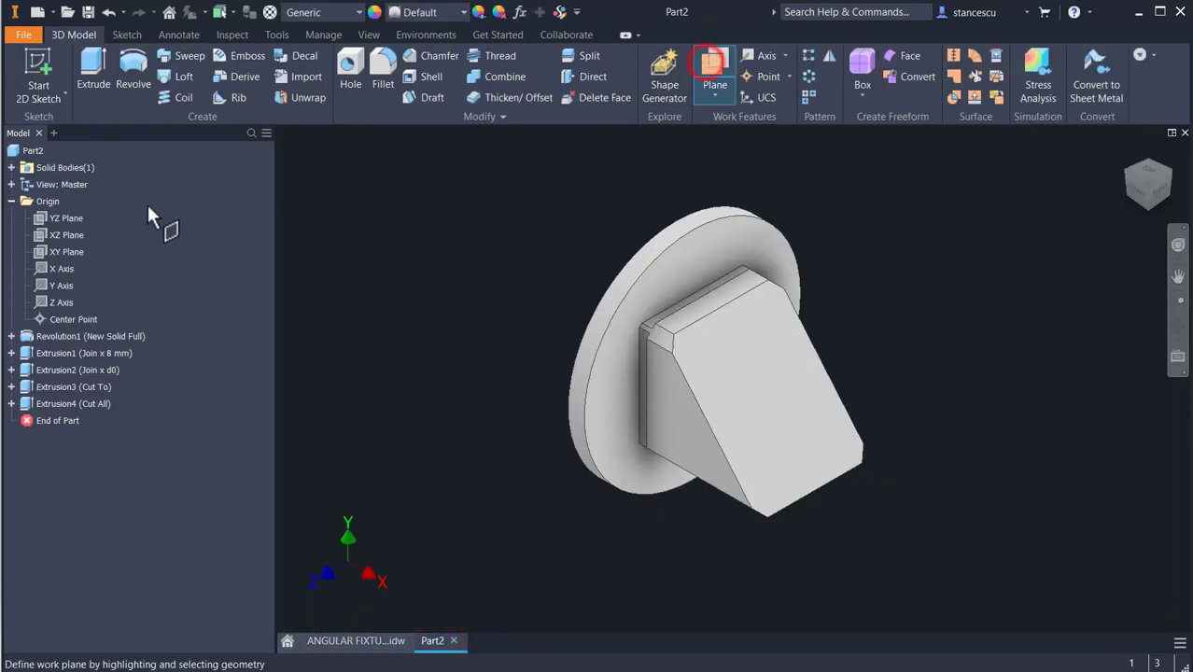
{"action": "left_click", "coordinate": [58, 238]}
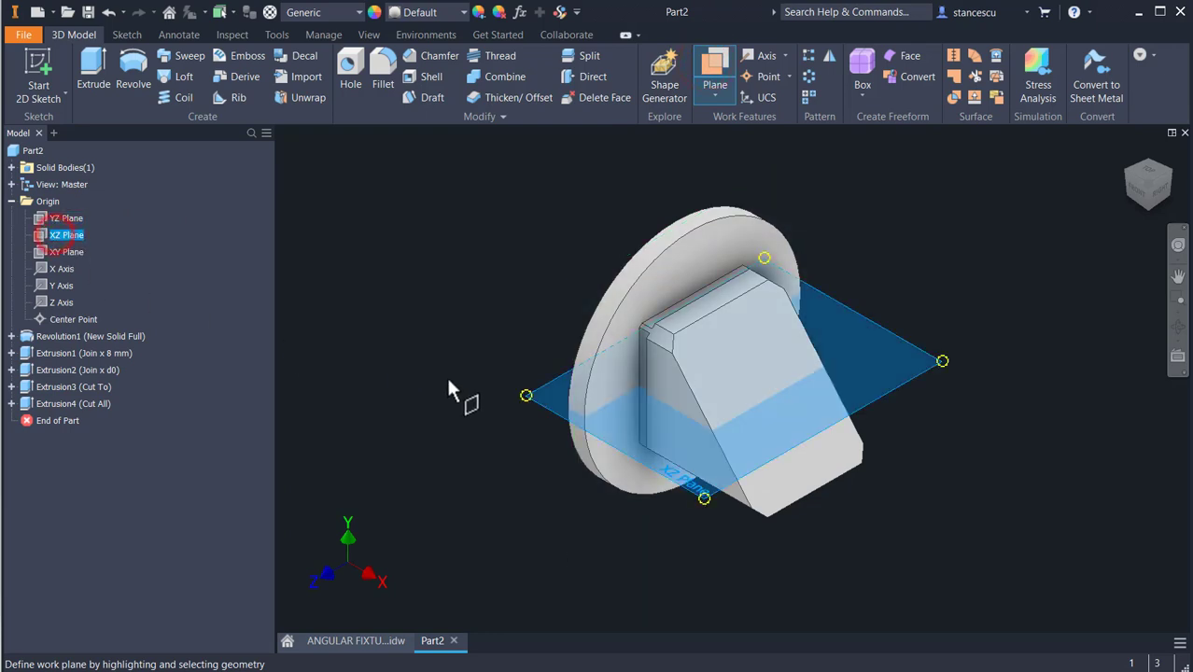
{"action": "left_click_drag", "start_coordinate": [551, 393], "coordinate": [535, 445]}
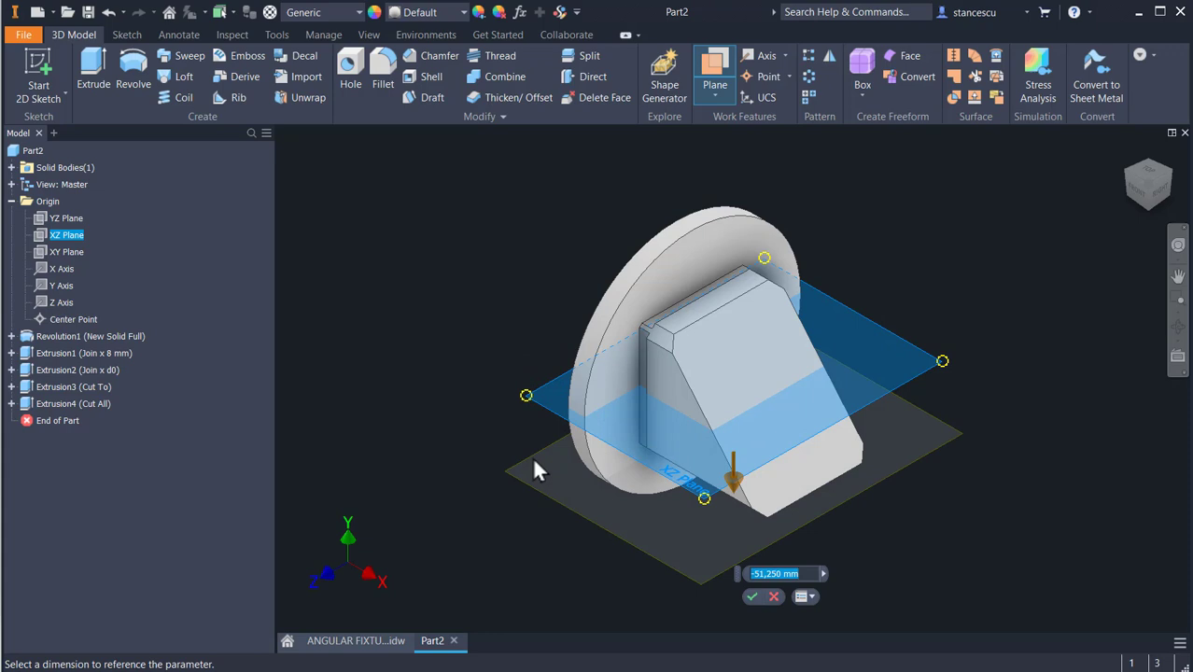
{"action": "key", "text": "BackSpace"}
{"action": "type", "text": "-86"}
{"action": "key", "text": "Return"}
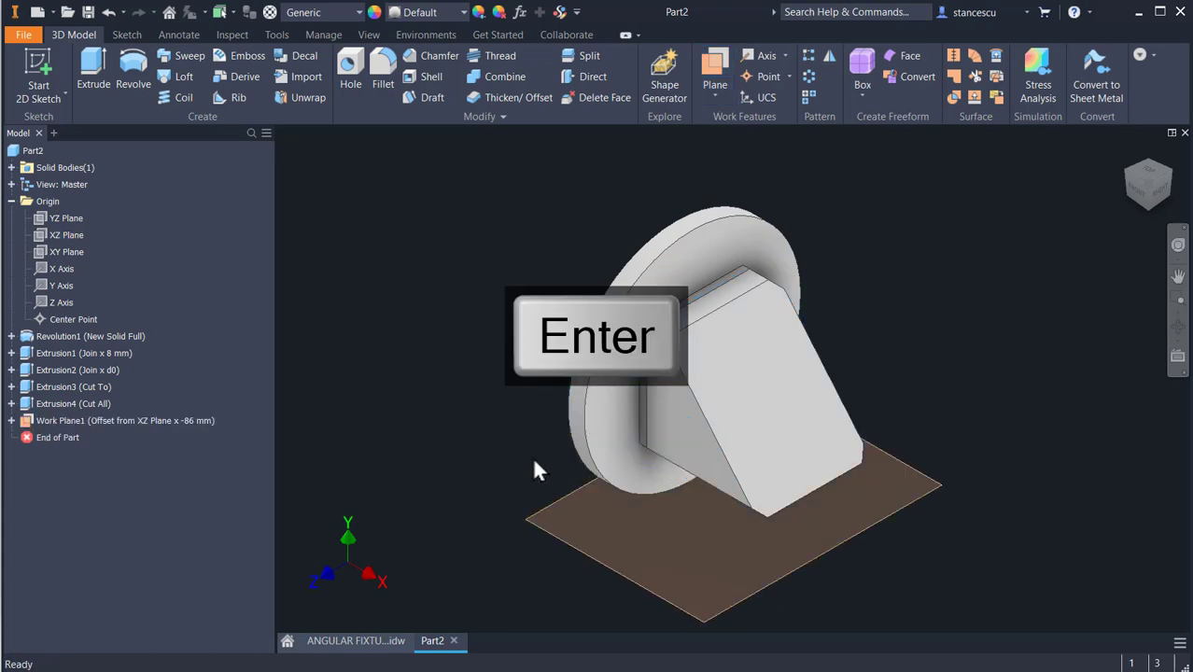
{"action": "middle_click_drag", "start_coordinate": [528, 467], "coordinate": [522, 381], "text": "shift"}
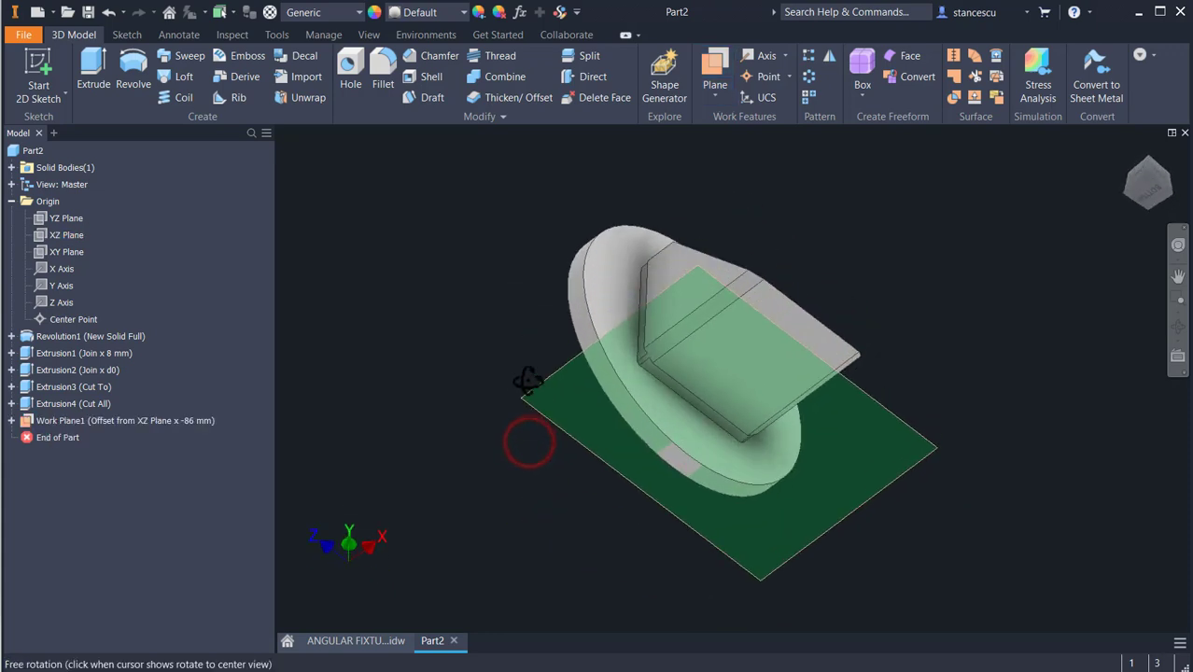
{"action": "left_click", "coordinate": [927, 445]}
- Start a sketch on Work Plane1 and draw a Ø76 circle right of the part
{"action": "left_click", "coordinate": [941, 416]}
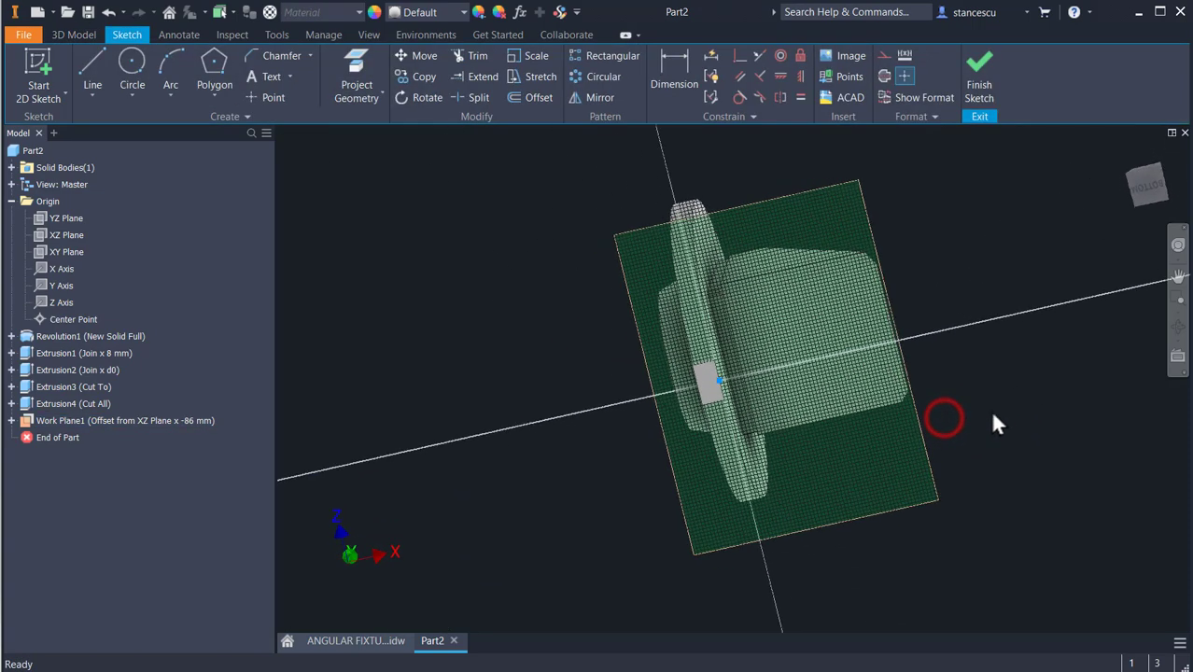
{"action": "left_click", "coordinate": [132, 70]}
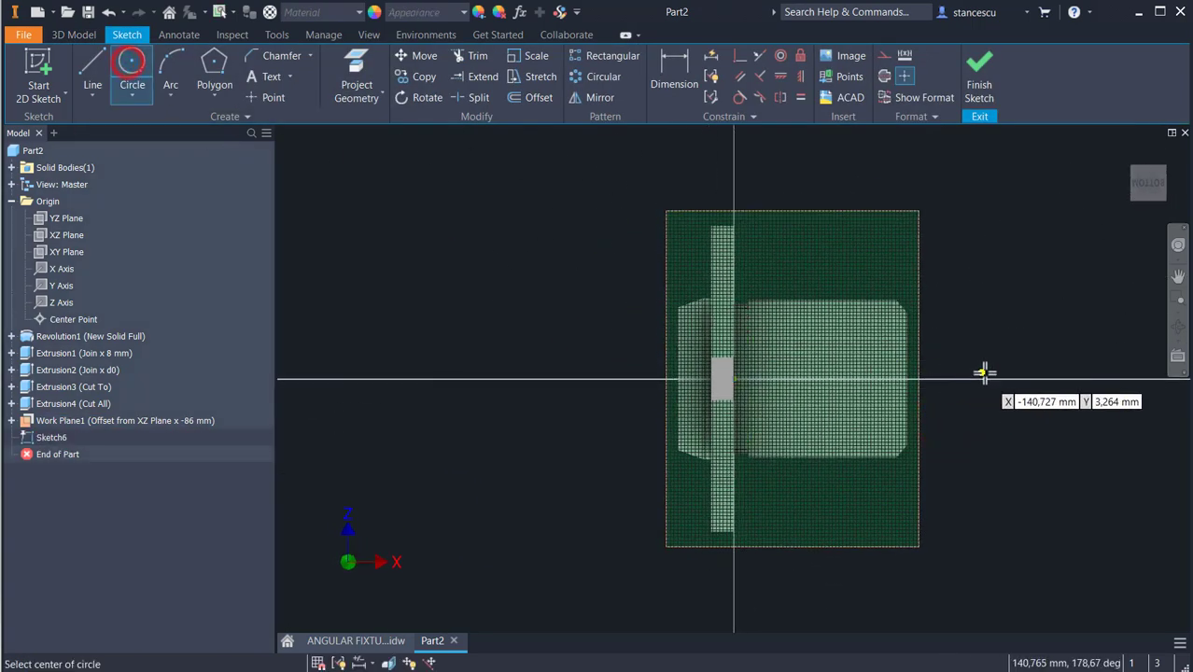
{"action": "left_click", "coordinate": [1014, 359]}
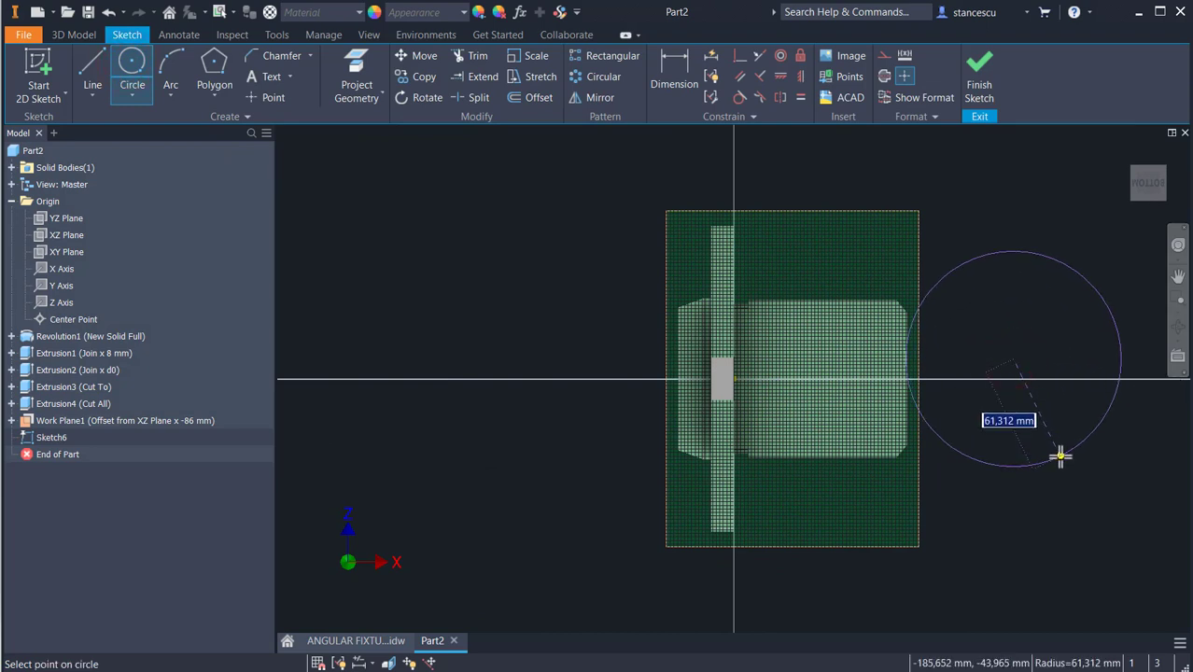
{"action": "right_click", "coordinate": [1061, 458]}
{"action": "left_click", "coordinate": [1046, 584]}
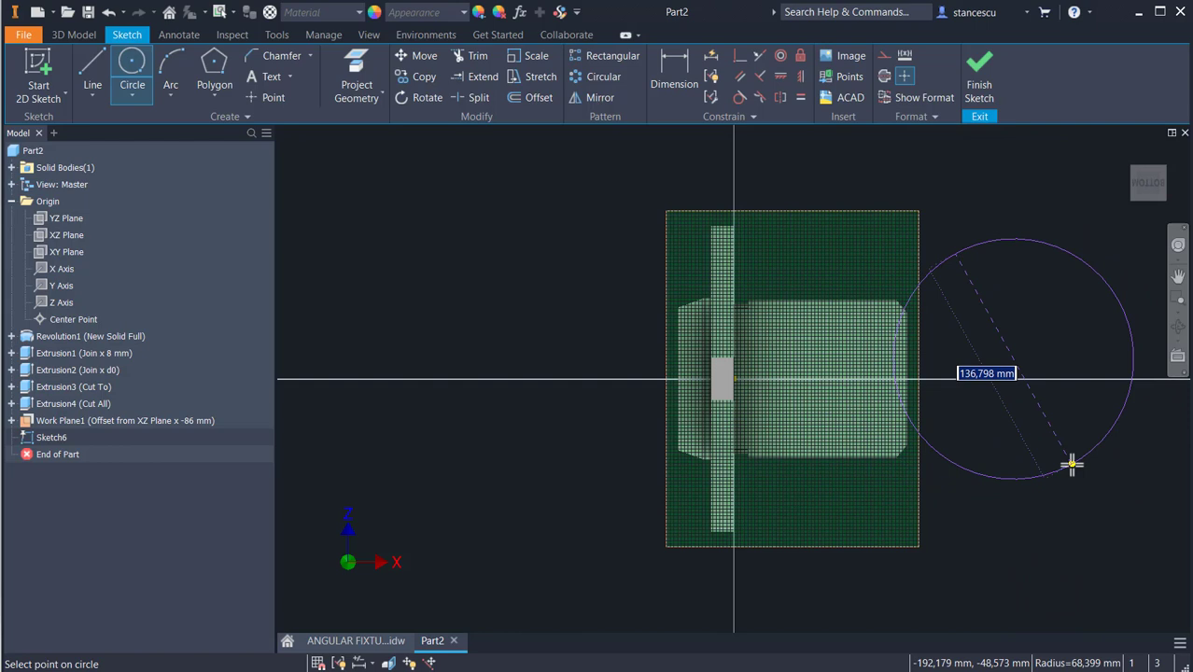
{"action": "type", "text": "76"}
{"action": "key", "text": "Return"}
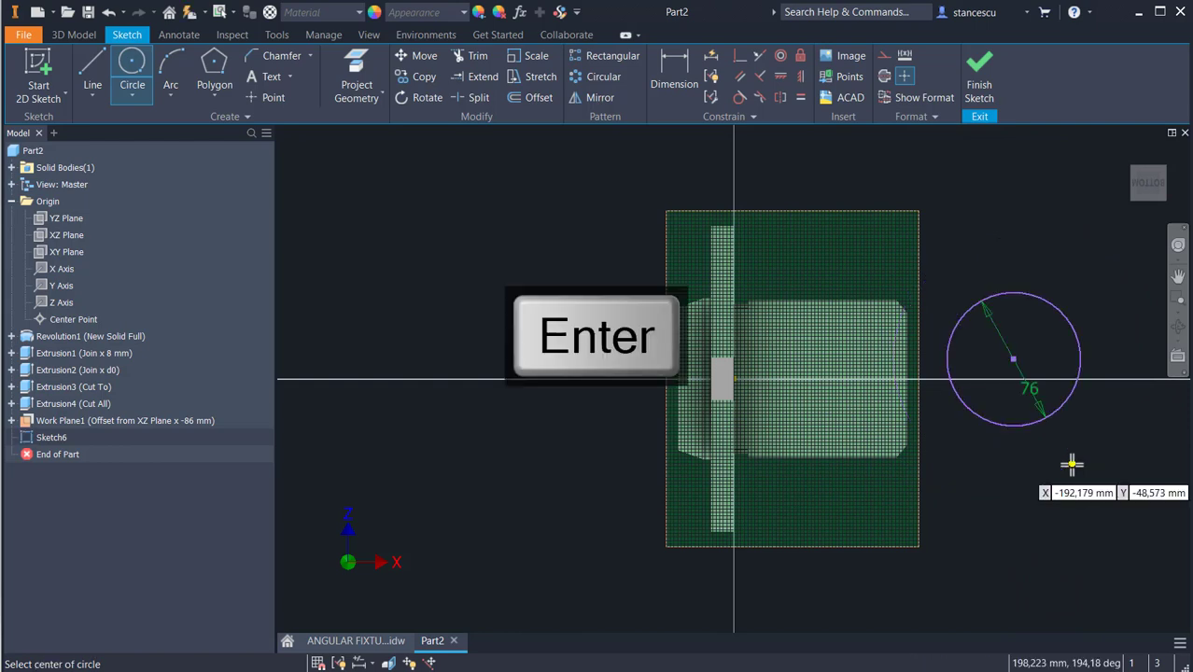
- Constrain the circle centre horizontally level with the origin
{"action": "left_click", "coordinate": [781, 74]}
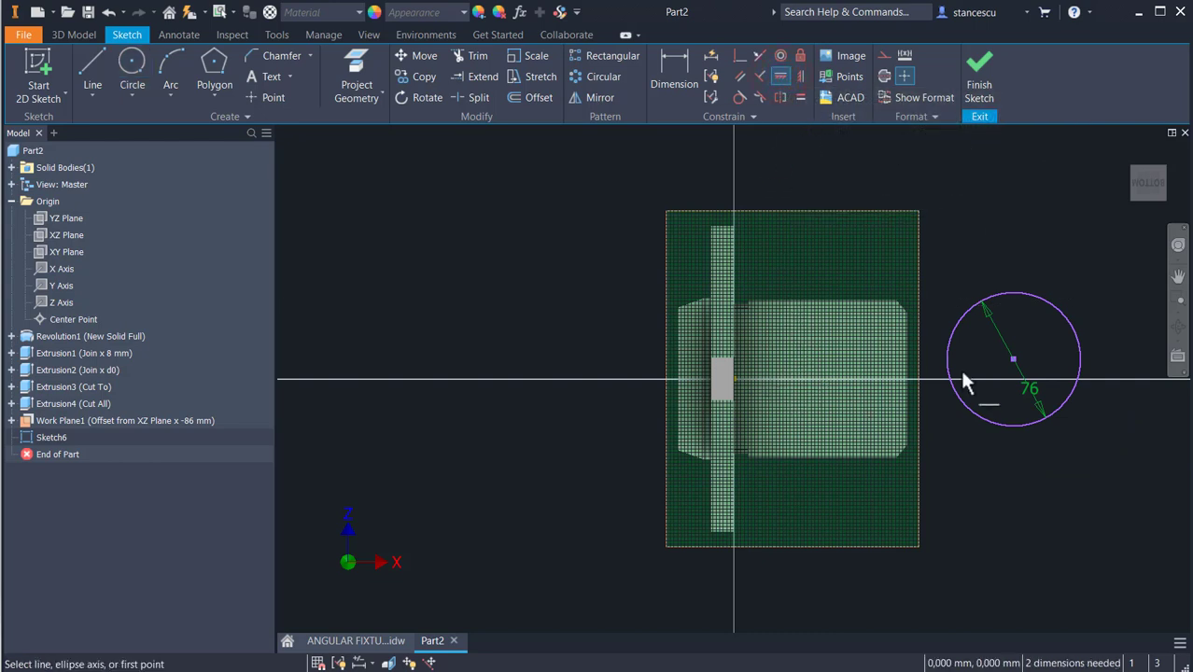
{"action": "left_click", "coordinate": [1013, 359]}
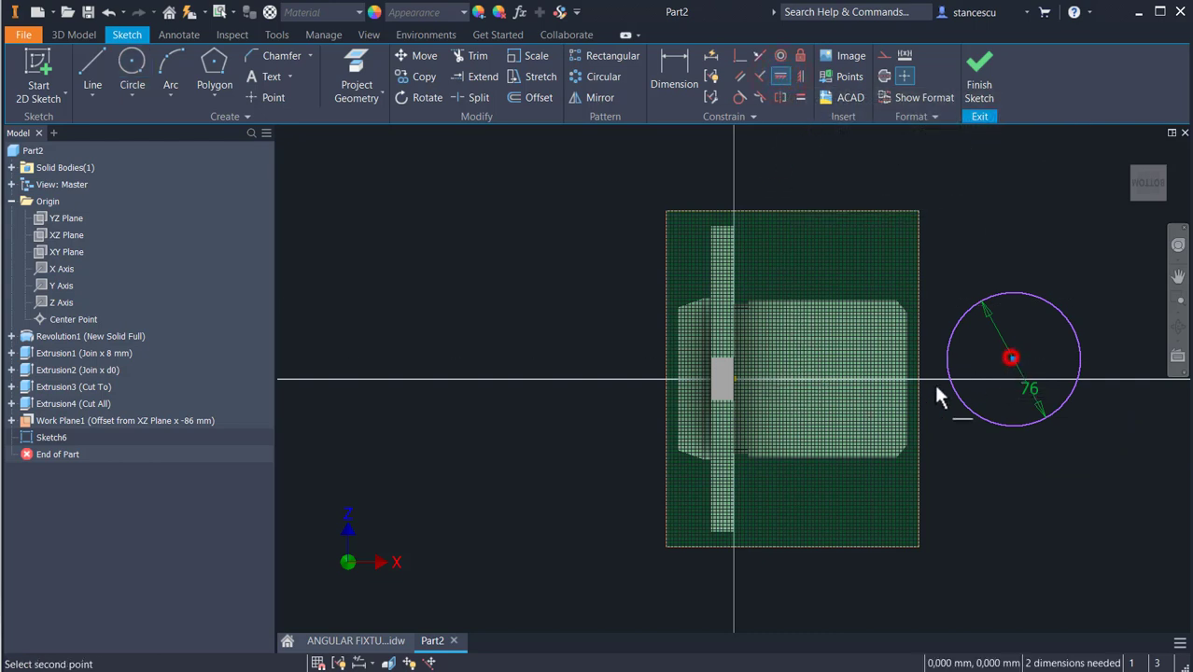
{"action": "left_click", "coordinate": [735, 379]}
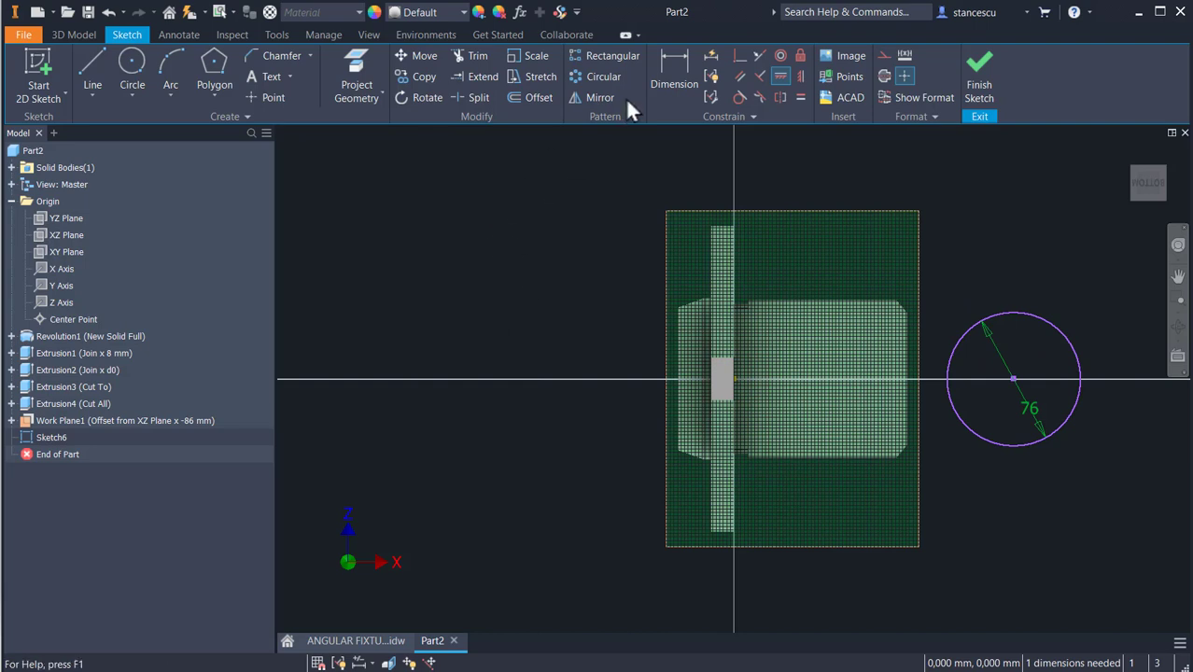
- Dimension the circle centre 46 mm from the vertical axis and finish the sketch
{"action": "left_click", "coordinate": [667, 69]}
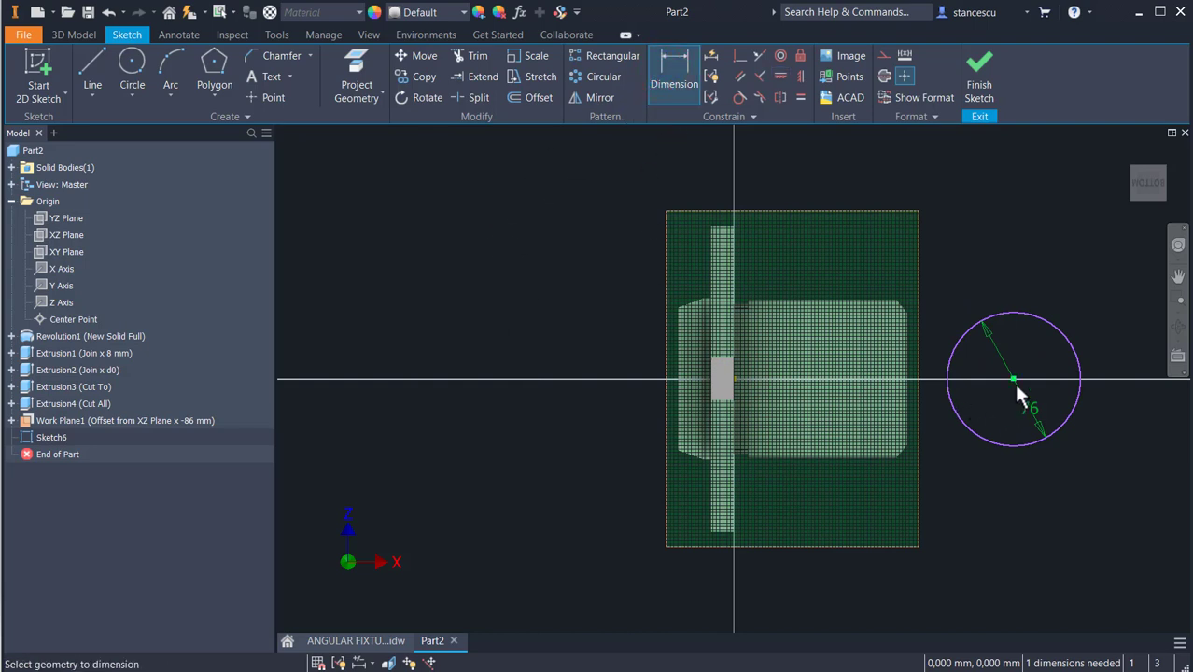
{"action": "left_click", "coordinate": [1014, 379]}
{"action": "left_click", "coordinate": [734, 375]}
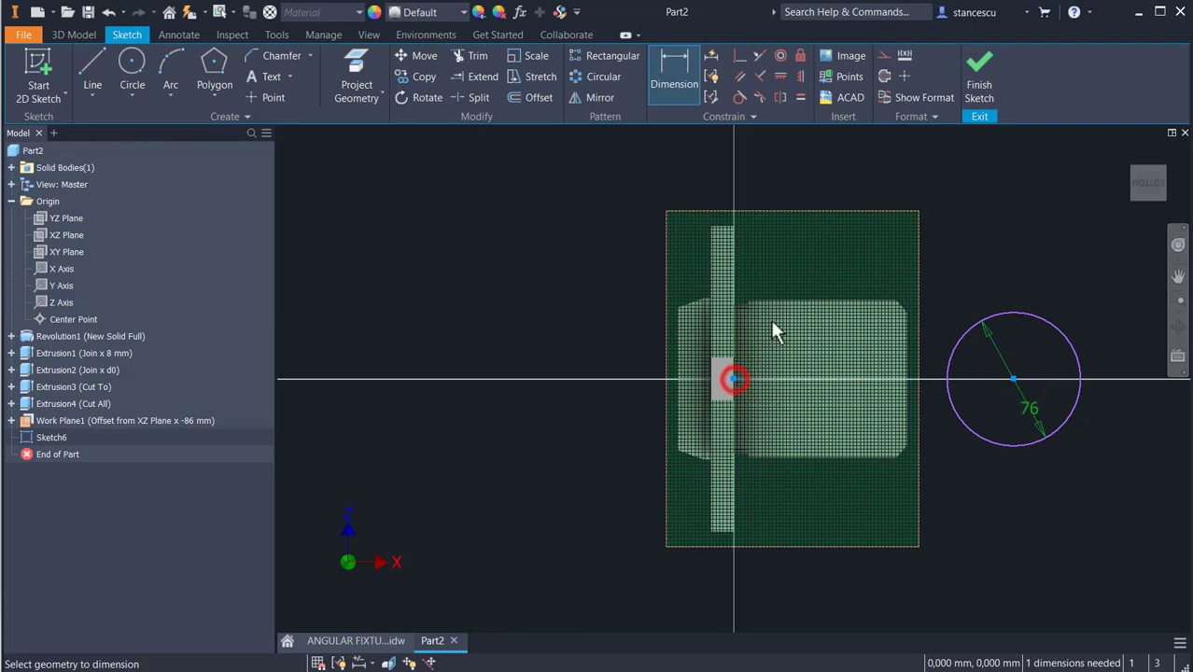
{"action": "left_click", "coordinate": [822, 180]}
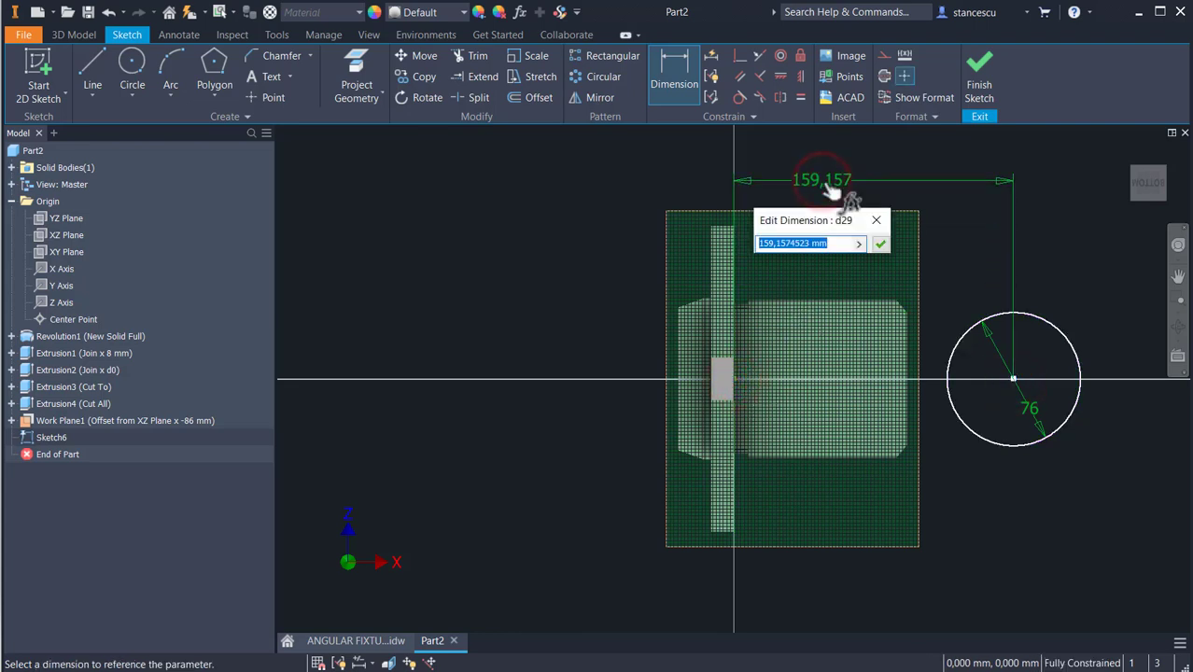
{"action": "type", "text": "46"}
{"action": "key", "text": "Return"}
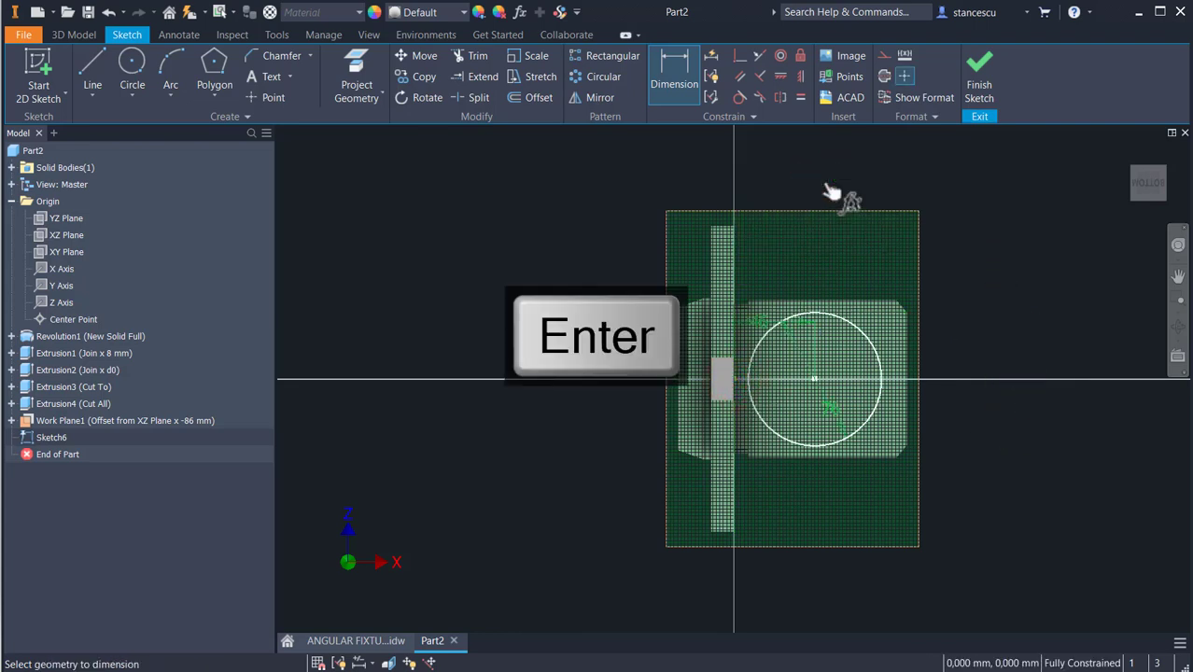
{"action": "left_click", "coordinate": [980, 84]}
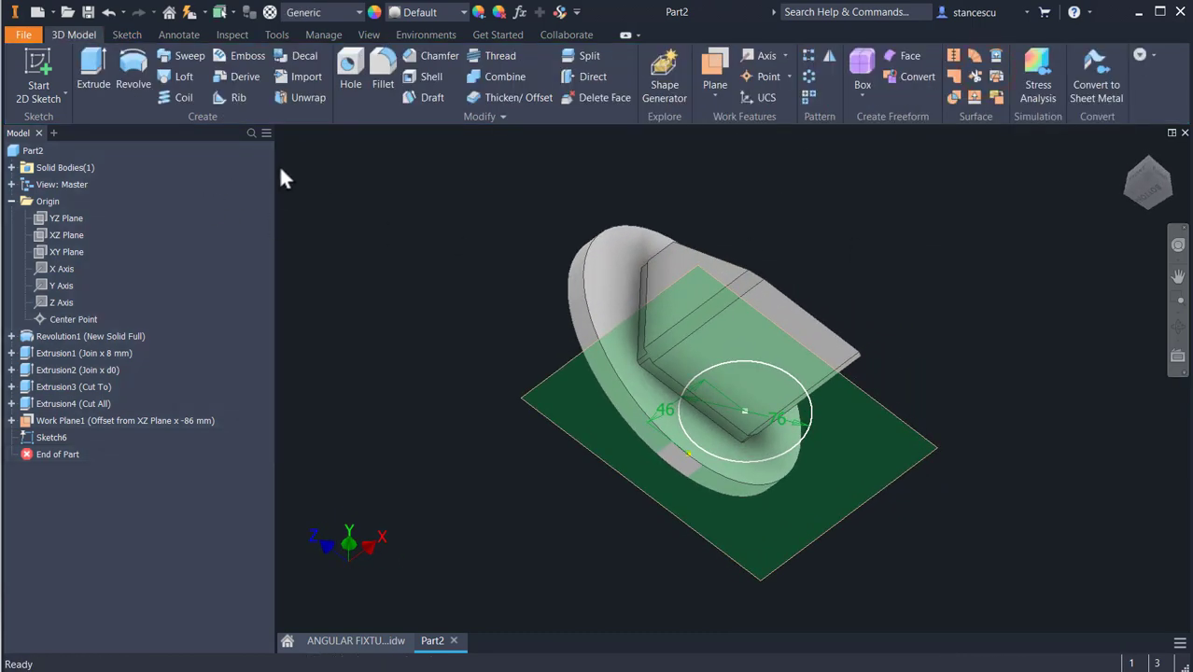
- Extrude the Ø76 circle To Next, joining it to the angled shaft
{"action": "left_click", "coordinate": [94, 77]}
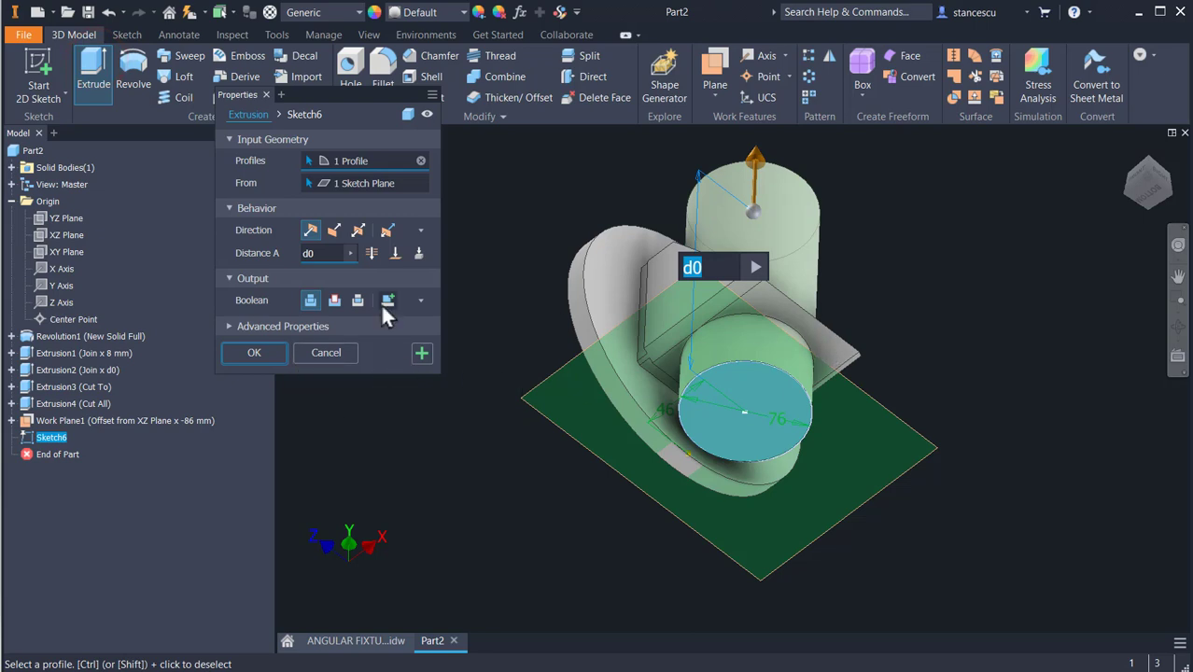
{"action": "left_click", "coordinate": [417, 253]}
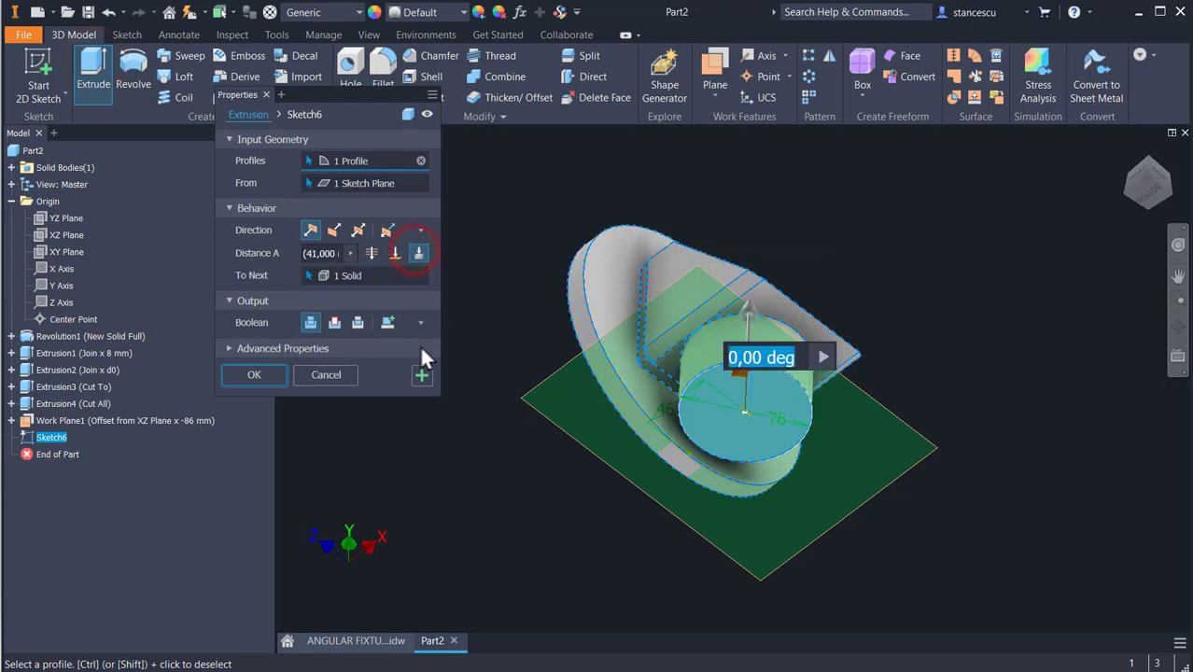
{"action": "mouse_move", "coordinate": [466, 451]}
{"action": "middle_mouse_down", "text": "shift"}
{"action": "mouse_move", "coordinate": [466, 525]}
{"action": "mouse_move", "coordinate": [485, 454]}
{"action": "middle_mouse_up", "text": "shift"}
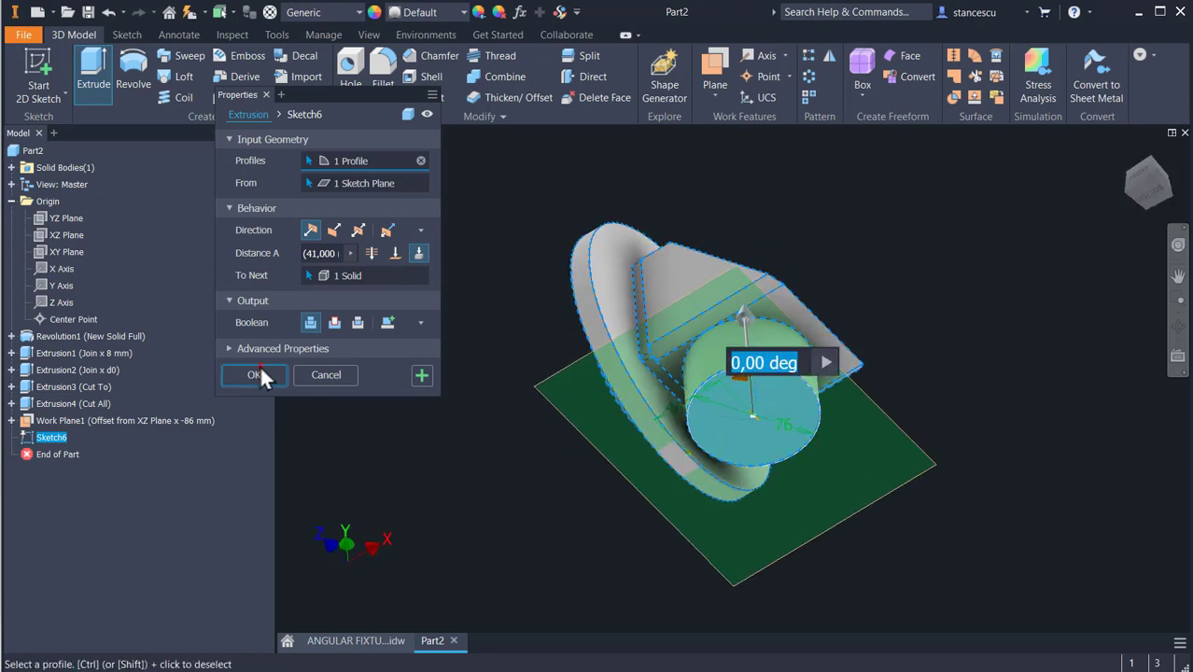
{"action": "left_click", "coordinate": [261, 372]}
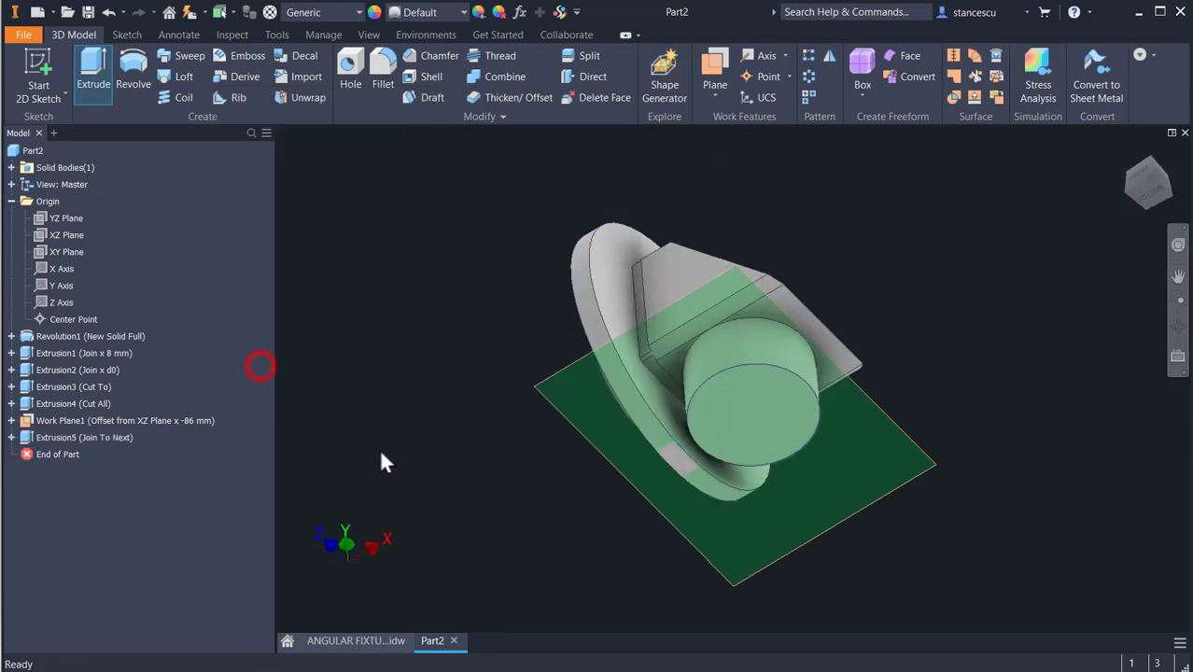
- Hide Work Plane1, restore the home view, then switch to the ANGULAR FIXTURE drawing
{"action": "left_click", "coordinate": [932, 470]}
{"action": "right_click", "coordinate": [937, 464]}
{"action": "left_click", "coordinate": [967, 441]}
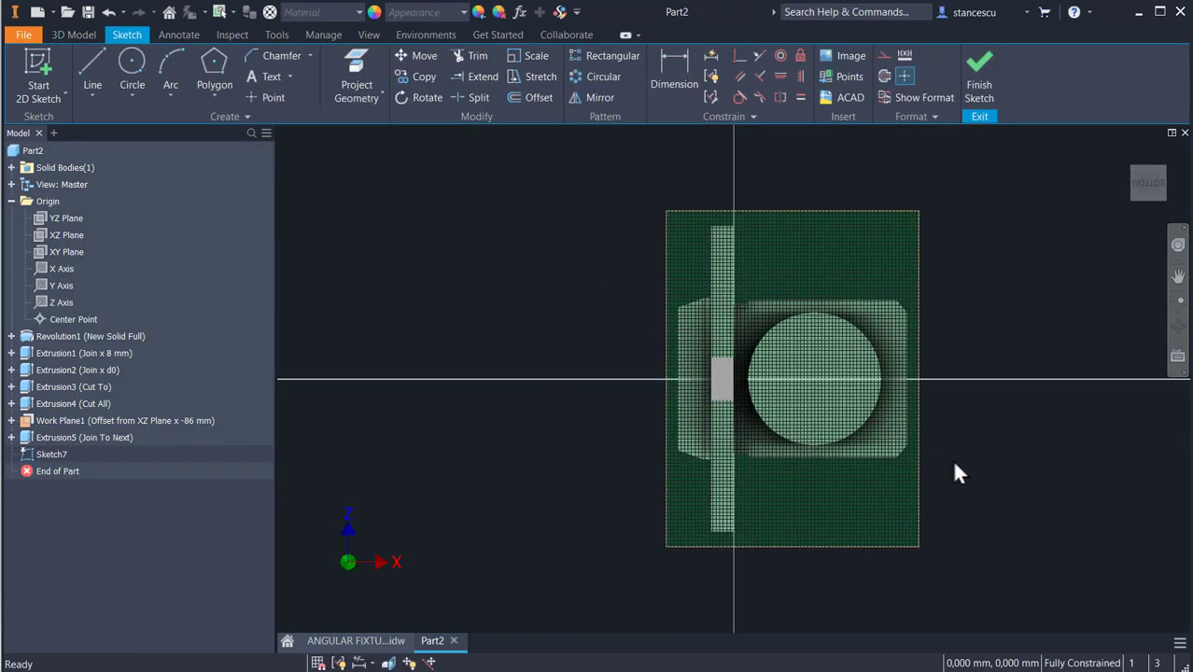
{"action": "key", "text": "ctrl+z"}
{"action": "key", "text": "F5"}
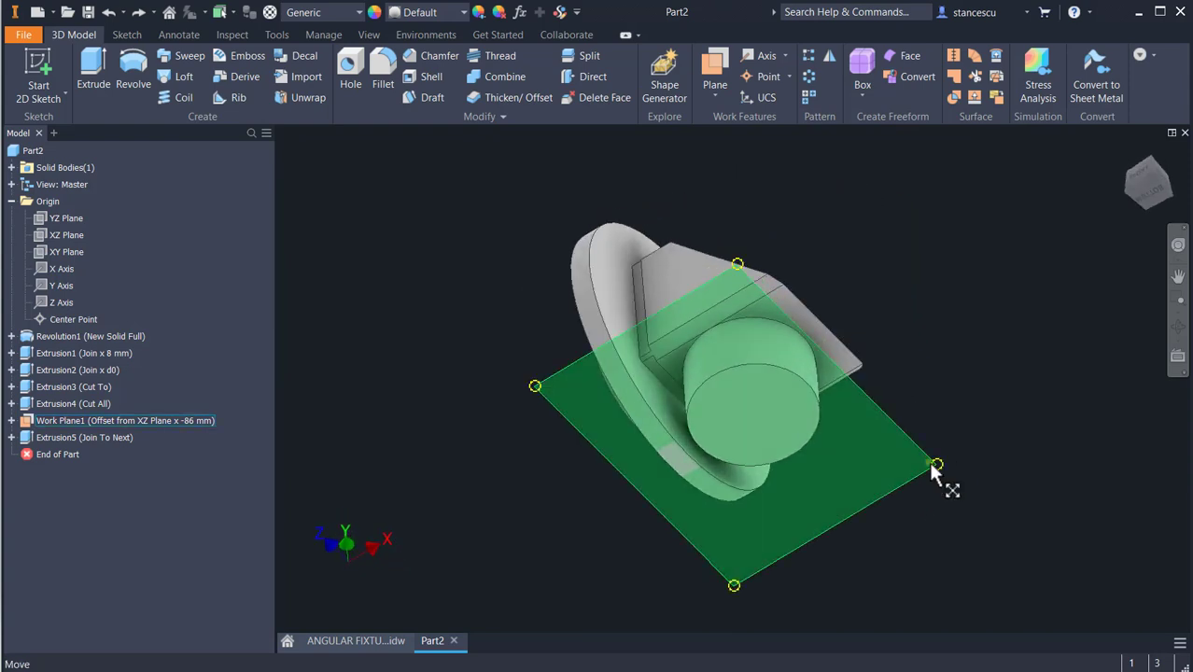
{"action": "right_click", "coordinate": [937, 464]}
{"action": "left_click", "coordinate": [975, 482]}
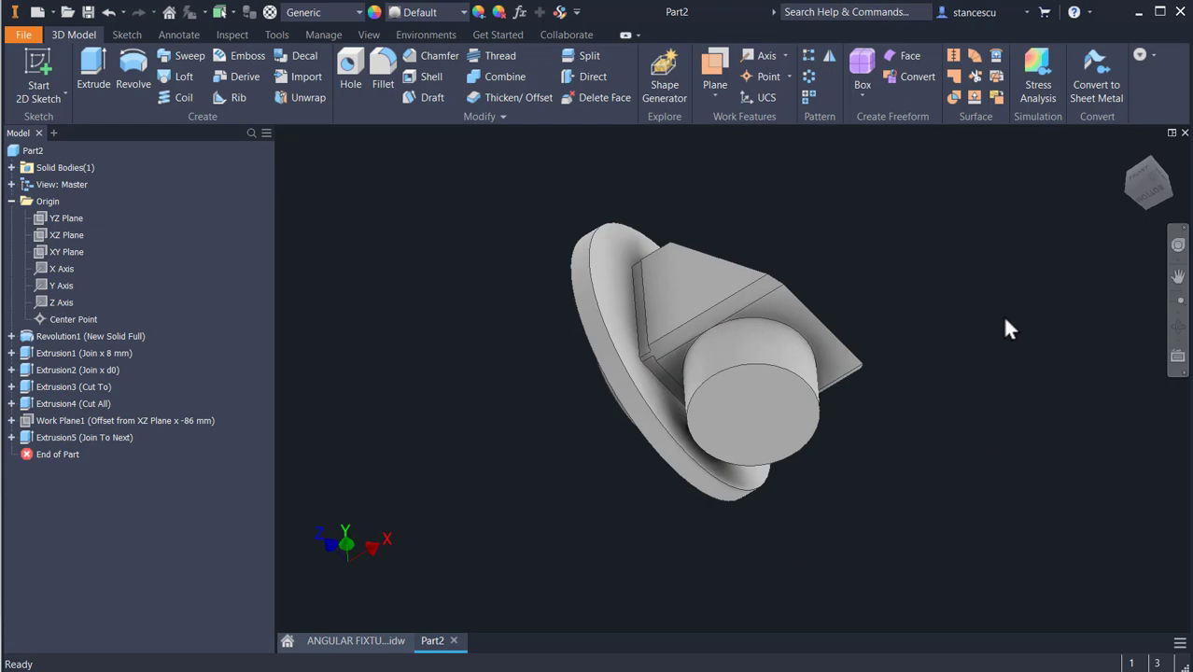
{"action": "key", "text": "F6"}
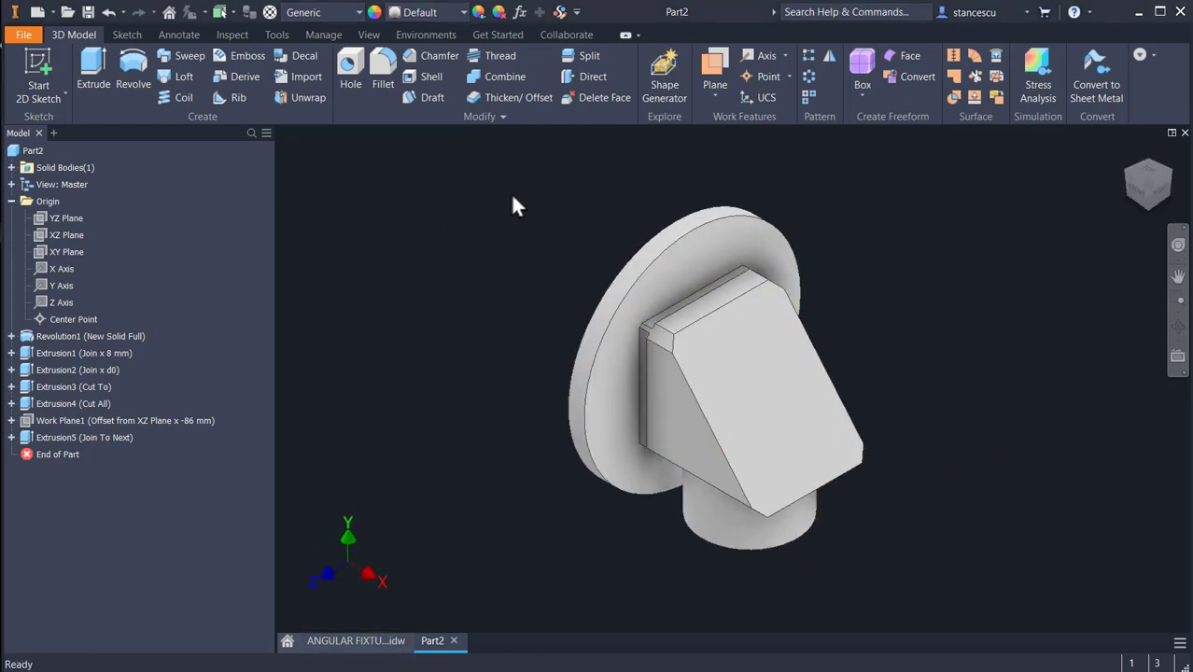
{"action": "left_click", "coordinate": [348, 642]}
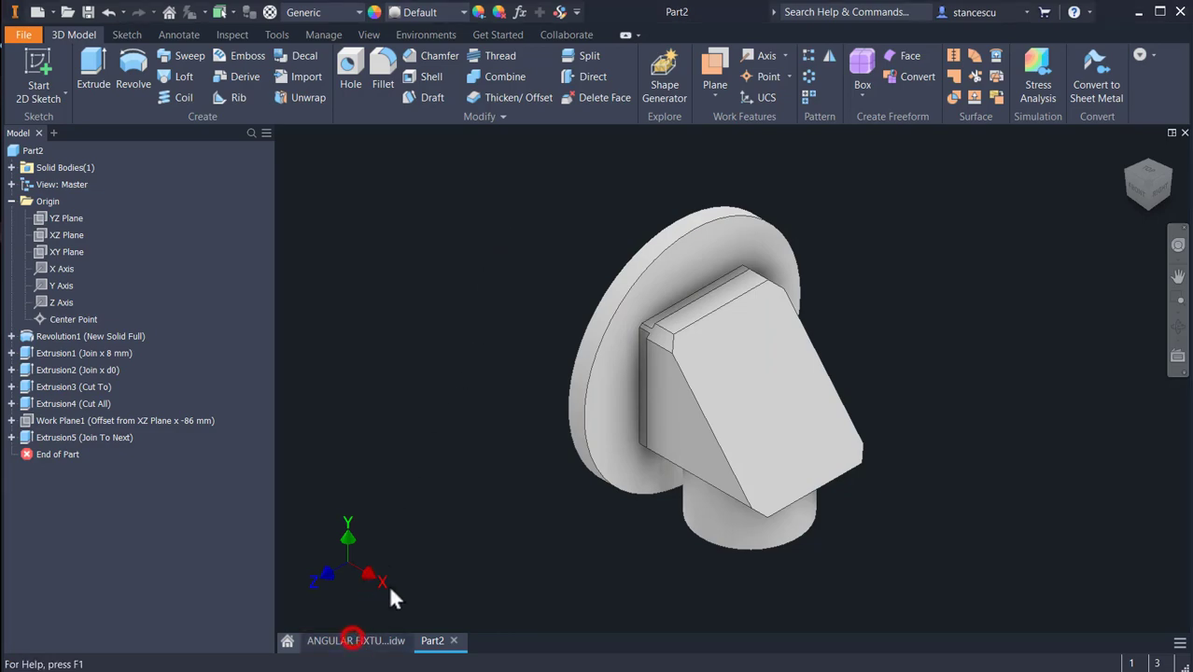
{"action": "scroll", "coordinate": [541, 355], "scroll_direction": "down", "scroll_amount": 5}
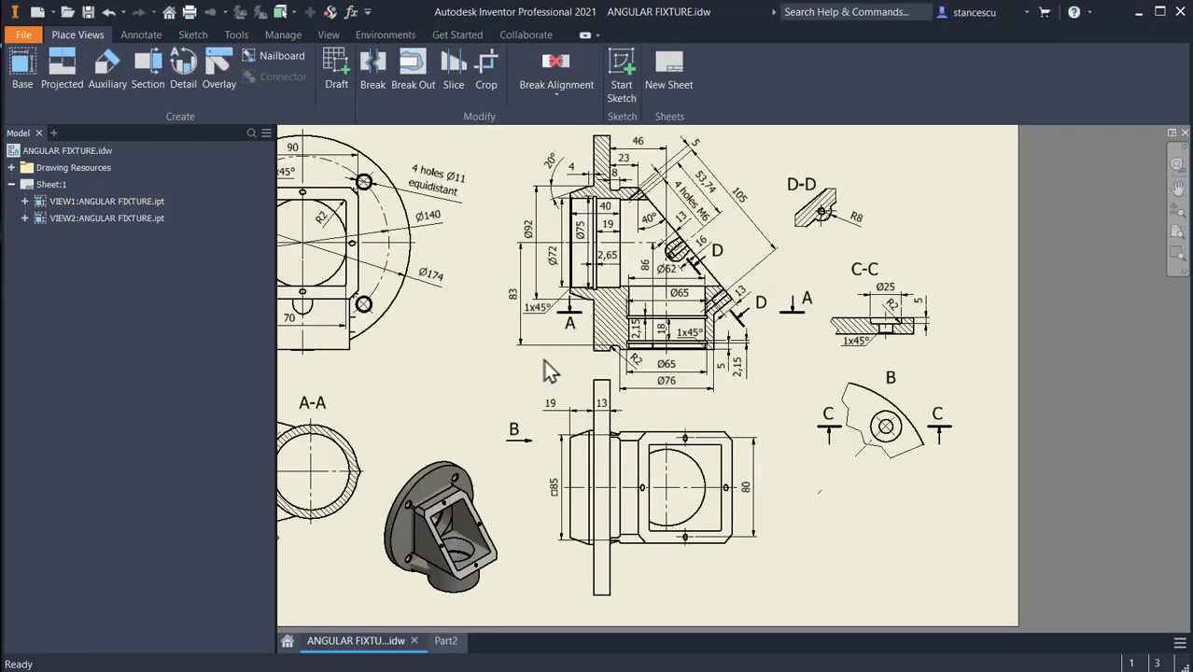
{"action": "mouse_move", "coordinate": [544, 360]}
{"action": "middle_mouse_down"}
{"action": "mouse_move", "coordinate": [812, 341]}
{"action": "mouse_move", "coordinate": [814, 310]}
{"action": "middle_mouse_up"}
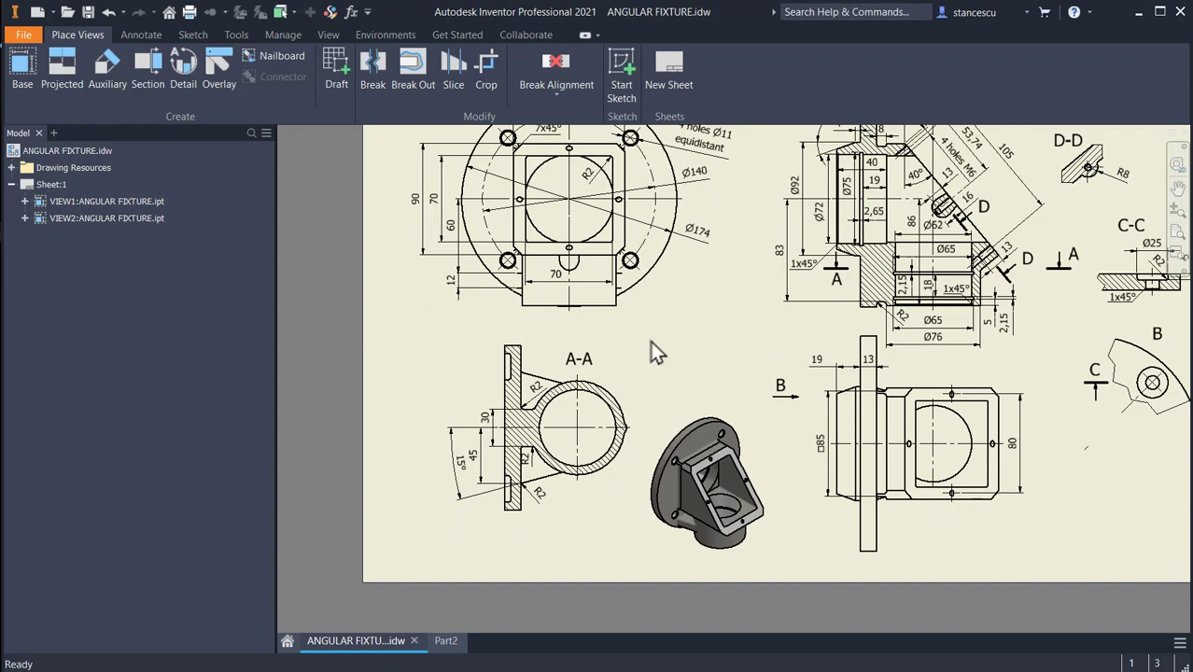
{"action": "scroll", "coordinate": [651, 341], "scroll_direction": "up", "scroll_amount": 3}
{"action": "middle_click_drag", "start_coordinate": [591, 388], "coordinate": [789, 299]}
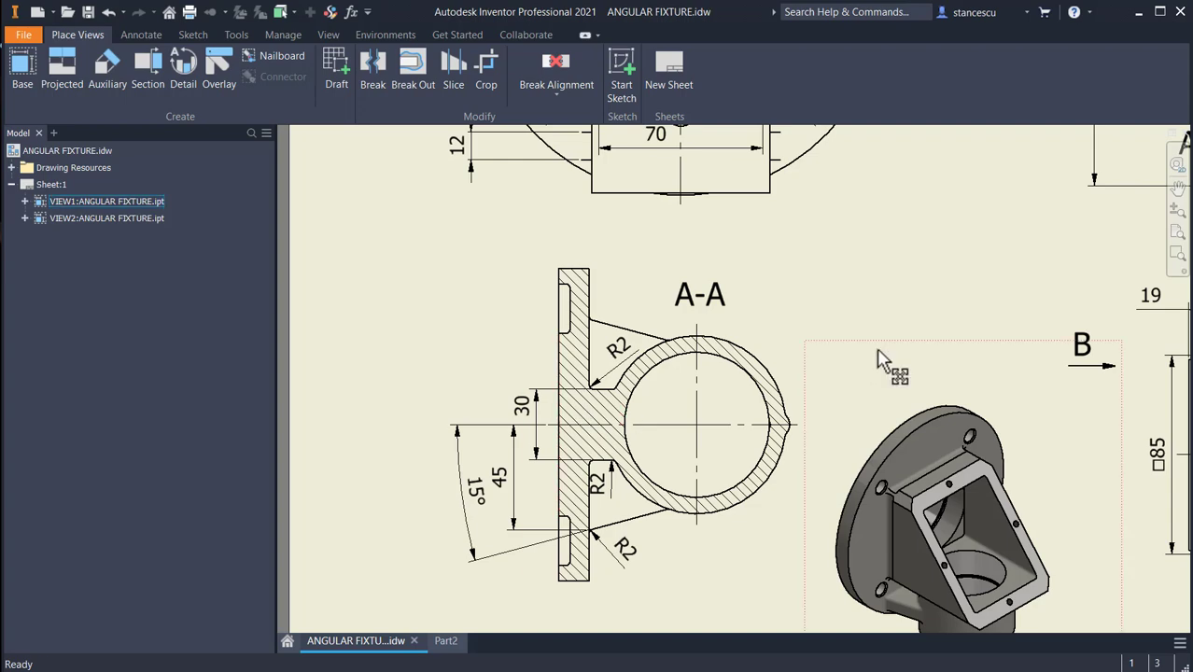
{"action": "scroll", "coordinate": [882, 361], "scroll_direction": "down", "scroll_amount": 5}
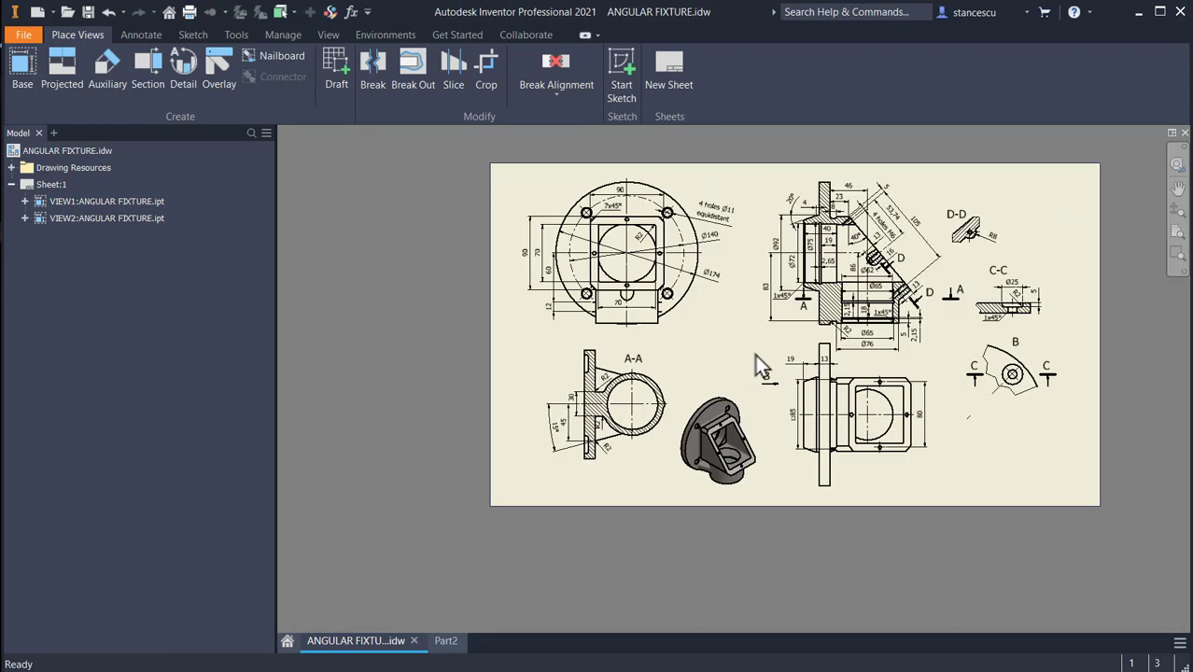
{"action": "scroll", "coordinate": [759, 367], "scroll_direction": "up", "scroll_amount": 4}
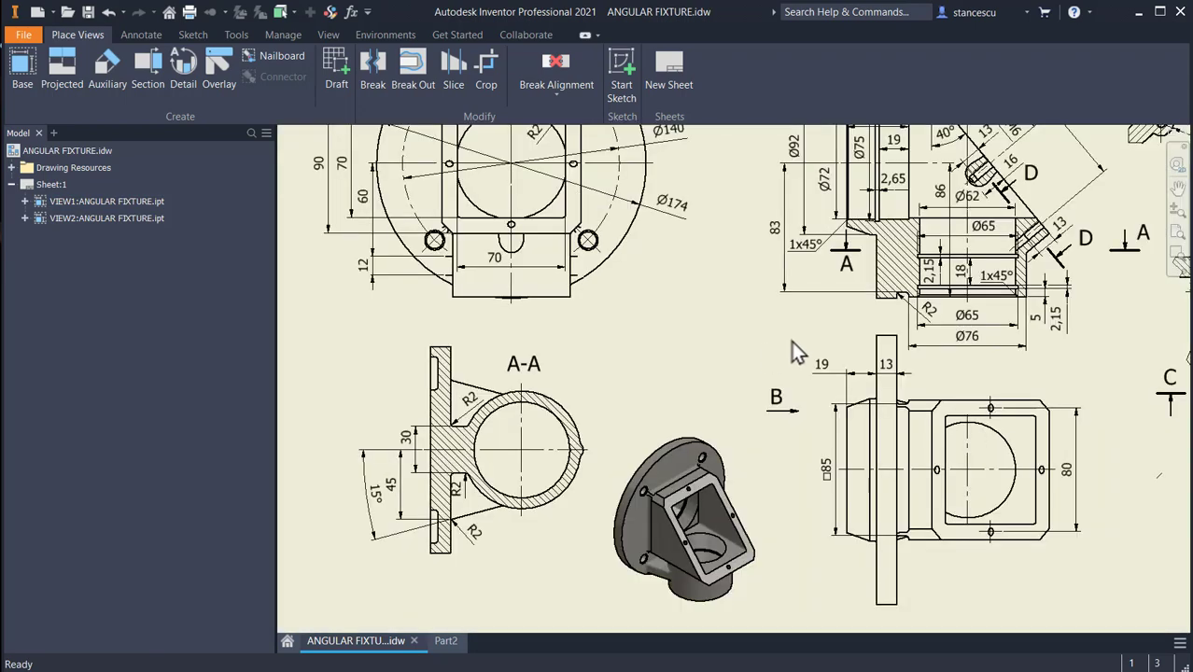
{"action": "middle_click_drag", "start_coordinate": [803, 325], "coordinate": [782, 378]}
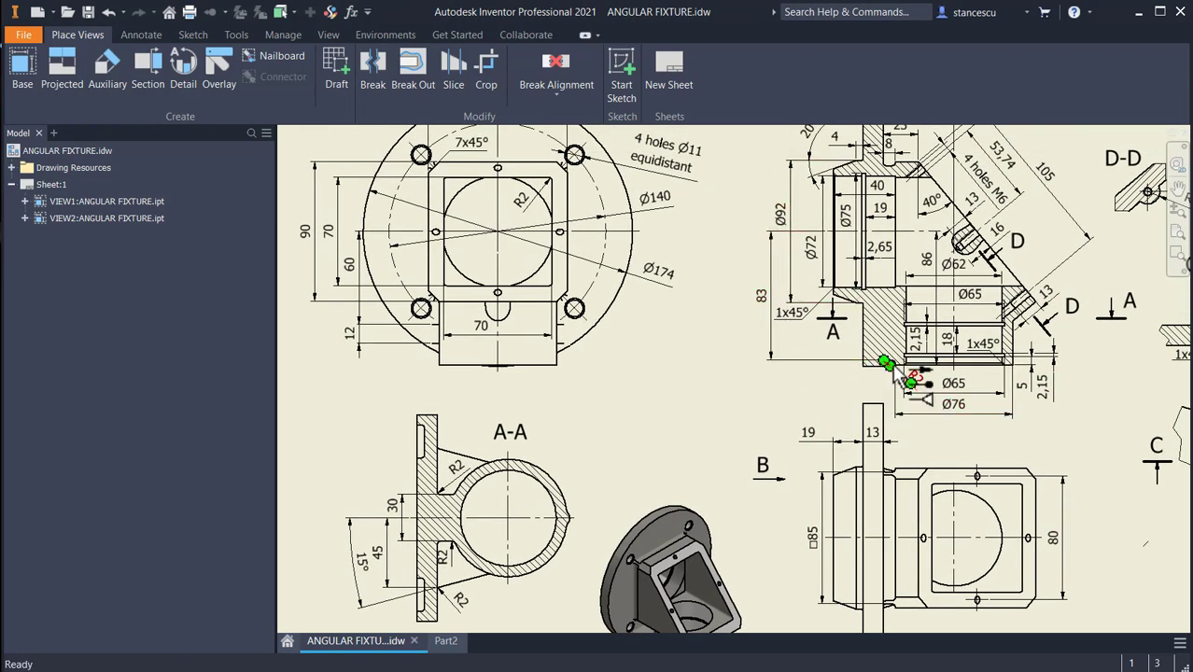
{"action": "middle_click_drag", "start_coordinate": [831, 425], "coordinate": [869, 270]}
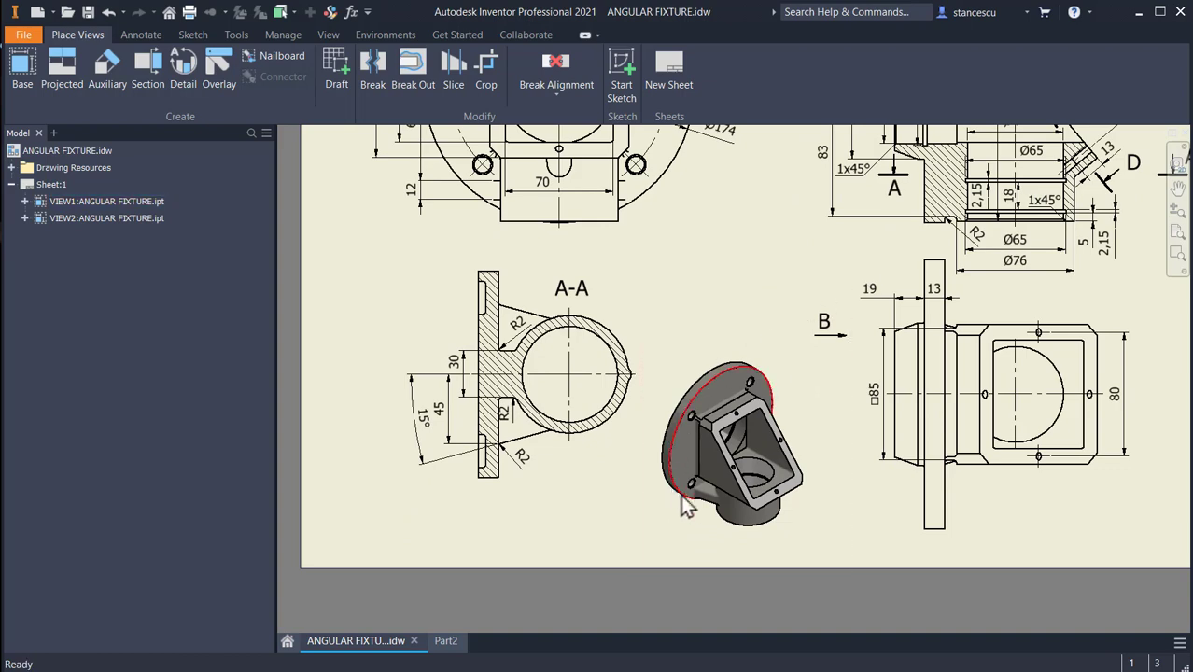
{"action": "scroll", "coordinate": [693, 486], "scroll_direction": "up", "scroll_amount": 4}
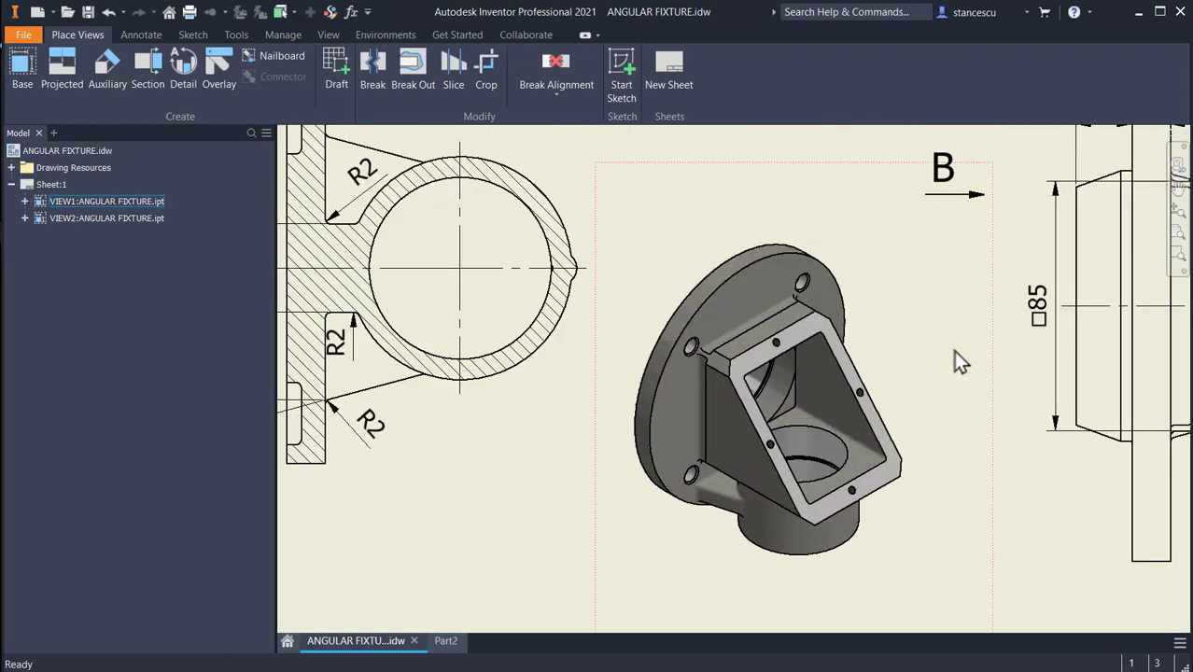
{"action": "scroll", "coordinate": [962, 345], "scroll_direction": "down", "scroll_amount": 5}
{"action": "middle_click_drag", "start_coordinate": [963, 341], "coordinate": [929, 493]}
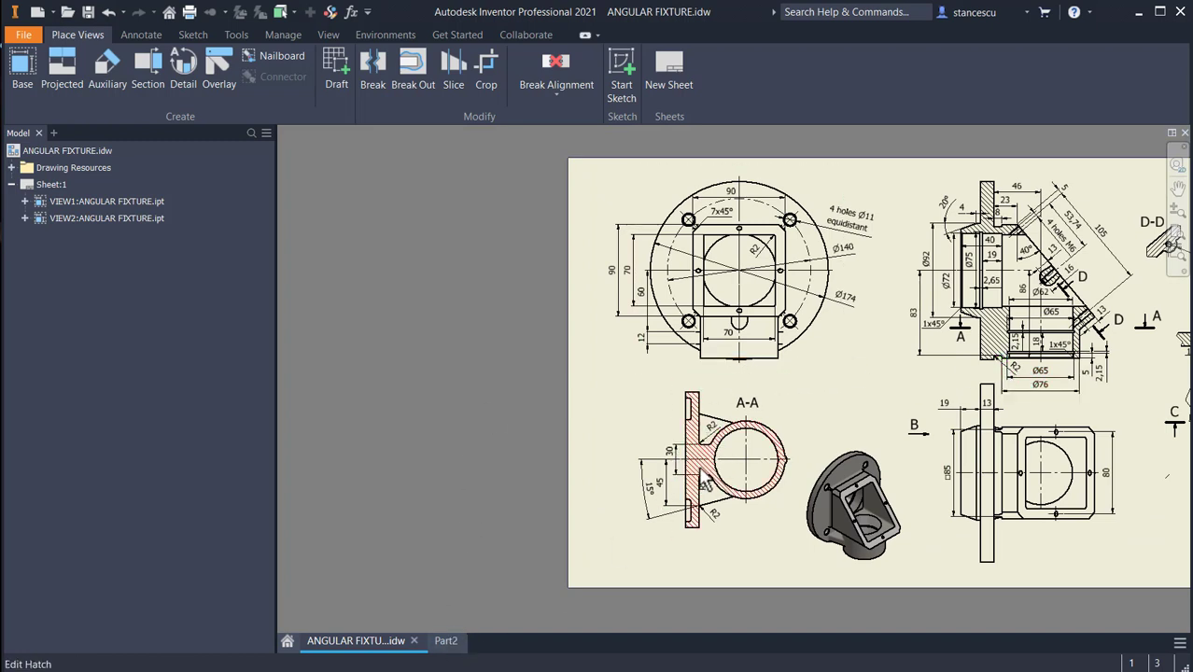
- Back in Part2, create Work Plane2 offset -83 mm from the XZ Plane
{"action": "left_click", "coordinate": [443, 643]}
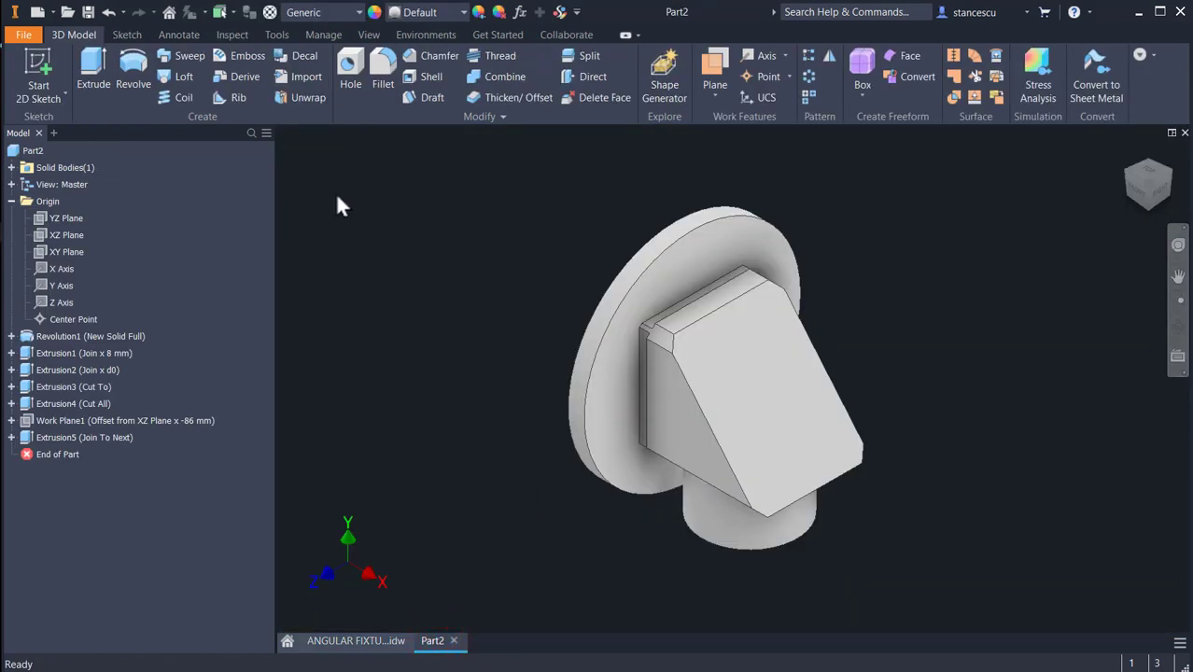
{"action": "left_click", "coordinate": [58, 238]}
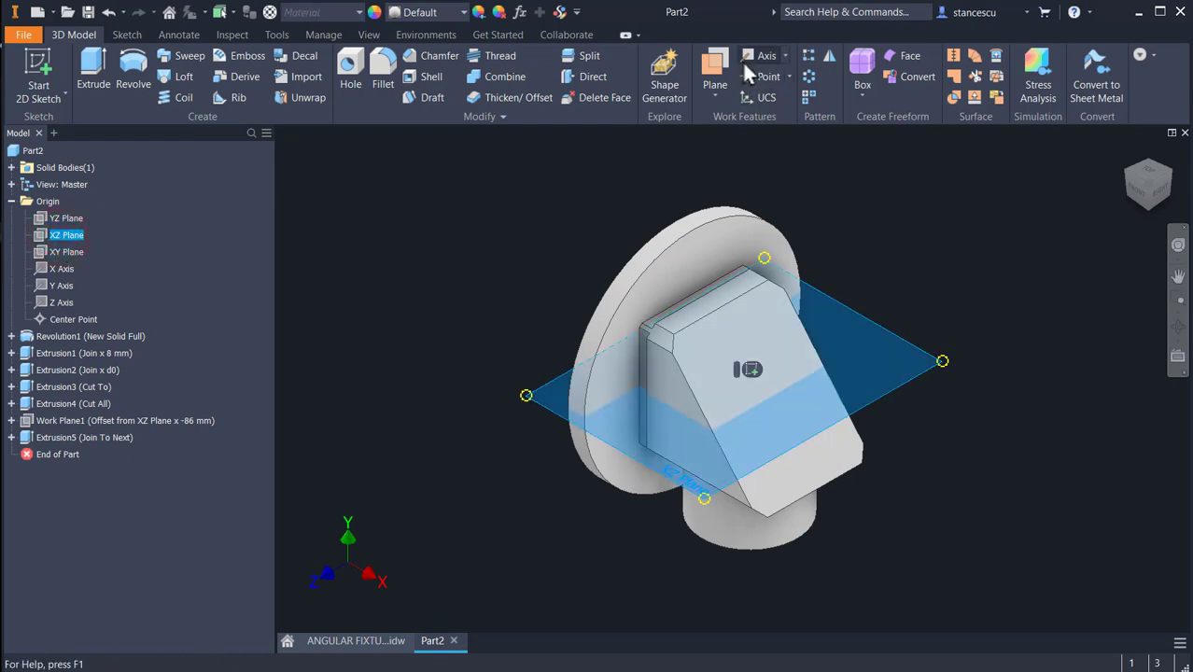
{"action": "left_click", "coordinate": [707, 63]}
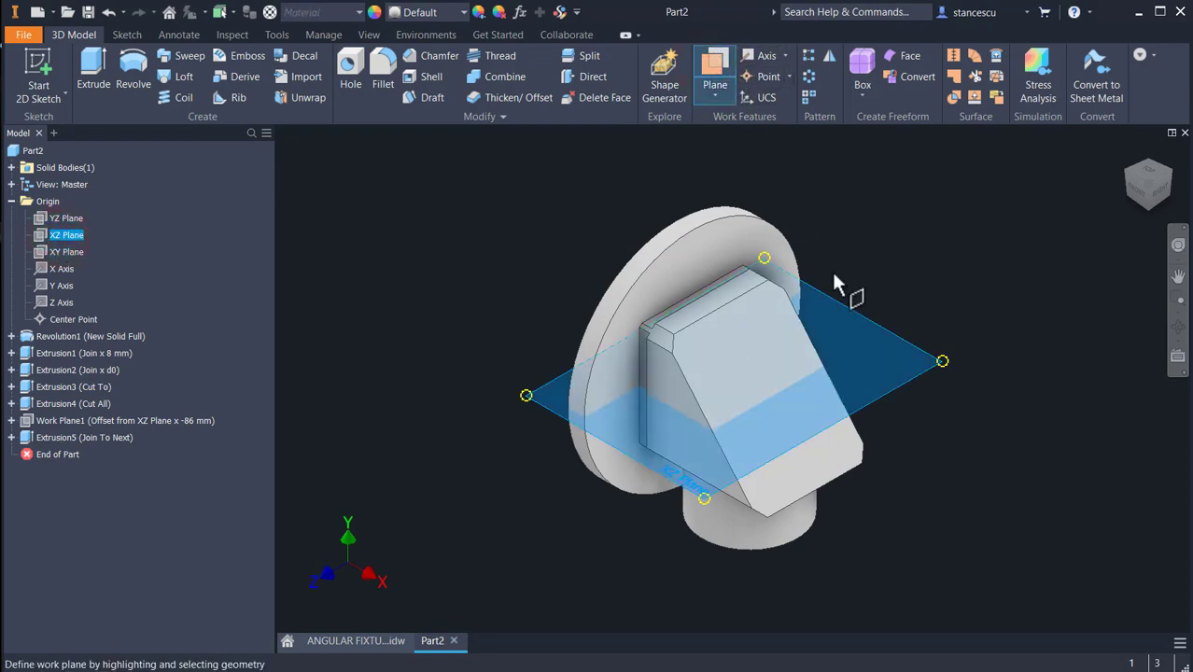
{"action": "left_click_drag", "start_coordinate": [906, 353], "coordinate": [903, 495]}
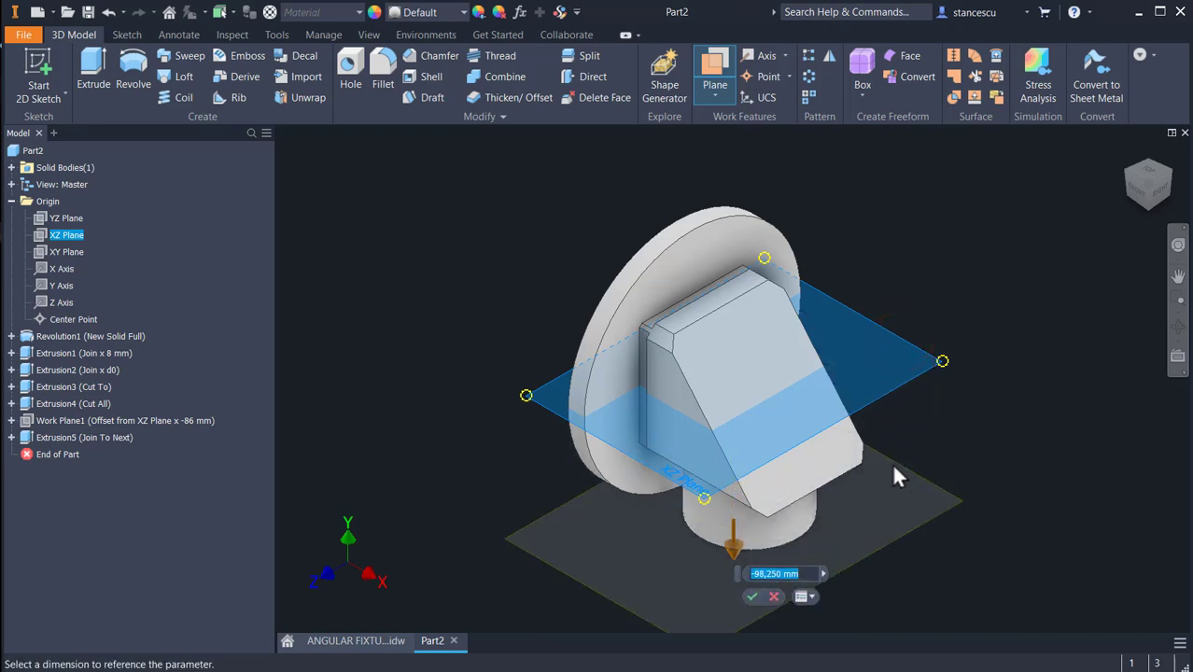
{"action": "type", "text": "-83"}
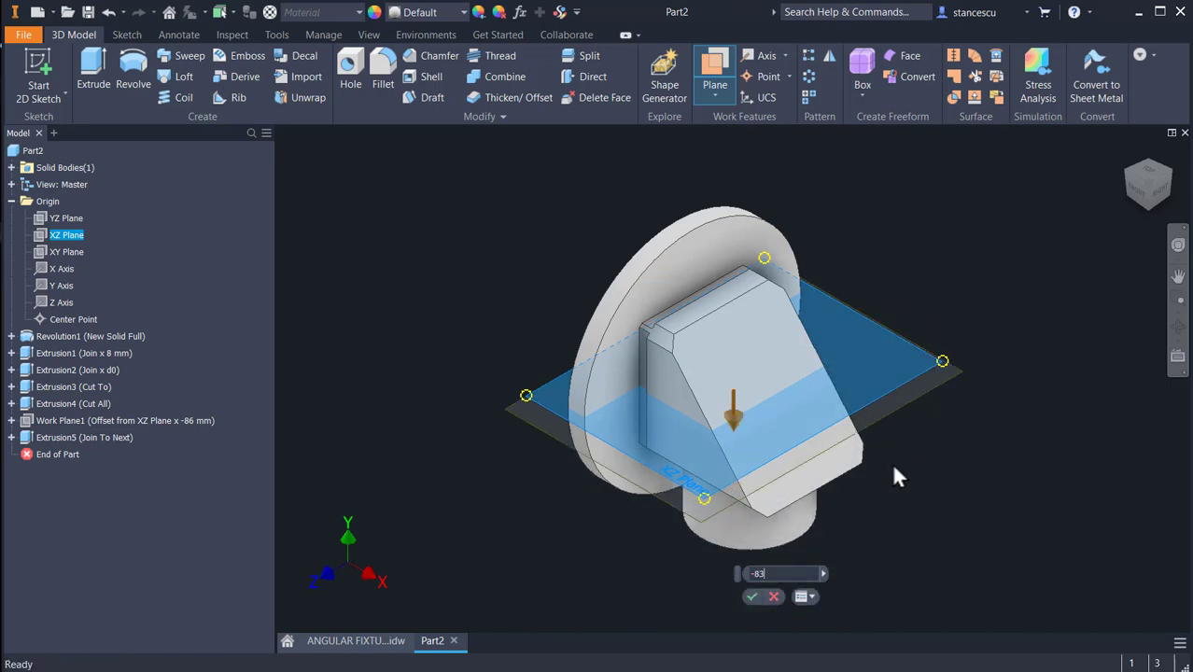
{"action": "key", "text": "Return"}
{"action": "middle_click_drag", "start_coordinate": [980, 490], "coordinate": [1053, 453], "text": "shift"}
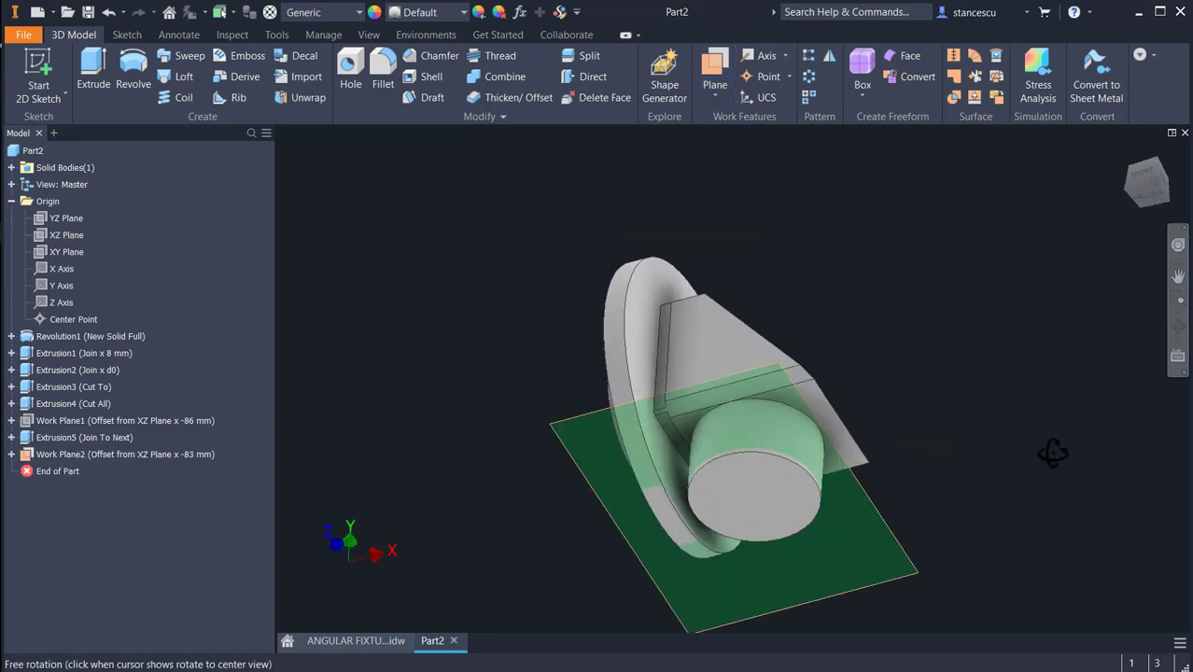
{"action": "left_click", "coordinate": [892, 528]}
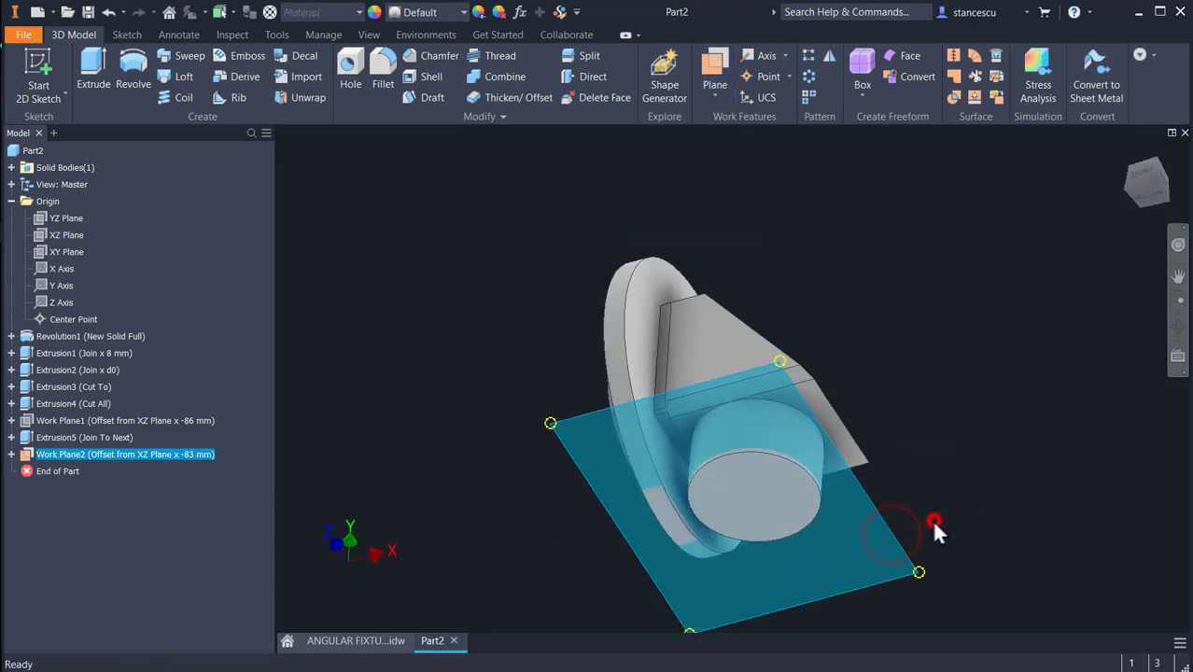
- Start a sliced sketch on Work Plane2 and draw a two-point rectangle across the axis
{"action": "left_click", "coordinate": [934, 523]}
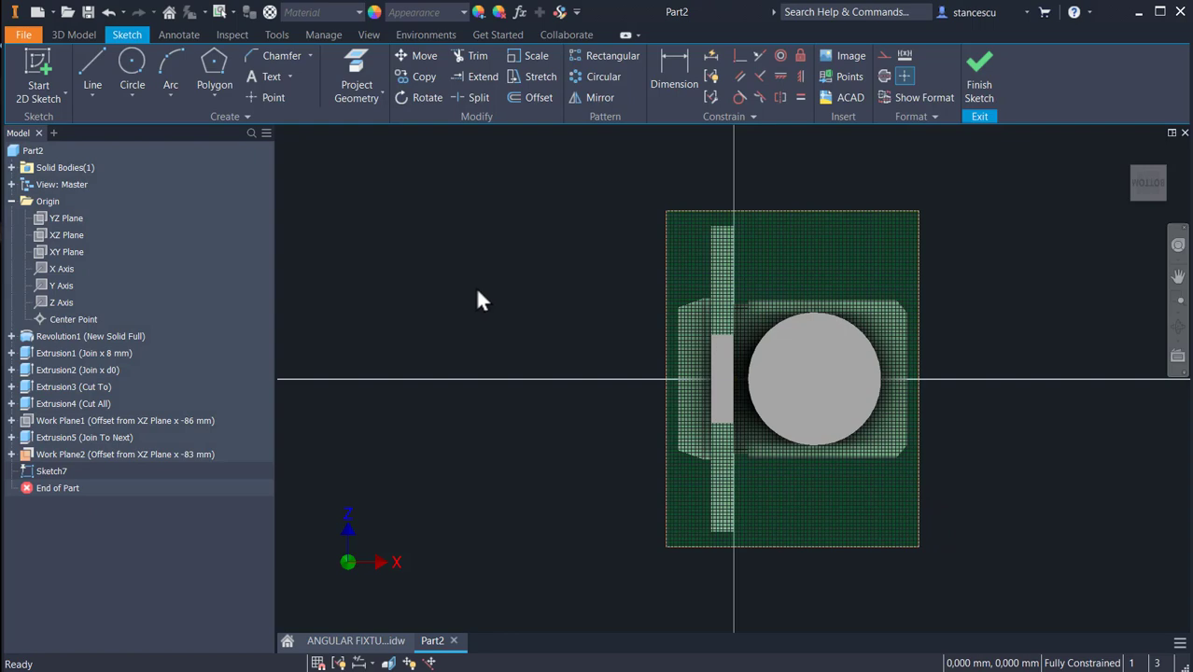
{"action": "key", "text": "F7"}
{"action": "scroll", "coordinate": [641, 323], "scroll_direction": "up", "scroll_amount": 3}
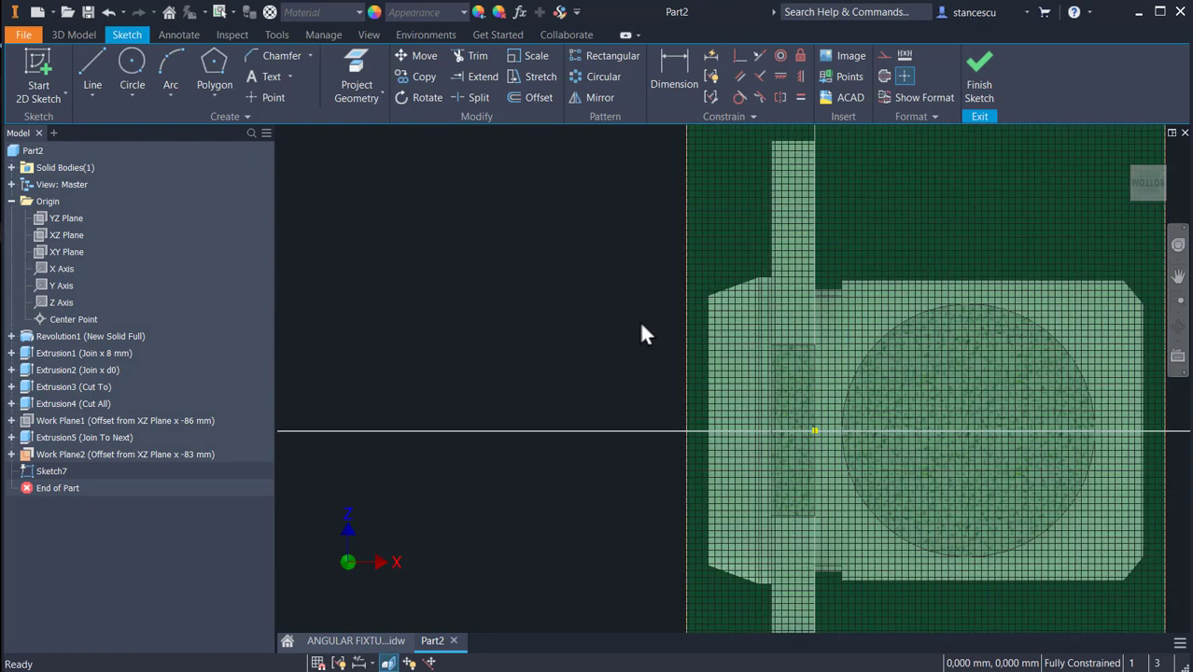
{"action": "middle_click_drag", "start_coordinate": [642, 325], "coordinate": [521, 294]}
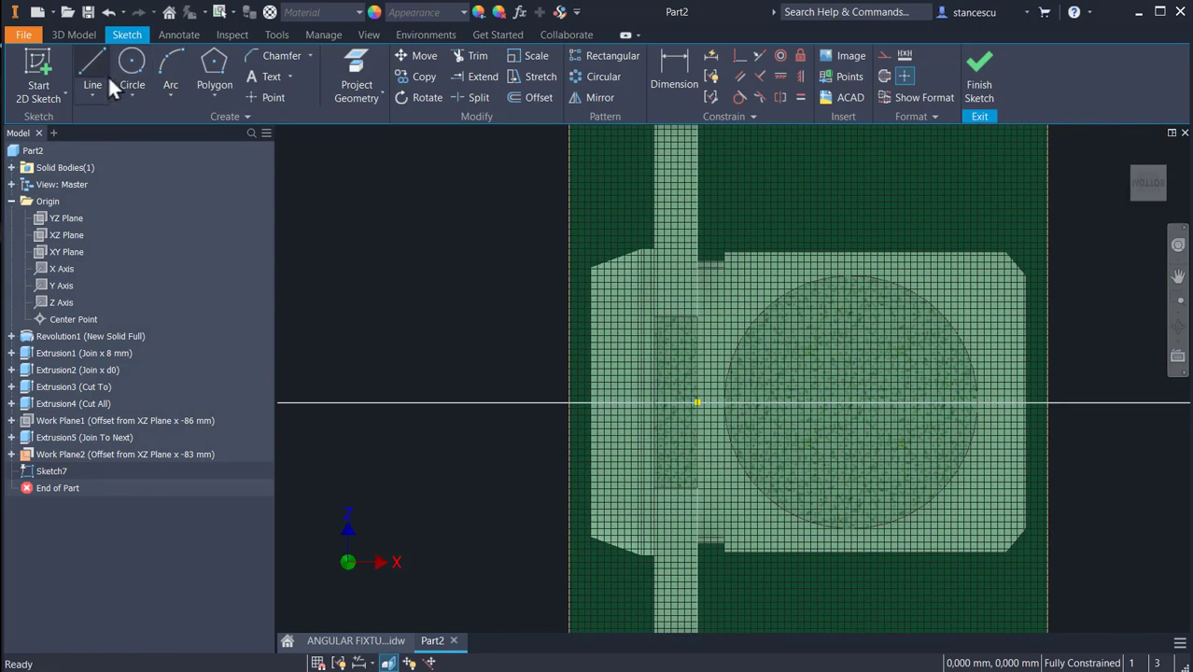
{"action": "left_click", "coordinate": [209, 98]}
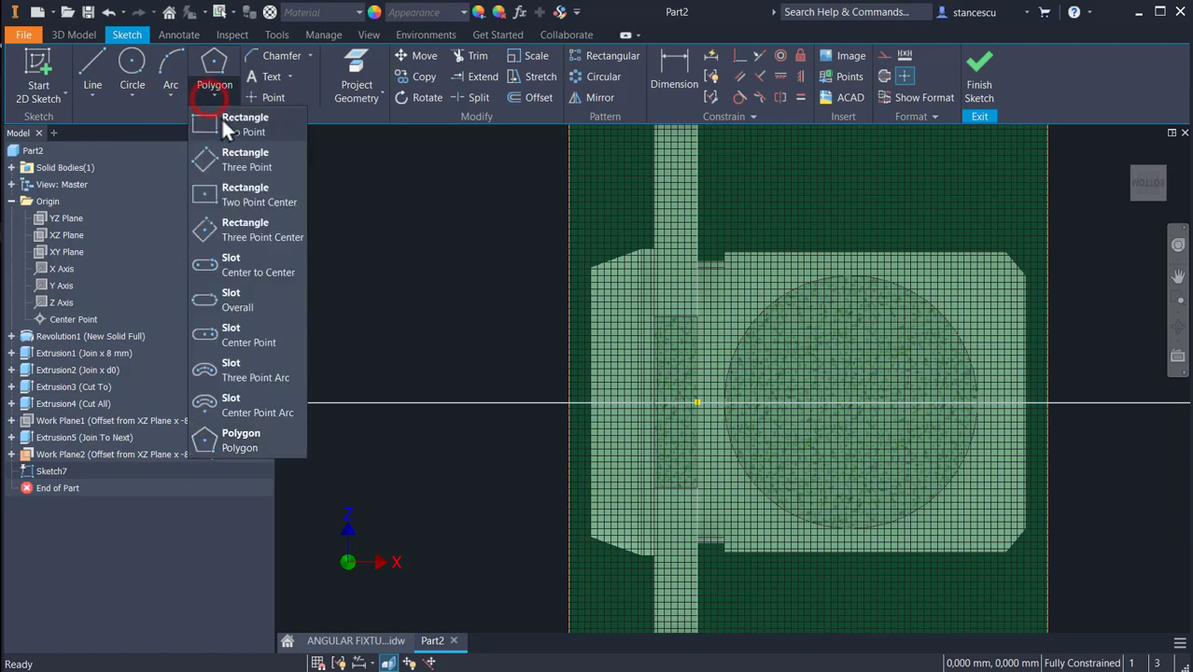
{"action": "left_click", "coordinate": [221, 119]}
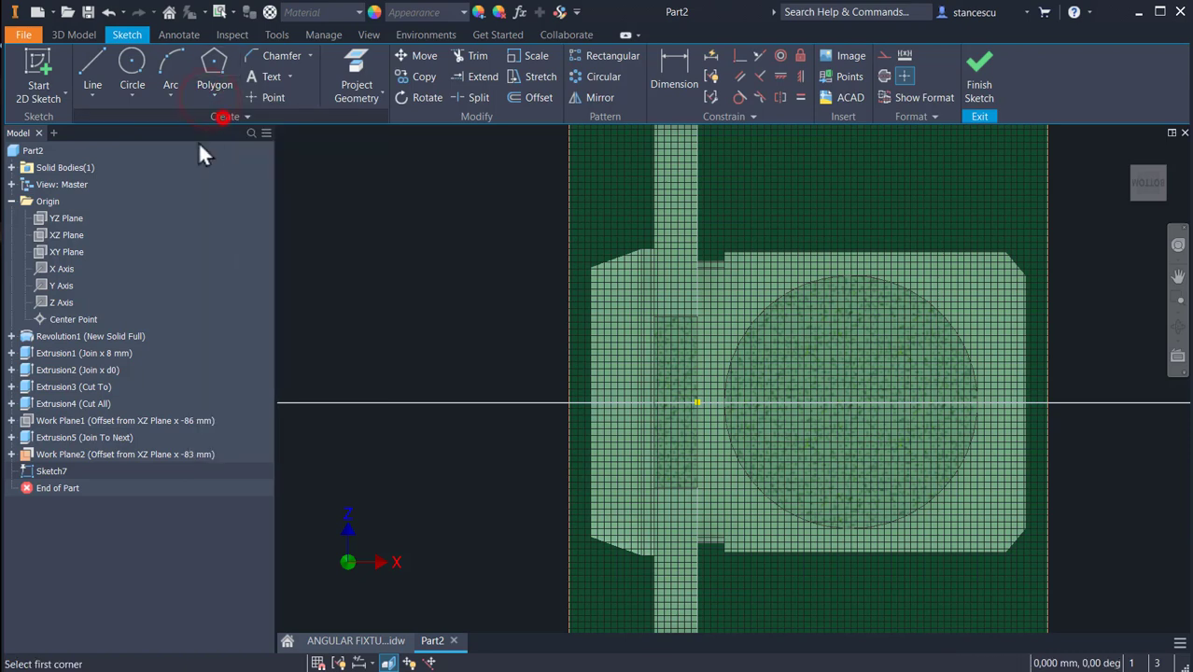
{"action": "left_click", "coordinate": [698, 293]}
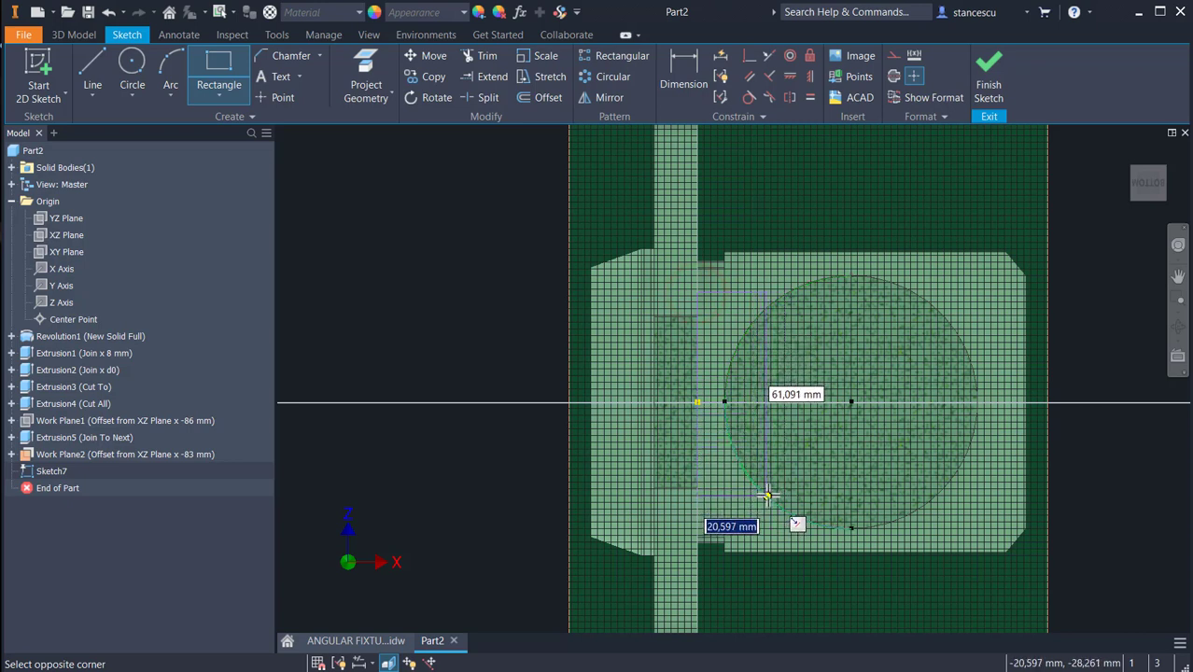
{"action": "left_click", "coordinate": [766, 496]}
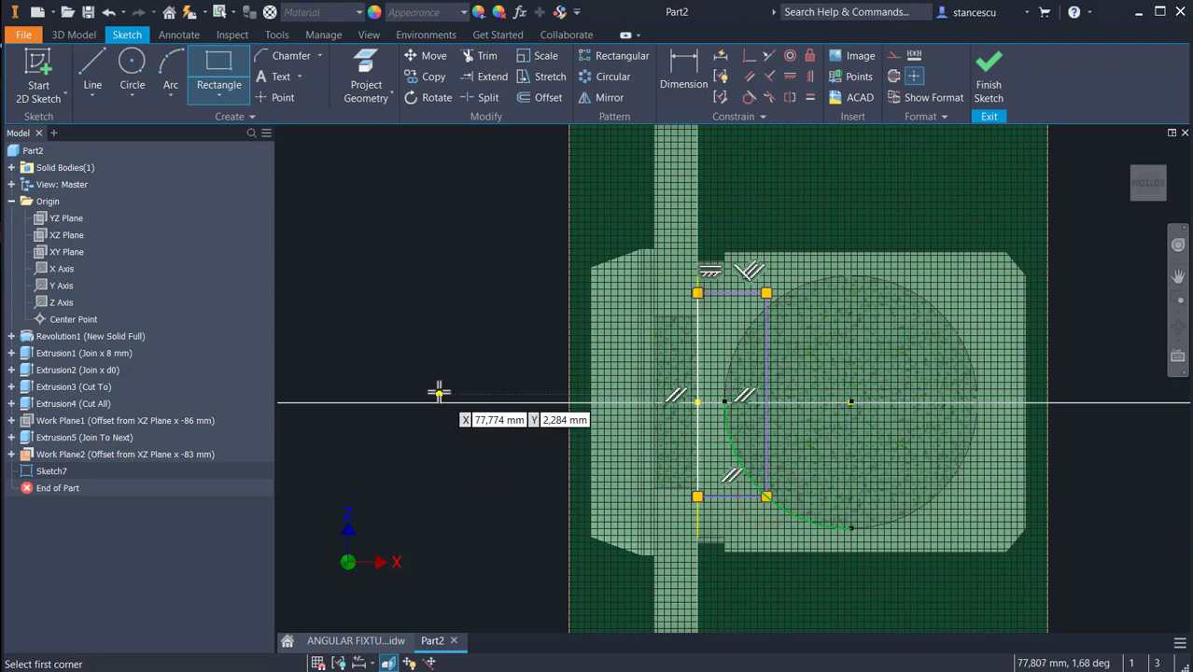
{"action": "key", "text": "Escape"}
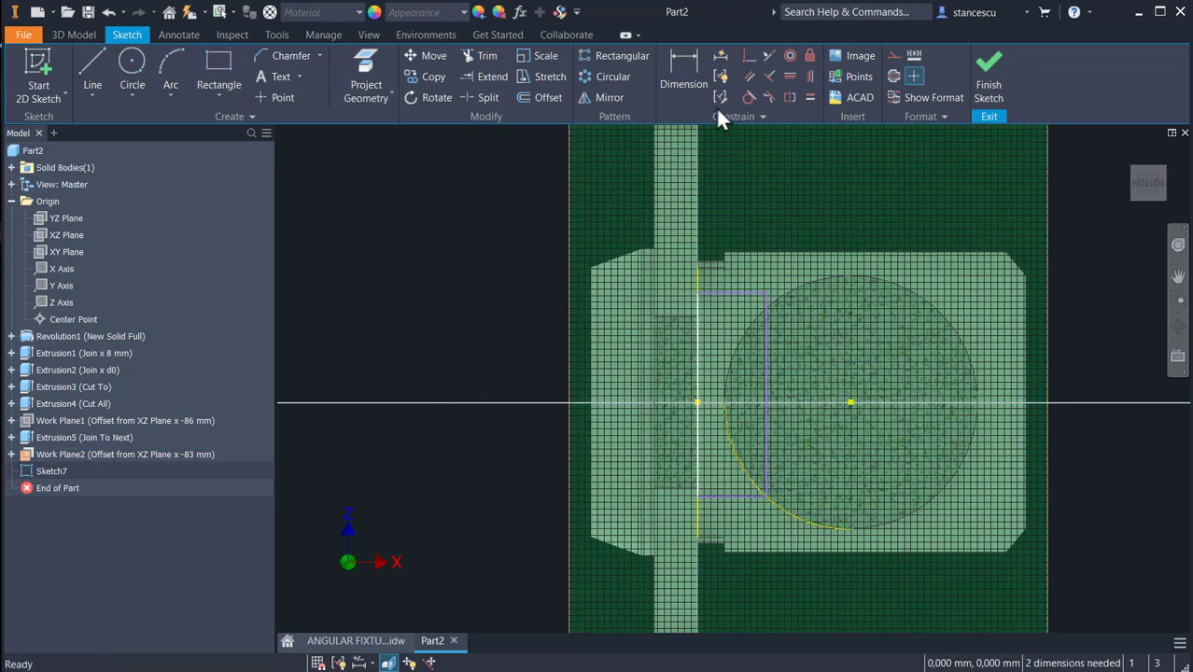
- Centre the rectangle's vertical edge on the horizontal axis, dimension its height 30 mm, and finish
{"action": "left_click", "coordinate": [753, 62]}
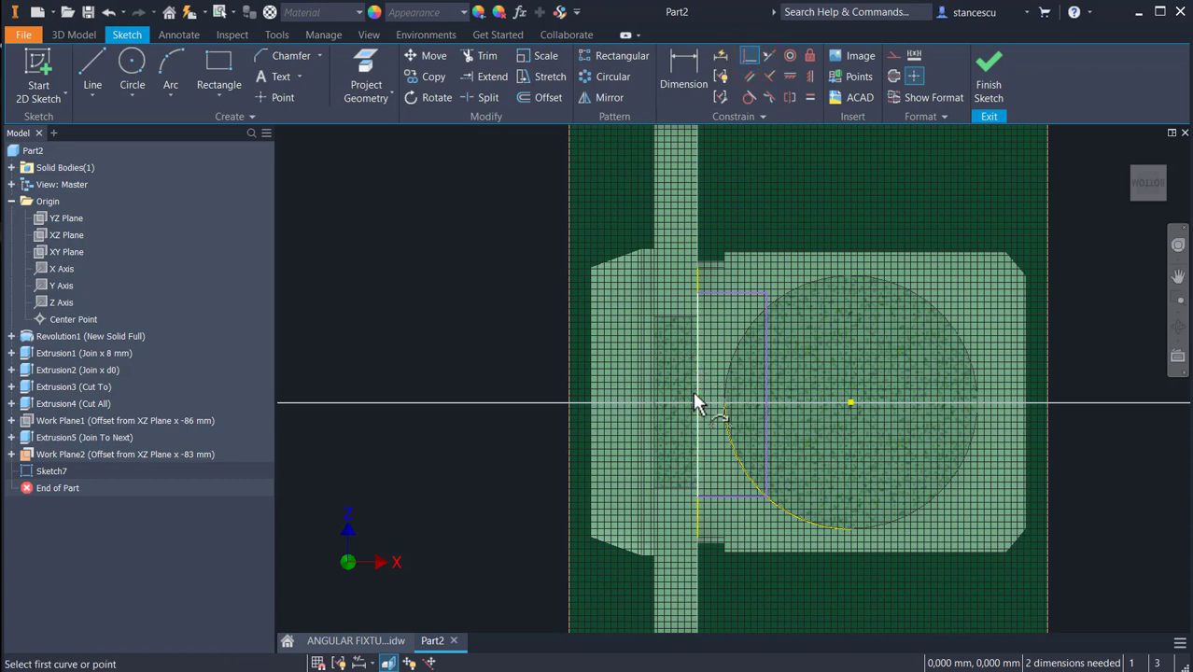
{"action": "left_click", "coordinate": [700, 399]}
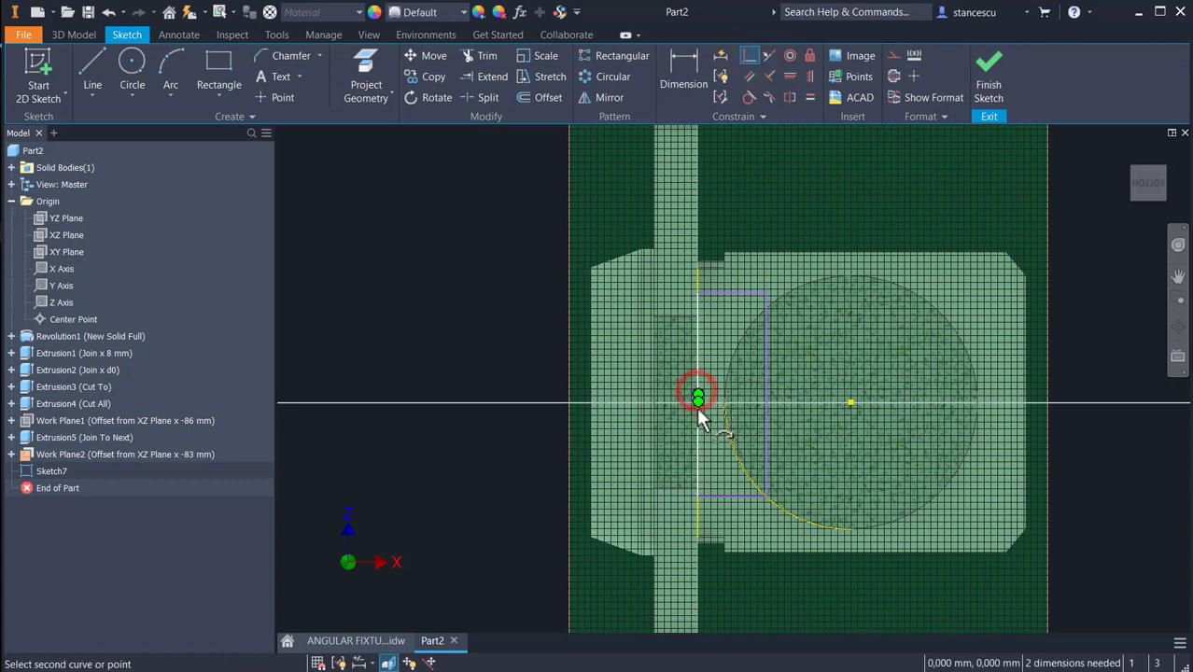
{"action": "left_click", "coordinate": [700, 401]}
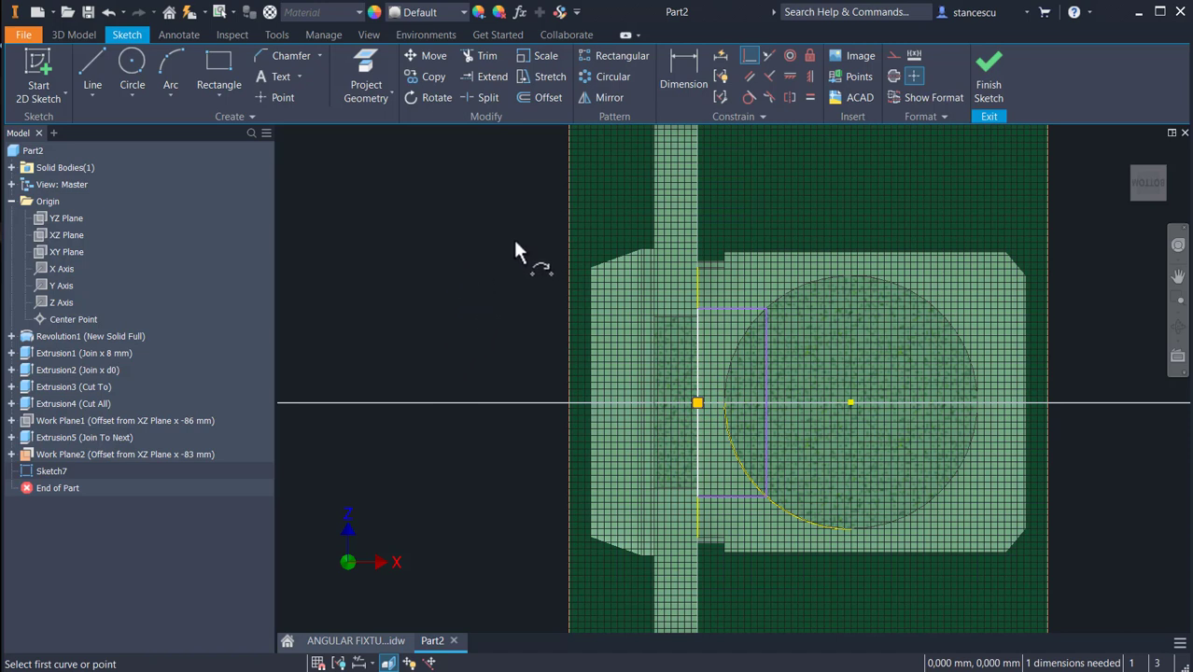
{"action": "left_click", "coordinate": [685, 64]}
{"action": "left_click", "coordinate": [736, 312]}
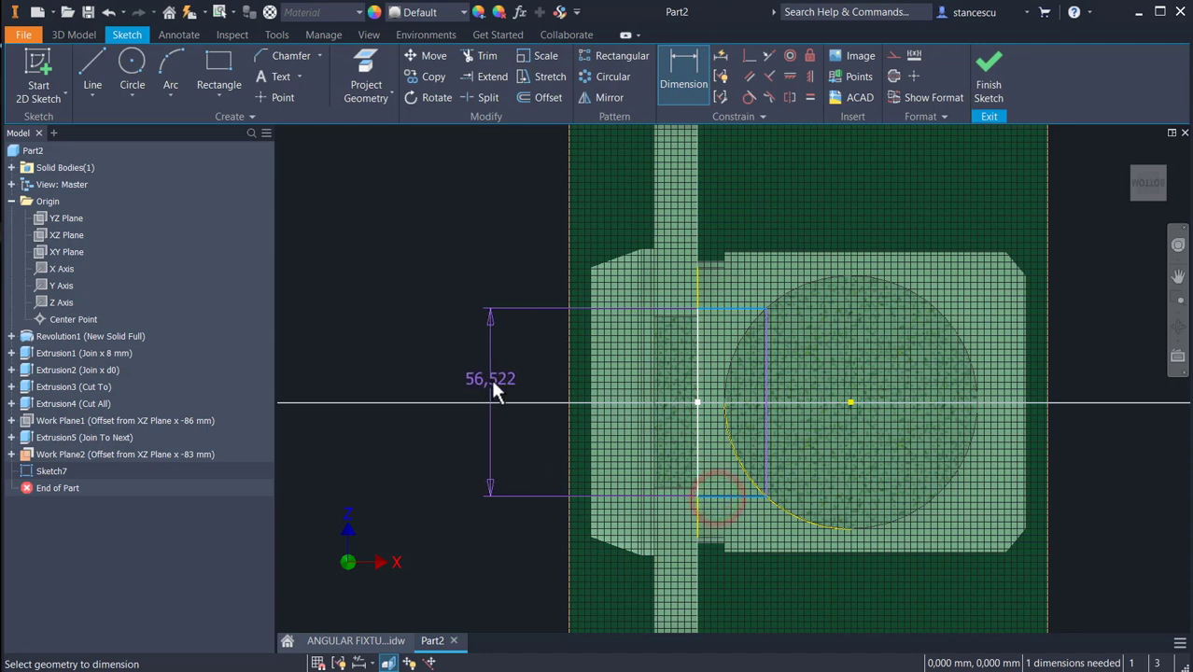
{"action": "left_click", "coordinate": [490, 377]}
{"action": "type", "text": "30"}
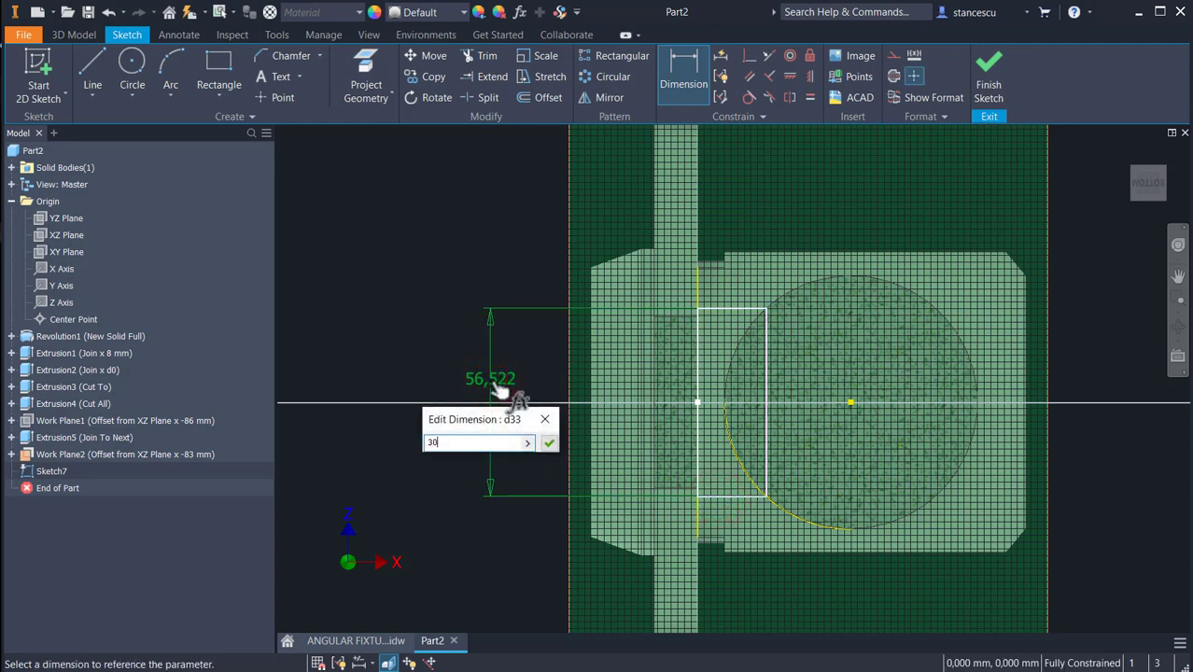
{"action": "key", "text": "Return"}
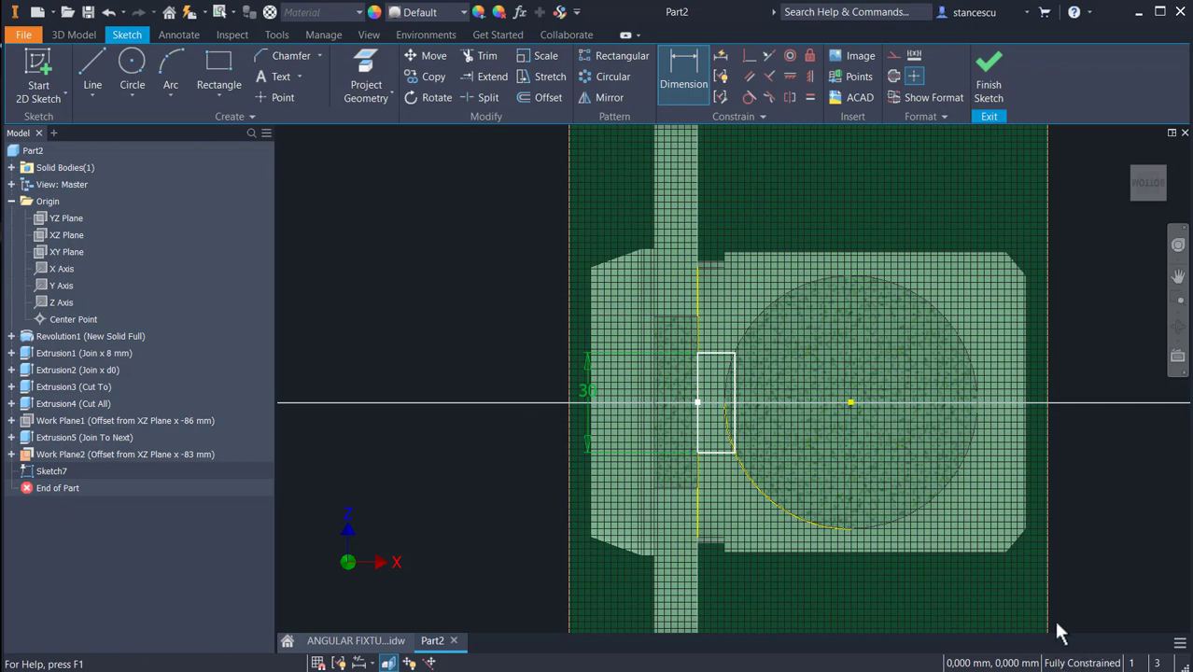
{"action": "left_click", "coordinate": [991, 75]}
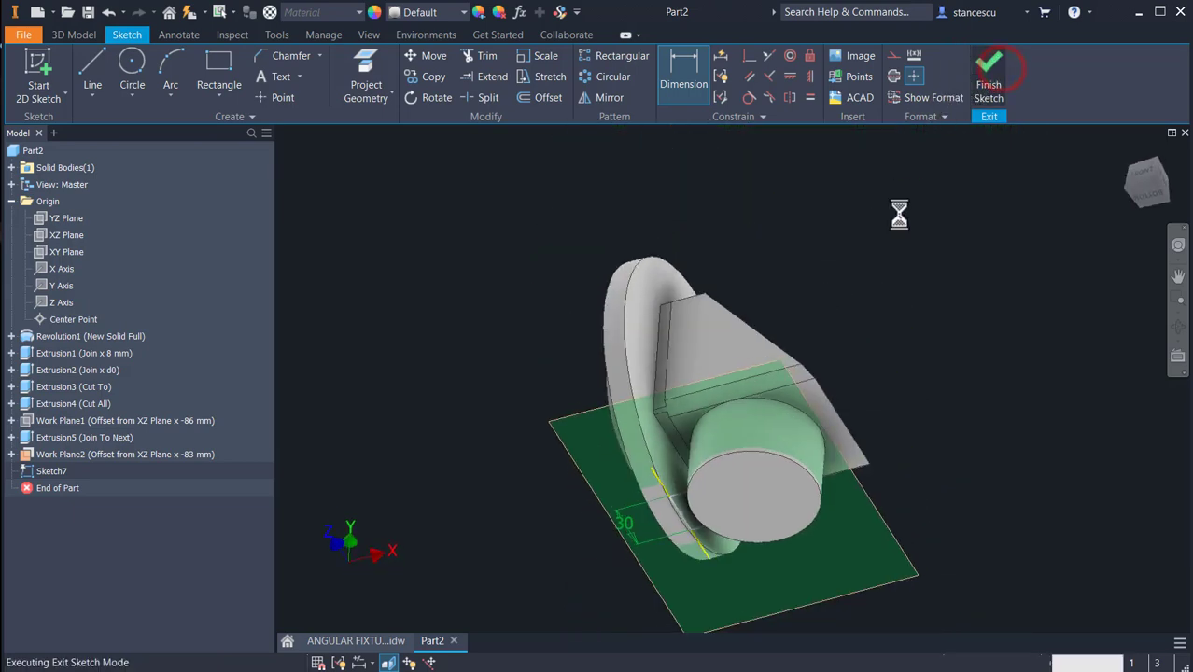
- Begin extruding the 30 mm rectangle profile
{"action": "scroll", "coordinate": [701, 505], "scroll_direction": "up", "scroll_amount": 5}
{"action": "middle_click_drag", "start_coordinate": [831, 512], "coordinate": [831, 428]}
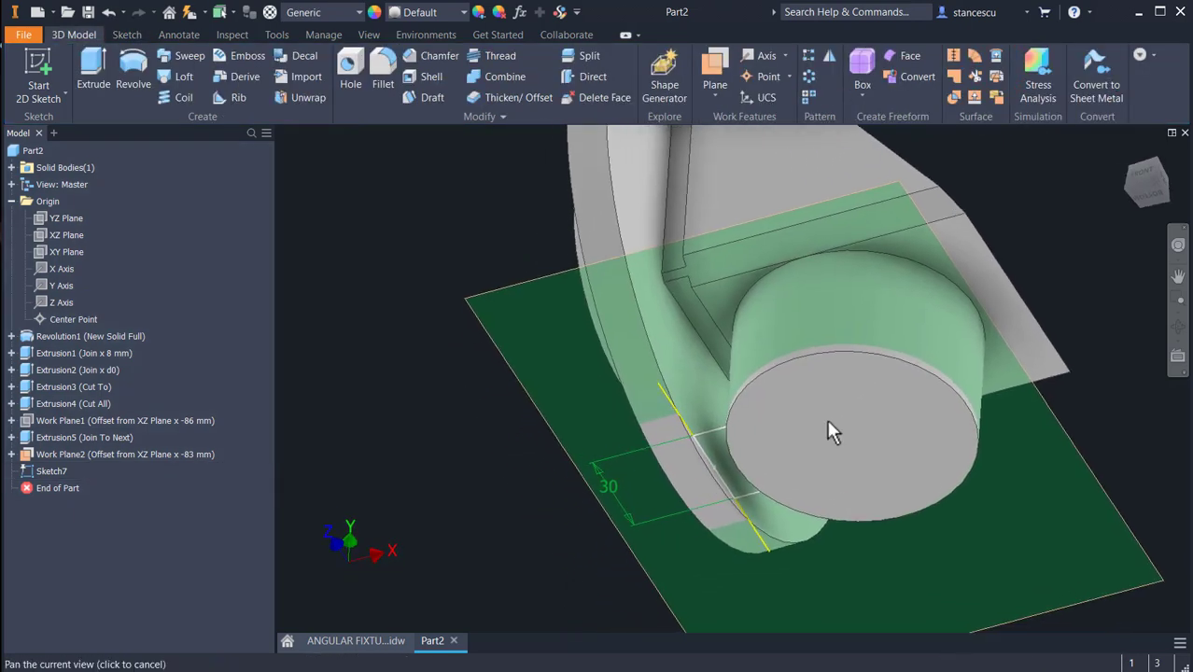
{"action": "left_click", "coordinate": [101, 80]}
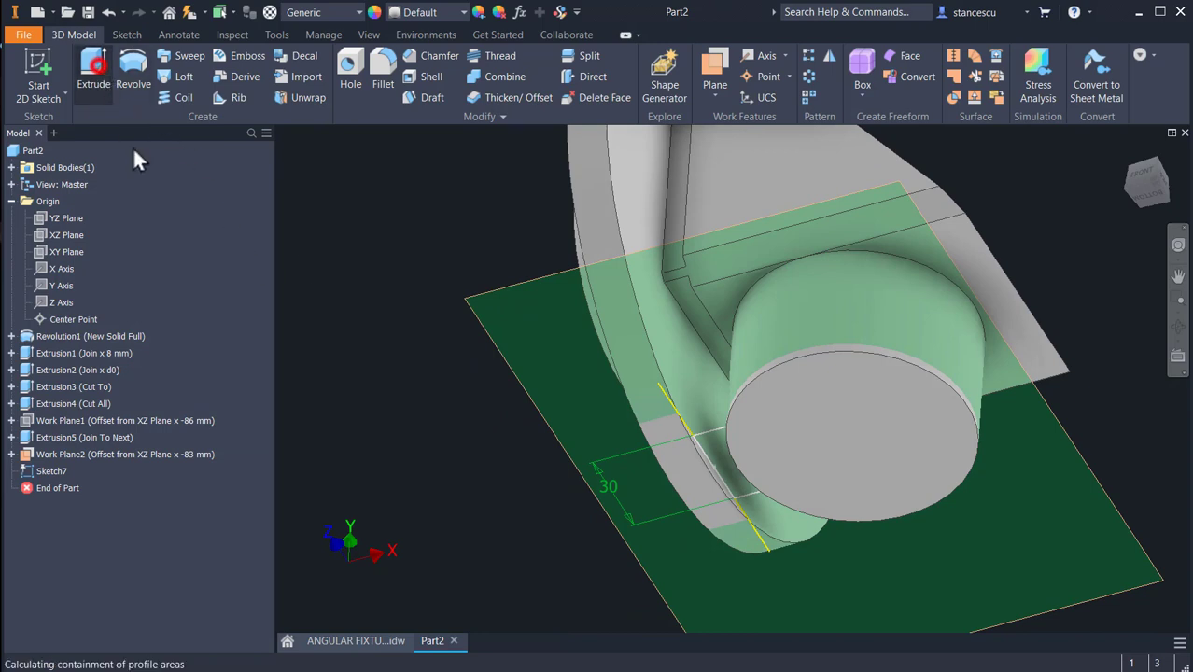
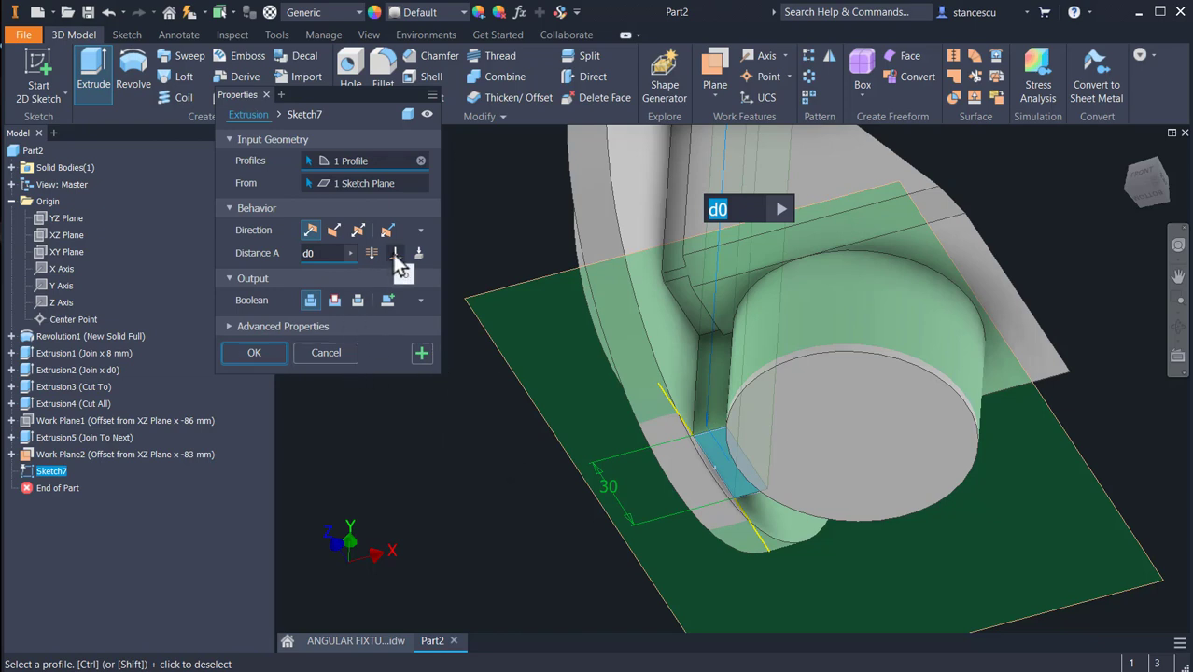
- Extrude the small sketched profile To Next as Extrusion6
{"action": "left_click", "coordinate": [419, 254]}
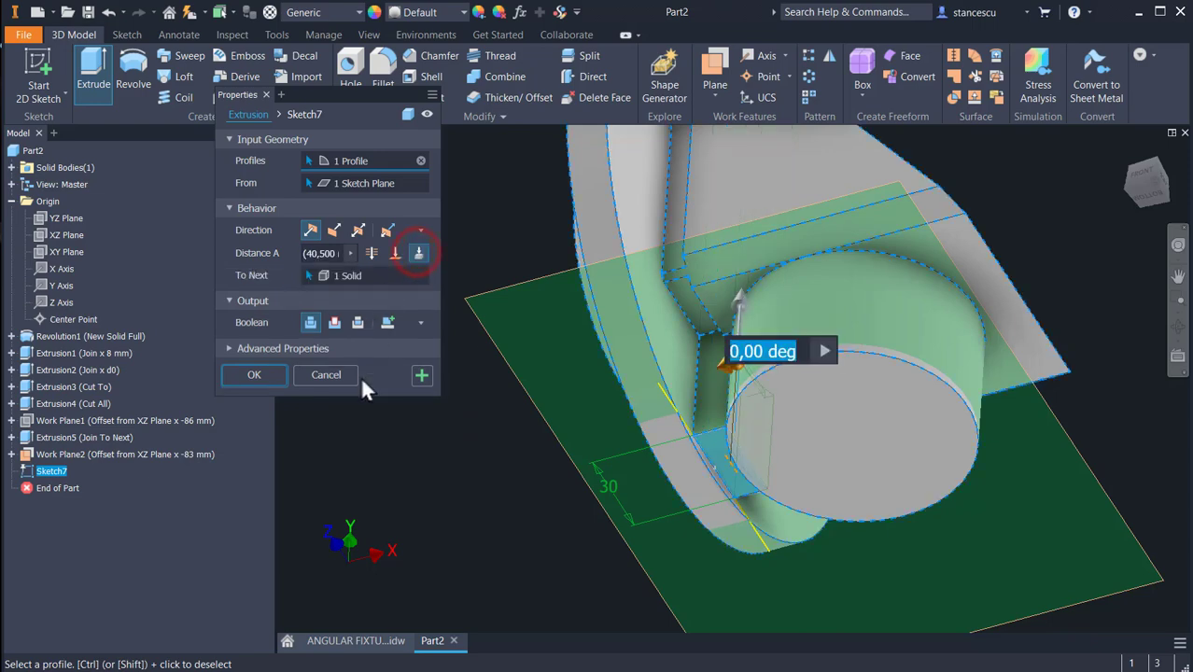
{"action": "mouse_move", "coordinate": [492, 474]}
{"action": "middle_mouse_down", "text": "shift"}
{"action": "mouse_move", "coordinate": [479, 565]}
{"action": "mouse_move", "coordinate": [508, 472]}
{"action": "middle_mouse_up", "text": "shift"}
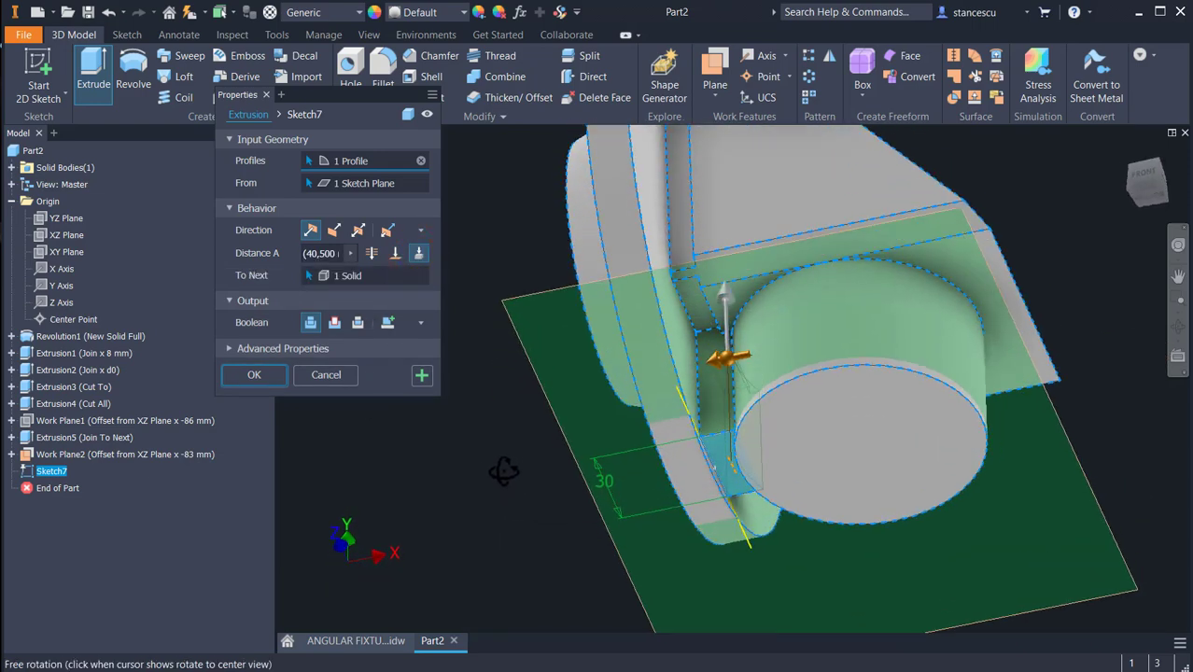
{"action": "left_click", "coordinate": [275, 368]}
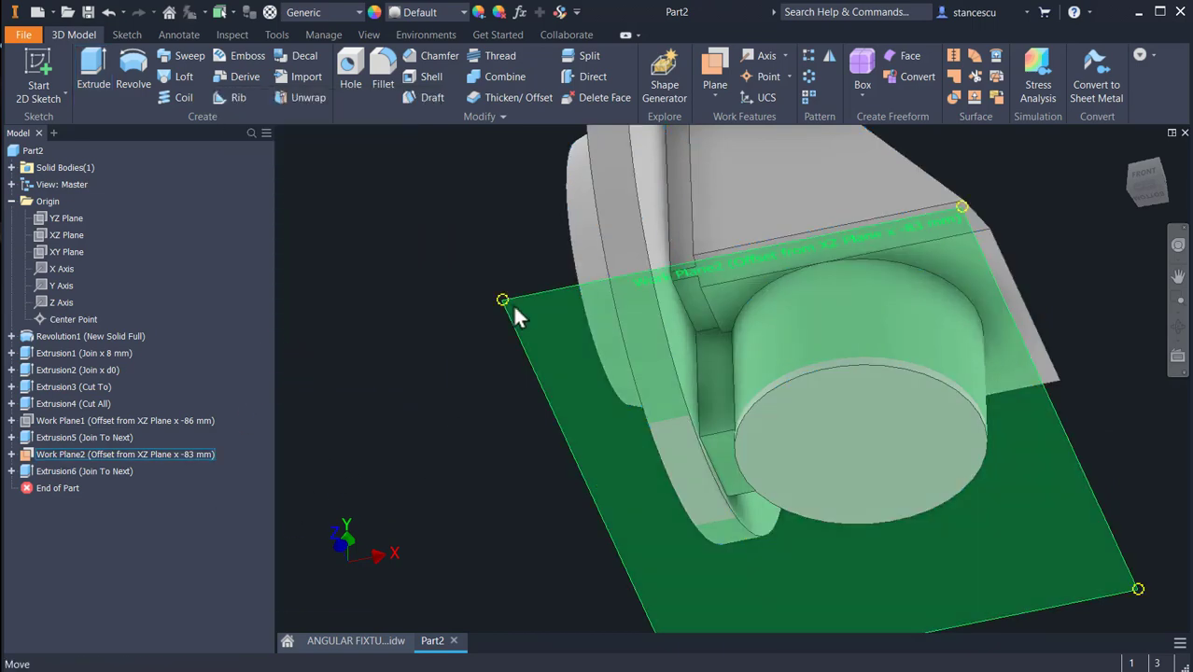
- Hide Work Plane2 and return to the Home view
{"action": "left_click", "coordinate": [514, 299]}
{"action": "right_click", "coordinate": [515, 299]}
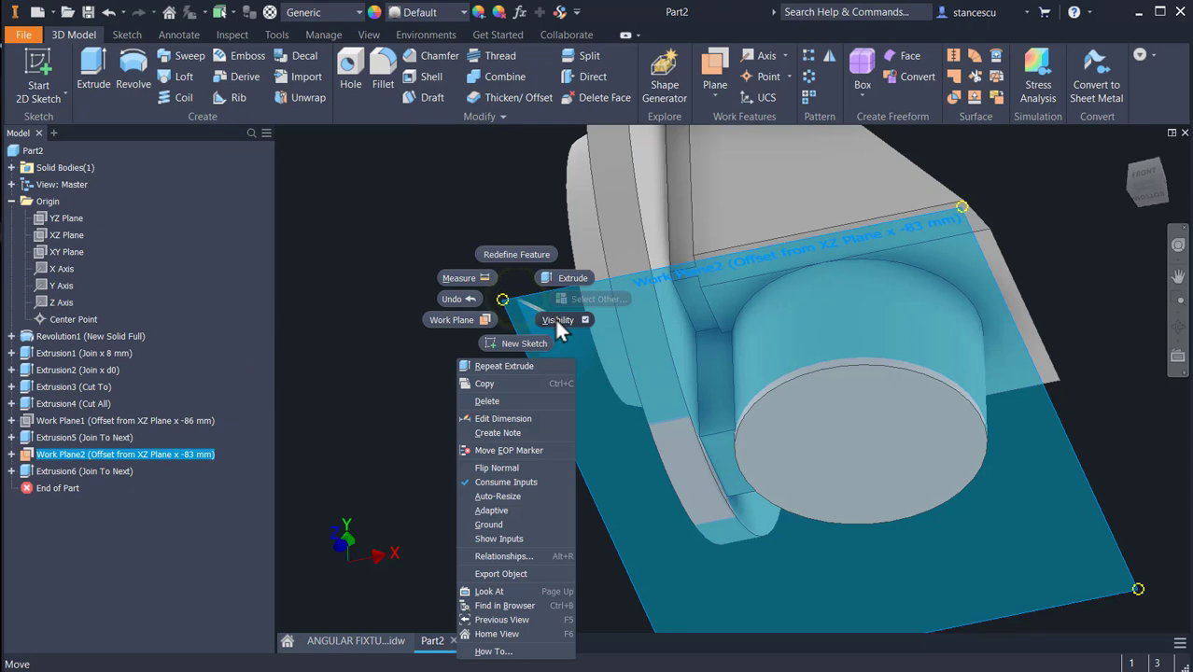
{"action": "left_click", "coordinate": [555, 318]}
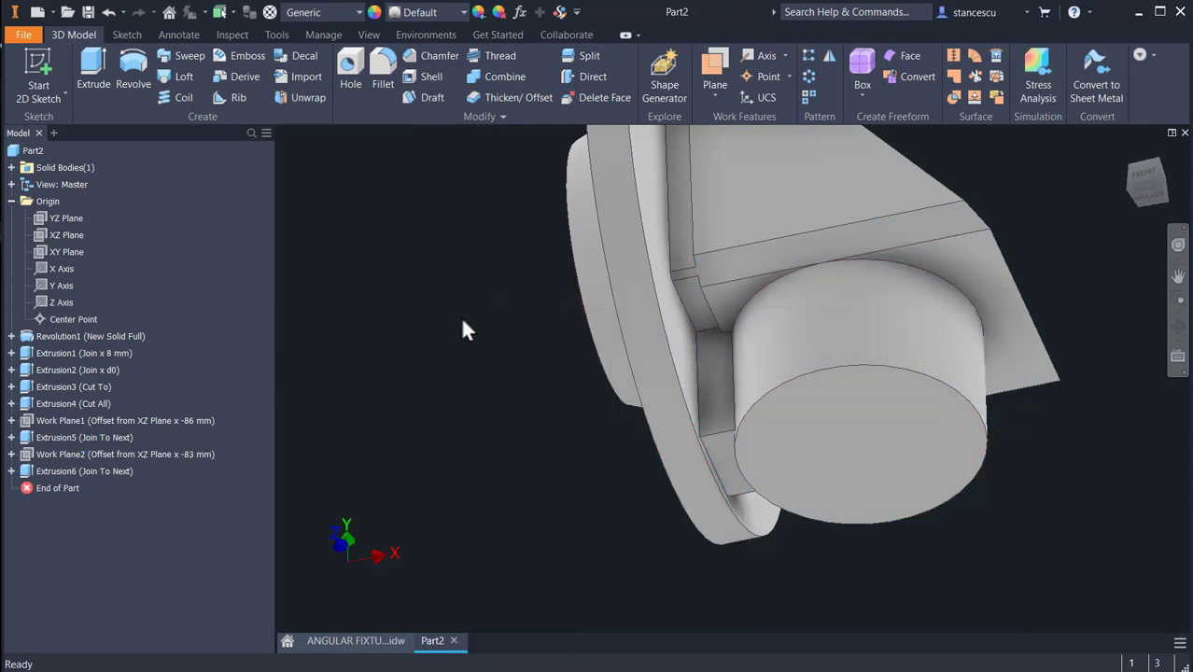
{"action": "key", "text": "F6"}
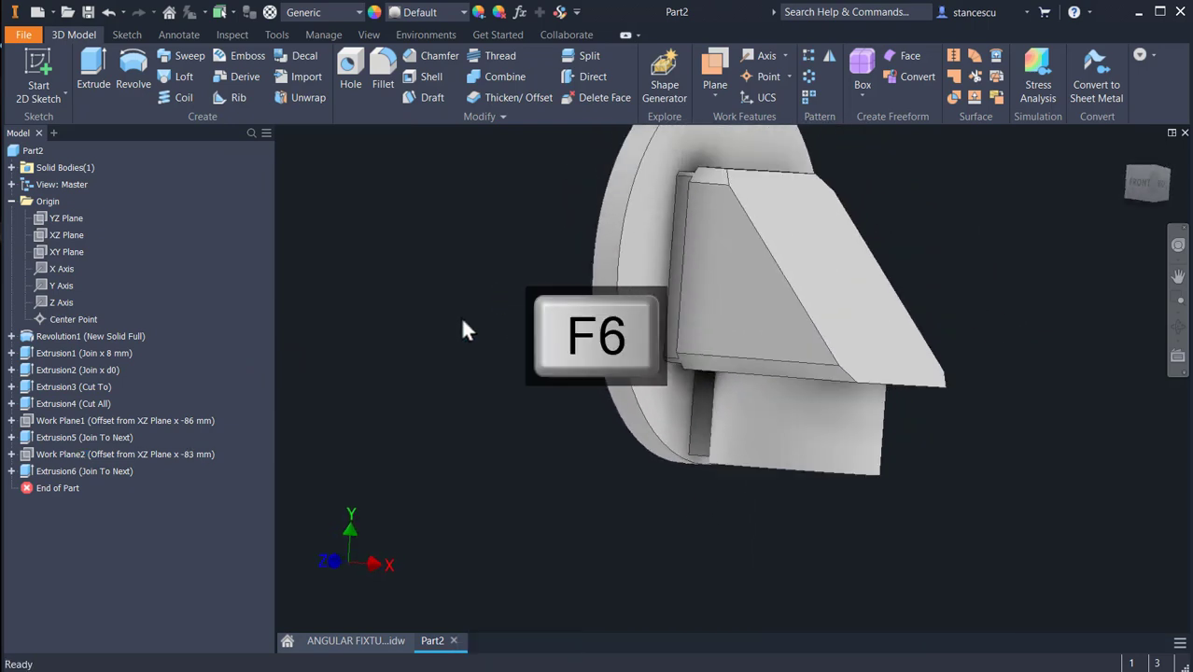
{"action": "left_click", "coordinate": [372, 641]}
{"action": "scroll", "coordinate": [880, 415], "scroll_direction": "up", "scroll_amount": 3}
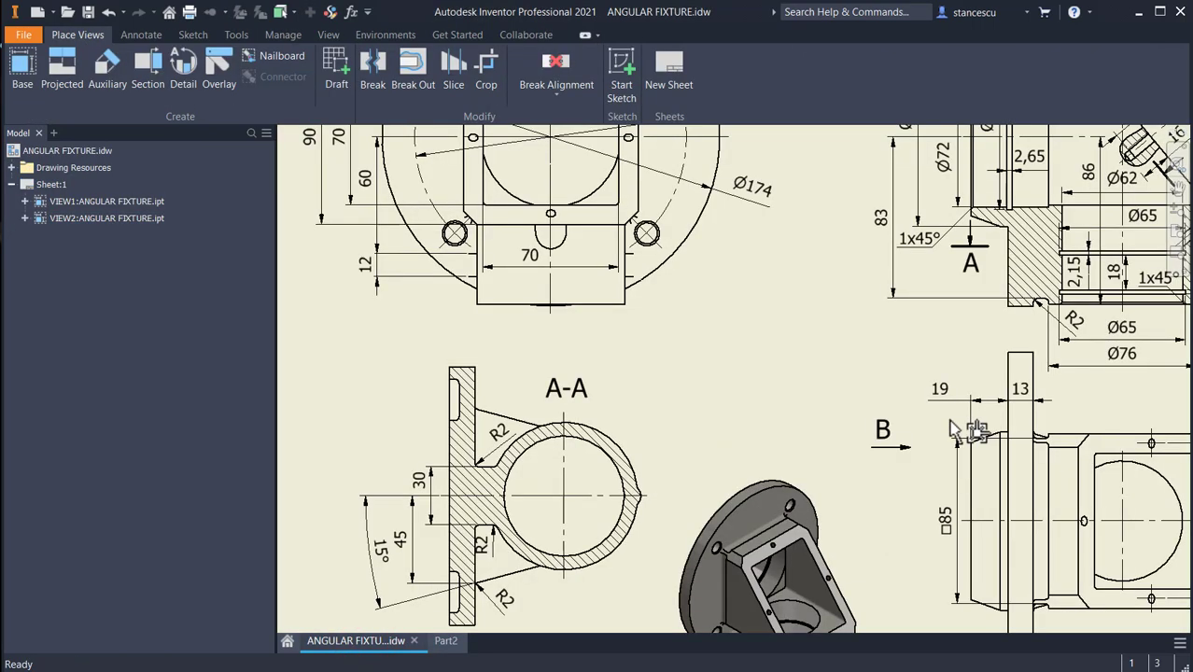
{"action": "middle_click_drag", "start_coordinate": [910, 397], "coordinate": [839, 404]}
{"action": "scroll", "coordinate": [411, 450], "scroll_direction": "up", "scroll_amount": 3}
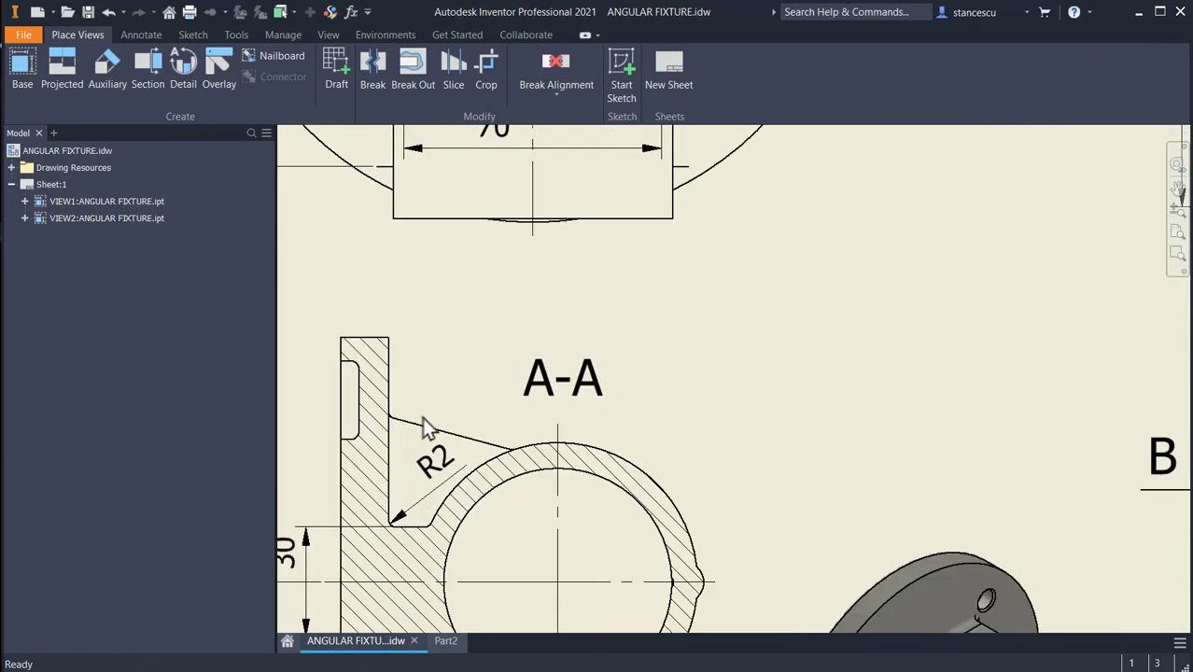
{"action": "scroll", "coordinate": [725, 436], "scroll_direction": "down", "scroll_amount": 3}
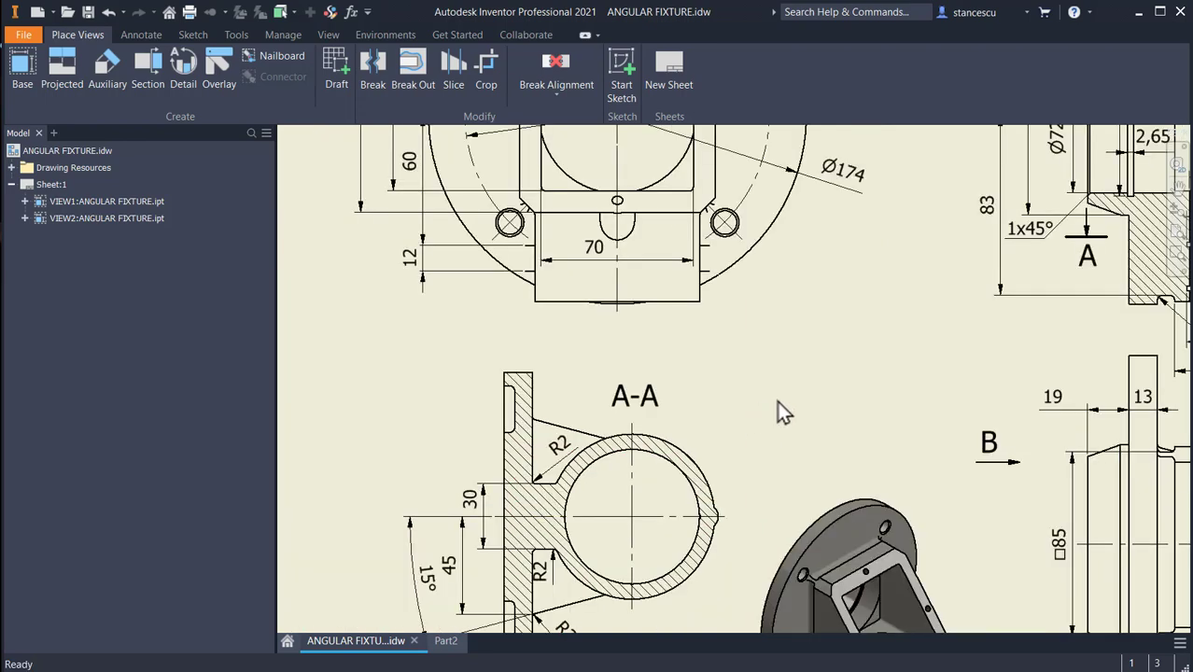
{"action": "middle_click_drag", "start_coordinate": [778, 413], "coordinate": [1016, 464]}
{"action": "middle_click_drag", "start_coordinate": [924, 509], "coordinate": [941, 355]}
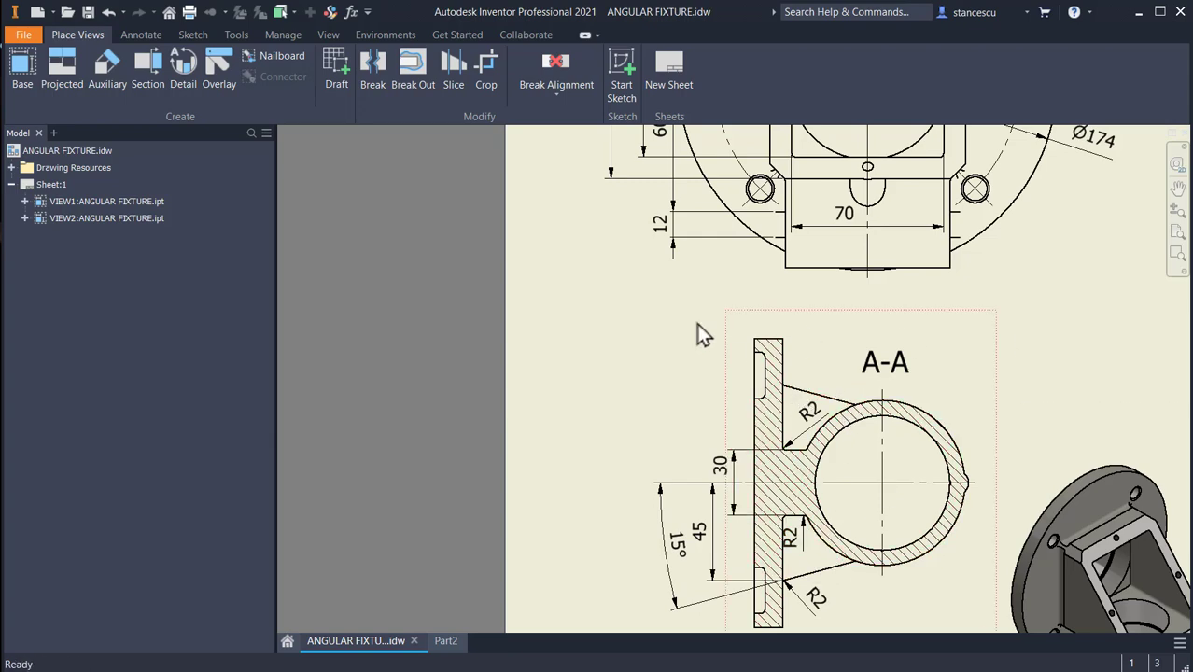
{"action": "middle_click_drag", "start_coordinate": [700, 333], "coordinate": [706, 461]}
{"action": "scroll", "coordinate": [720, 405], "scroll_direction": "down", "scroll_amount": 3}
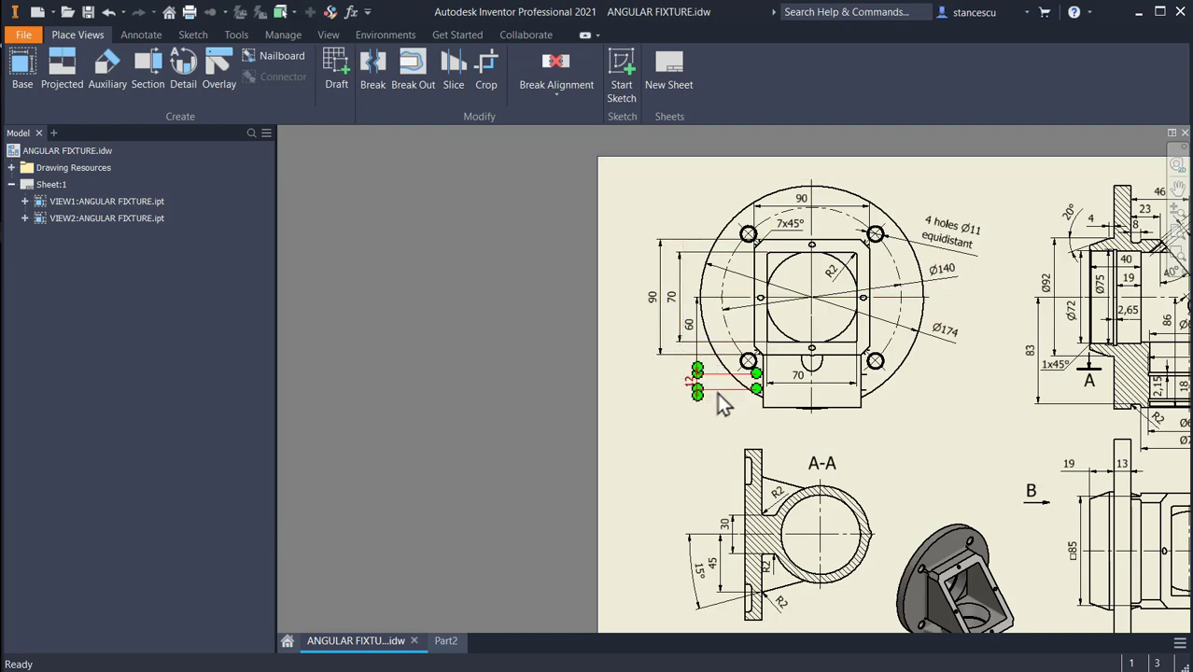
{"action": "scroll", "coordinate": [706, 418], "scroll_direction": "up", "scroll_amount": 2}
{"action": "key", "text": "Home"}
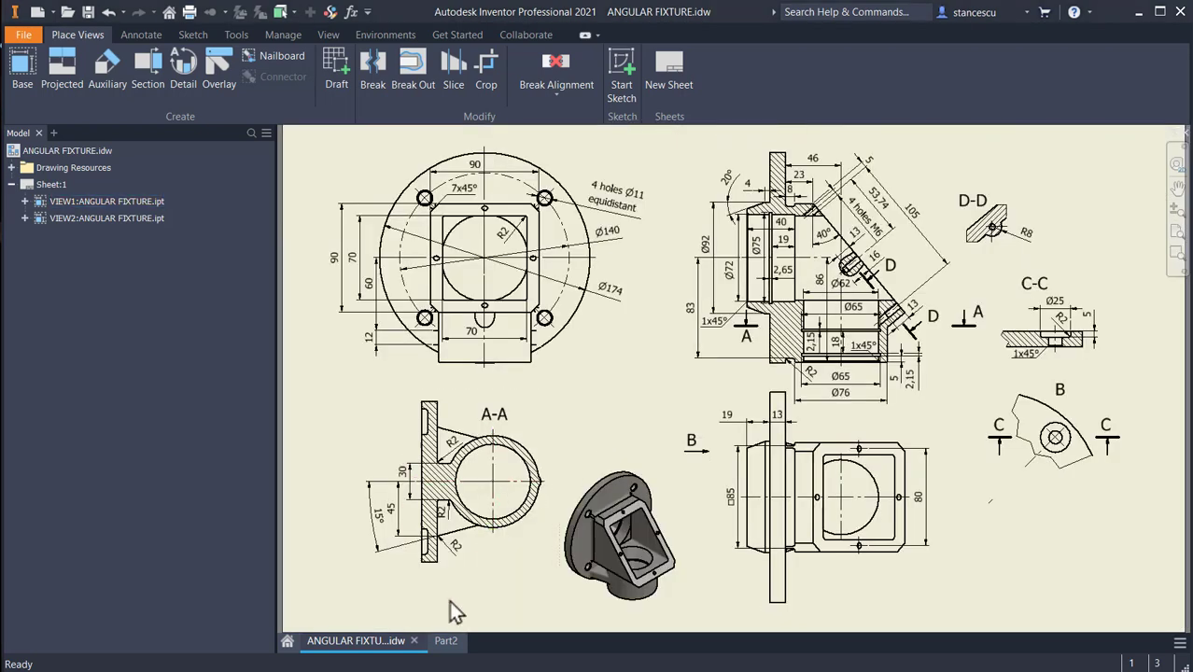
{"action": "left_click", "coordinate": [445, 640]}
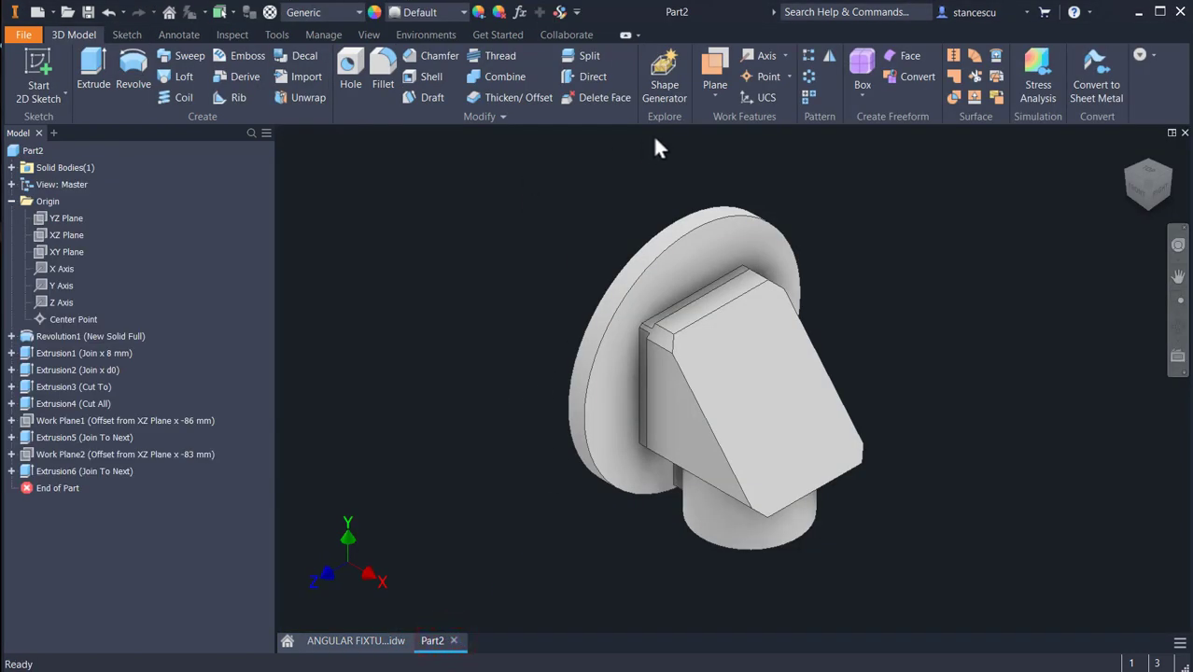
- Create Work Plane3 offset -60 mm from the XZ Plane
{"action": "left_click", "coordinate": [707, 71]}
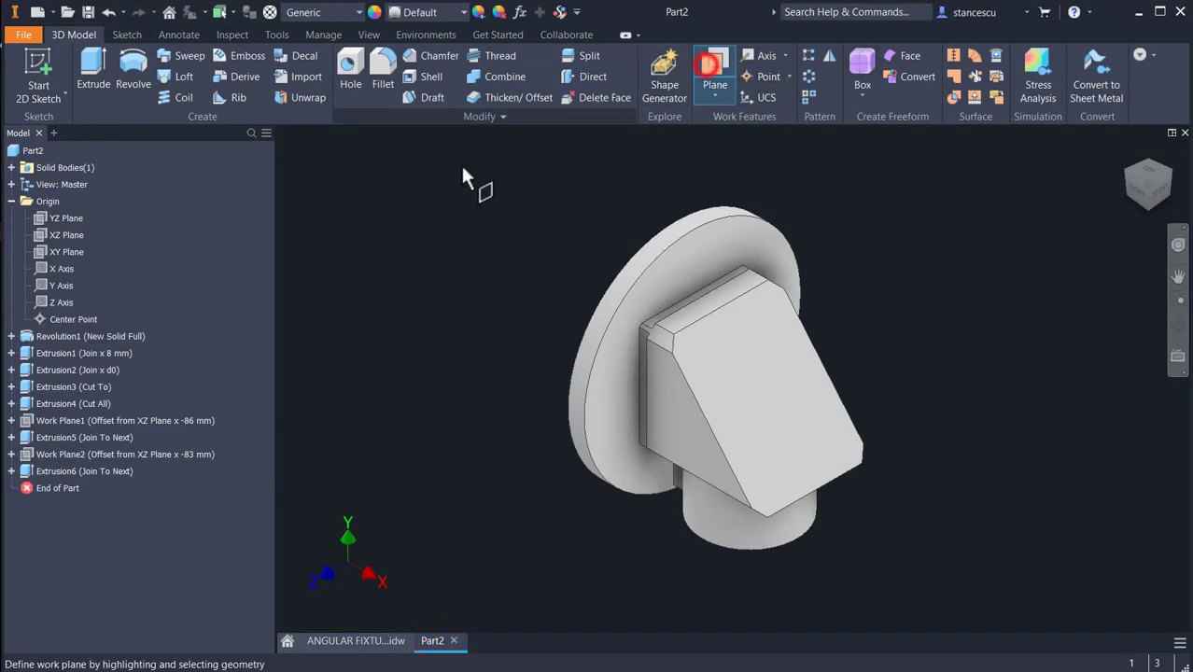
{"action": "left_click", "coordinate": [76, 237]}
{"action": "left_click_drag", "start_coordinate": [540, 399], "coordinate": [532, 480]}
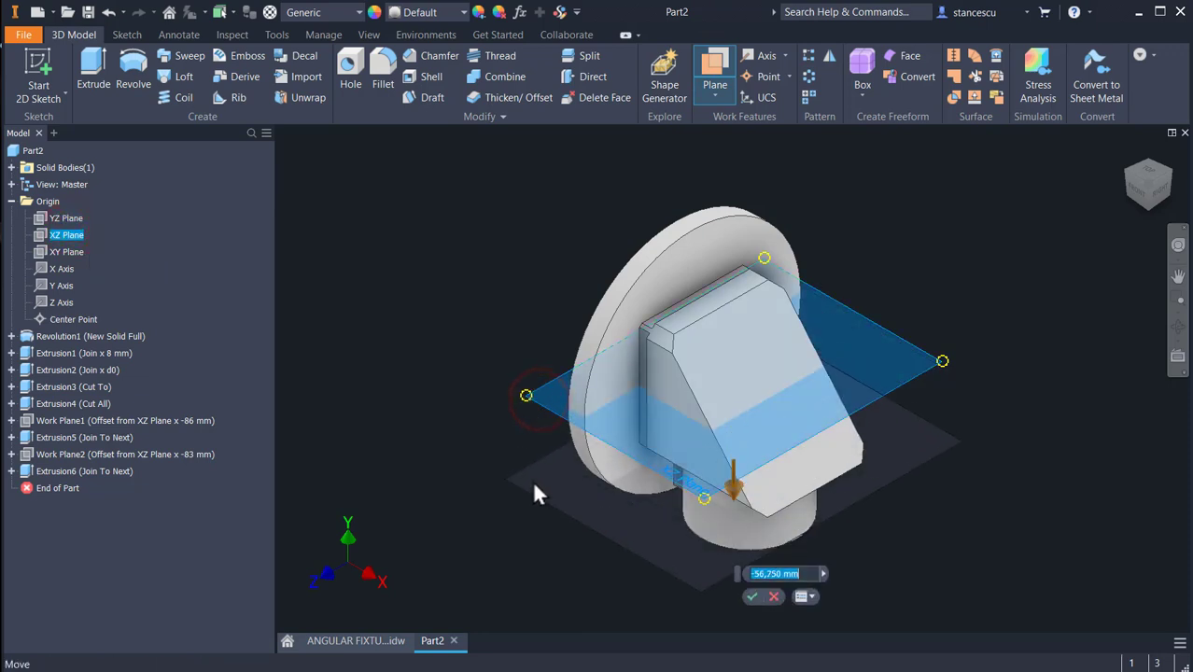
{"action": "key", "text": "BackSpace"}
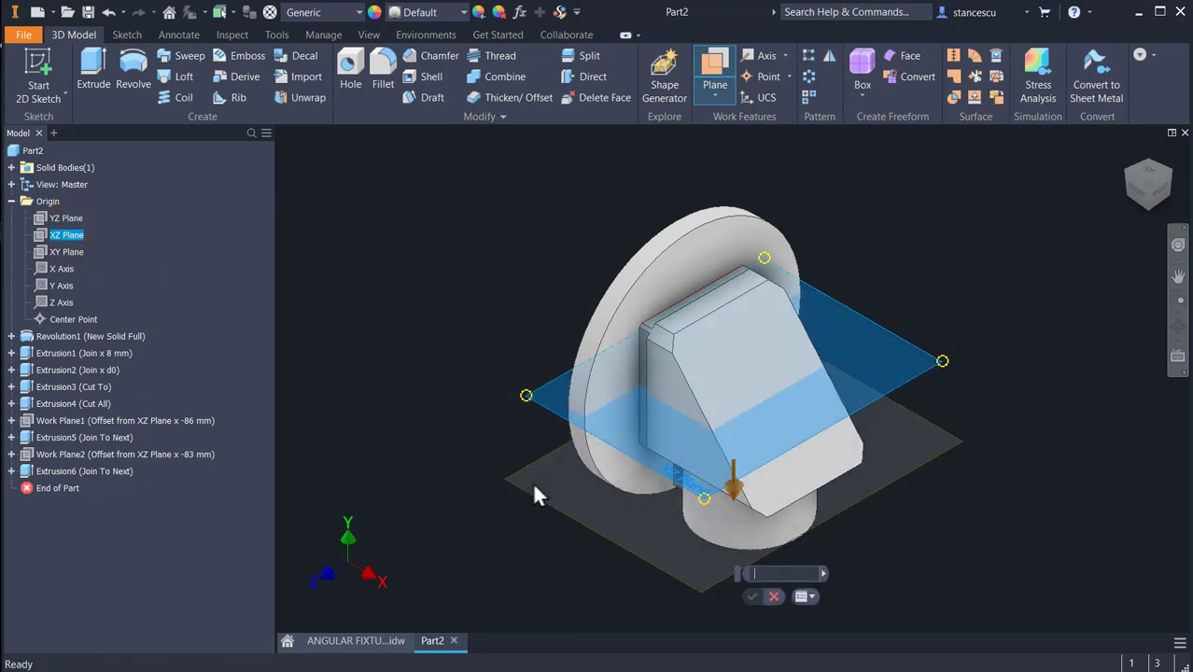
{"action": "type", "text": "-60"}
{"action": "key", "text": "Return"}
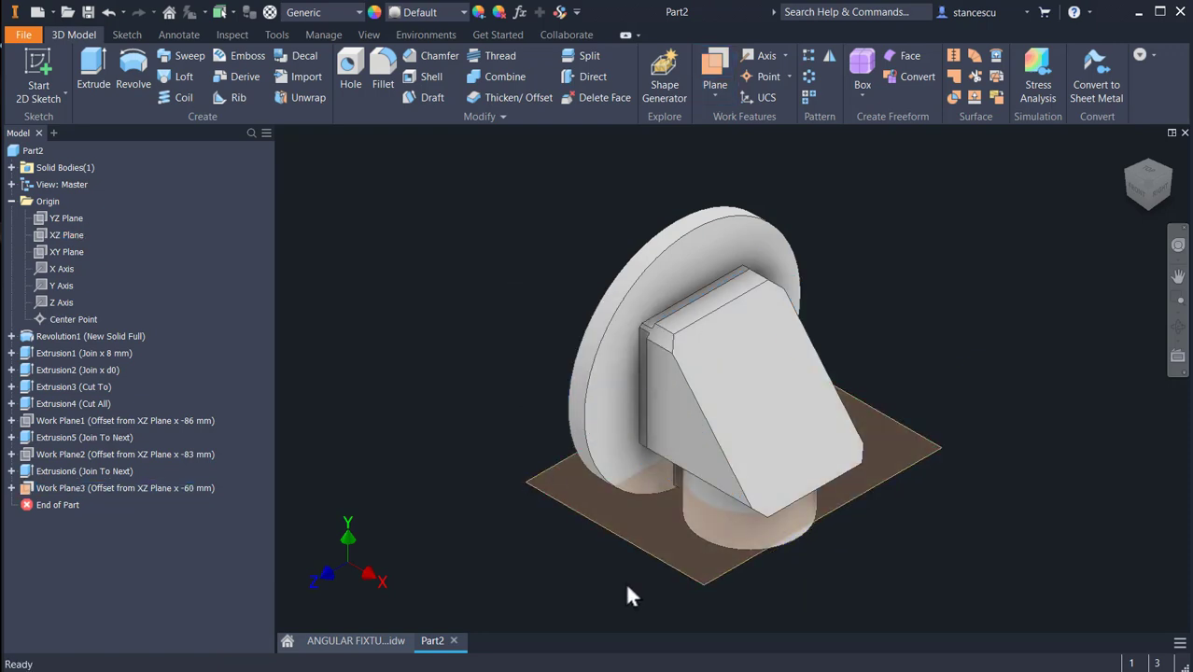
- Start a new sketch on Work Plane3
{"action": "middle_click_drag", "start_coordinate": [628, 595], "coordinate": [647, 493], "text": "shift"}
{"action": "left_click", "coordinate": [744, 296]}
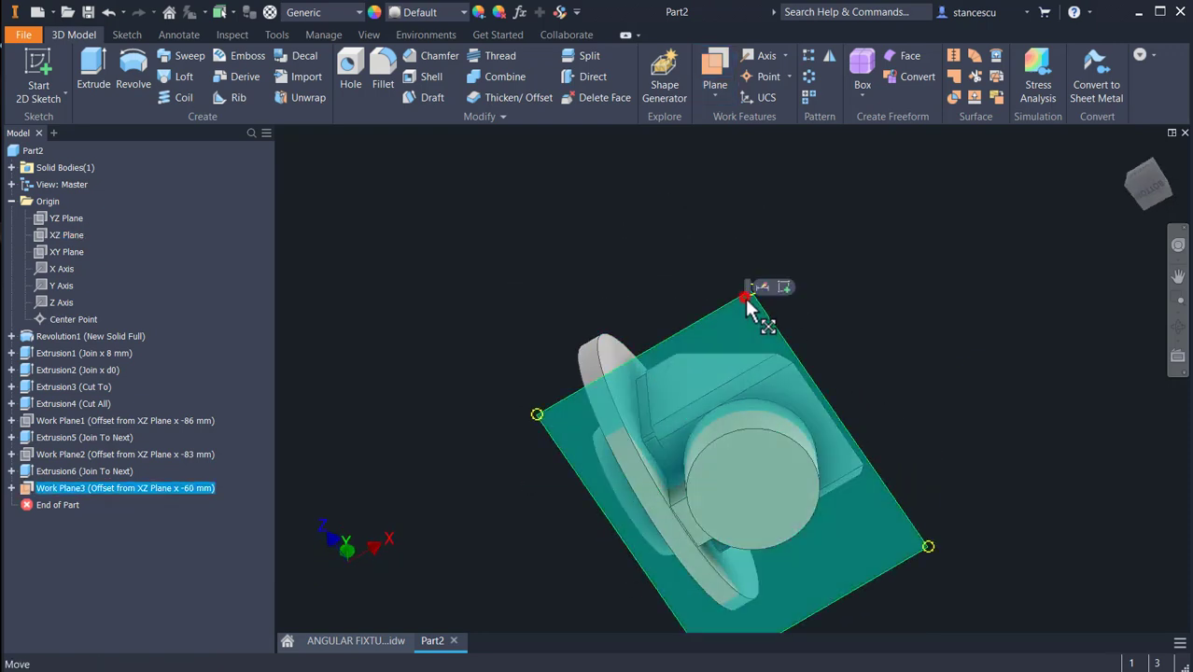
{"action": "left_click", "coordinate": [785, 289]}
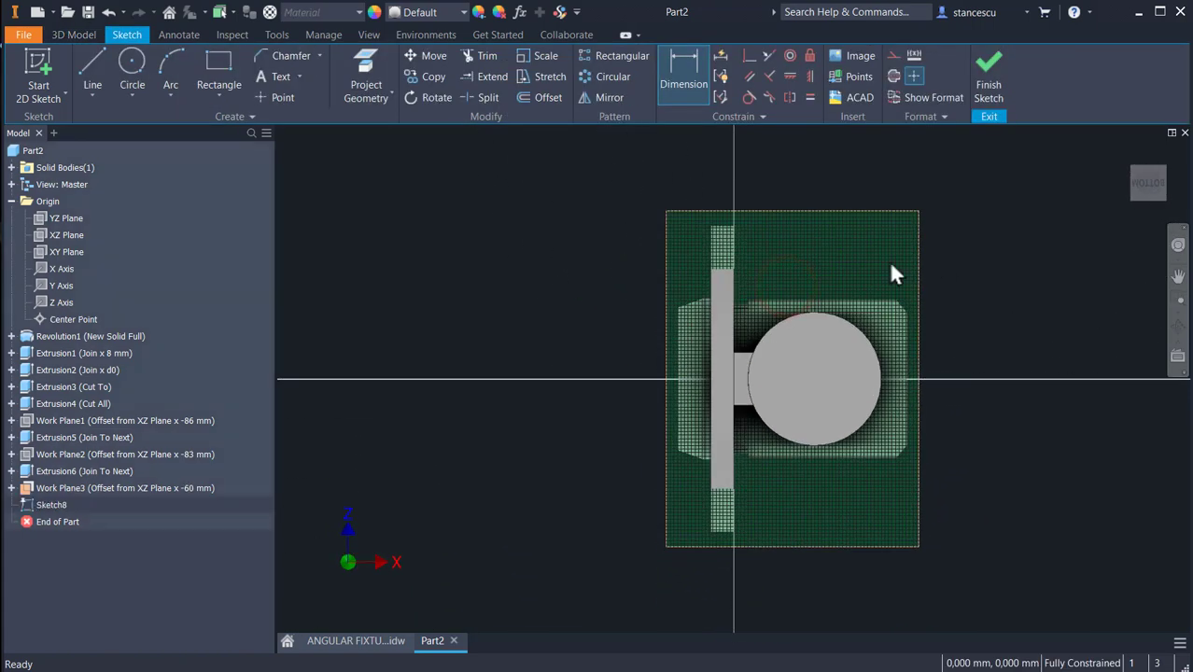
- With graphics sliced, draw a line from the vertical edge to the circular boss's arc
{"action": "key", "text": "F7"}
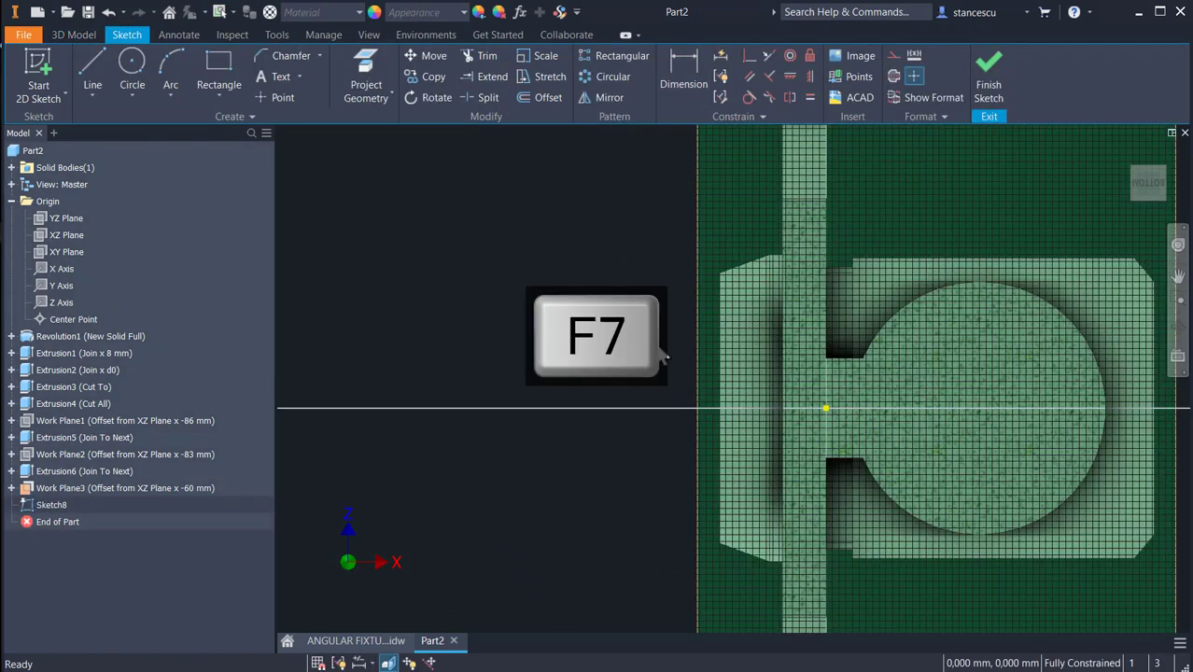
{"action": "middle_click_drag", "start_coordinate": [629, 334], "coordinate": [516, 304]}
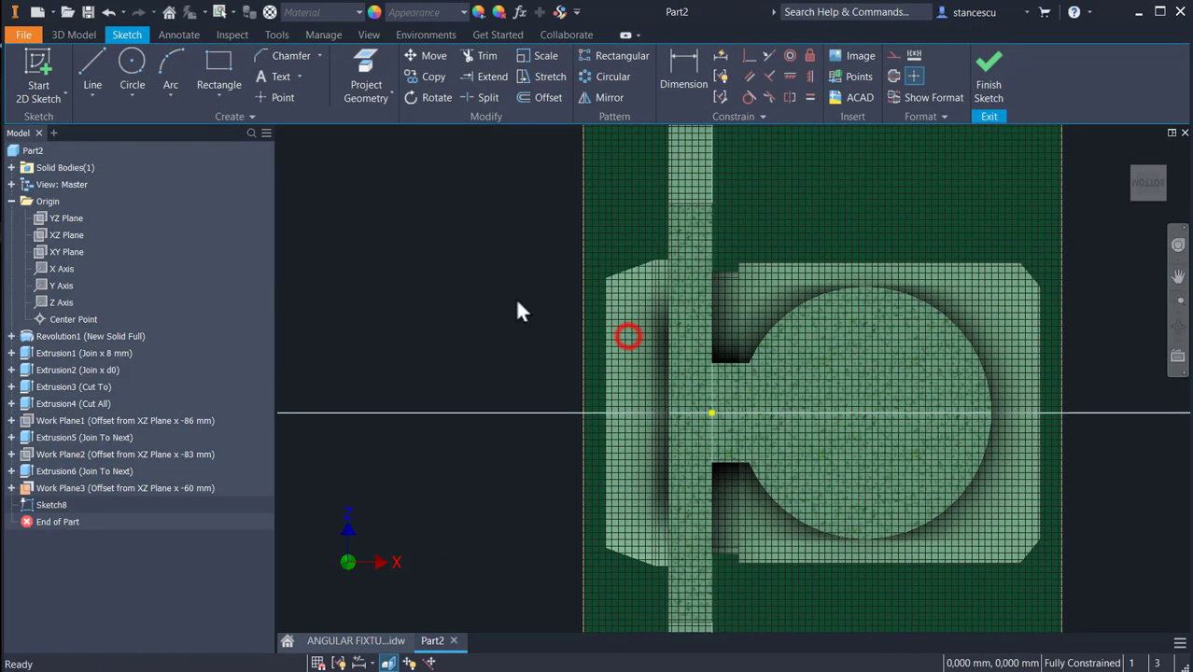
{"action": "left_click", "coordinate": [87, 65]}
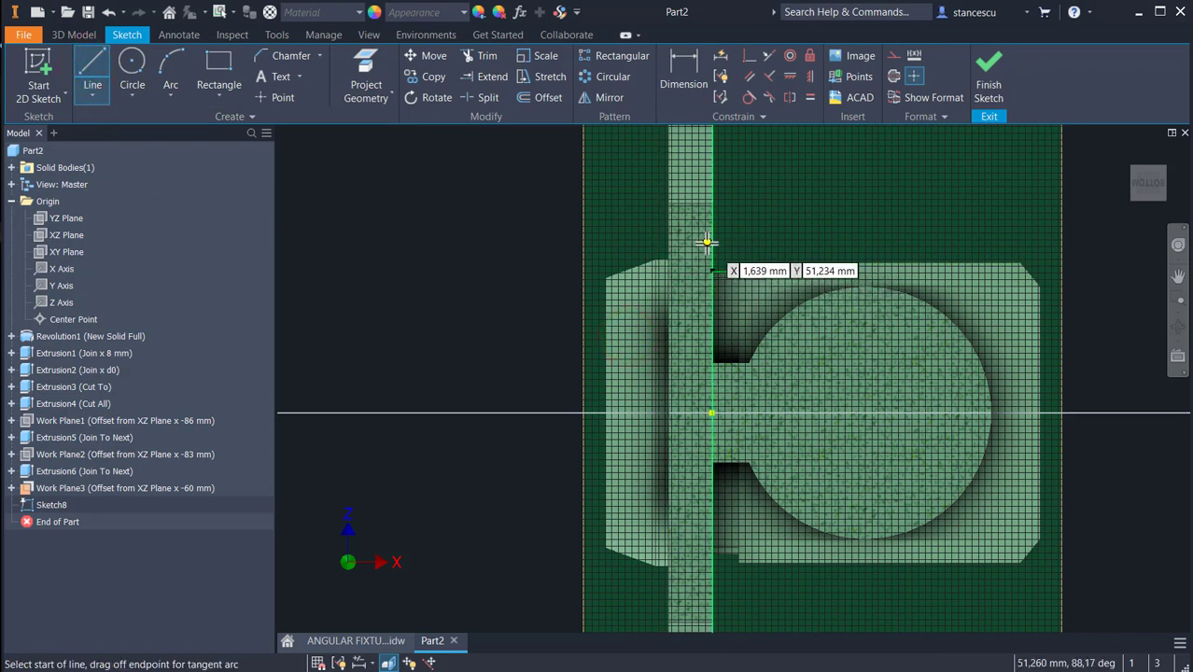
{"action": "left_click", "coordinate": [709, 249]}
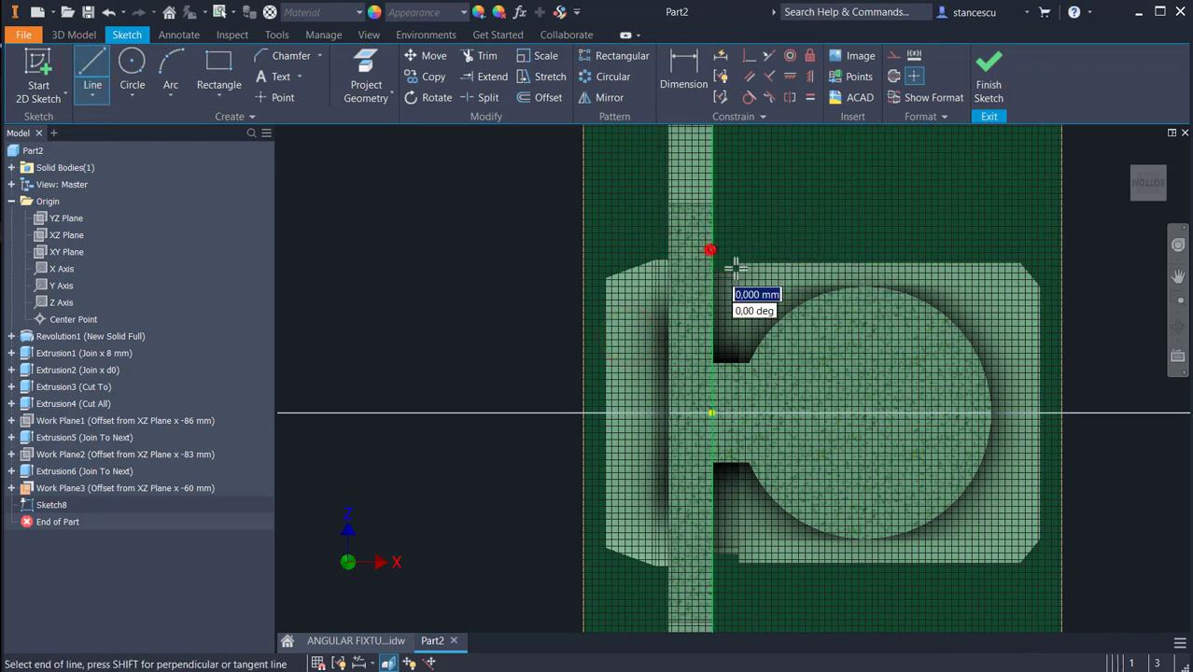
{"action": "left_click", "coordinate": [794, 309]}
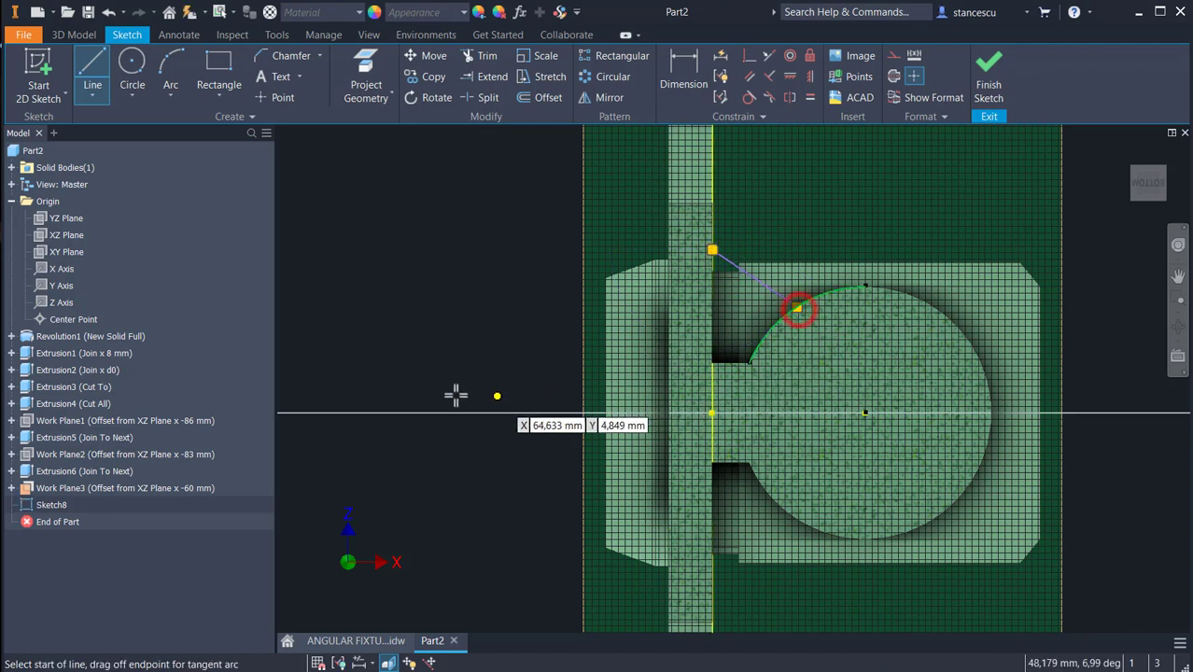
{"action": "key", "text": "Escape"}
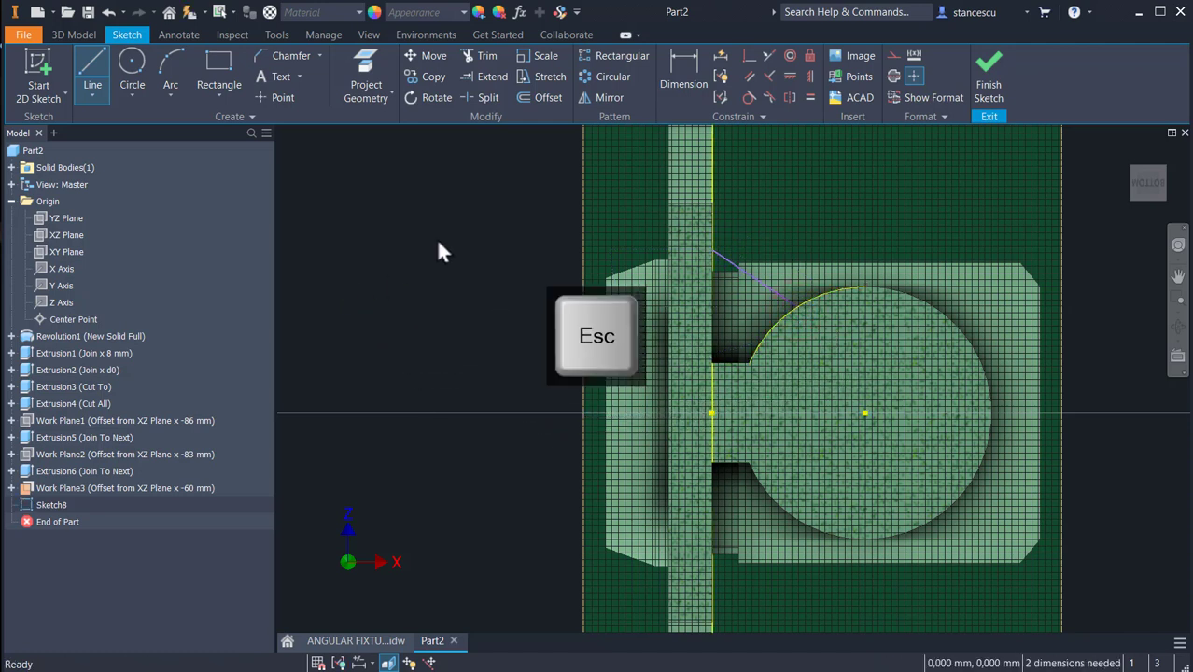
{"action": "left_click", "coordinate": [684, 71]}
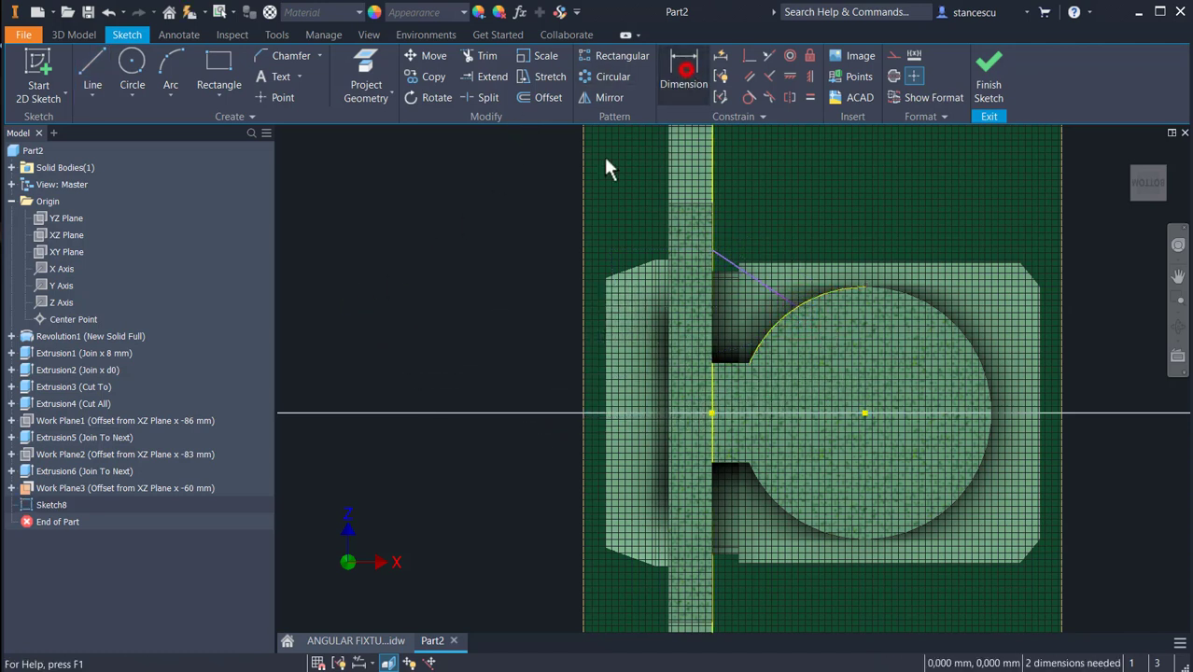
- Dimension the line's upper endpoint 45 vertically from the circle centre
{"action": "left_click", "coordinate": [713, 250]}
{"action": "left_click", "coordinate": [865, 414]}
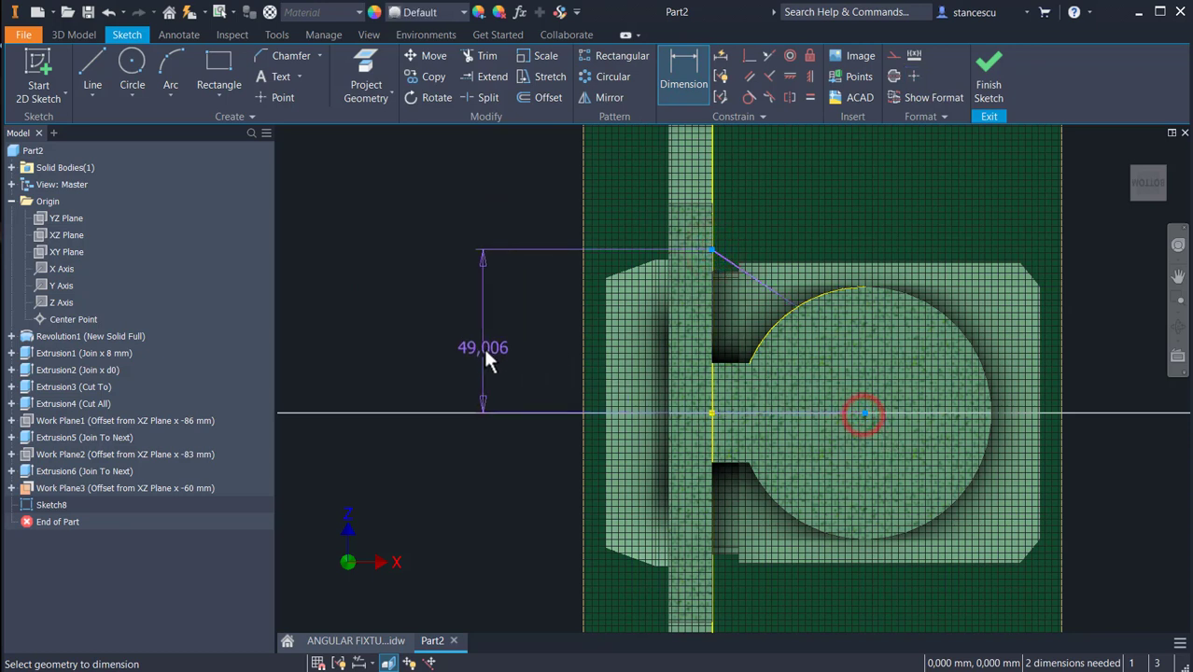
{"action": "left_click", "coordinate": [486, 353]}
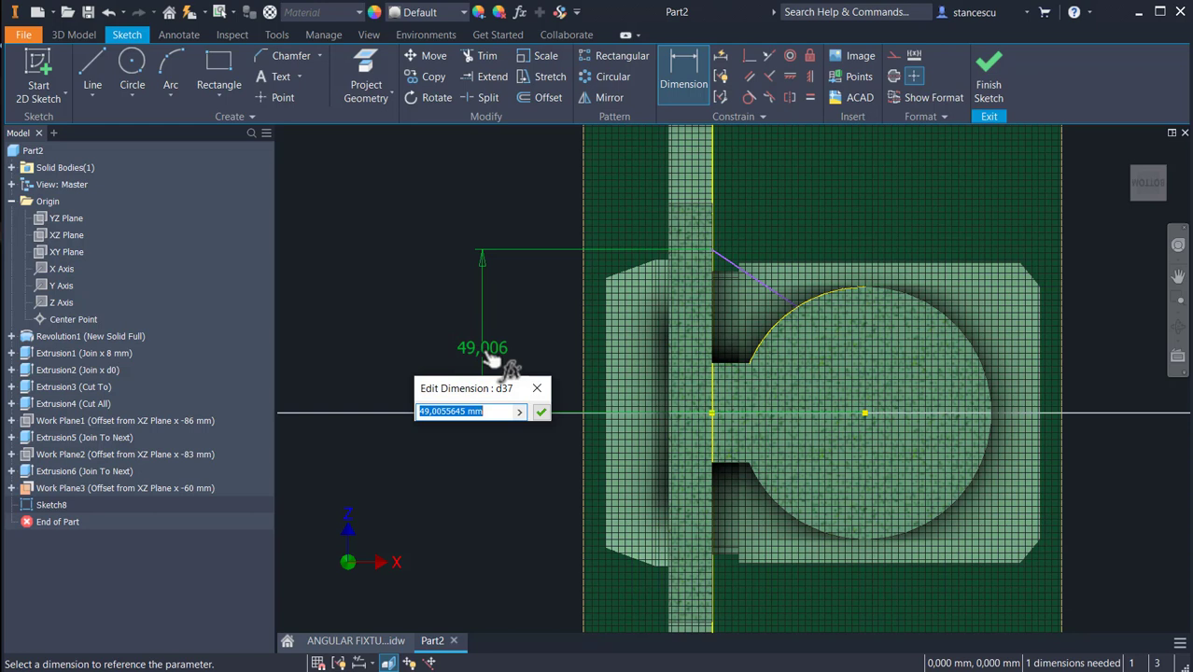
{"action": "type", "text": "45"}
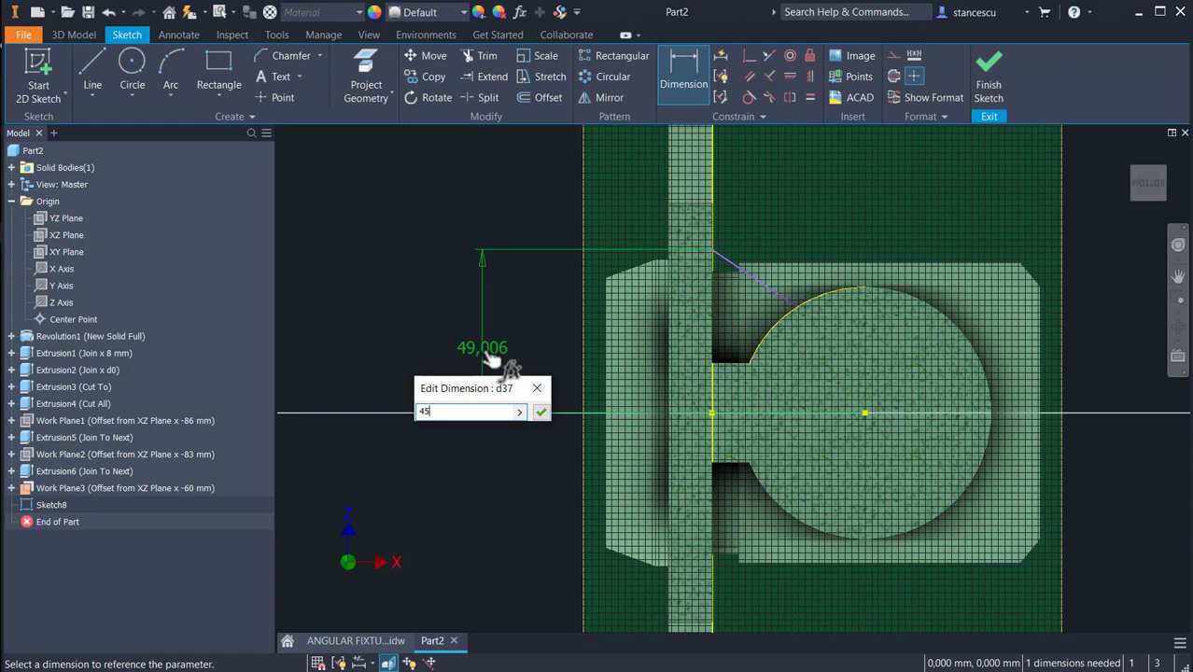
{"action": "key", "text": "Return"}
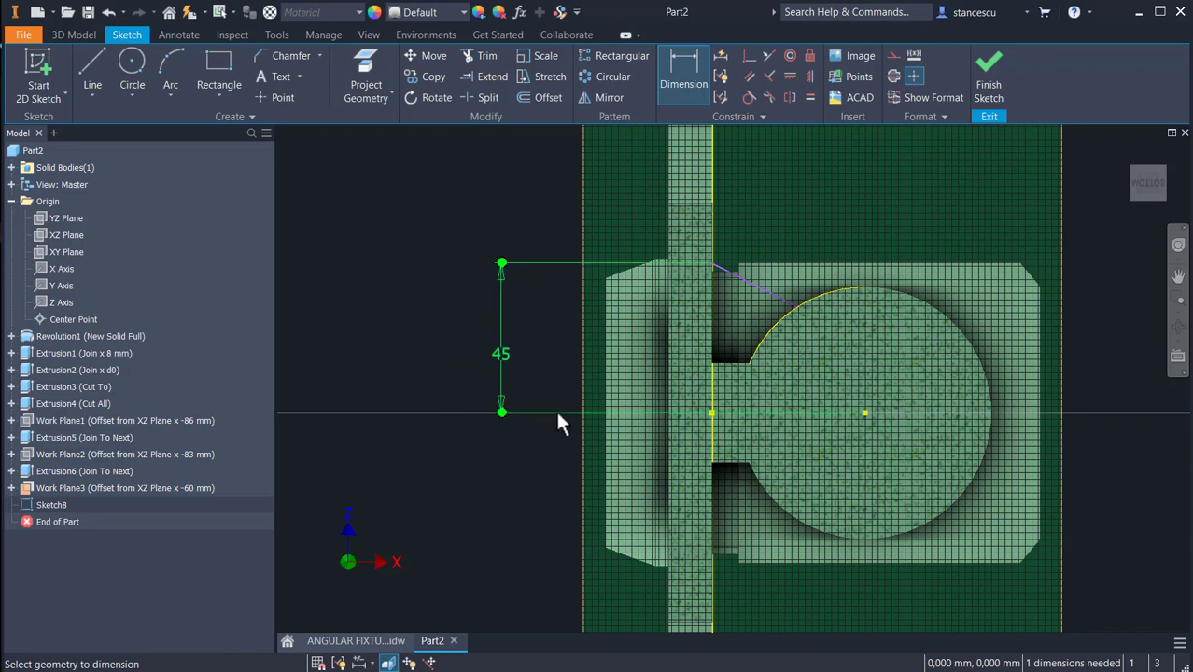
- Set the line's angle to the vertical to 75° and finish Sketch8
{"action": "left_click", "coordinate": [770, 299]}
{"action": "left_click", "coordinate": [710, 385]}
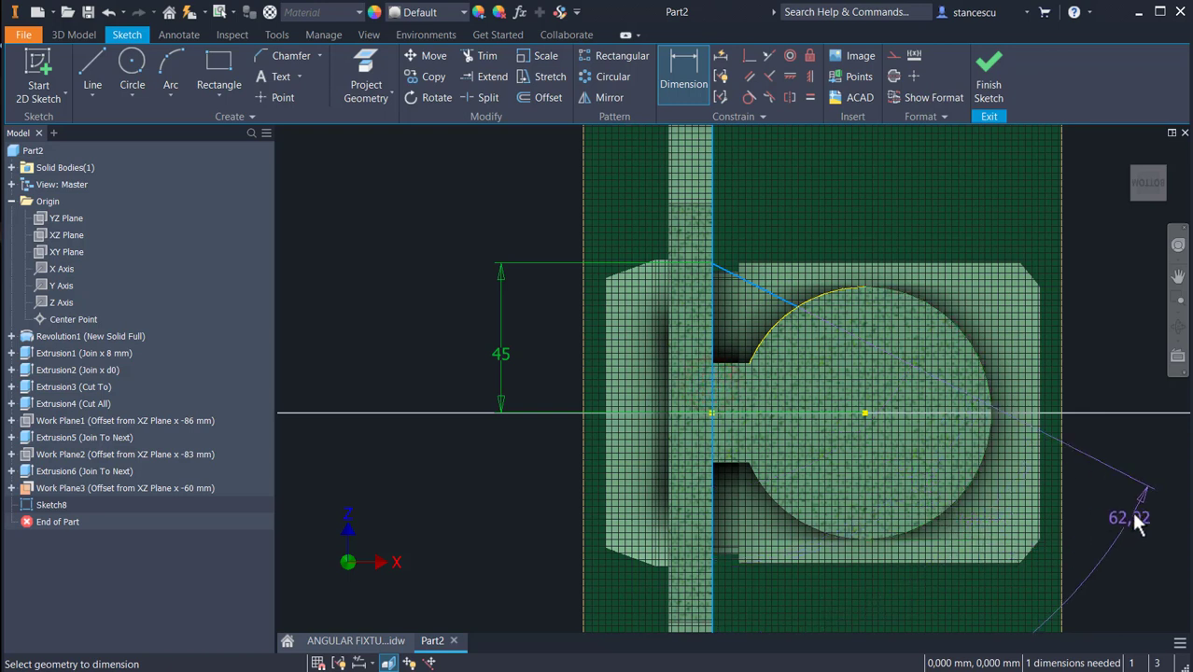
{"action": "left_click", "coordinate": [1108, 528]}
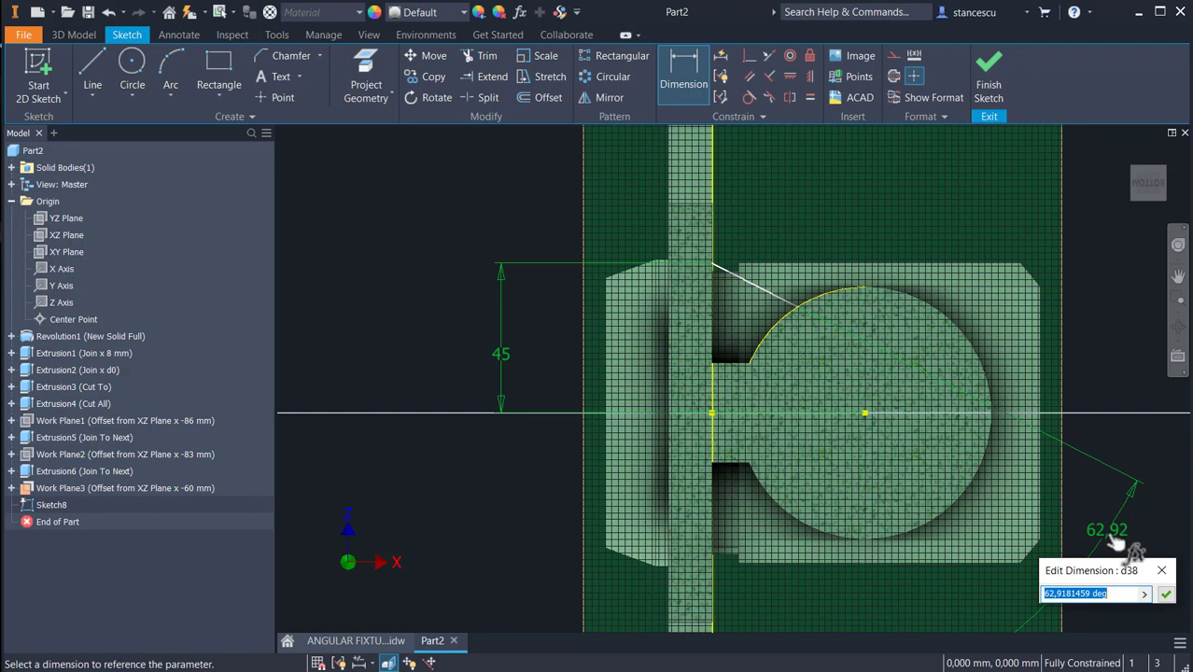
{"action": "type", "text": "90-15"}
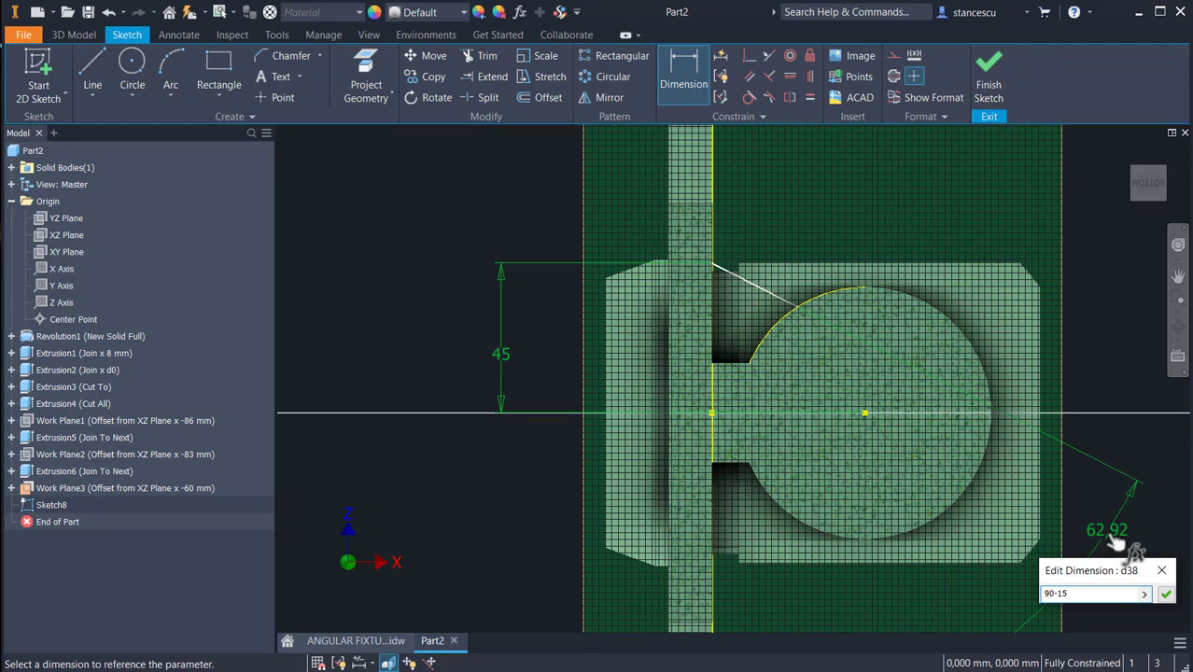
{"action": "key", "text": "Return"}
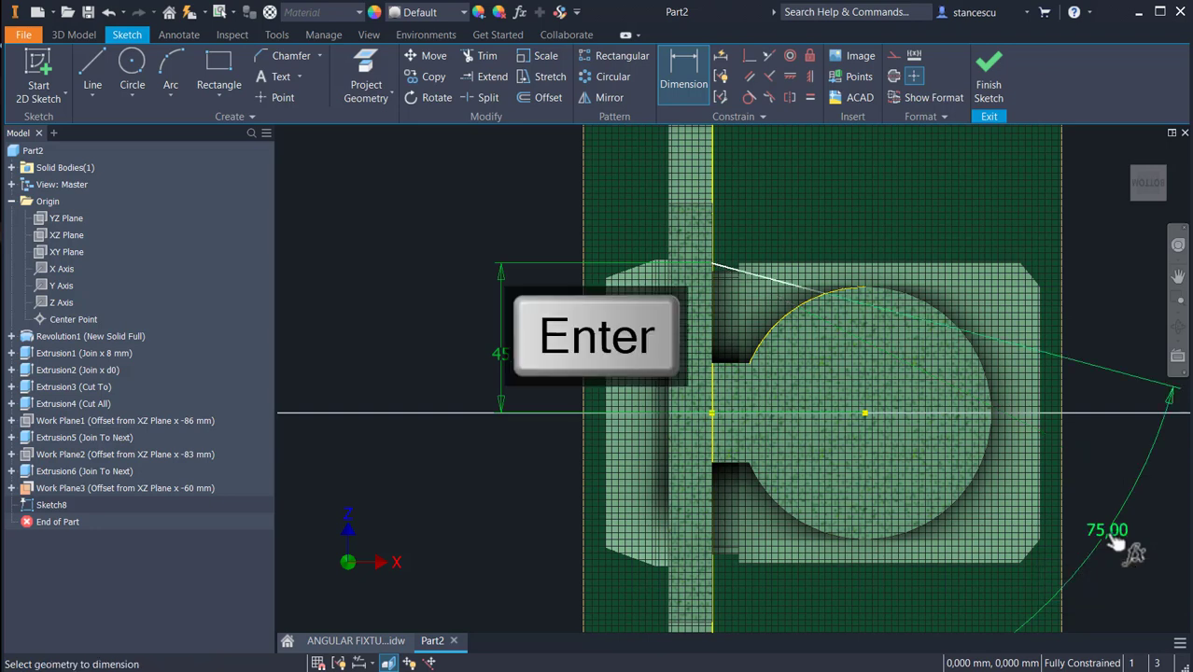
{"action": "left_click", "coordinate": [988, 75]}
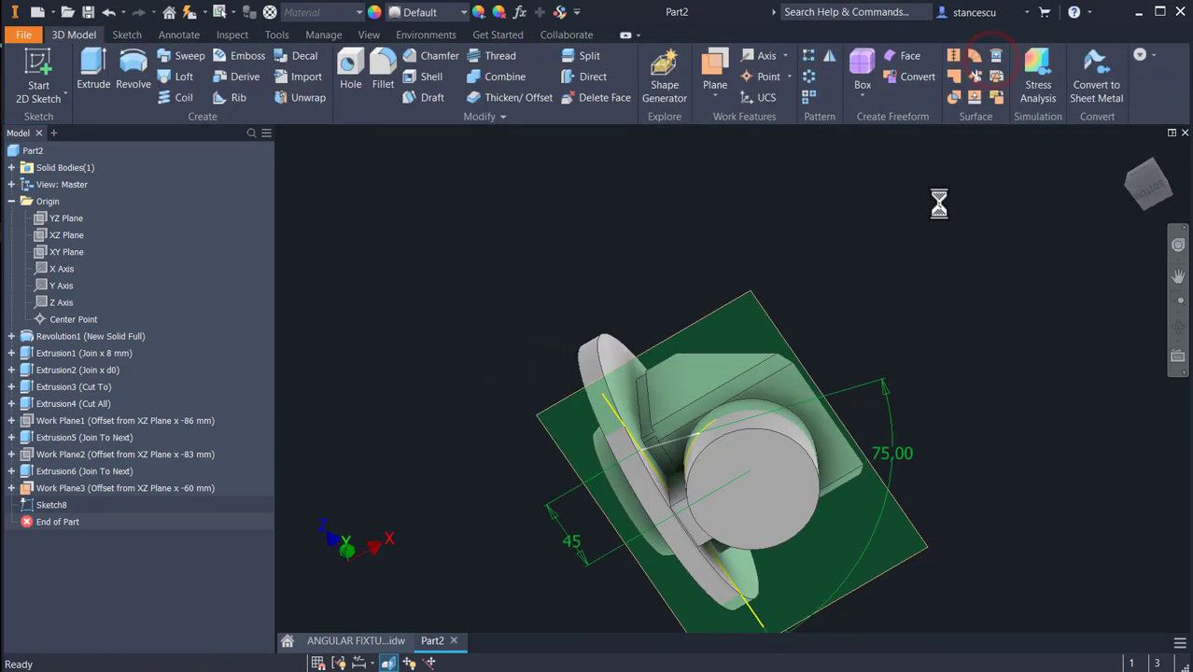
- Hide the green work plane and zoom in on the rib area
{"action": "right_click", "coordinate": [731, 295]}
{"action": "left_click", "coordinate": [775, 322]}
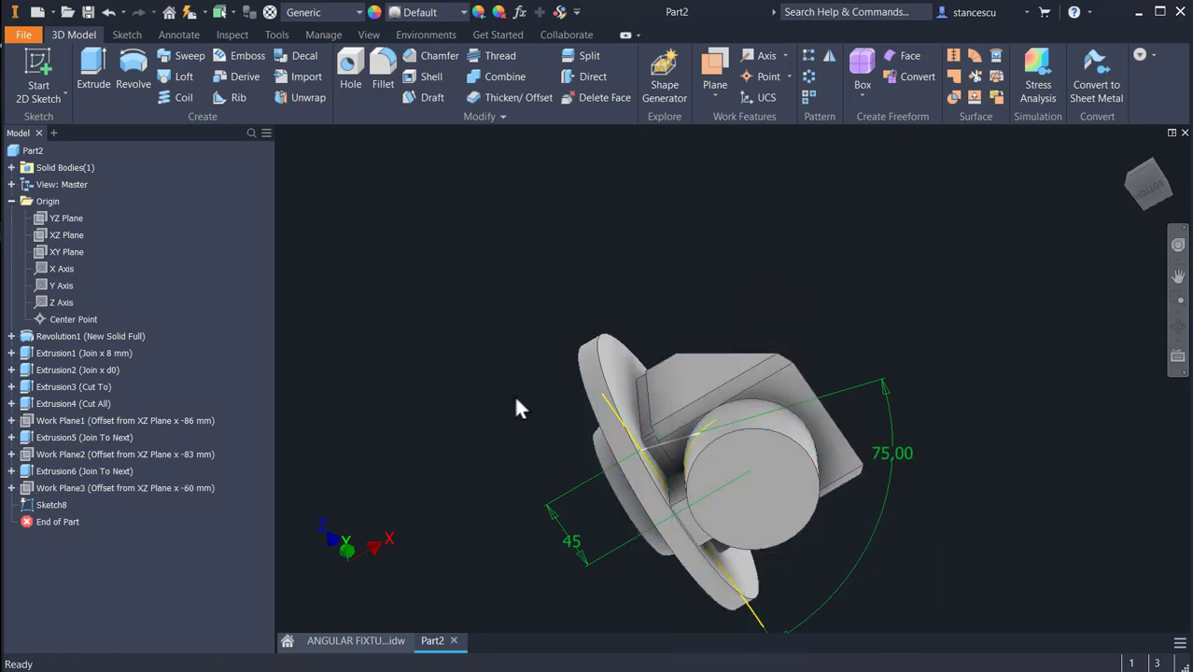
{"action": "scroll", "coordinate": [645, 448], "scroll_direction": "up", "scroll_amount": 2}
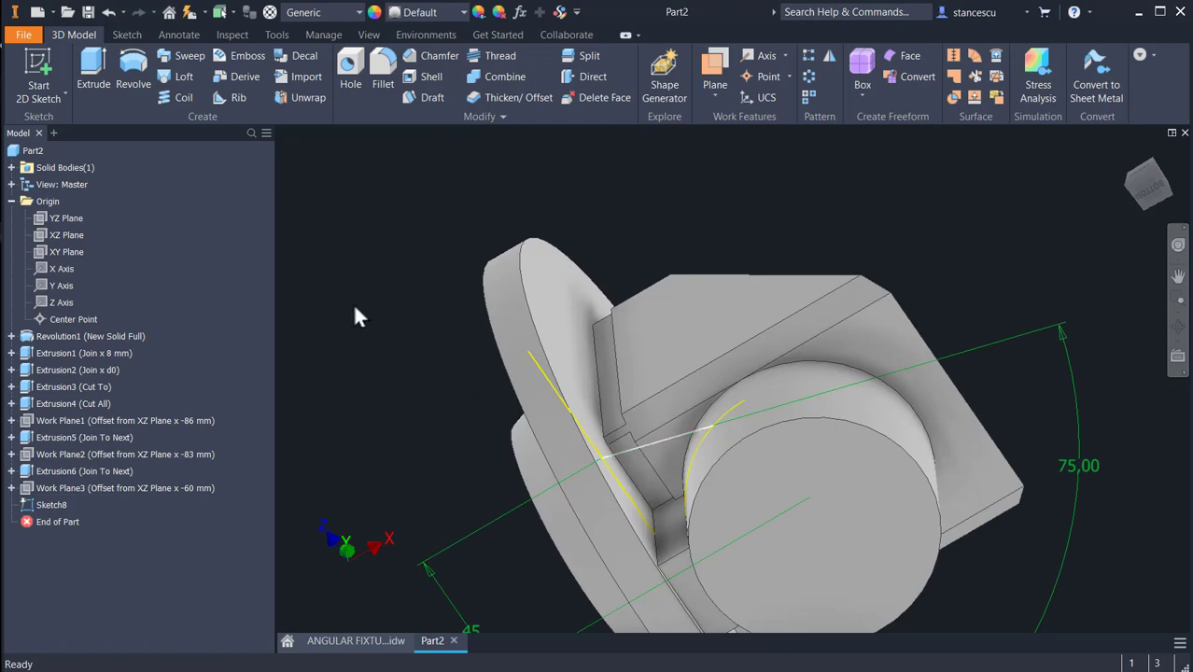
{"action": "left_click", "coordinate": [369, 276]}
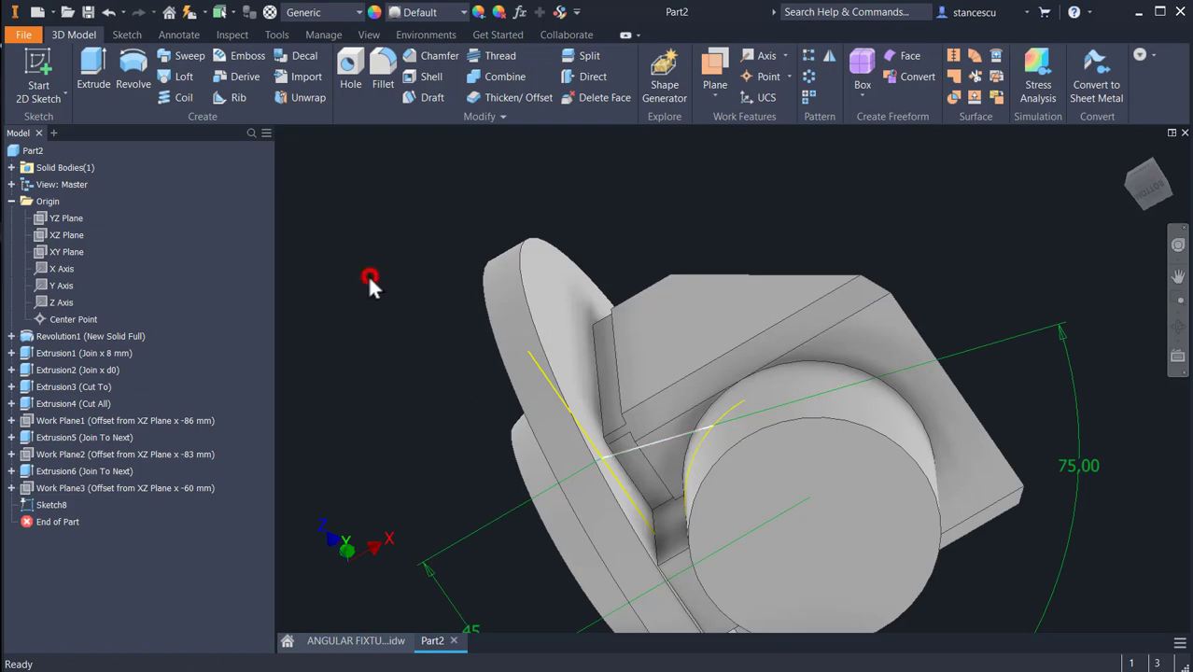
{"action": "left_click", "coordinate": [220, 96]}
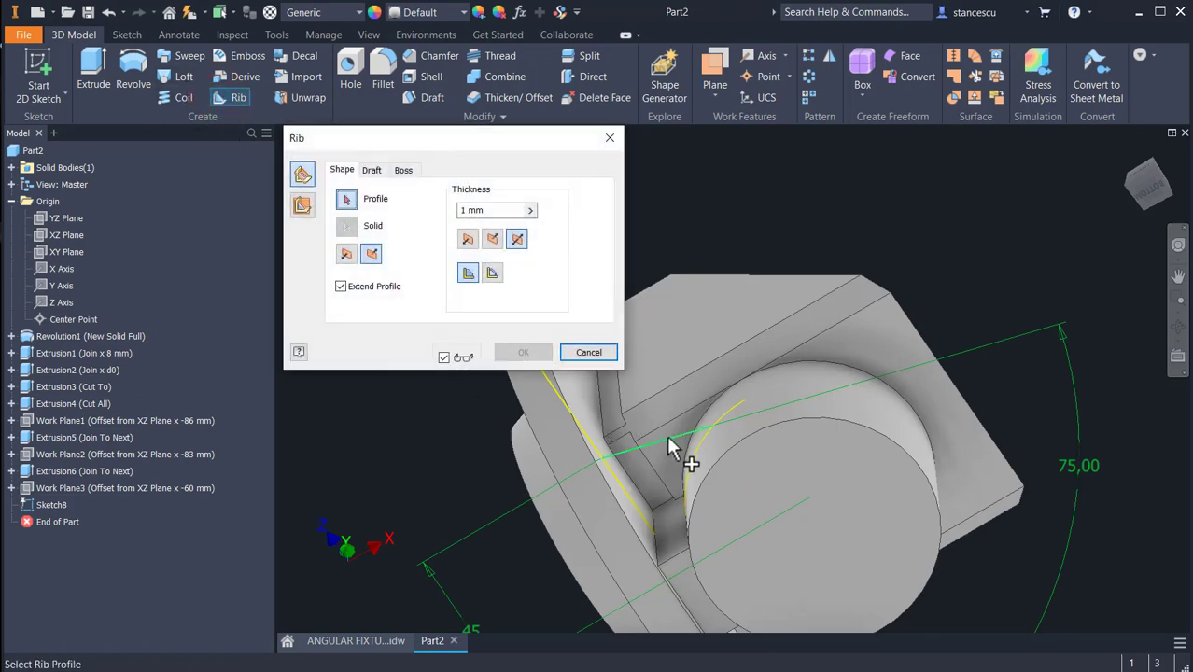
- Create Rib1 from the slanted line, parallel to the sketch plane, 12 mm thick, direction flipped
{"action": "left_click", "coordinate": [667, 435]}
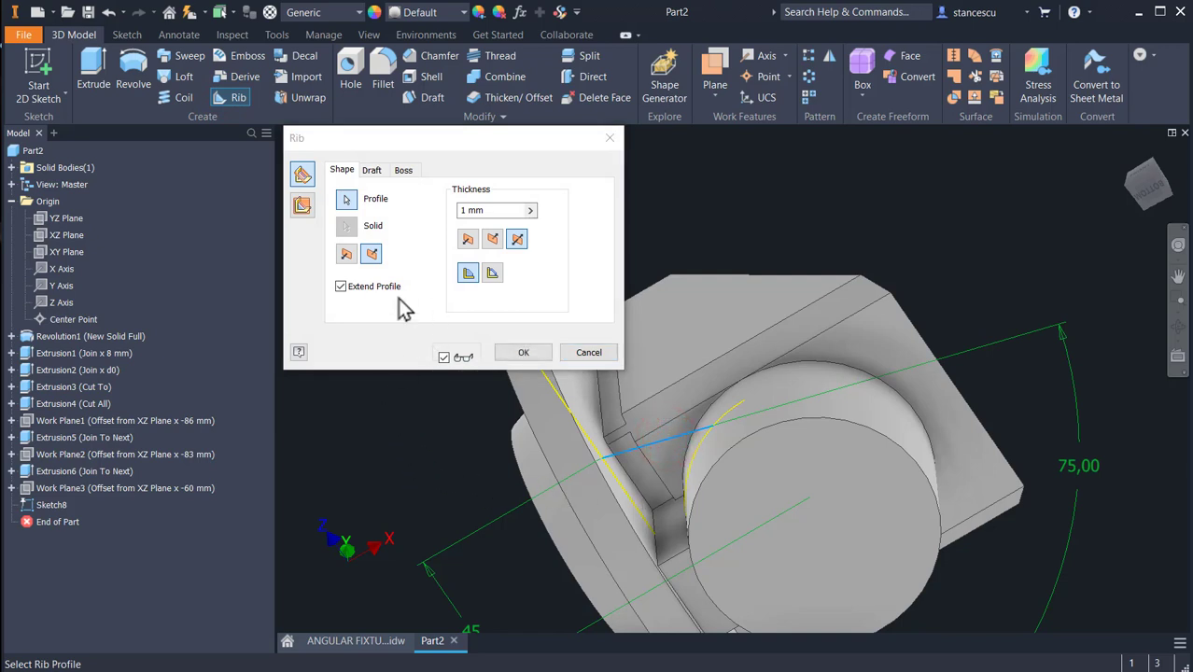
{"action": "left_click", "coordinate": [302, 204]}
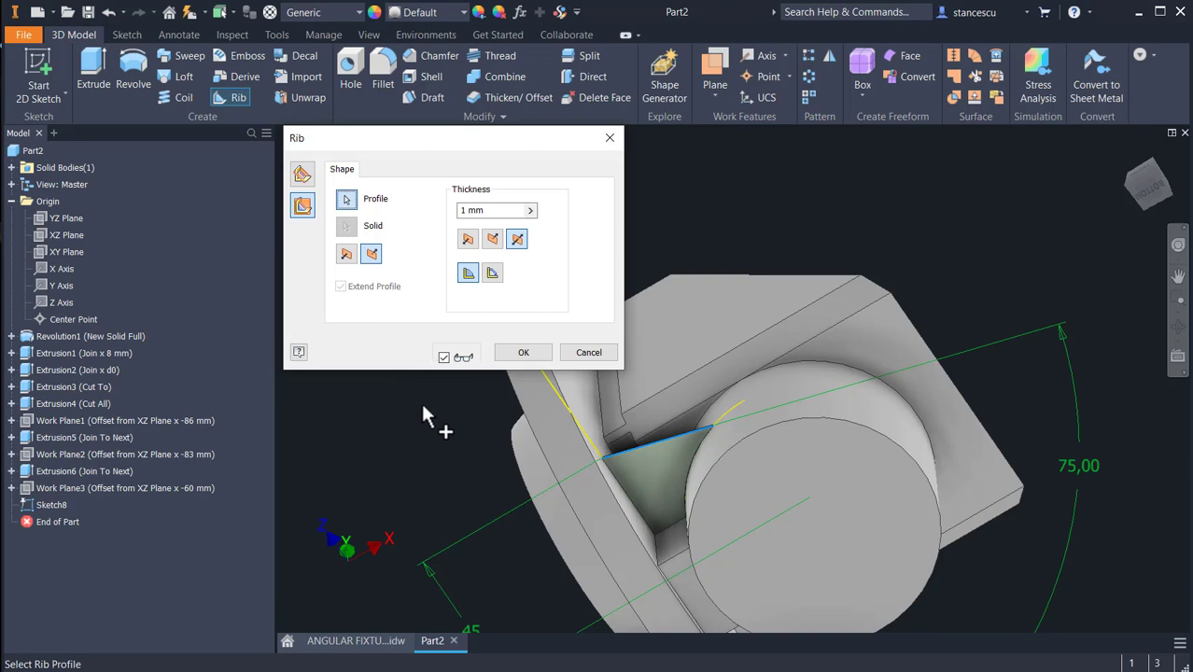
{"action": "left_click", "coordinate": [498, 210]}
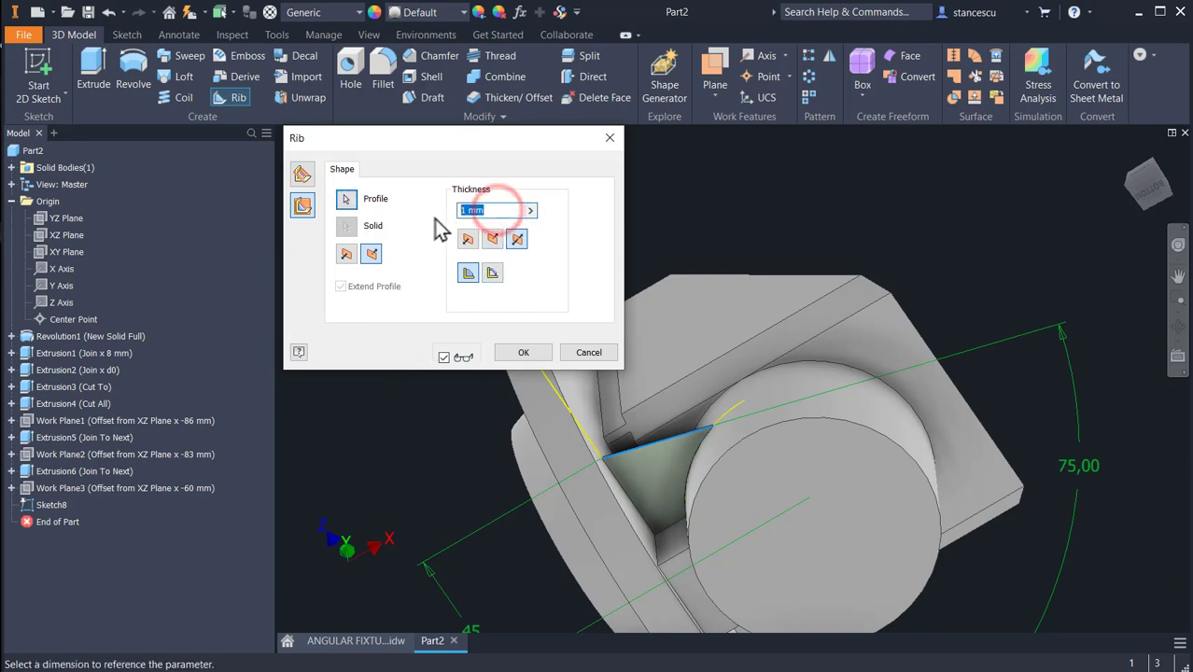
{"action": "type", "text": "12"}
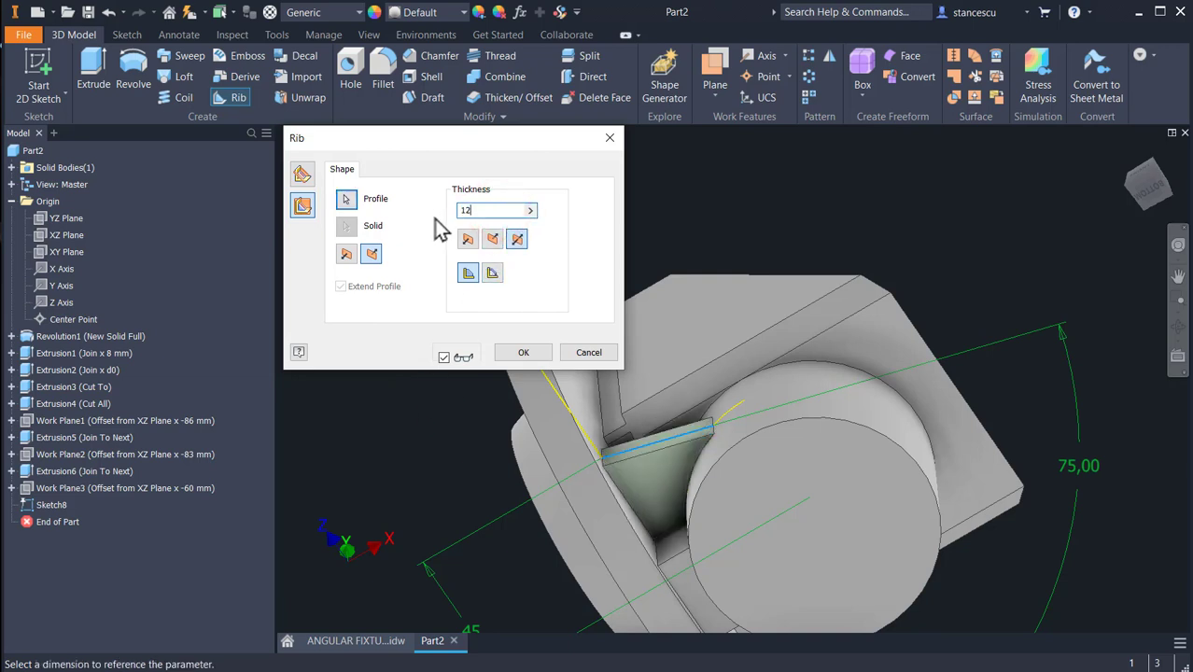
{"action": "middle_click_drag", "start_coordinate": [653, 458], "coordinate": [662, 487], "text": "shift"}
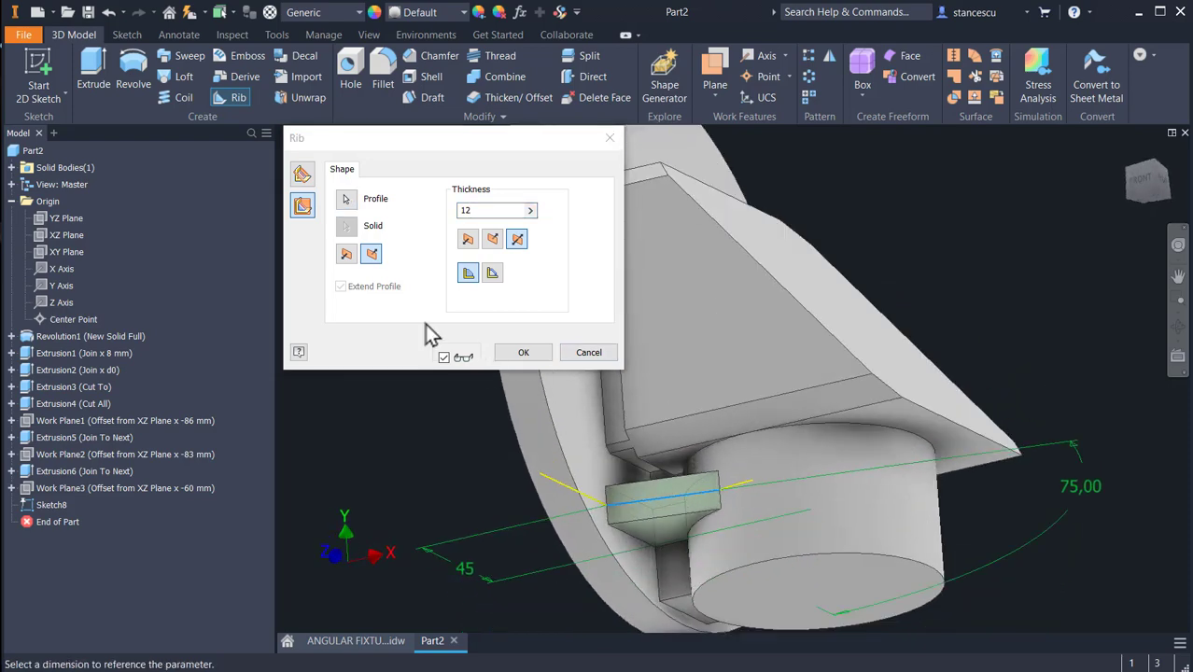
{"action": "left_click", "coordinate": [493, 241]}
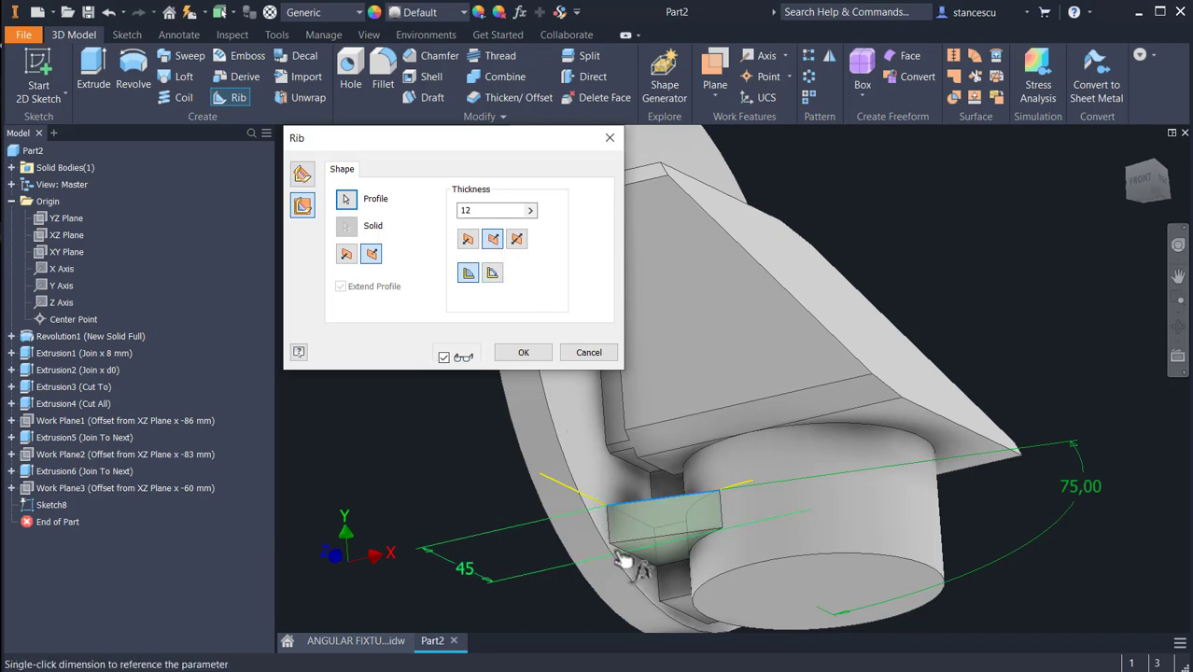
{"action": "left_click", "coordinate": [524, 354]}
{"action": "mouse_move", "coordinate": [387, 381]}
{"action": "middle_mouse_down", "text": "shift"}
{"action": "mouse_move", "coordinate": [397, 372]}
{"action": "mouse_move", "coordinate": [394, 285]}
{"action": "mouse_move", "coordinate": [390, 350]}
{"action": "mouse_move", "coordinate": [370, 377]}
{"action": "middle_mouse_up", "text": "shift"}
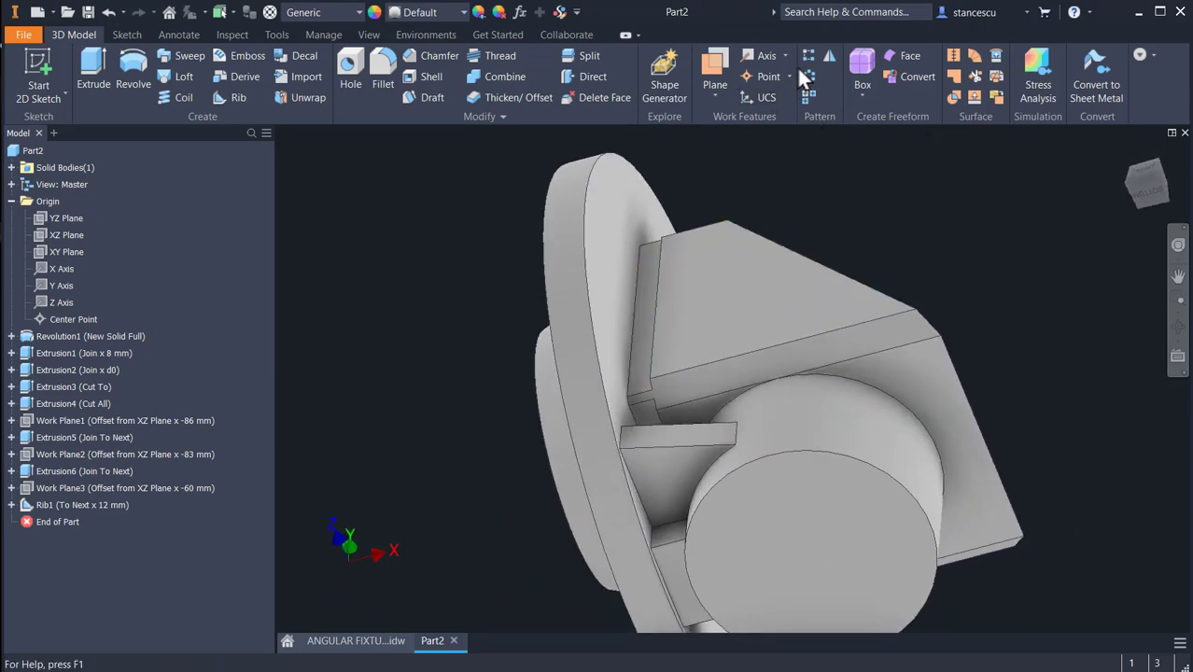
- Mirror Rib1 across the XY Plane as Mirror1, then return to Home view
{"action": "left_click", "coordinate": [827, 55]}
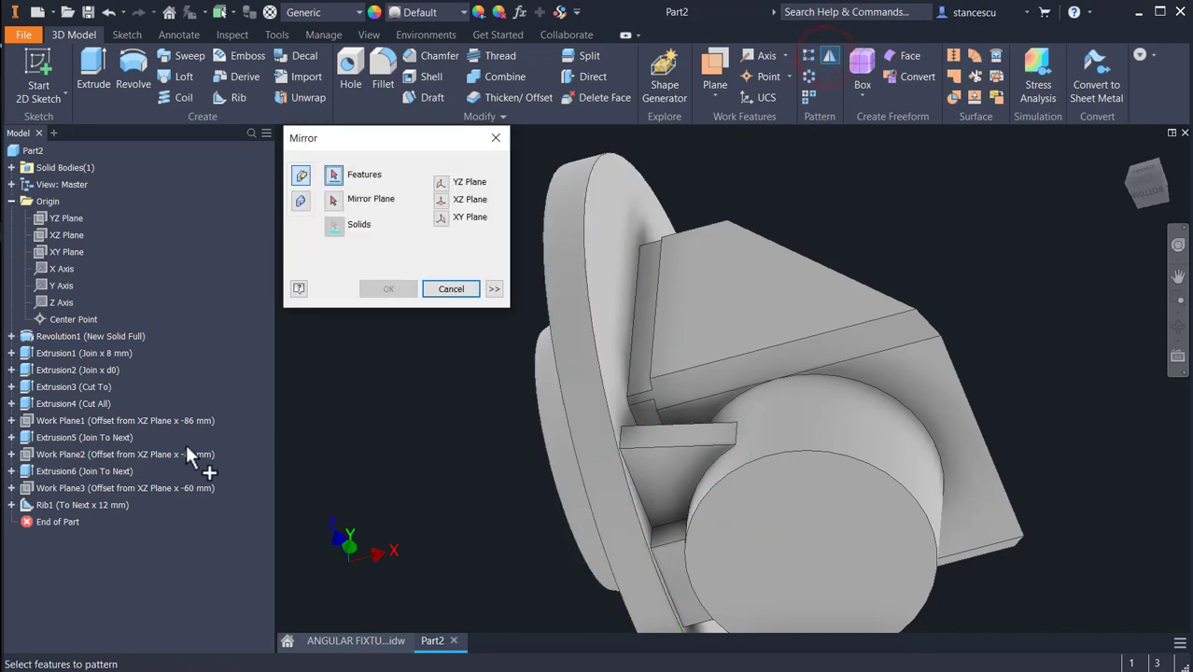
{"action": "left_click", "coordinate": [97, 505]}
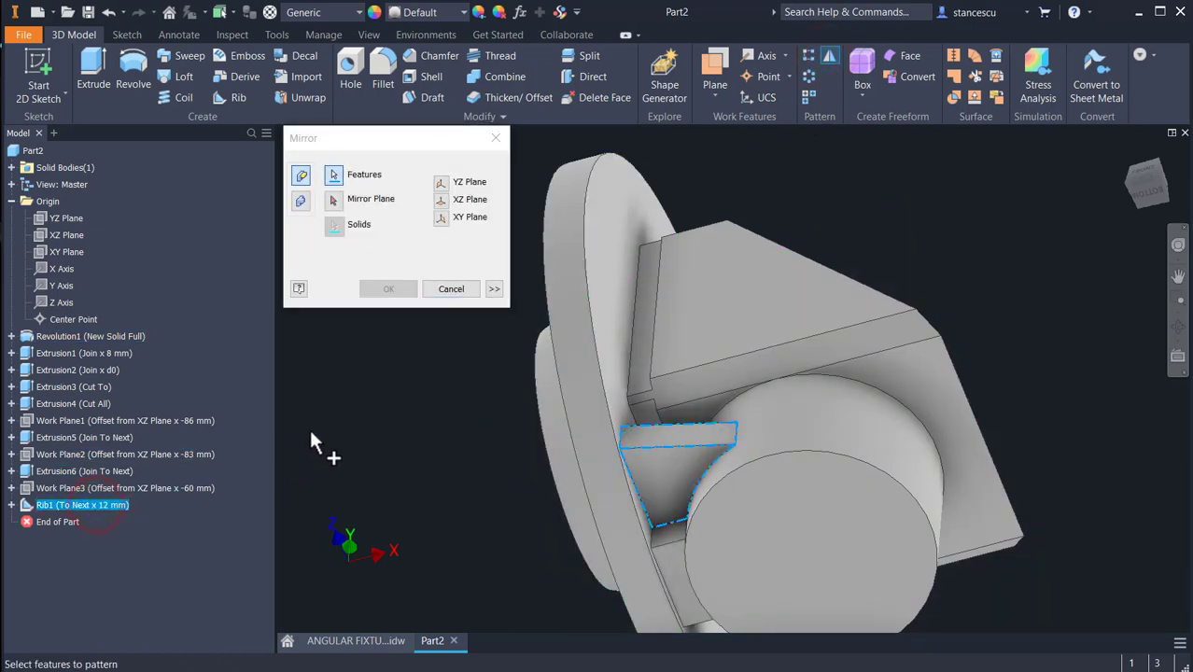
{"action": "left_click", "coordinate": [335, 198]}
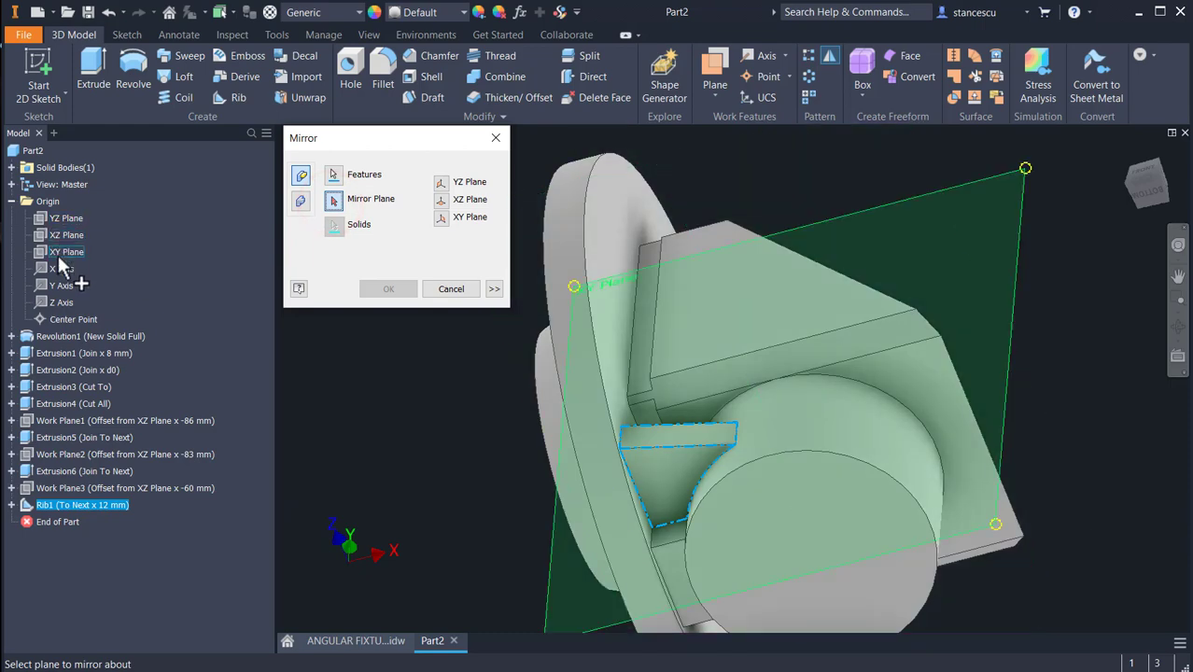
{"action": "left_click", "coordinate": [63, 253]}
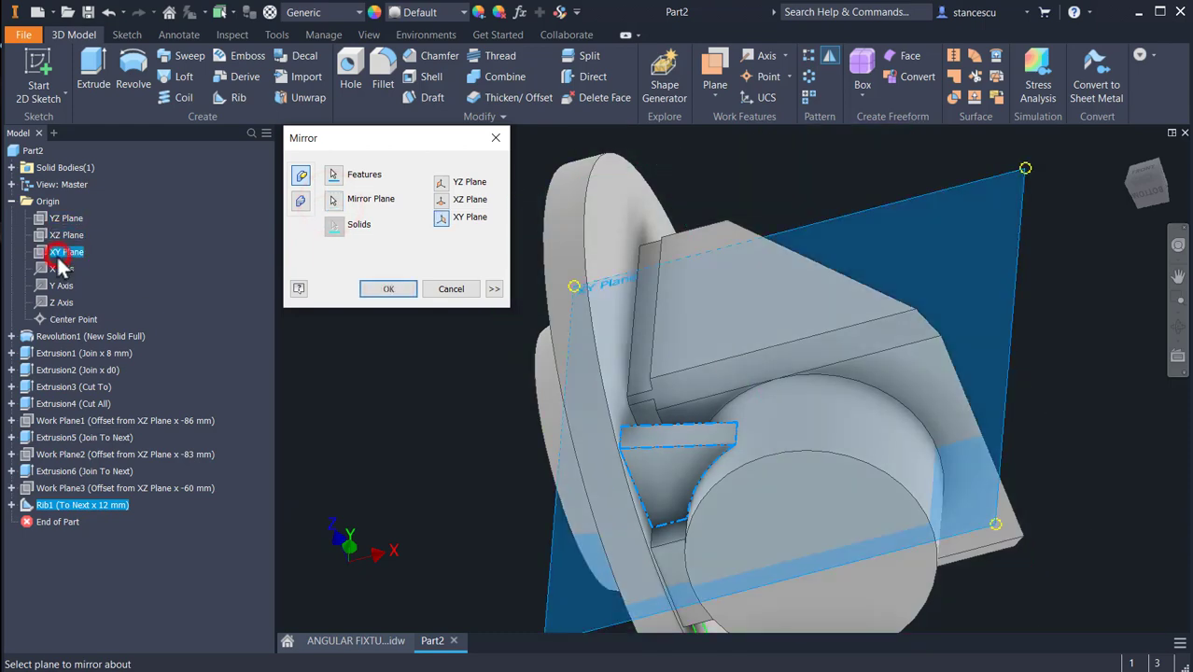
{"action": "middle_click_drag", "start_coordinate": [416, 412], "coordinate": [438, 348], "text": "shift"}
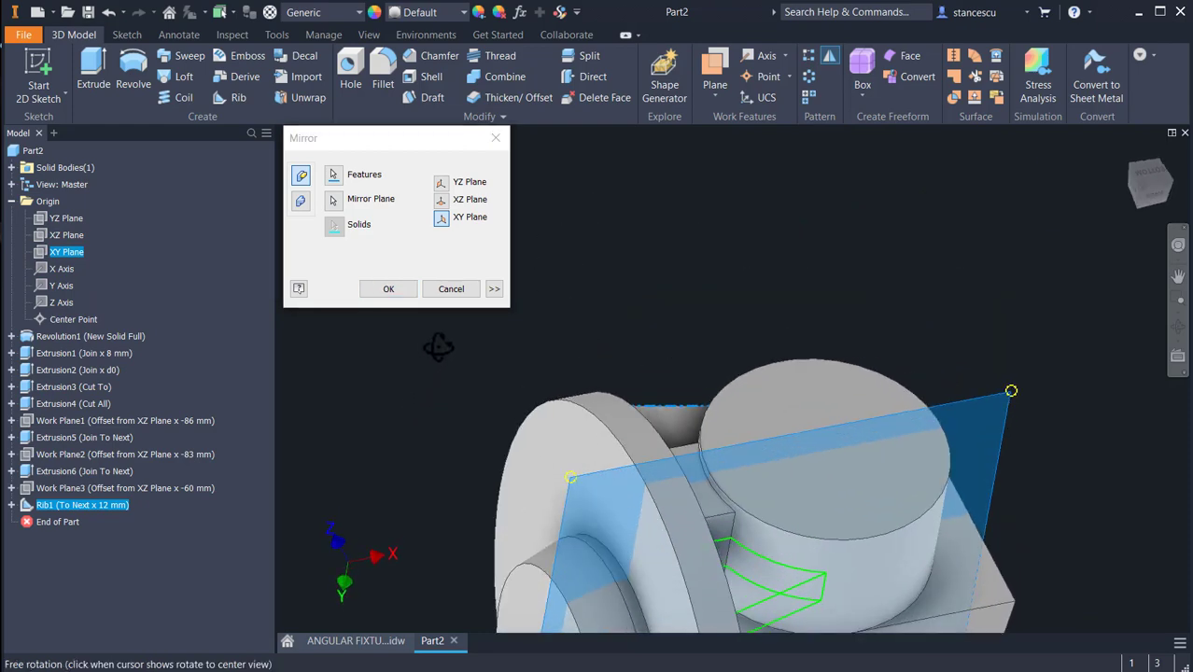
{"action": "left_click", "coordinate": [388, 291]}
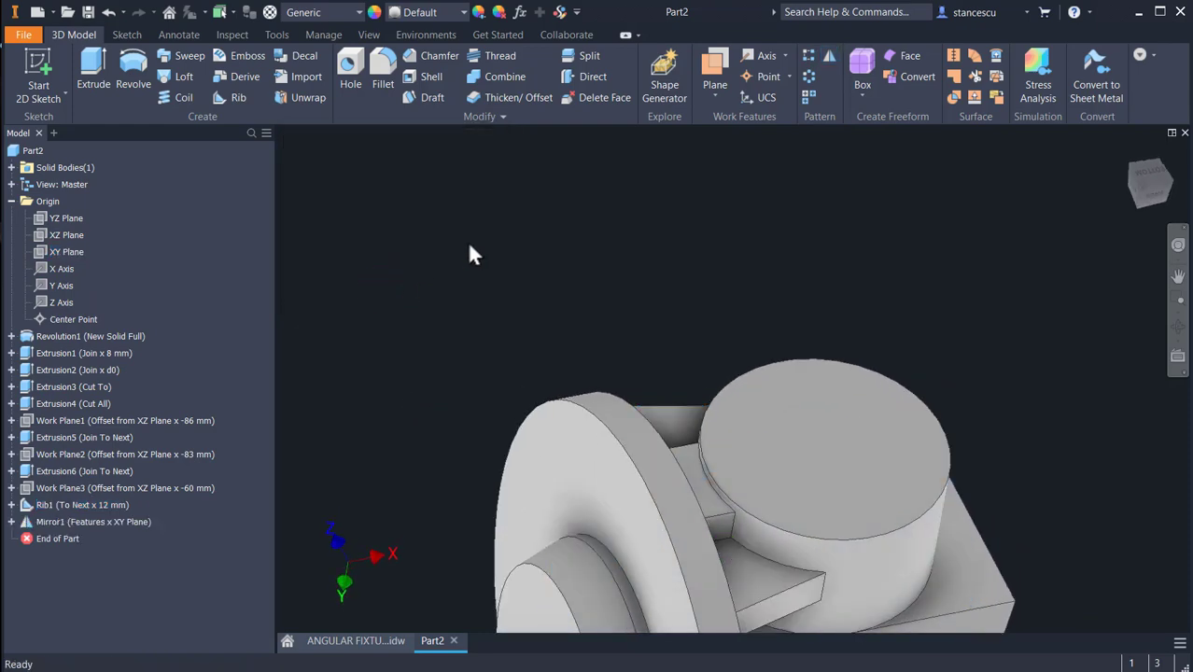
{"action": "key", "text": "F6"}
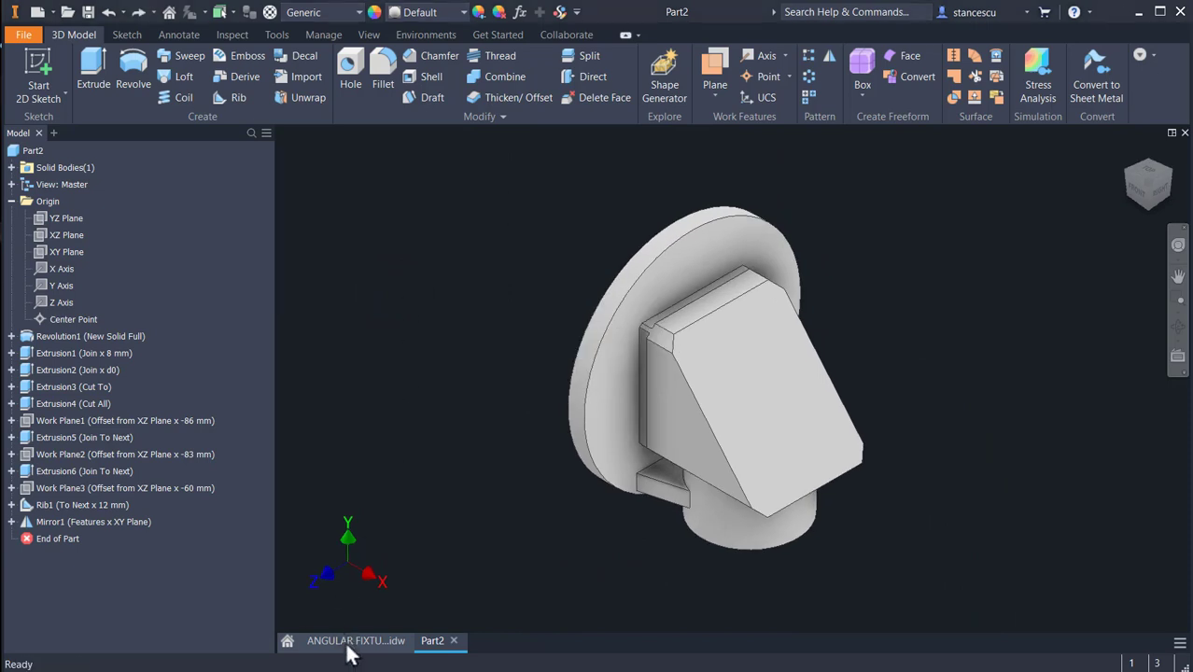
- Review the ANGULAR FIXTURE.idw angled section and □85 front view dimensions
{"action": "left_click", "coordinate": [354, 640]}
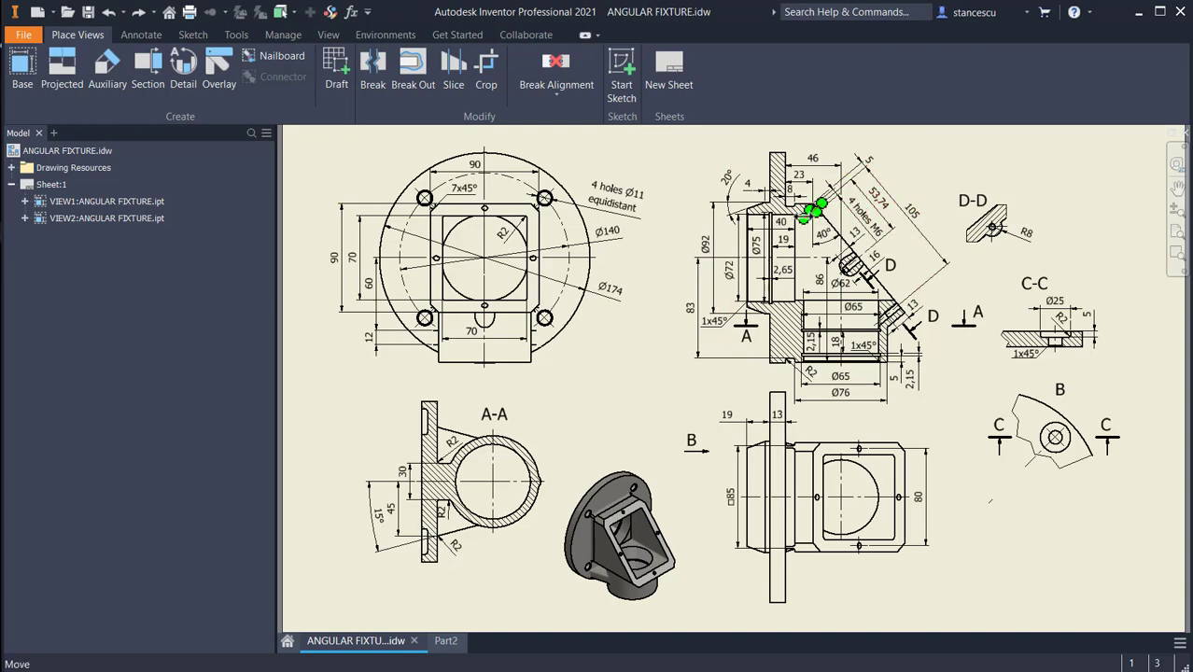
{"action": "scroll", "coordinate": [814, 205], "scroll_direction": "up", "scroll_amount": 5}
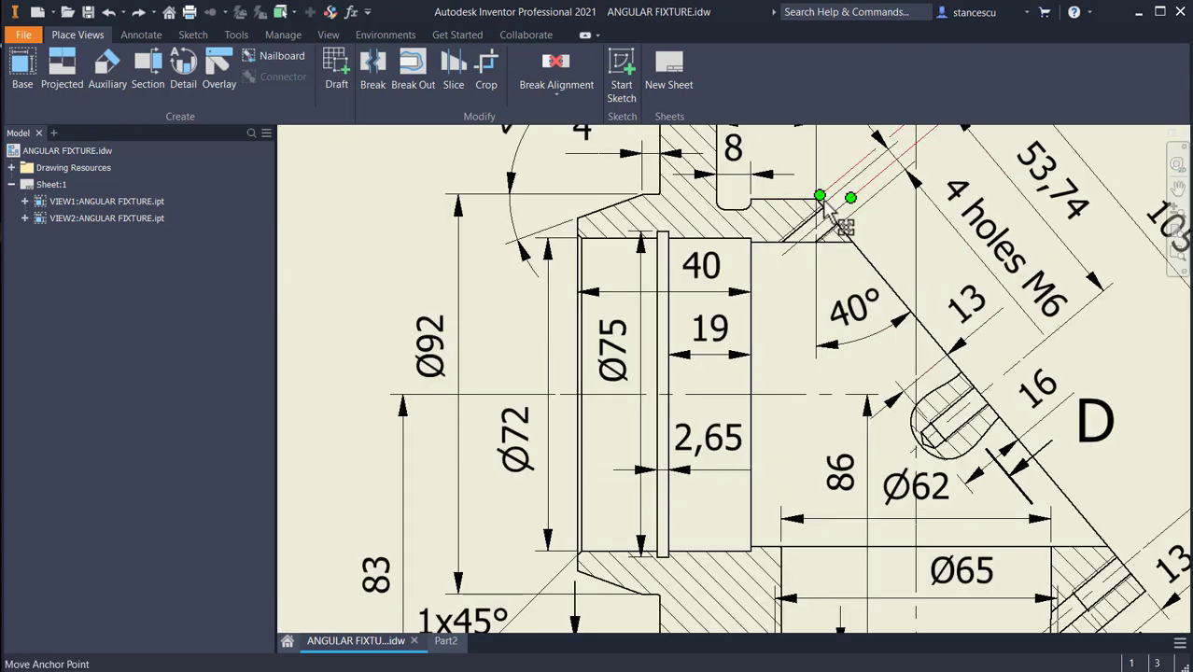
{"action": "scroll", "coordinate": [787, 269], "scroll_direction": "down", "scroll_amount": 3}
{"action": "middle_click_drag", "start_coordinate": [787, 269], "coordinate": [681, 301]}
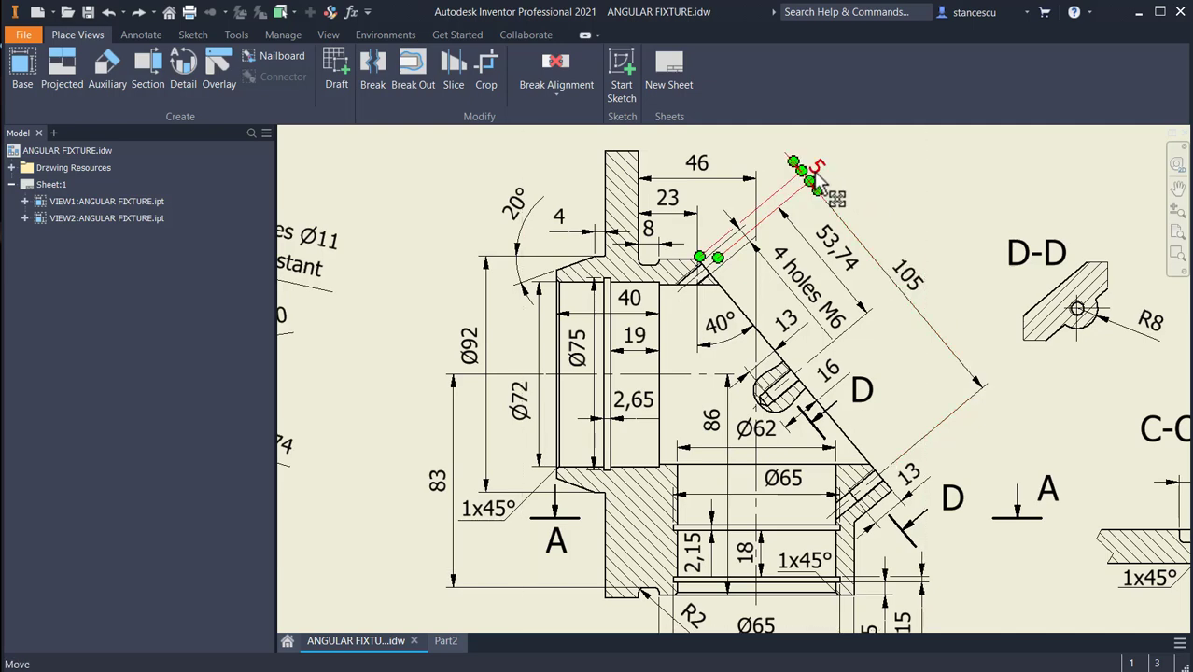
{"action": "mouse_move", "coordinate": [822, 495]}
{"action": "middle_mouse_down"}
{"action": "mouse_move", "coordinate": [887, 417]}
{"action": "mouse_move", "coordinate": [851, 269]}
{"action": "middle_mouse_up"}
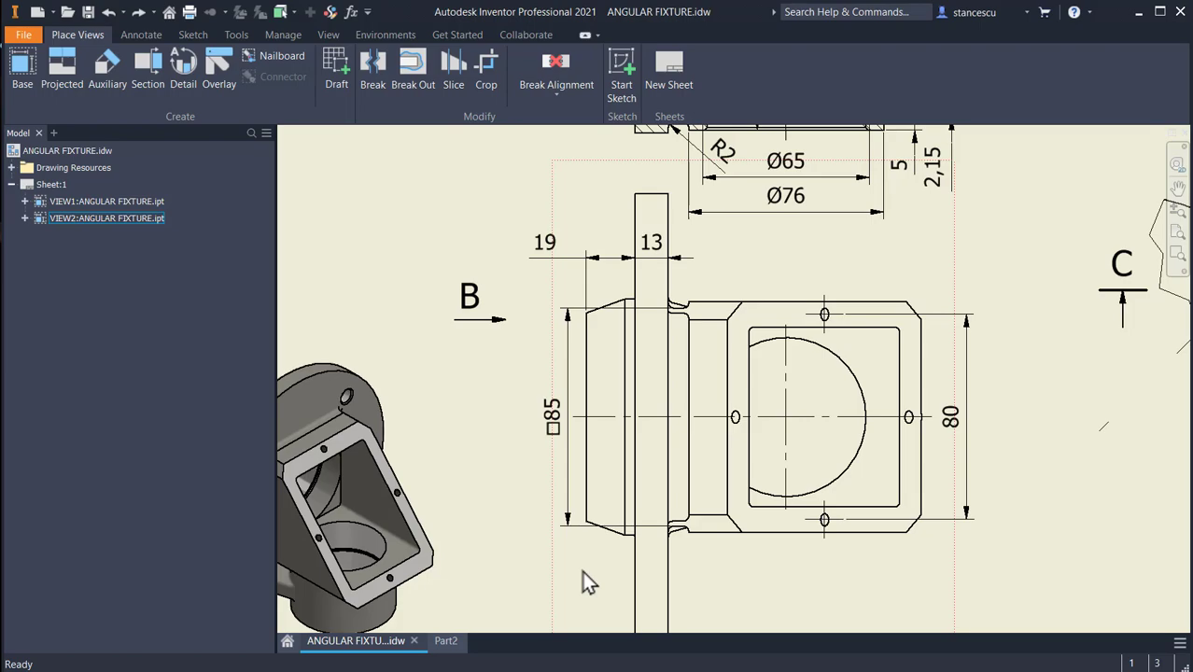
{"action": "key", "text": "F6"}
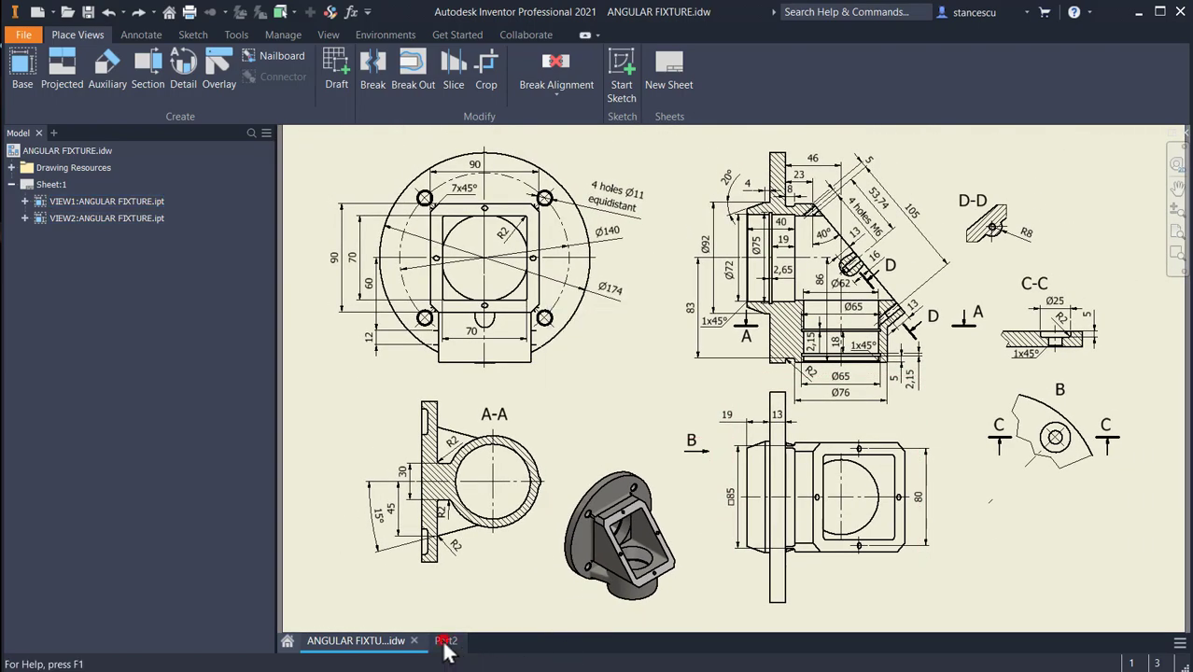
- Back in Part2, sketch a radius-8 circle on the sloped face
{"action": "left_click", "coordinate": [447, 644]}
{"action": "left_click", "coordinate": [810, 428]}
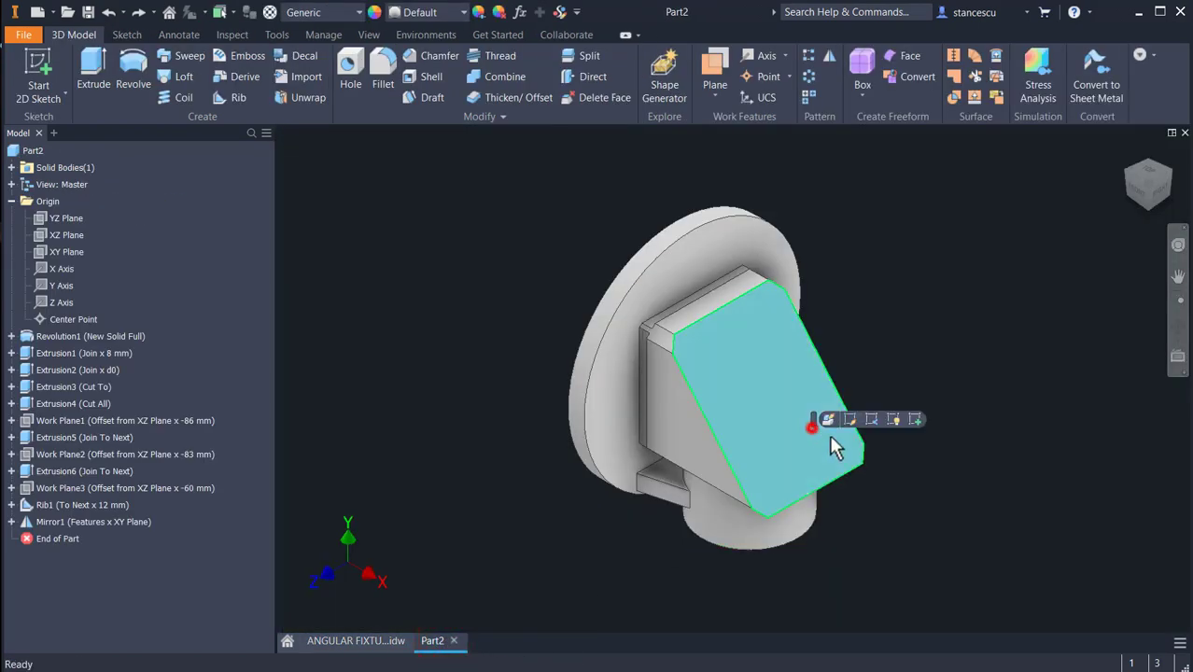
{"action": "left_click", "coordinate": [916, 420]}
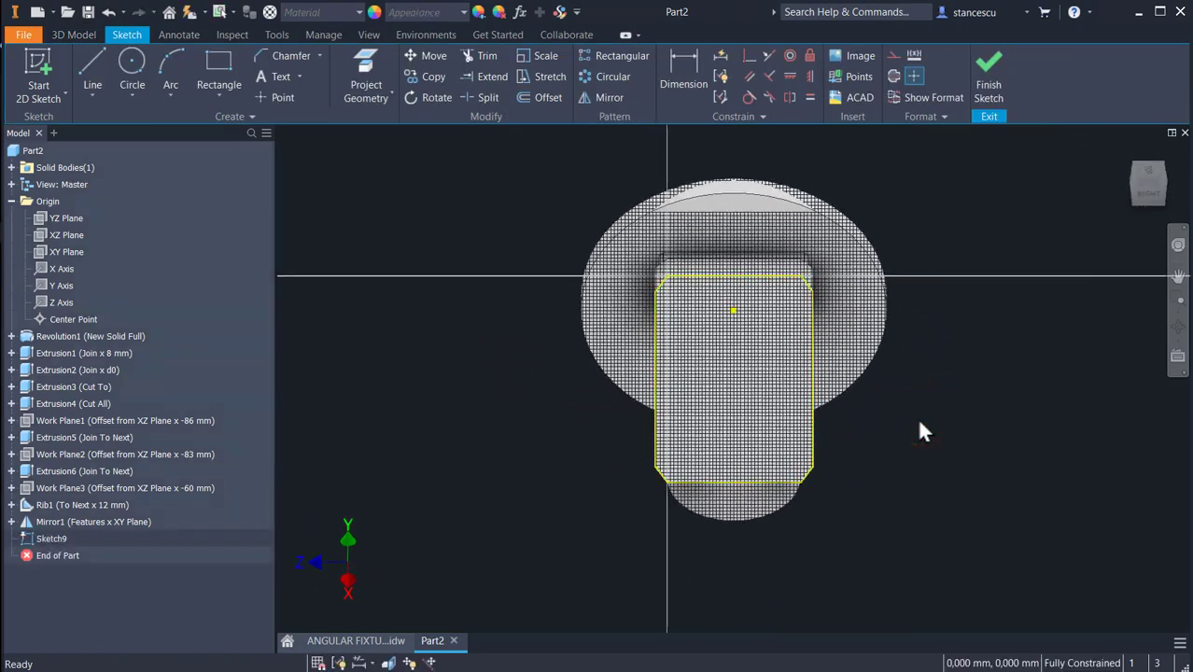
{"action": "left_click", "coordinate": [132, 67]}
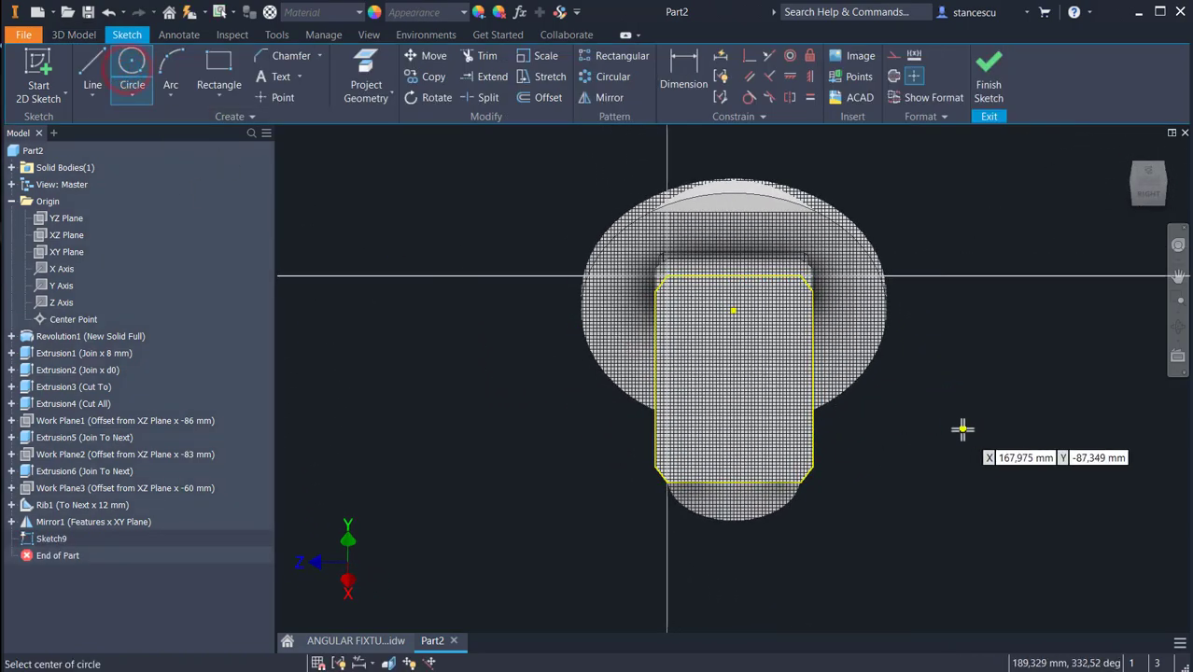
{"action": "left_click", "coordinate": [963, 428]}
{"action": "right_click", "coordinate": [1003, 452]}
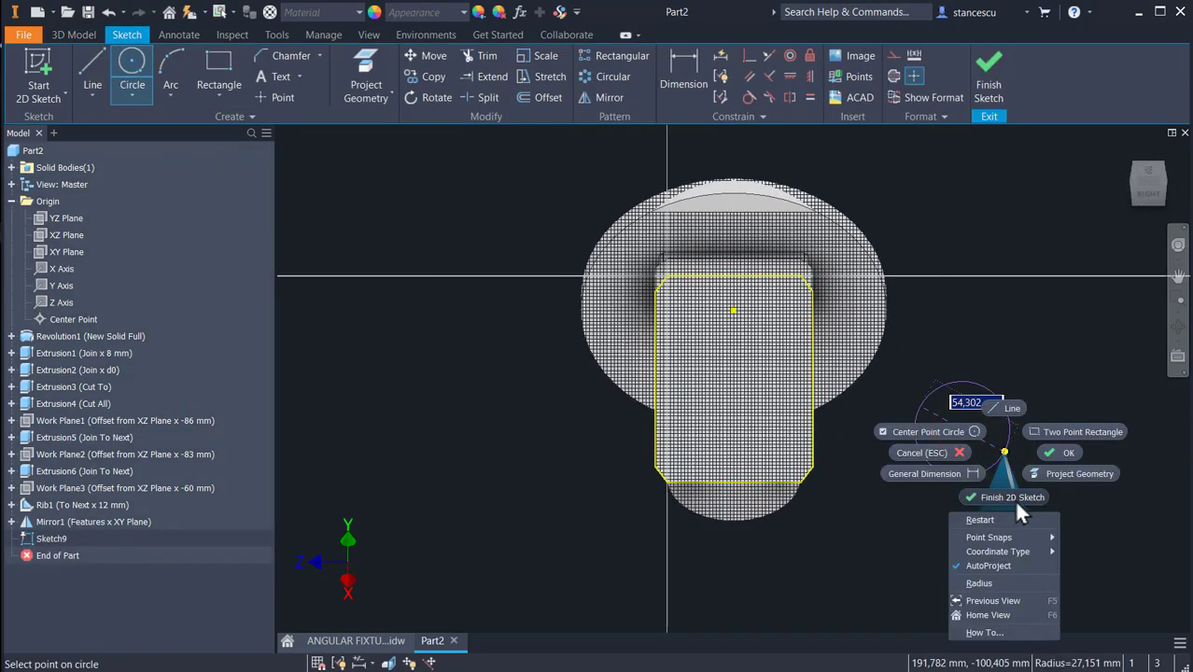
{"action": "left_click", "coordinate": [1007, 580]}
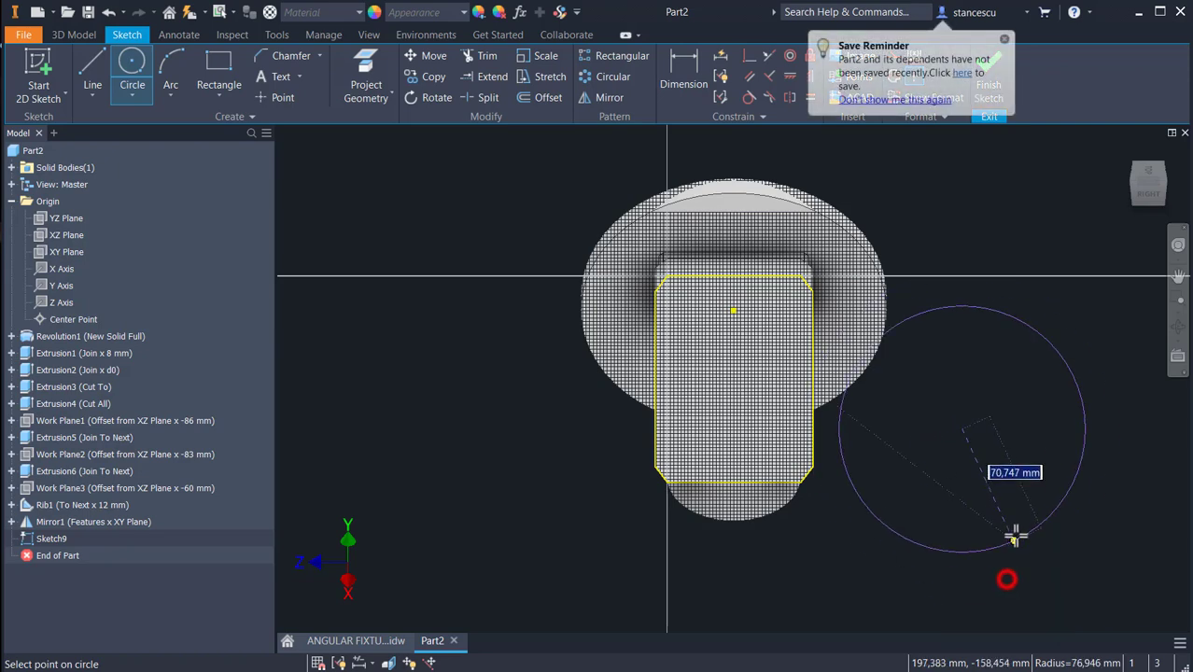
{"action": "type", "text": "8"}
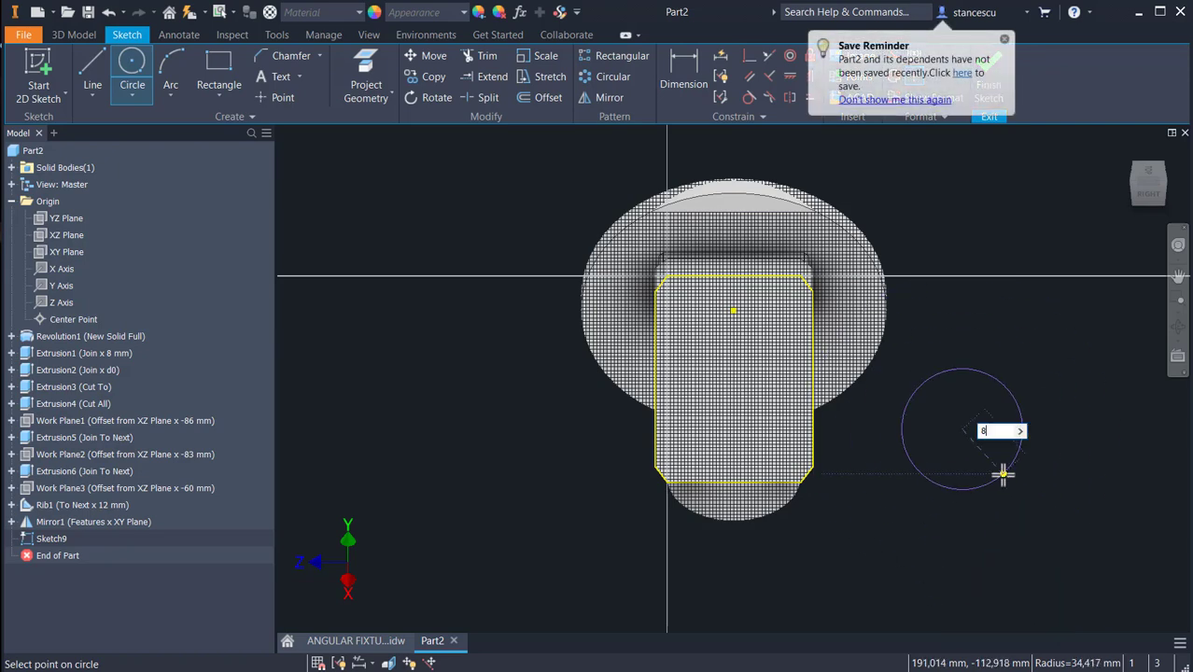
{"action": "key", "text": "Return"}
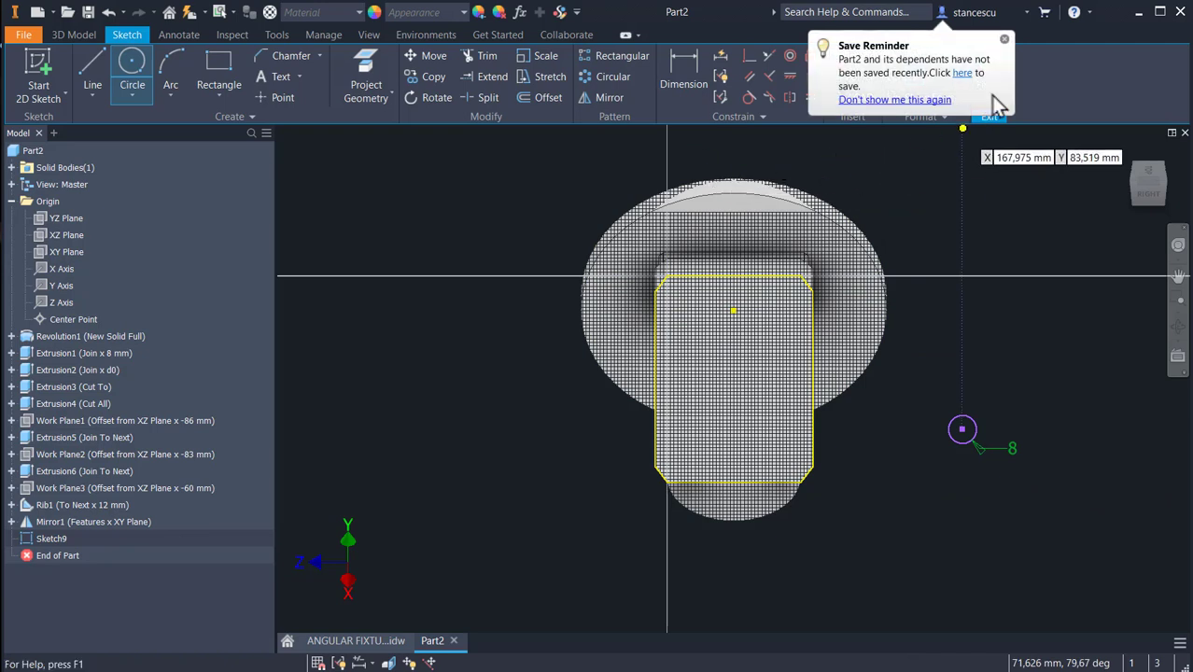
- Align the circle vertically under the block centre, dimension it 110 from the top edge, finish
{"action": "left_click", "coordinate": [1005, 38]}
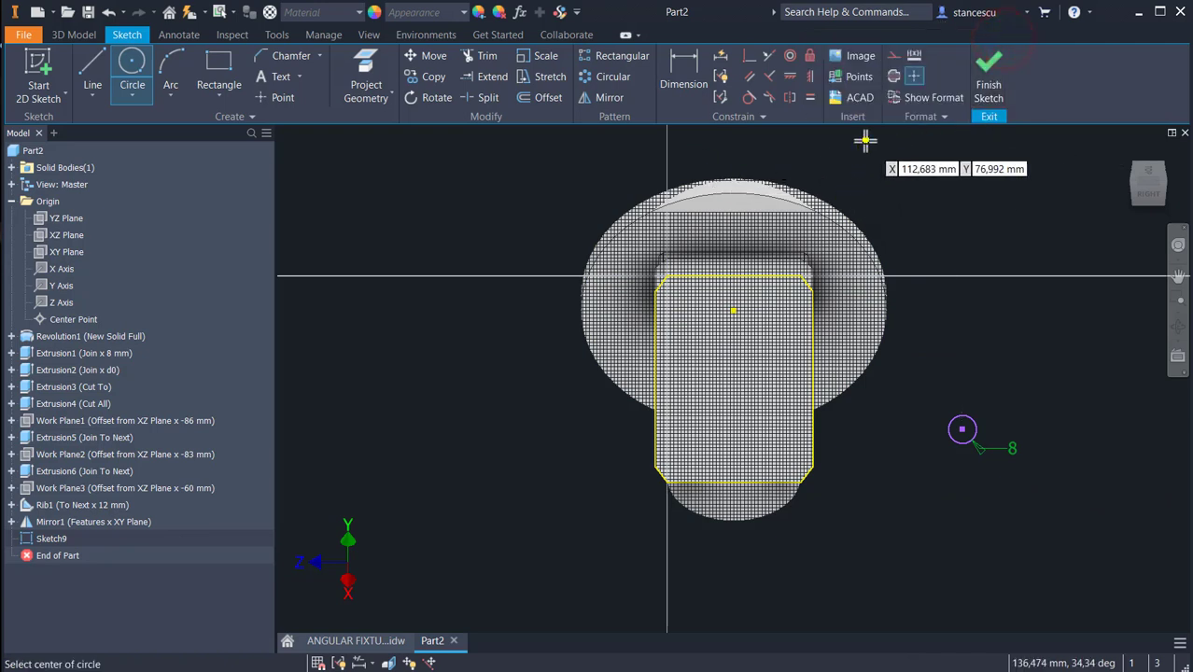
{"action": "left_click", "coordinate": [809, 76]}
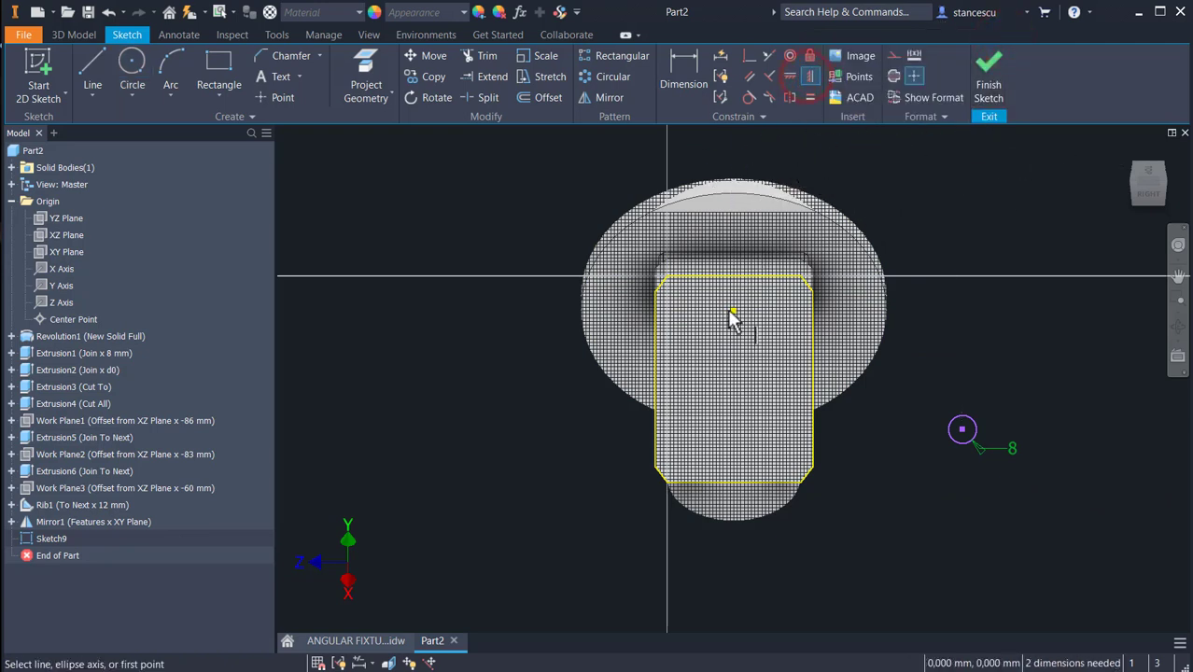
{"action": "left_click", "coordinate": [735, 311]}
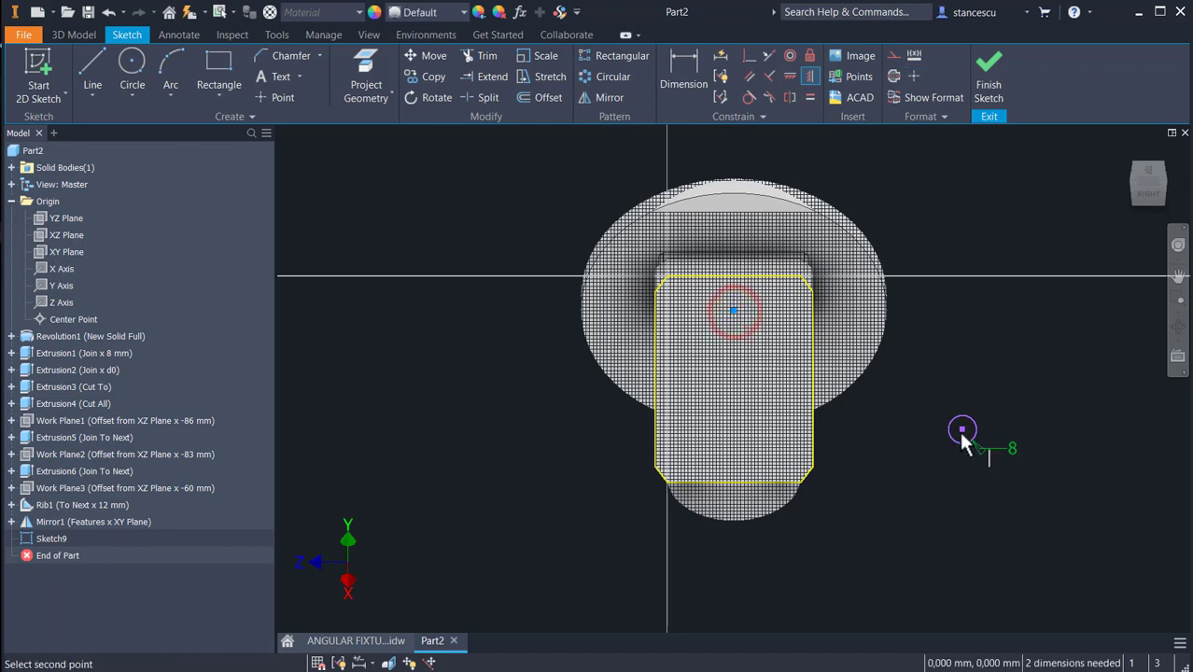
{"action": "left_click", "coordinate": [962, 431]}
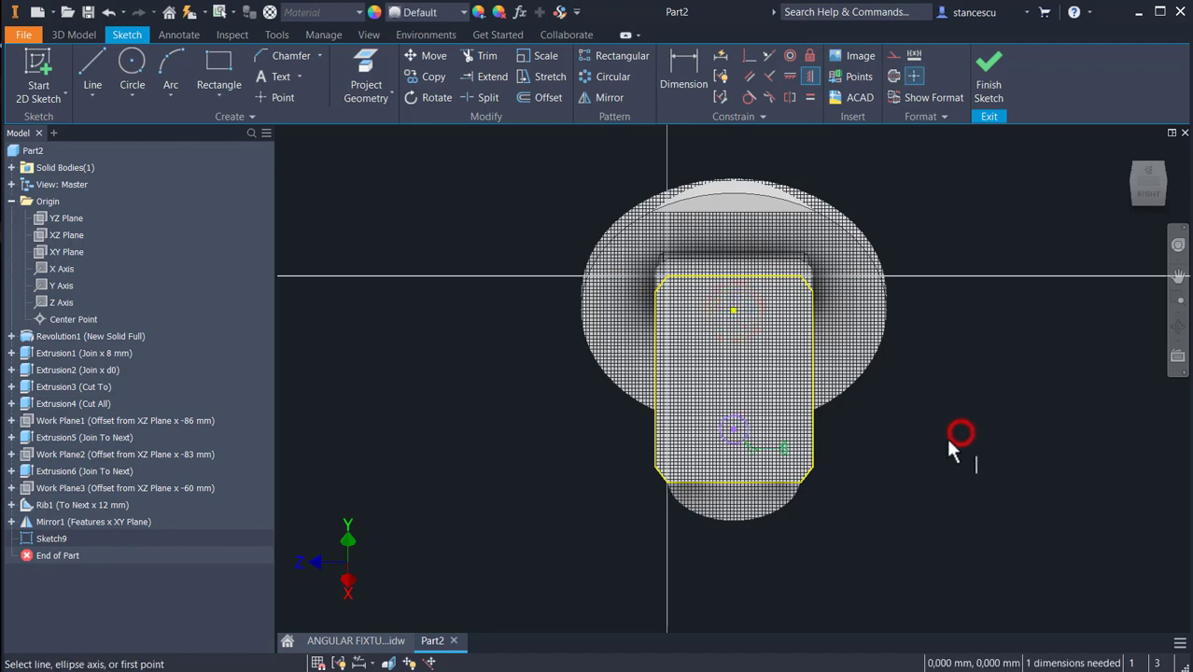
{"action": "left_click", "coordinate": [685, 67]}
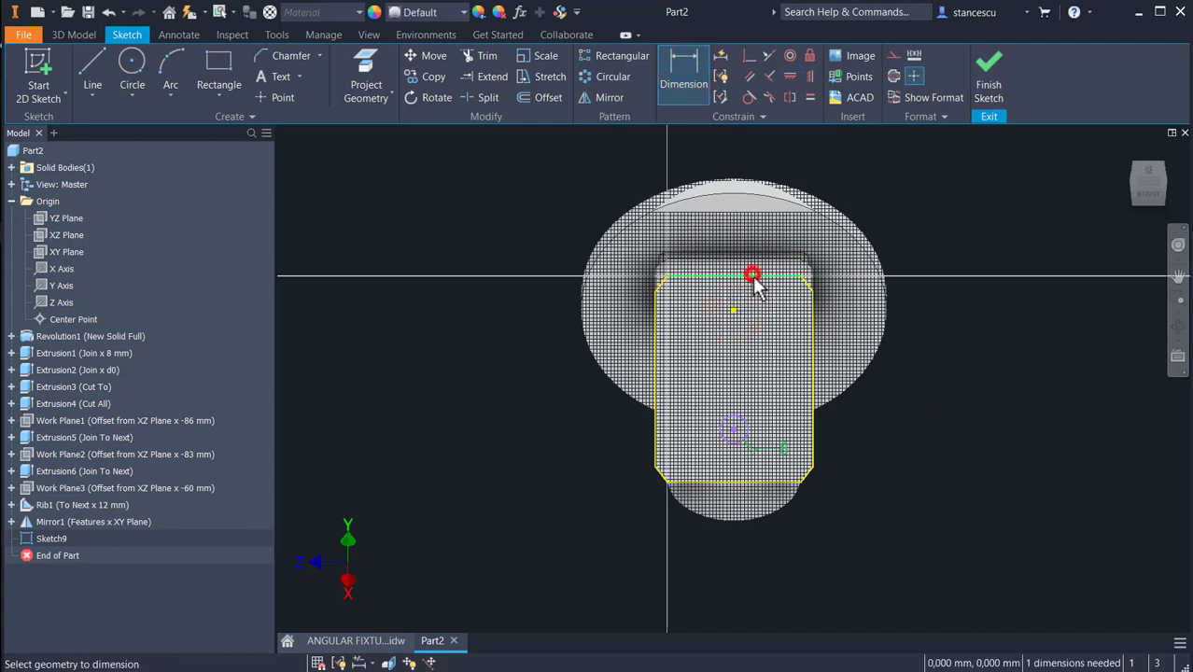
{"action": "left_click", "coordinate": [732, 431]}
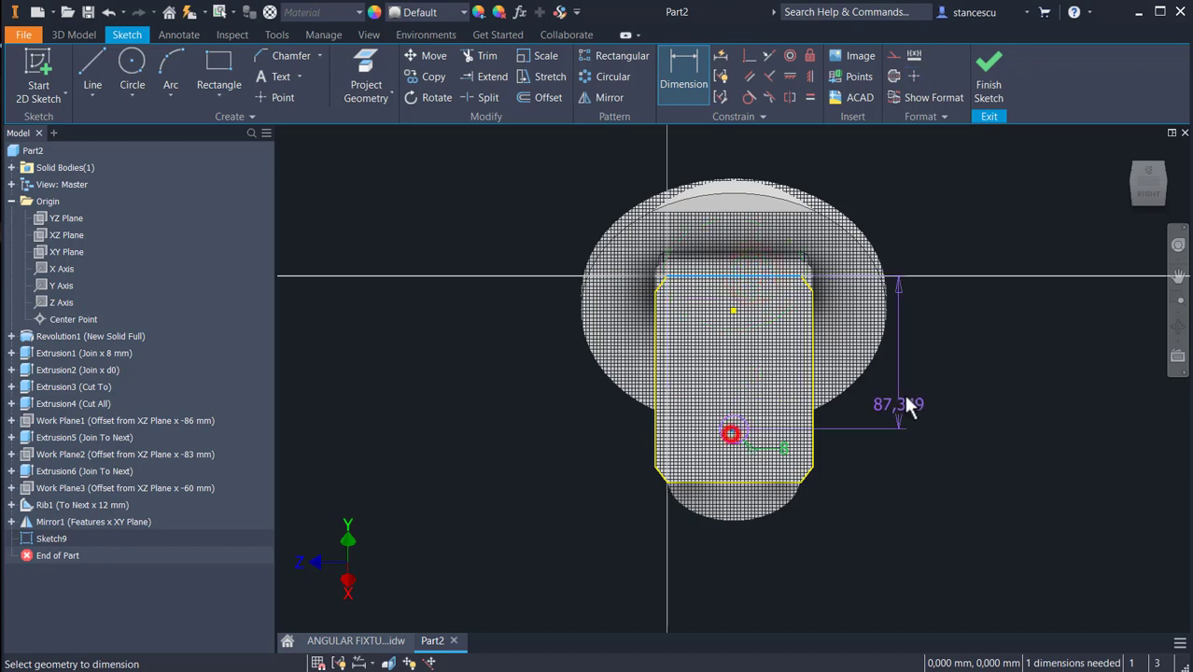
{"action": "left_click", "coordinate": [951, 374]}
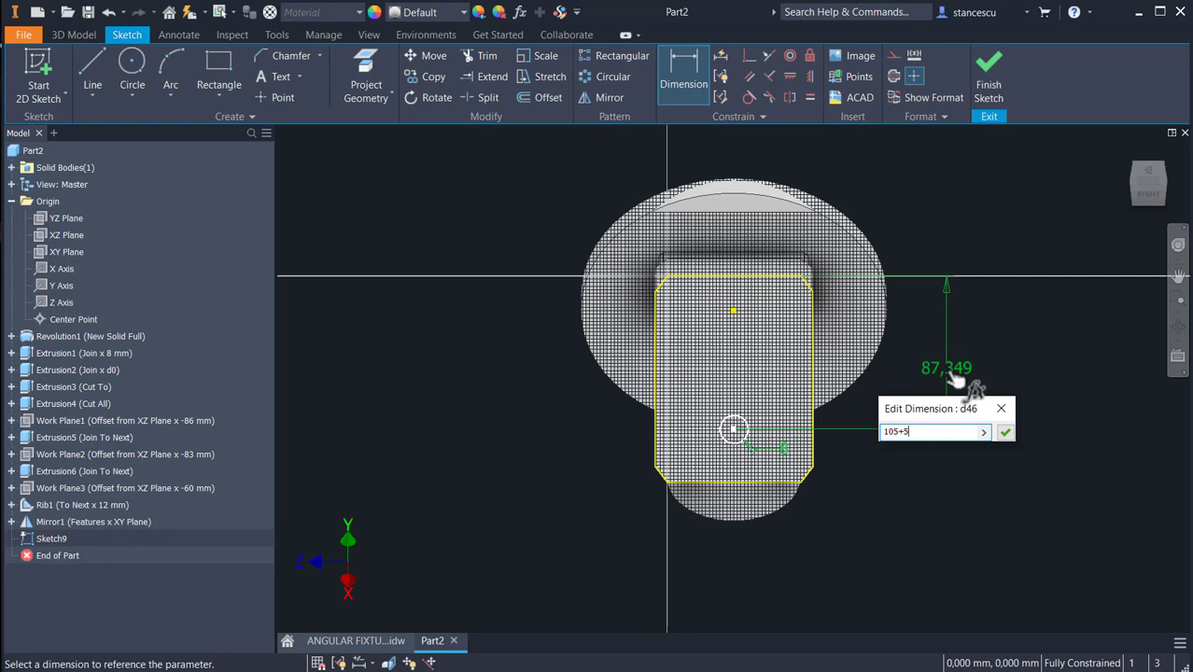
{"action": "key", "text": "Return"}
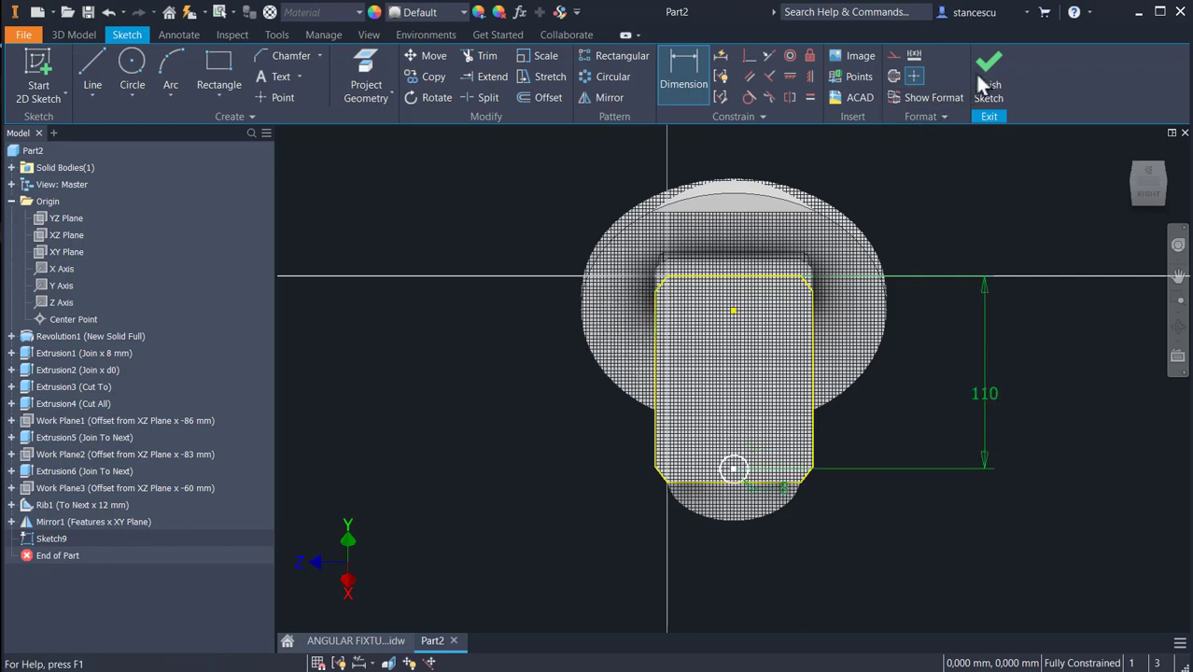
{"action": "left_click", "coordinate": [986, 80]}
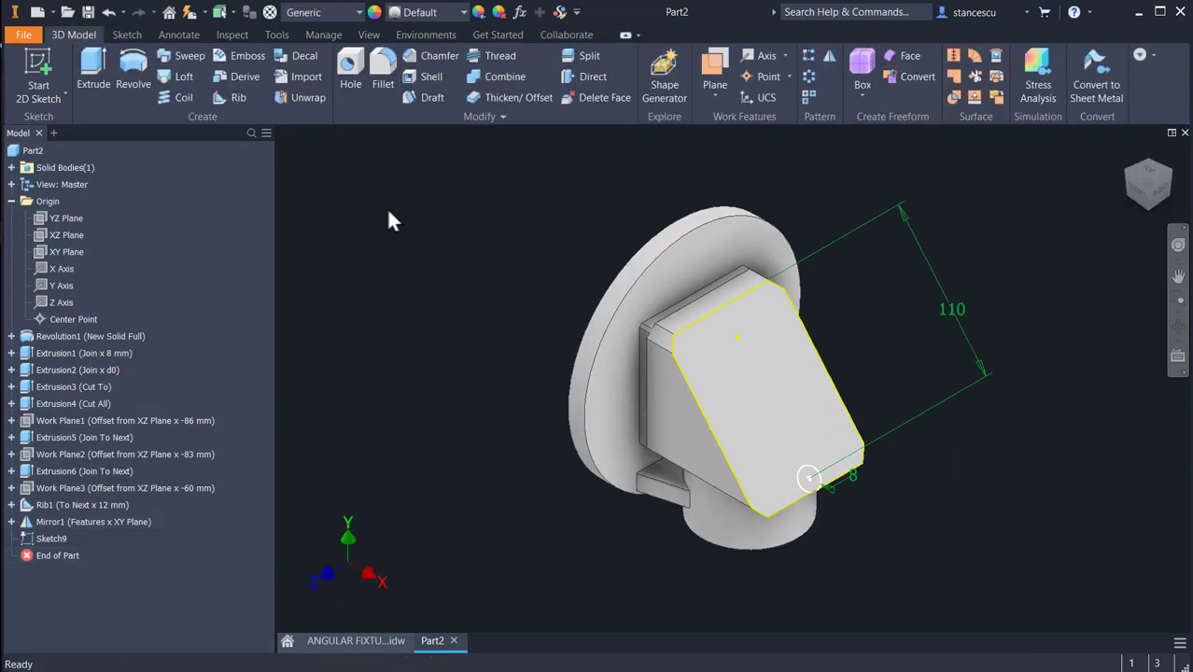
- Extrude the small circle To Next with Join as Extrusion7, then return to Home view
{"action": "left_click", "coordinate": [92, 84]}
{"action": "left_click", "coordinate": [803, 494]}
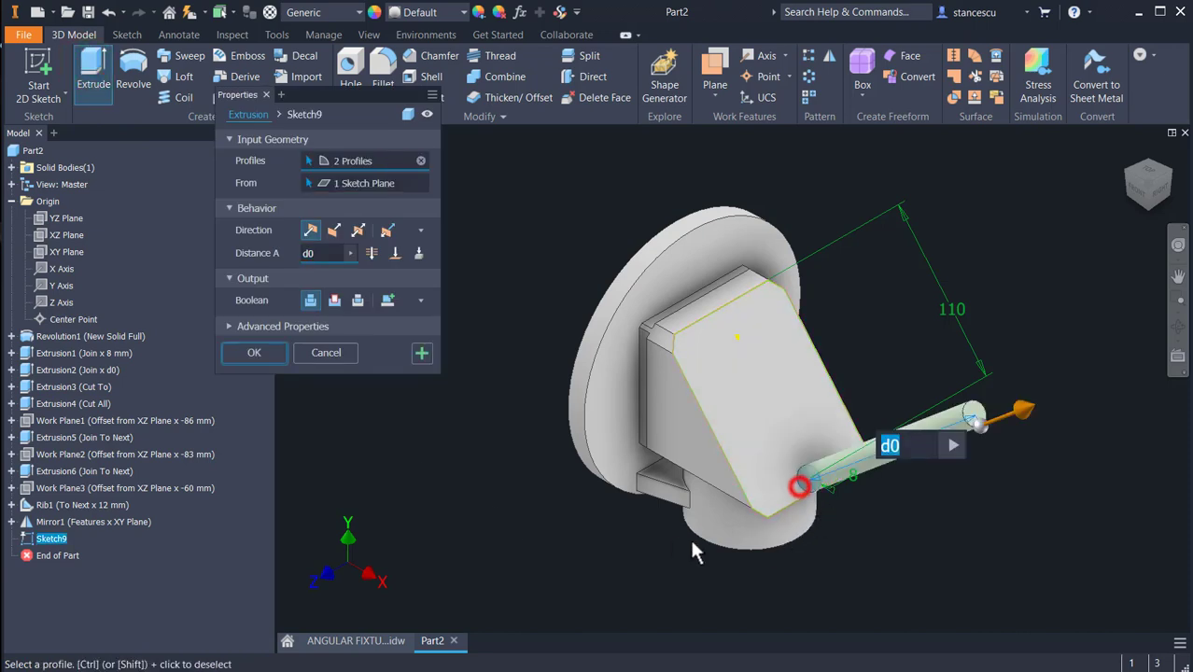
{"action": "left_click", "coordinate": [418, 254]}
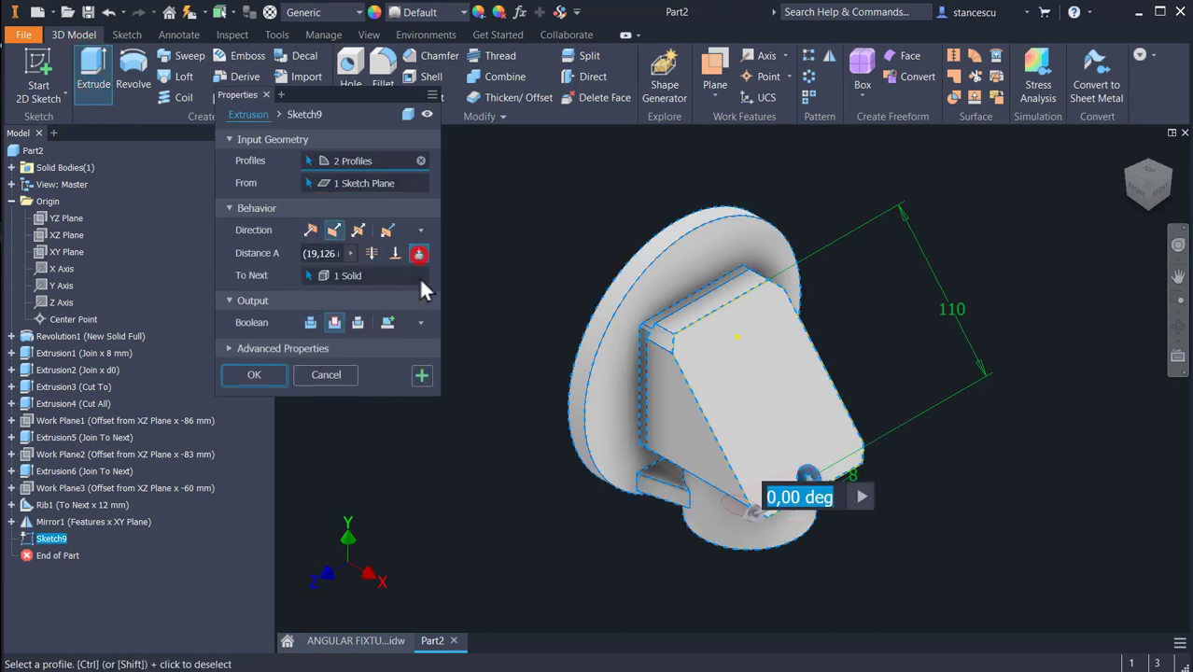
{"action": "mouse_move", "coordinate": [951, 544]}
{"action": "middle_mouse_down", "text": "shift"}
{"action": "mouse_move", "coordinate": [968, 496]}
{"action": "mouse_move", "coordinate": [890, 520]}
{"action": "middle_mouse_up", "text": "shift"}
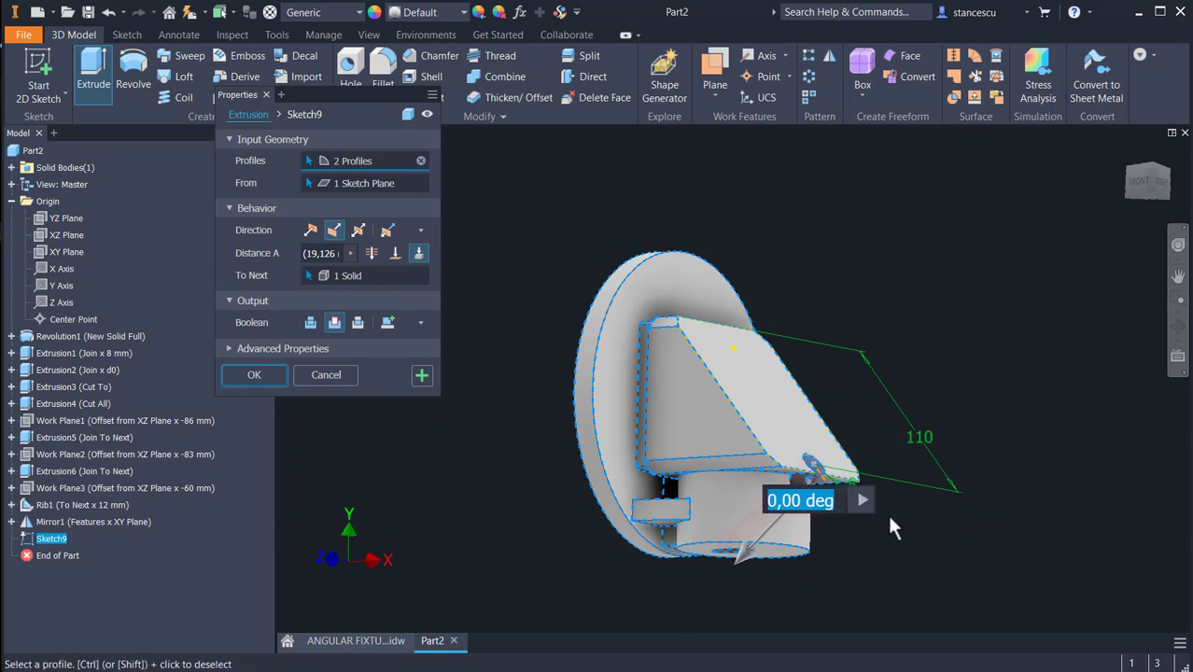
{"action": "left_click", "coordinate": [310, 322]}
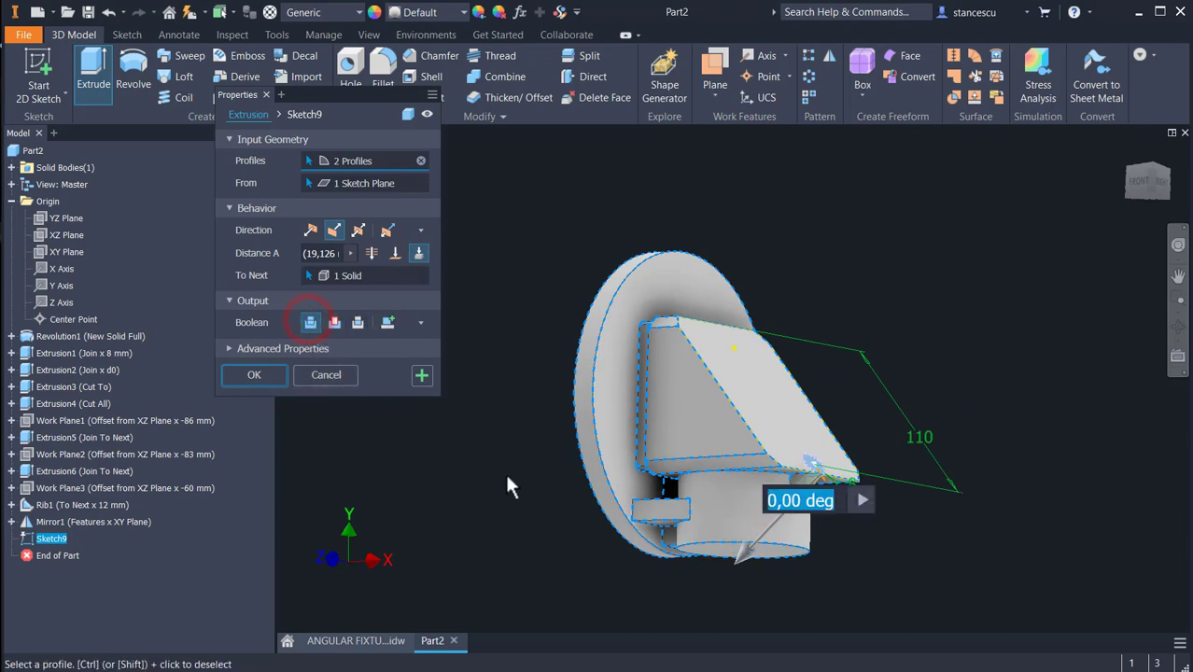
{"action": "scroll", "coordinate": [893, 531], "scroll_direction": "down", "scroll_amount": 5}
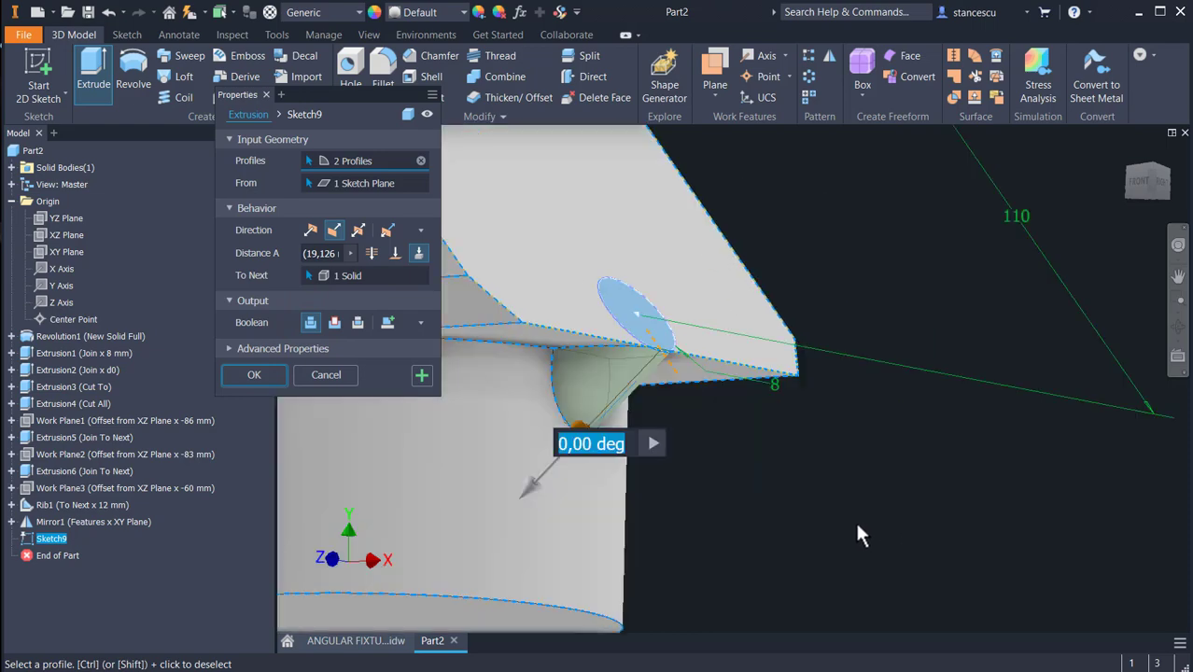
{"action": "left_click", "coordinate": [254, 375]}
{"action": "middle_click_drag", "start_coordinate": [836, 487], "coordinate": [791, 482], "text": "shift"}
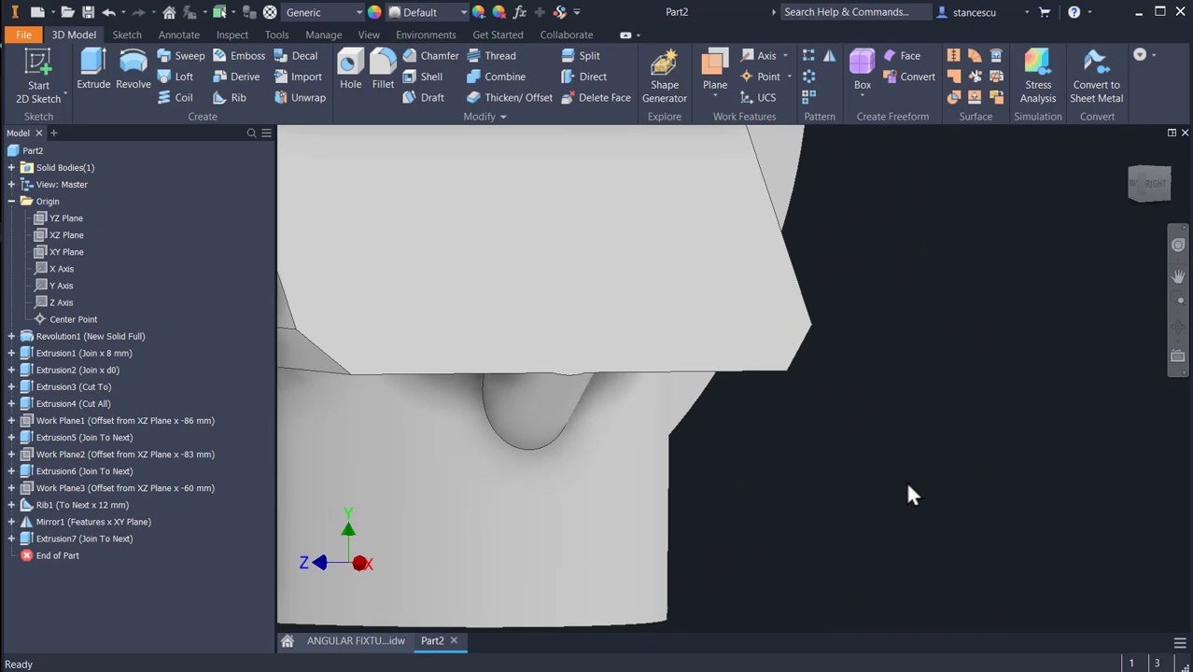
{"action": "key", "text": "F6"}
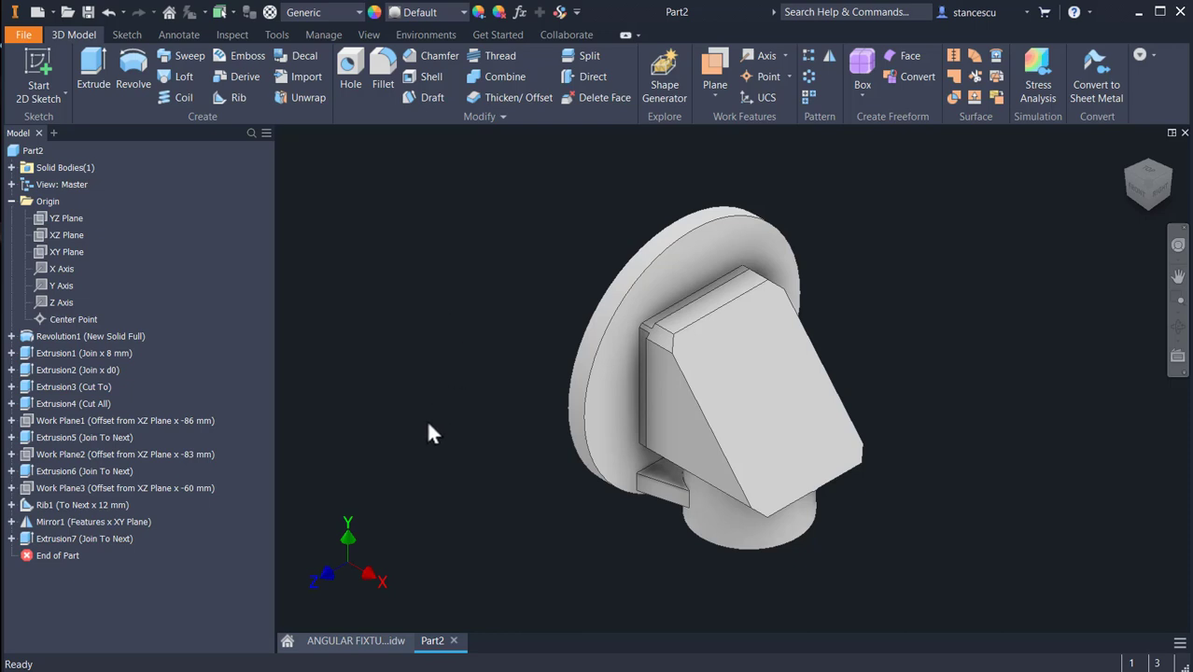
{"action": "left_click", "coordinate": [364, 643]}
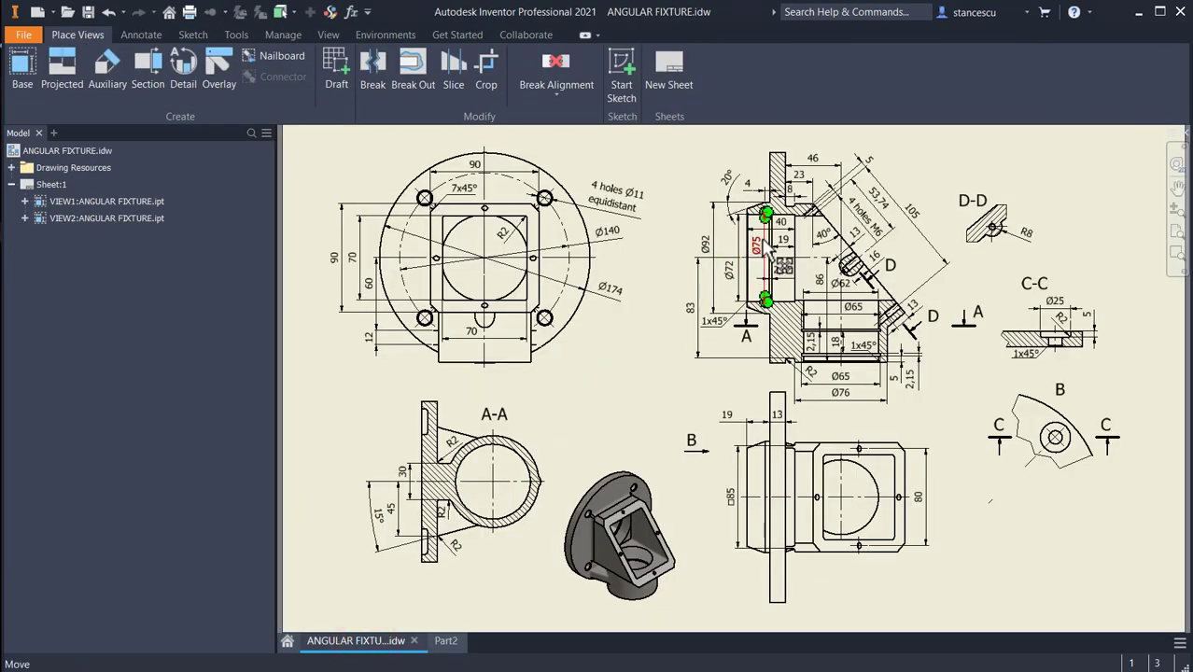
{"action": "scroll", "coordinate": [761, 238], "scroll_direction": "up", "scroll_amount": 3}
{"action": "scroll", "coordinate": [834, 241], "scroll_direction": "up", "scroll_amount": 3}
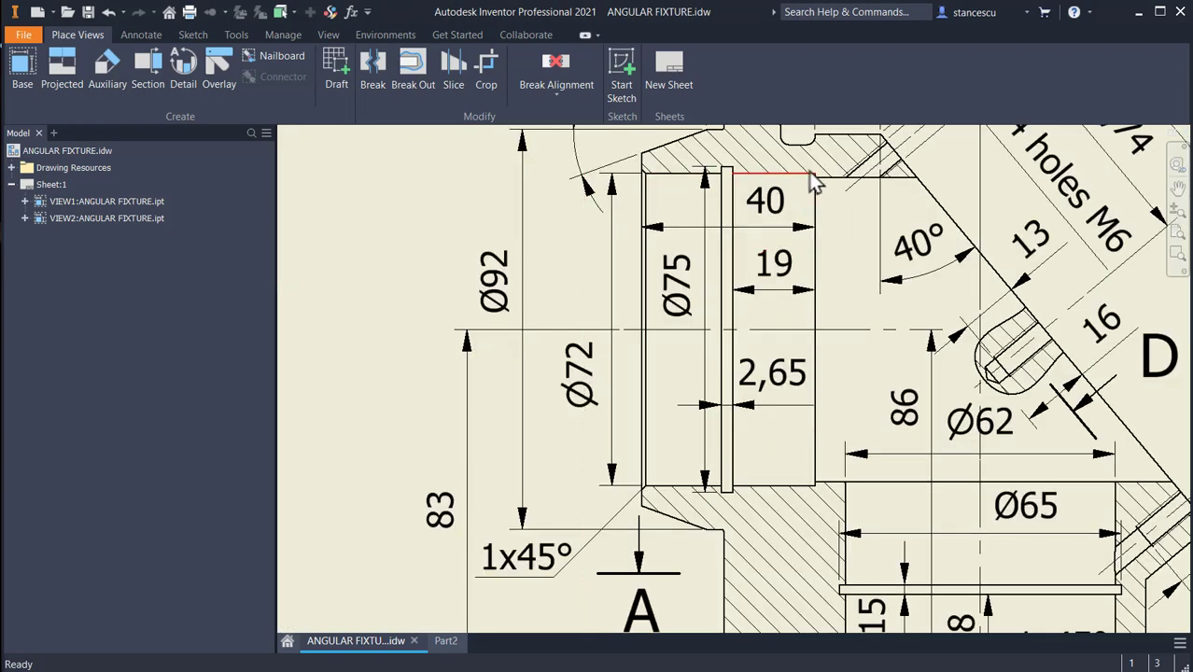
{"action": "mouse_move", "coordinate": [831, 238]}
{"action": "middle_mouse_down"}
{"action": "mouse_move", "coordinate": [847, 498]}
{"action": "mouse_move", "coordinate": [871, 227]}
{"action": "mouse_move", "coordinate": [870, 297]}
{"action": "middle_mouse_up"}
{"action": "middle_click_drag", "start_coordinate": [863, 605], "coordinate": [859, 432]}
{"action": "middle_click_drag", "start_coordinate": [872, 544], "coordinate": [858, 274]}
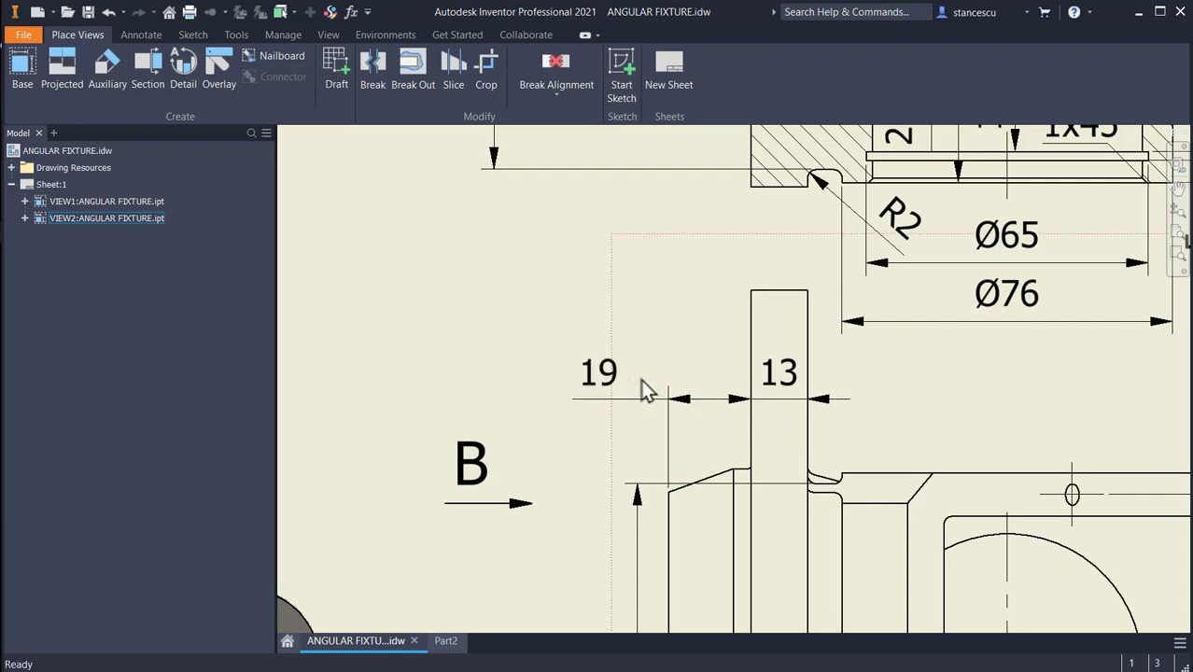
{"action": "middle_click_drag", "start_coordinate": [759, 274], "coordinate": [752, 625]}
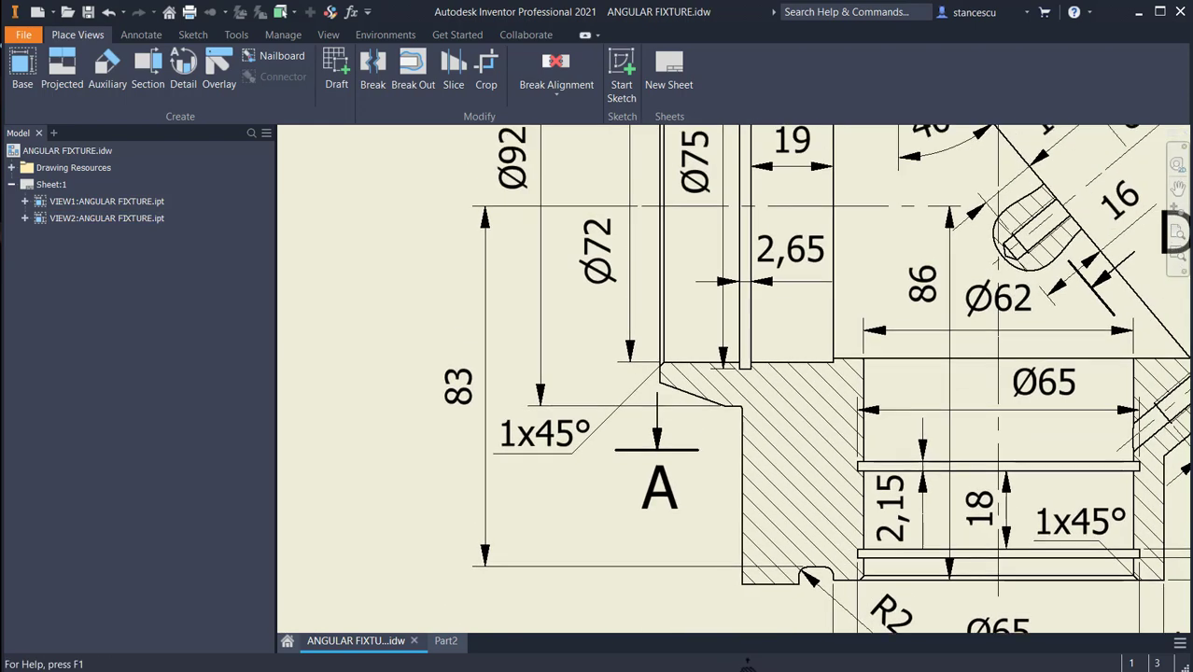
{"action": "middle_click_drag", "start_coordinate": [790, 321], "coordinate": [810, 633]}
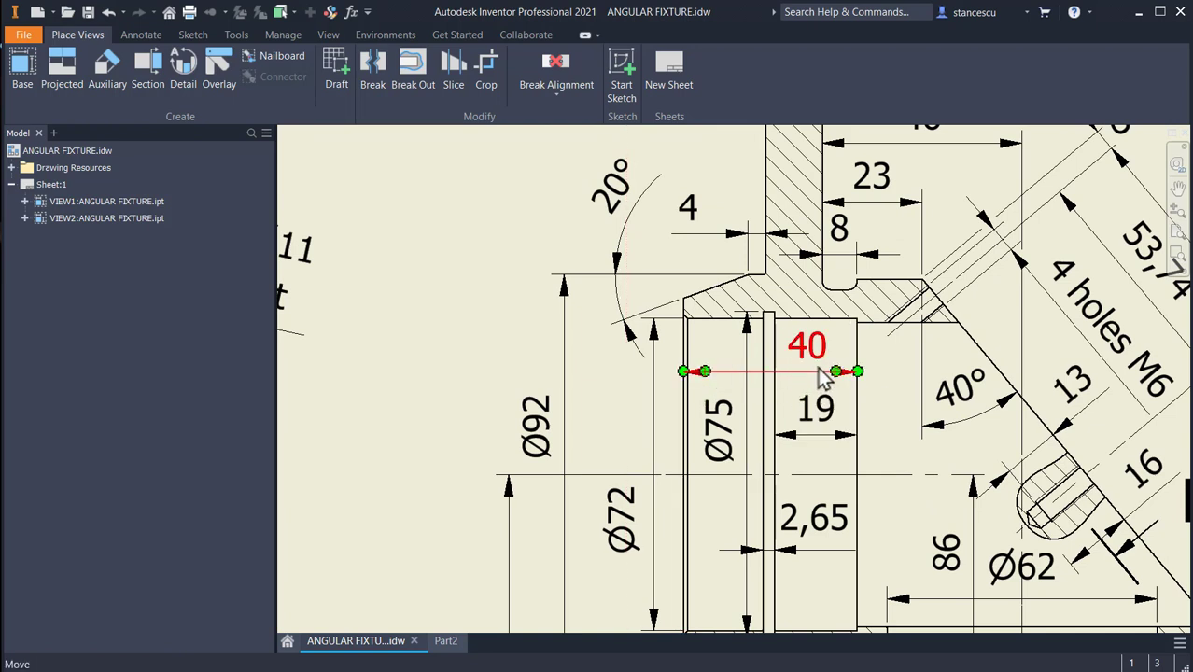
{"action": "left_click", "coordinate": [803, 338]}
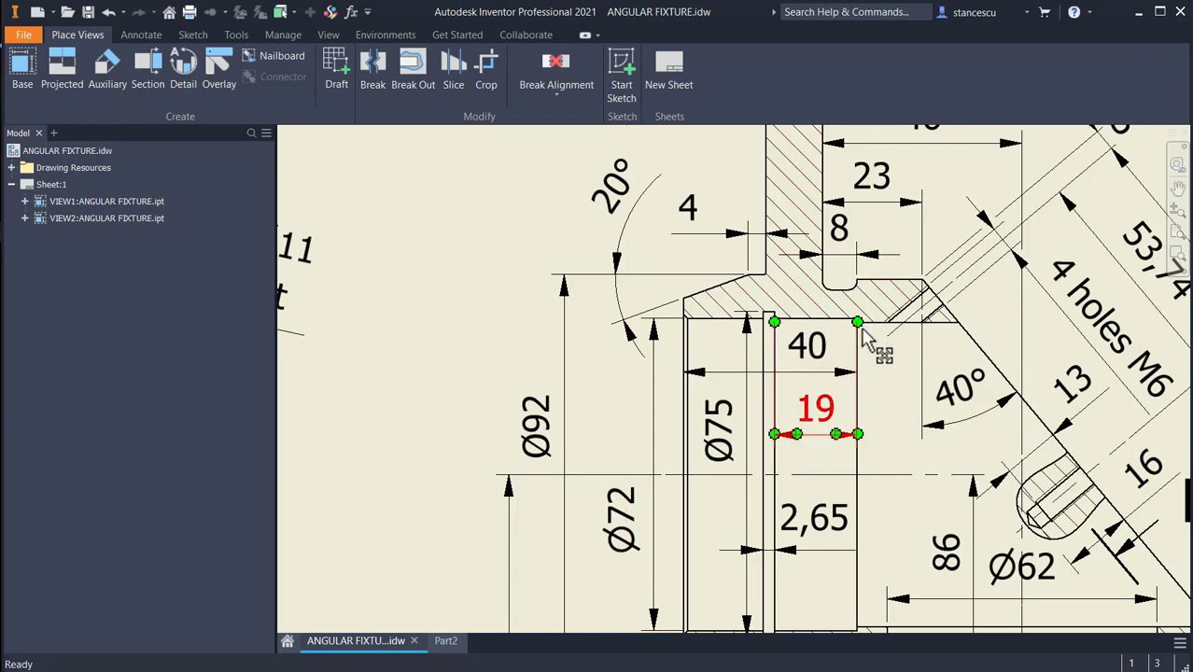
{"action": "scroll", "coordinate": [850, 377], "scroll_direction": "up", "scroll_amount": 3}
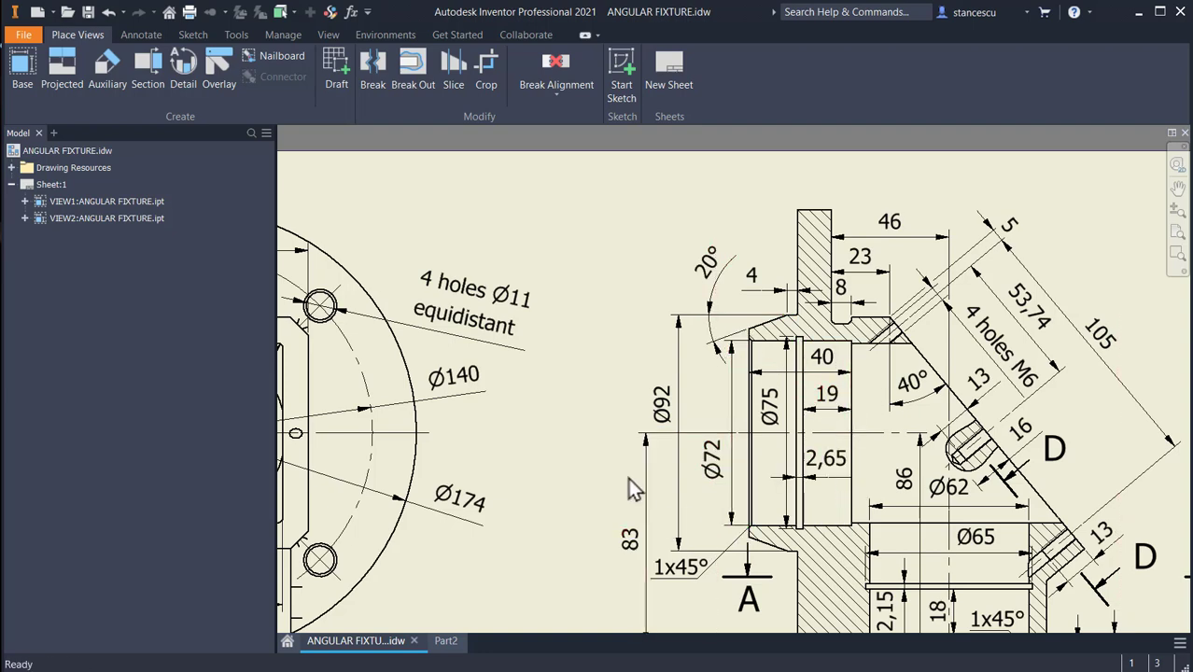
{"action": "scroll", "coordinate": [639, 485], "scroll_direction": "down", "scroll_amount": 3}
{"action": "middle_click_drag", "start_coordinate": [643, 446], "coordinate": [628, 457]}
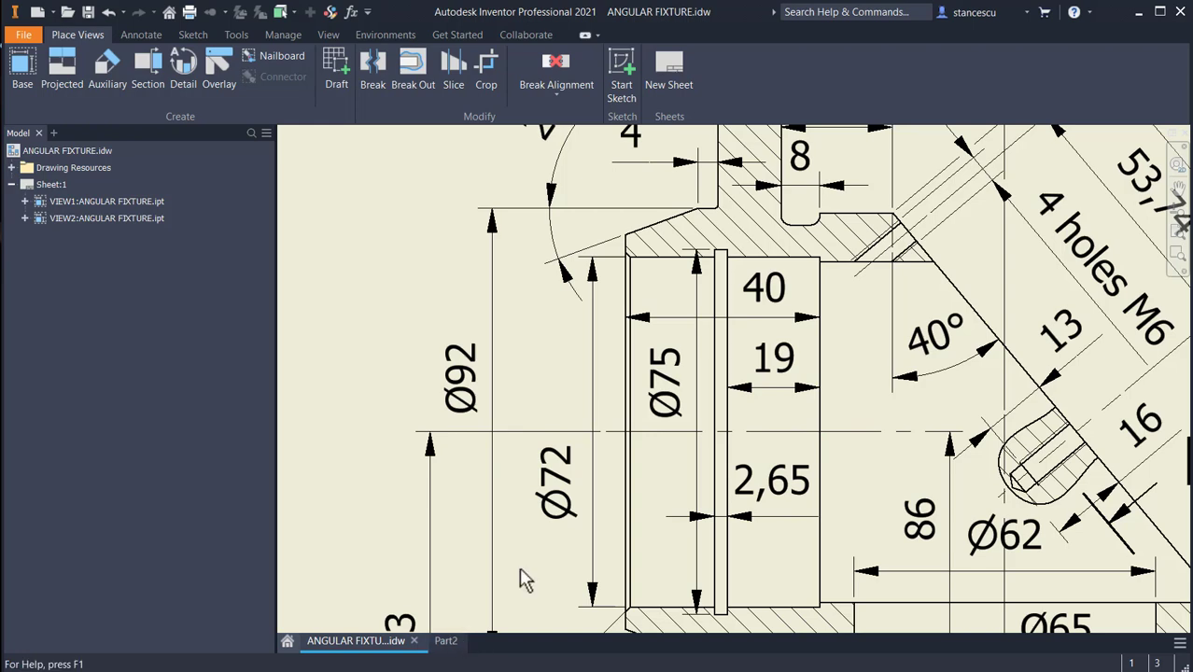
{"action": "middle_click_drag", "start_coordinate": [514, 419], "coordinate": [572, 344]}
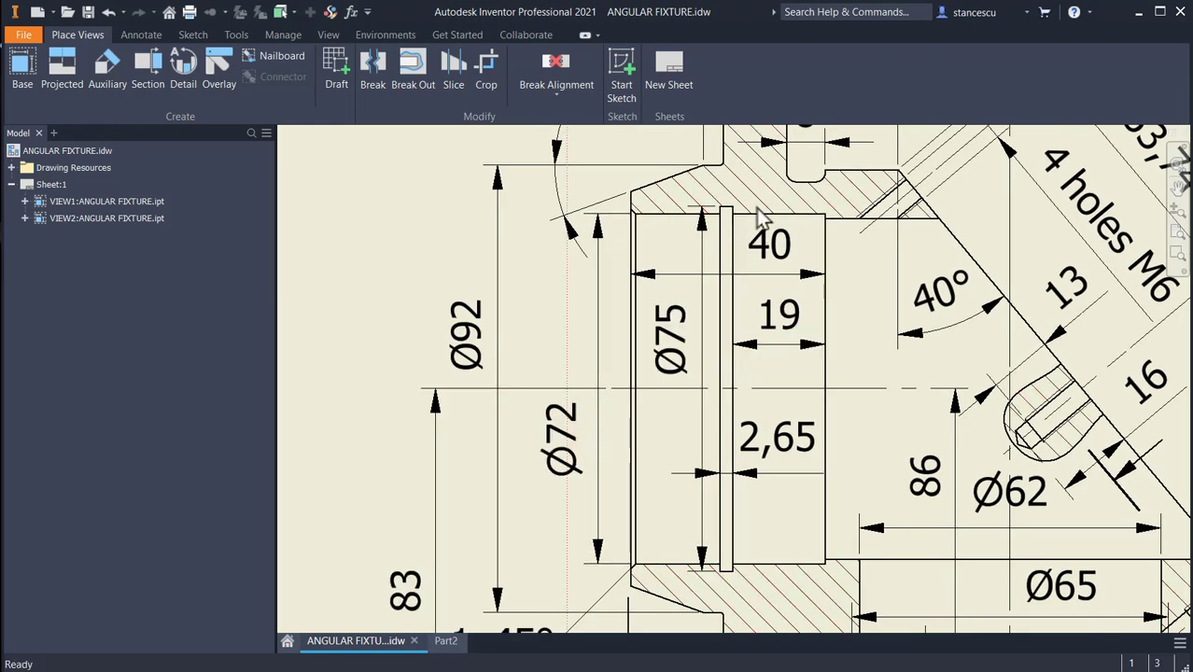
{"action": "left_click", "coordinate": [672, 344]}
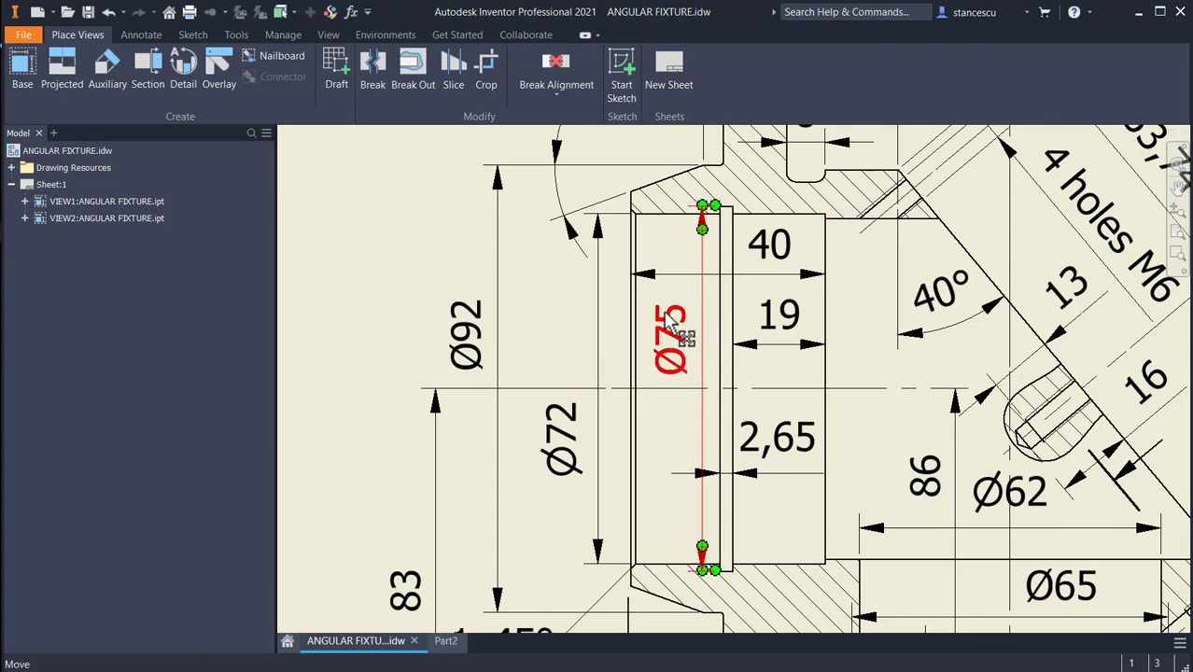
{"action": "middle_click_drag", "start_coordinate": [680, 318], "coordinate": [684, 388]}
{"action": "left_click", "coordinate": [419, 342]}
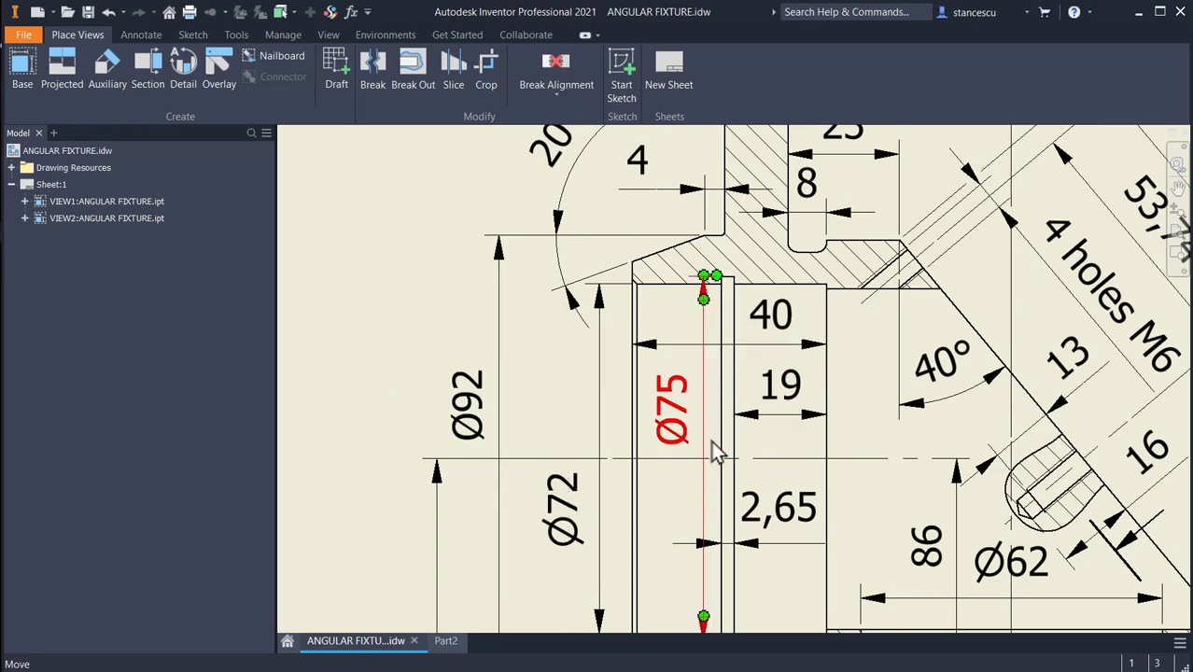
{"action": "middle_click_drag", "start_coordinate": [715, 447], "coordinate": [725, 291]}
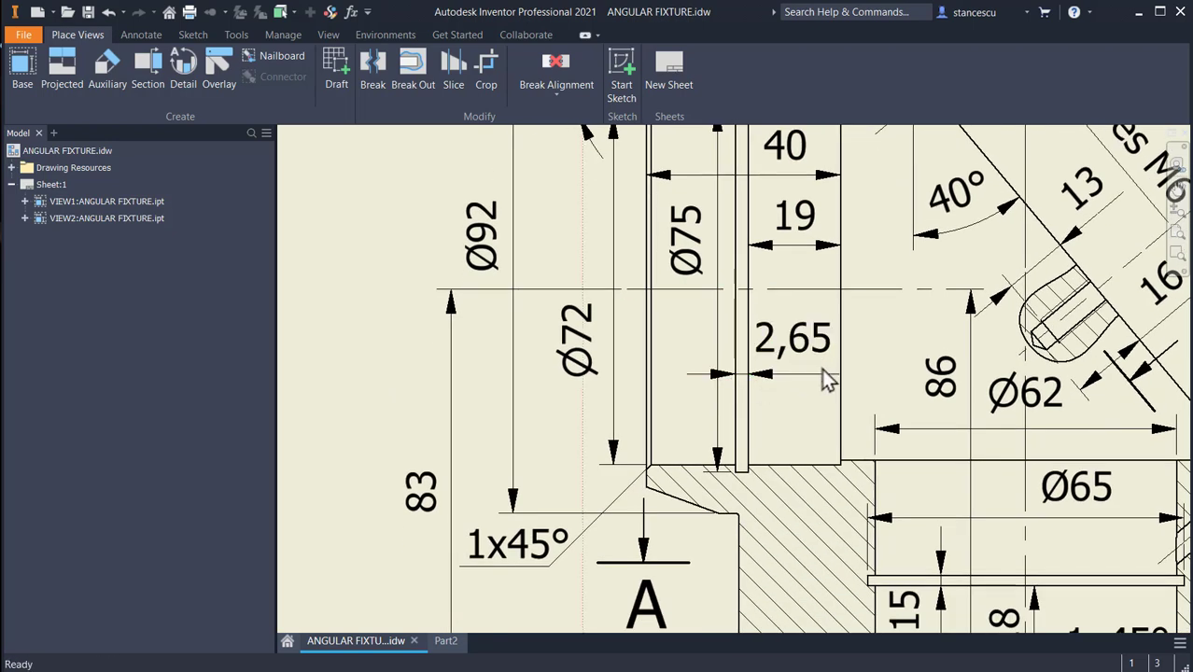
{"action": "left_click", "coordinate": [446, 642]}
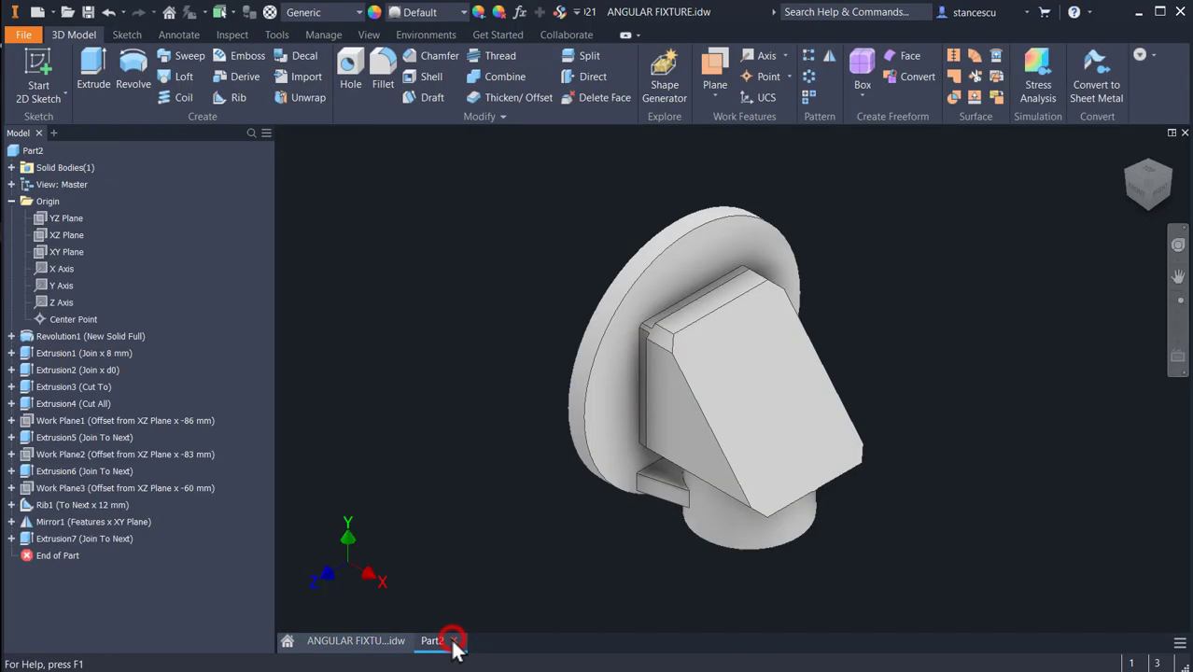
- Start a new sketch on the XY Plane and slice the graphics to expose the section
{"action": "left_click", "coordinate": [56, 252]}
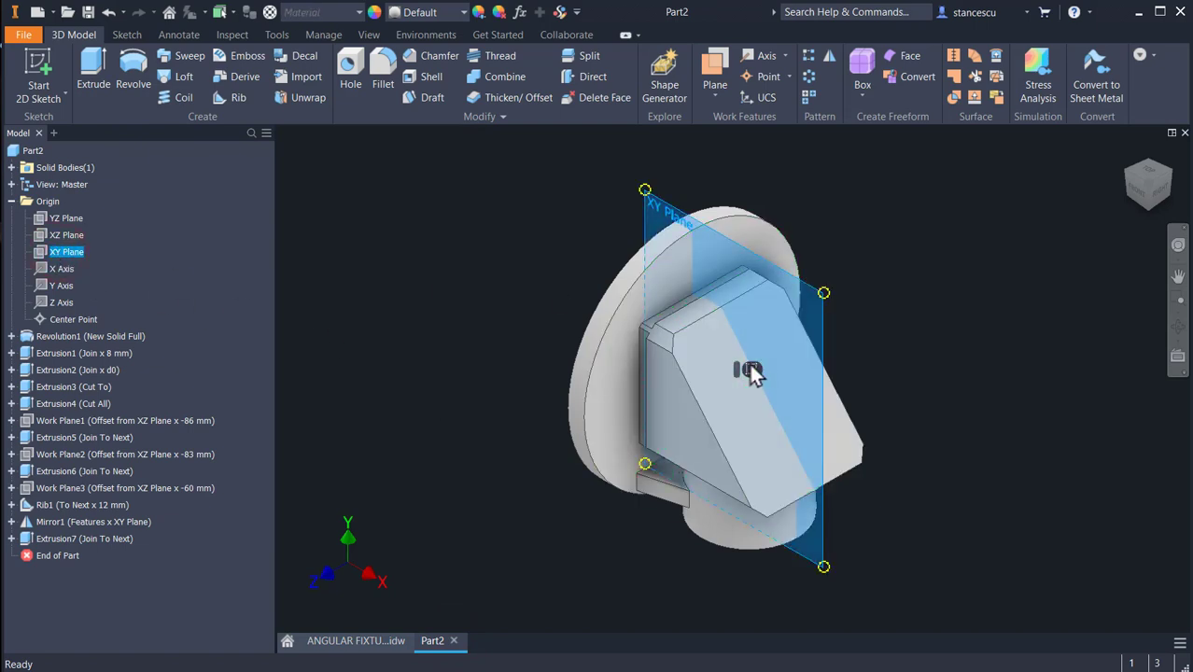
{"action": "left_click", "coordinate": [751, 364]}
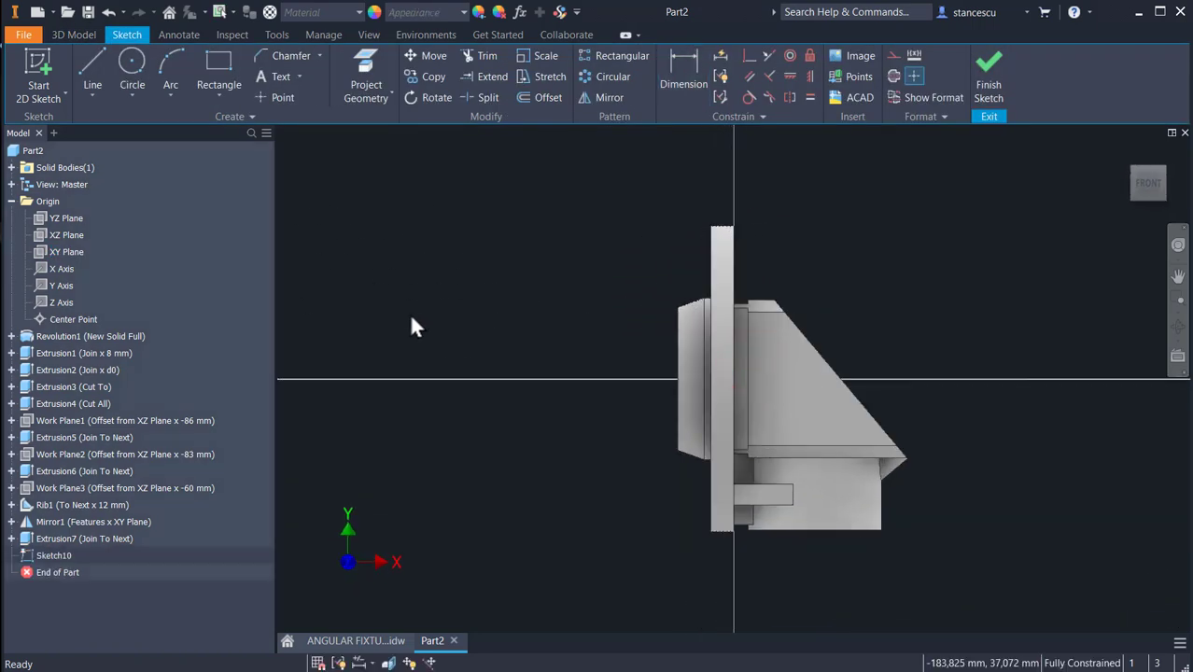
{"action": "key", "text": "F7"}
{"action": "scroll", "coordinate": [746, 353], "scroll_direction": "down", "scroll_amount": 3}
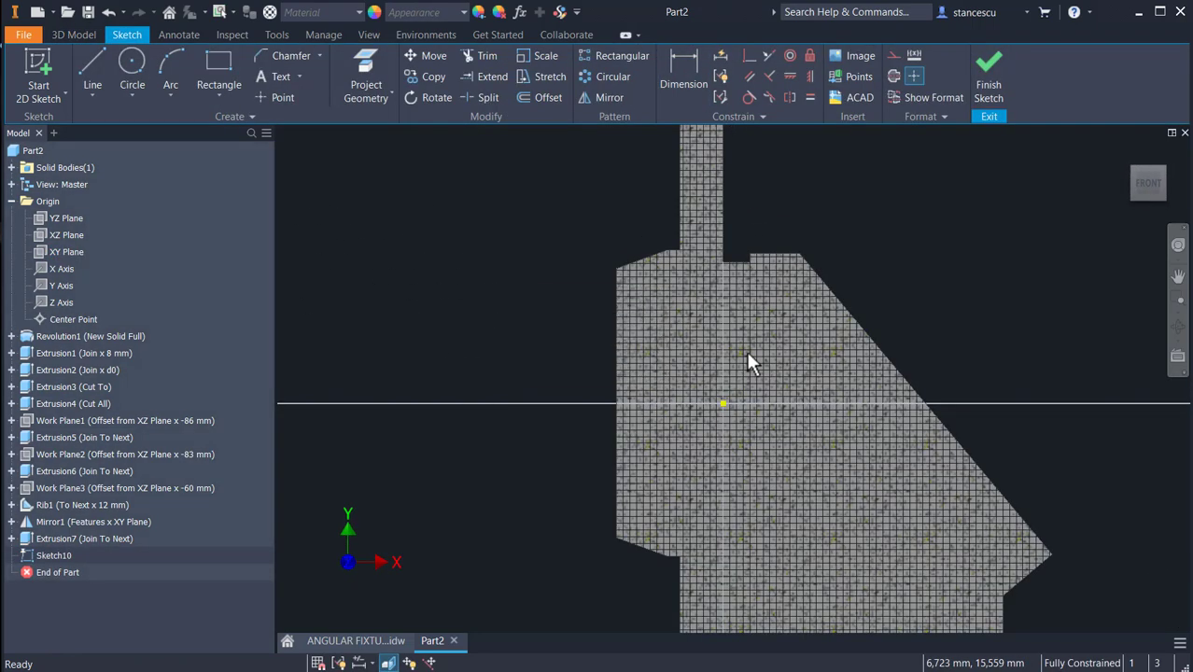
- Draw a two-point rectangle across the part section just above the horizontal axis
{"action": "left_click", "coordinate": [218, 61]}
{"action": "left_click", "coordinate": [595, 299]}
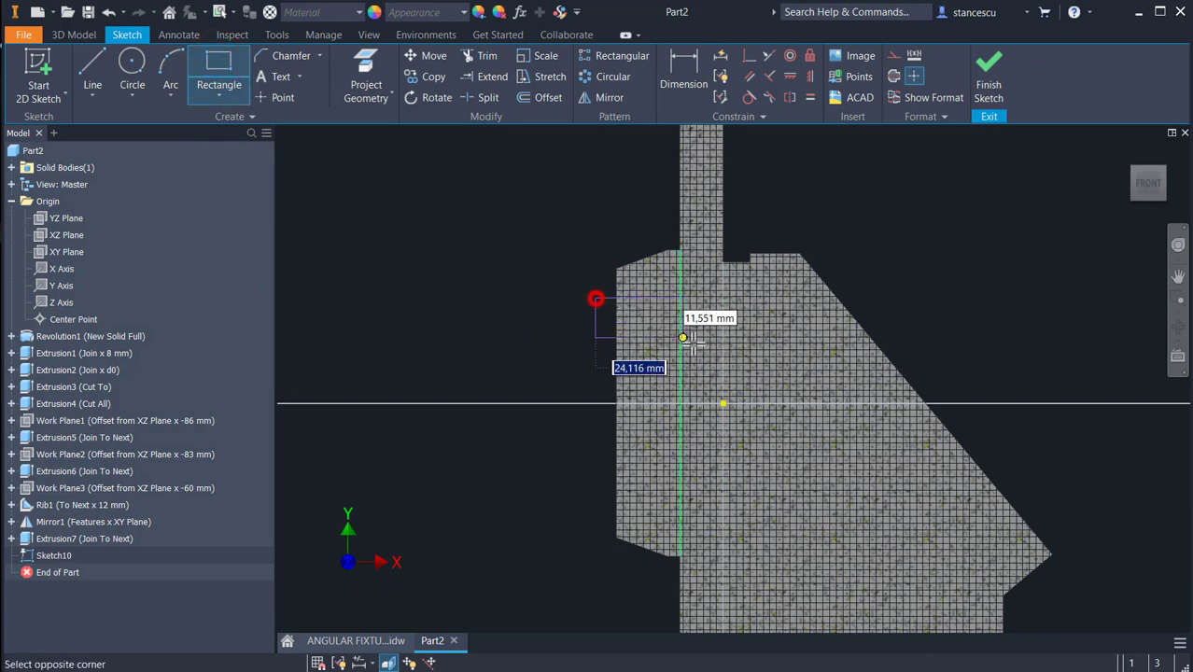
{"action": "left_click", "coordinate": [770, 387]}
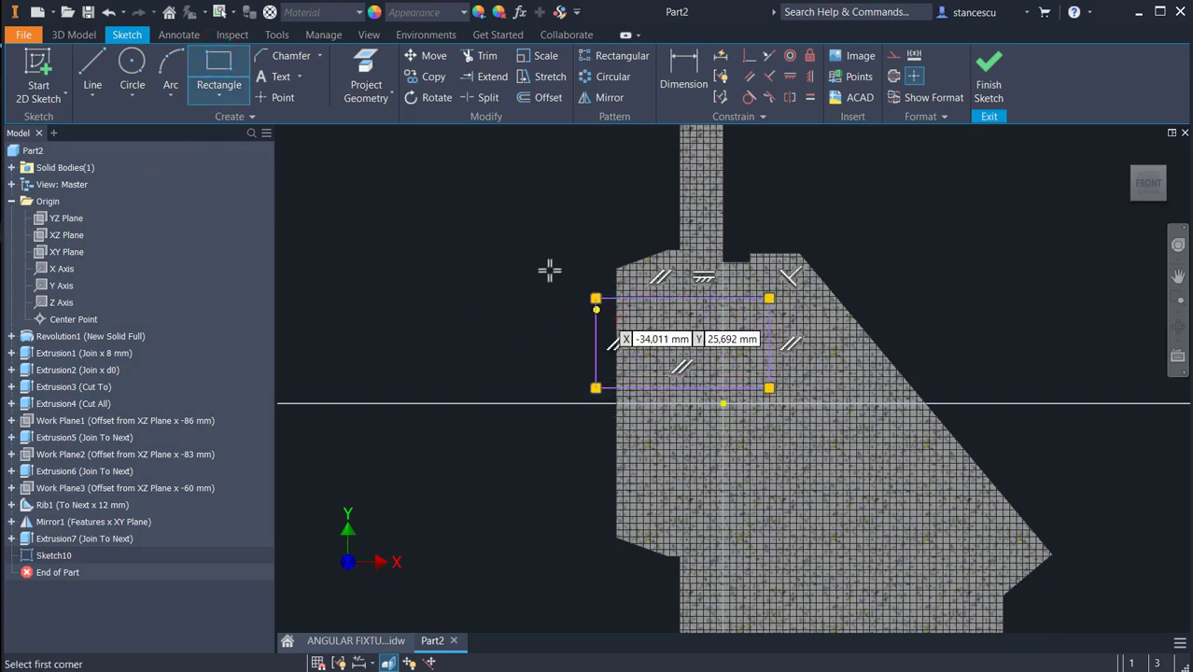
{"action": "left_click", "coordinate": [749, 58]}
{"action": "scroll", "coordinate": [794, 207], "scroll_direction": "up", "scroll_amount": 3}
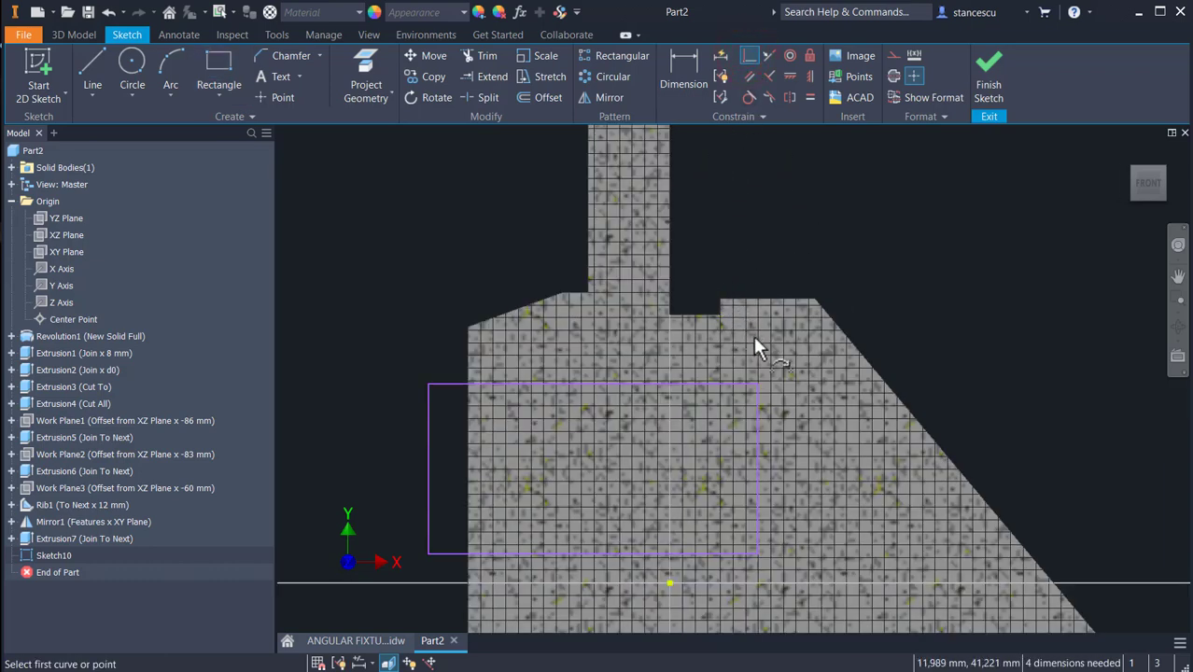
{"action": "left_click", "coordinate": [759, 422]}
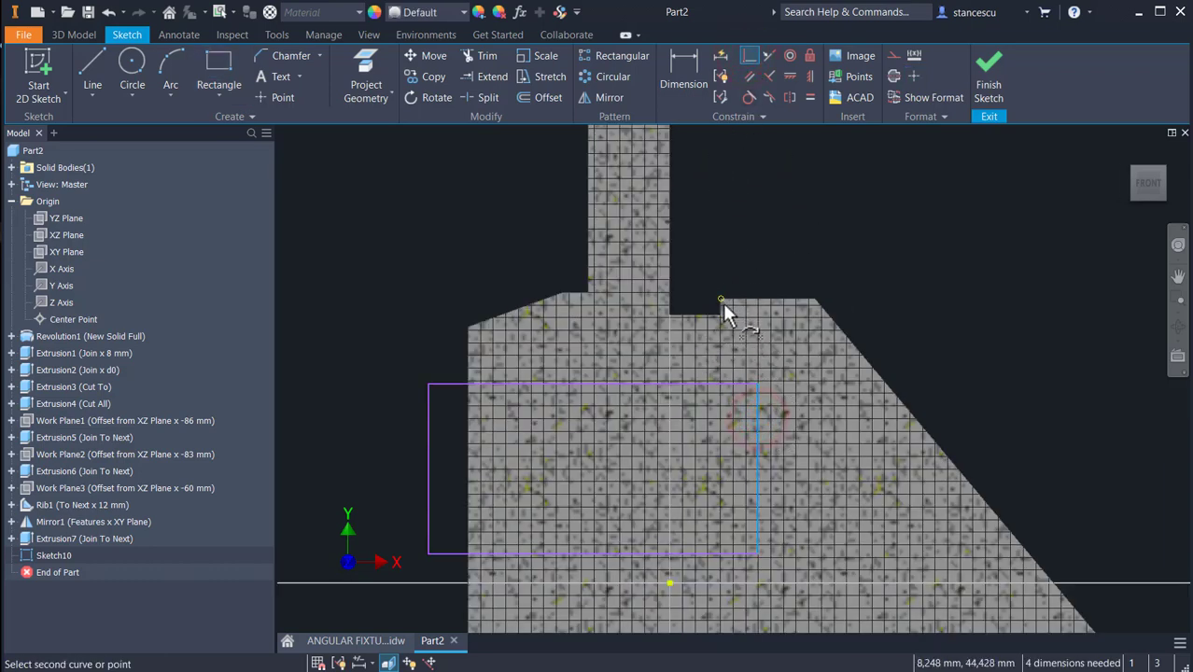
{"action": "scroll", "coordinate": [723, 303], "scroll_direction": "up", "scroll_amount": 3}
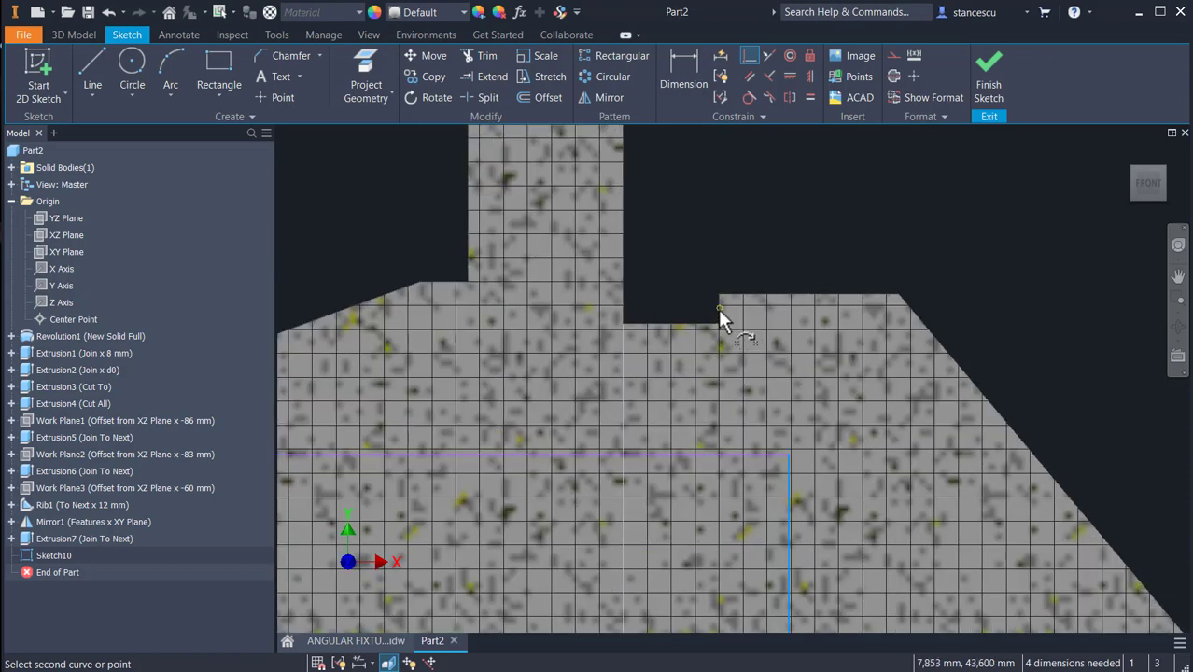
{"action": "key", "text": "Escape"}
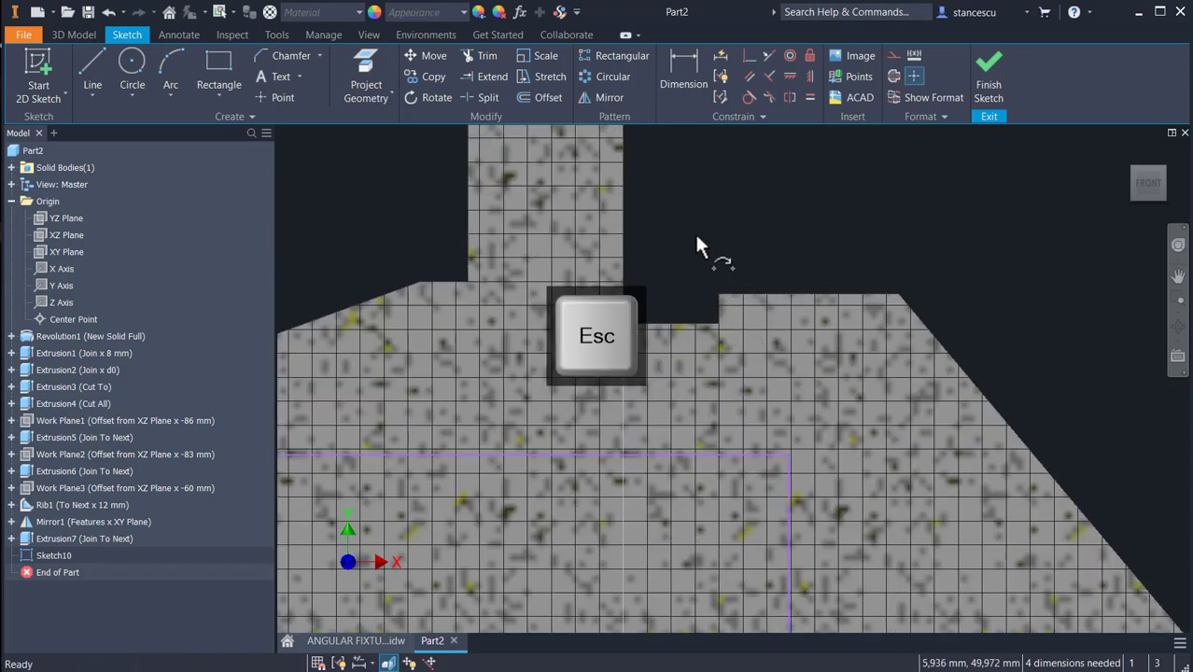
- Project the part's vertical step edge and make the rectangle's right side parallel to it
{"action": "left_click", "coordinate": [358, 86]}
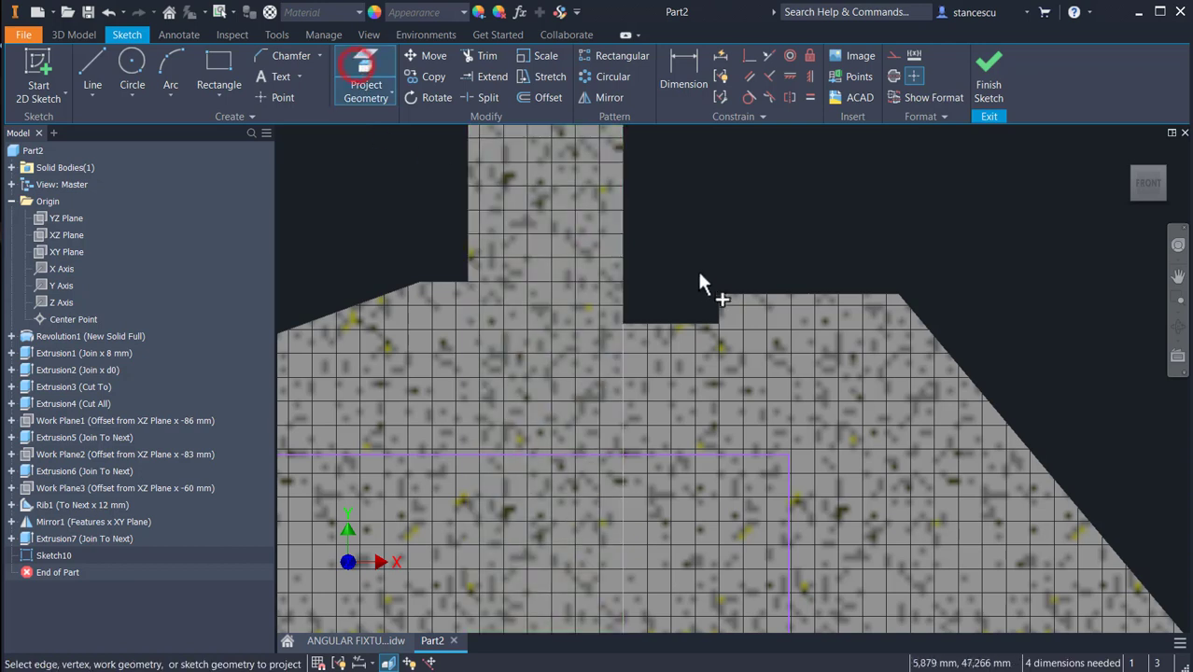
{"action": "left_click", "coordinate": [718, 310]}
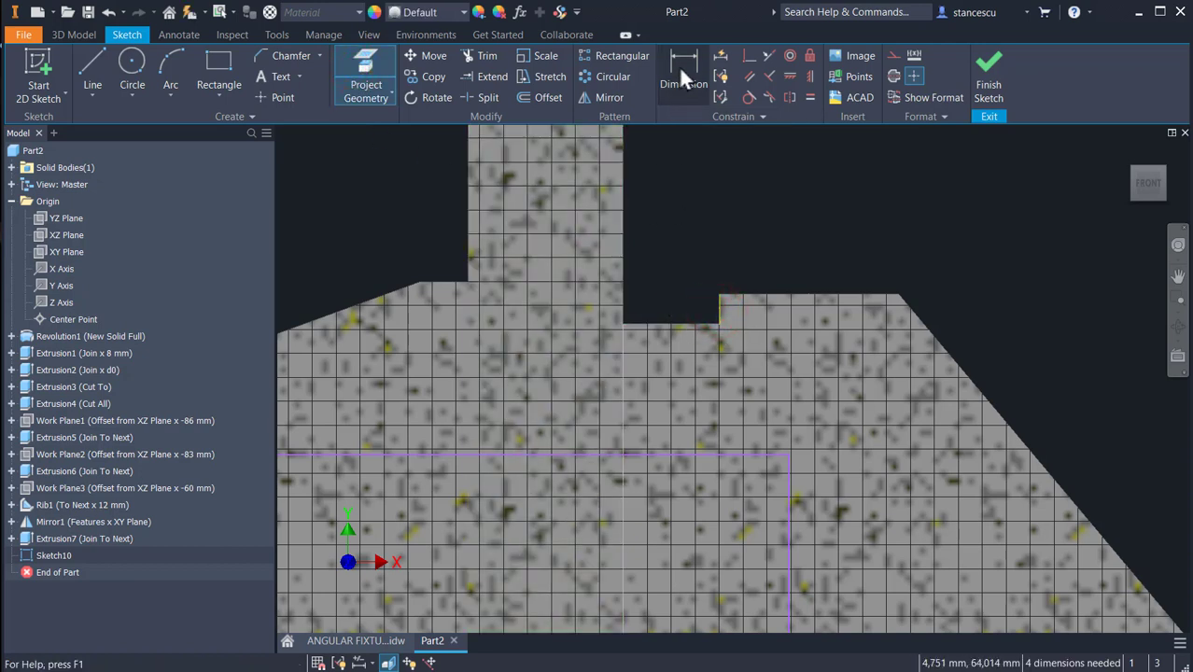
{"action": "left_click", "coordinate": [766, 56]}
{"action": "left_click", "coordinate": [789, 484]}
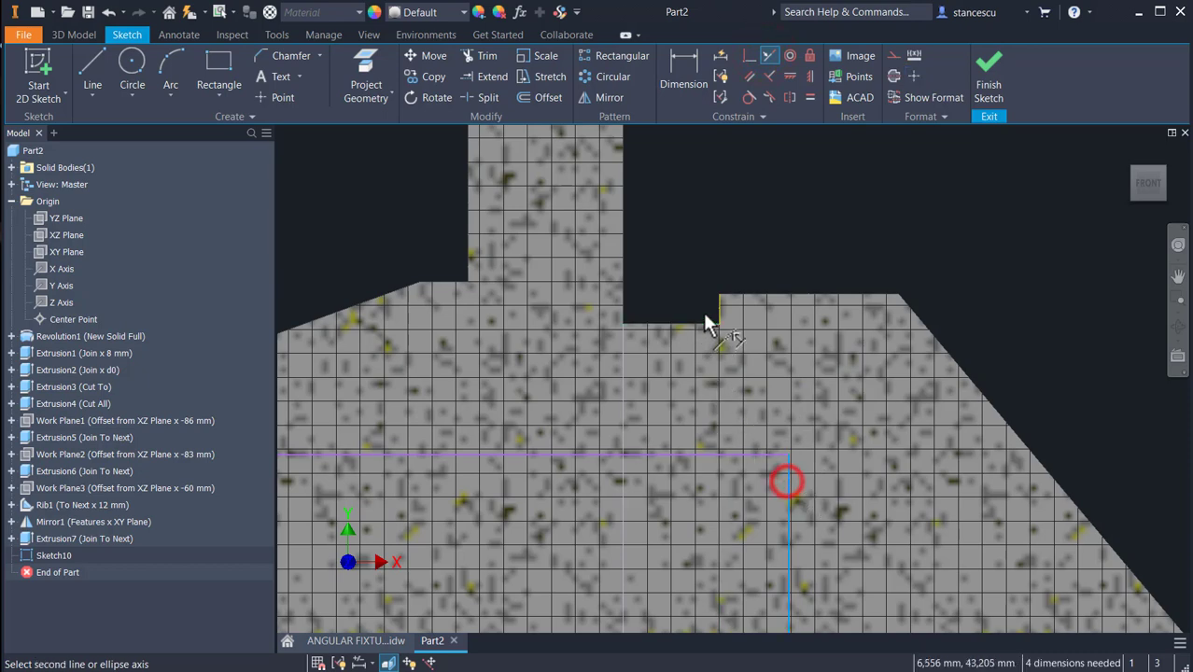
{"action": "left_click", "coordinate": [720, 312]}
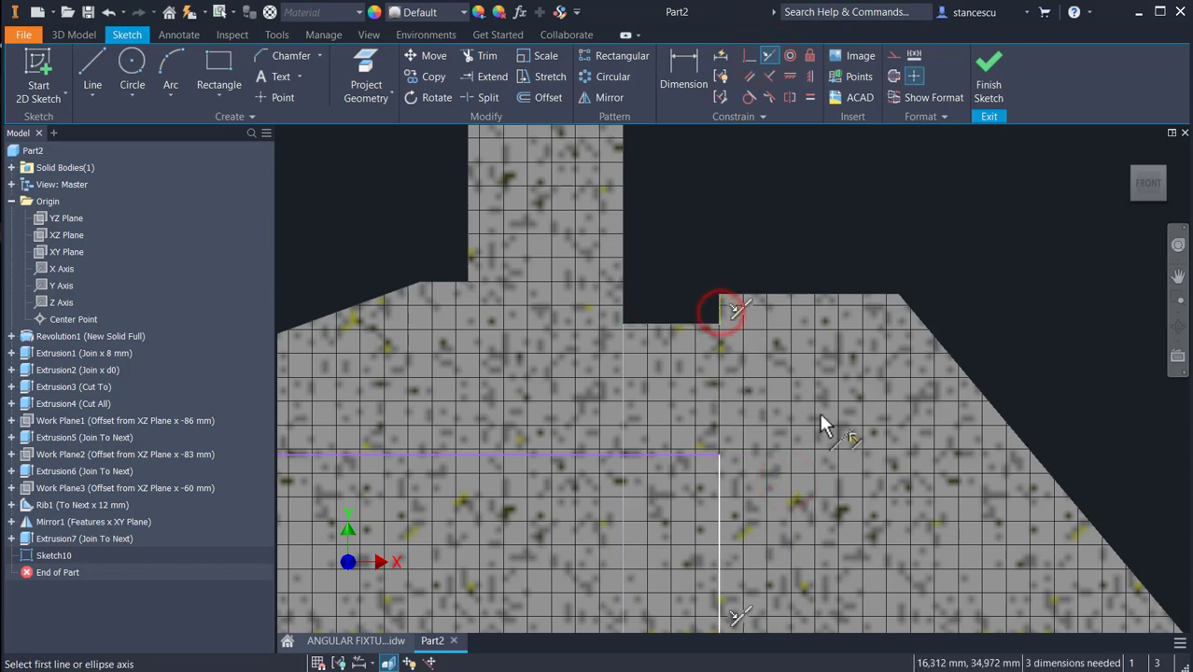
- Project the part's left outer edge and make the rectangle's line symmetric with it
{"action": "middle_click_drag", "start_coordinate": [825, 425], "coordinate": [1087, 336]}
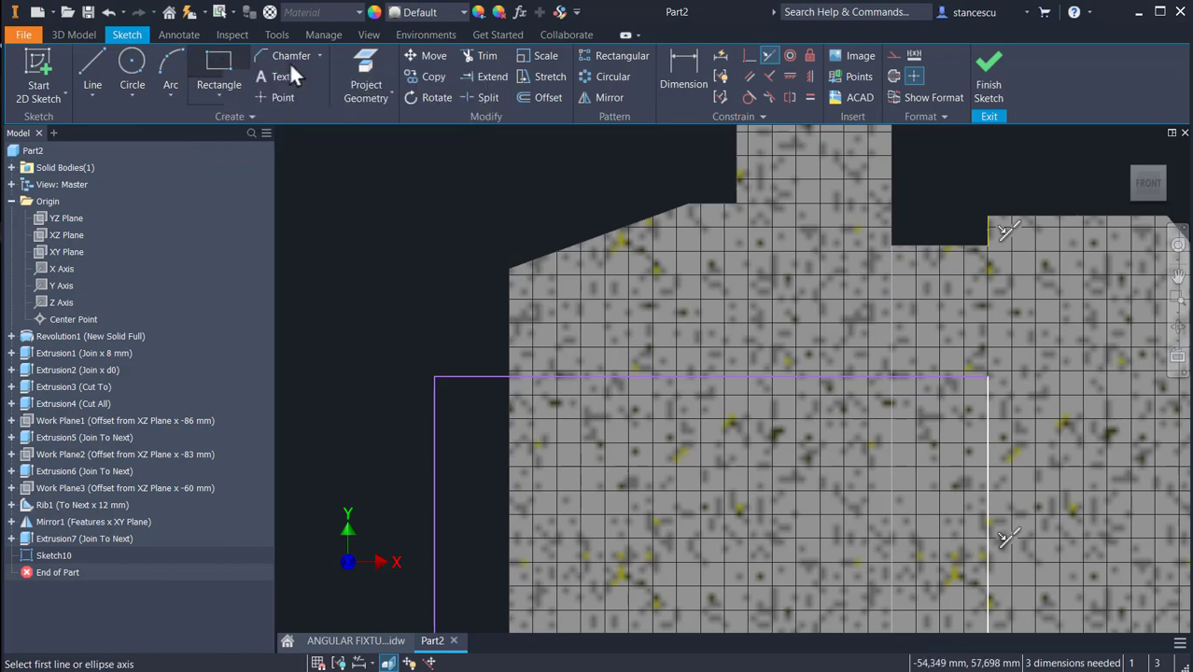
{"action": "left_click", "coordinate": [374, 65]}
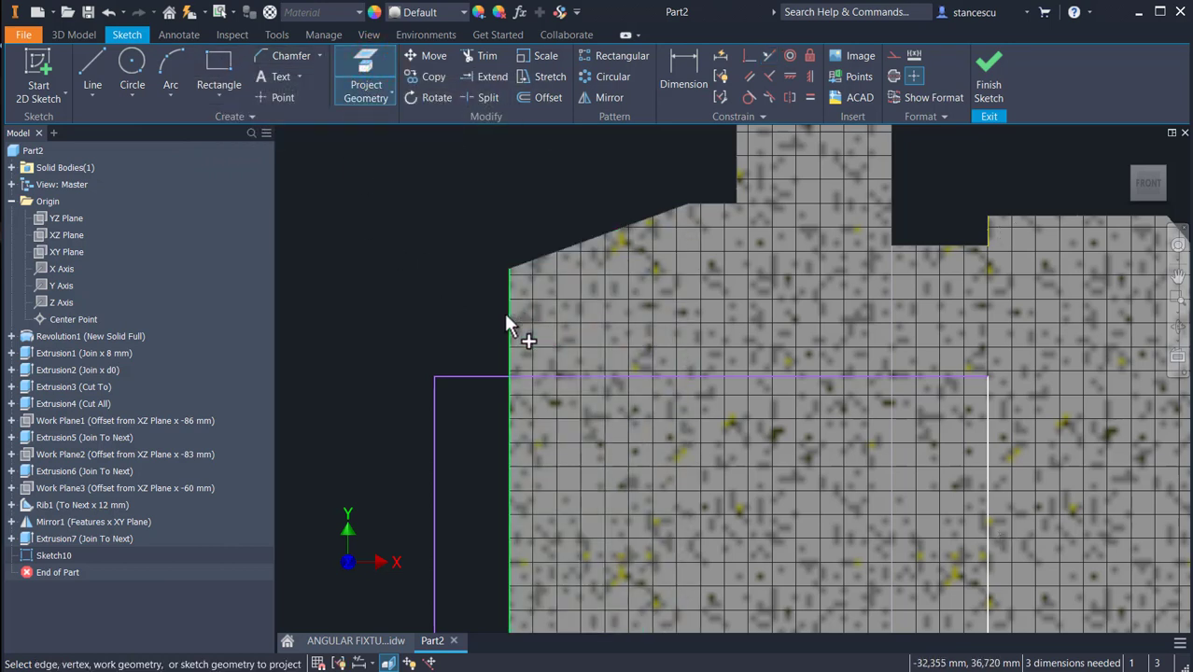
{"action": "left_click", "coordinate": [506, 315]}
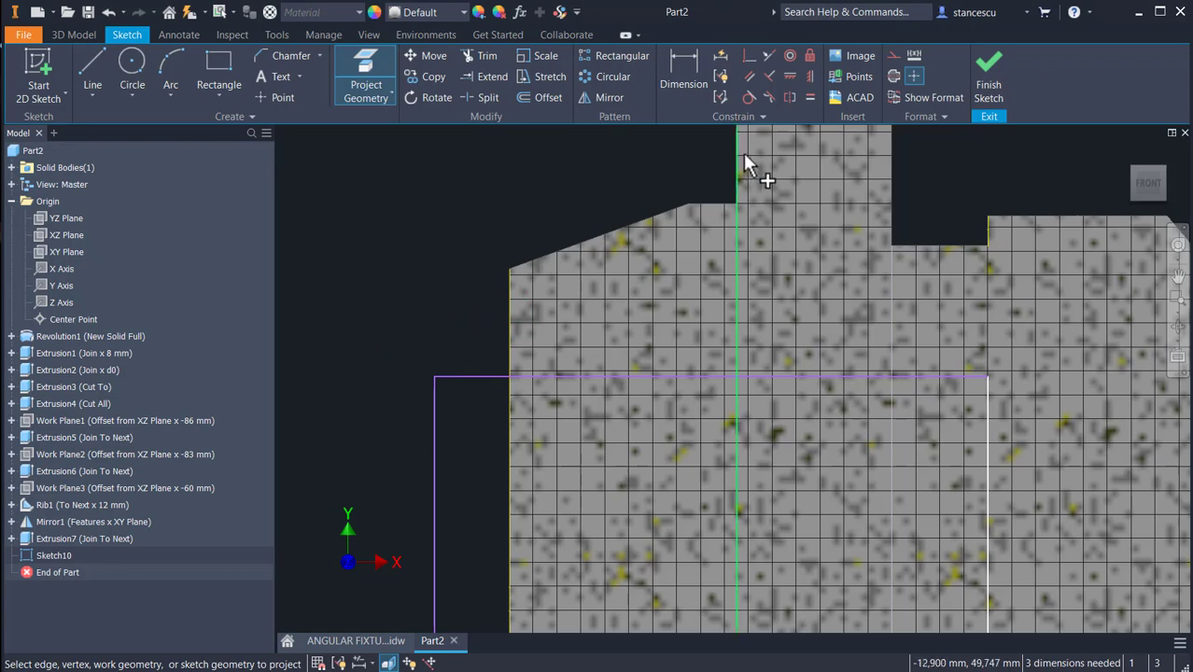
{"action": "left_click", "coordinate": [766, 55]}
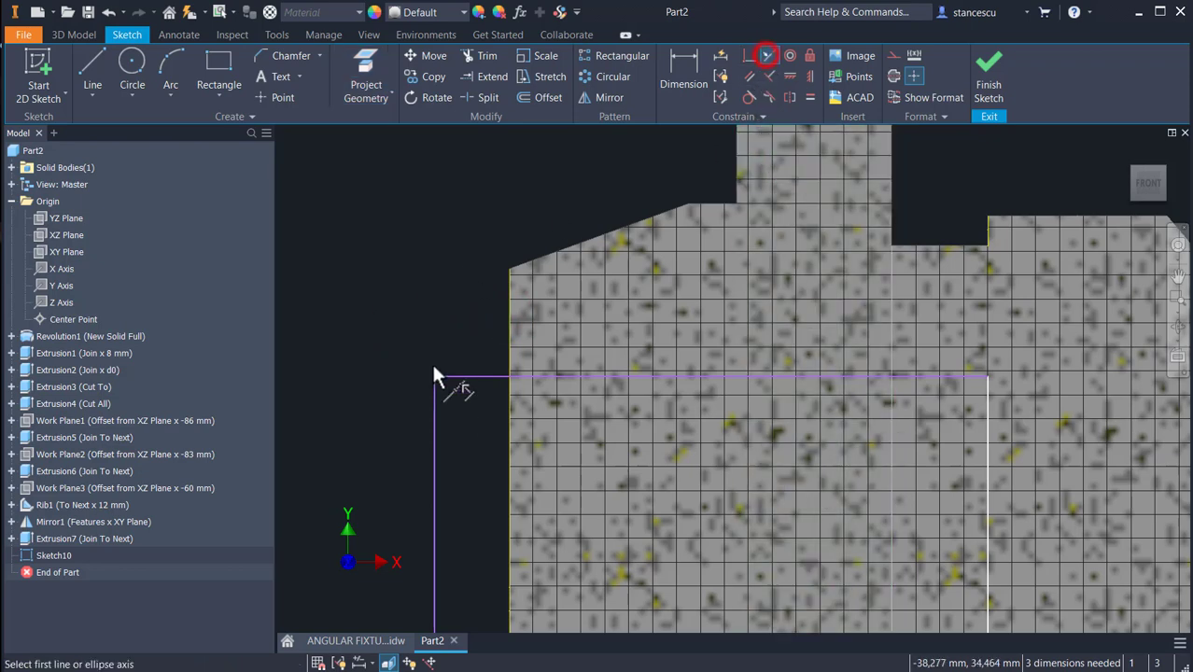
{"action": "left_click", "coordinate": [434, 440]}
{"action": "left_click", "coordinate": [507, 346]}
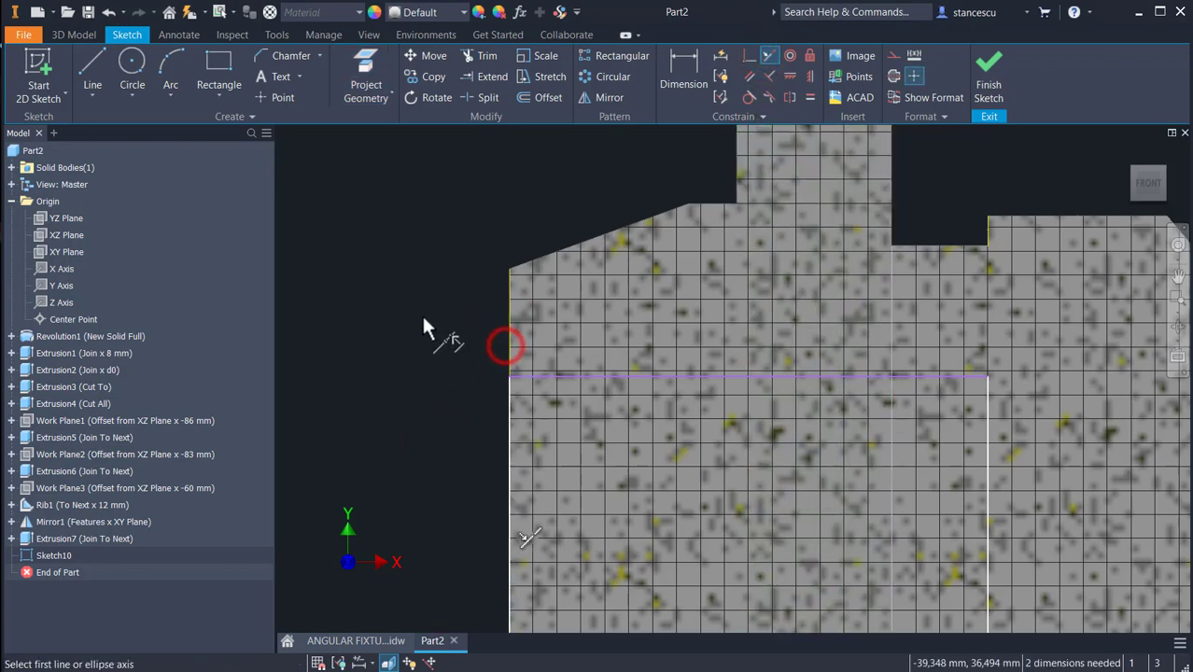
- Constrain the rectangle's bottom edge onto the axis point and select that bottom line
{"action": "scroll", "coordinate": [421, 313], "scroll_direction": "down", "scroll_amount": 3}
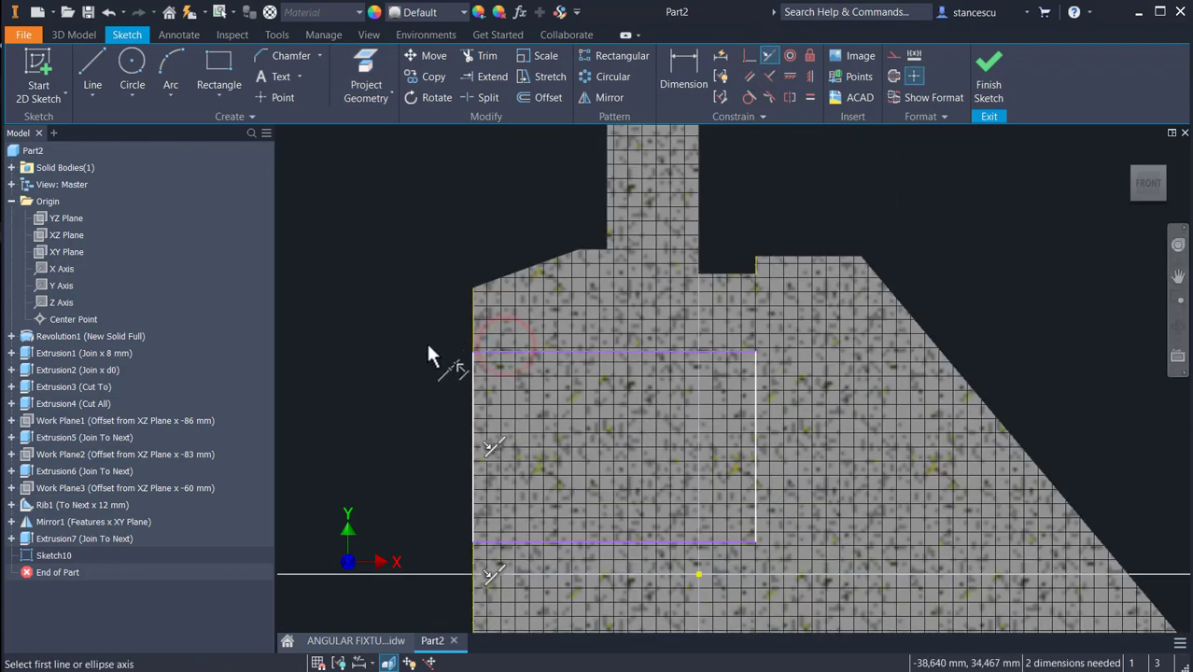
{"action": "left_click", "coordinate": [744, 57]}
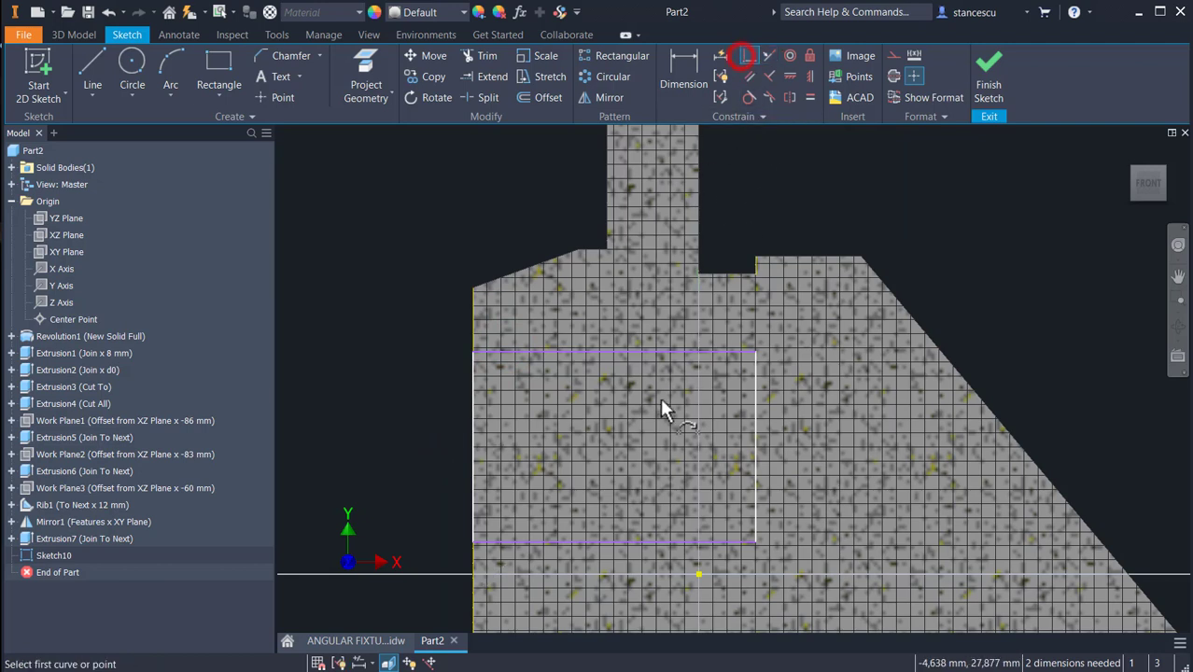
{"action": "left_click", "coordinate": [645, 543]}
{"action": "left_click", "coordinate": [697, 572]}
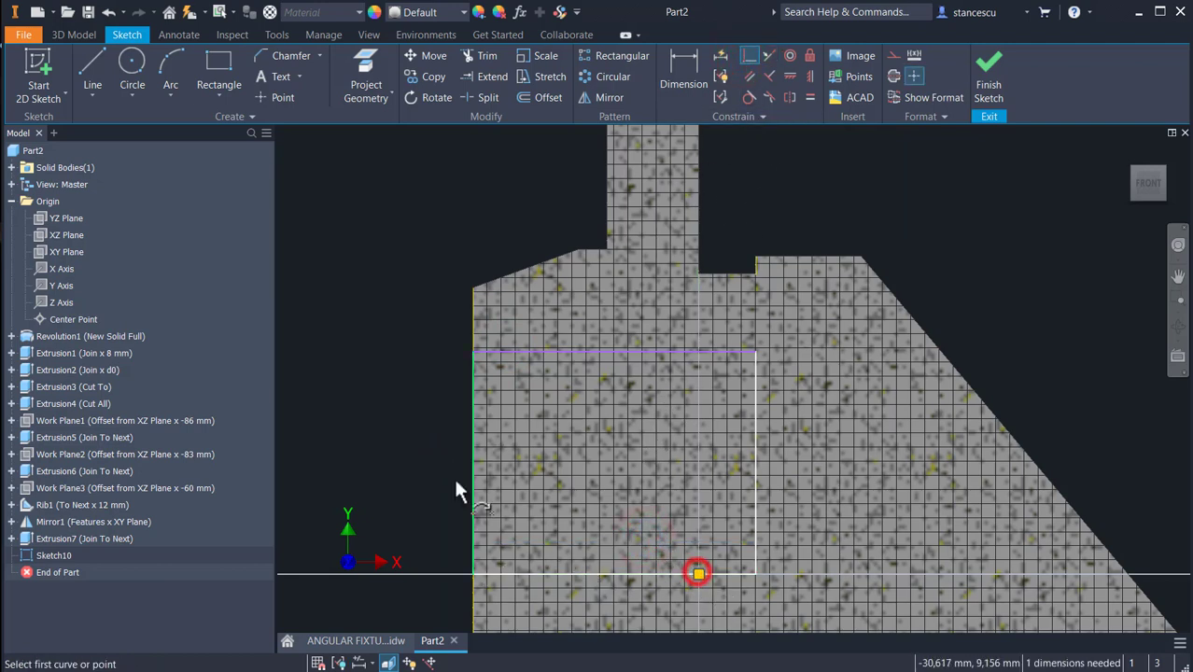
{"action": "key", "text": "Escape"}
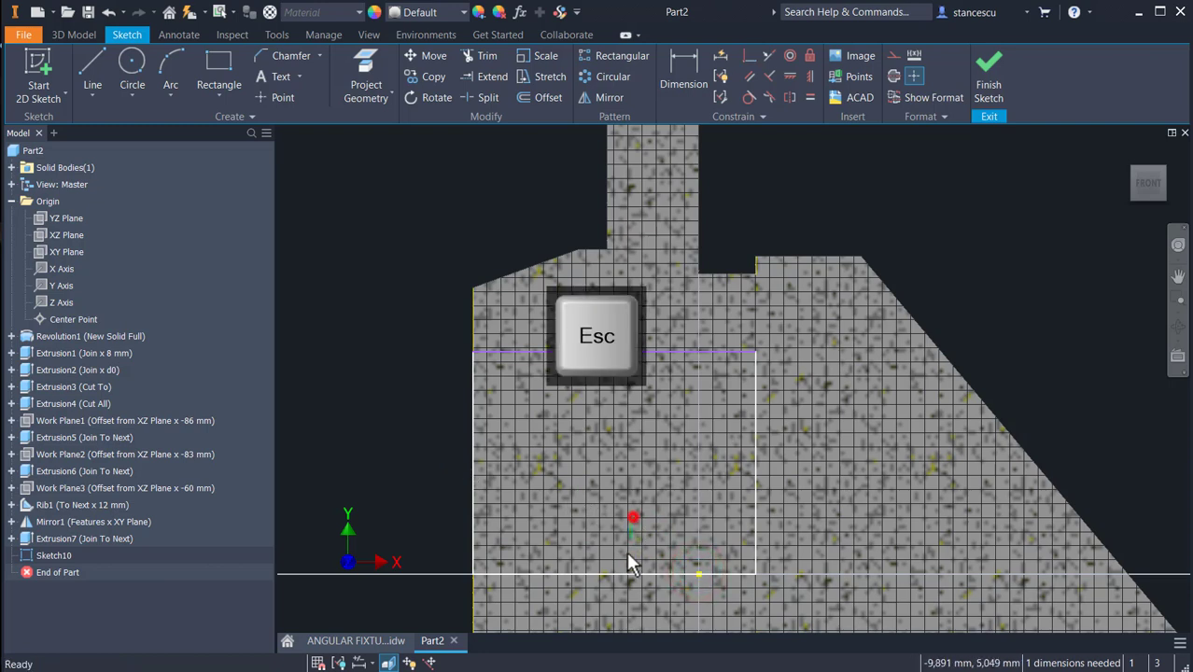
{"action": "left_click", "coordinate": [602, 573]}
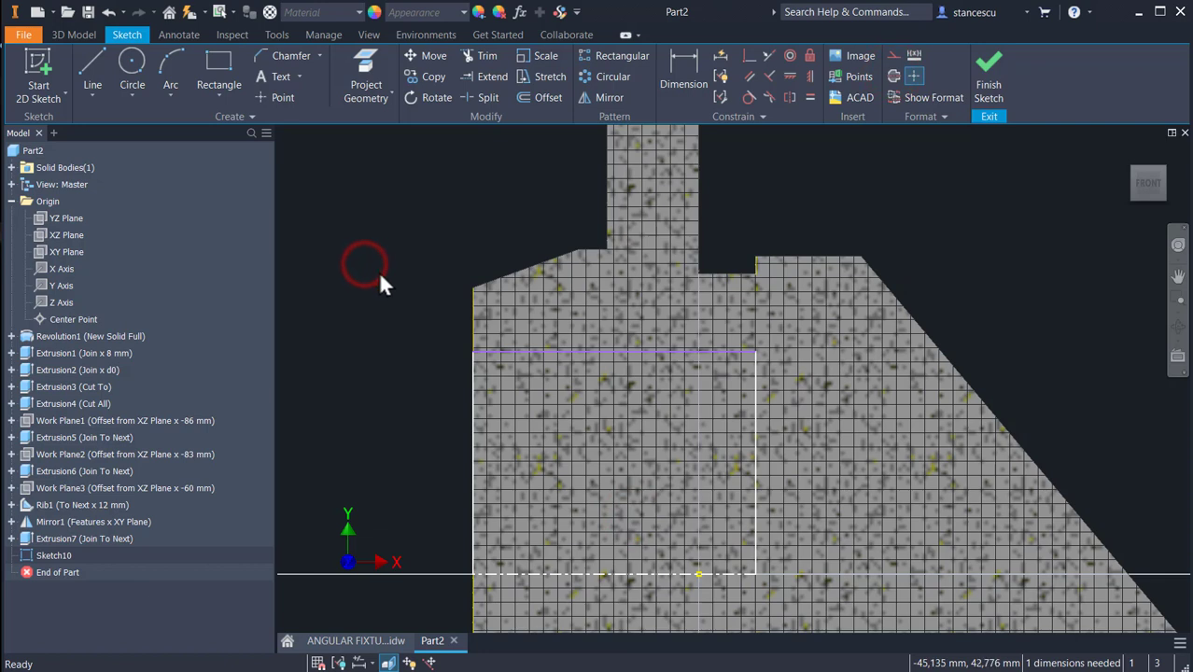
- Dimension the rectangle from the centreline to its top edge as a Ø72 diameter
{"action": "left_click", "coordinate": [681, 70]}
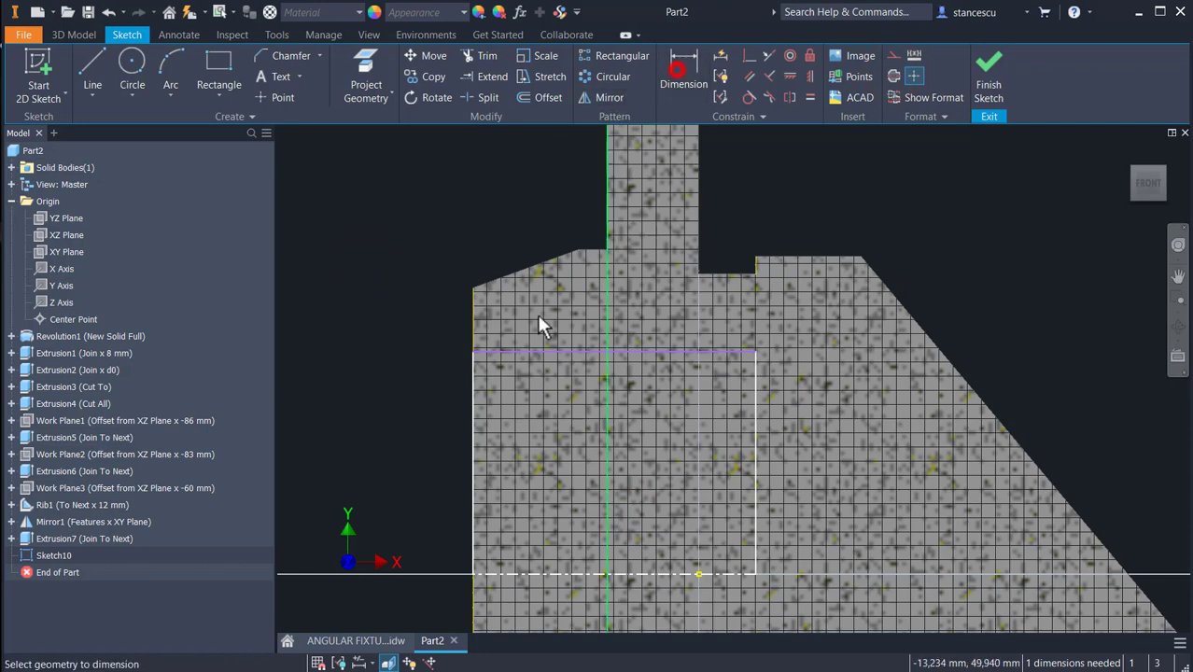
{"action": "left_click", "coordinate": [535, 574]}
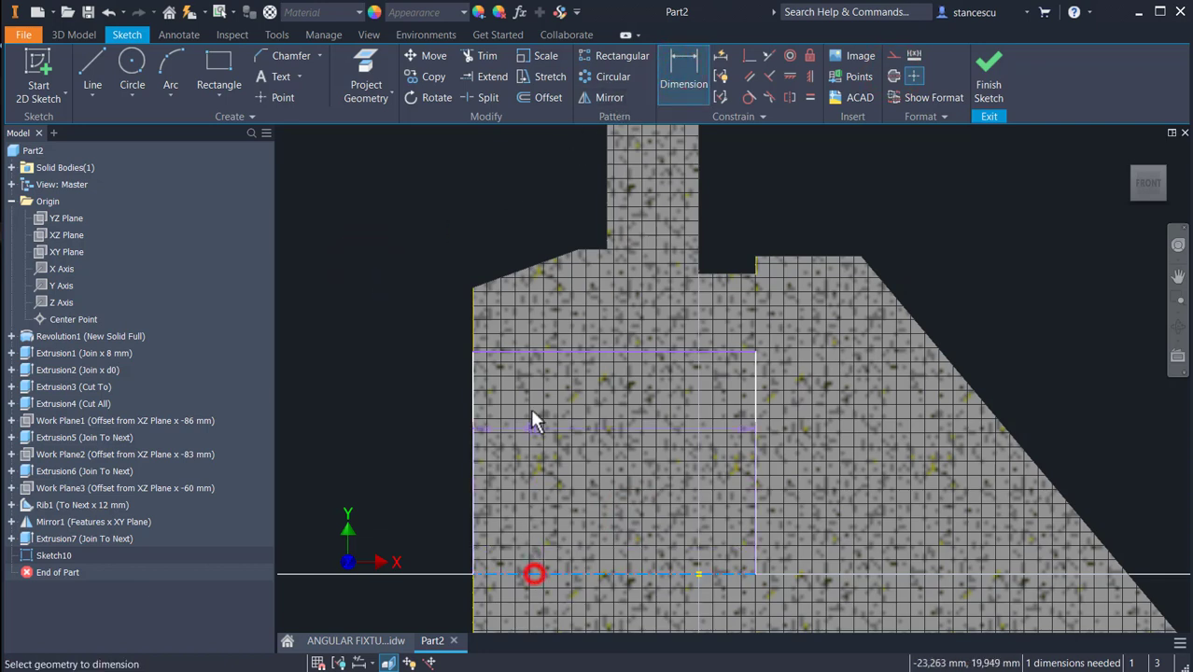
{"action": "left_click", "coordinate": [549, 351]}
{"action": "left_click", "coordinate": [409, 485]}
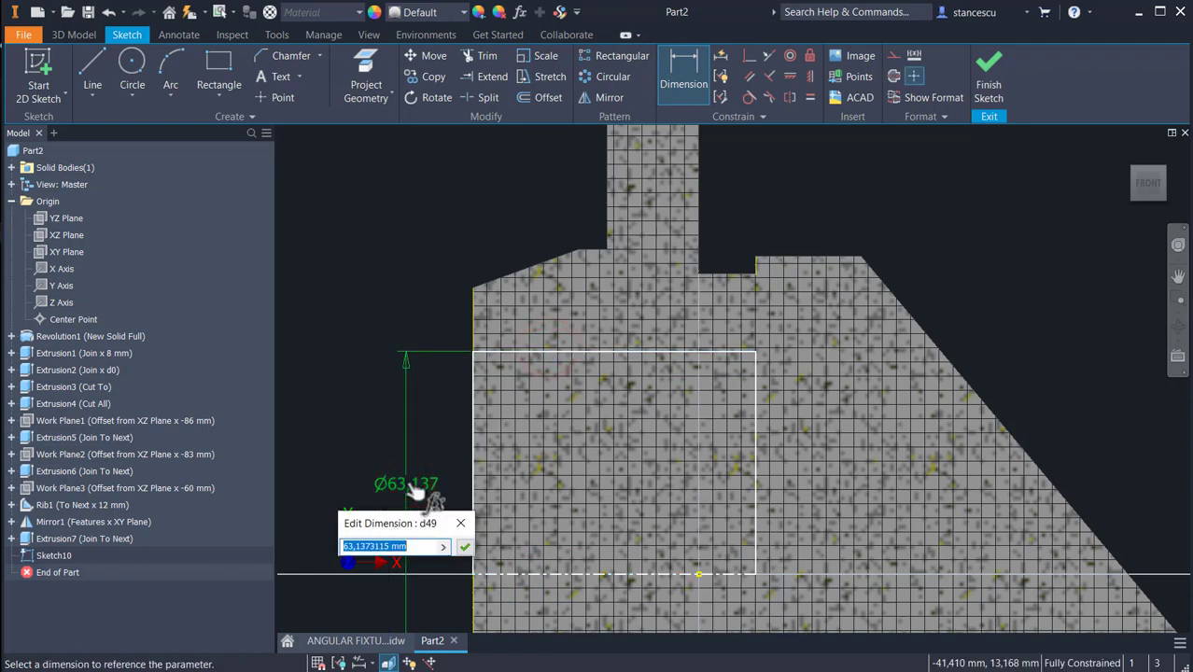
{"action": "type", "text": "72"}
{"action": "key", "text": "Return"}
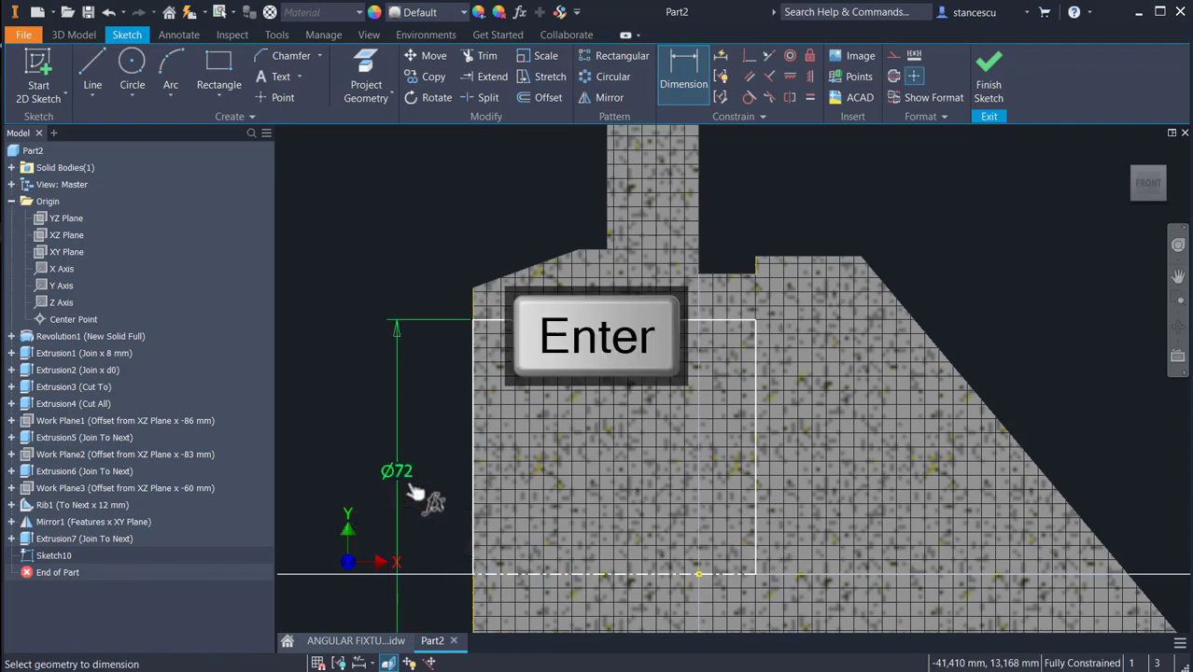
- Draw a small rectangle sitting on the profile's top edge
{"action": "left_click", "coordinate": [231, 68]}
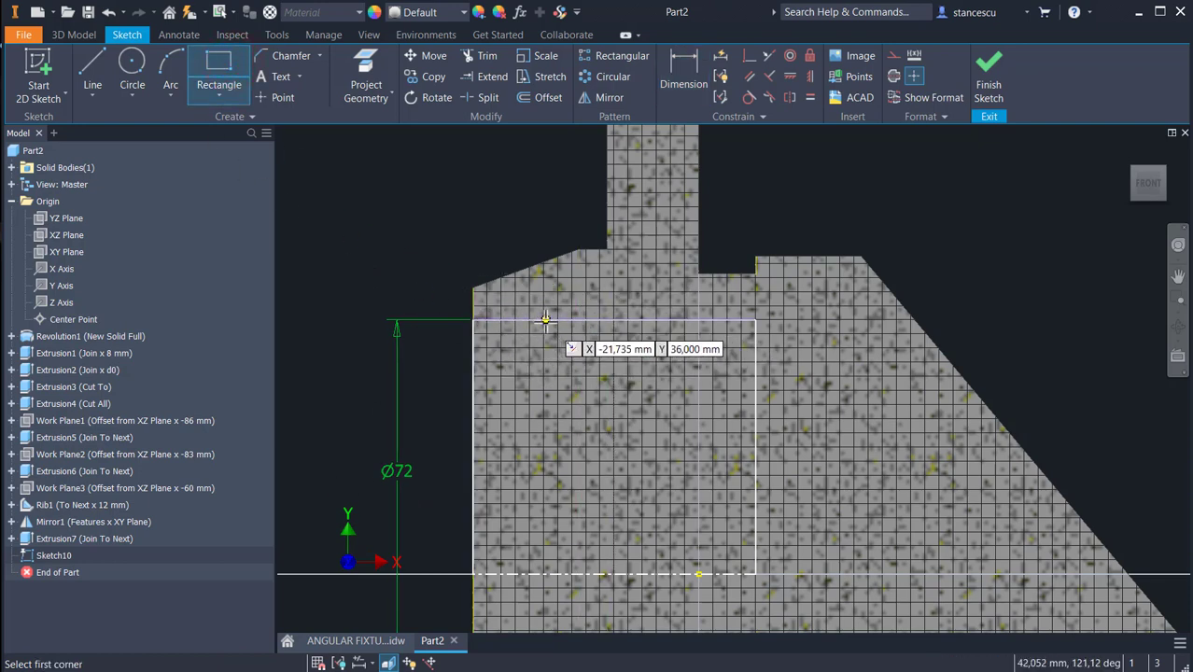
{"action": "left_click", "coordinate": [546, 319]}
{"action": "scroll", "coordinate": [553, 315], "scroll_direction": "down", "scroll_amount": 2}
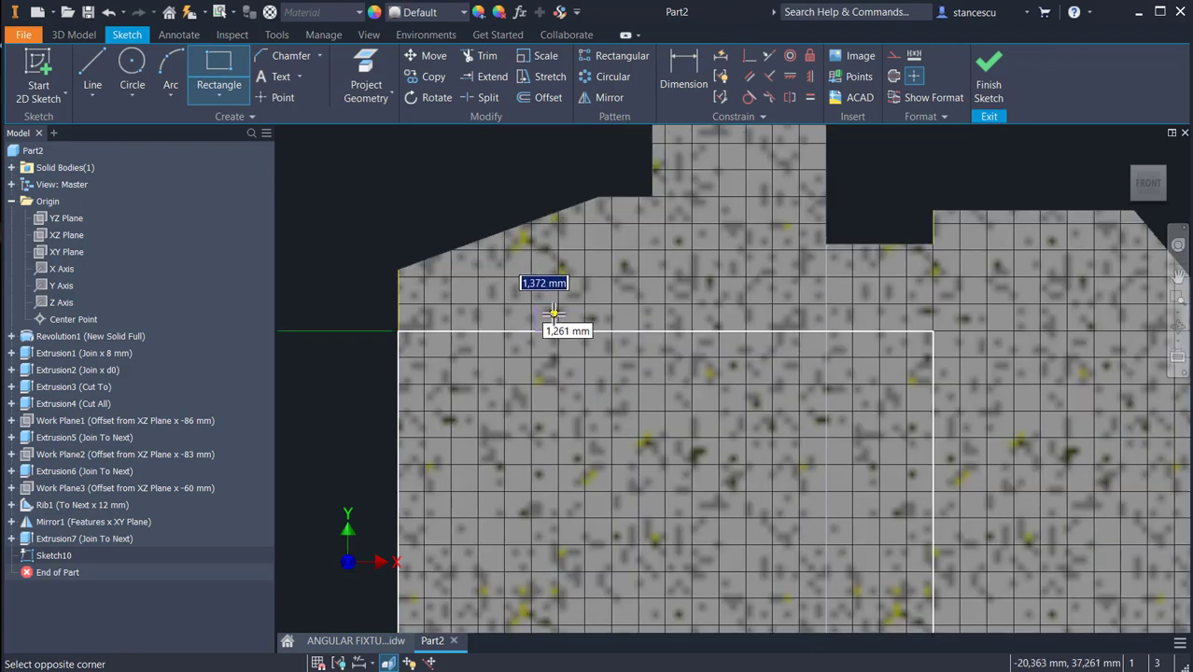
{"action": "left_click", "coordinate": [572, 318]}
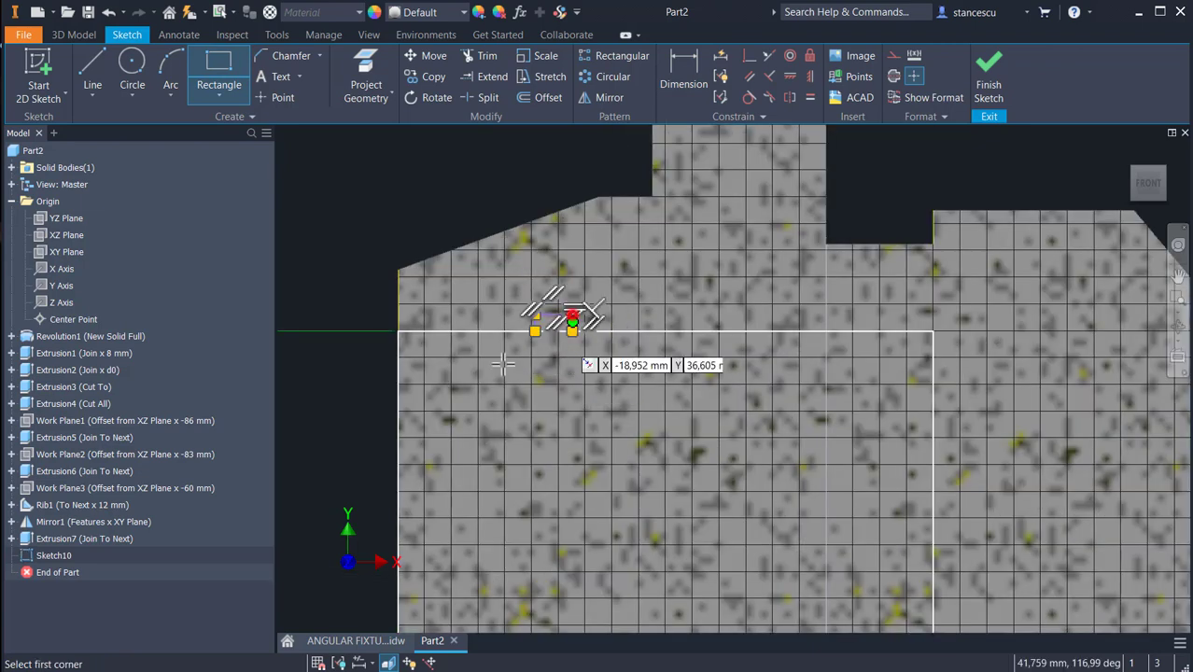
{"action": "key", "text": "Escape"}
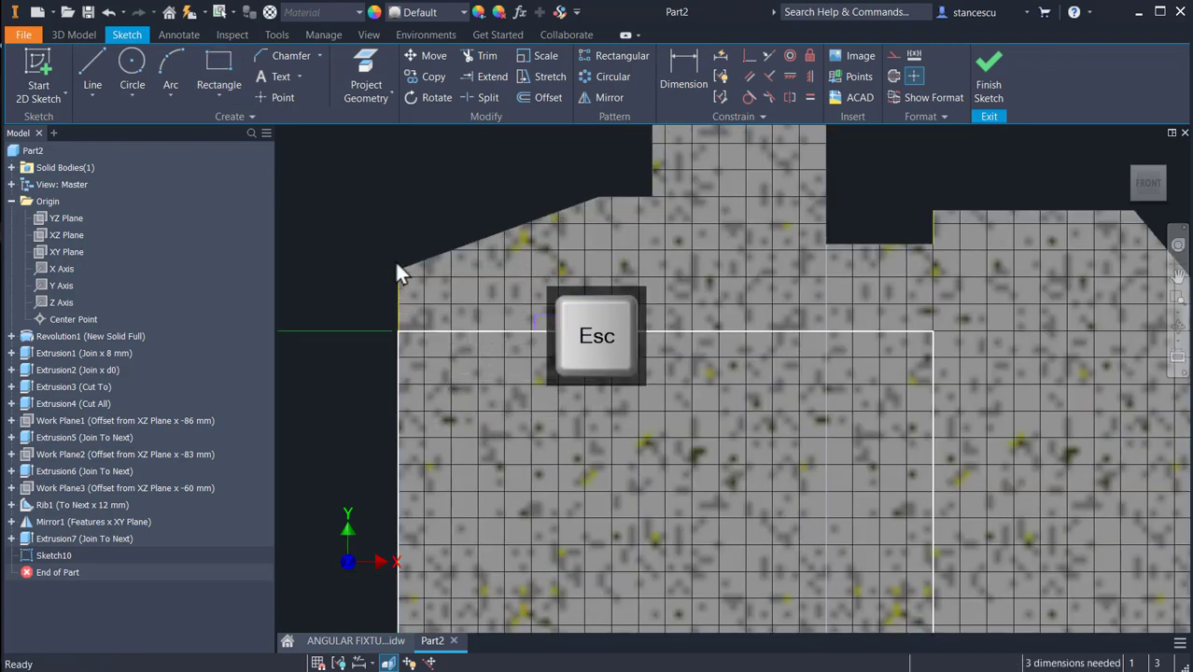
- Split the top edge at the small rectangle's two corners and select the short segment between them
{"action": "left_click", "coordinate": [487, 97]}
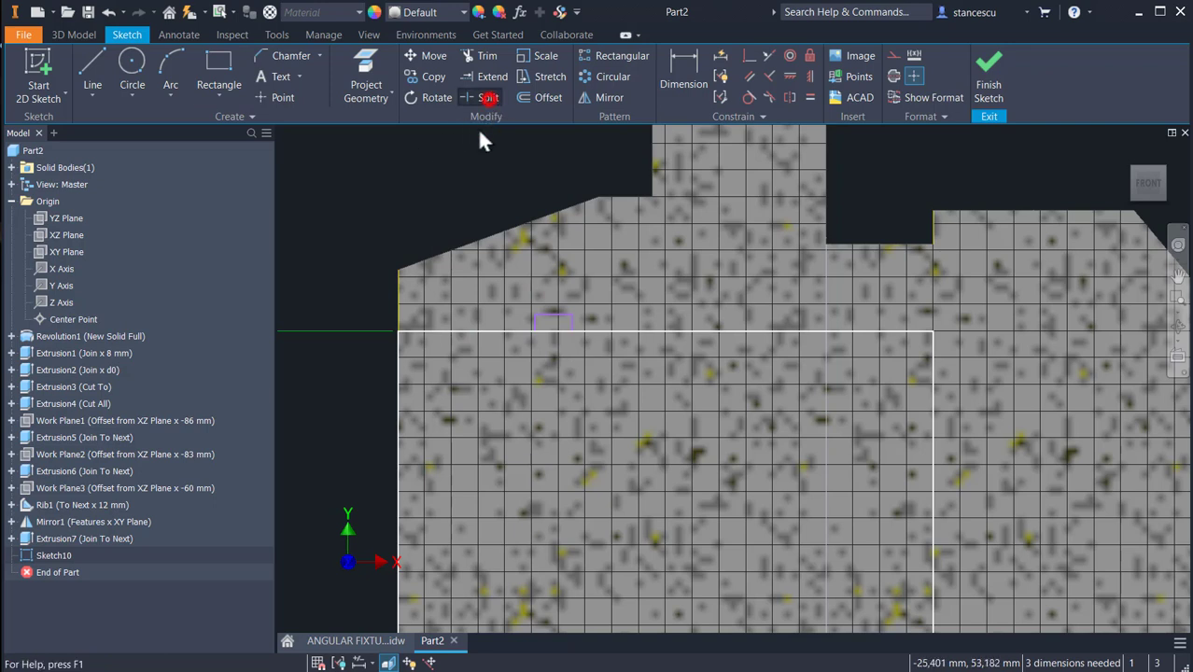
{"action": "left_click", "coordinate": [519, 332]}
{"action": "left_click", "coordinate": [579, 333]}
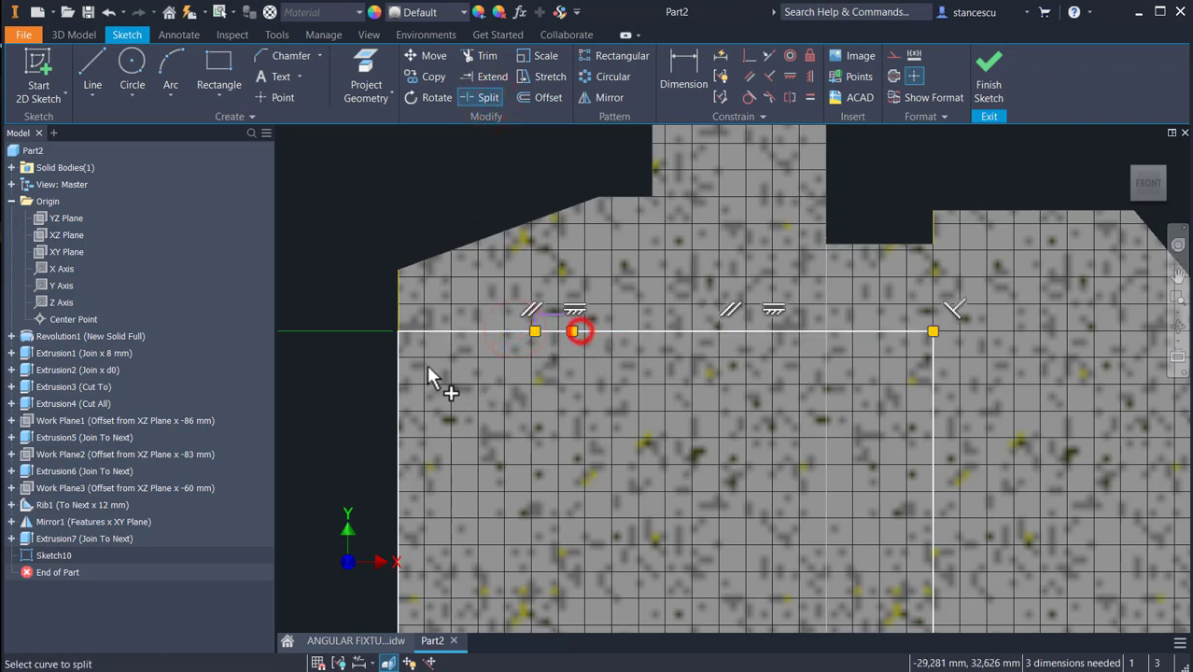
{"action": "key", "text": "Escape"}
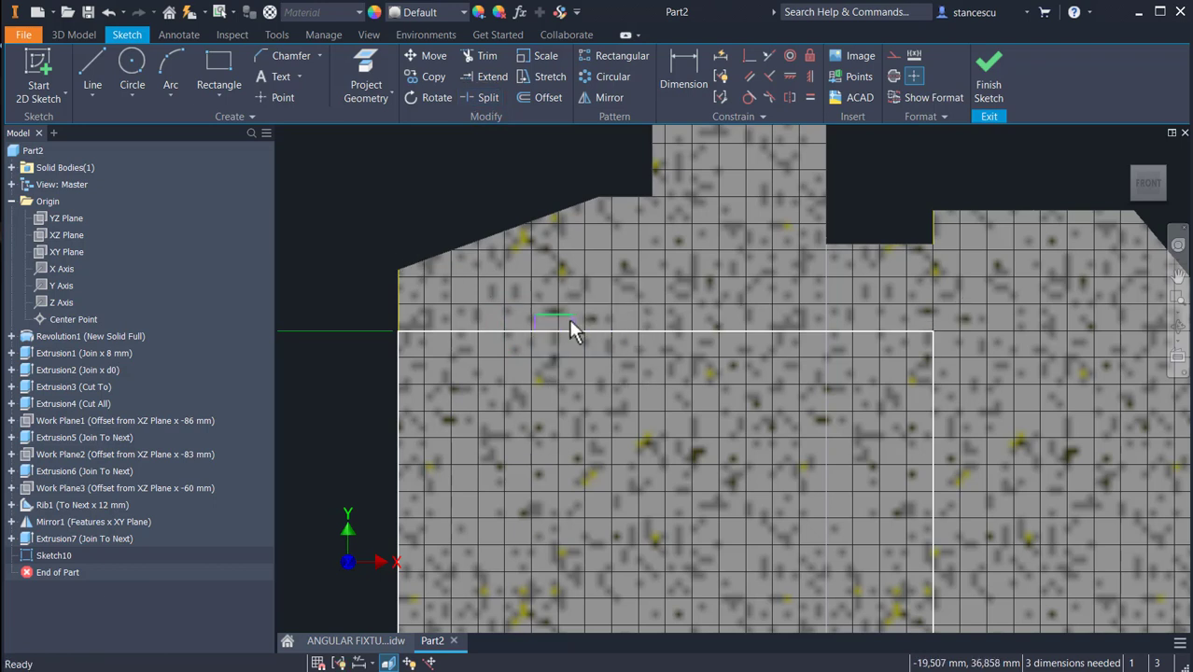
{"action": "left_click", "coordinate": [561, 322]}
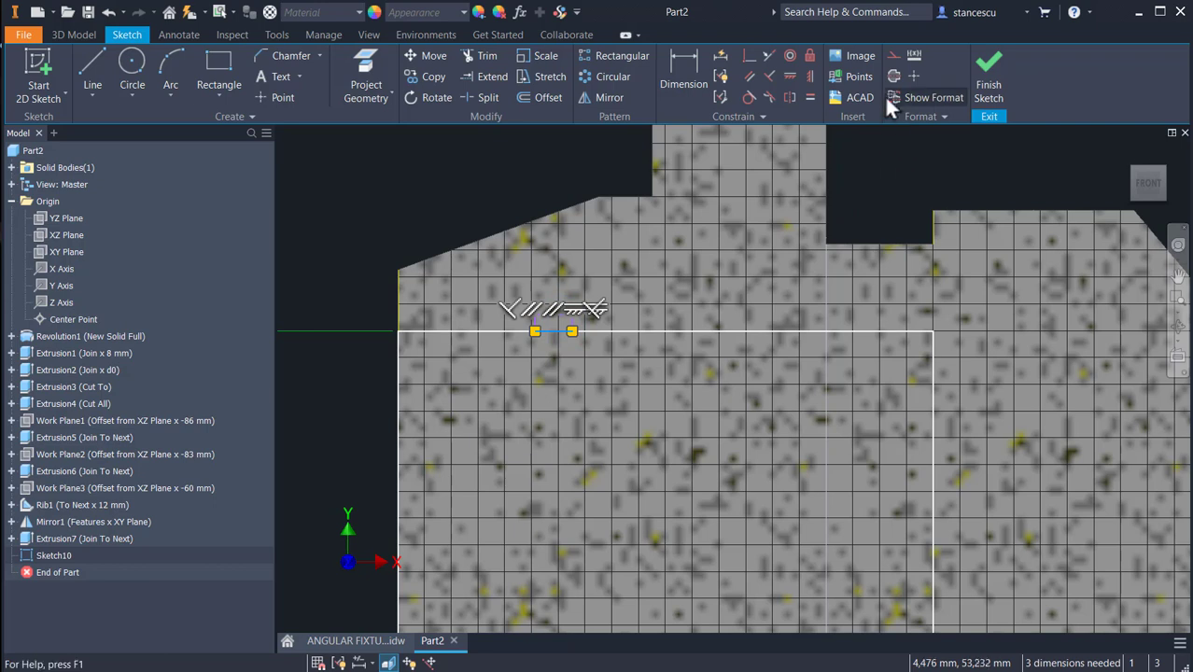
- Make the short segment construction geometry and dimension its length to 2,65
{"action": "left_click", "coordinate": [895, 56]}
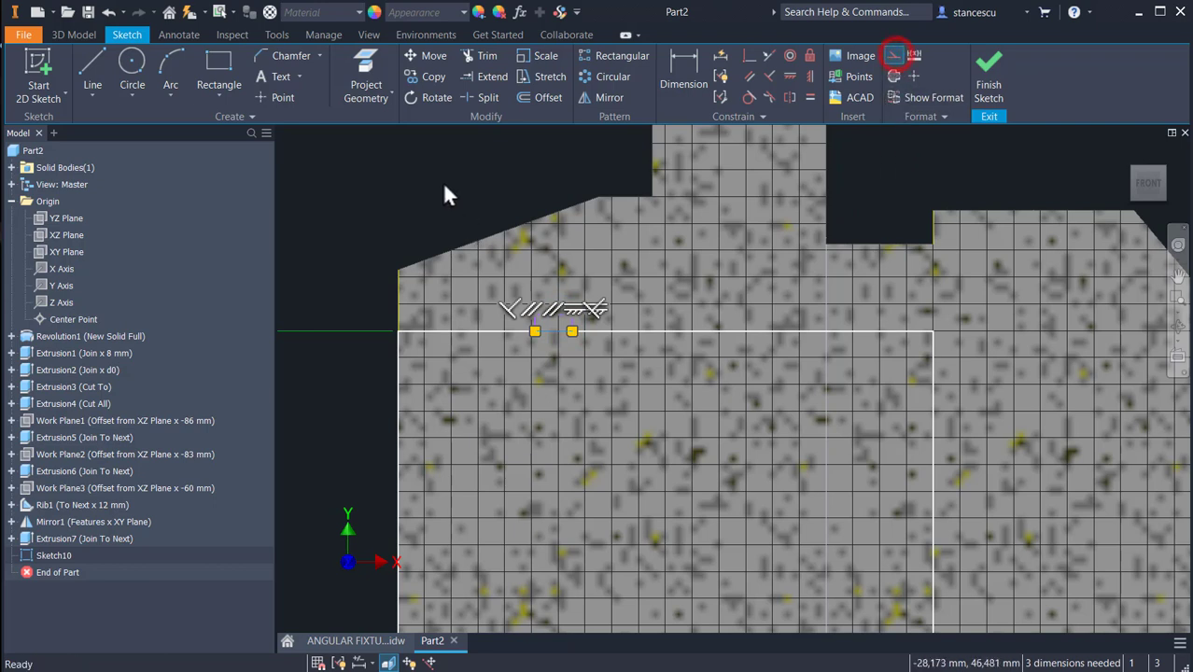
{"action": "left_click", "coordinate": [437, 176]}
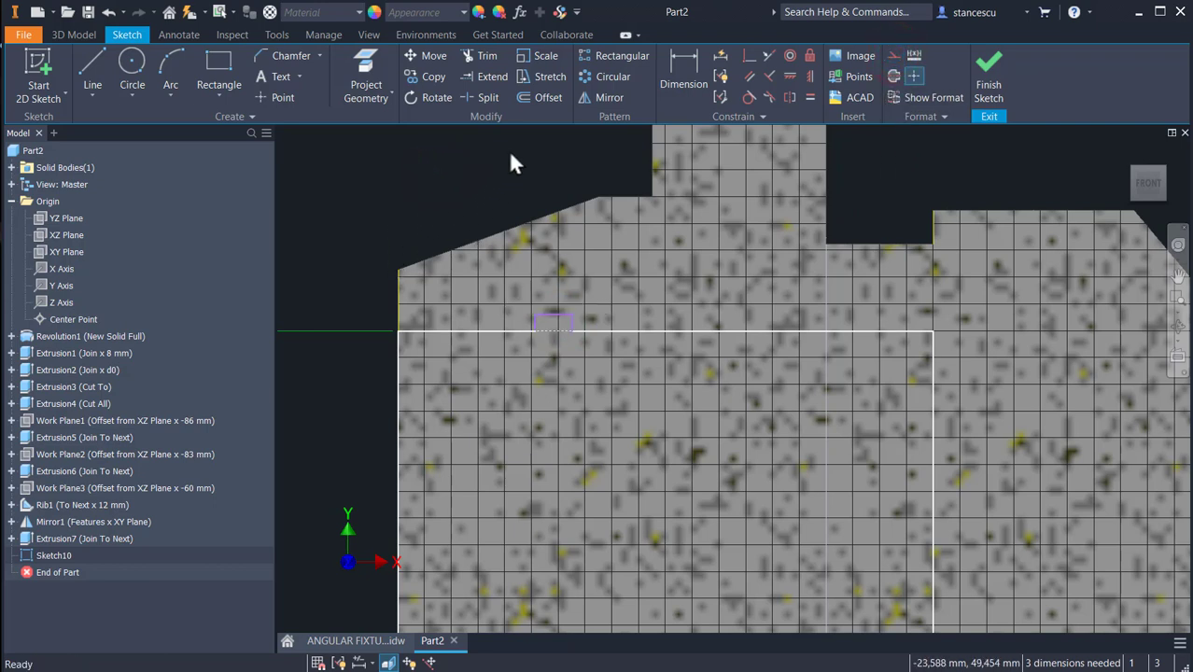
{"action": "left_click", "coordinate": [682, 79]}
{"action": "left_click", "coordinate": [558, 321]}
{"action": "left_click", "coordinate": [426, 179]}
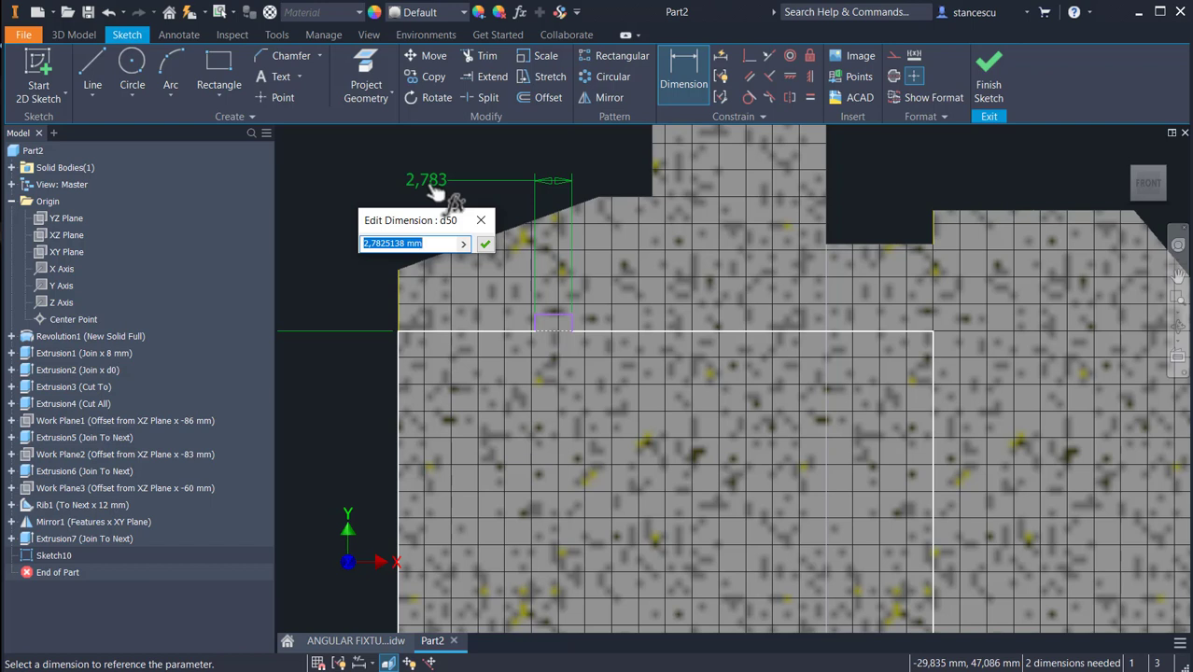
{"action": "type", "text": "2.65"}
{"action": "key", "text": "Return"}
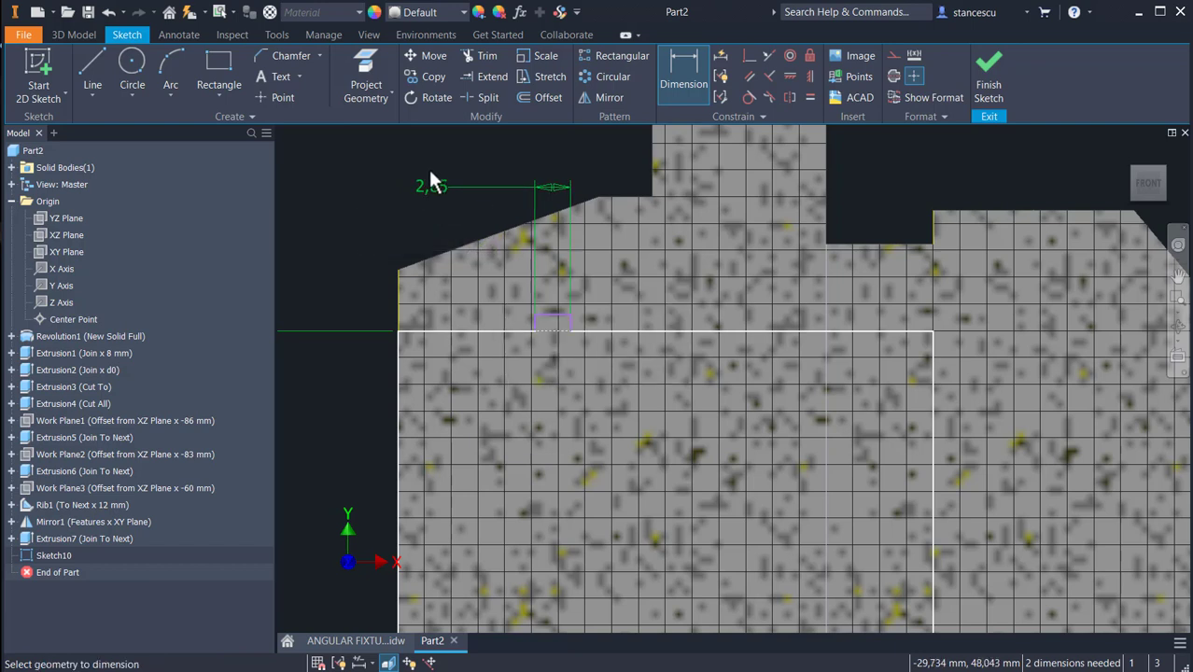
- Dimension the short segment 19 from the vertical edge
{"action": "left_click", "coordinate": [570, 319]}
{"action": "left_click", "coordinate": [935, 420]}
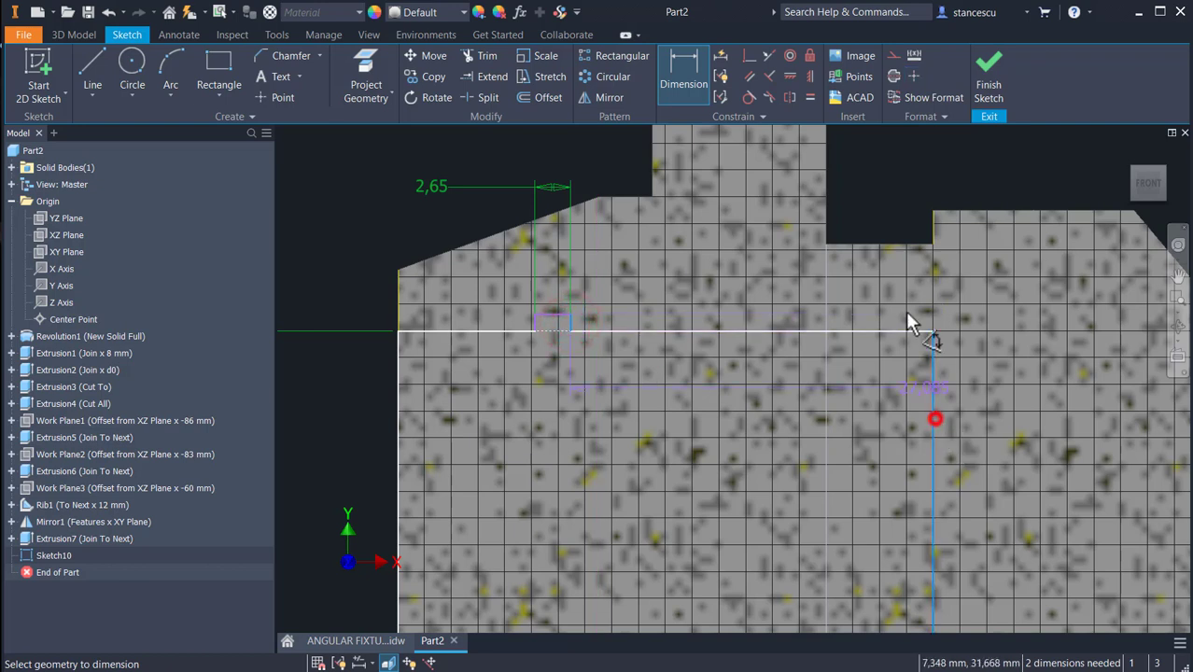
{"action": "left_click", "coordinate": [866, 175]}
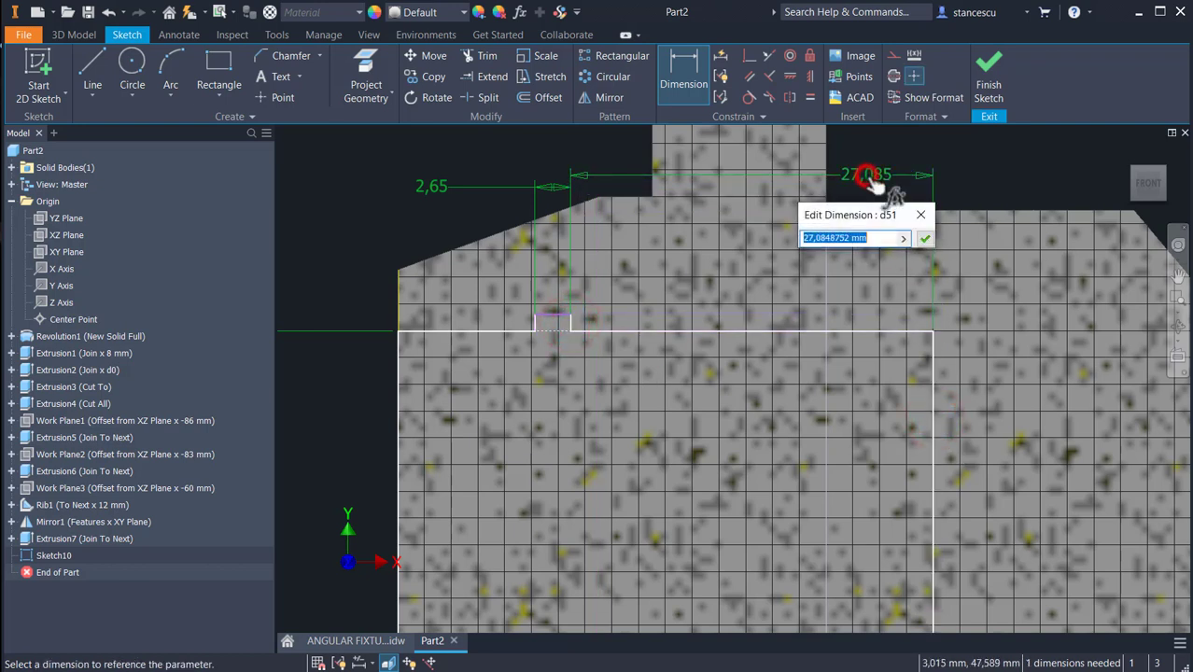
{"action": "type", "text": "19"}
{"action": "key", "text": "Return"}
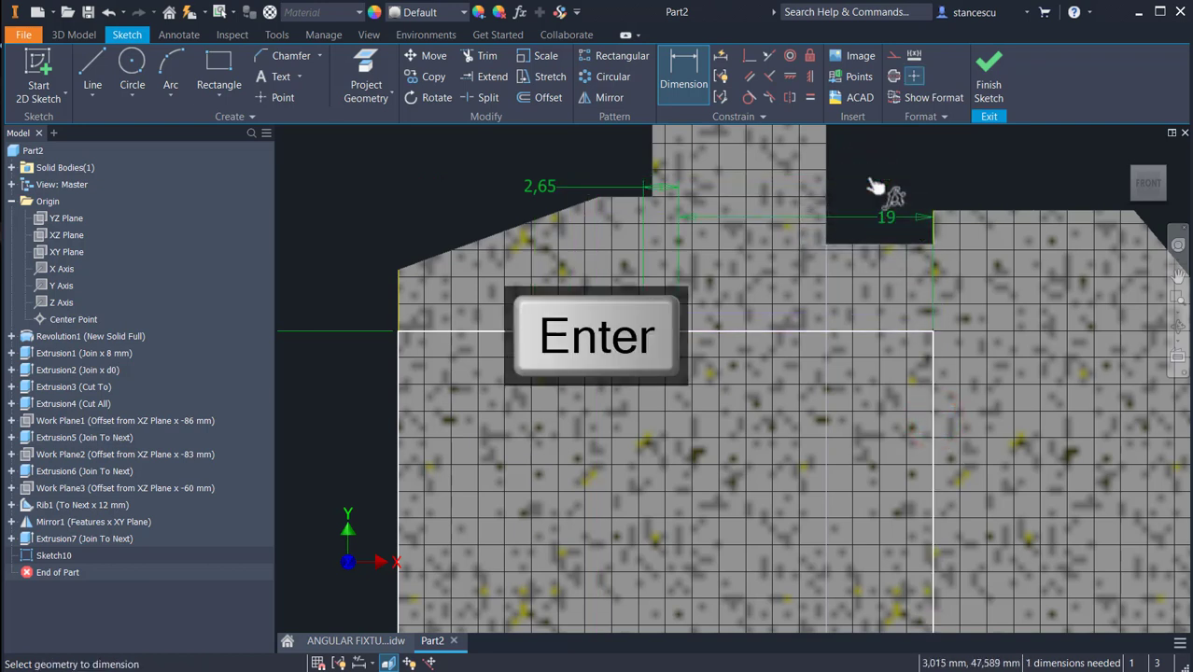
- Add a Ø74 diameter dimension from the short segment to the bottom axis line
{"action": "scroll", "coordinate": [649, 373], "scroll_direction": "down", "scroll_amount": 2}
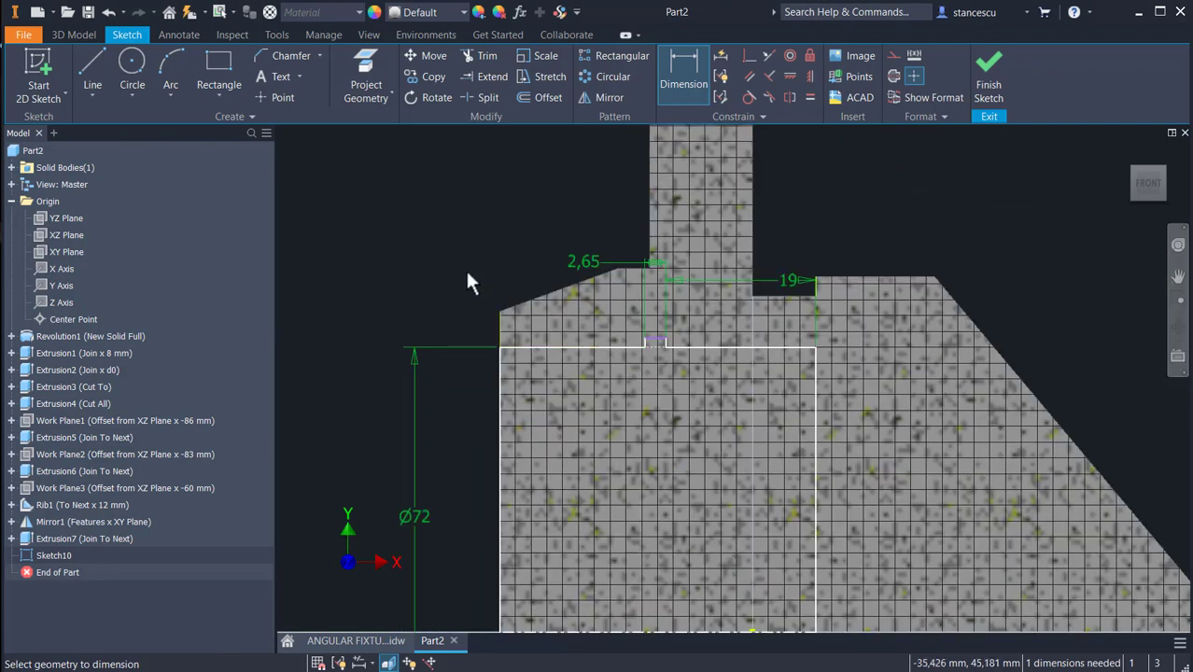
{"action": "left_click", "coordinate": [677, 81]}
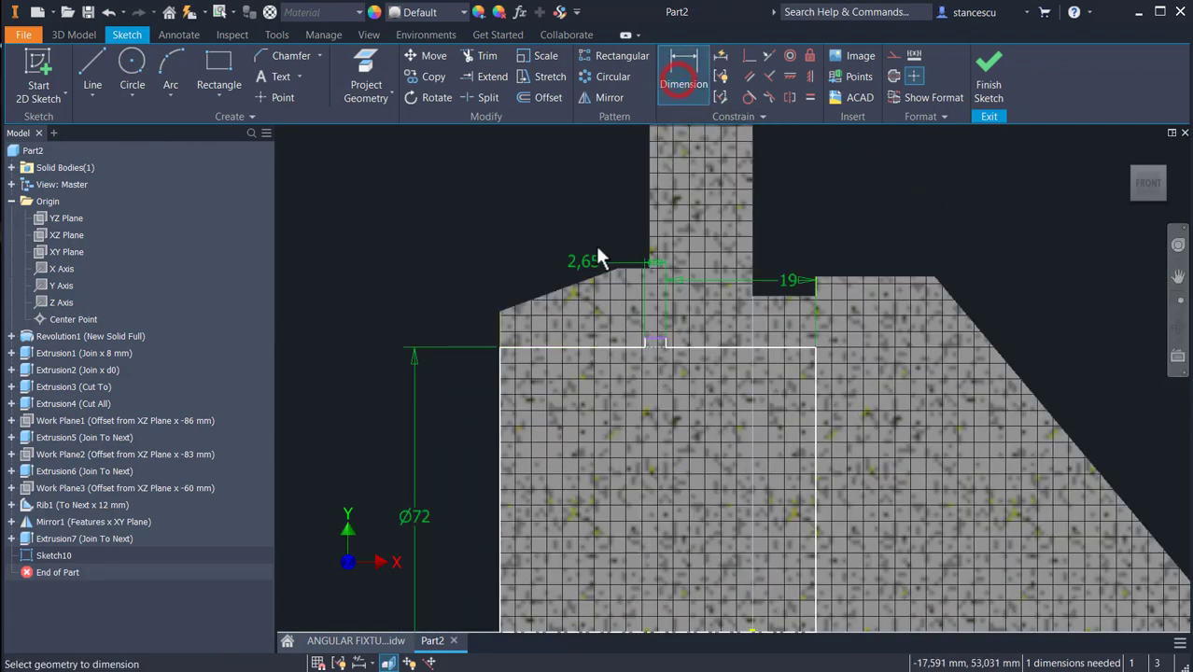
{"action": "left_click", "coordinate": [653, 335]}
{"action": "middle_click_drag", "start_coordinate": [607, 542], "coordinate": [613, 487]}
{"action": "left_click", "coordinate": [607, 575]}
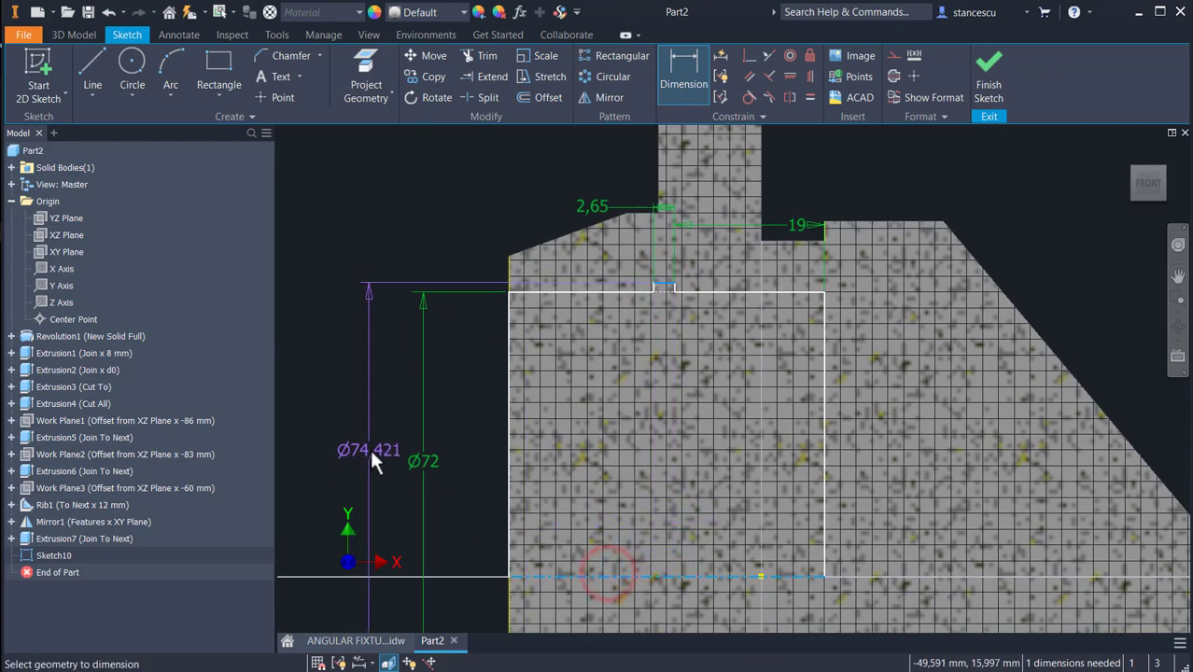
{"action": "left_click", "coordinate": [372, 455]}
{"action": "type", "text": "7"}
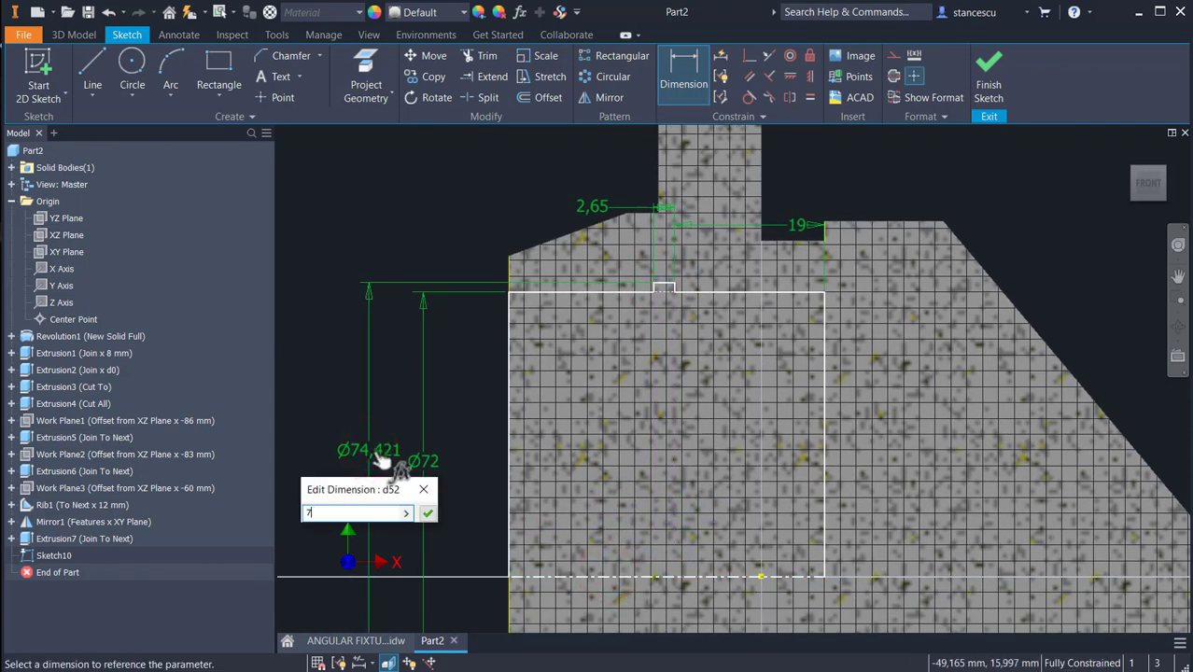
{"action": "type", "text": "4"}
{"action": "key", "text": "Return"}
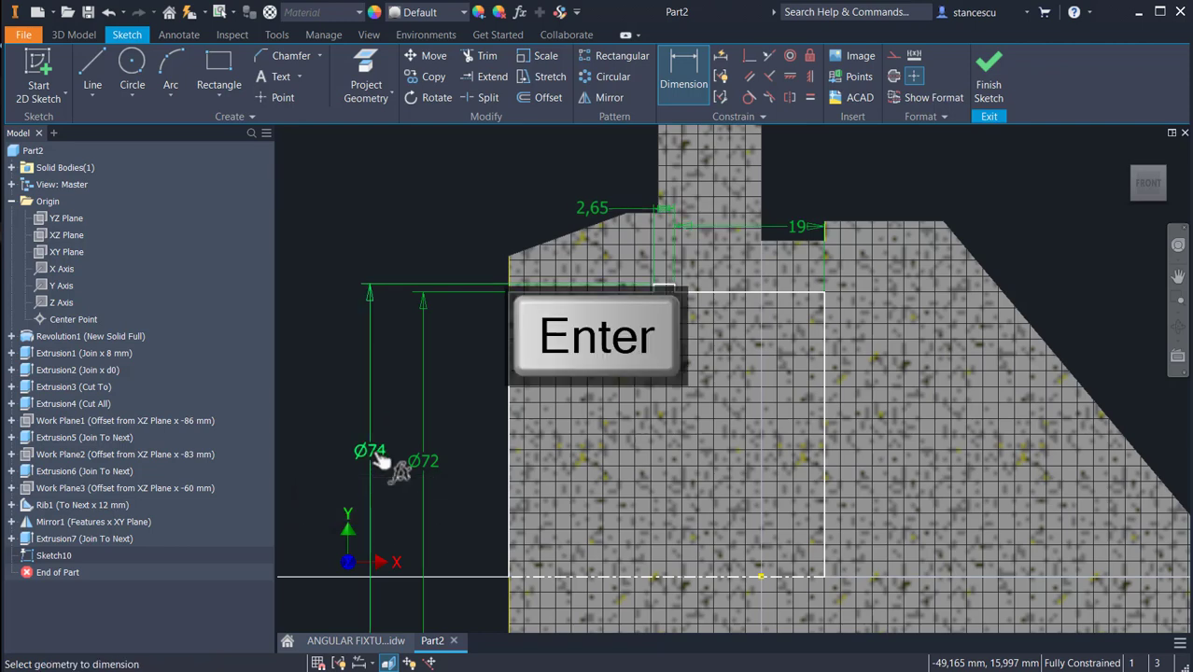
- Finish Sketch10, revolve it as a full cut into the part, then bring up ANGULAR FIXTURE.idw
{"action": "left_click", "coordinate": [992, 84]}
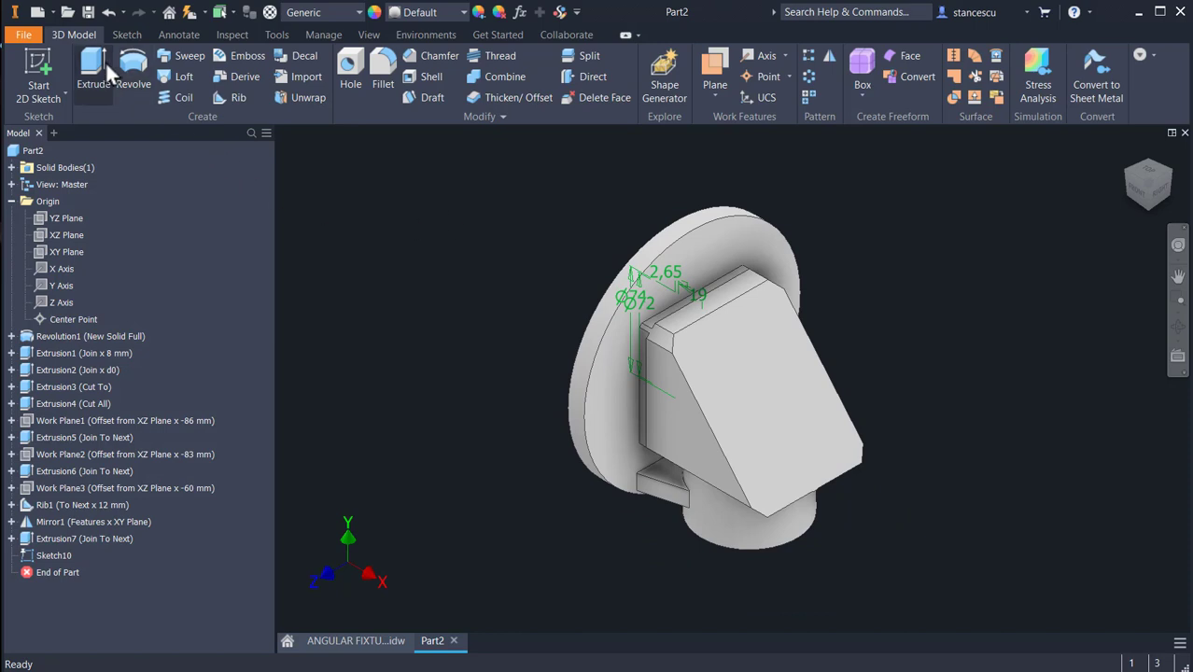
{"action": "left_click", "coordinate": [134, 71]}
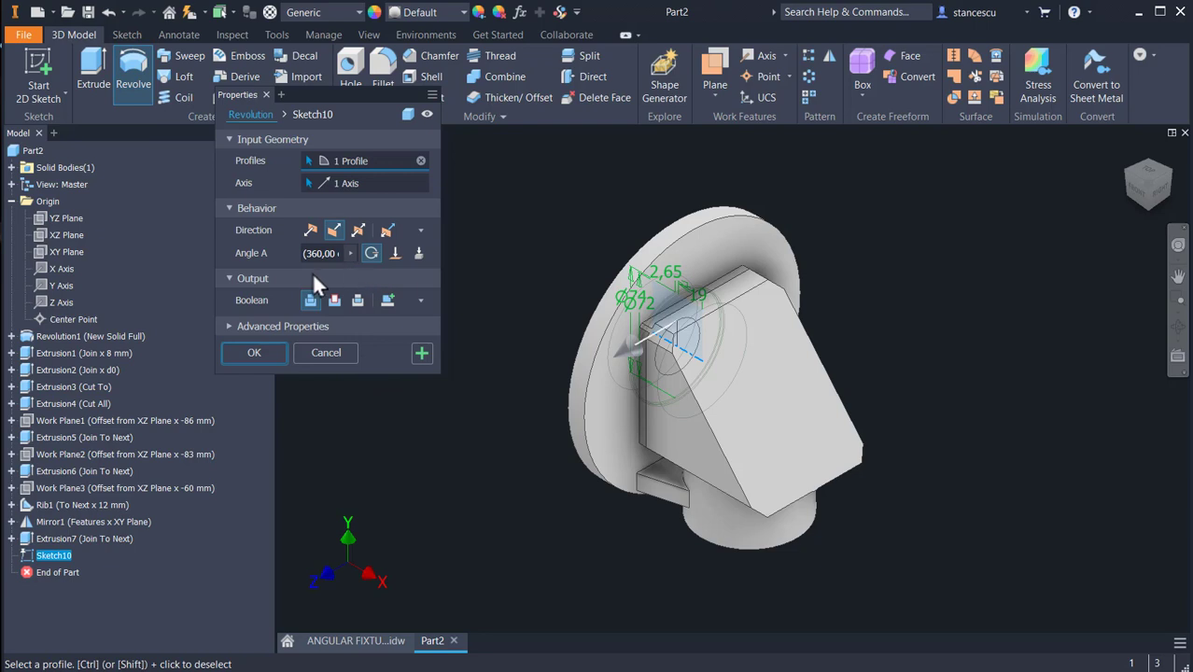
{"action": "left_click", "coordinate": [333, 301]}
{"action": "left_click", "coordinate": [256, 352]}
{"action": "middle_click_drag", "start_coordinate": [408, 449], "coordinate": [584, 463], "text": "shift"}
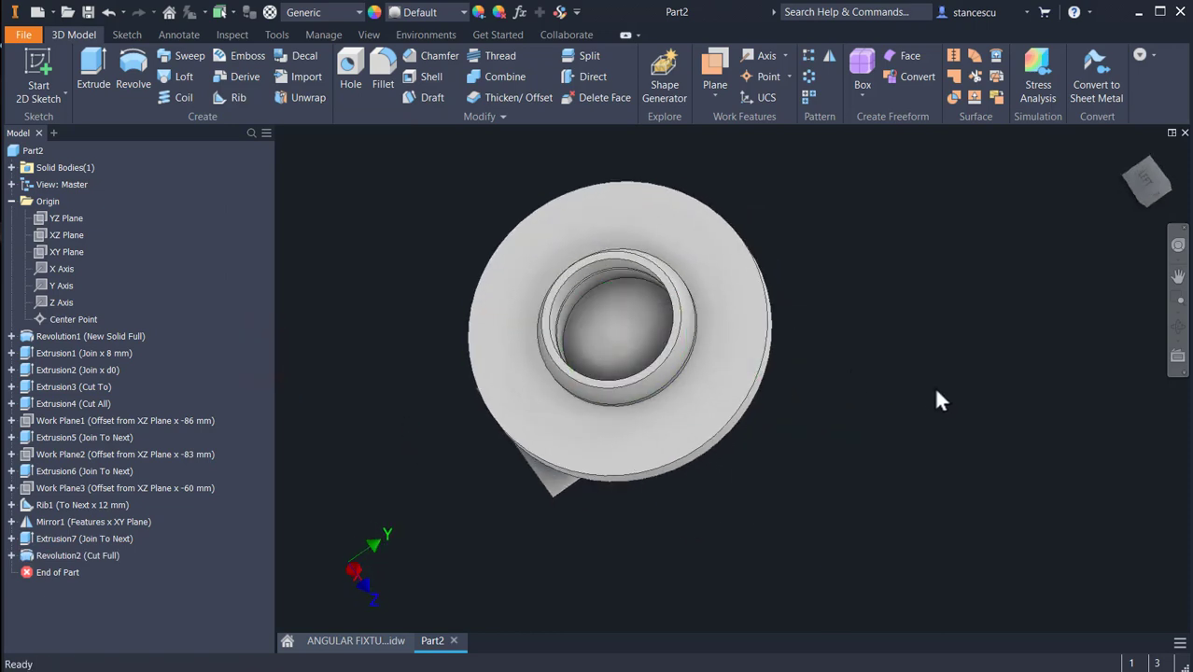
{"action": "left_click", "coordinate": [388, 642]}
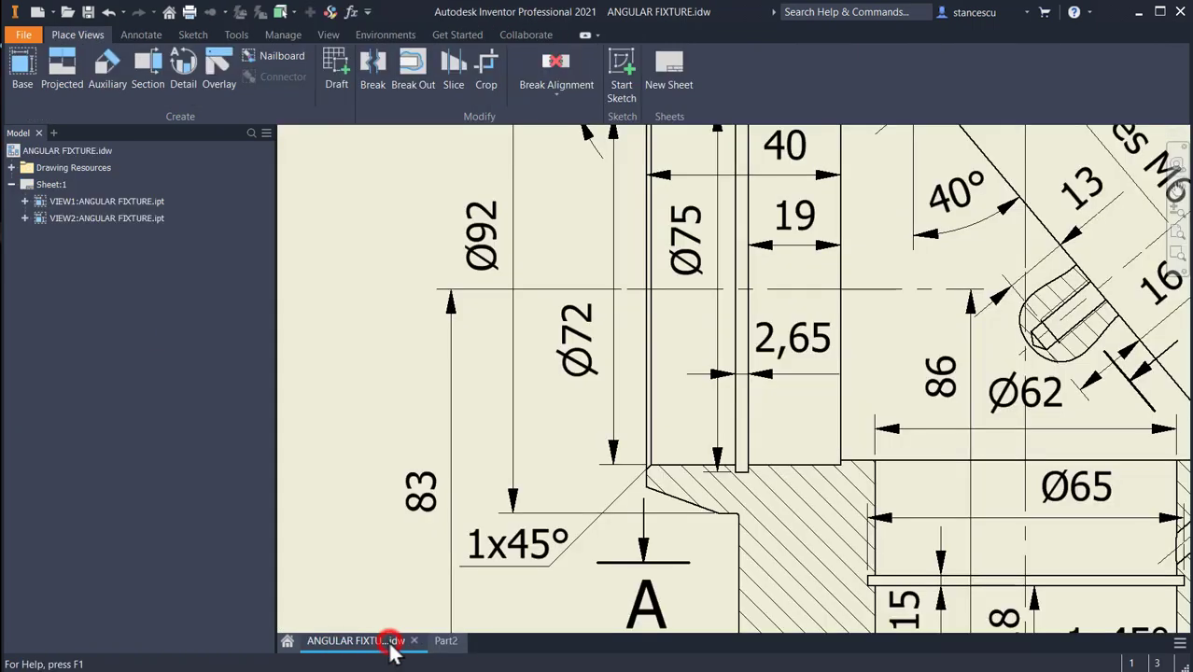
- Review the drawing's front view, including the 70 dimension and 4 holes M6, then return to Part2
{"action": "scroll", "coordinate": [806, 425], "scroll_direction": "down", "scroll_amount": 3}
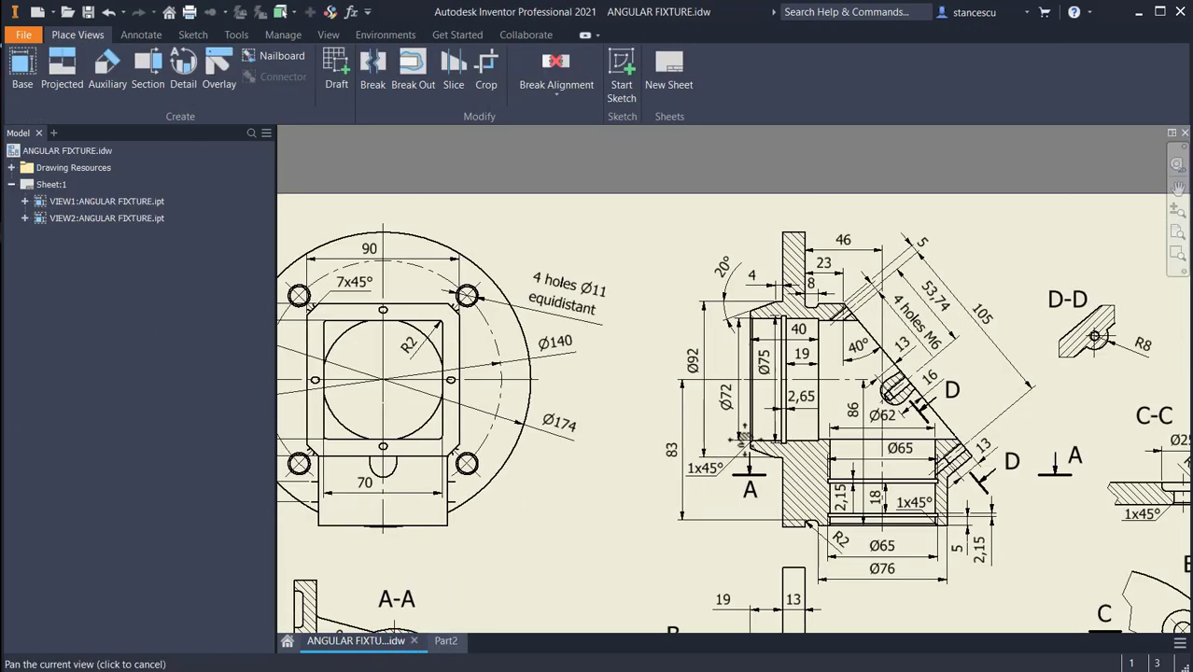
{"action": "scroll", "coordinate": [465, 327], "scroll_direction": "up", "scroll_amount": 5}
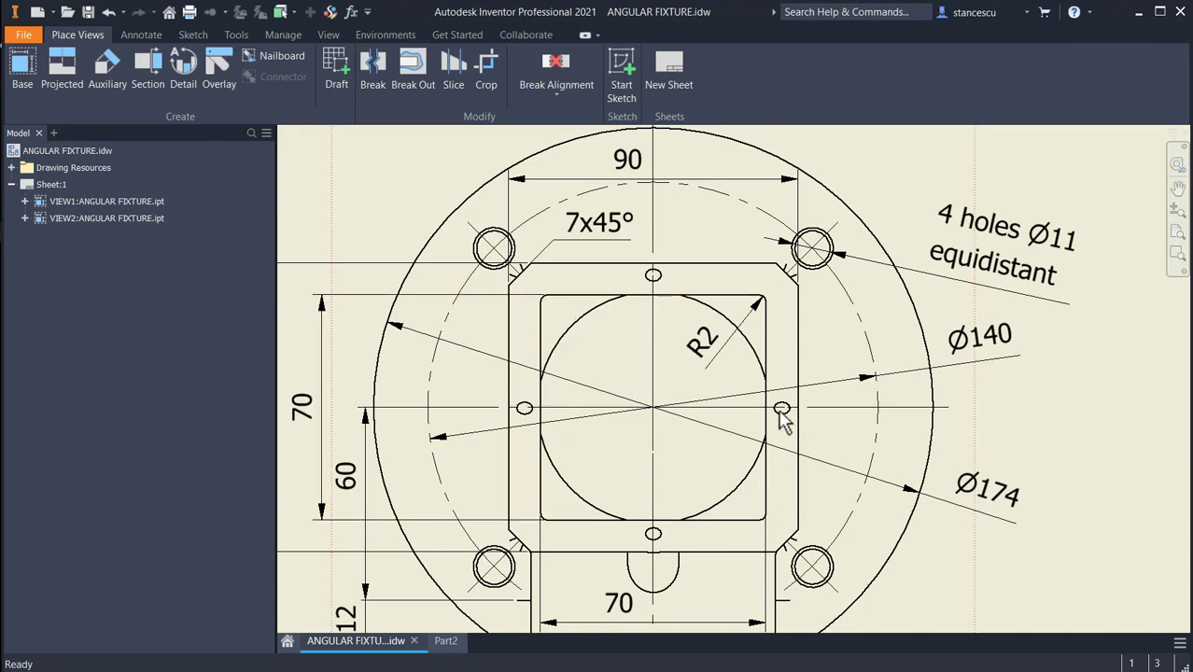
{"action": "left_click", "coordinate": [532, 299]}
{"action": "key", "text": "Escape"}
{"action": "scroll", "coordinate": [757, 439], "scroll_direction": "down", "scroll_amount": 5}
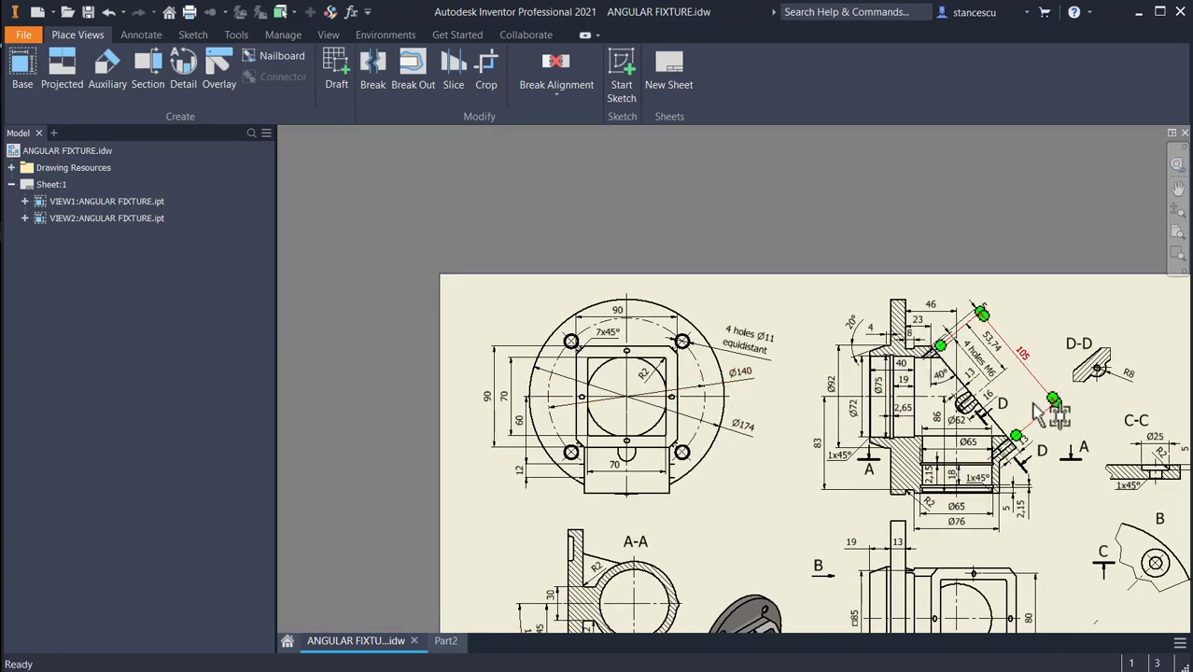
{"action": "scroll", "coordinate": [869, 387], "scroll_direction": "up", "scroll_amount": 3}
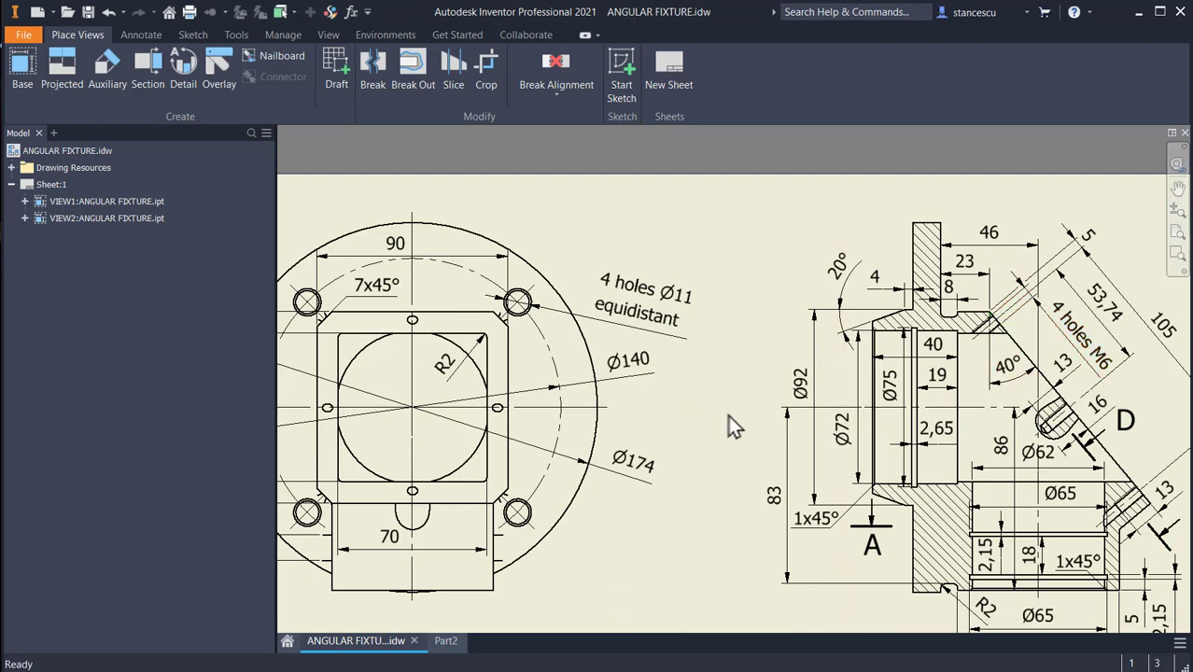
{"action": "middle_click_drag", "start_coordinate": [556, 439], "coordinate": [767, 435]}
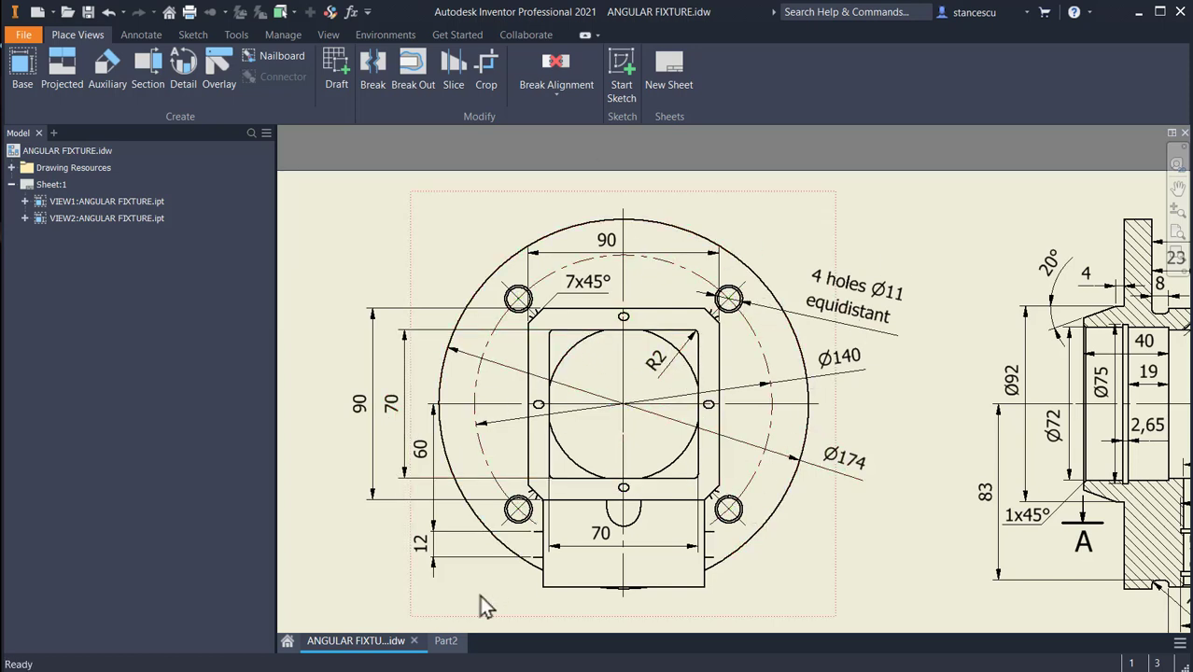
{"action": "left_click", "coordinate": [445, 642]}
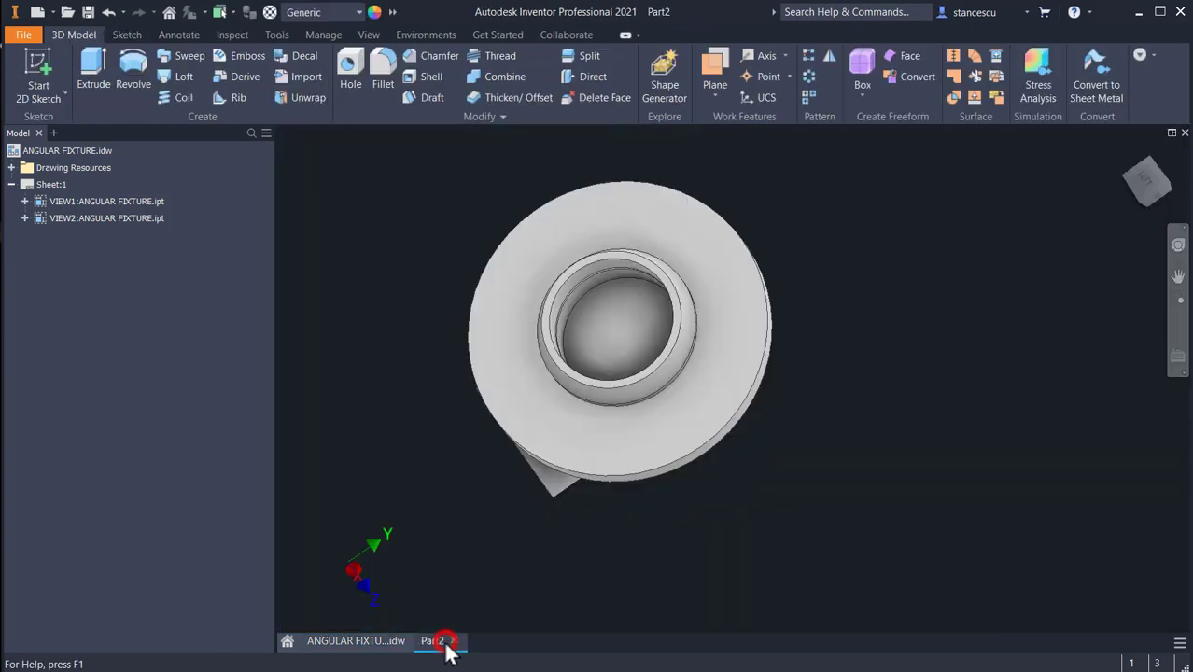
- Start a sliced sketch on the bore's bottom face and draw a square polygon centred on the origin
{"action": "left_click", "coordinate": [633, 319]}
{"action": "left_click", "coordinate": [736, 308]}
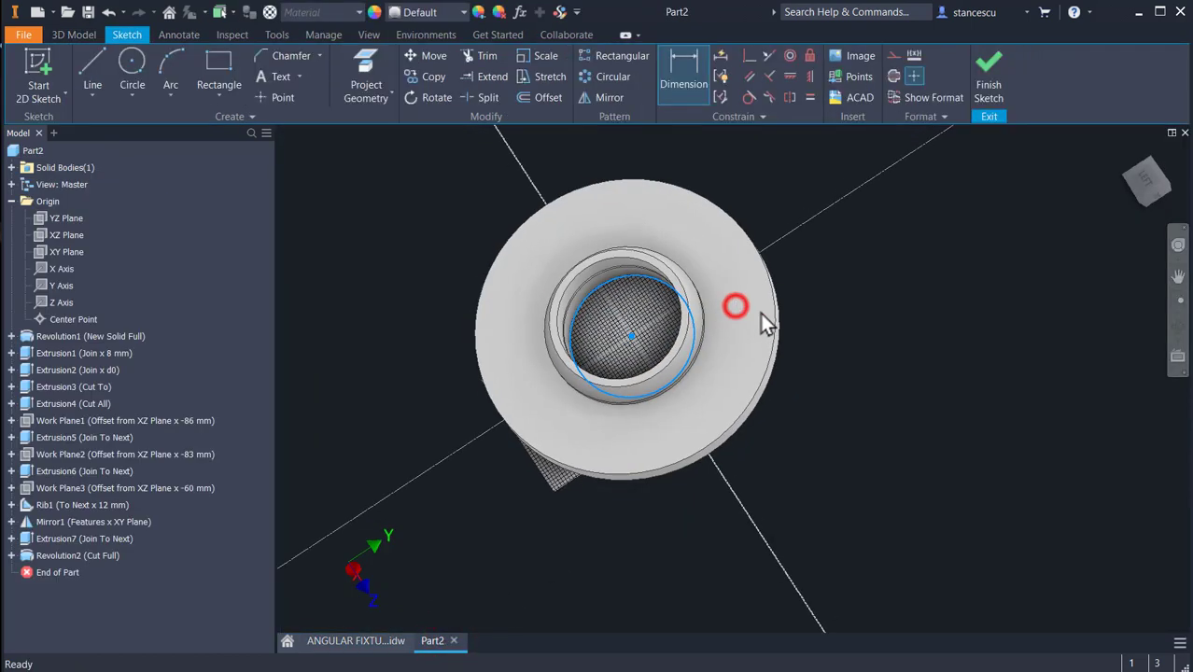
{"action": "key", "text": "F7"}
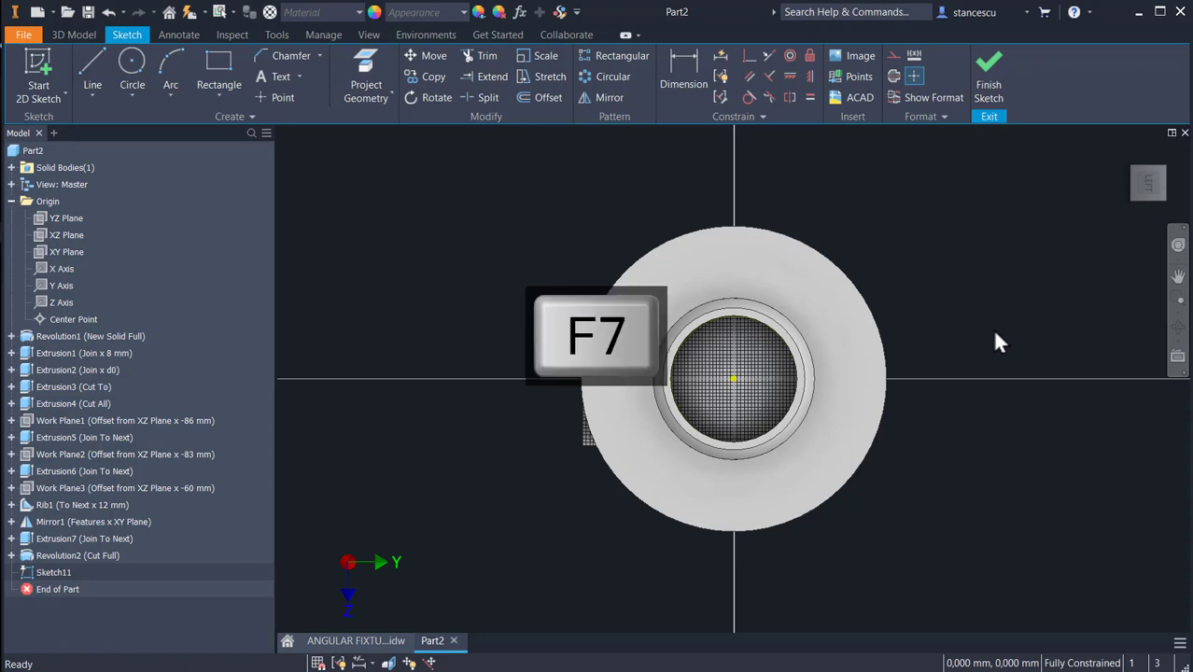
{"action": "left_click", "coordinate": [219, 93]}
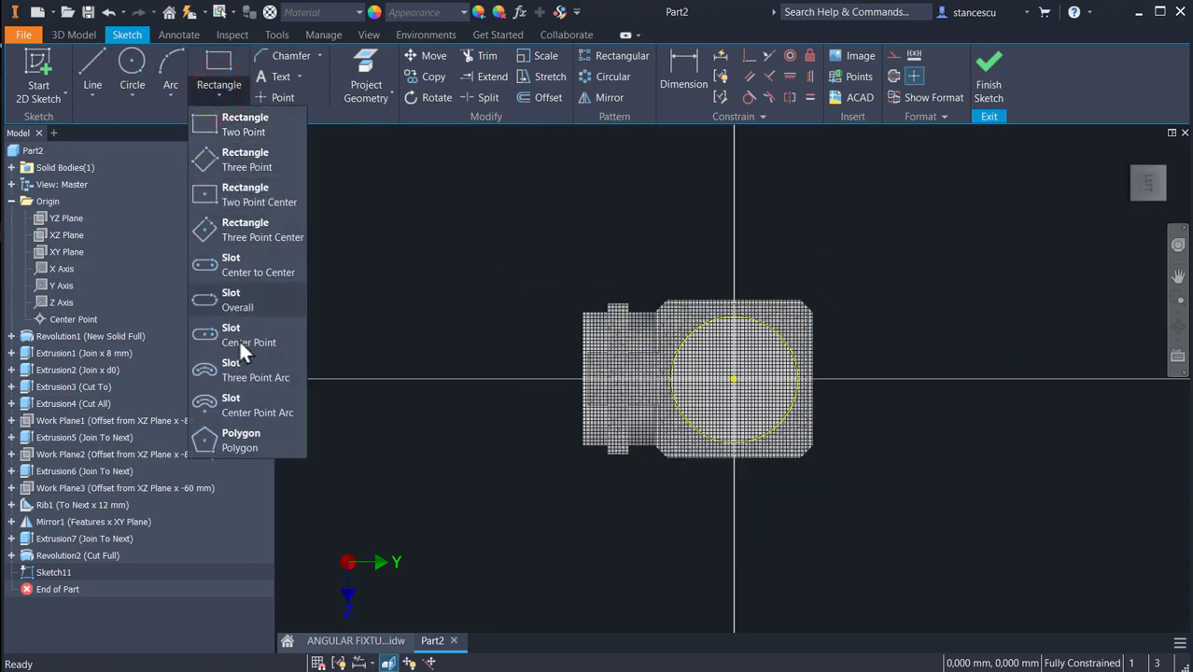
{"action": "left_click", "coordinate": [231, 430]}
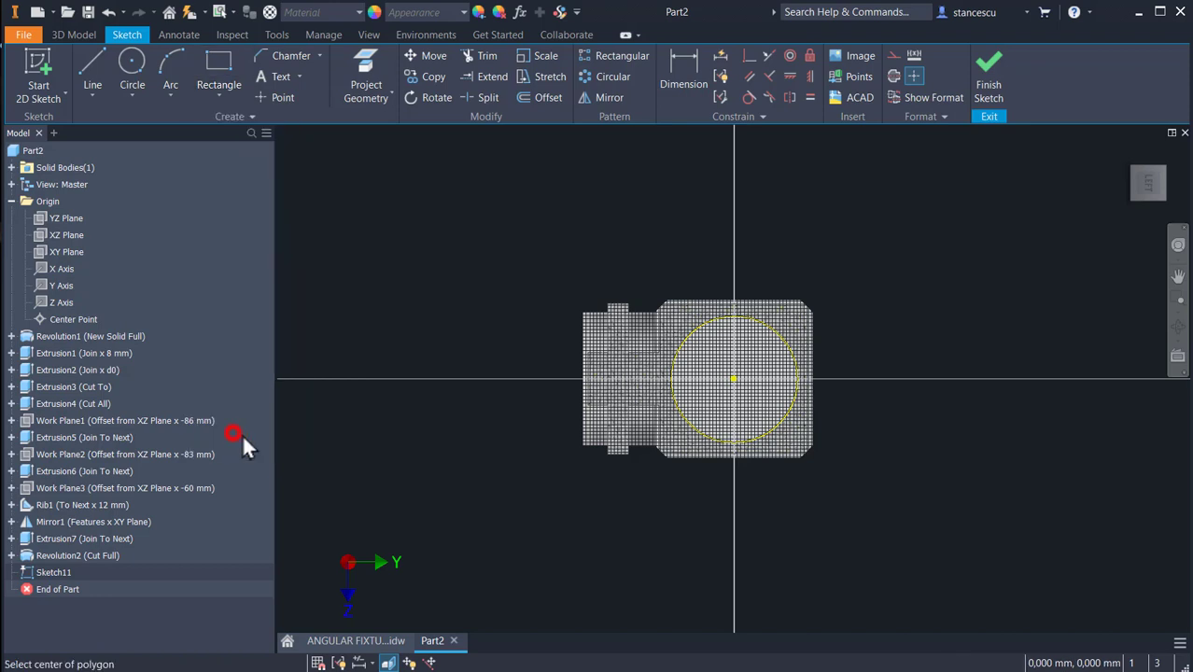
{"action": "left_click", "coordinate": [734, 379]}
{"action": "left_click", "coordinate": [844, 240]}
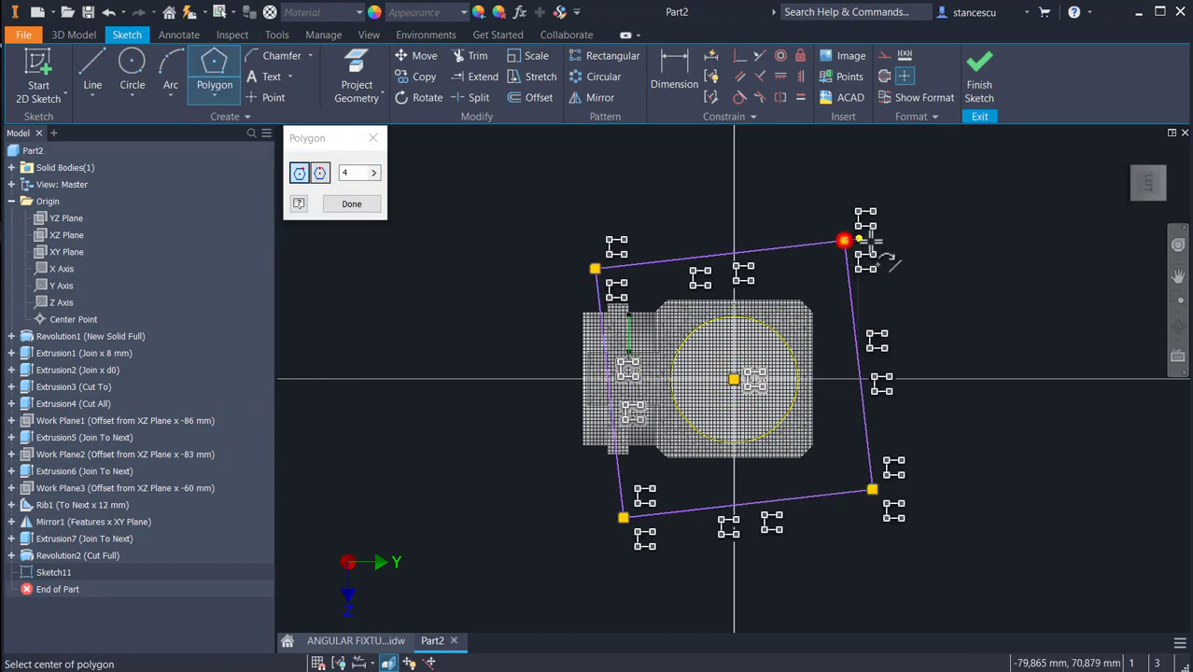
- Make the square's top edge horizontal and dimension the square to 70 mm
{"action": "left_click", "coordinate": [780, 76]}
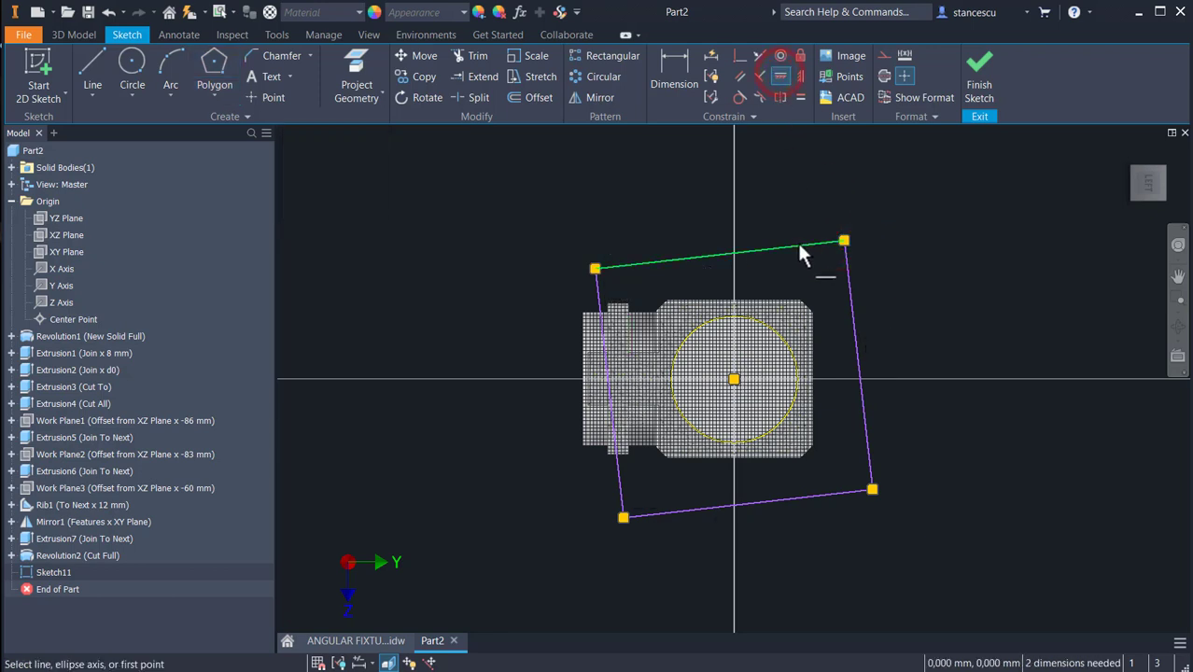
{"action": "left_click", "coordinate": [797, 240]}
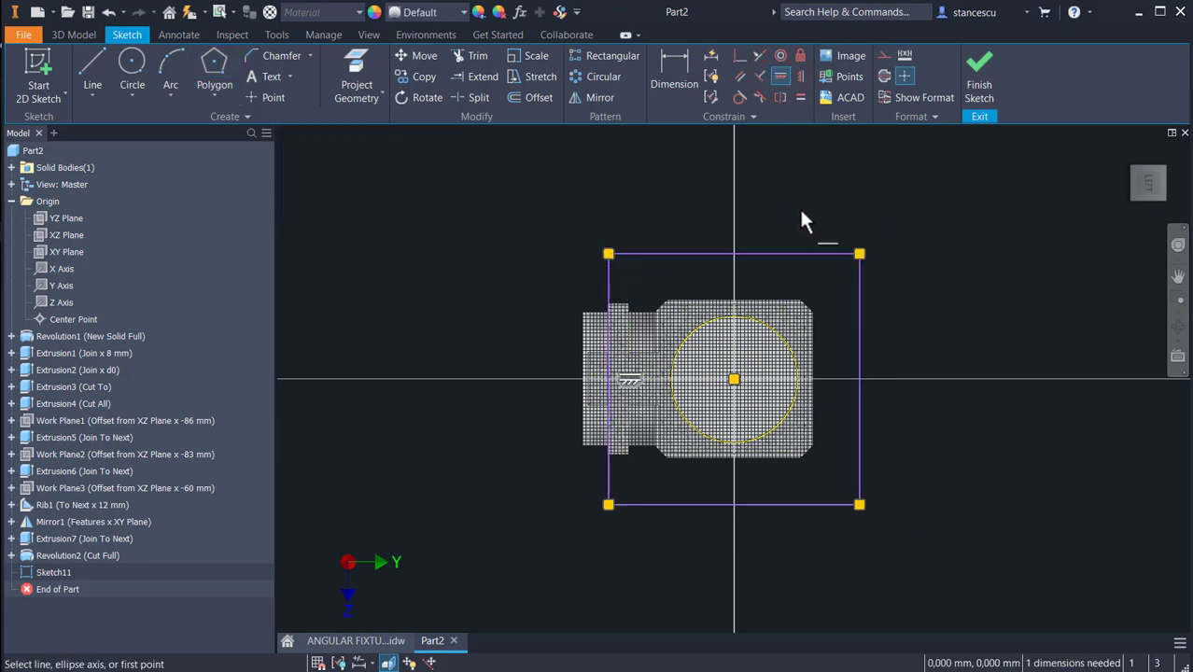
{"action": "left_click", "coordinate": [659, 65]}
{"action": "left_click", "coordinate": [687, 253]}
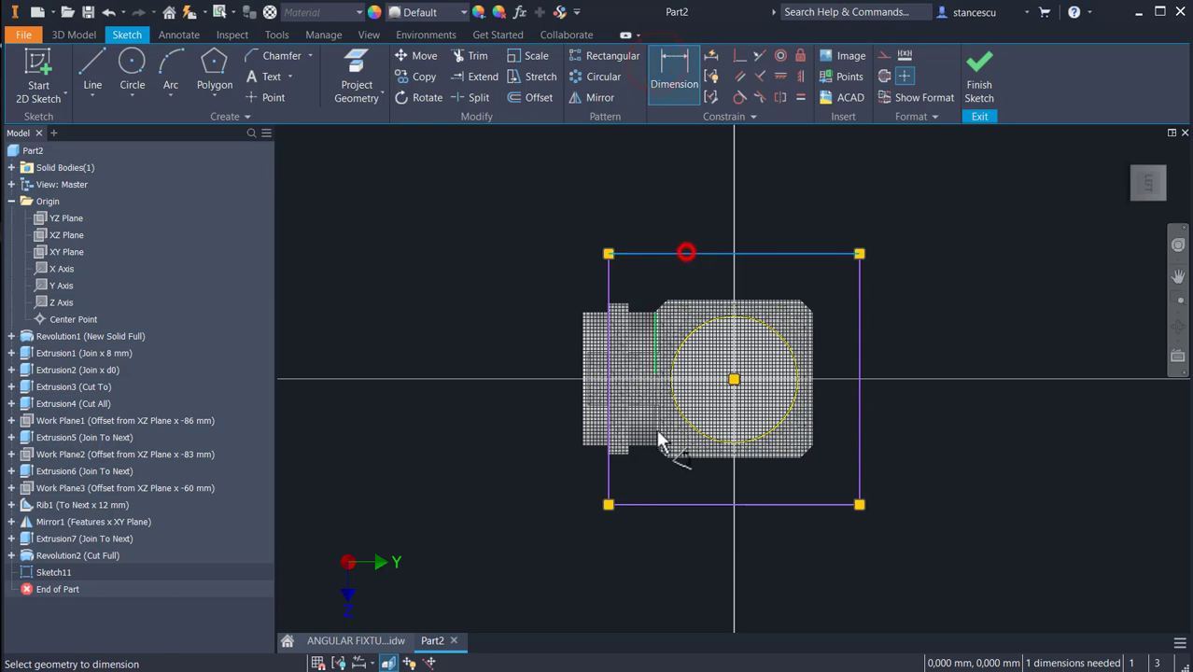
{"action": "left_click", "coordinate": [672, 504]}
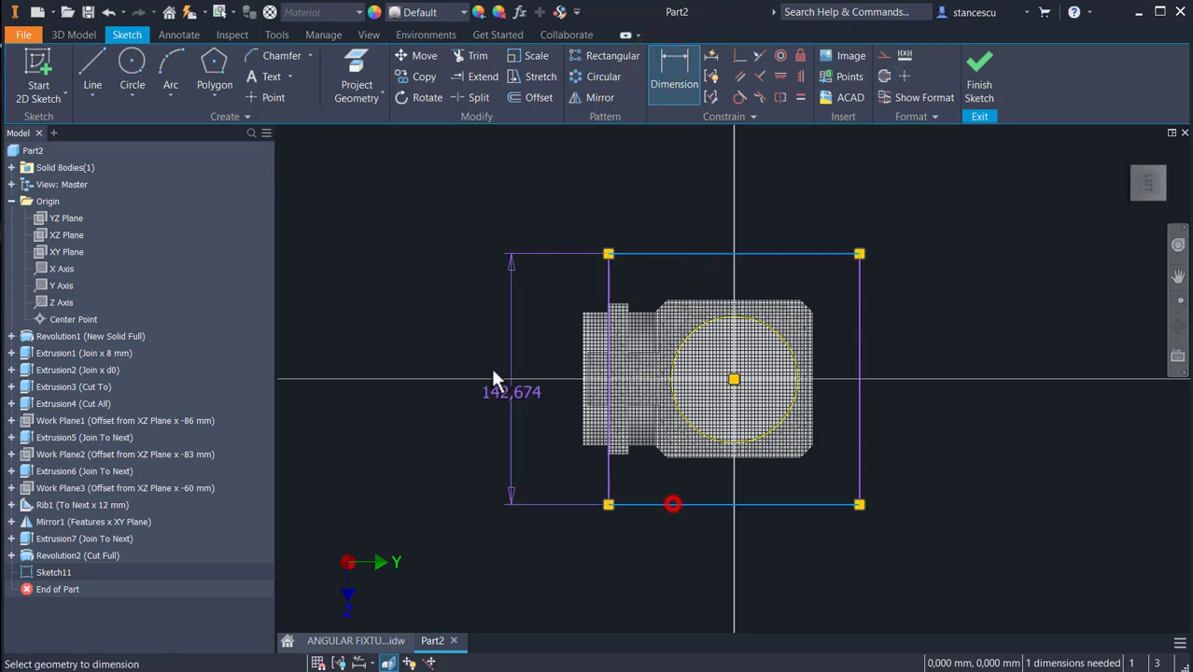
{"action": "left_click", "coordinate": [498, 317]}
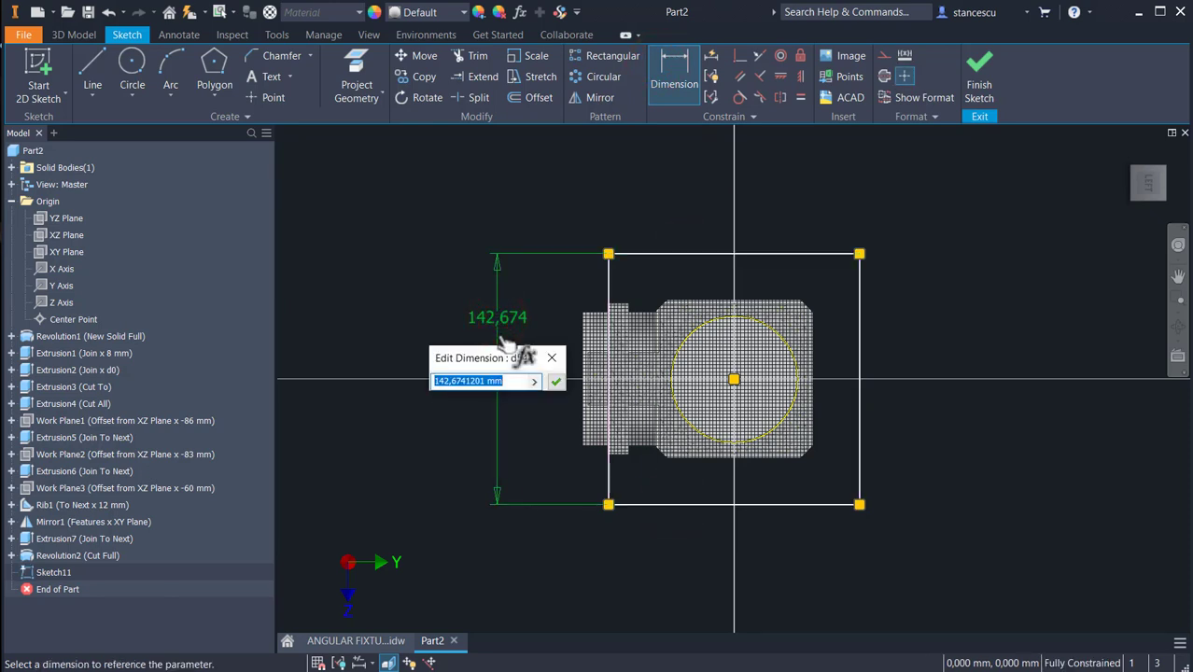
{"action": "type", "text": "70"}
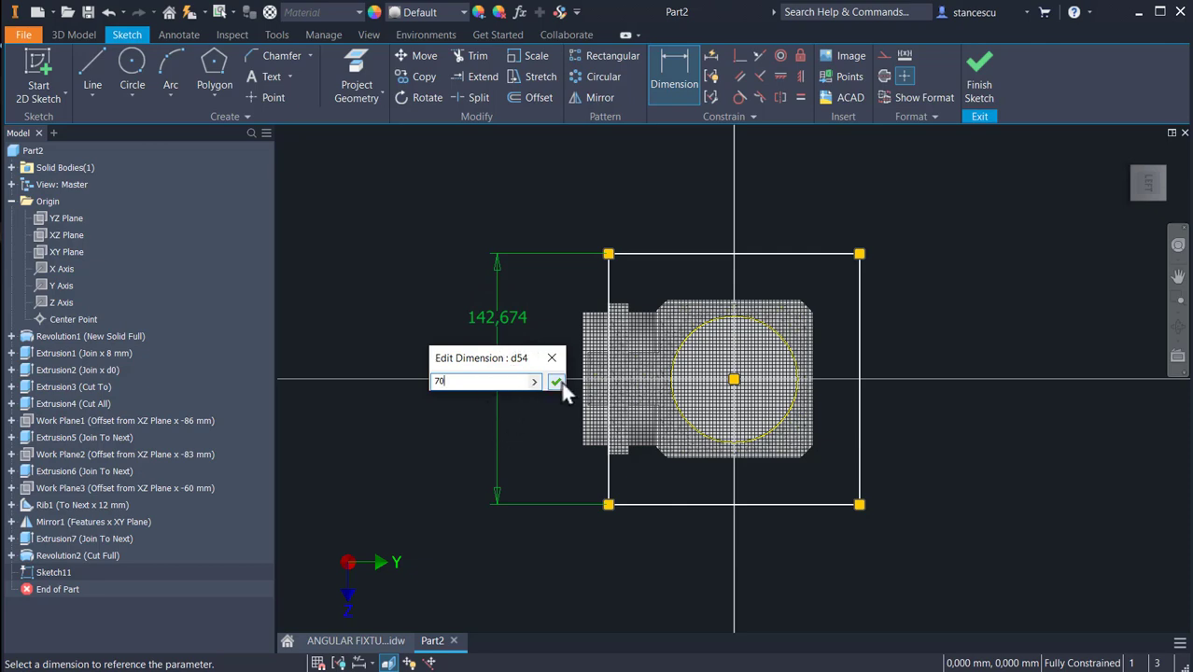
{"action": "left_click", "coordinate": [558, 381]}
- Round all four square corners with 2 mm fillets and finish the sketch
{"action": "scroll", "coordinate": [643, 321], "scroll_direction": "down", "scroll_amount": 3}
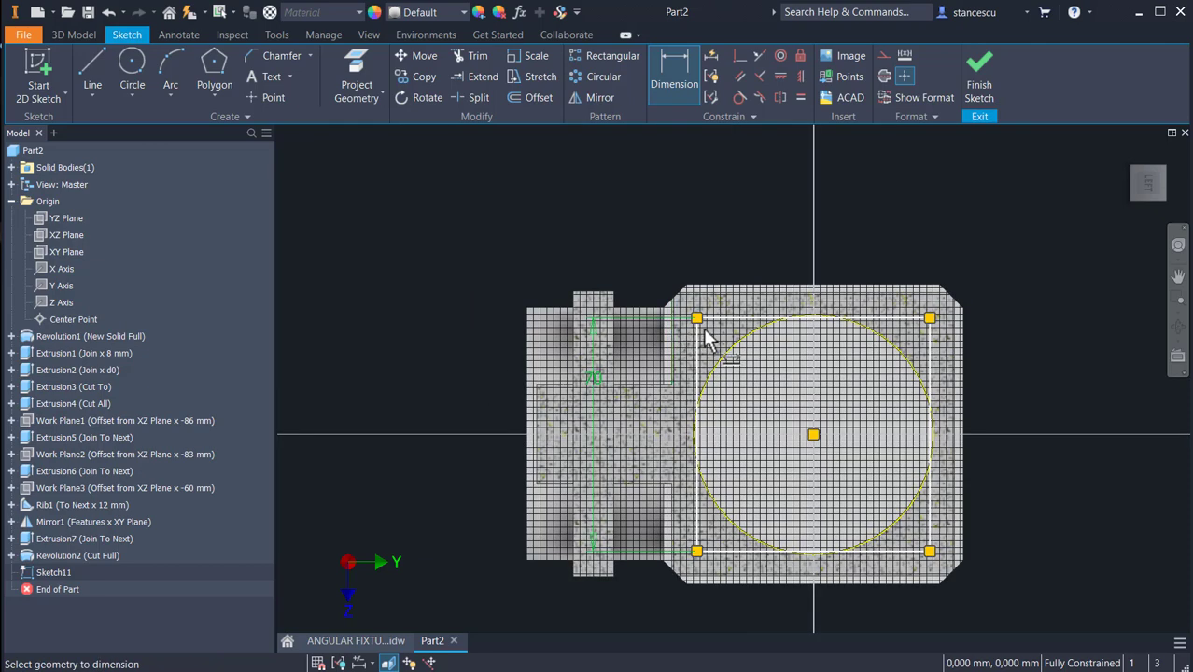
{"action": "left_click", "coordinate": [310, 56]}
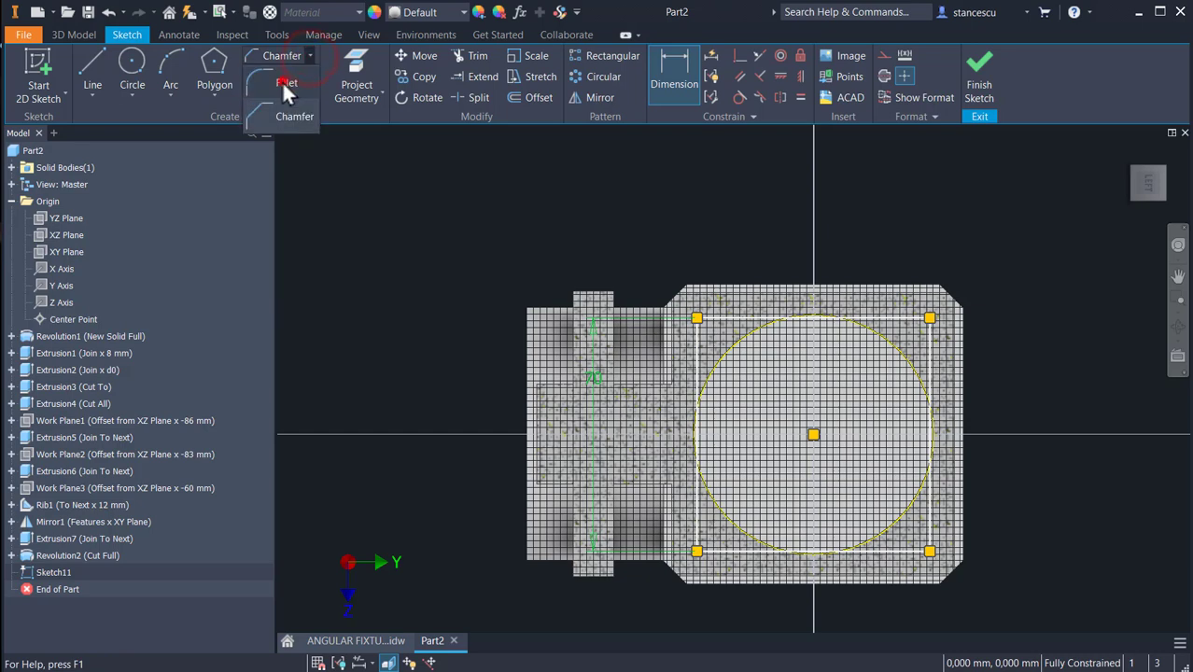
{"action": "left_click", "coordinate": [280, 82]}
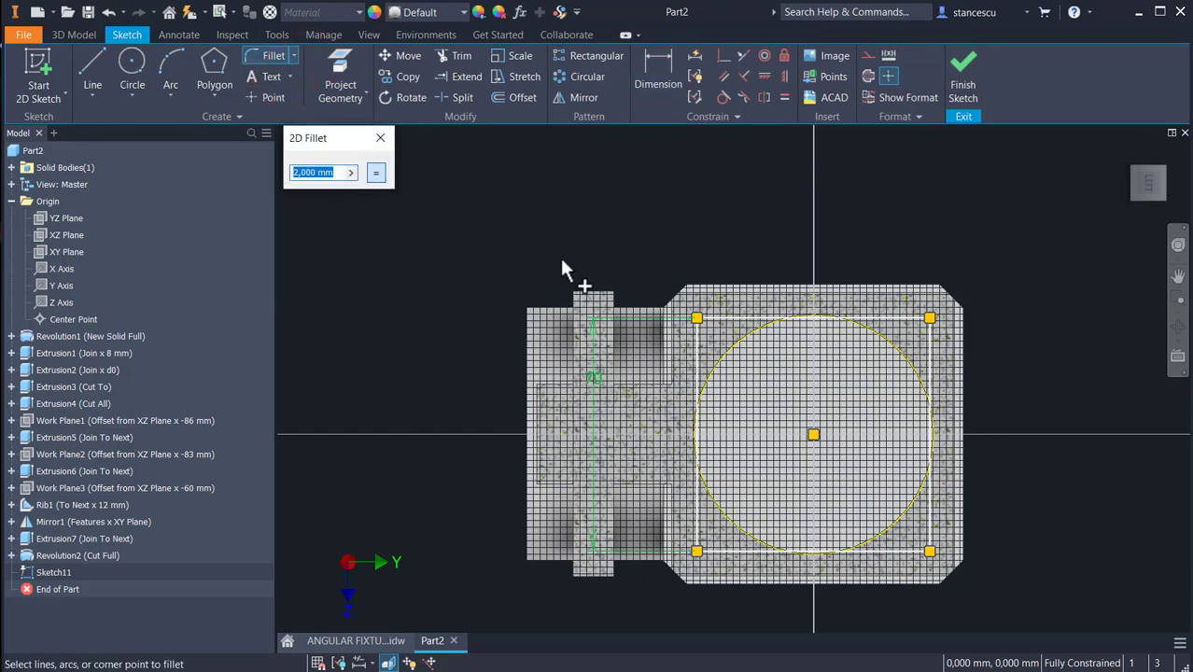
{"action": "scroll", "coordinate": [683, 261], "scroll_direction": "up", "scroll_amount": 3}
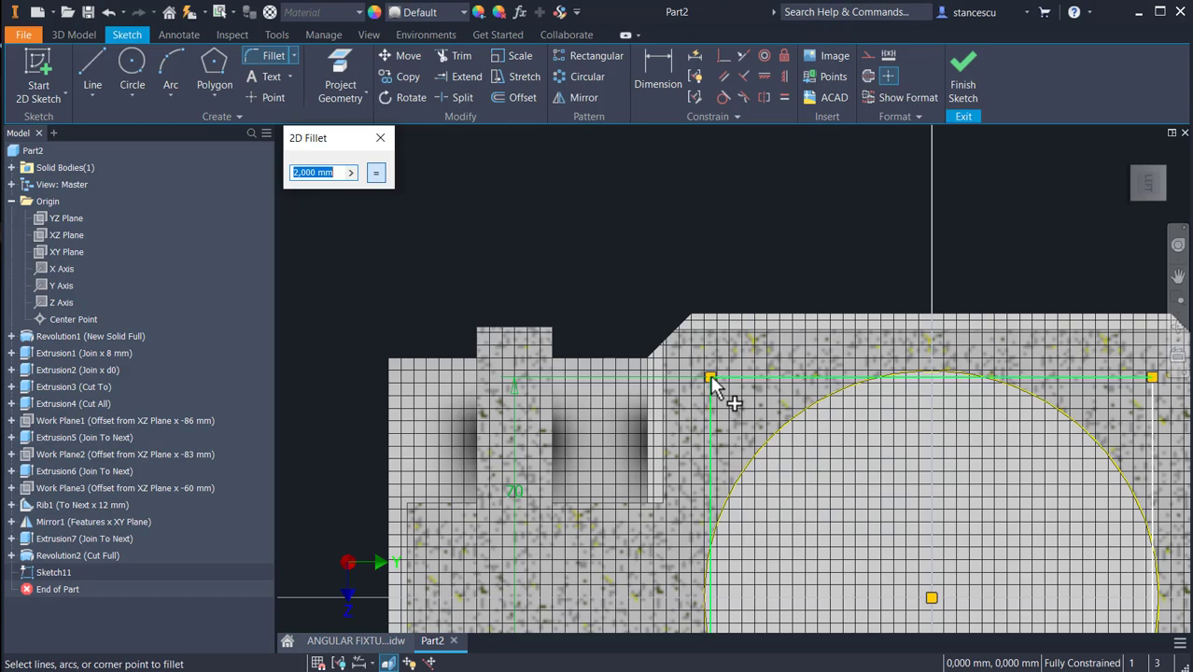
{"action": "left_click", "coordinate": [710, 378]}
{"action": "left_click", "coordinate": [1152, 377]}
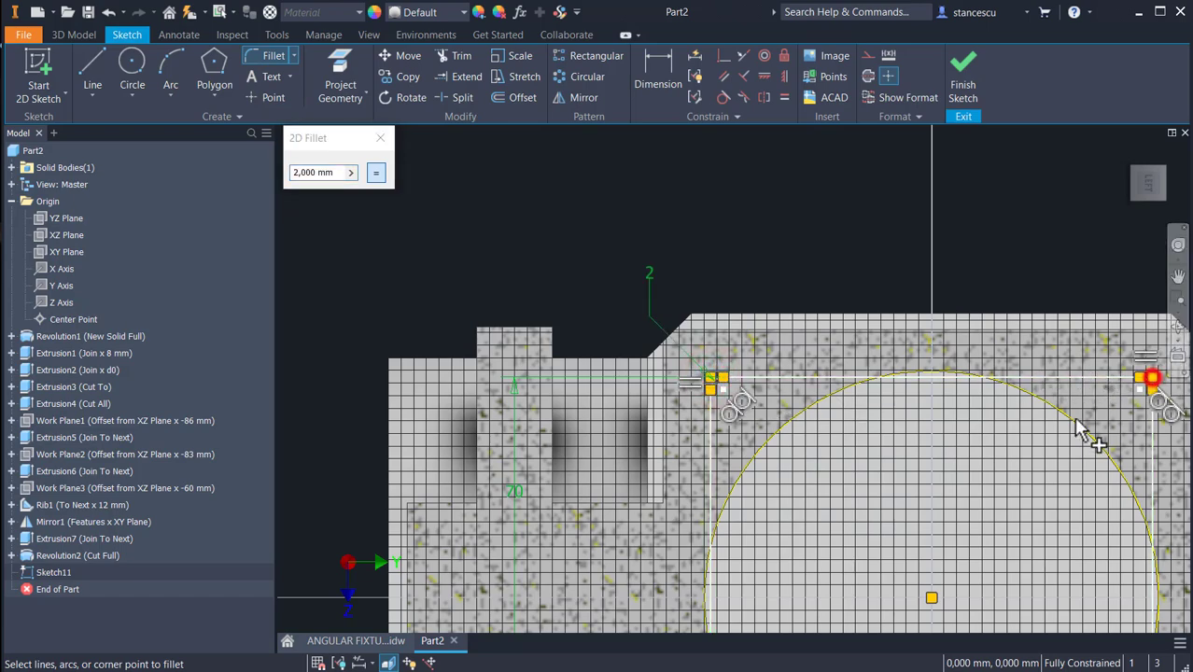
{"action": "middle_click_drag", "start_coordinate": [1089, 431], "coordinate": [1018, 229]}
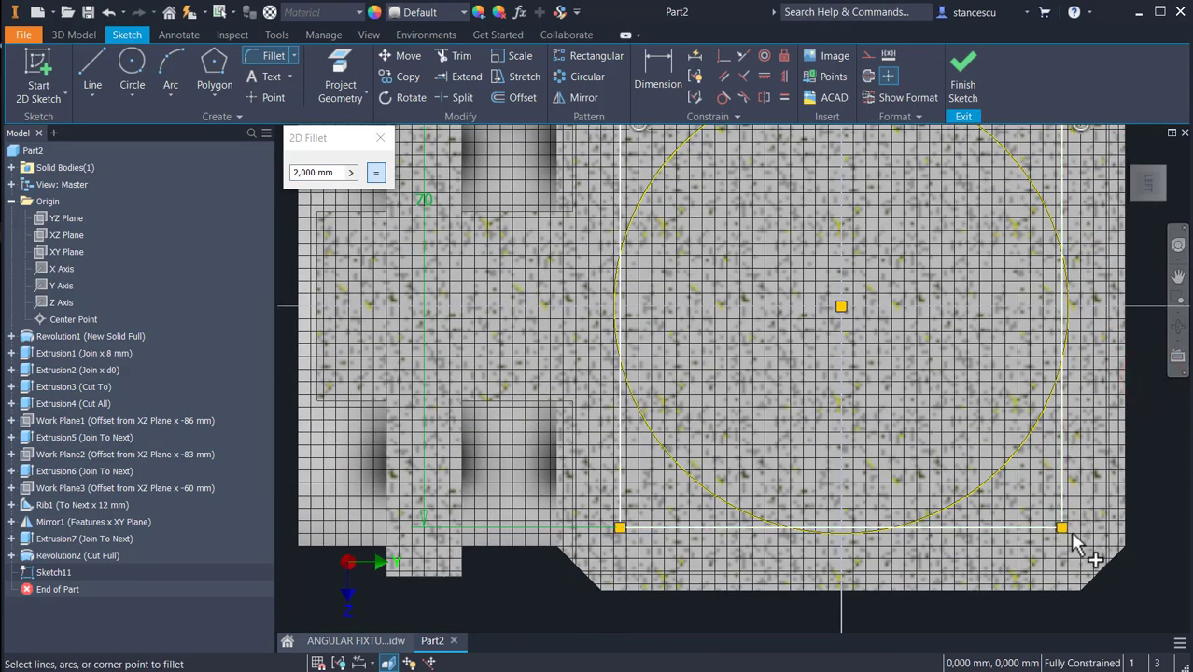
{"action": "left_click", "coordinate": [1062, 528]}
{"action": "left_click", "coordinate": [620, 529]}
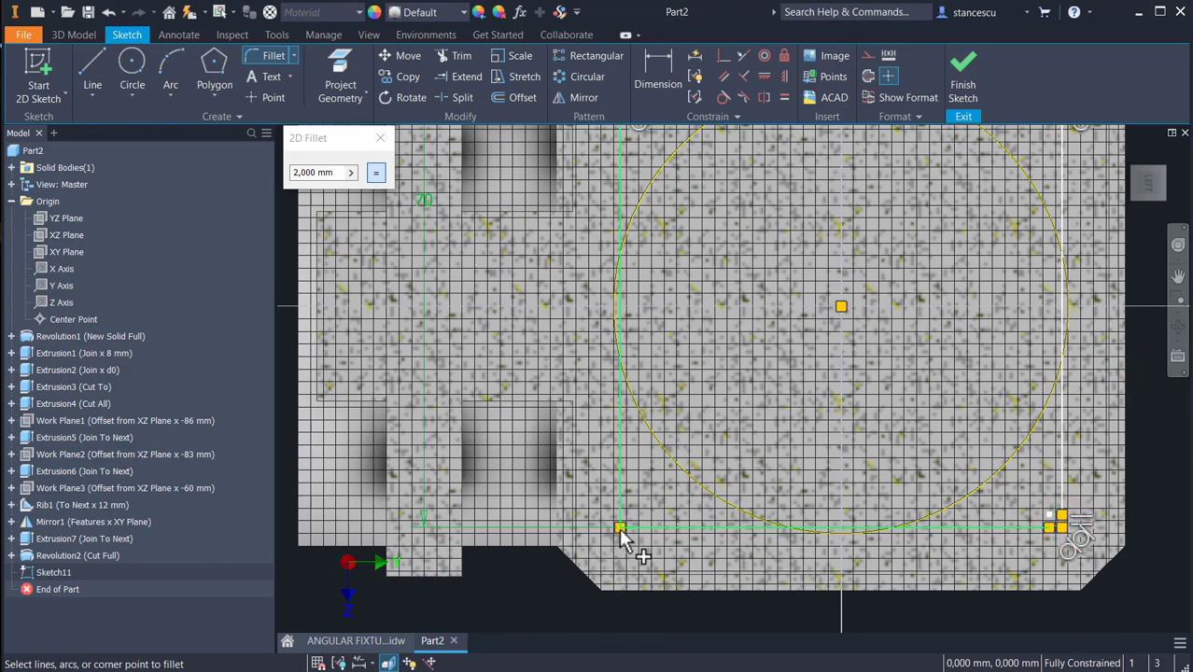
{"action": "left_click", "coordinate": [963, 75]}
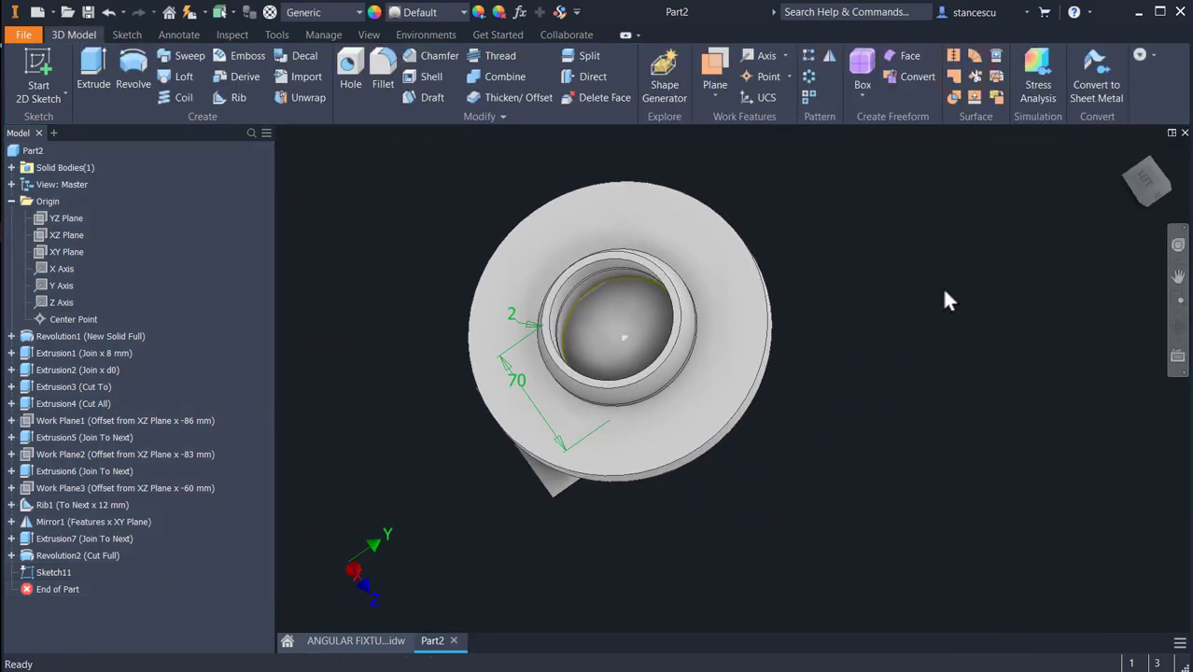
- Extrude the filleted square profile as a flipped Through All cut
{"action": "left_click", "coordinate": [93, 63]}
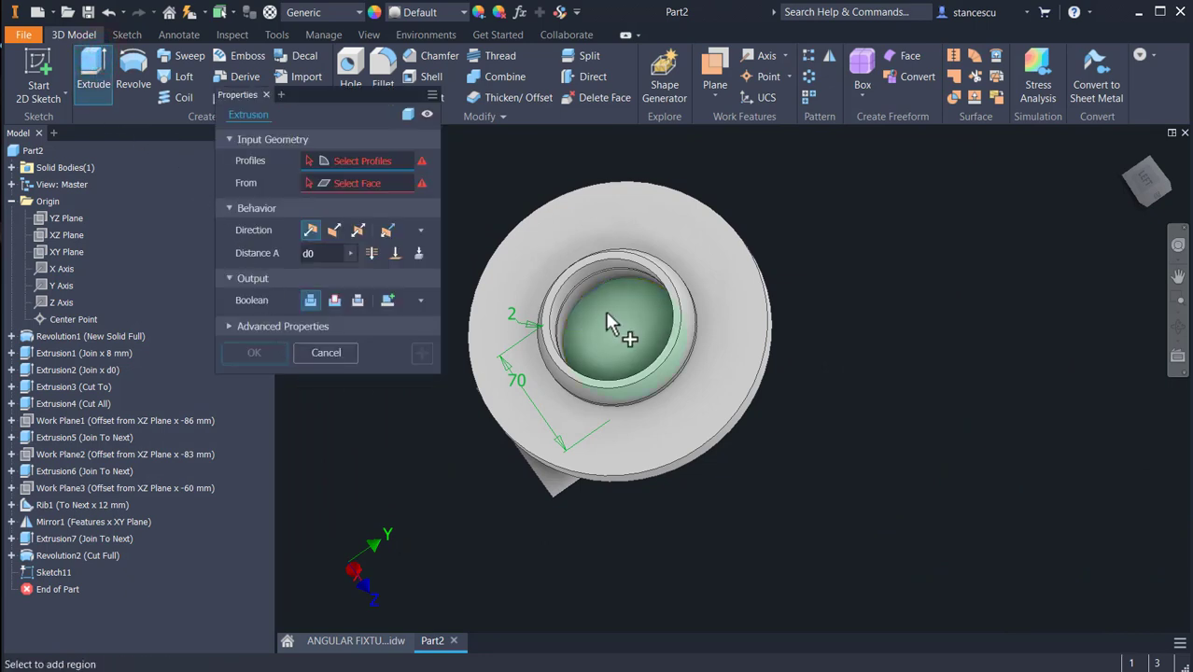
{"action": "scroll", "coordinate": [608, 395], "scroll_direction": "down", "scroll_amount": 2}
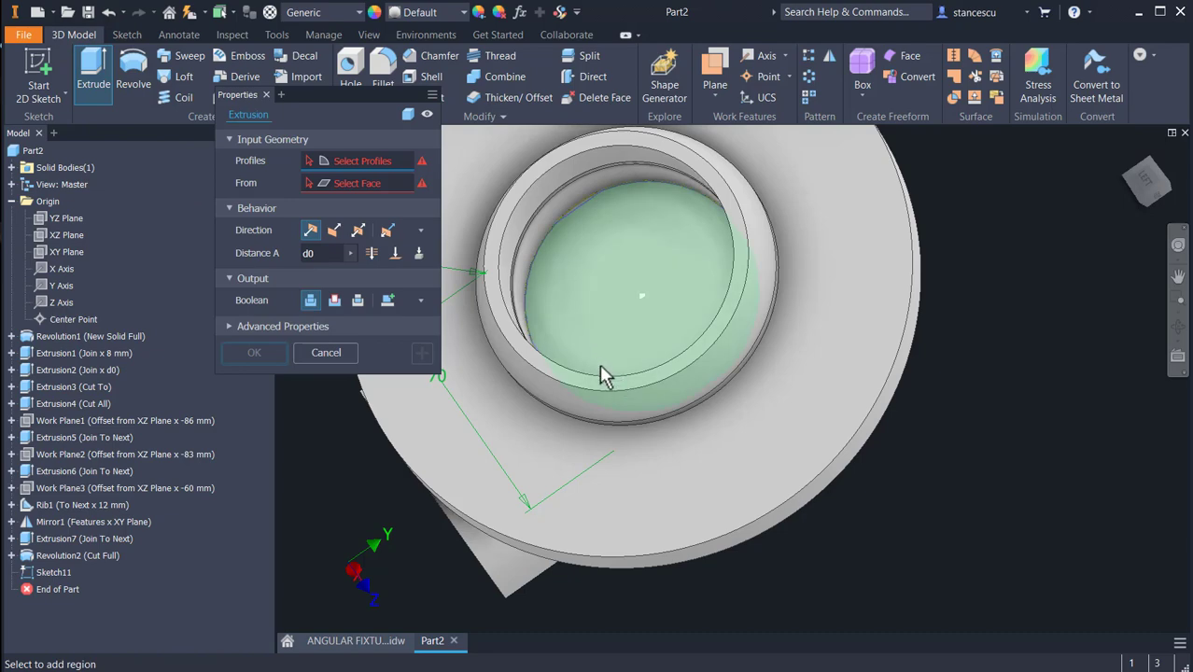
{"action": "scroll", "coordinate": [601, 369], "scroll_direction": "down", "scroll_amount": 2}
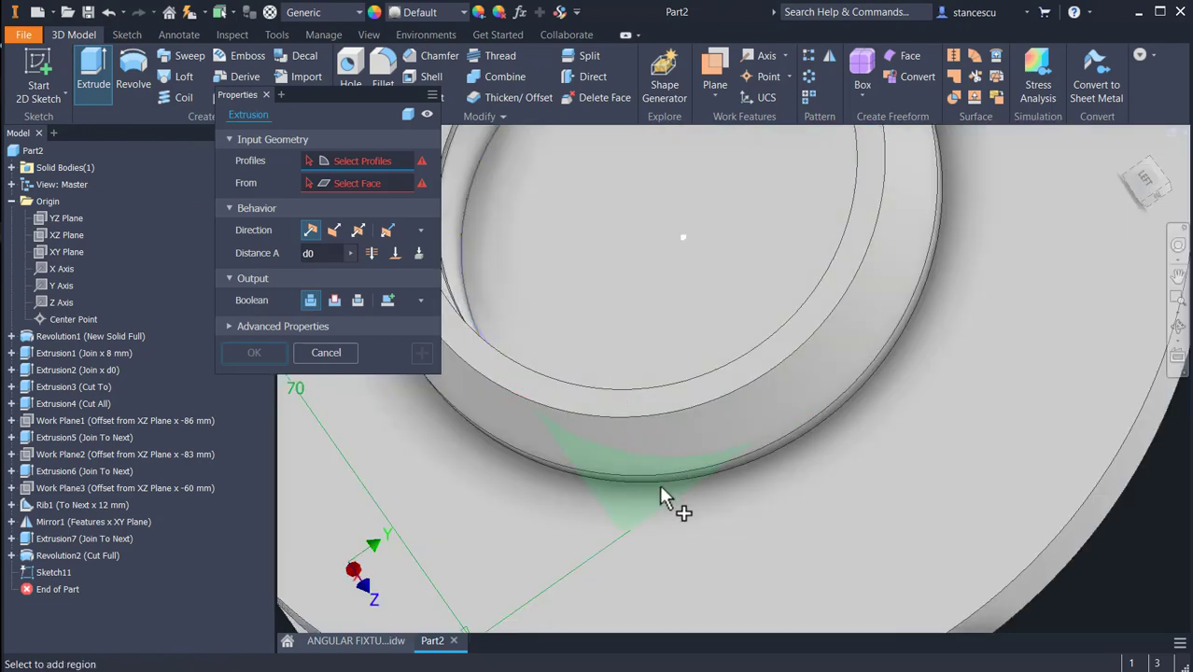
{"action": "scroll", "coordinate": [649, 503], "scroll_direction": "up", "scroll_amount": 2}
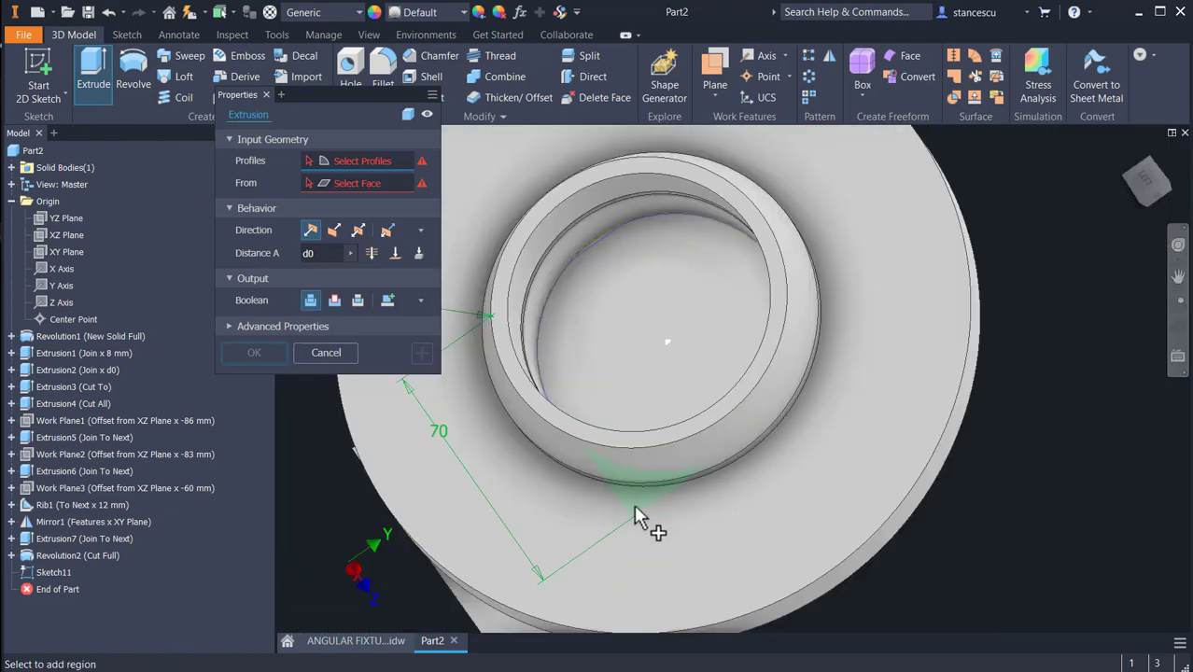
{"action": "left_click", "coordinate": [650, 511]}
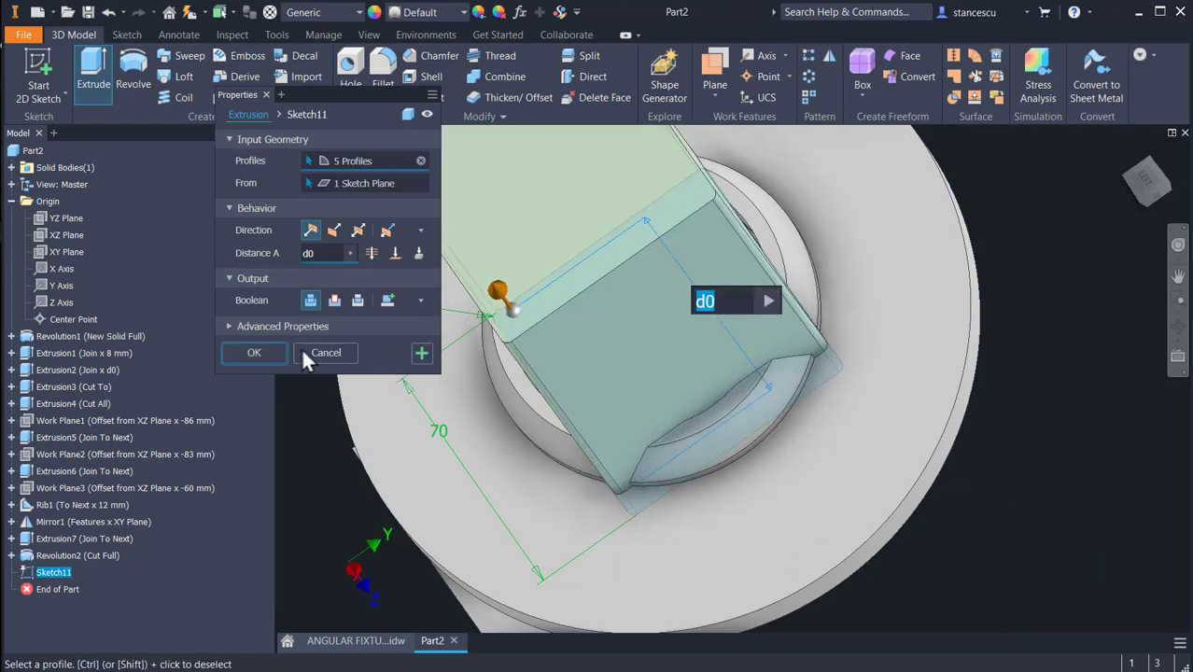
{"action": "left_click", "coordinate": [334, 300]}
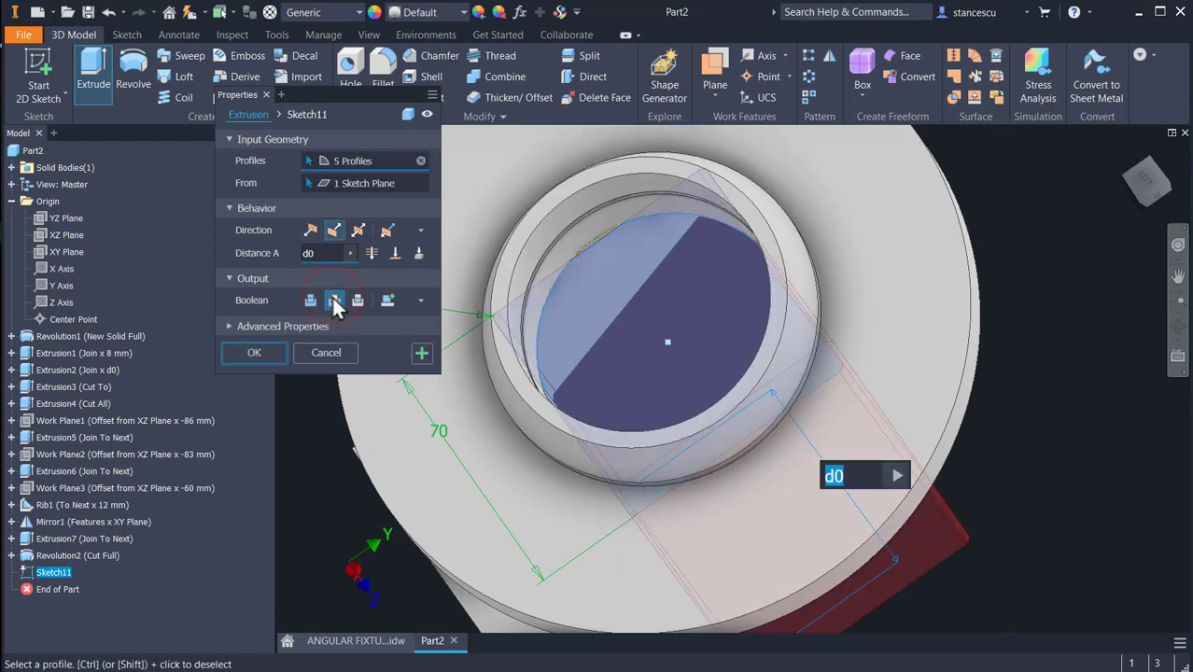
{"action": "left_click", "coordinate": [373, 256]}
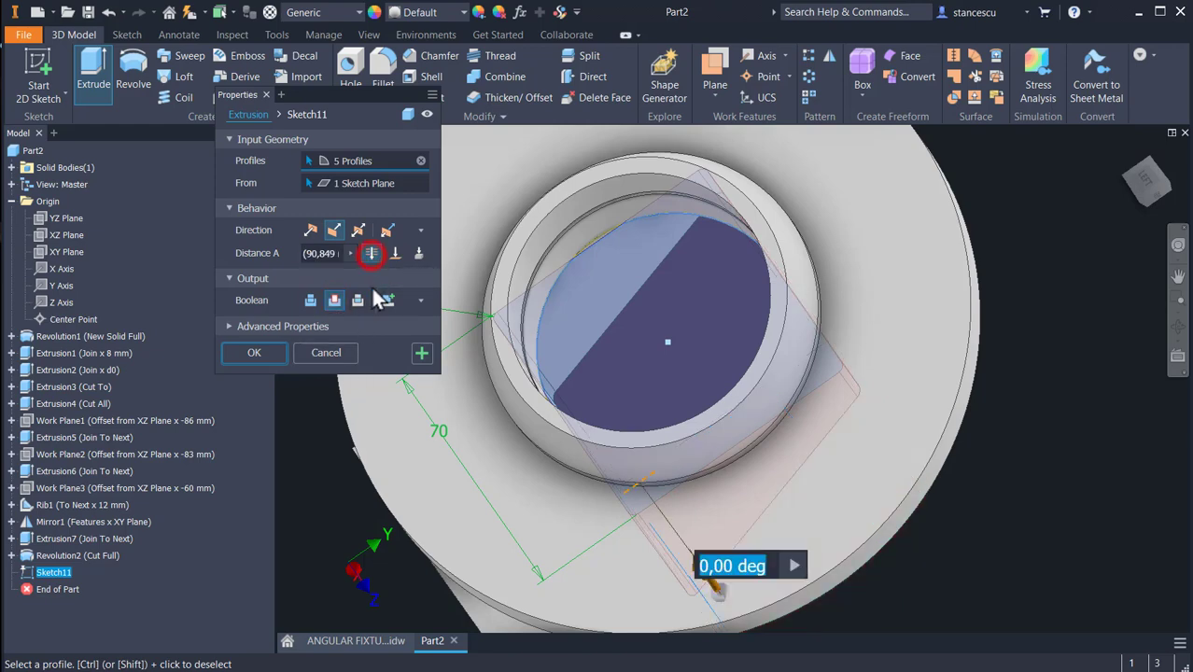
{"action": "middle_click_drag", "start_coordinate": [1007, 507], "coordinate": [995, 420], "text": "shift"}
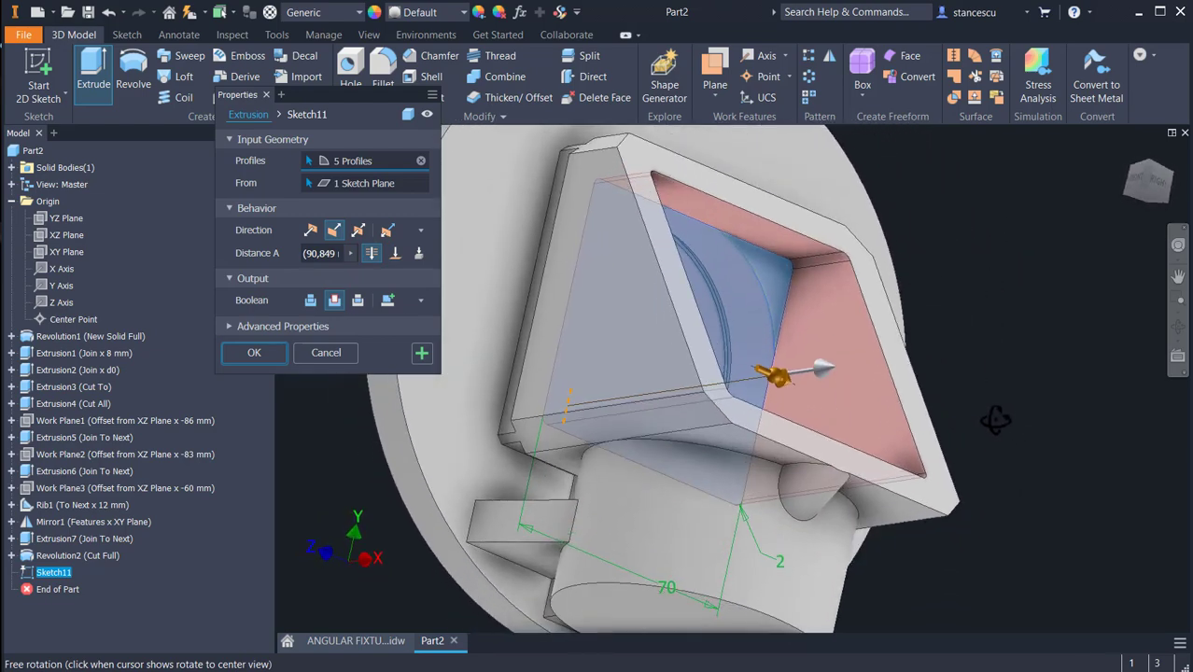
{"action": "left_click", "coordinate": [254, 353]}
- Inspect the new pocket, return to the home view and switch to the ANGULAR FIXTURE drawing
{"action": "mouse_move", "coordinate": [962, 367]}
{"action": "middle_mouse_down", "text": "shift"}
{"action": "mouse_move", "coordinate": [975, 405]}
{"action": "mouse_move", "coordinate": [927, 410]}
{"action": "mouse_move", "coordinate": [903, 381]}
{"action": "mouse_move", "coordinate": [971, 381]}
{"action": "mouse_move", "coordinate": [981, 360]}
{"action": "mouse_move", "coordinate": [978, 373]}
{"action": "middle_mouse_up", "text": "shift"}
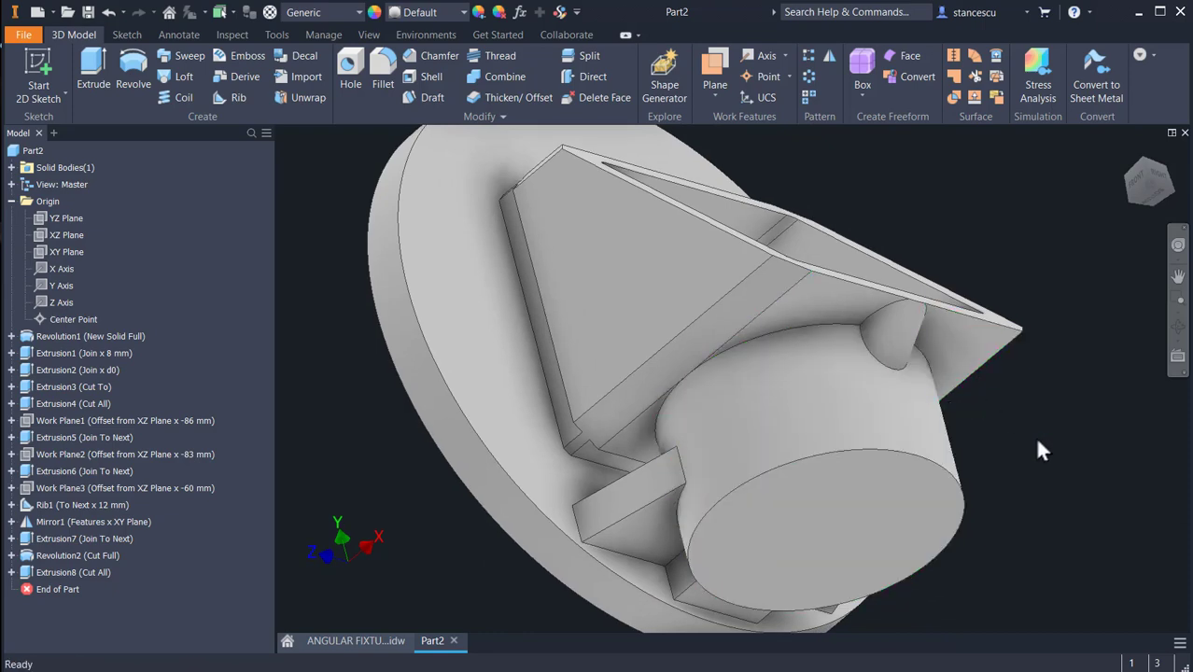
{"action": "key", "text": "F6"}
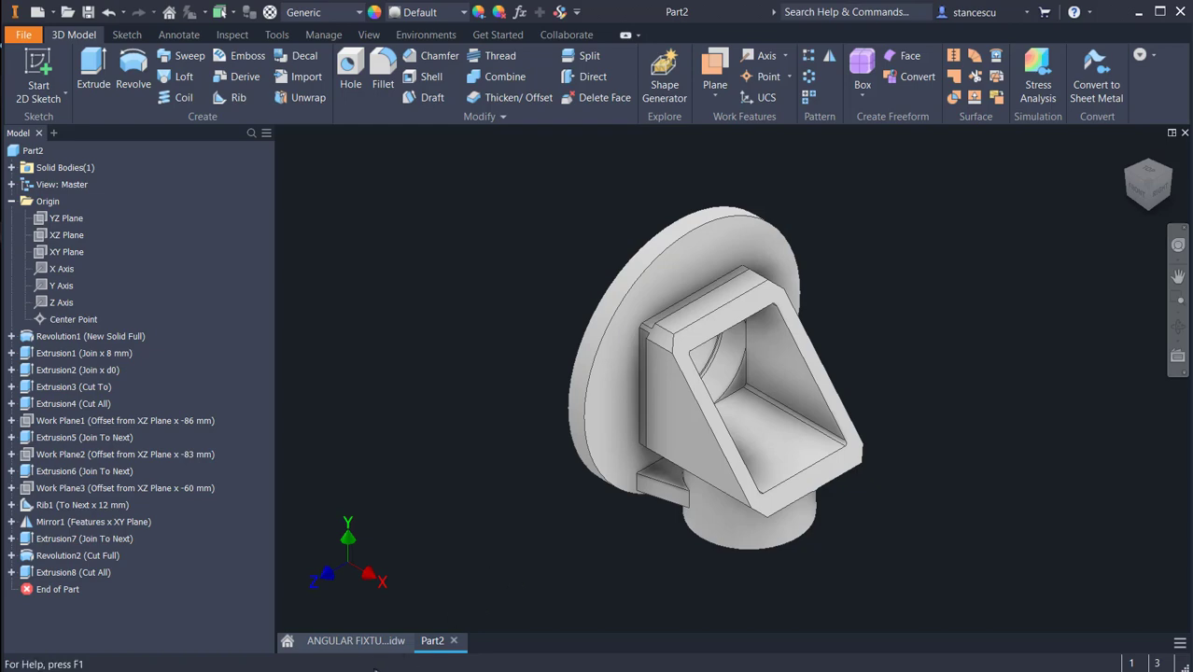
{"action": "left_click", "coordinate": [368, 641]}
{"action": "scroll", "coordinate": [641, 349], "scroll_direction": "up", "scroll_amount": 3}
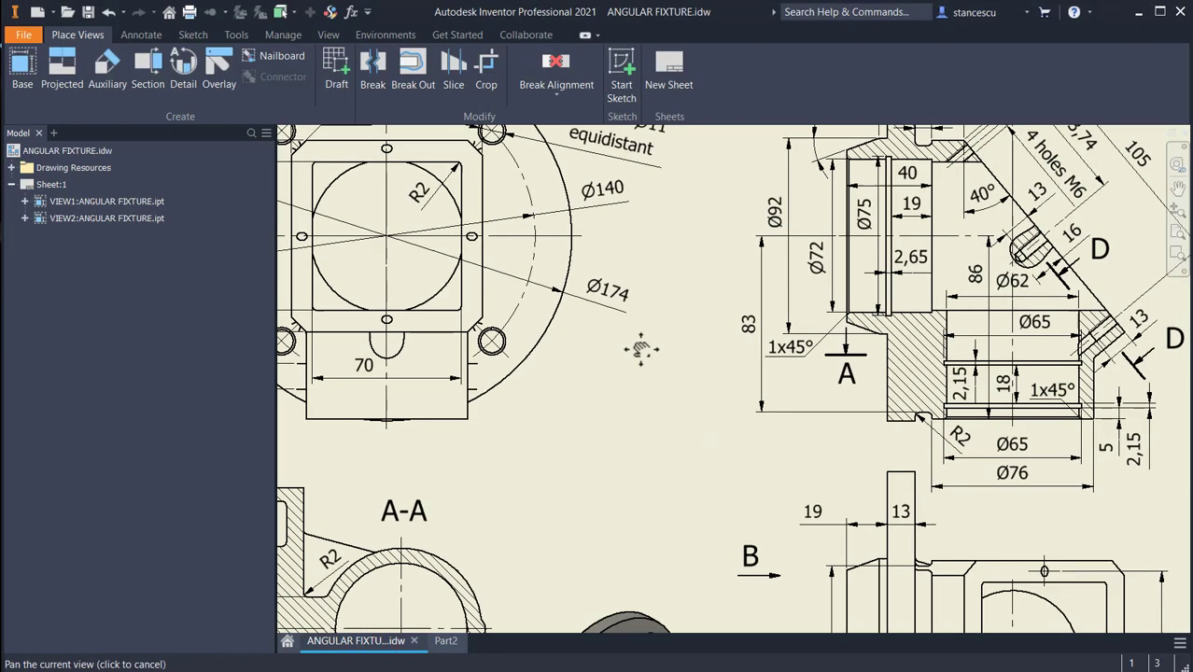
- Study section A-A's bore details (Ø62, Ø65 grooves 2,15 wide, 18 apart, Ø76), then return to Part2
{"action": "scroll", "coordinate": [981, 387], "scroll_direction": "up", "scroll_amount": 3}
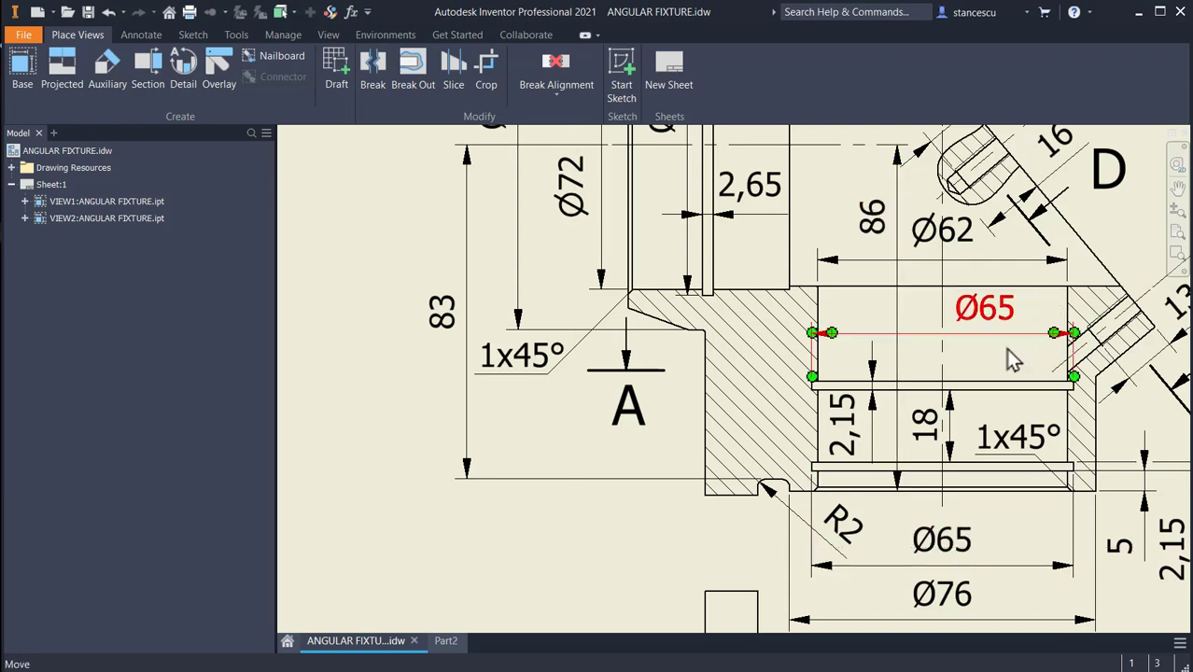
{"action": "middle_click_drag", "start_coordinate": [551, 530], "coordinate": [440, 474]}
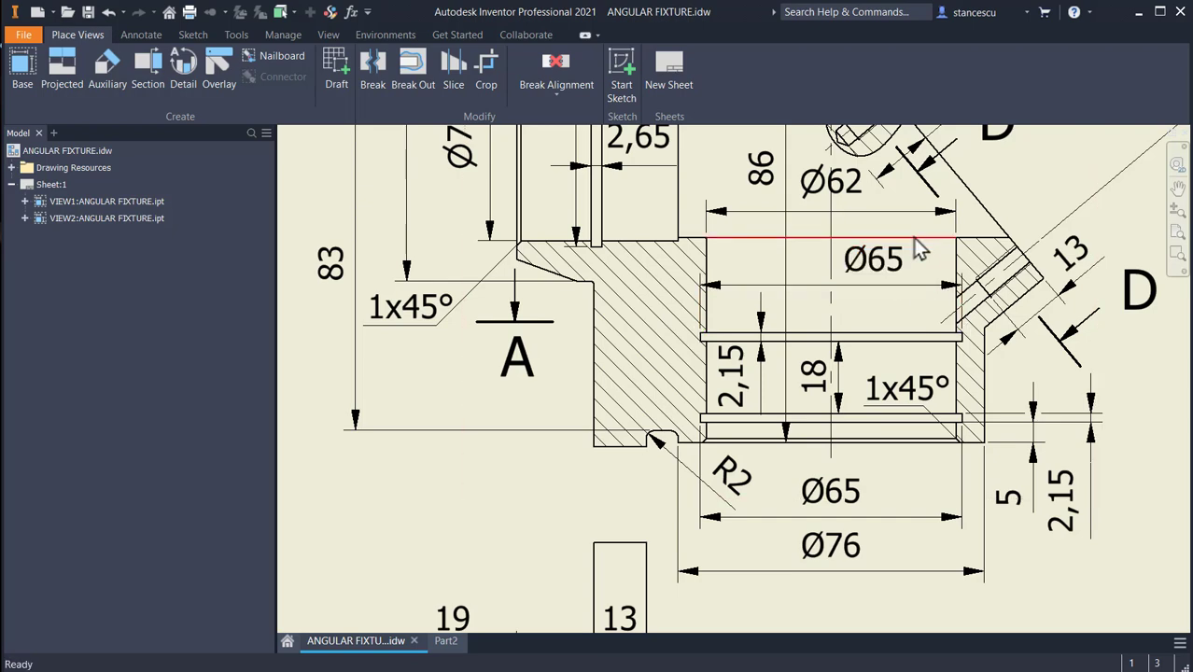
{"action": "middle_click_drag", "start_coordinate": [841, 308], "coordinate": [849, 458]}
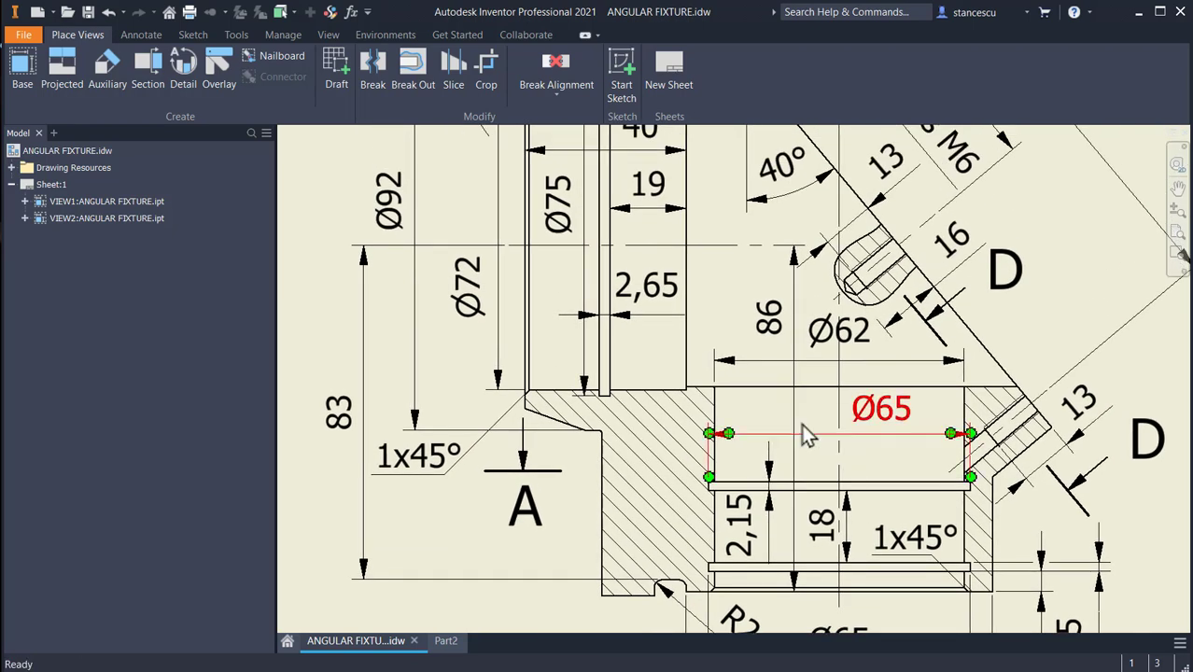
{"action": "mouse_move", "coordinate": [934, 425]}
{"action": "middle_mouse_down"}
{"action": "mouse_move", "coordinate": [887, 381]}
{"action": "mouse_move", "coordinate": [922, 319]}
{"action": "middle_mouse_up"}
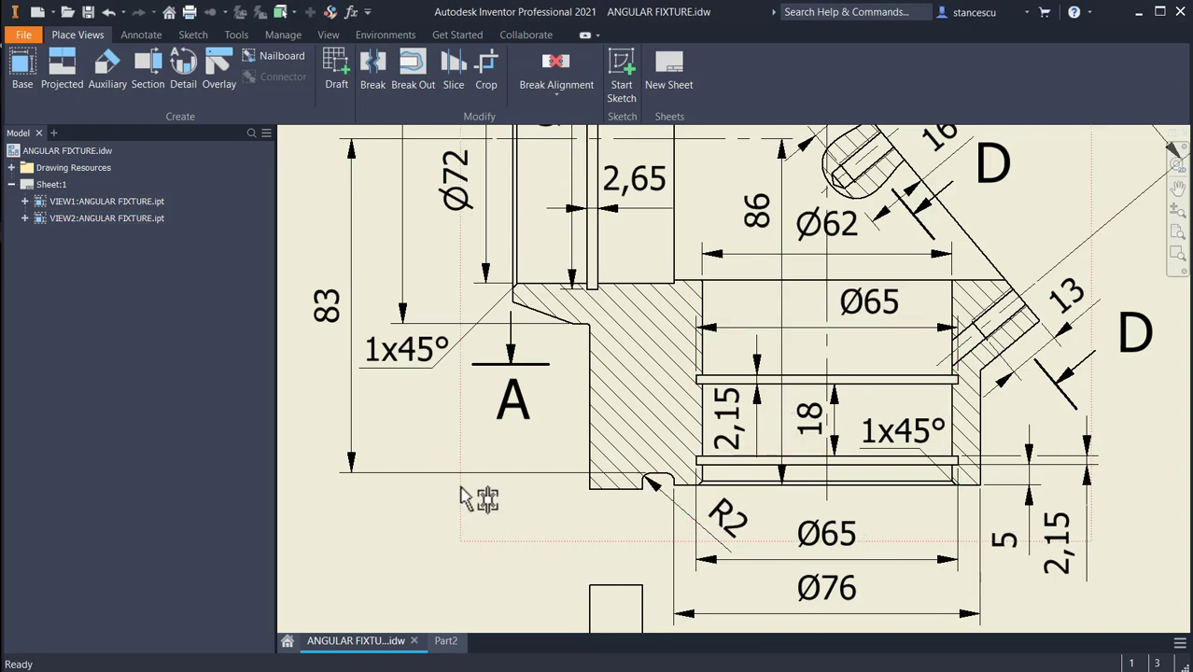
{"action": "left_click", "coordinate": [445, 641]}
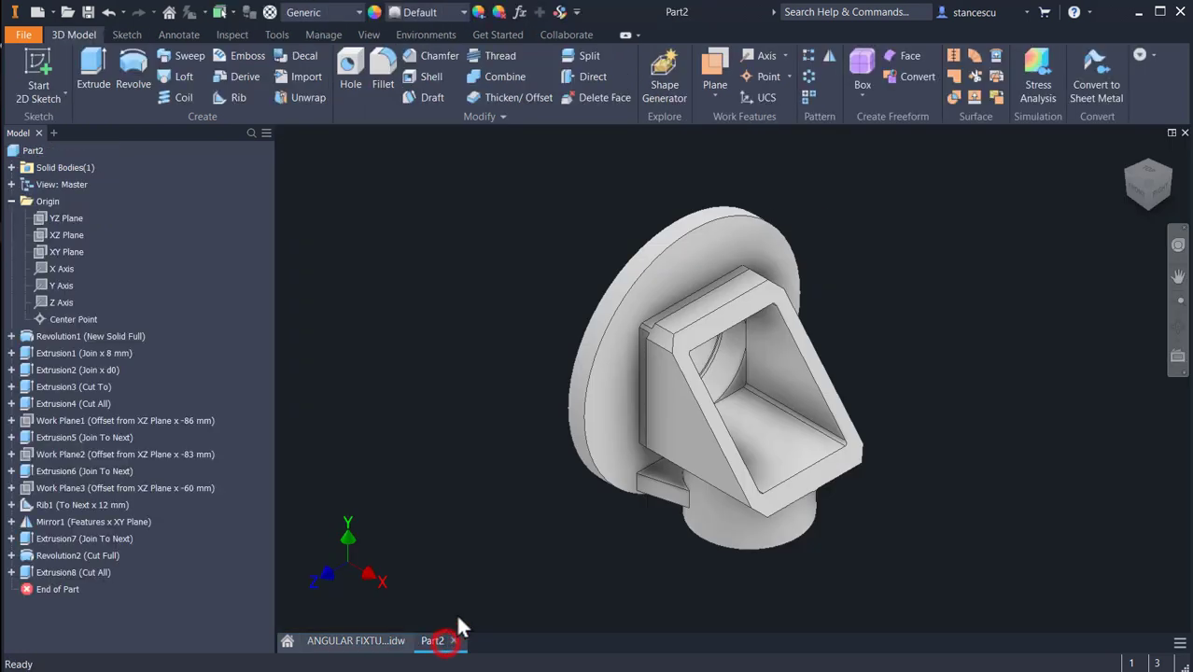
- Create a new sketch on the XY Plane with the part sliced open and centred
{"action": "left_click", "coordinate": [40, 252]}
{"action": "right_click", "coordinate": [42, 253]}
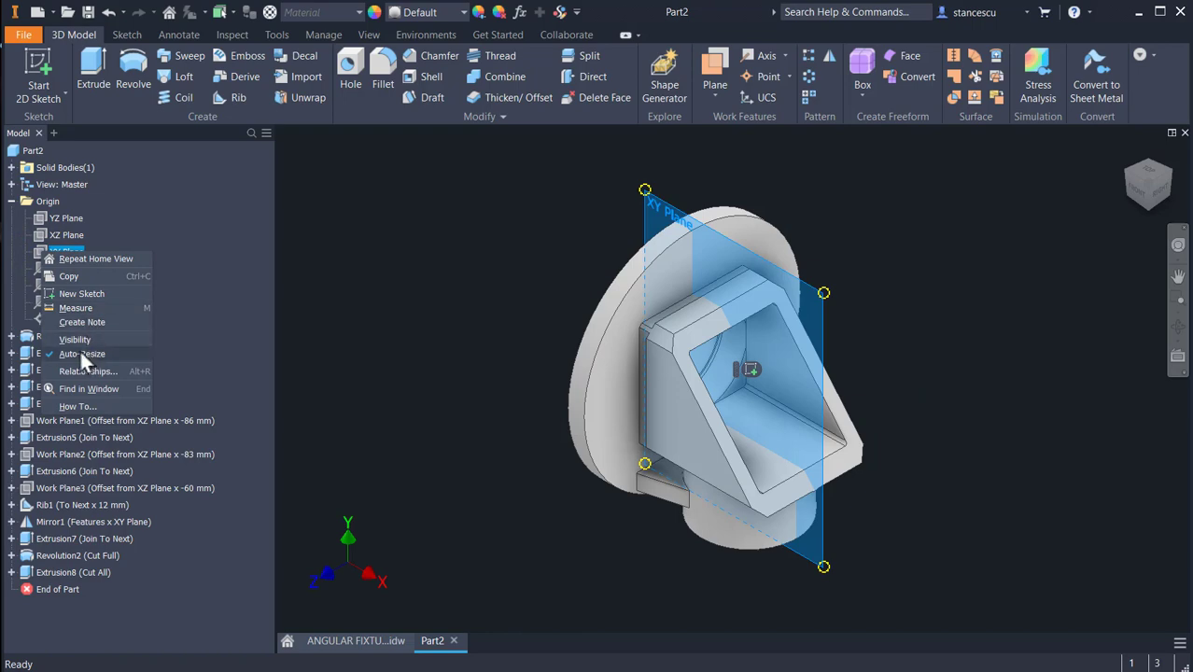
{"action": "left_click", "coordinate": [100, 294]}
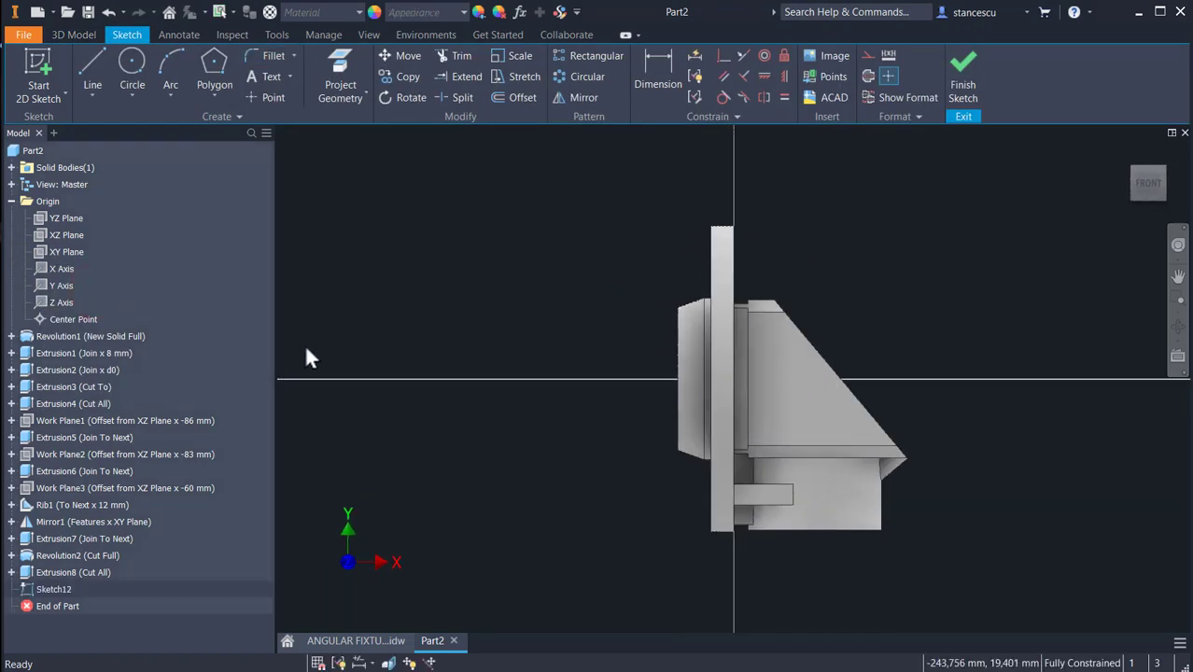
{"action": "key", "text": "F7"}
{"action": "scroll", "coordinate": [722, 422], "scroll_direction": "up", "scroll_amount": 3}
{"action": "mouse_move", "coordinate": [722, 422]}
{"action": "middle_mouse_down"}
{"action": "mouse_move", "coordinate": [813, 353]}
{"action": "mouse_move", "coordinate": [738, 252]}
{"action": "middle_mouse_up"}
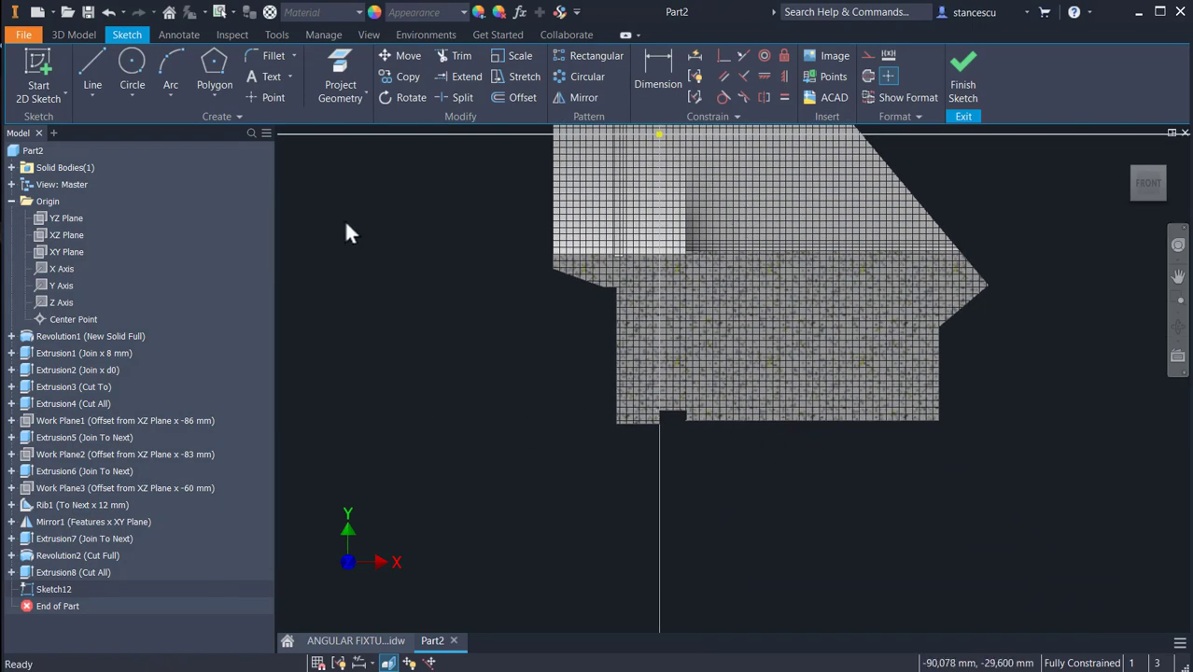
- Project the part's bottom edge into the sketch and switch on construction line style
{"action": "left_click", "coordinate": [330, 75]}
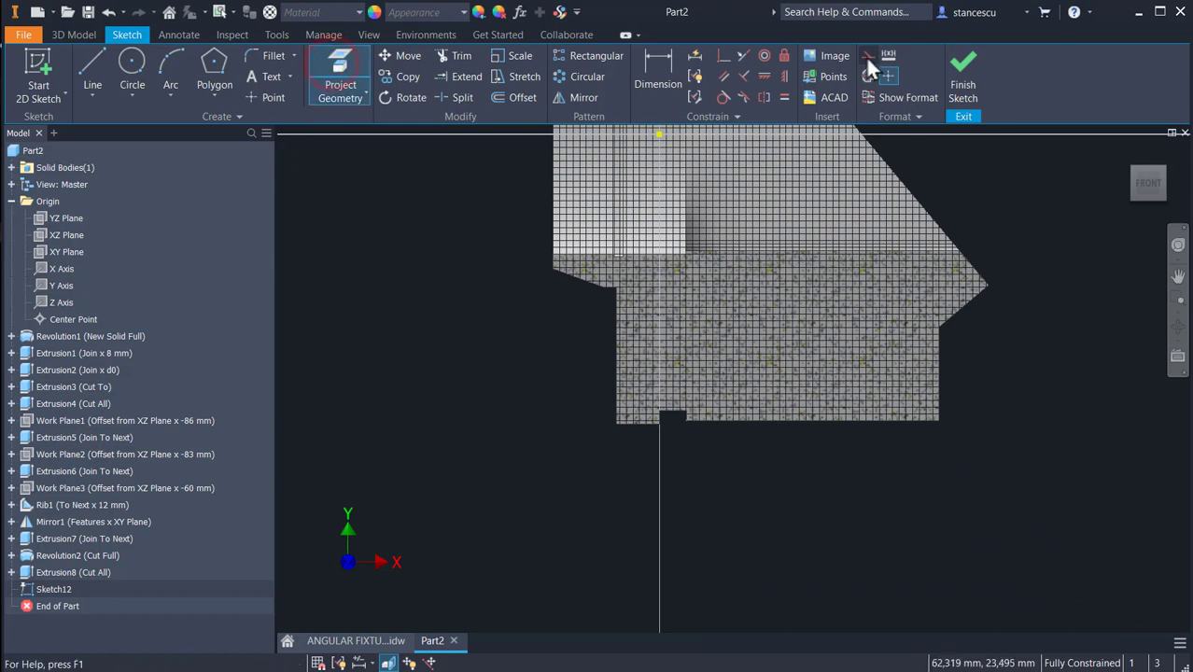
{"action": "left_click", "coordinate": [837, 421]}
{"action": "key", "text": "Escape"}
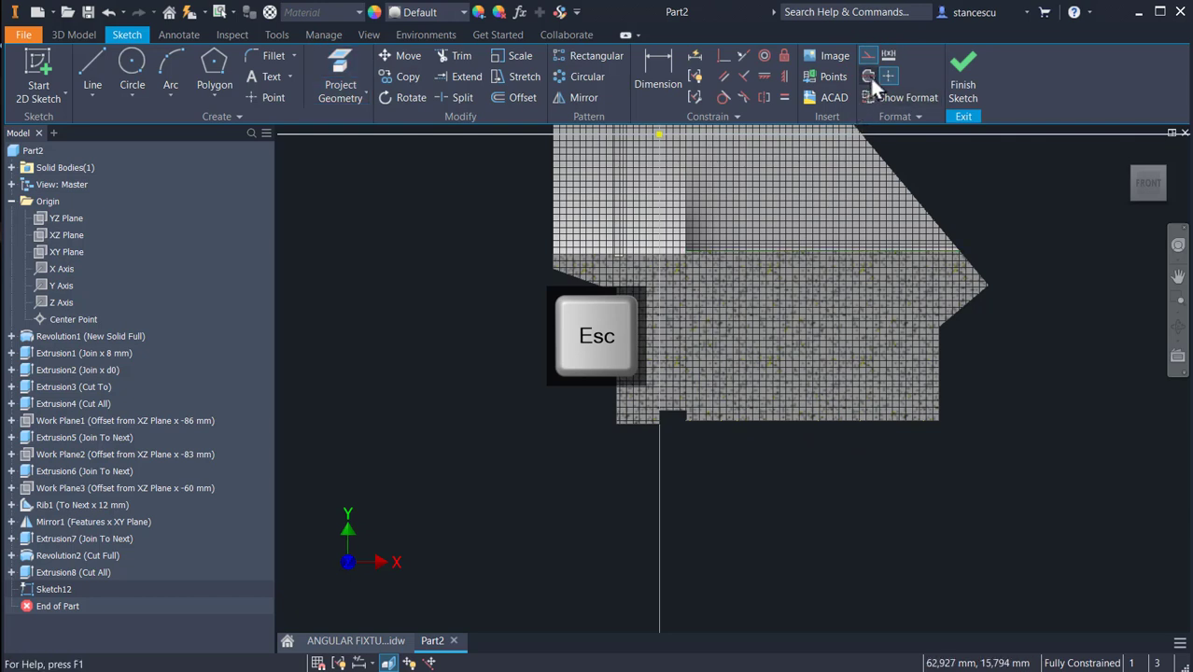
{"action": "left_click", "coordinate": [870, 59]}
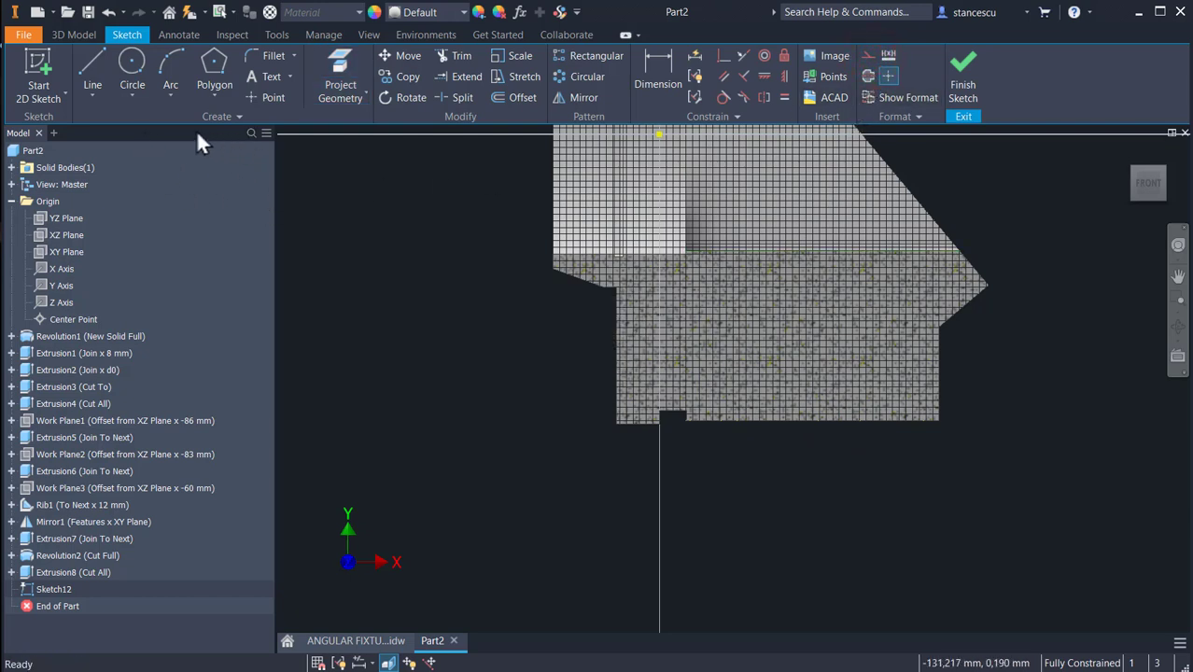
{"action": "left_click", "coordinate": [213, 99]}
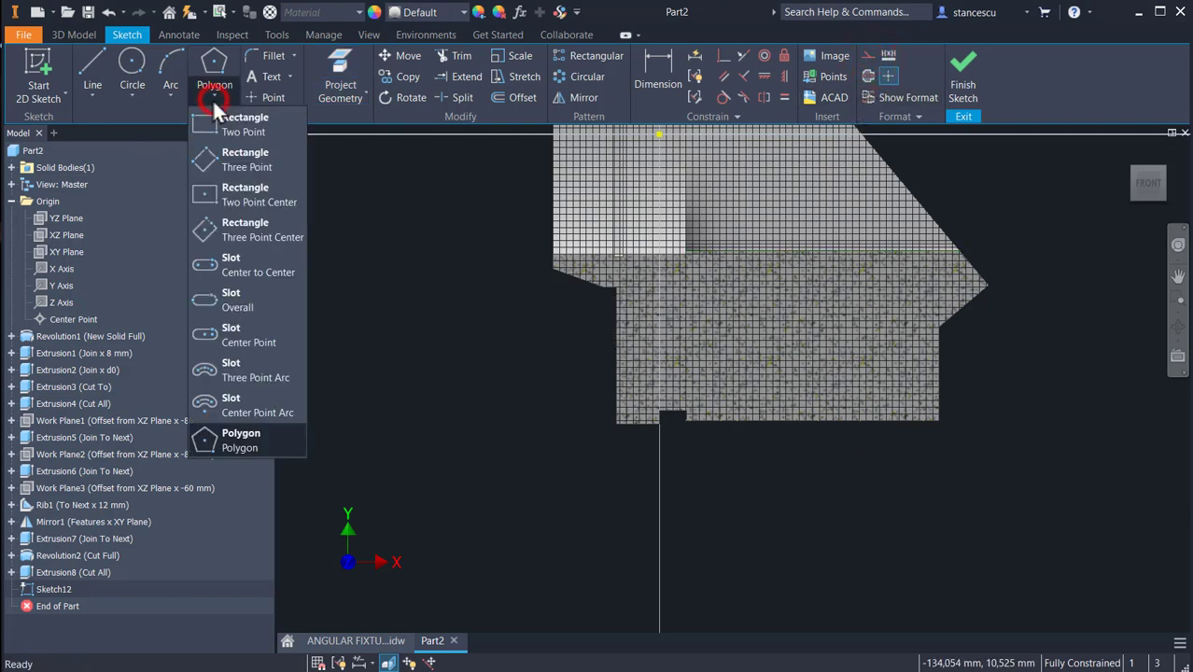
- Draw a two-point rectangle from the part's bottom edge to its upper horizontal edge
{"action": "left_click", "coordinate": [227, 127]}
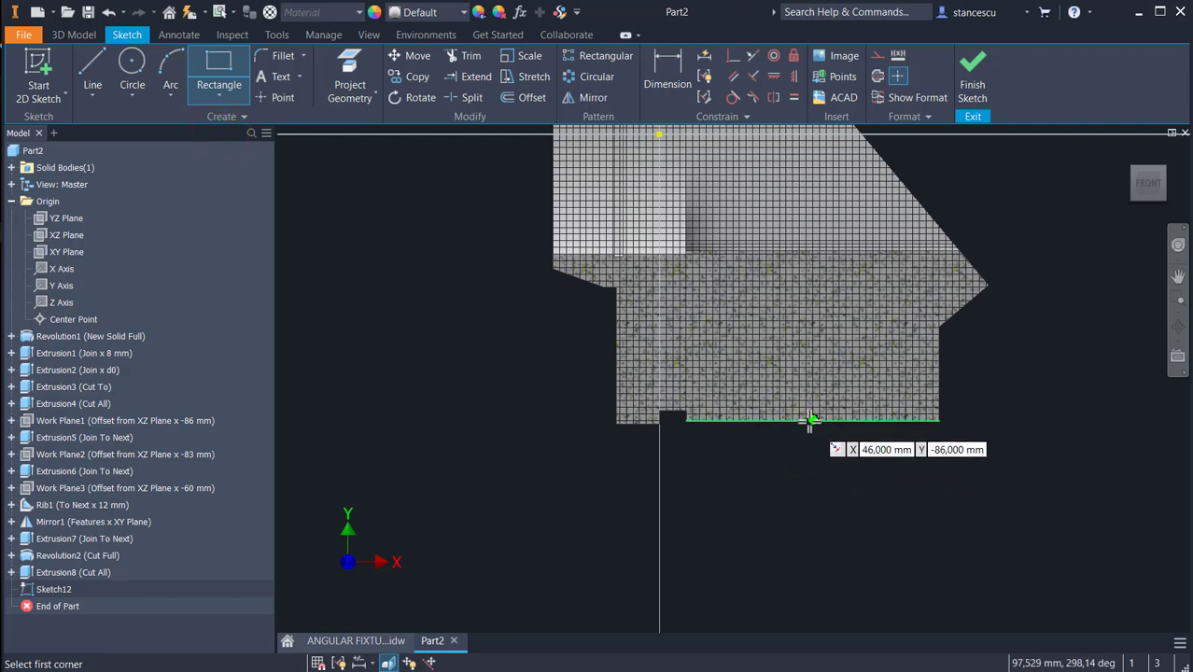
{"action": "left_click", "coordinate": [810, 420]}
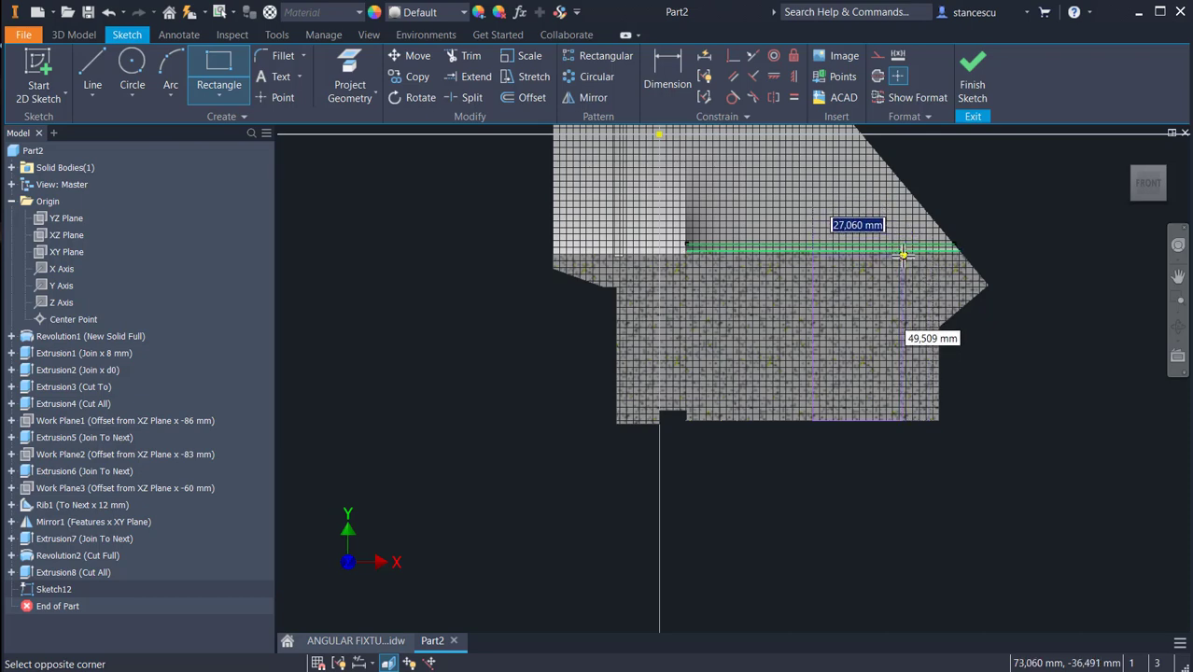
{"action": "scroll", "coordinate": [902, 257], "scroll_direction": "up", "scroll_amount": 2}
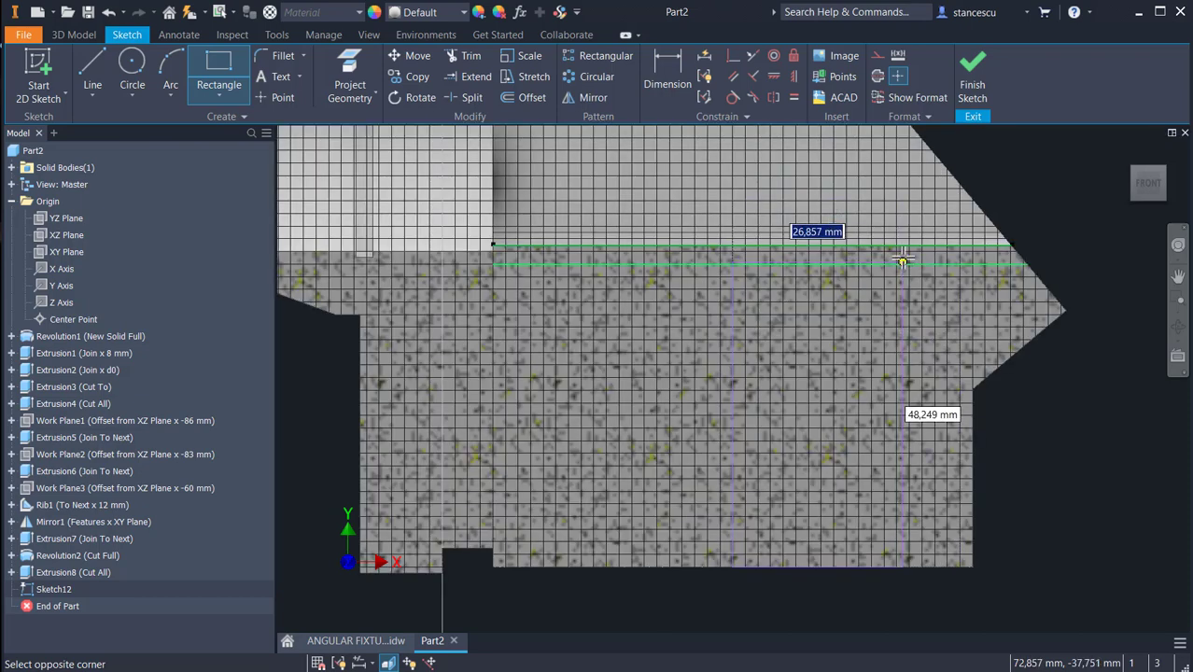
{"action": "left_click", "coordinate": [902, 245]}
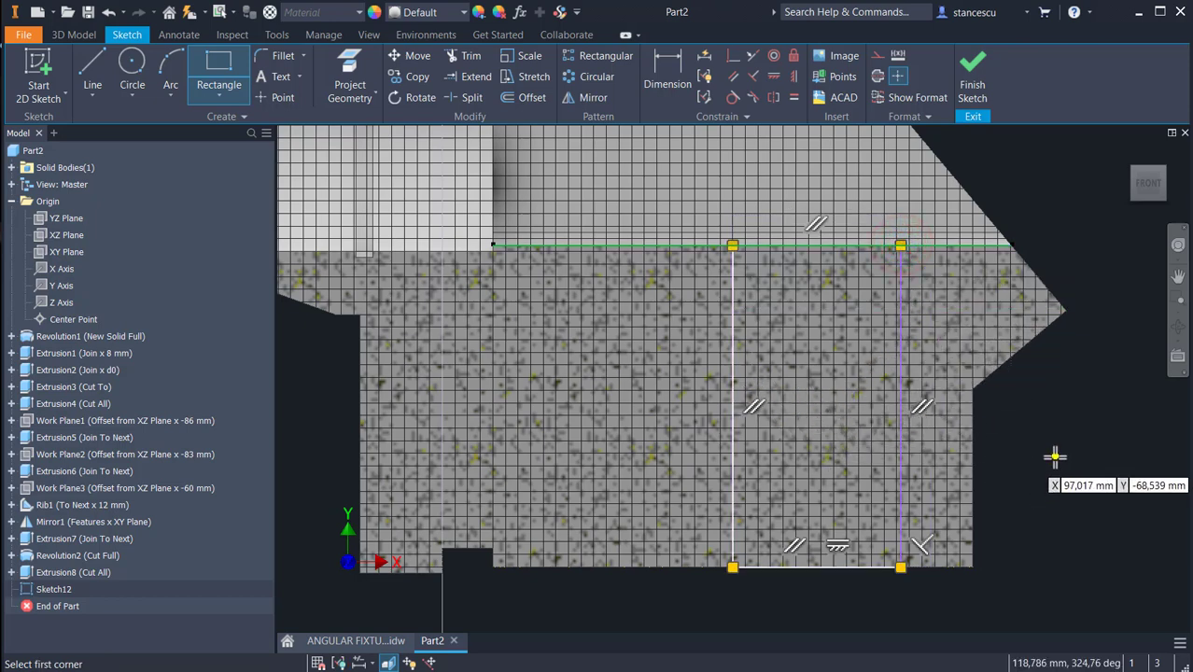
{"action": "key", "text": "Escape"}
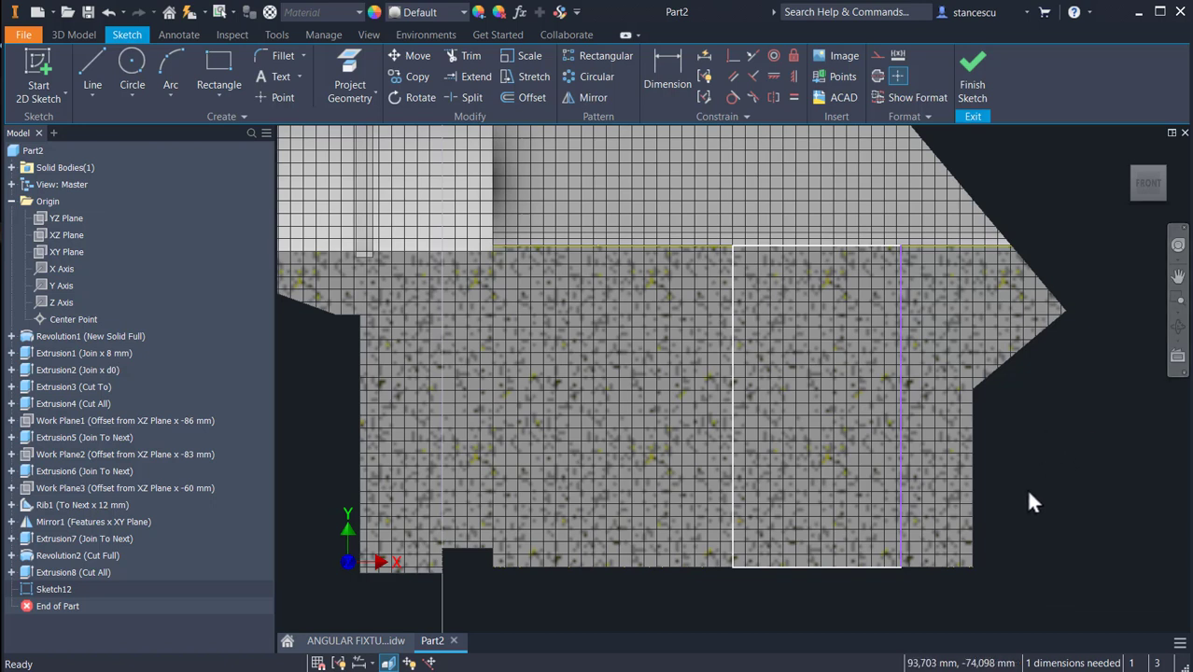
- Convert the rectangle's left line into construction geometry as a centreline
{"action": "left_click", "coordinate": [660, 67]}
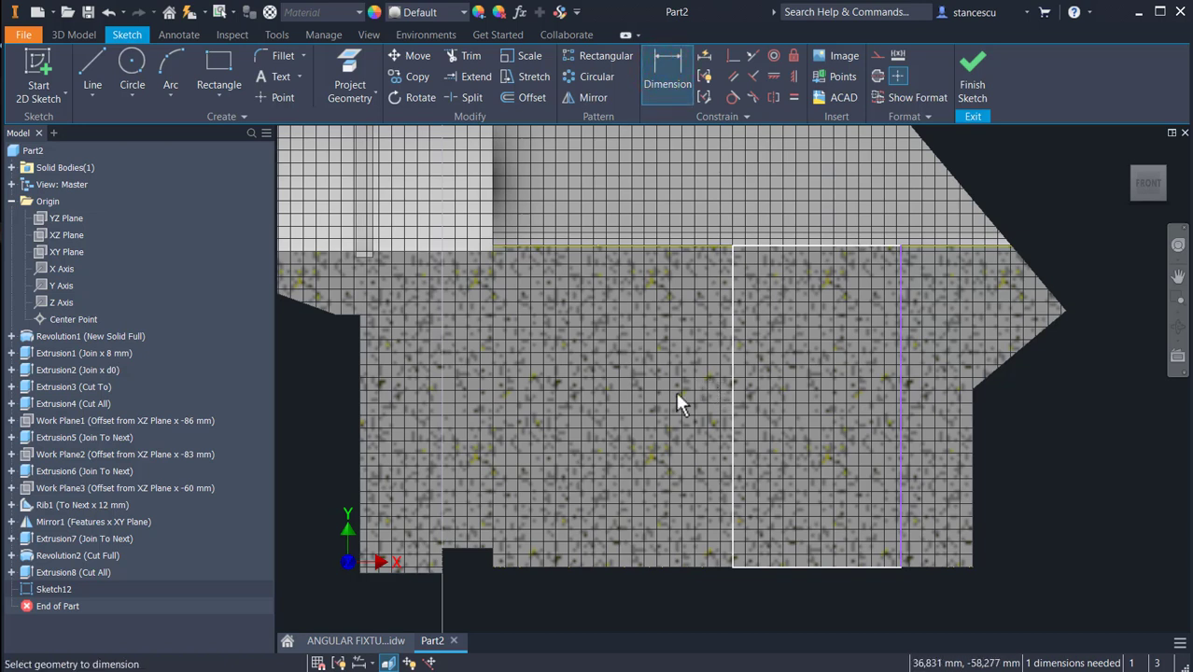
{"action": "key", "text": "Escape"}
{"action": "left_click", "coordinate": [751, 359]}
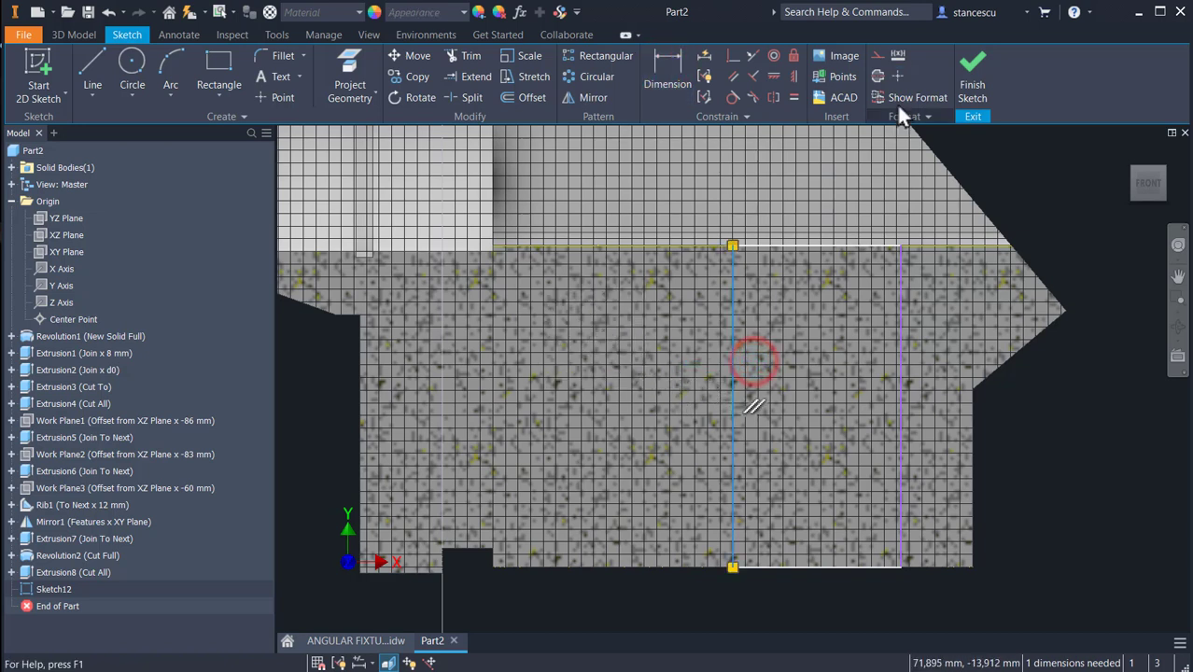
{"action": "left_click", "coordinate": [878, 75]}
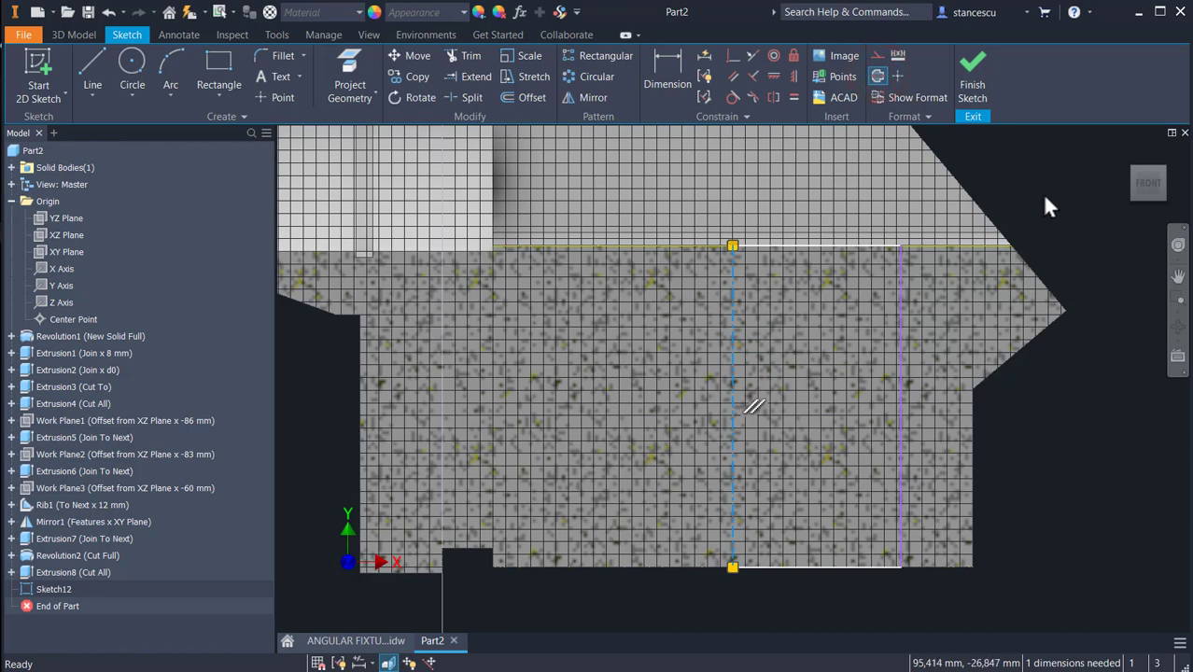
{"action": "key", "text": "Escape"}
- Dimension the rectangle's right side from the centreline as a Ø62 diameter
{"action": "left_click", "coordinate": [667, 63]}
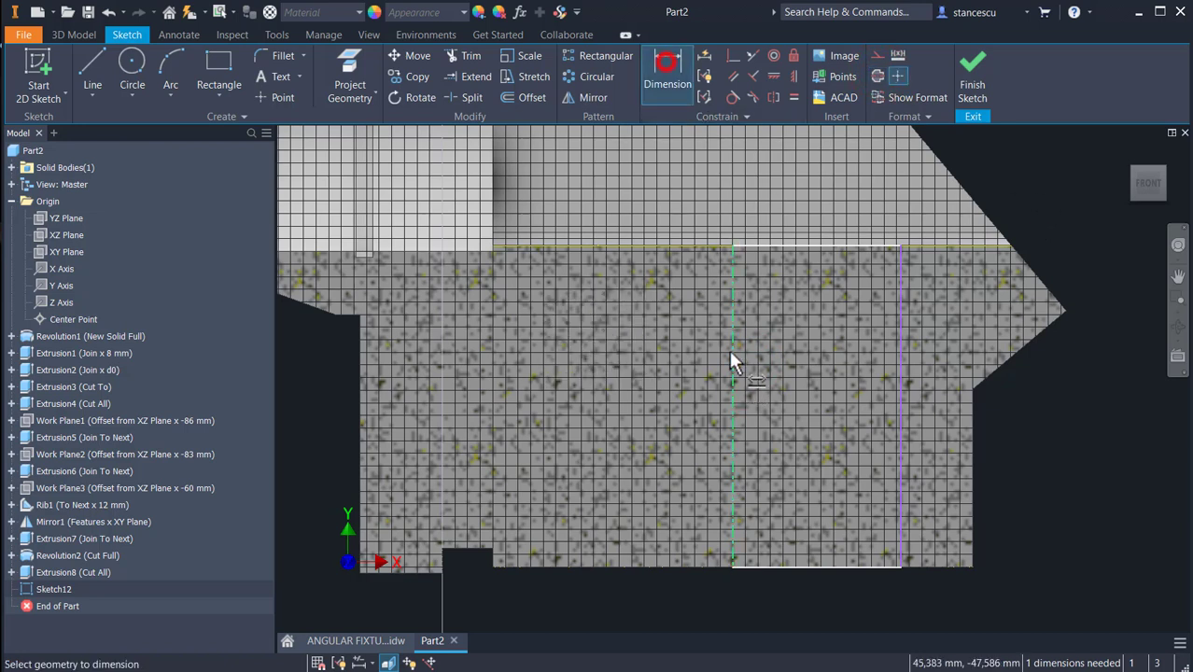
{"action": "left_click", "coordinate": [733, 402]}
{"action": "left_click", "coordinate": [898, 428]}
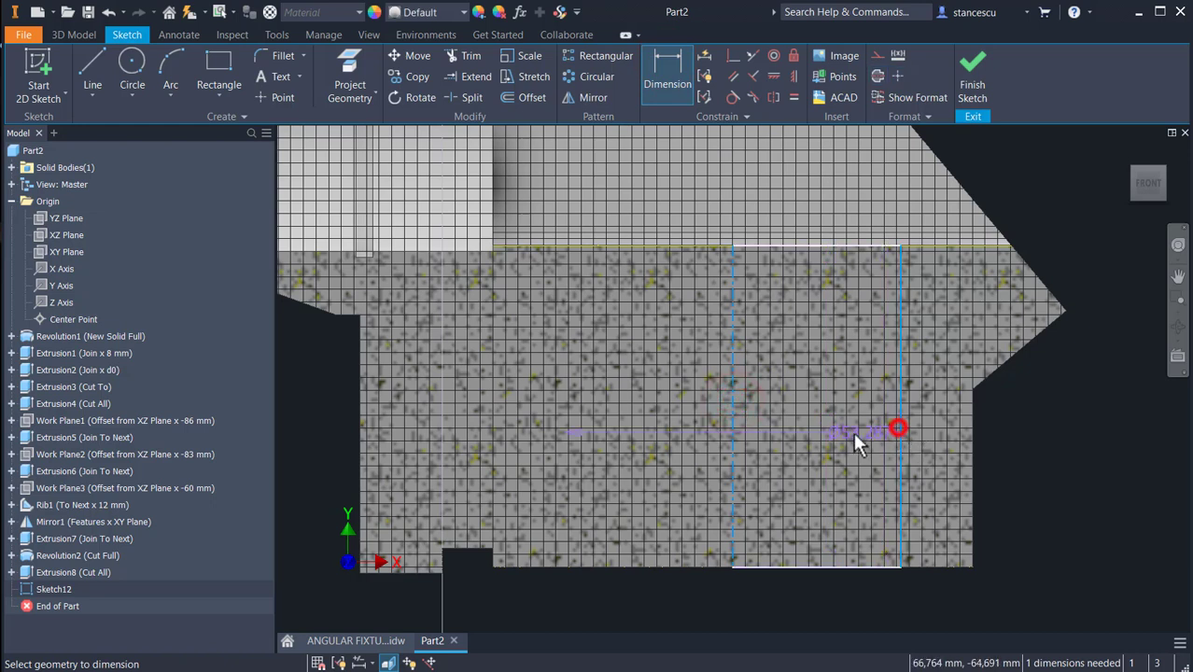
{"action": "left_click", "coordinate": [1052, 185]}
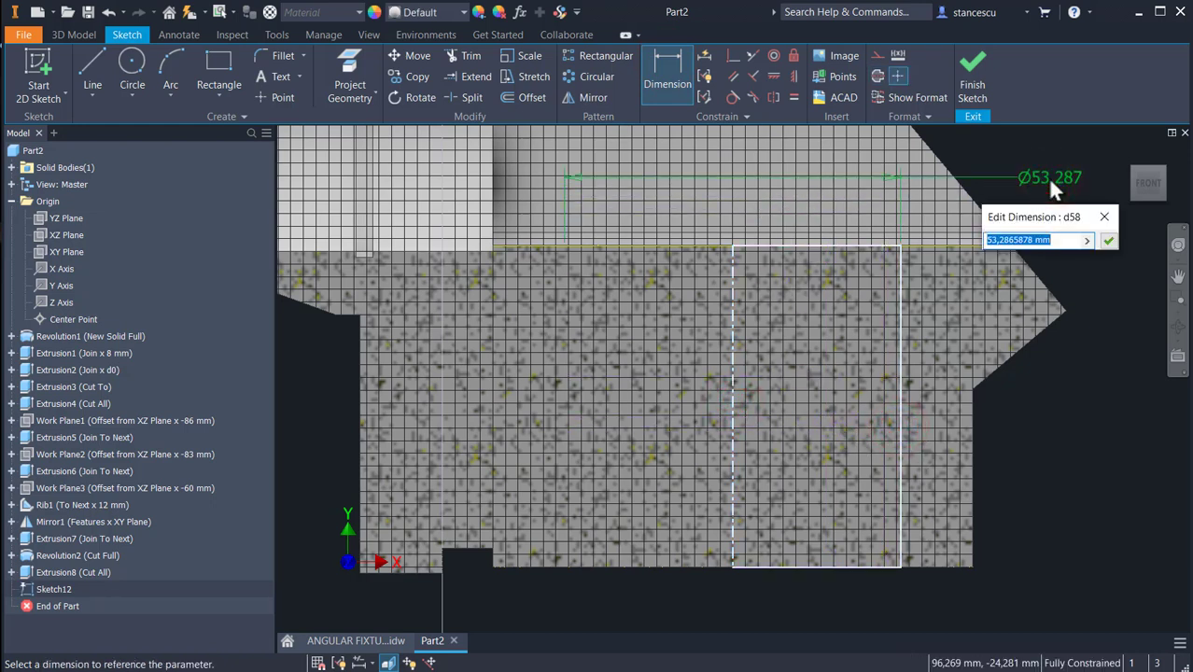
{"action": "type", "text": "62"}
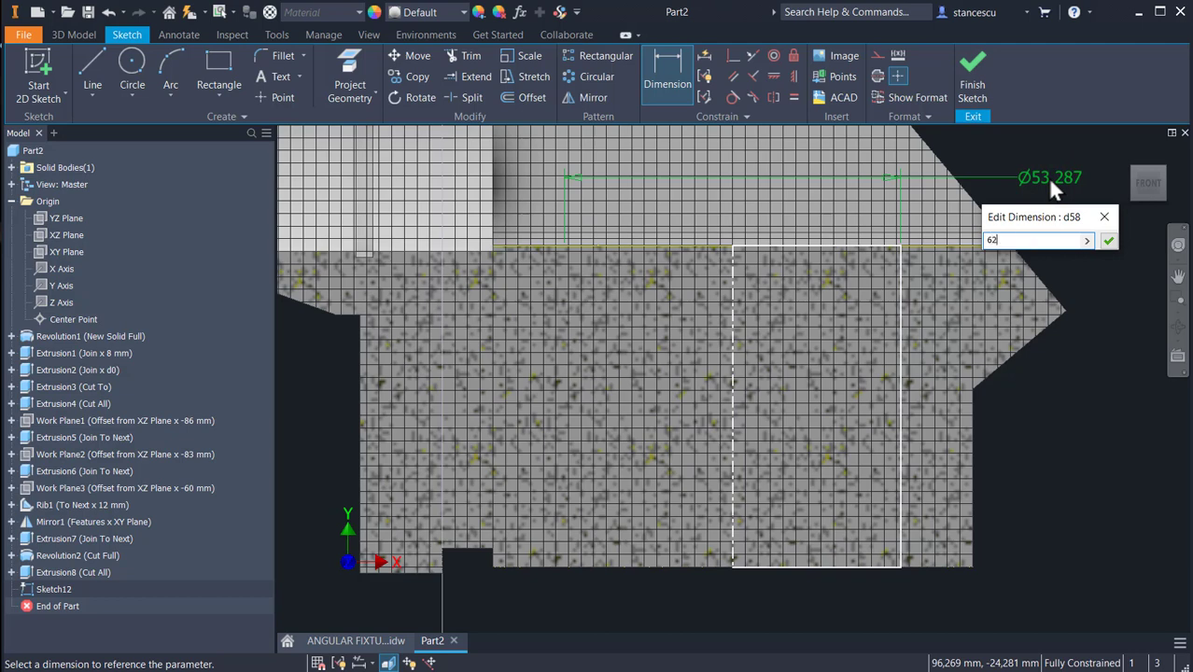
{"action": "key", "text": "Return"}
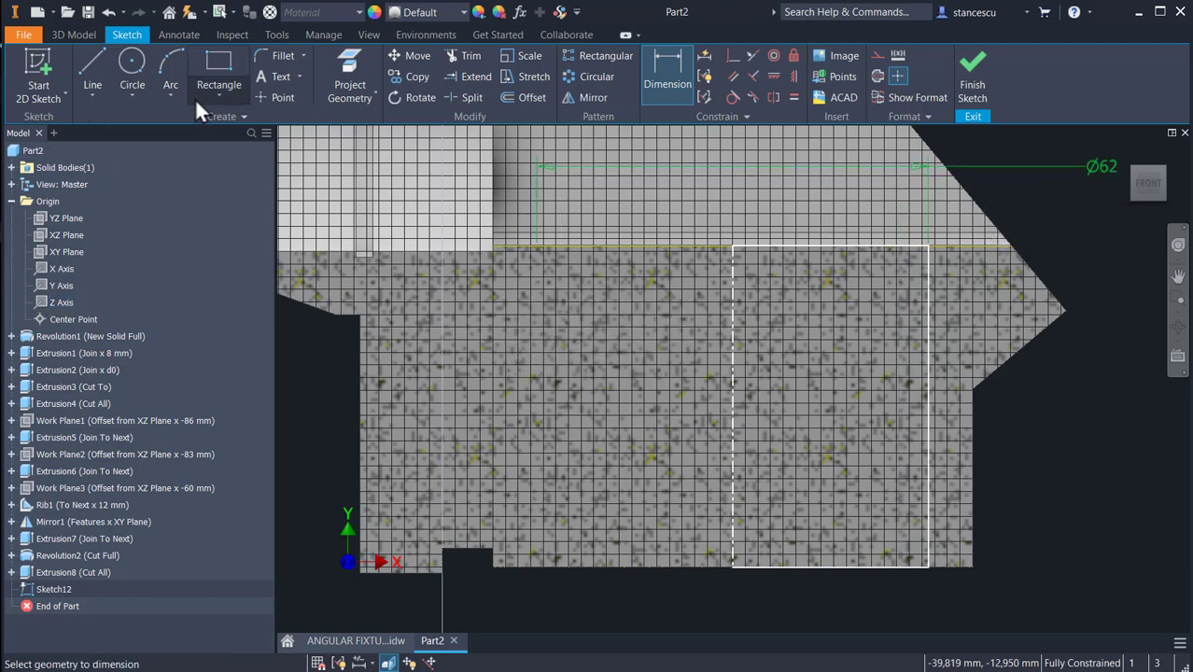
- Draw two small rectangles against the right side of the profile, one above the other
{"action": "left_click", "coordinate": [217, 73]}
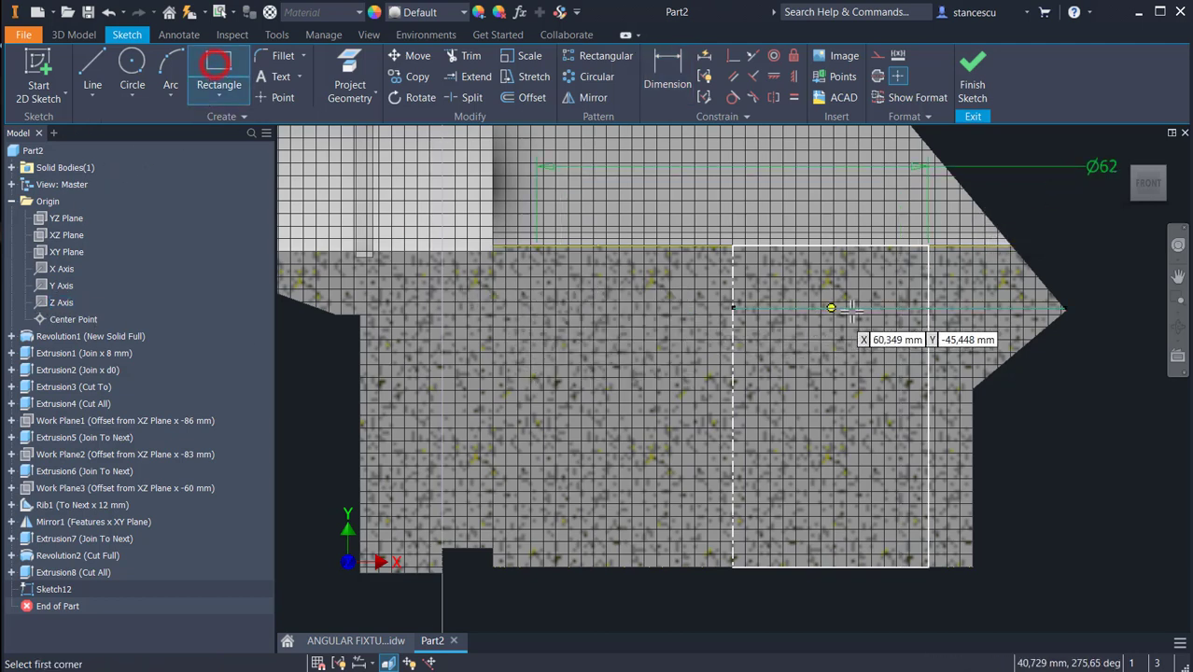
{"action": "left_click", "coordinate": [928, 363]}
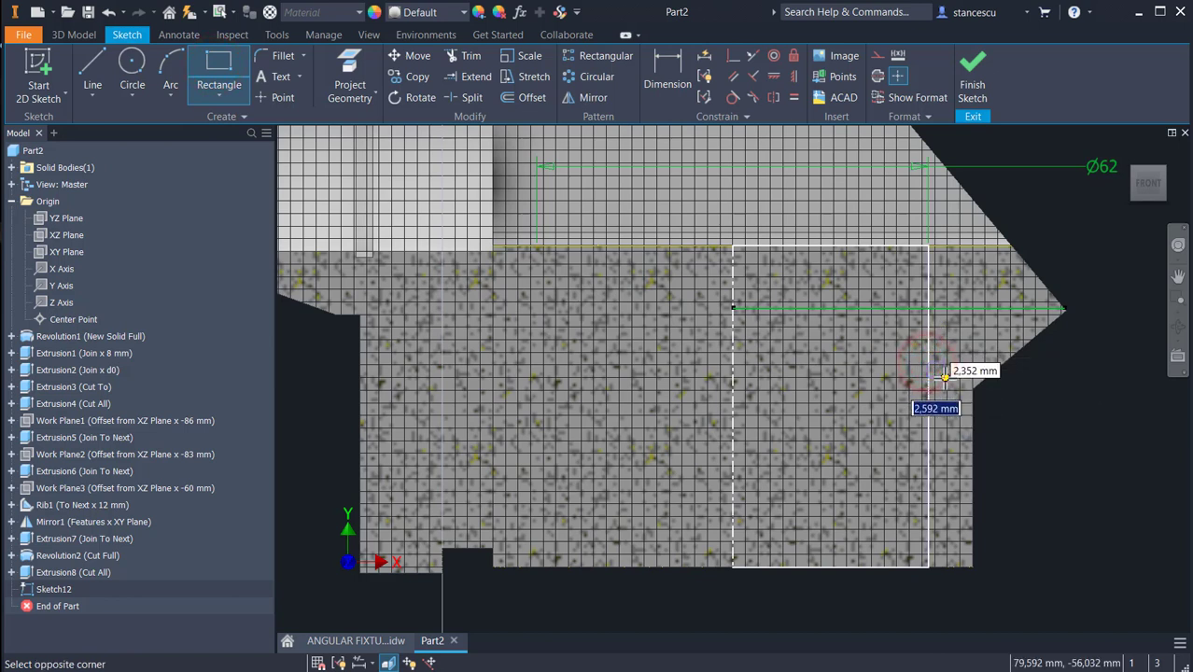
{"action": "left_click", "coordinate": [928, 430]}
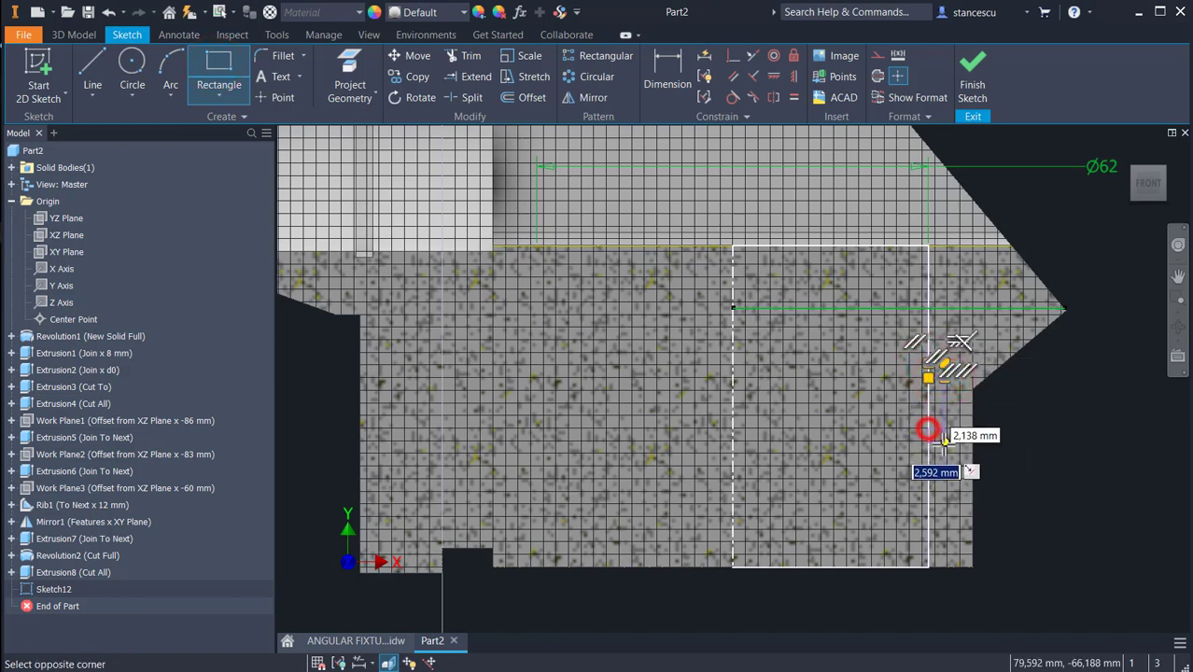
{"action": "scroll", "coordinate": [971, 467], "scroll_direction": "up", "scroll_amount": 2}
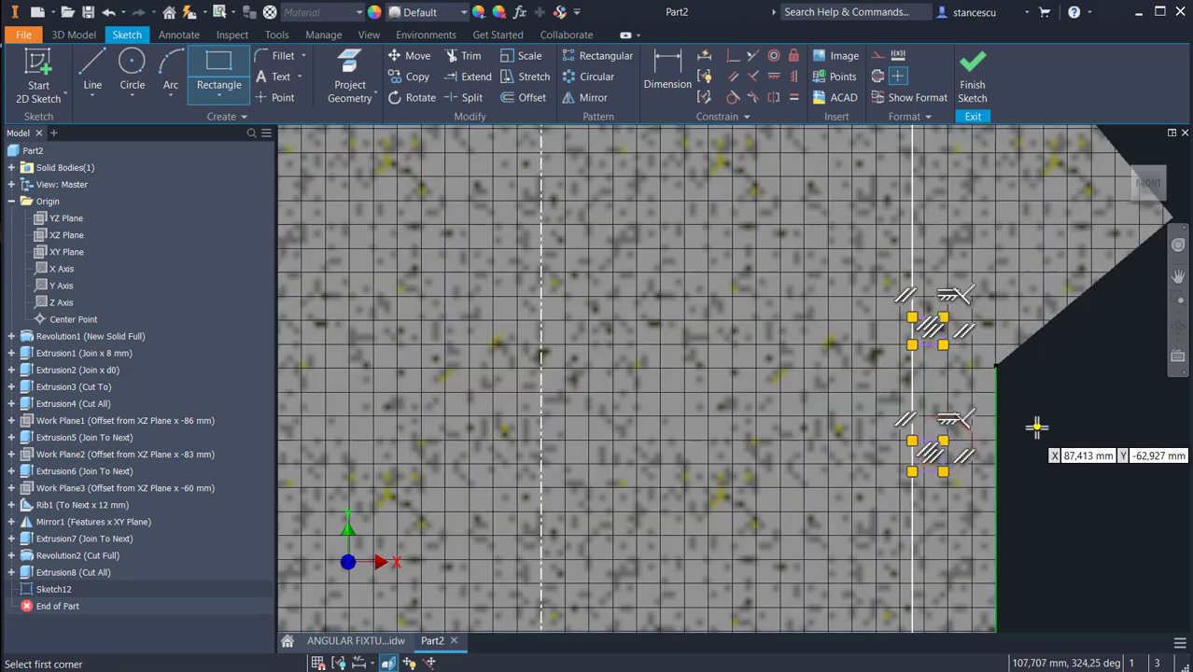
{"action": "key", "text": "Escape"}
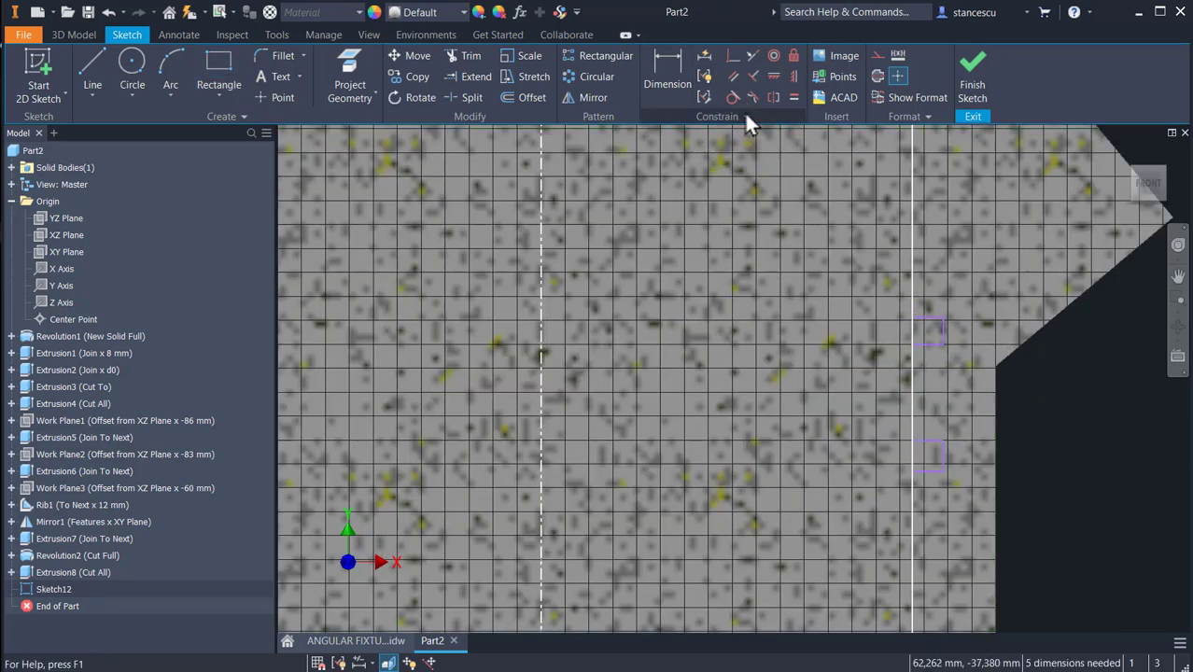
- Make the two small rectangles' sides equal and reject the over-constraining Symmetric constraint
{"action": "left_click", "coordinate": [793, 98]}
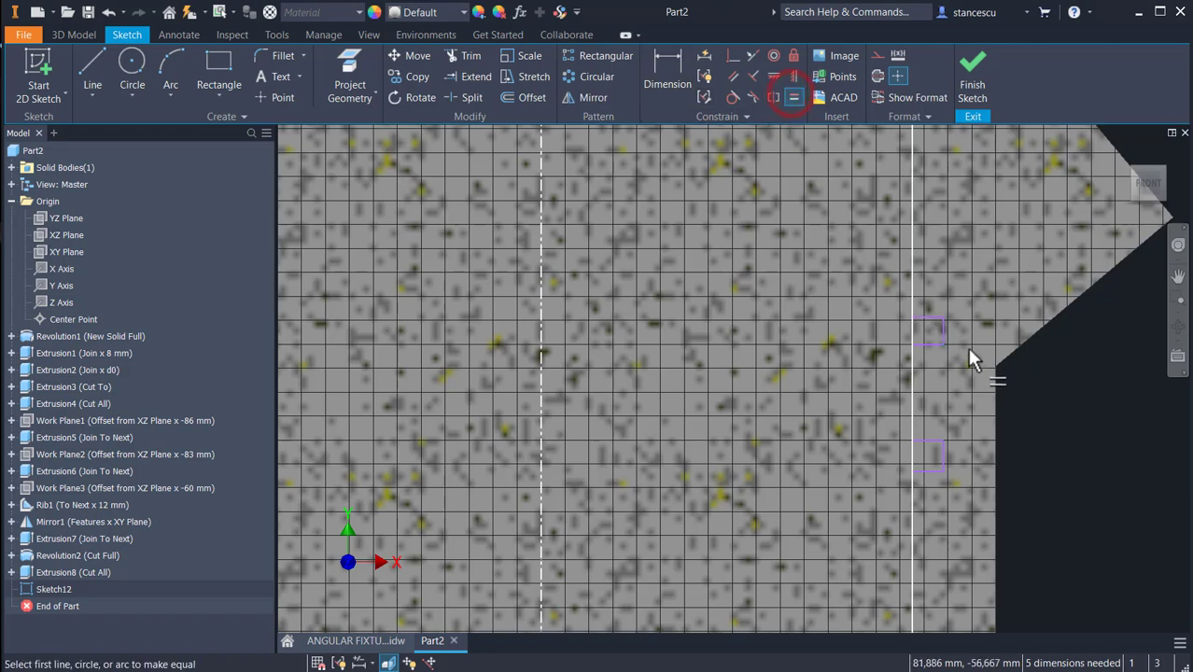
{"action": "left_click", "coordinate": [943, 325]}
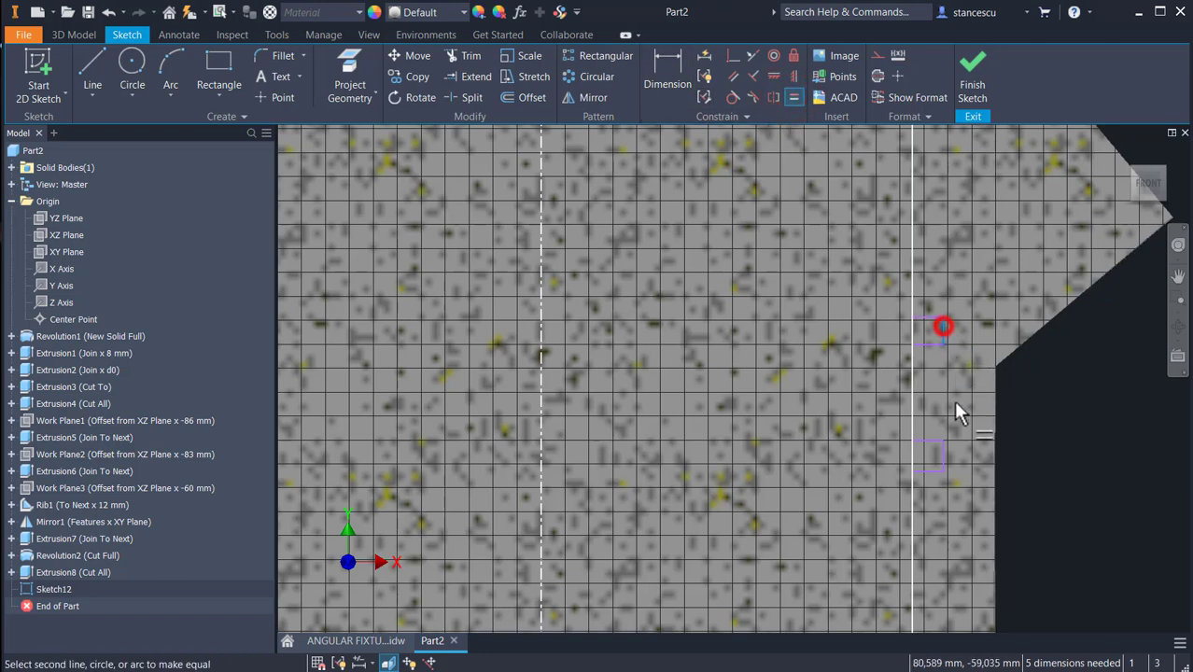
{"action": "left_click", "coordinate": [941, 455]}
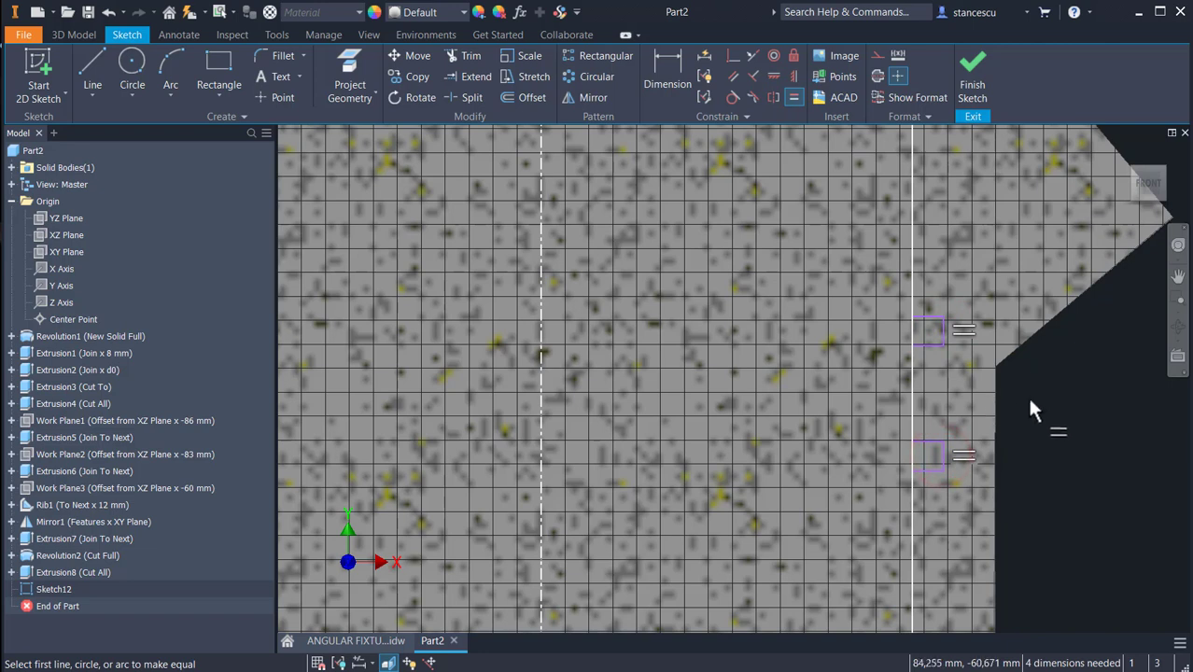
{"action": "left_click", "coordinate": [750, 57]}
{"action": "left_click", "coordinate": [946, 327]}
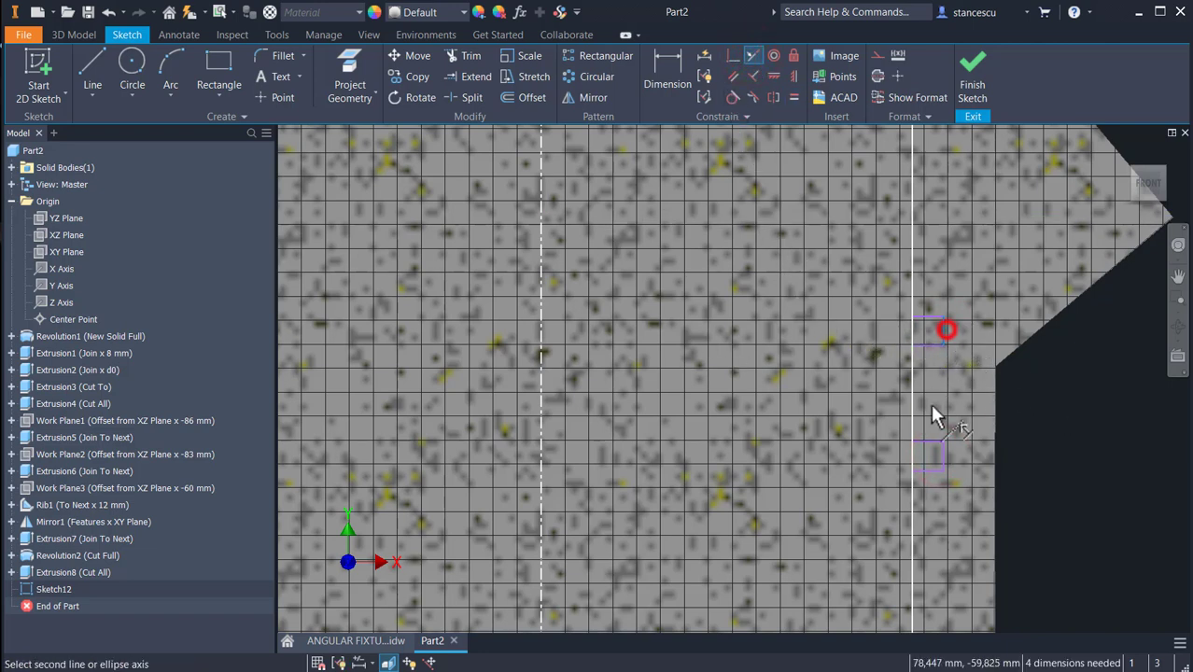
{"action": "left_click", "coordinate": [945, 456]}
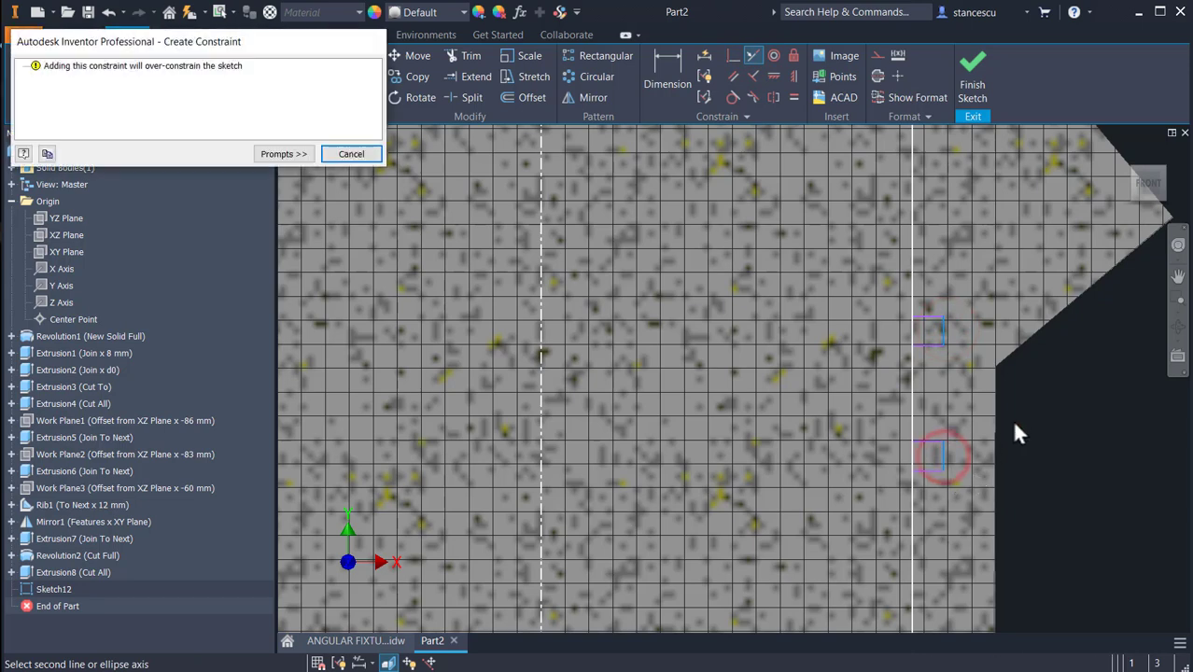
{"action": "left_click", "coordinate": [363, 155]}
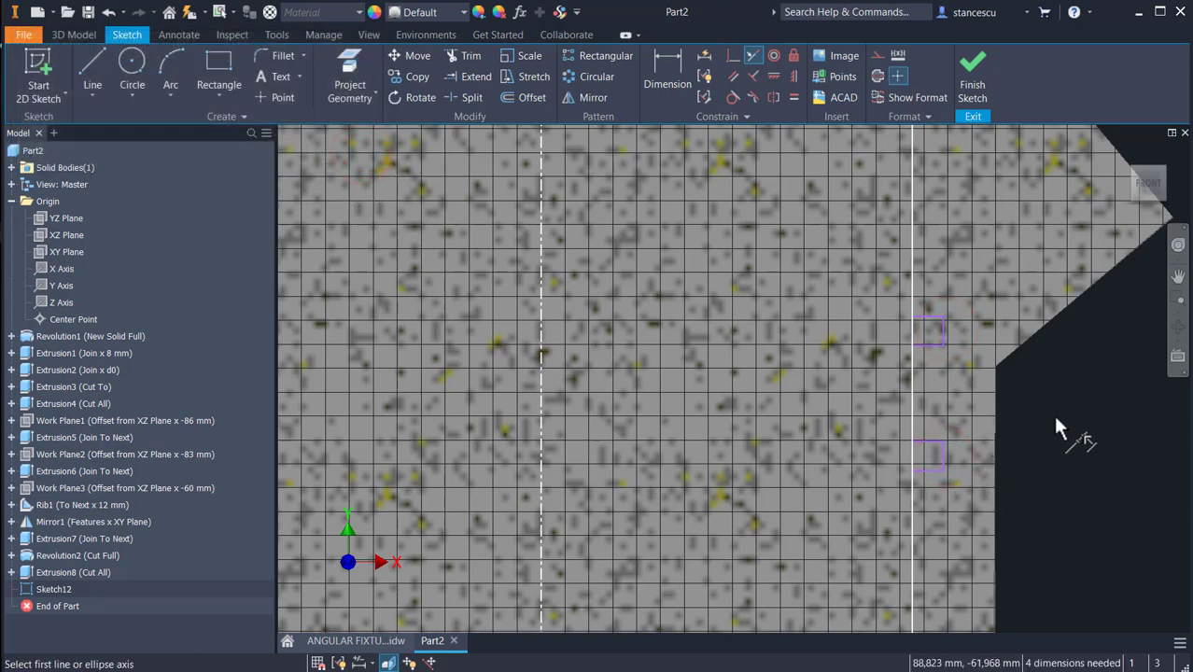
{"action": "key", "text": "Escape"}
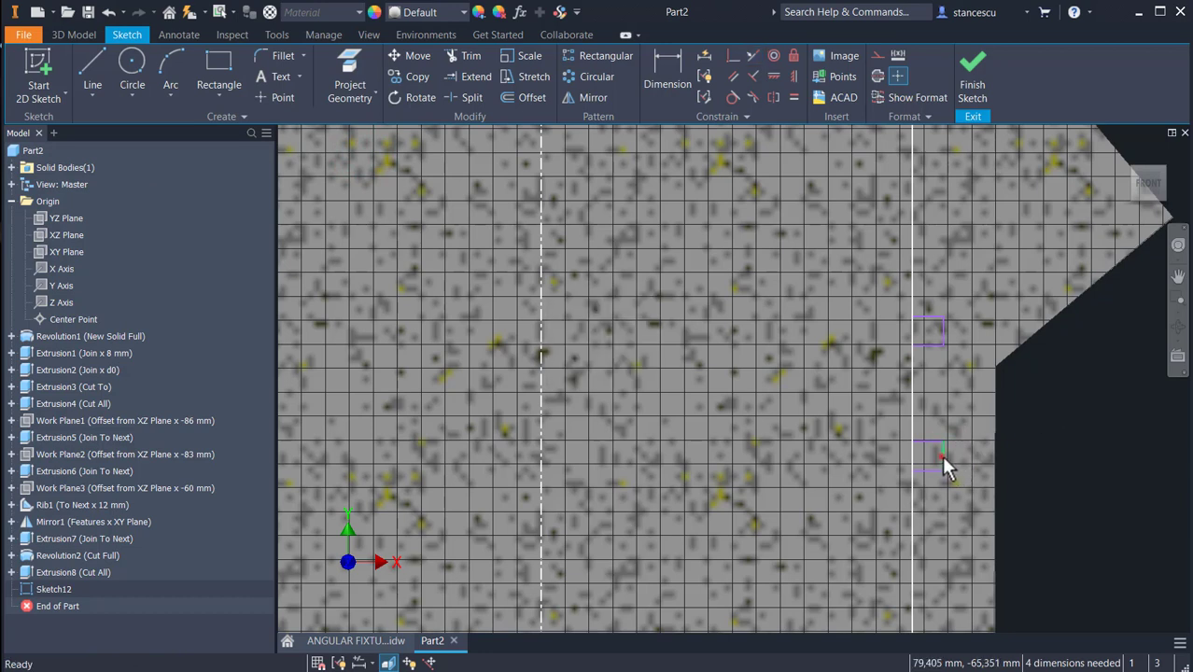
- Drag the small rectangles' right edge to narrow their width
{"action": "mouse_move", "coordinate": [941, 455]}
{"action": "left_mouse_down"}
{"action": "mouse_move", "coordinate": [1073, 462]}
{"action": "mouse_move", "coordinate": [934, 459]}
{"action": "left_mouse_up"}
{"action": "left_click_drag", "start_coordinate": [1083, 461], "coordinate": [933, 457]}
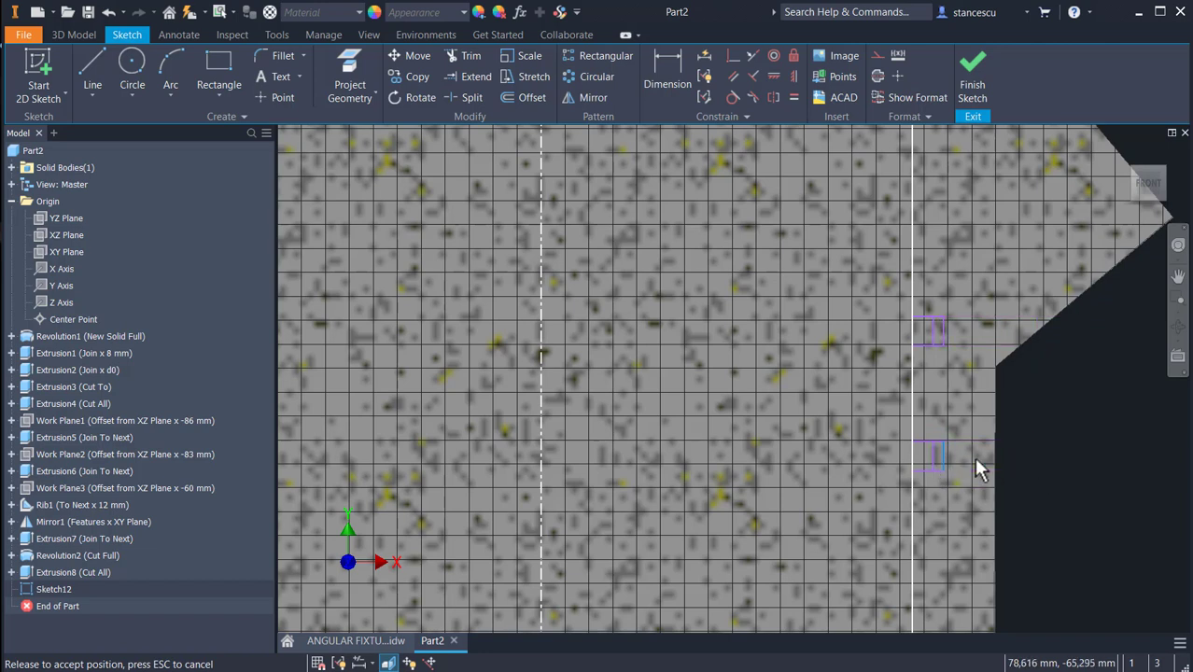
{"action": "left_click", "coordinate": [1053, 422]}
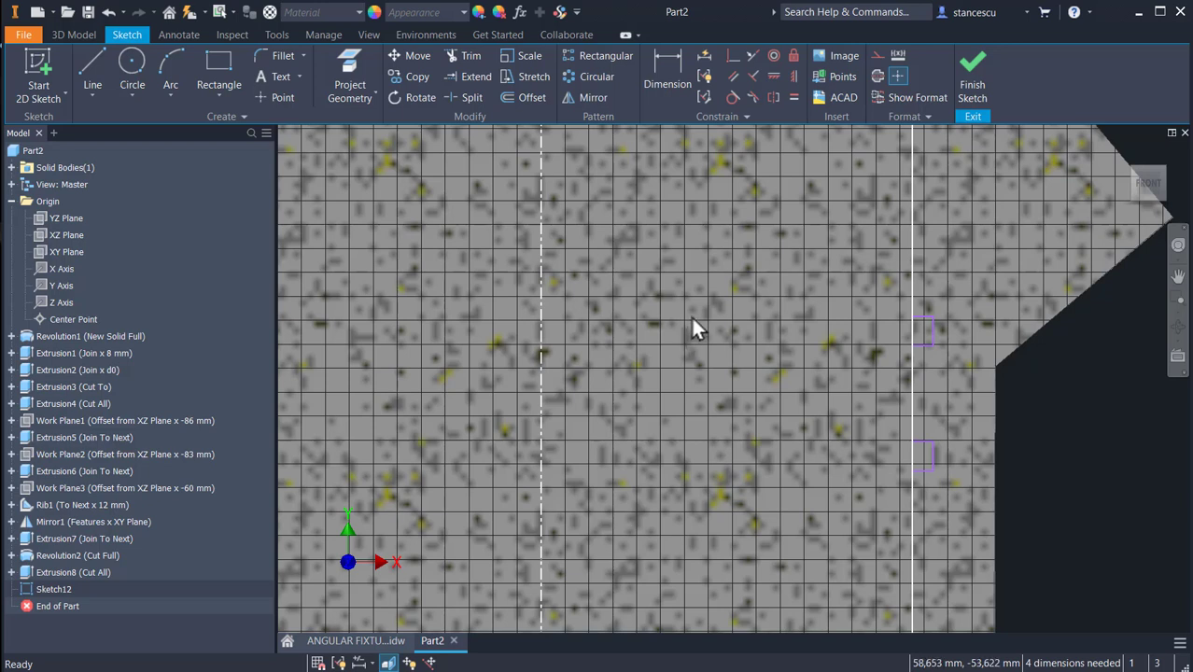
- Split the long vertical line at the upper and lower small rectangles
{"action": "left_click", "coordinate": [456, 97]}
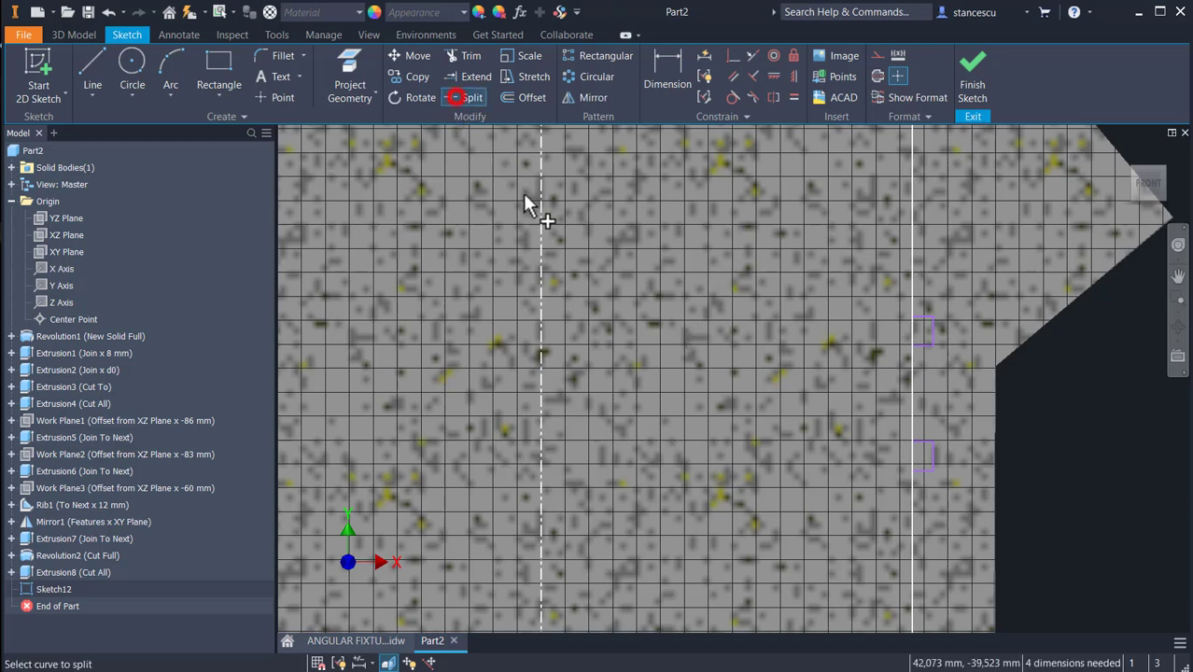
{"action": "left_click", "coordinate": [914, 279]}
{"action": "left_click", "coordinate": [913, 375]}
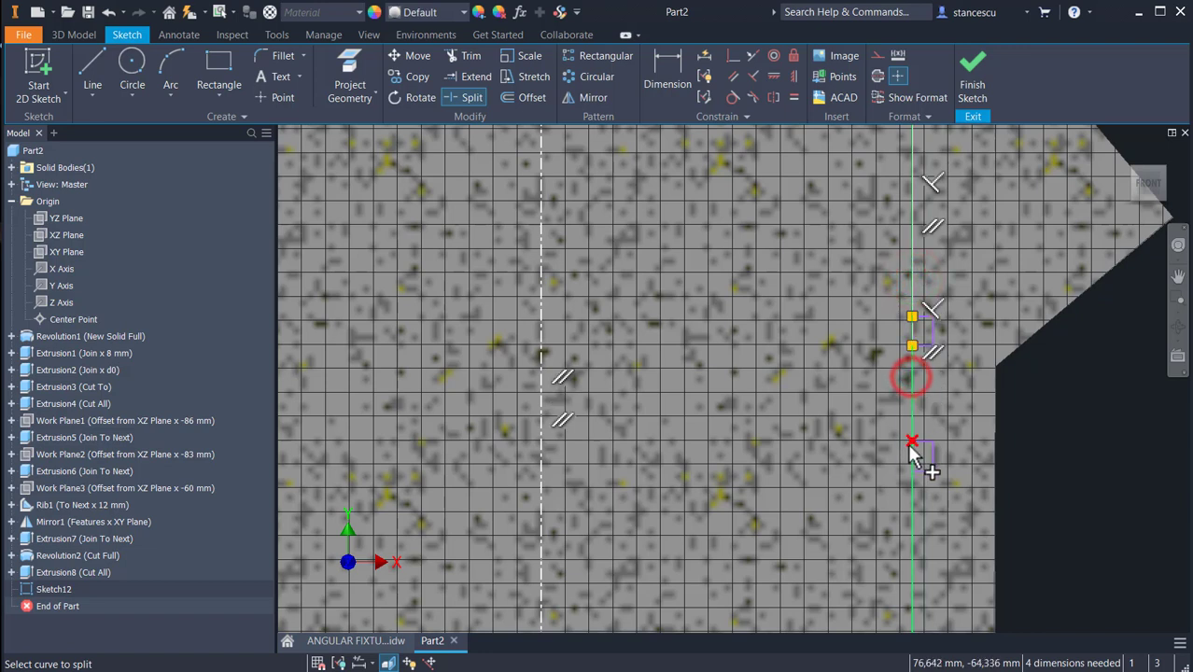
{"action": "left_click", "coordinate": [912, 454]}
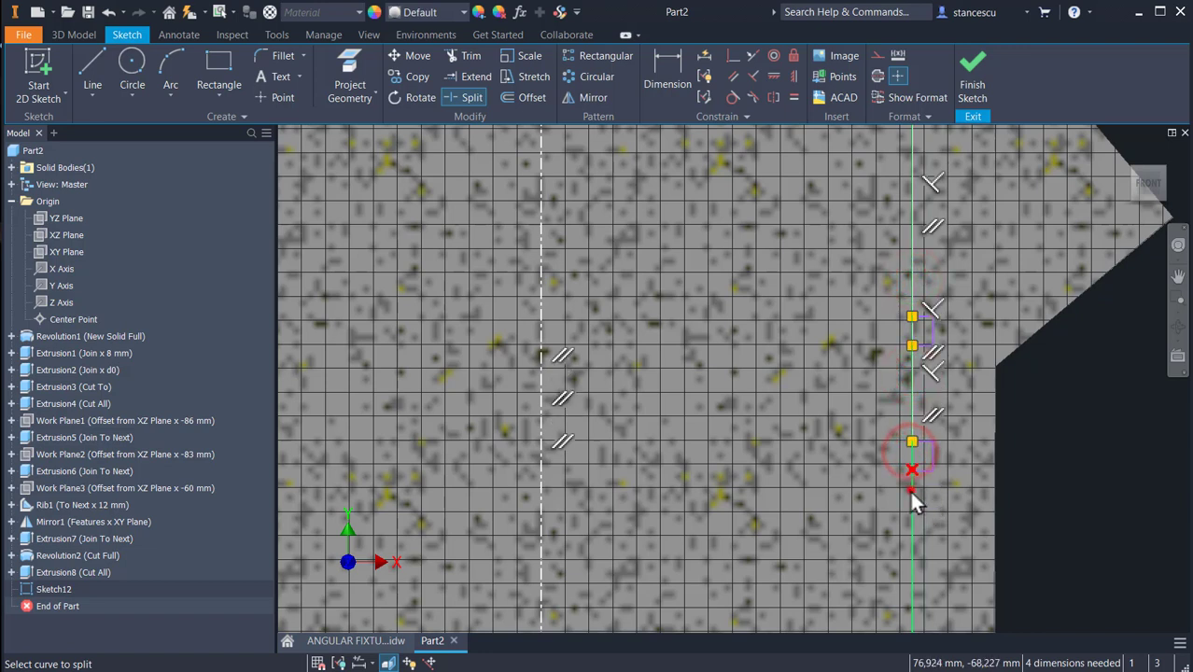
{"action": "left_click", "coordinate": [912, 488]}
{"action": "key", "text": "Escape"}
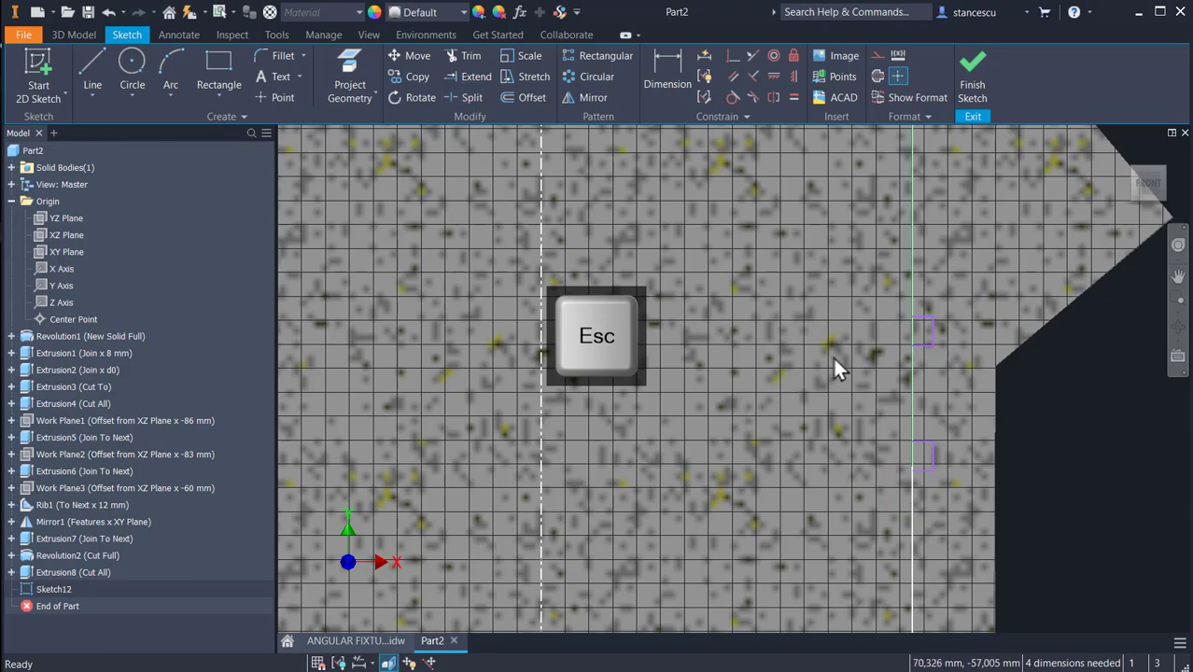
{"action": "scroll", "coordinate": [840, 369], "scroll_direction": "up", "scroll_amount": 3}
- Convert the upper and lower short split segments into construction geometry
{"action": "left_click", "coordinate": [957, 306]}
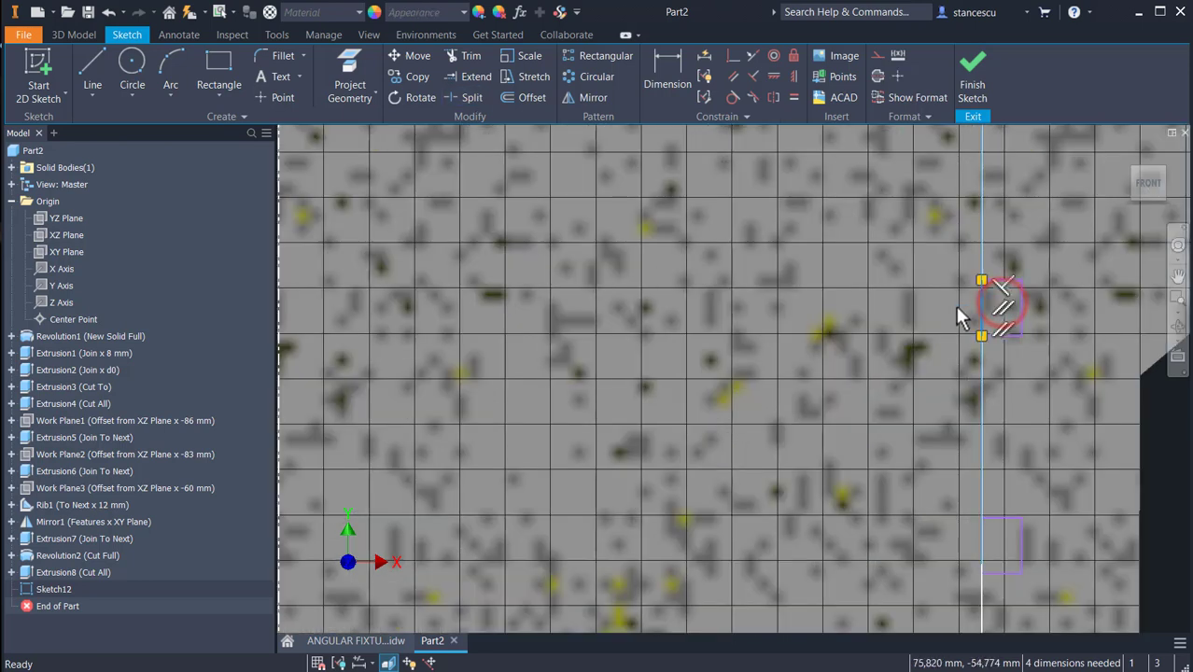
{"action": "left_click", "coordinate": [877, 56]}
{"action": "middle_click_drag", "start_coordinate": [882, 341], "coordinate": [838, 238]}
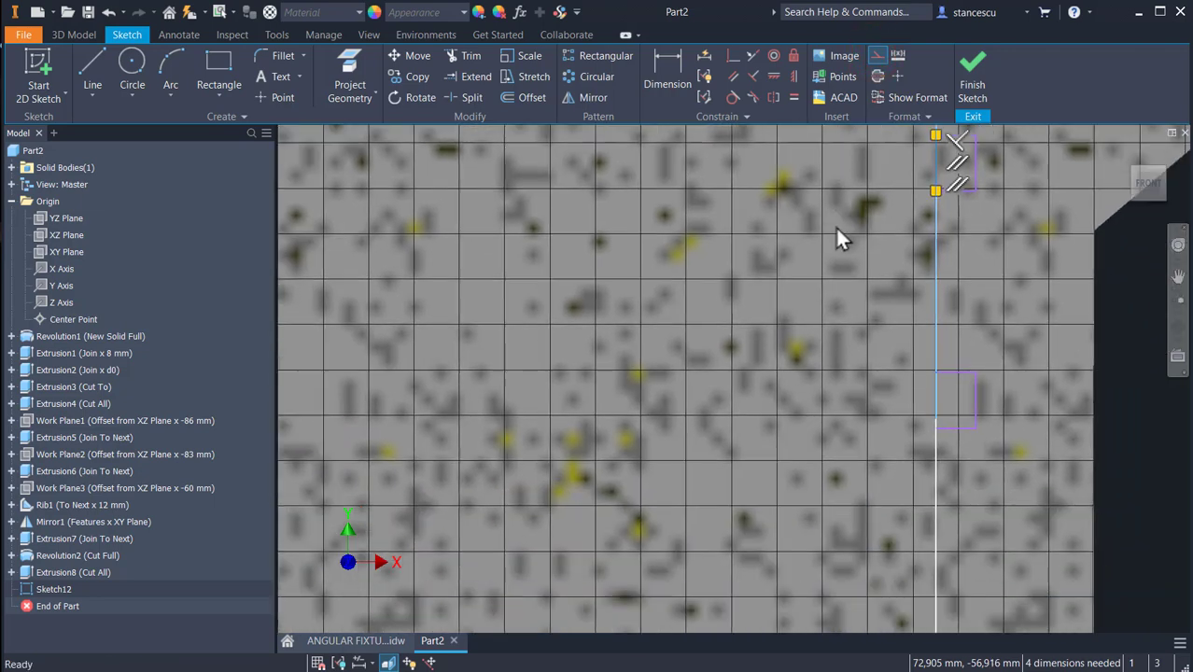
{"action": "left_click", "coordinate": [945, 396]}
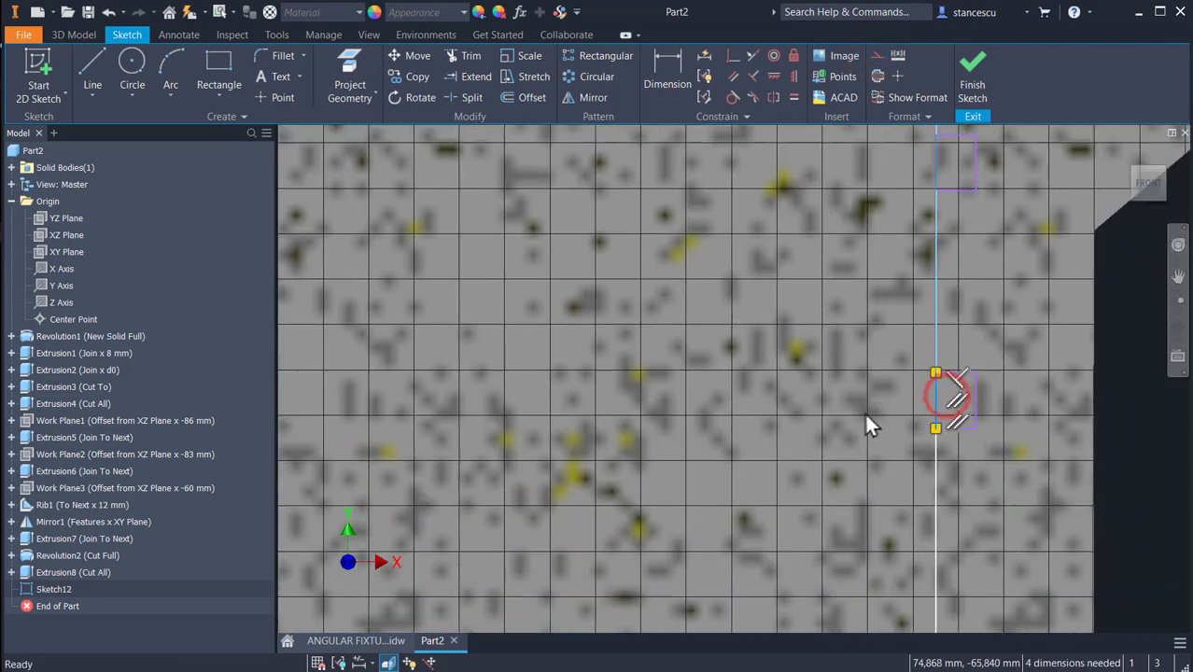
{"action": "left_click", "coordinate": [877, 56]}
{"action": "left_click", "coordinate": [1133, 359]}
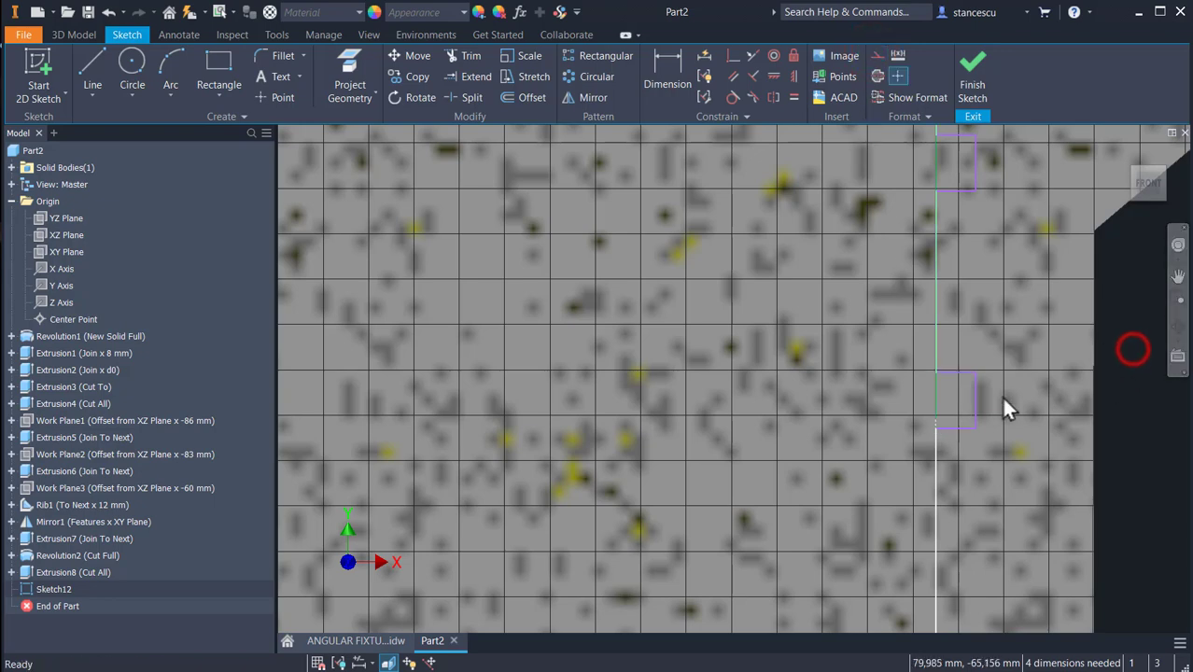
{"action": "scroll", "coordinate": [1005, 390], "scroll_direction": "down", "scroll_amount": 3}
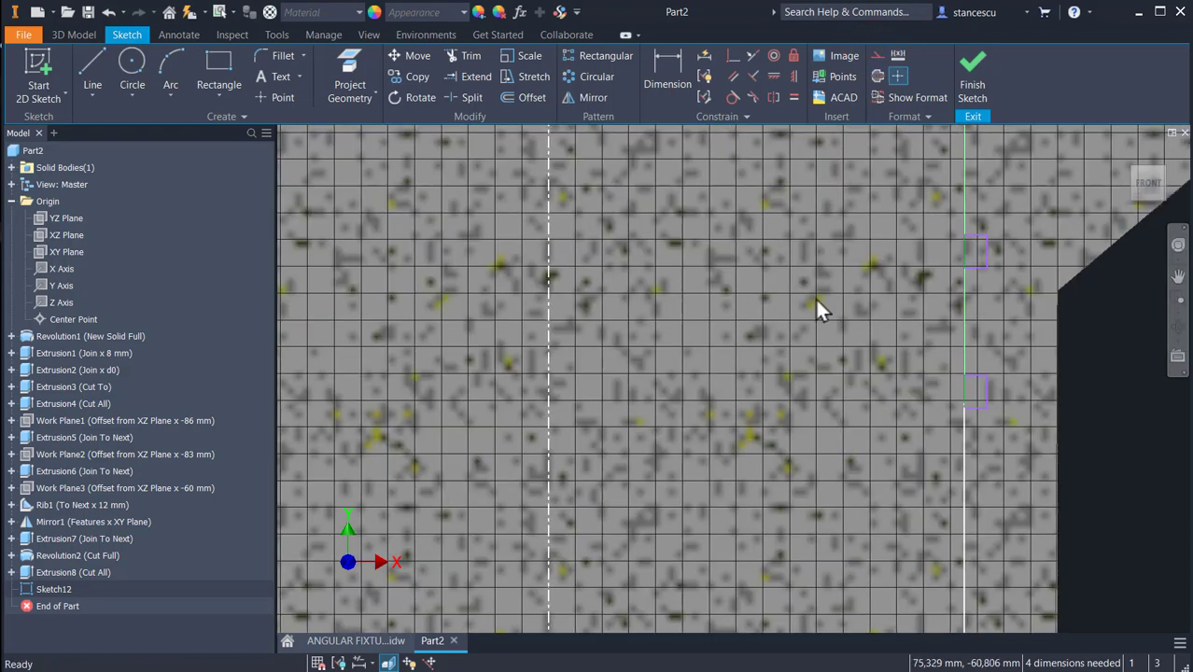
- Dimension the groove width to 2,15 and its offset from the bottom edge to 5
{"action": "left_click", "coordinate": [670, 62]}
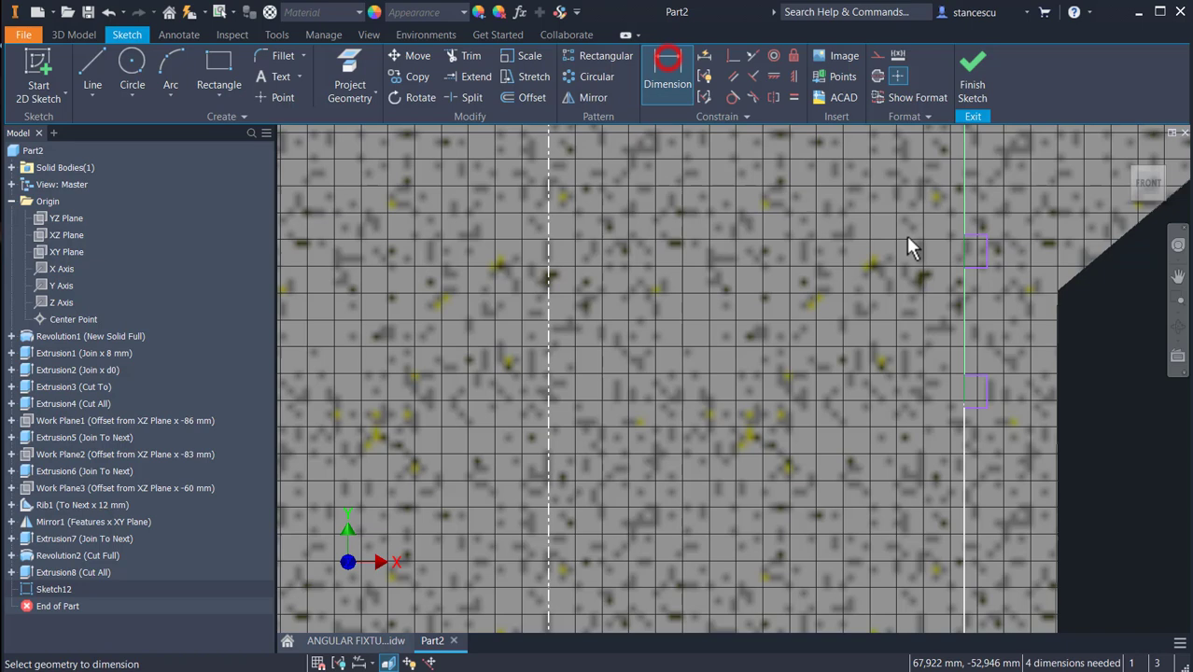
{"action": "left_click", "coordinate": [973, 266]}
{"action": "middle_click_drag", "start_coordinate": [1086, 308], "coordinate": [886, 341]}
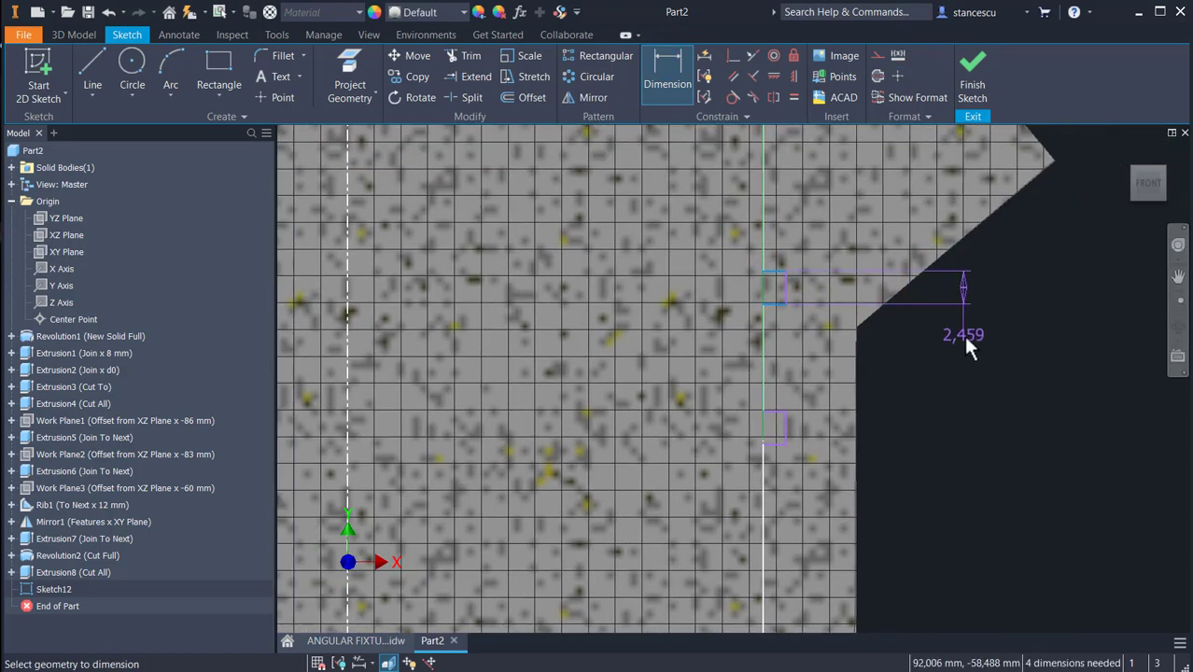
{"action": "left_click", "coordinate": [967, 342]}
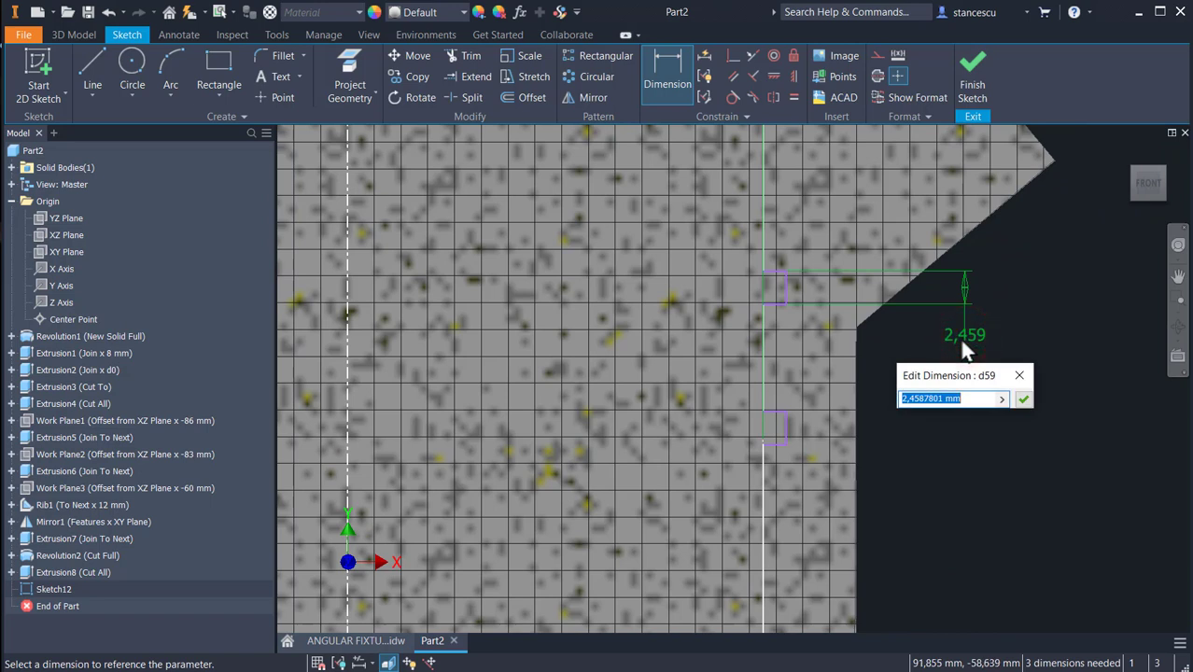
{"action": "type", "text": "2.15"}
{"action": "key", "text": "Return"}
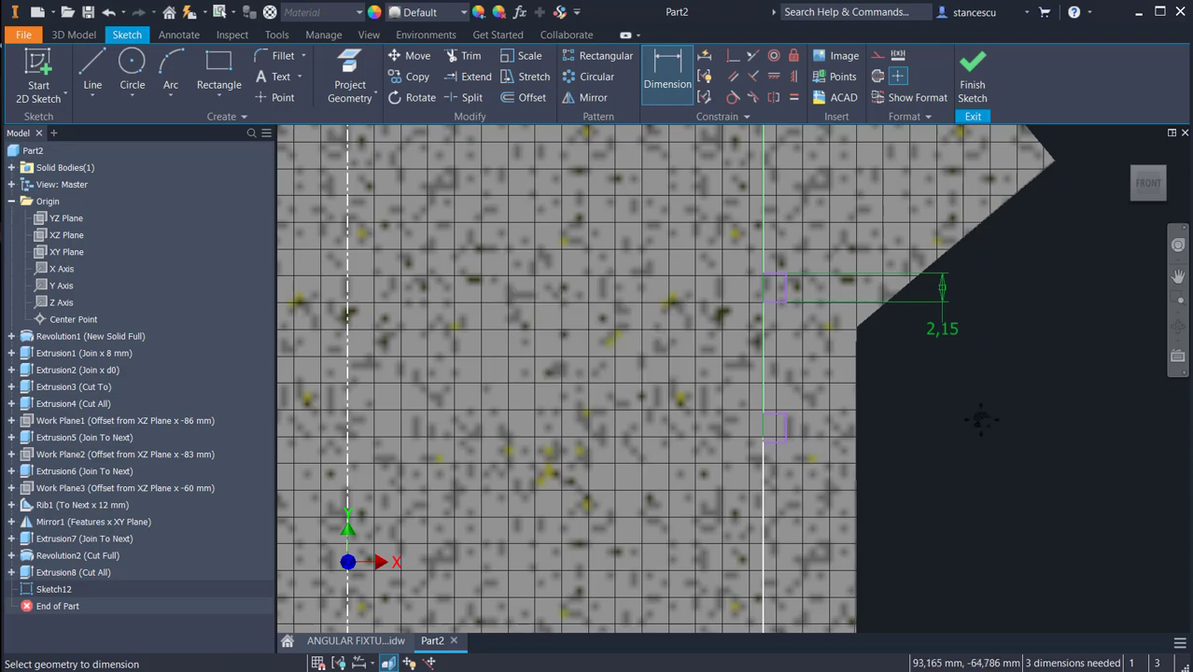
{"action": "middle_click_drag", "start_coordinate": [981, 421], "coordinate": [1005, 251]}
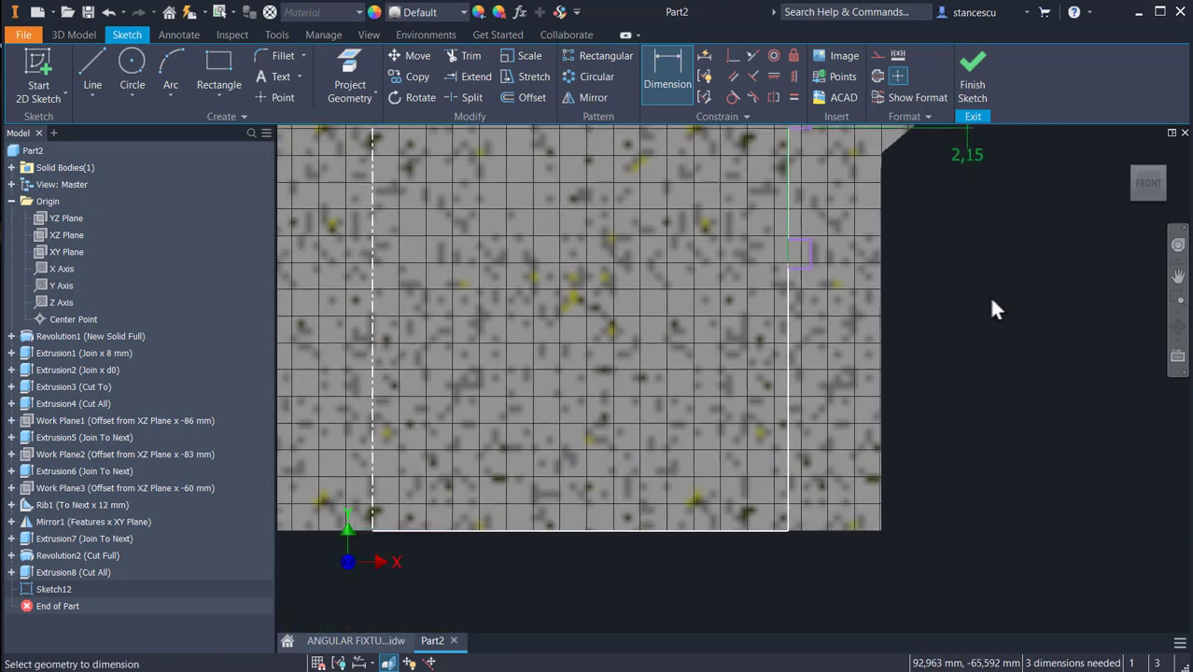
{"action": "left_click", "coordinate": [800, 264]}
{"action": "left_click", "coordinate": [765, 525]}
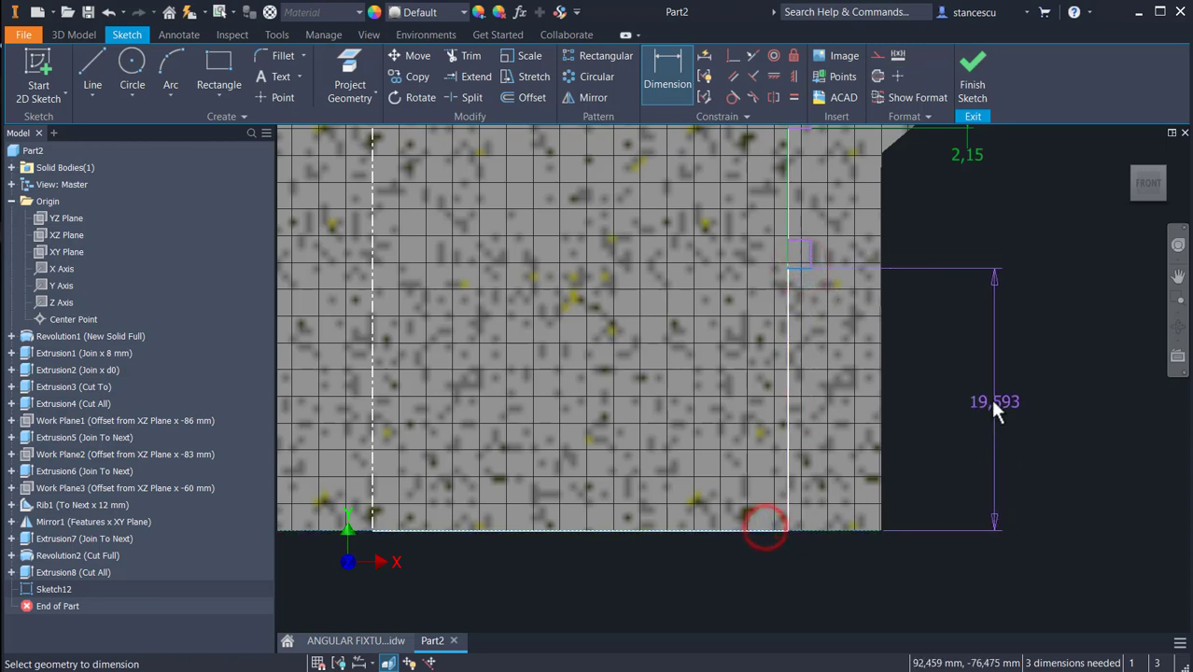
{"action": "left_click", "coordinate": [990, 406]}
{"action": "type", "text": "5"}
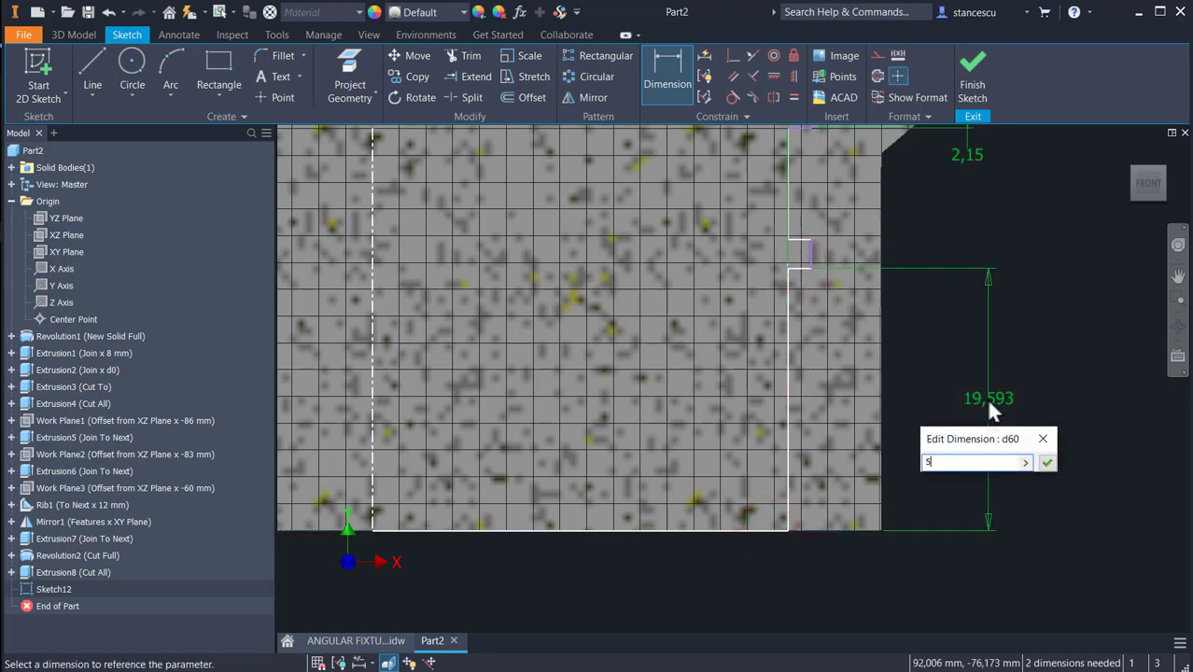
{"action": "key", "text": "Return"}
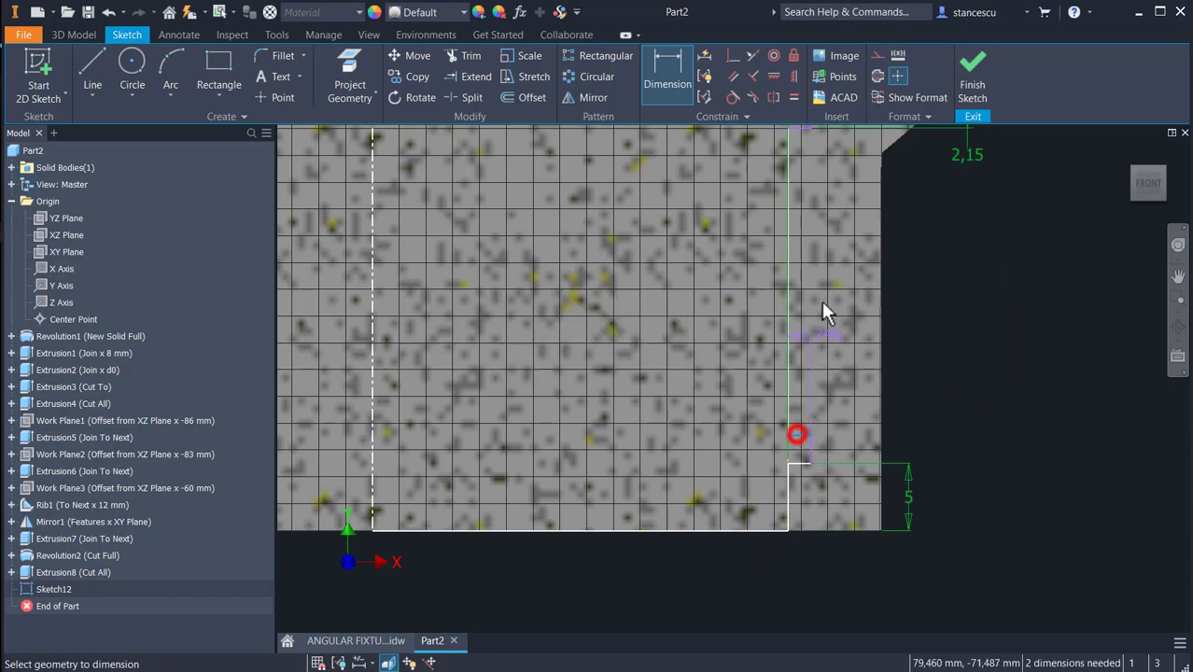
- Add the 18 groove spacing and Ø65 diameter, then finish the sketch
{"action": "middle_click_drag", "start_coordinate": [811, 281], "coordinate": [807, 396]}
{"action": "left_click", "coordinate": [801, 244]}
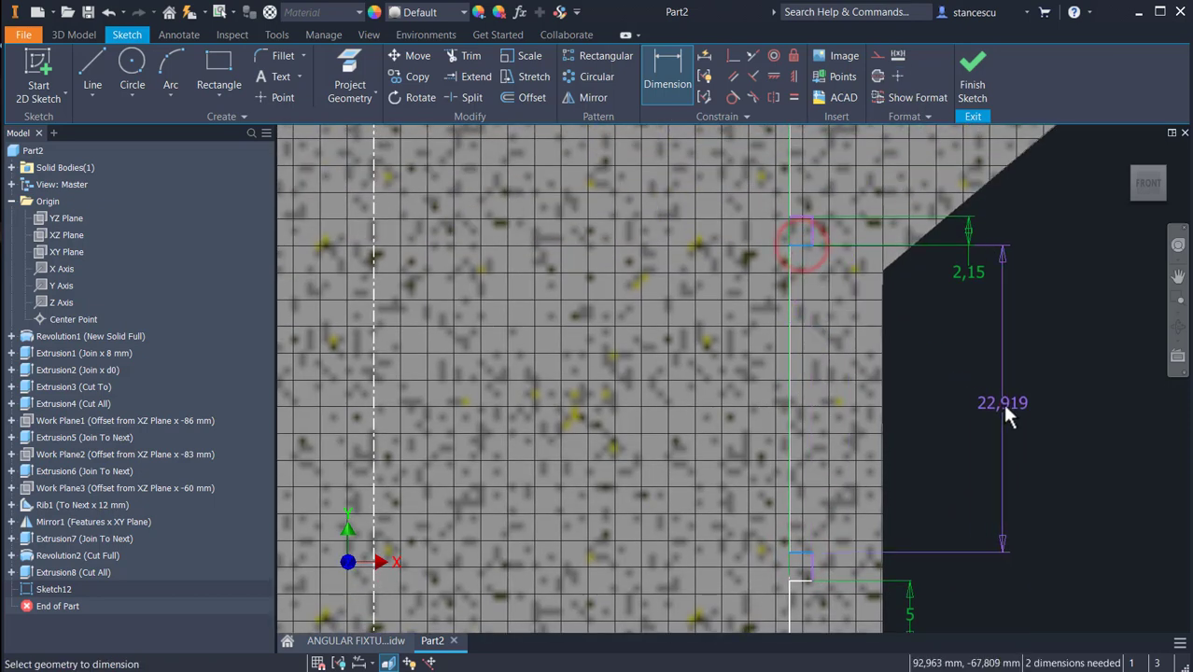
{"action": "left_click", "coordinate": [1001, 405]}
{"action": "type", "text": "18"}
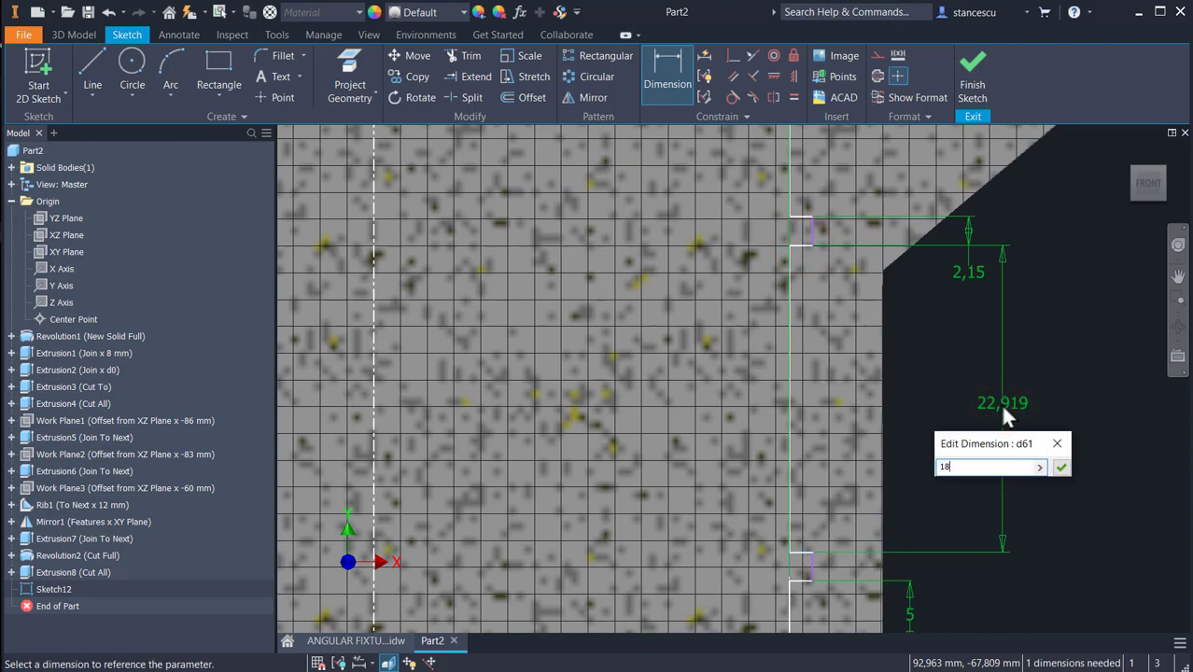
{"action": "key", "text": "Return"}
{"action": "middle_click_drag", "start_coordinate": [1044, 411], "coordinate": [1111, 326]}
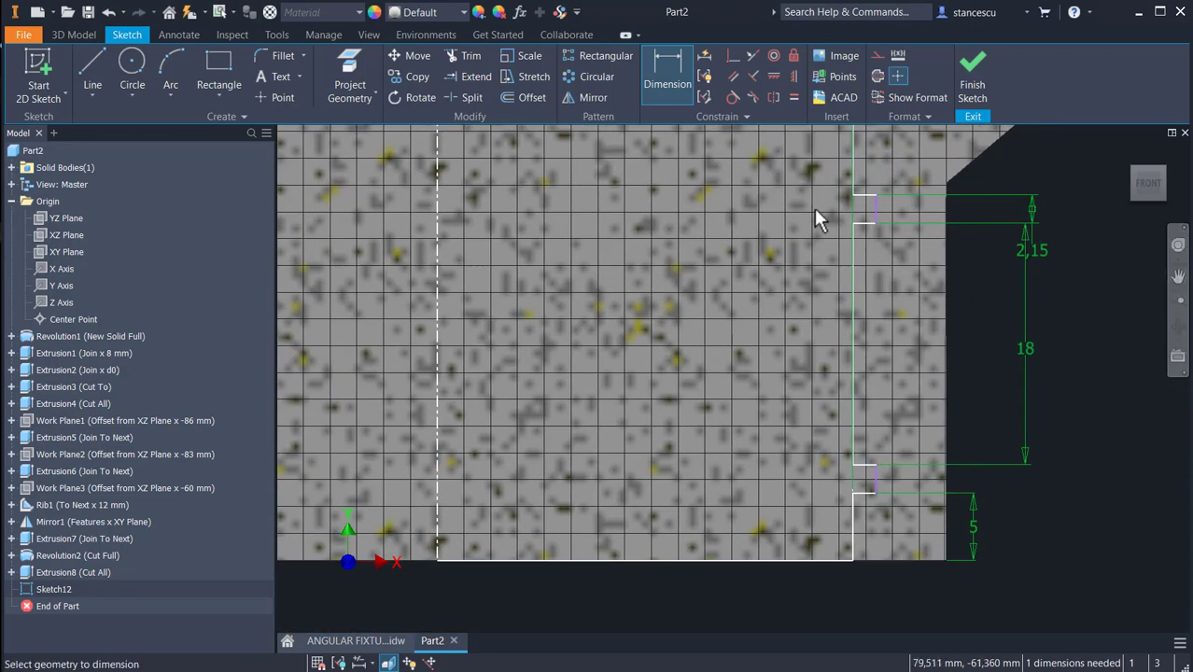
{"action": "left_click", "coordinate": [875, 475]}
{"action": "left_click", "coordinate": [437, 480]}
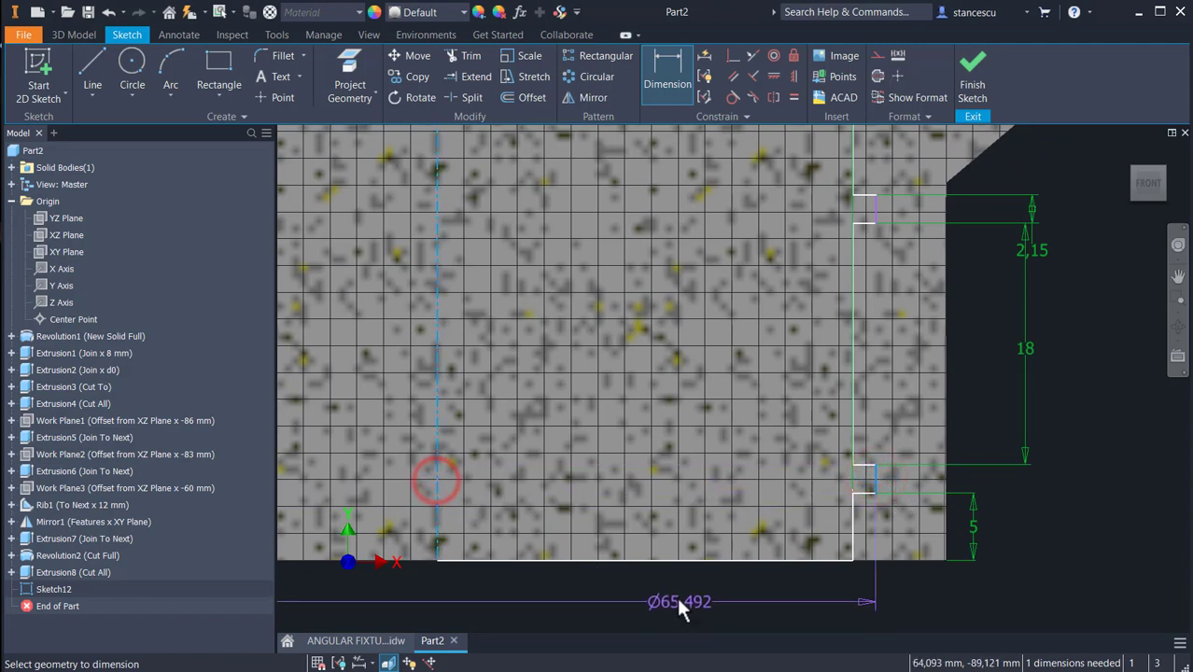
{"action": "left_click", "coordinate": [675, 596]}
{"action": "type", "text": "65"}
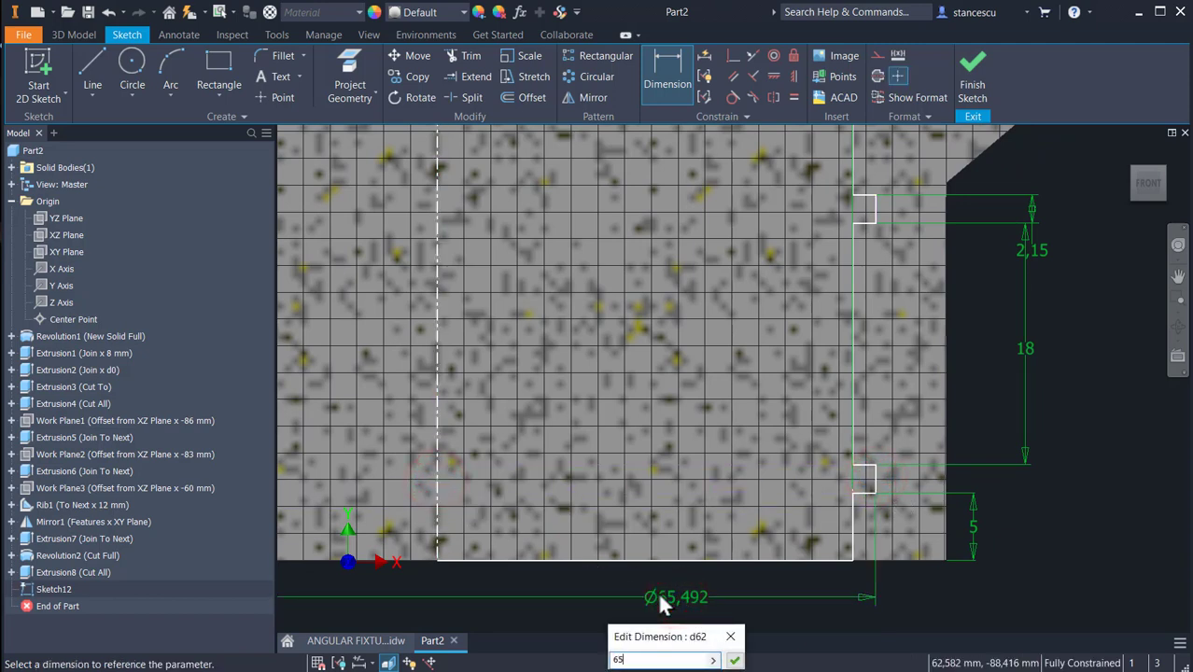
{"action": "key", "text": "Return"}
{"action": "left_click", "coordinate": [972, 77]}
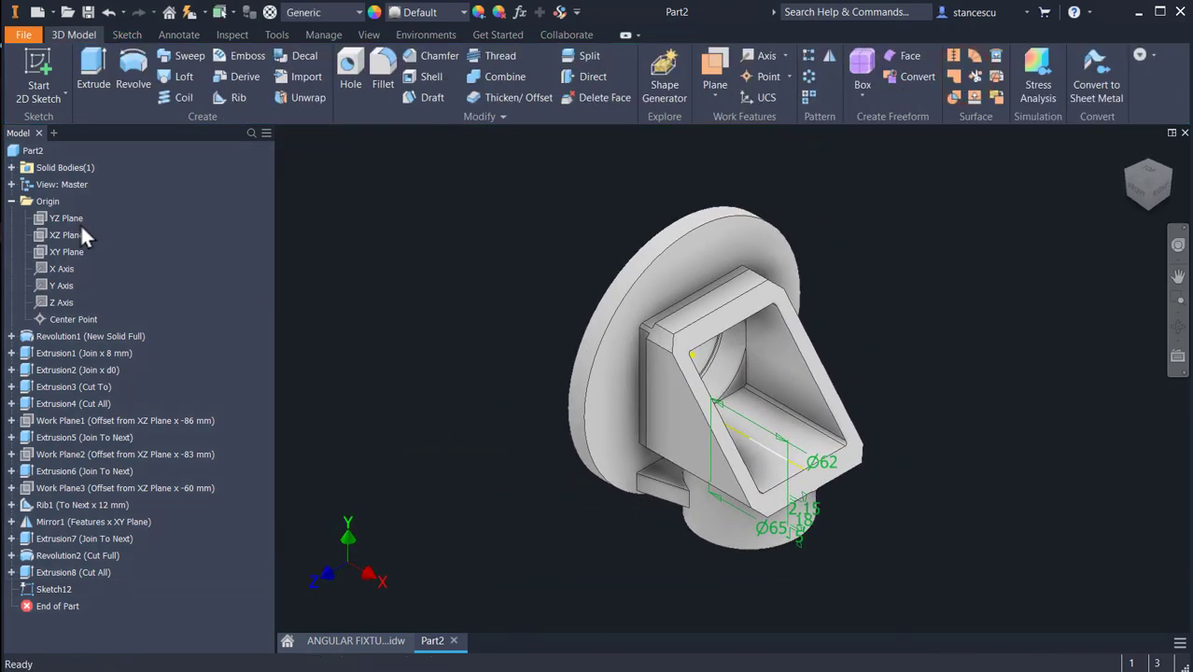
- Revolve Sketch12 as a full cut to form the grooves in the bore
{"action": "left_click", "coordinate": [126, 74]}
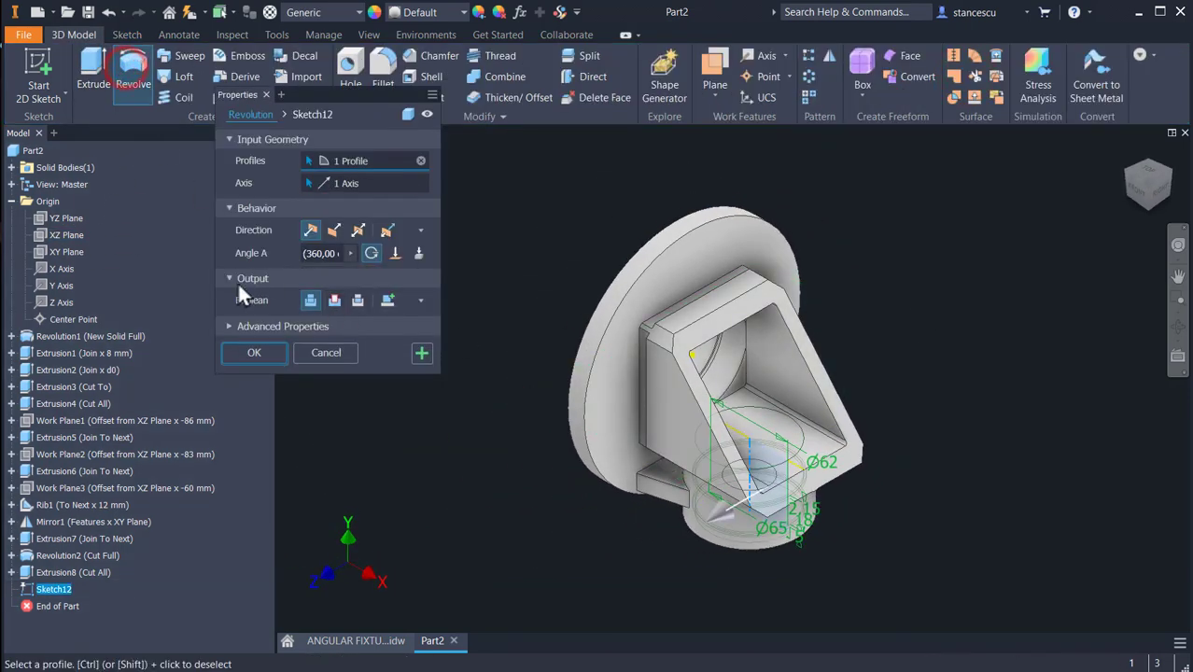
{"action": "left_click", "coordinate": [334, 299]}
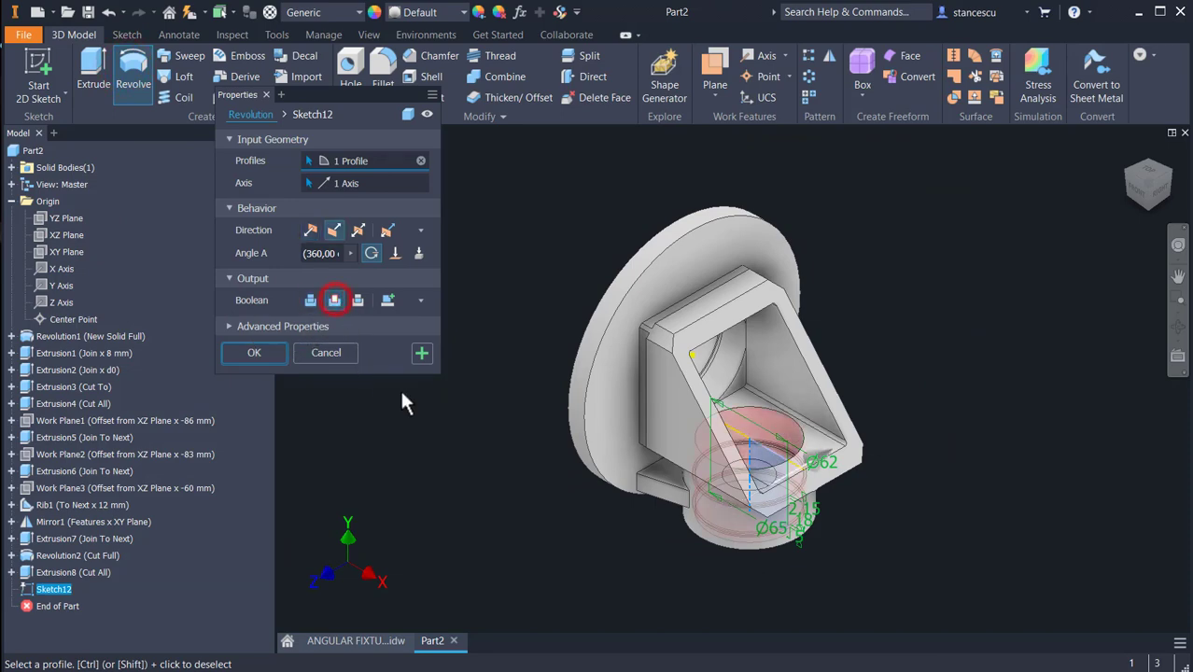
{"action": "left_click", "coordinate": [271, 352]}
- Inspect the cut, return to the home view, and show the ANGULAR FIXTURE.idw drawing
{"action": "mouse_move", "coordinate": [457, 444]}
{"action": "middle_mouse_down", "text": "shift"}
{"action": "mouse_move", "coordinate": [455, 479]}
{"action": "mouse_move", "coordinate": [394, 402]}
{"action": "mouse_move", "coordinate": [422, 431]}
{"action": "mouse_move", "coordinate": [544, 469]}
{"action": "mouse_move", "coordinate": [579, 464]}
{"action": "mouse_move", "coordinate": [493, 432]}
{"action": "mouse_move", "coordinate": [468, 437]}
{"action": "middle_mouse_up", "text": "shift"}
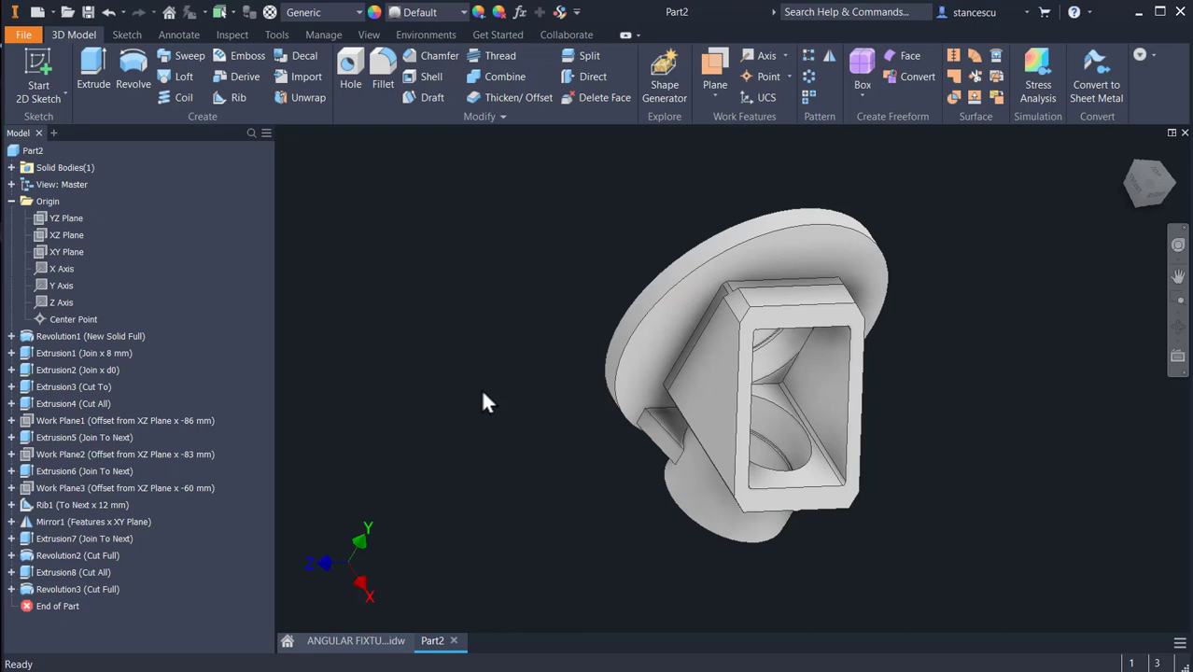
{"action": "key", "text": "F6"}
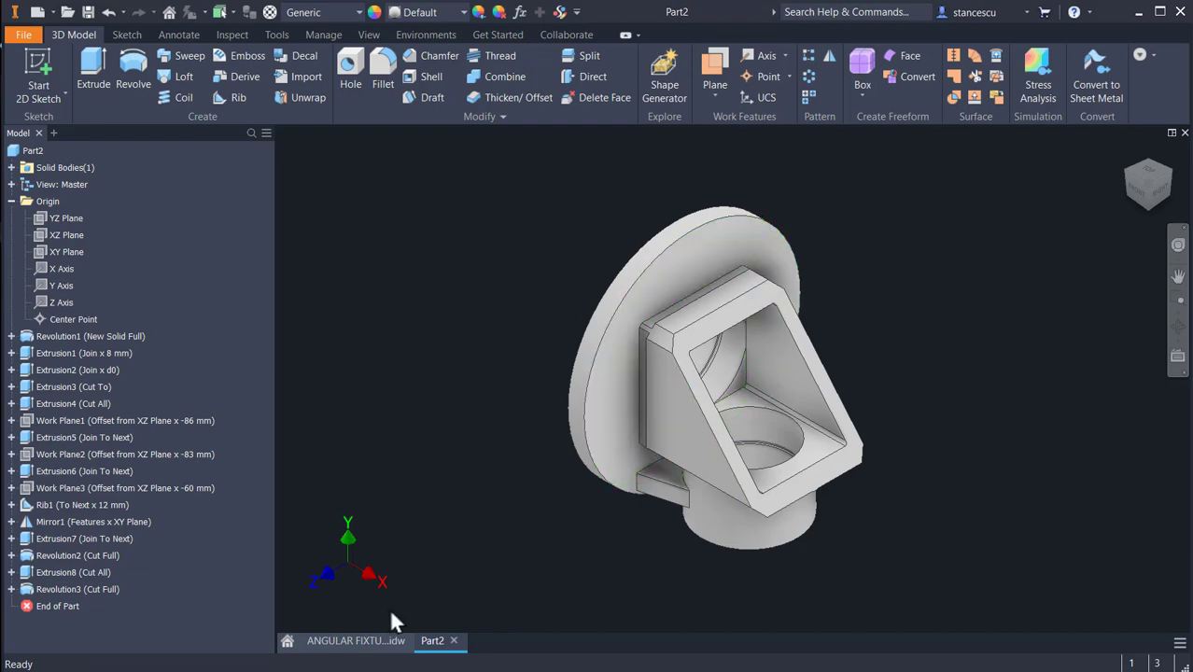
{"action": "left_click", "coordinate": [368, 640]}
{"action": "mouse_move", "coordinate": [854, 411]}
{"action": "middle_mouse_down"}
{"action": "mouse_move", "coordinate": [828, 587]}
{"action": "mouse_move", "coordinate": [815, 578]}
{"action": "middle_mouse_up"}
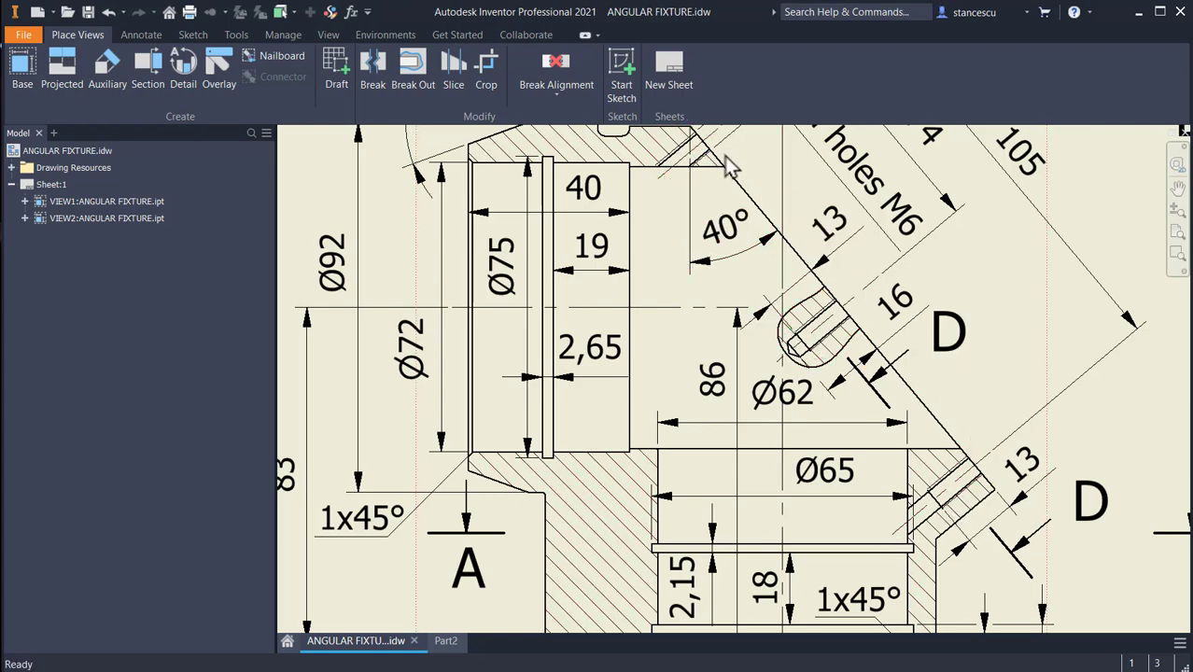
{"action": "middle_click_drag", "start_coordinate": [972, 464], "coordinate": [1022, 286]}
{"action": "scroll", "coordinate": [1022, 286], "scroll_direction": "up", "scroll_amount": 3}
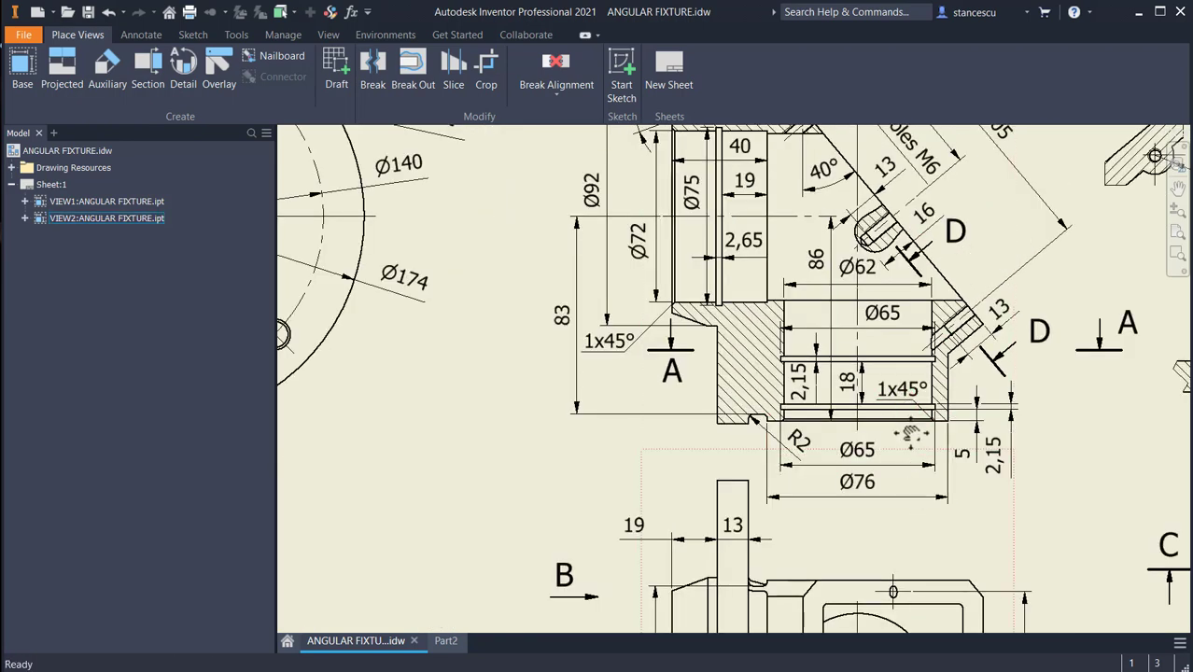
{"action": "middle_click_drag", "start_coordinate": [896, 547], "coordinate": [876, 322]}
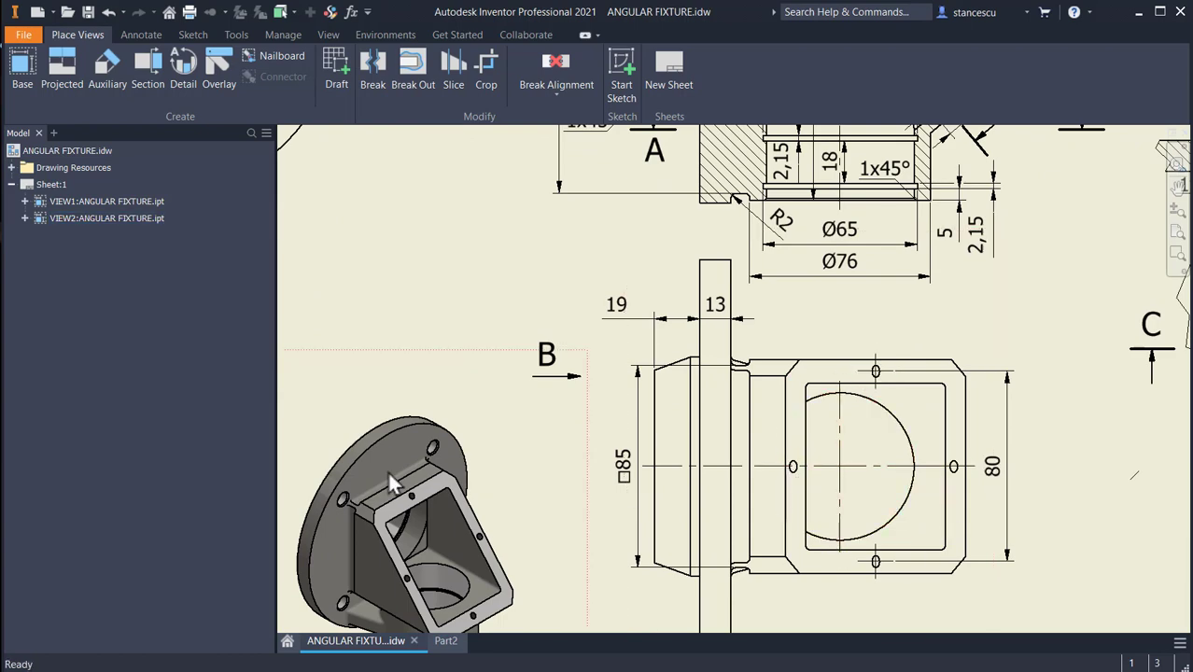
{"action": "middle_click_drag", "start_coordinate": [458, 575], "coordinate": [525, 413]}
{"action": "scroll", "coordinate": [504, 415], "scroll_direction": "down", "scroll_amount": 3}
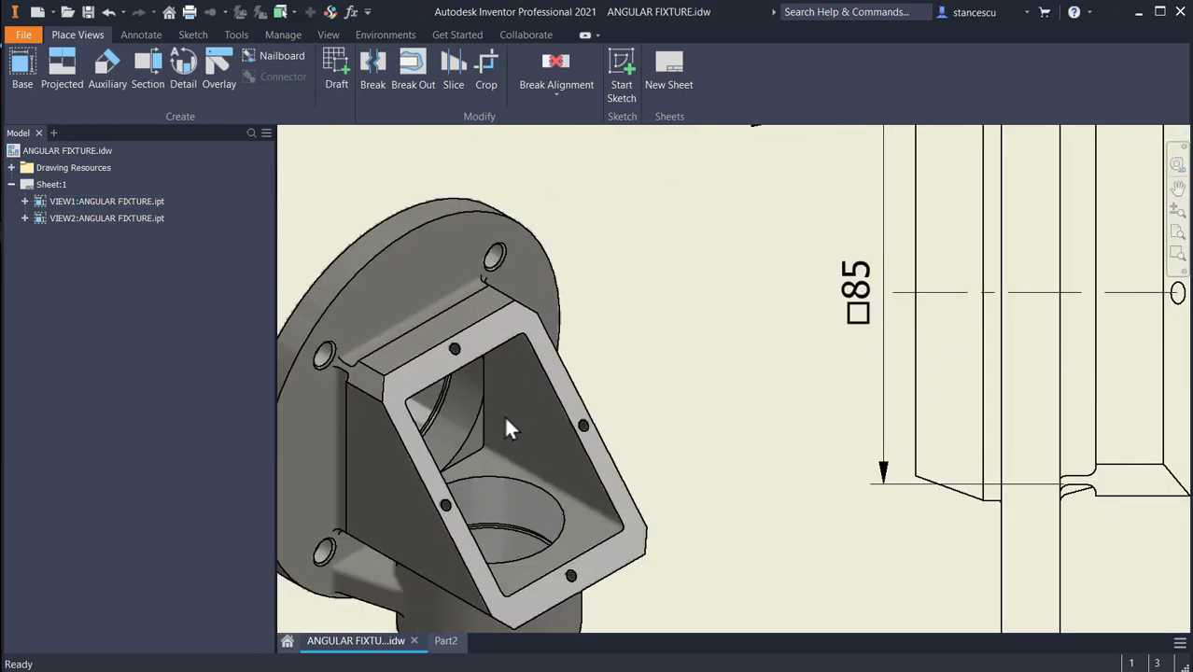
{"action": "scroll", "coordinate": [523, 425], "scroll_direction": "down", "scroll_amount": 1}
{"action": "scroll", "coordinate": [766, 491], "scroll_direction": "down", "scroll_amount": 3}
{"action": "mouse_move", "coordinate": [1144, 258]}
{"action": "middle_mouse_down"}
{"action": "mouse_move", "coordinate": [845, 284]}
{"action": "mouse_move", "coordinate": [857, 325]}
{"action": "mouse_move", "coordinate": [1028, 488]}
{"action": "mouse_move", "coordinate": [1009, 429]}
{"action": "middle_mouse_up"}
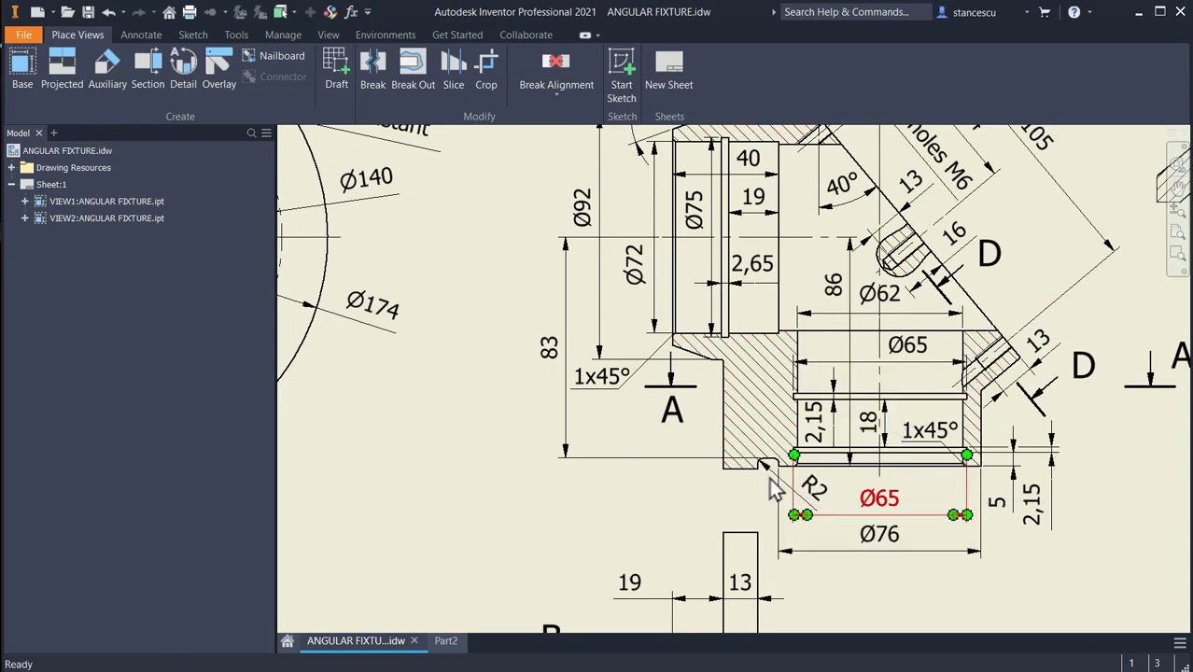
{"action": "mouse_move", "coordinate": [913, 373]}
{"action": "middle_mouse_down"}
{"action": "mouse_move", "coordinate": [940, 440]}
{"action": "mouse_move", "coordinate": [933, 477]}
{"action": "middle_mouse_up"}
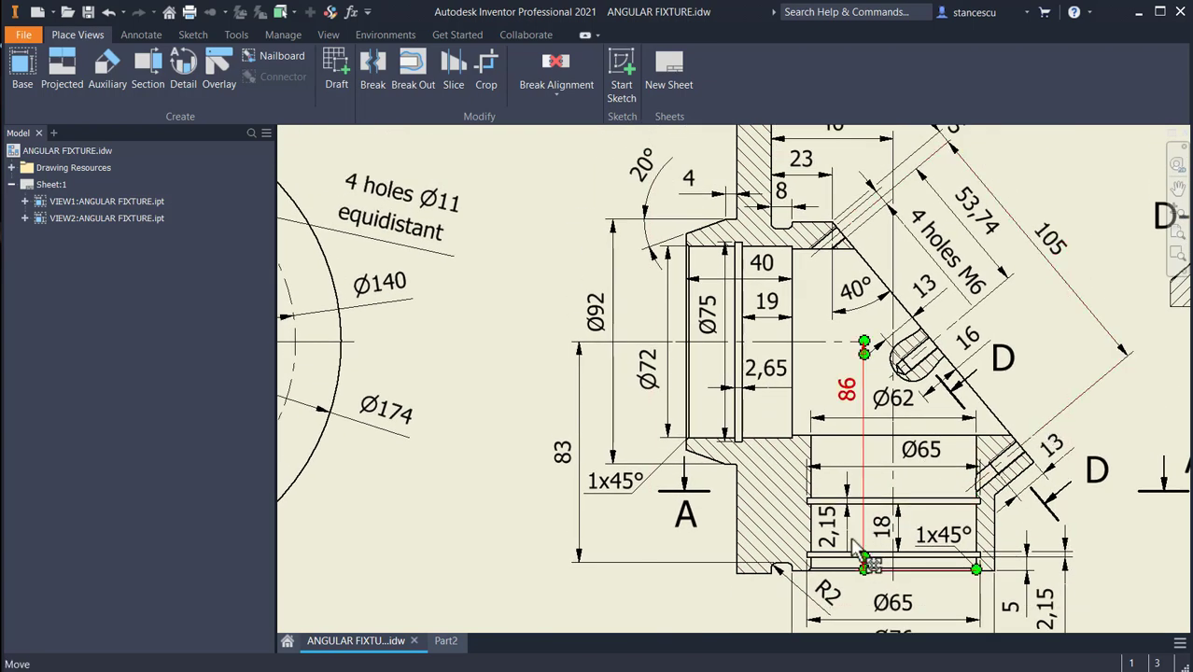
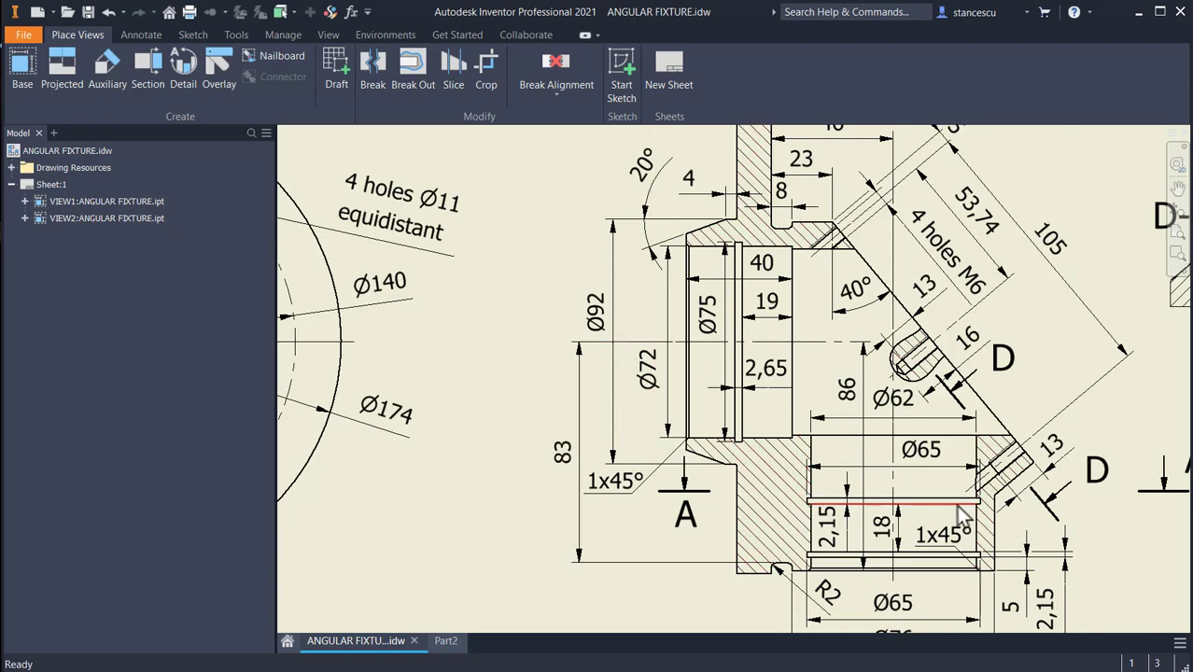
- Inspect the section view's 86 and 2,15 groove dimensions in the ANGULAR FIXTURE drawing
{"action": "scroll", "coordinate": [948, 485], "scroll_direction": "down", "scroll_amount": 1}
{"action": "scroll", "coordinate": [905, 366], "scroll_direction": "up", "scroll_amount": 4}
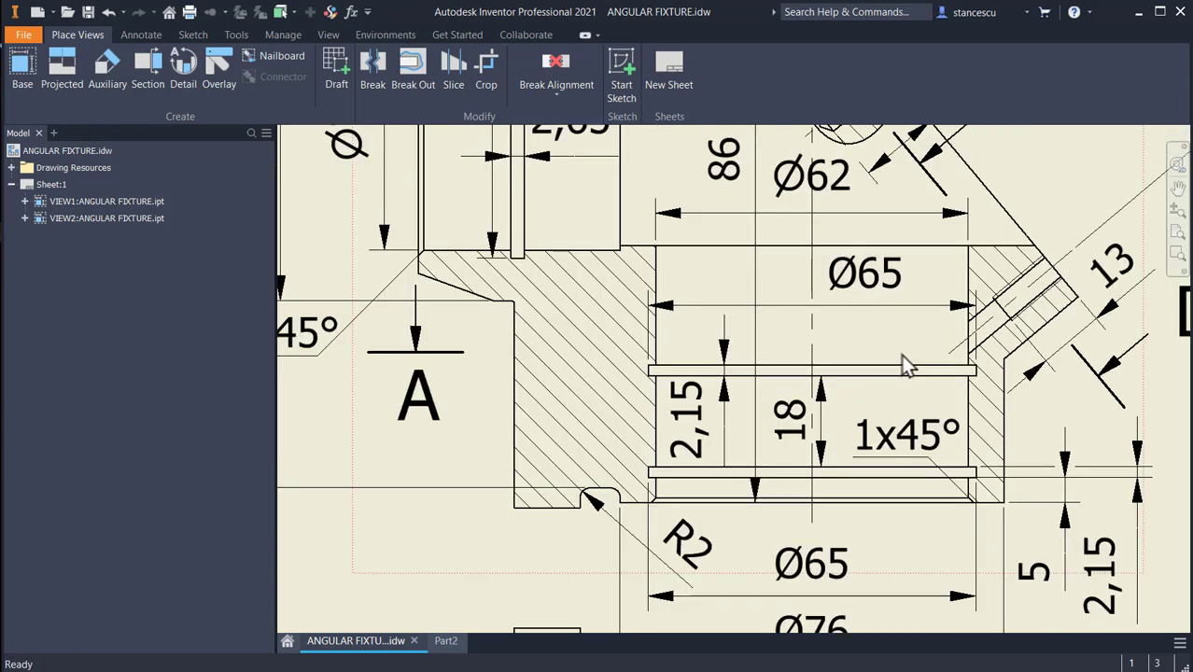
{"action": "middle_click_drag", "start_coordinate": [906, 366], "coordinate": [886, 366]}
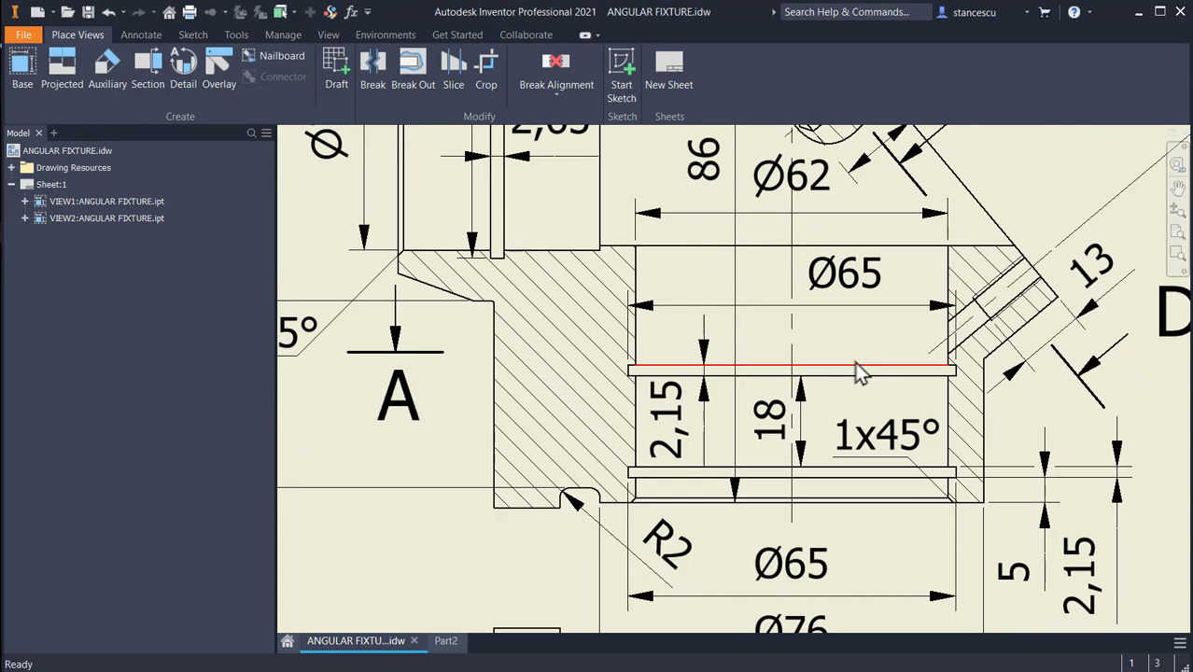
{"action": "scroll", "coordinate": [778, 448], "scroll_direction": "down", "scroll_amount": 2}
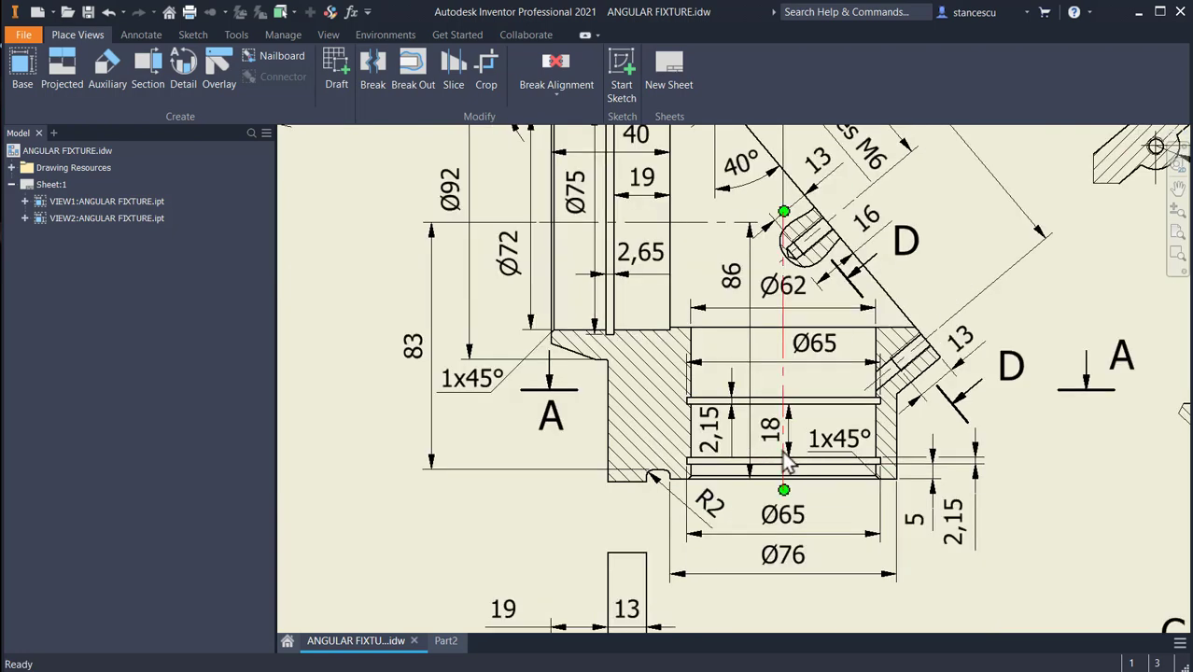
{"action": "middle_click_drag", "start_coordinate": [775, 441], "coordinate": [784, 452]}
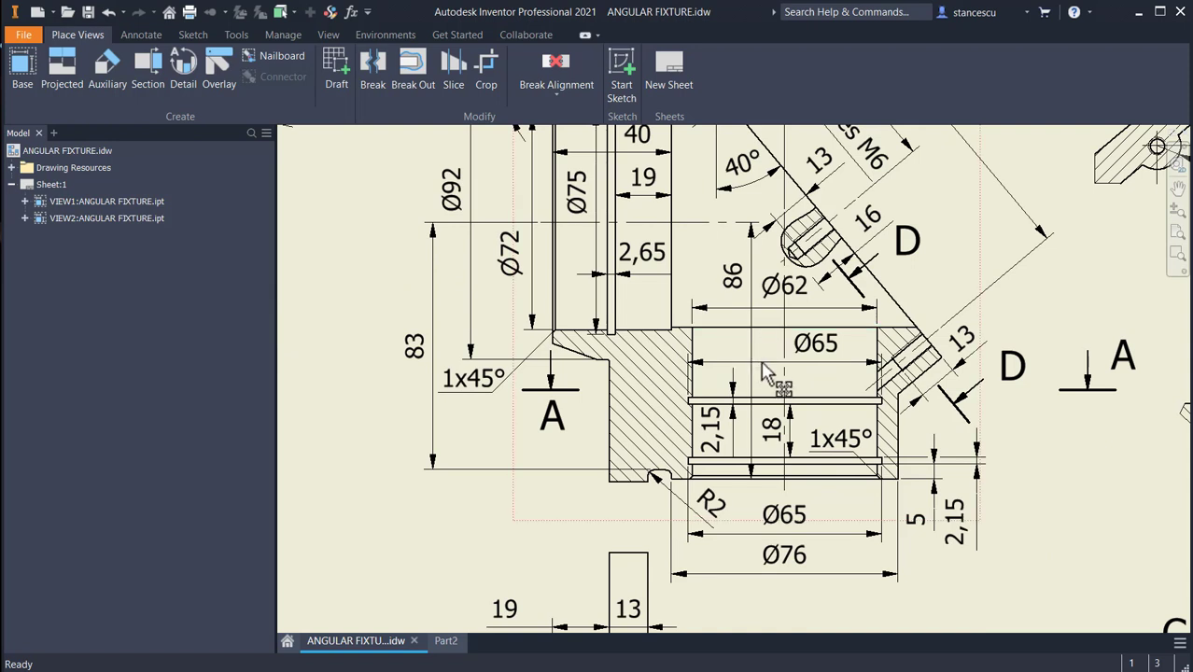
{"action": "left_click", "coordinate": [757, 448]}
{"action": "left_click", "coordinate": [734, 404]}
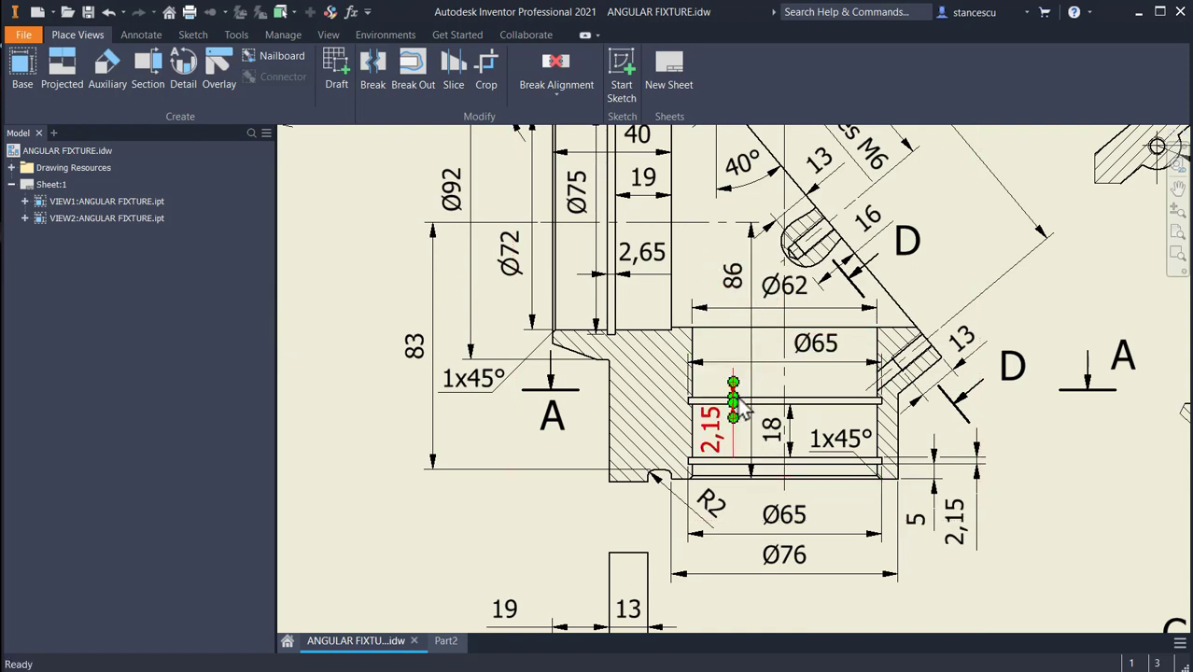
{"action": "left_click", "coordinate": [744, 505]}
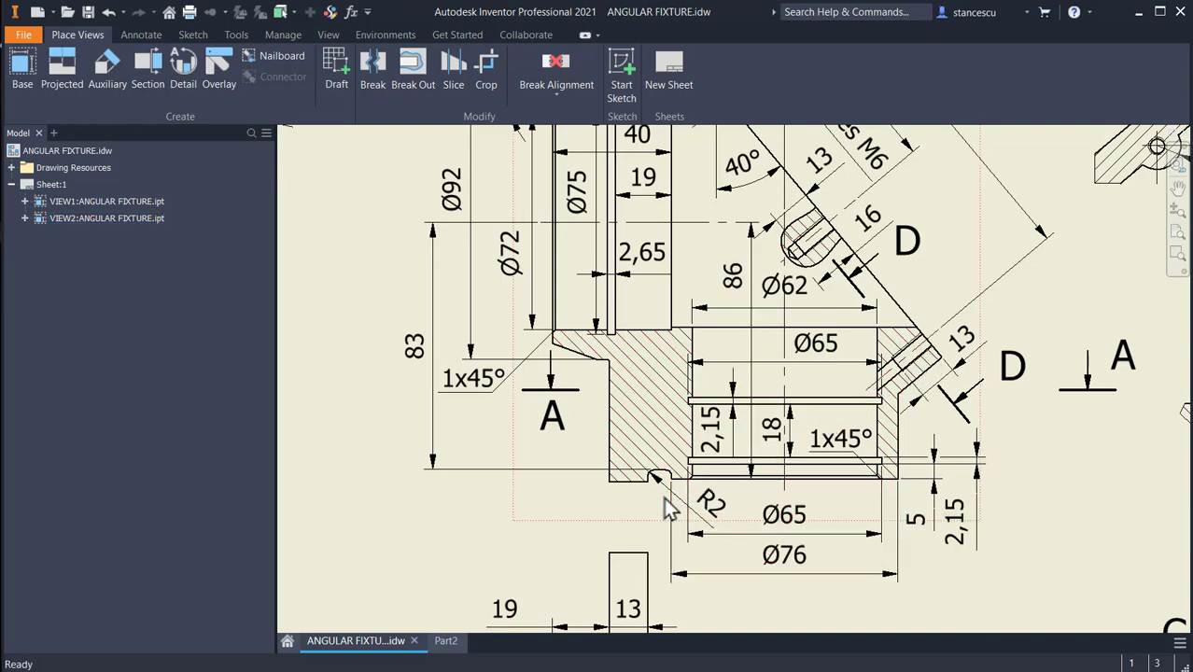
- Check the 105 dimension across the whole section view, then switch to the Part2 model
{"action": "scroll", "coordinate": [706, 488], "scroll_direction": "up", "scroll_amount": 2}
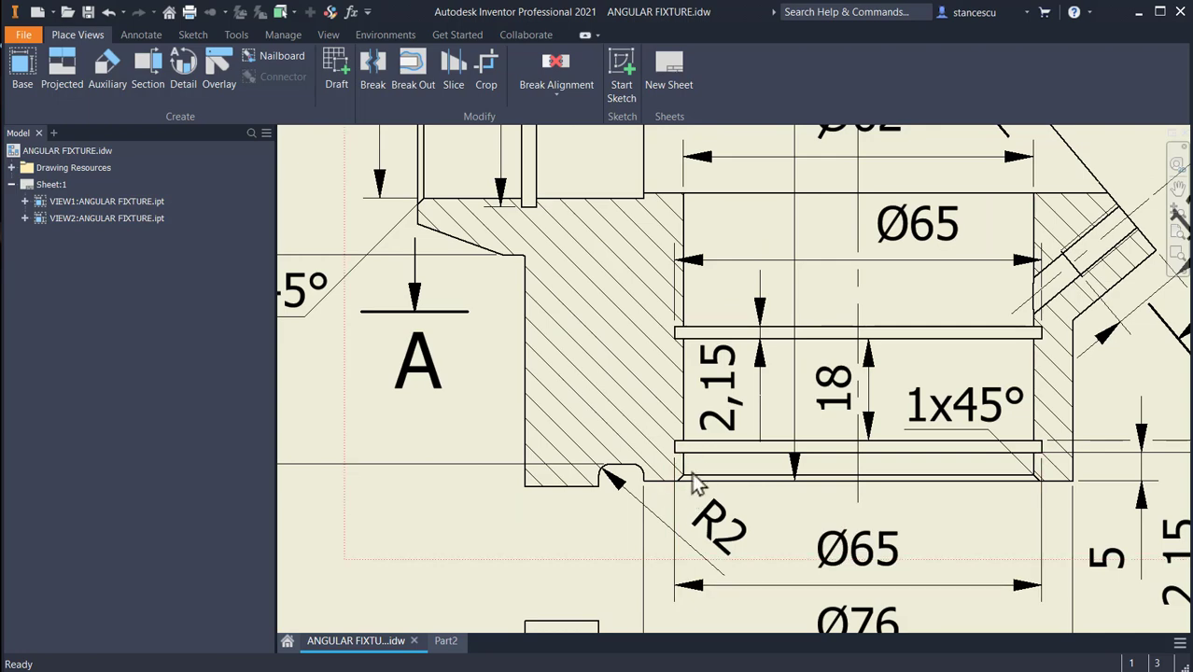
{"action": "scroll", "coordinate": [758, 510], "scroll_direction": "down", "scroll_amount": 3}
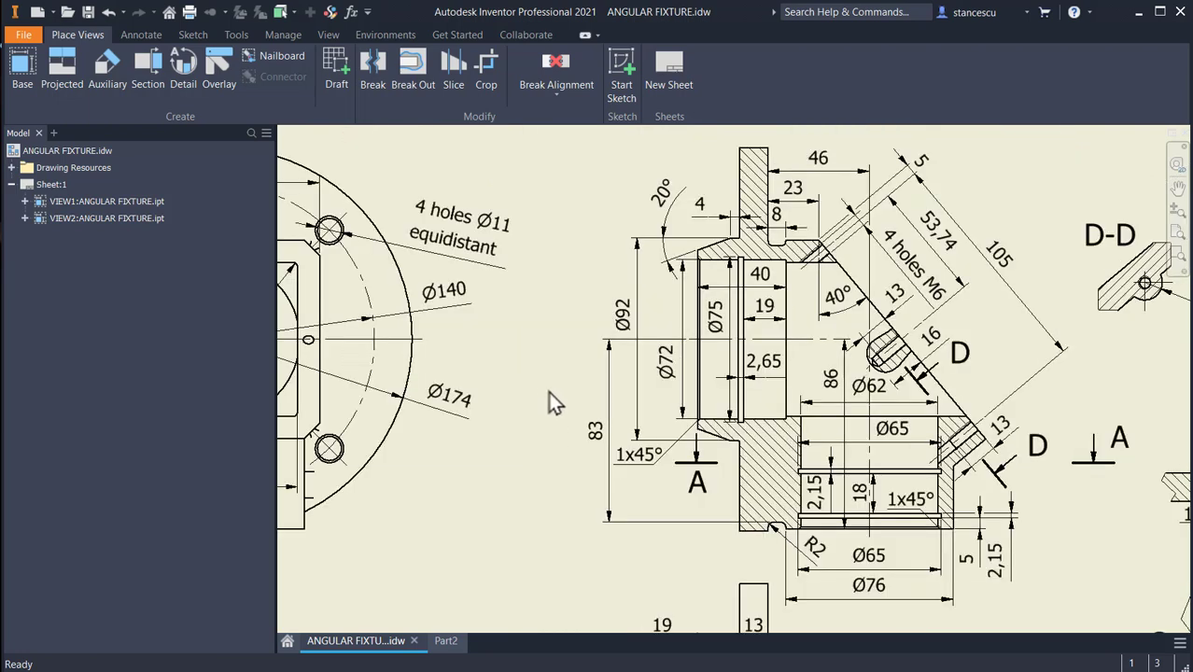
{"action": "middle_click_drag", "start_coordinate": [551, 396], "coordinate": [617, 346]}
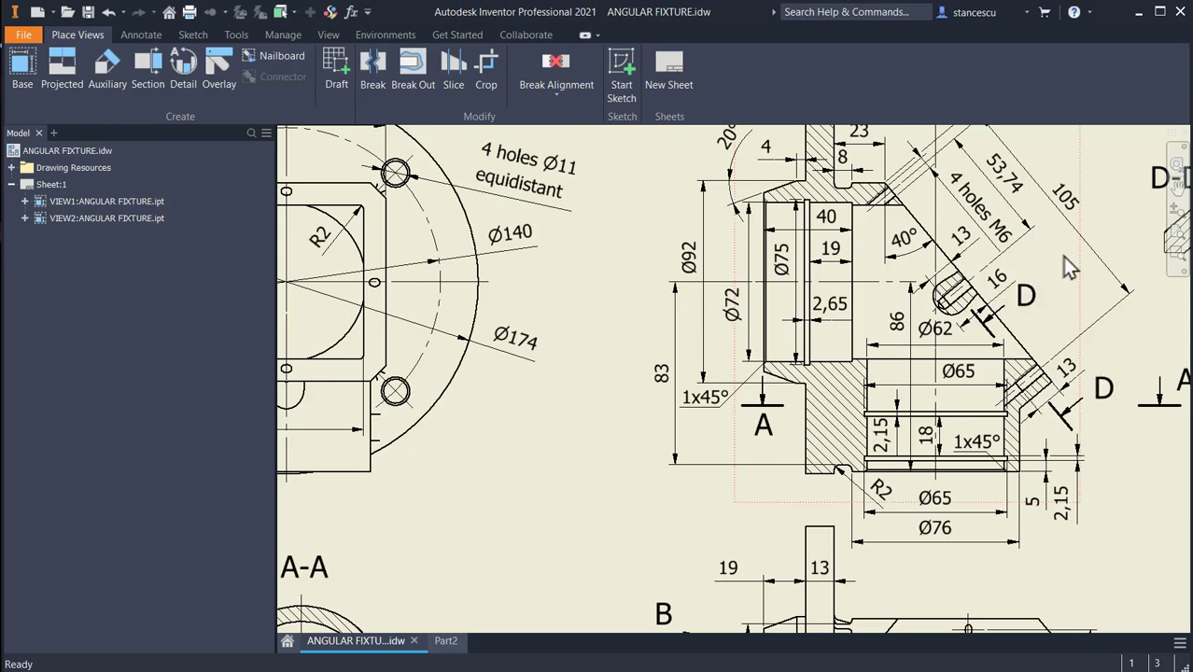
{"action": "left_click", "coordinate": [1069, 210]}
{"action": "middle_click_drag", "start_coordinate": [1012, 146], "coordinate": [1018, 219]}
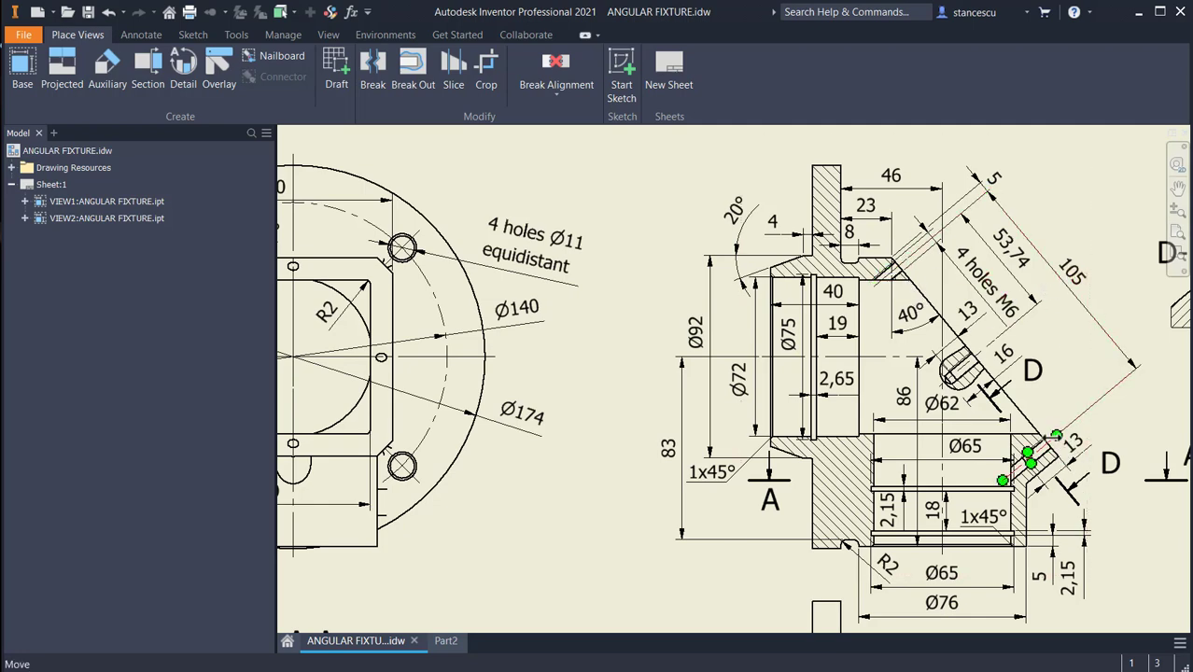
{"action": "scroll", "coordinate": [1044, 486], "scroll_direction": "down", "scroll_amount": 5}
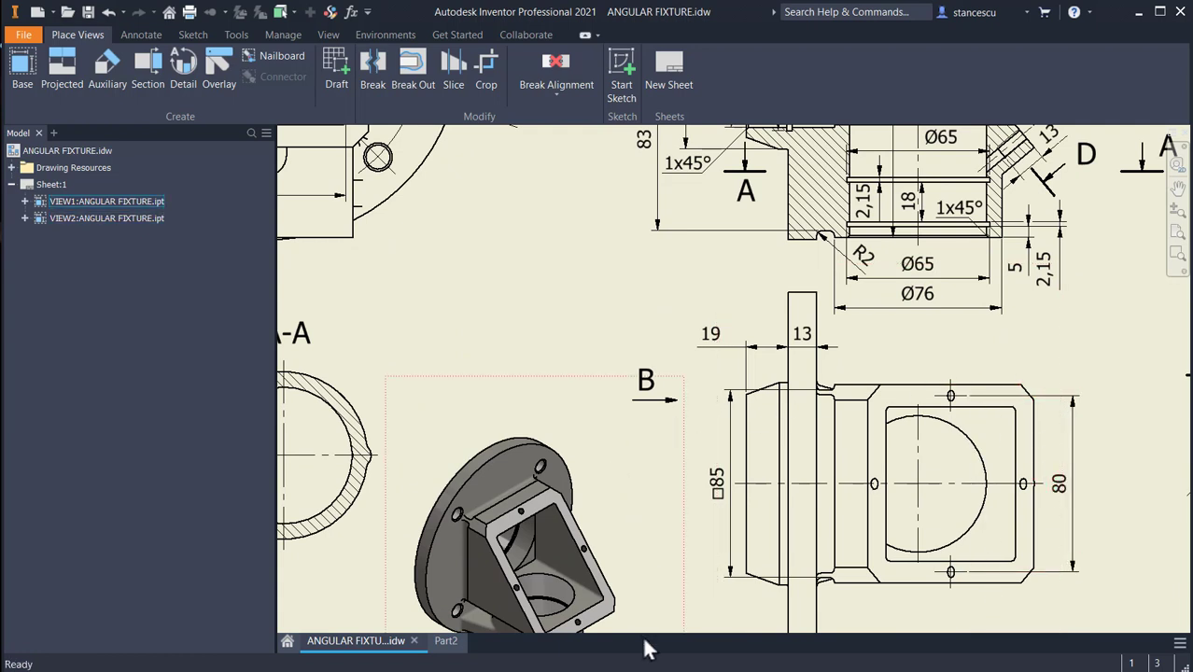
{"action": "left_click", "coordinate": [445, 641]}
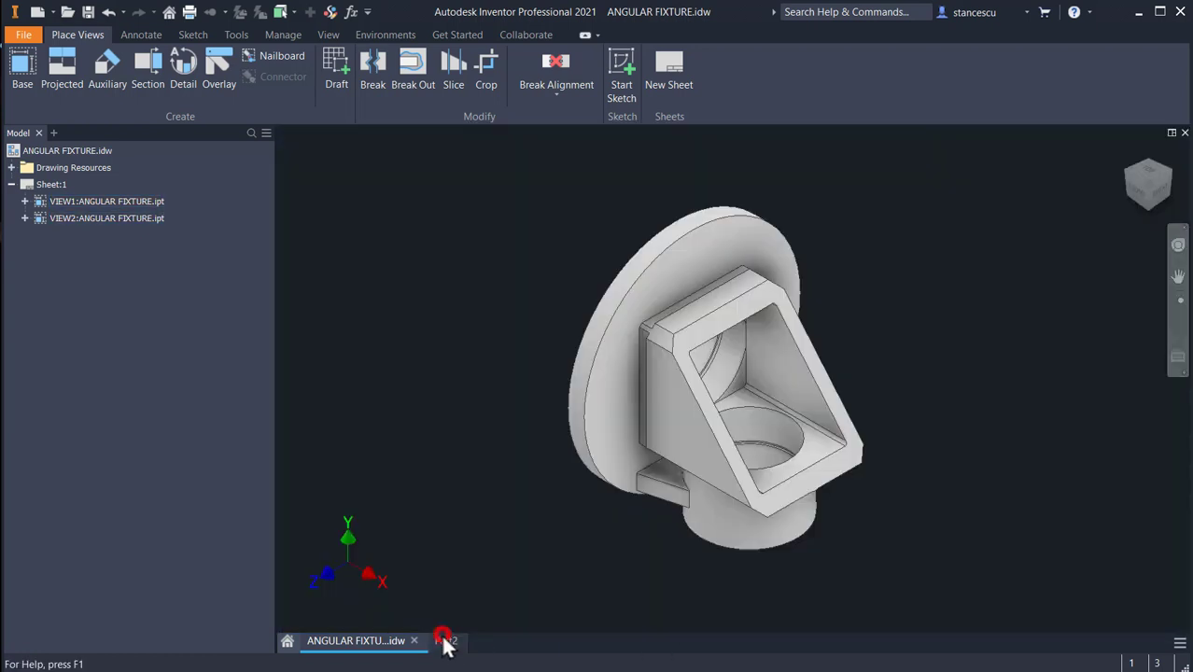
- Start a new sketch on the angled rectangular end face
{"action": "left_click", "coordinate": [850, 457]}
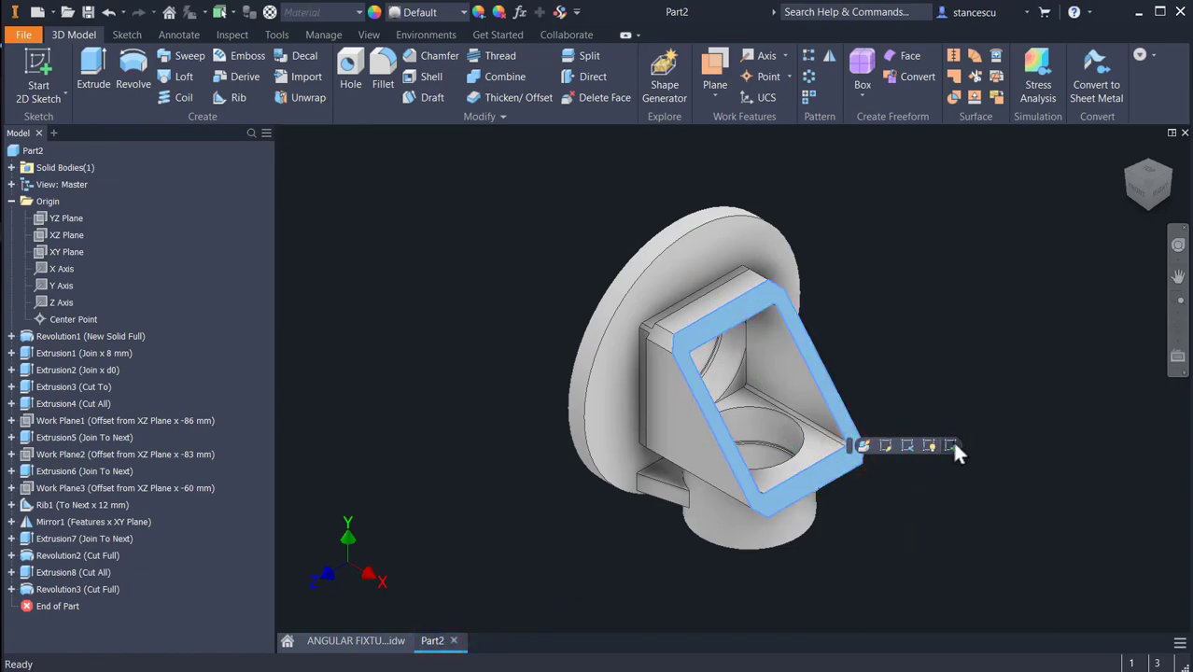
{"action": "left_click", "coordinate": [953, 445]}
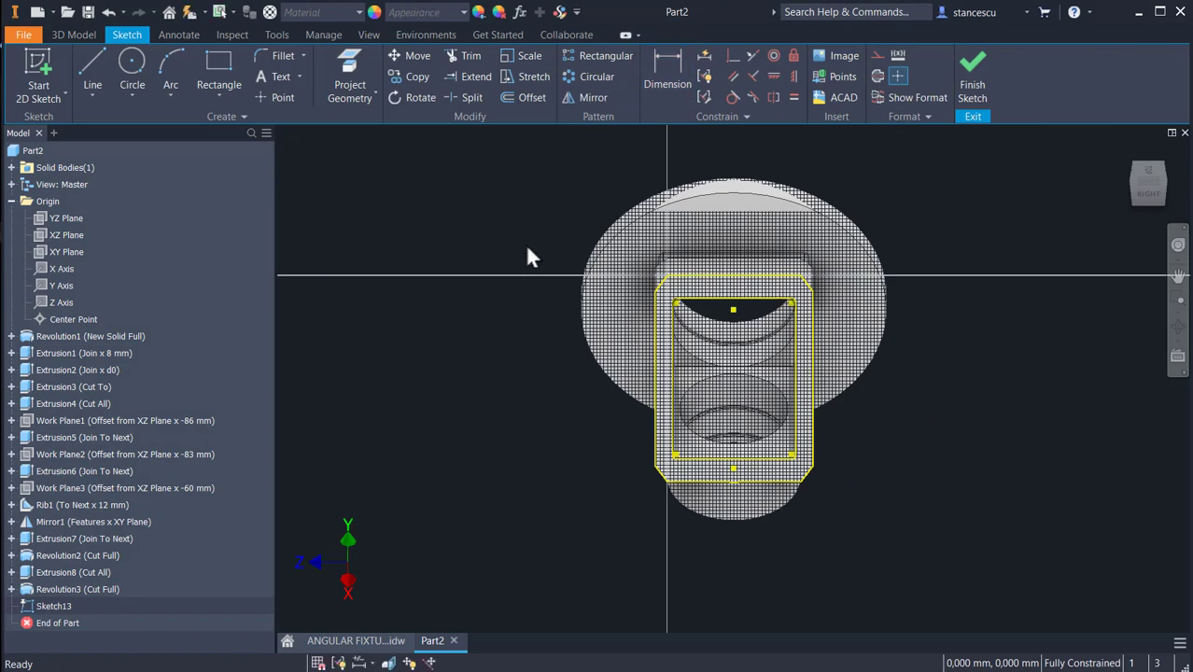
{"action": "scroll", "coordinate": [528, 258], "scroll_direction": "up", "scroll_amount": 3}
{"action": "middle_click_drag", "start_coordinate": [598, 280], "coordinate": [448, 206]}
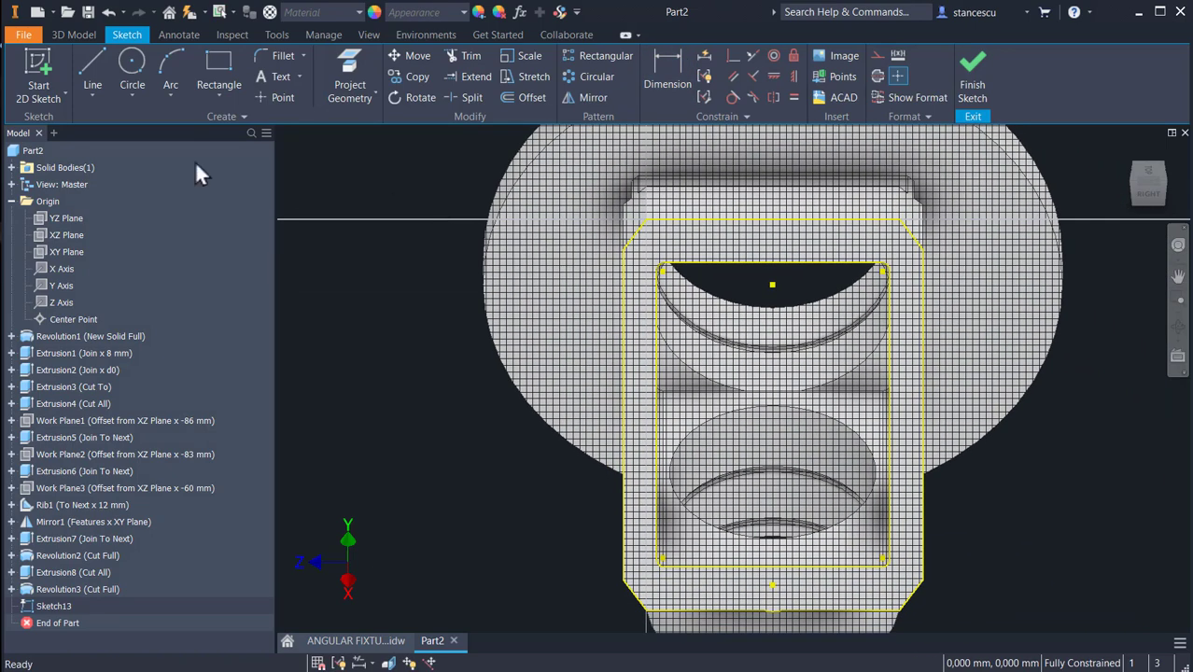
- Place four ordinary sketch points at the top, bottom, left and right of the face
{"action": "left_click", "coordinate": [274, 97]}
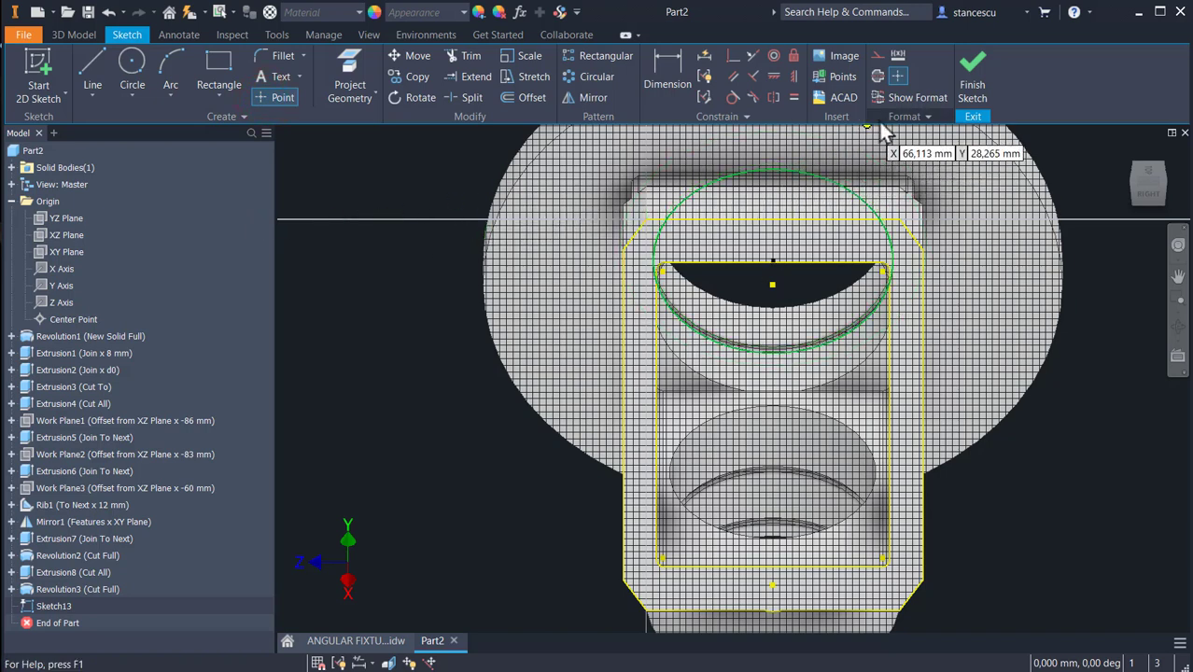
{"action": "left_click", "coordinate": [283, 98]}
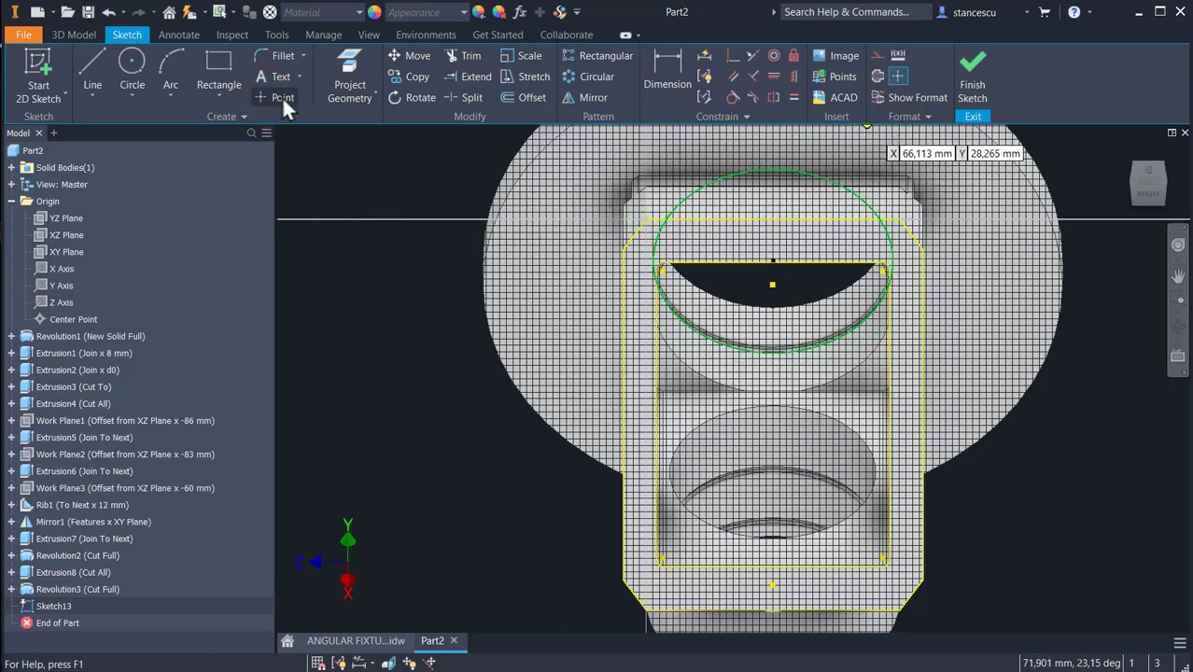
{"action": "left_click", "coordinate": [283, 98]}
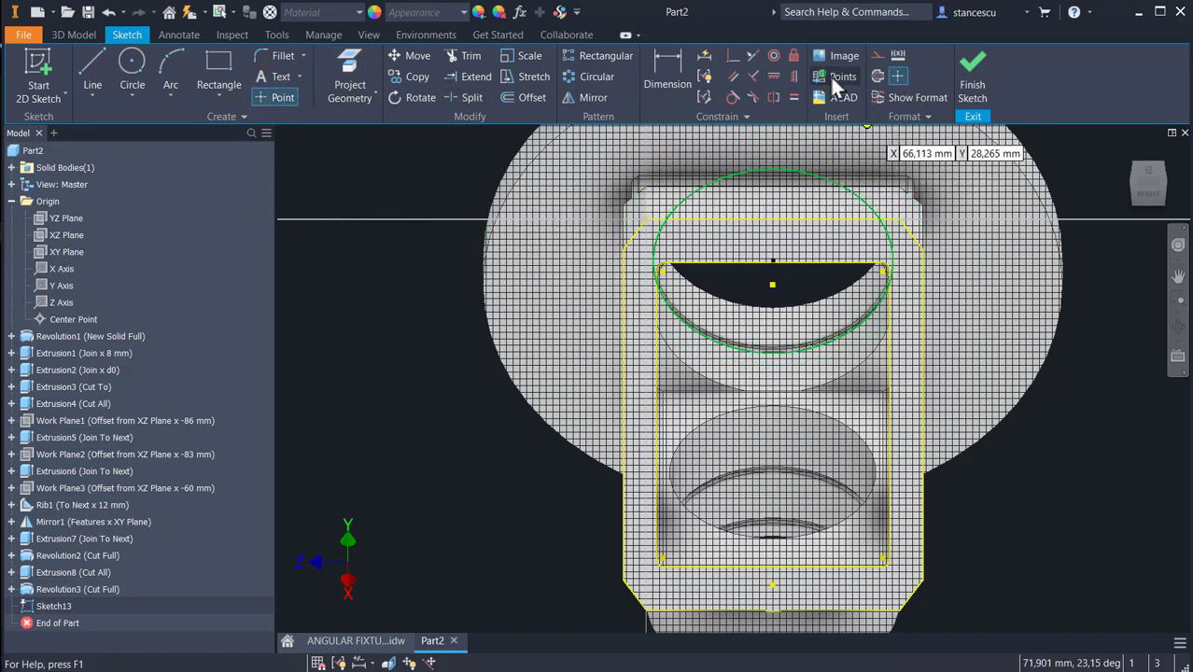
{"action": "left_click", "coordinate": [902, 82]}
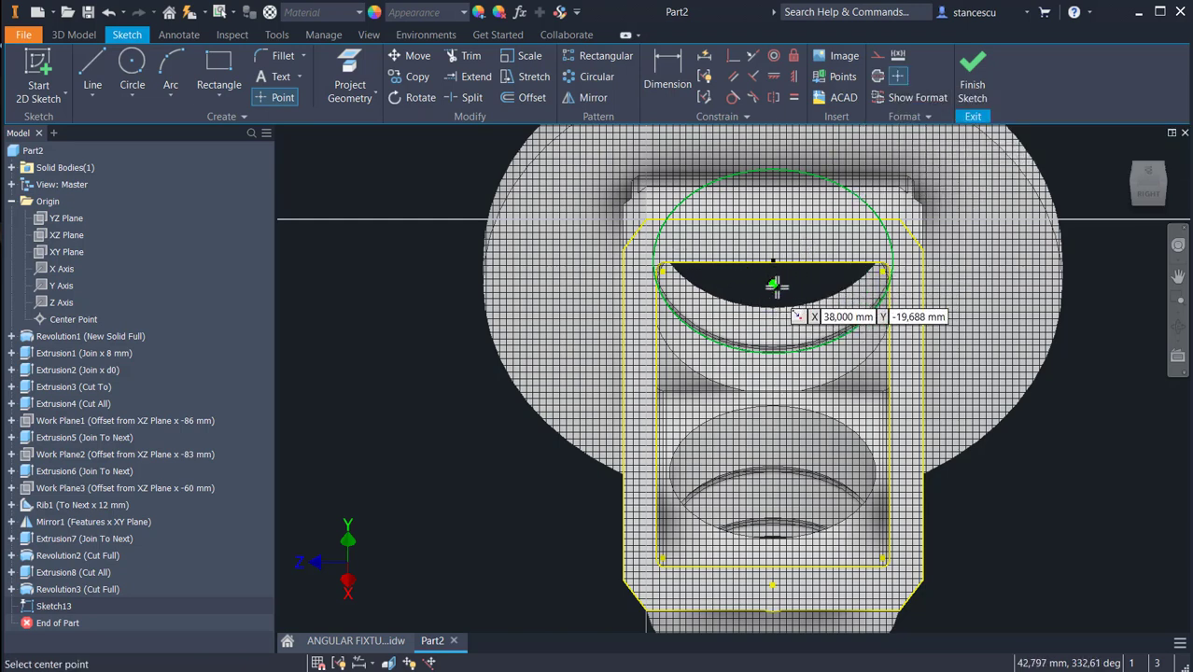
{"action": "left_click", "coordinate": [899, 78]}
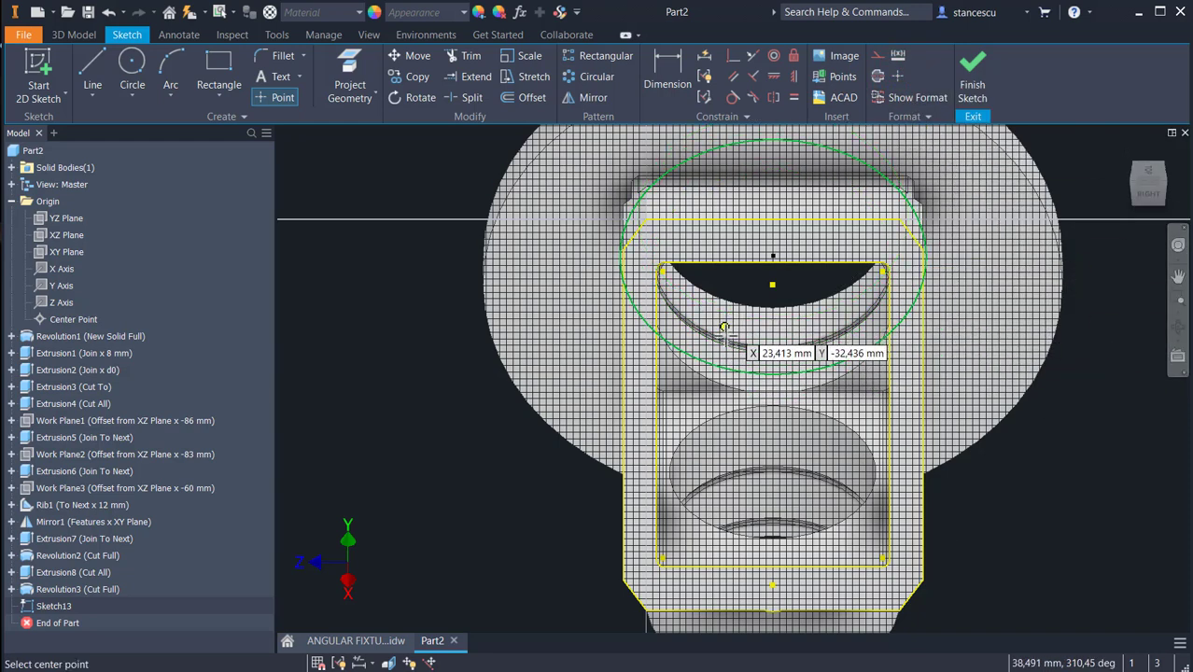
{"action": "left_click", "coordinate": [751, 242]}
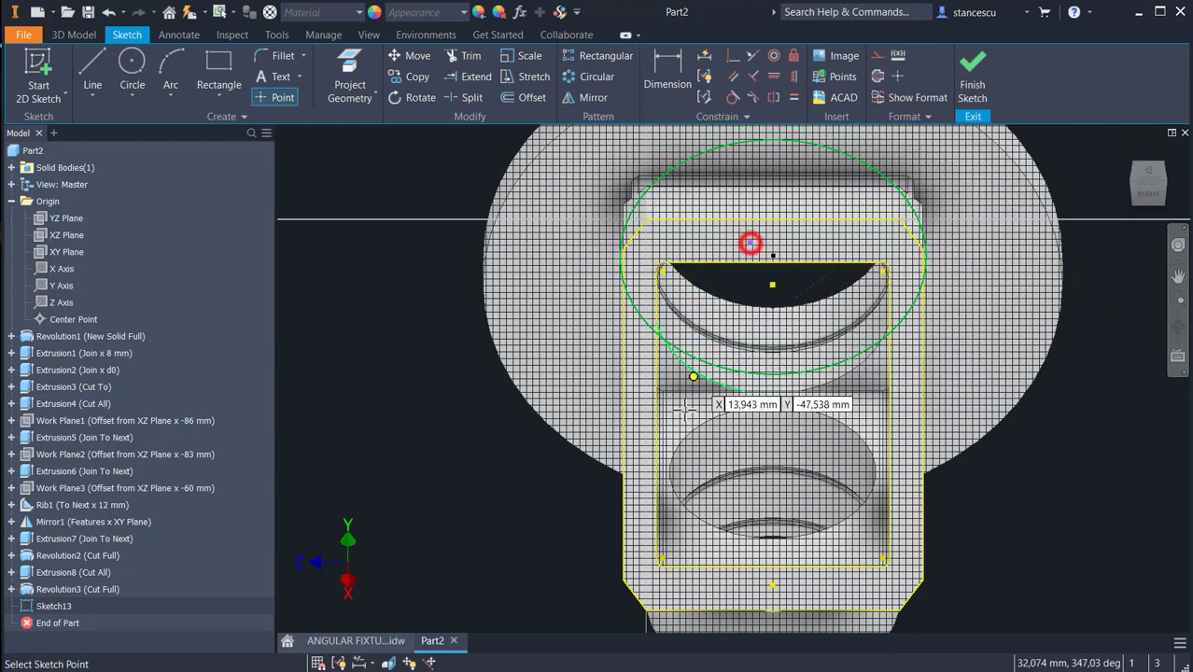
{"action": "left_click", "coordinate": [791, 585]}
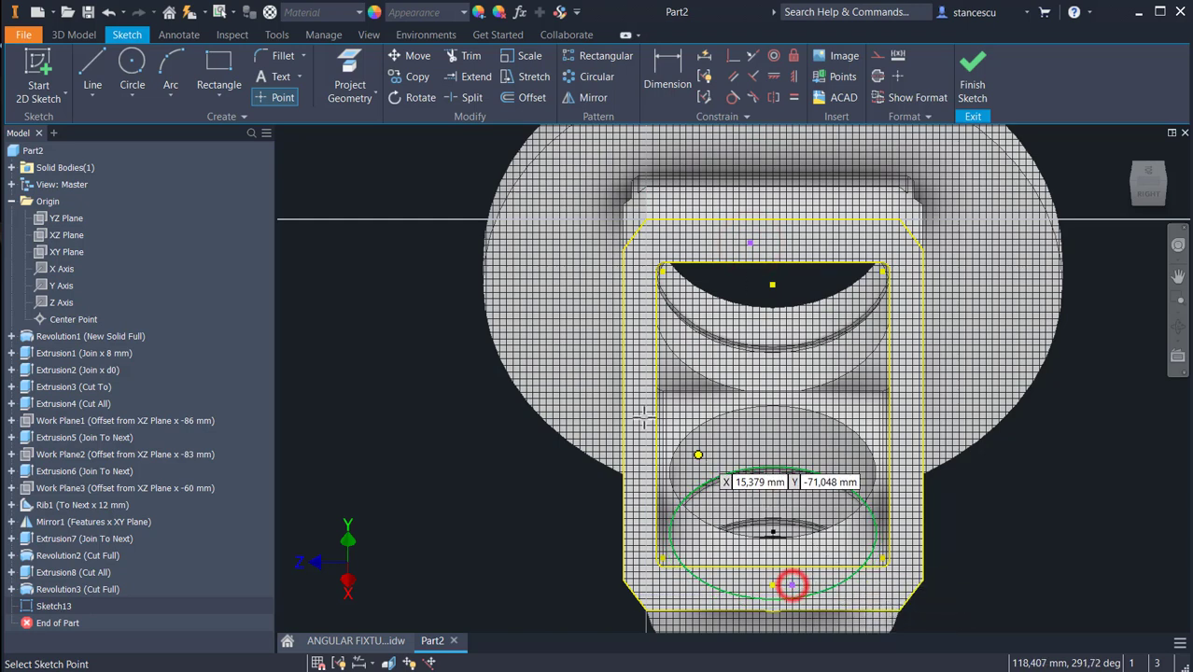
{"action": "left_click", "coordinate": [646, 367]}
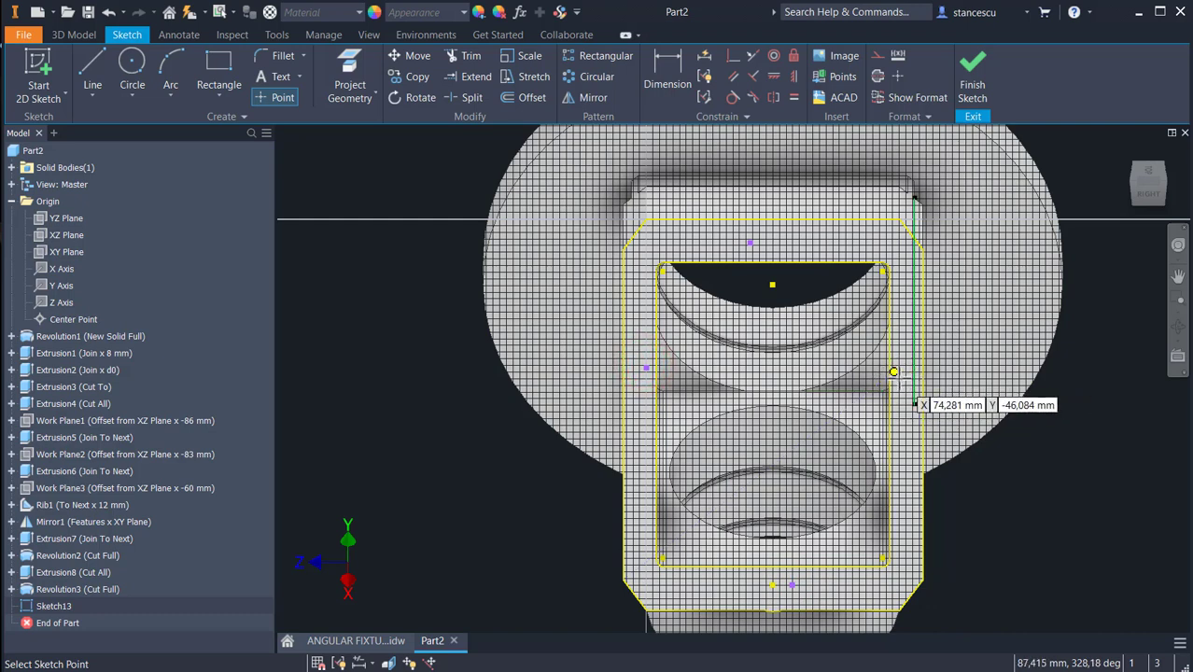
{"action": "left_click", "coordinate": [898, 379]}
{"action": "key", "text": "Escape"}
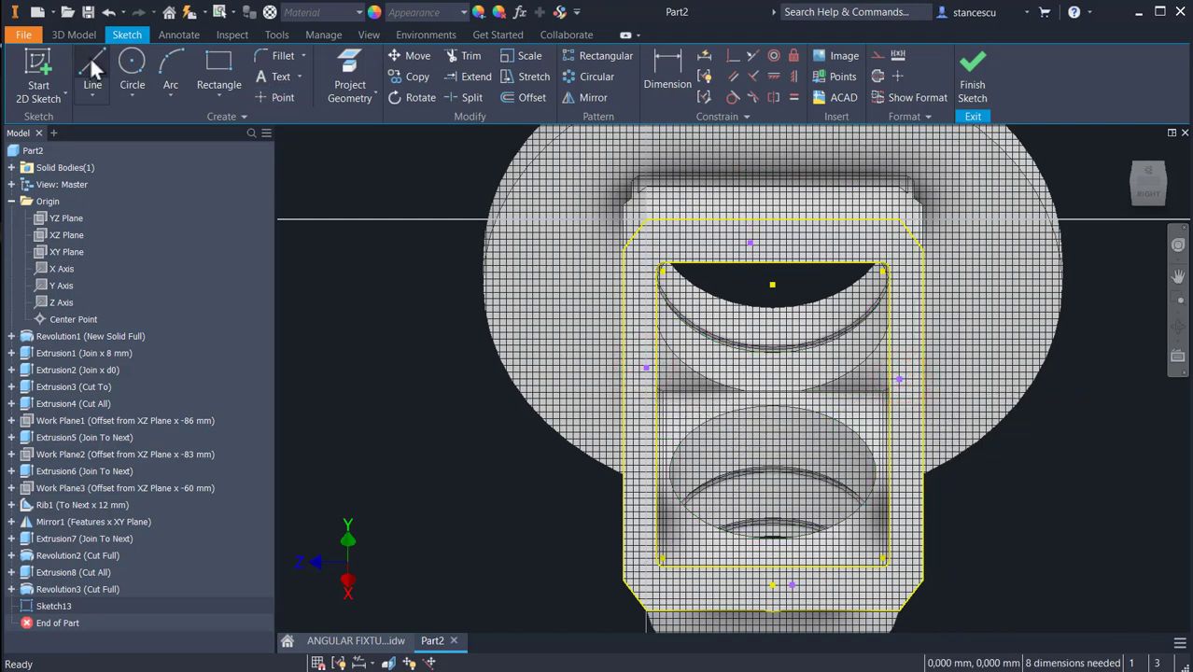
- Draw a horizontal line joining the left and right sketch points
{"action": "left_click", "coordinate": [90, 58]}
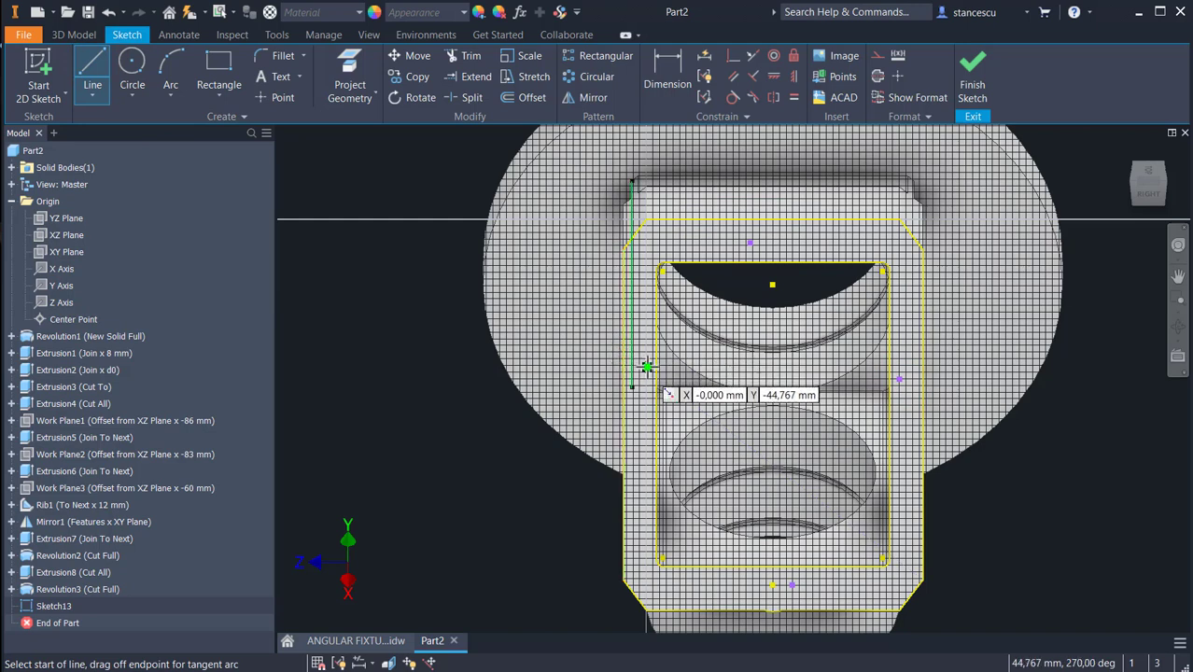
{"action": "left_click", "coordinate": [647, 367]}
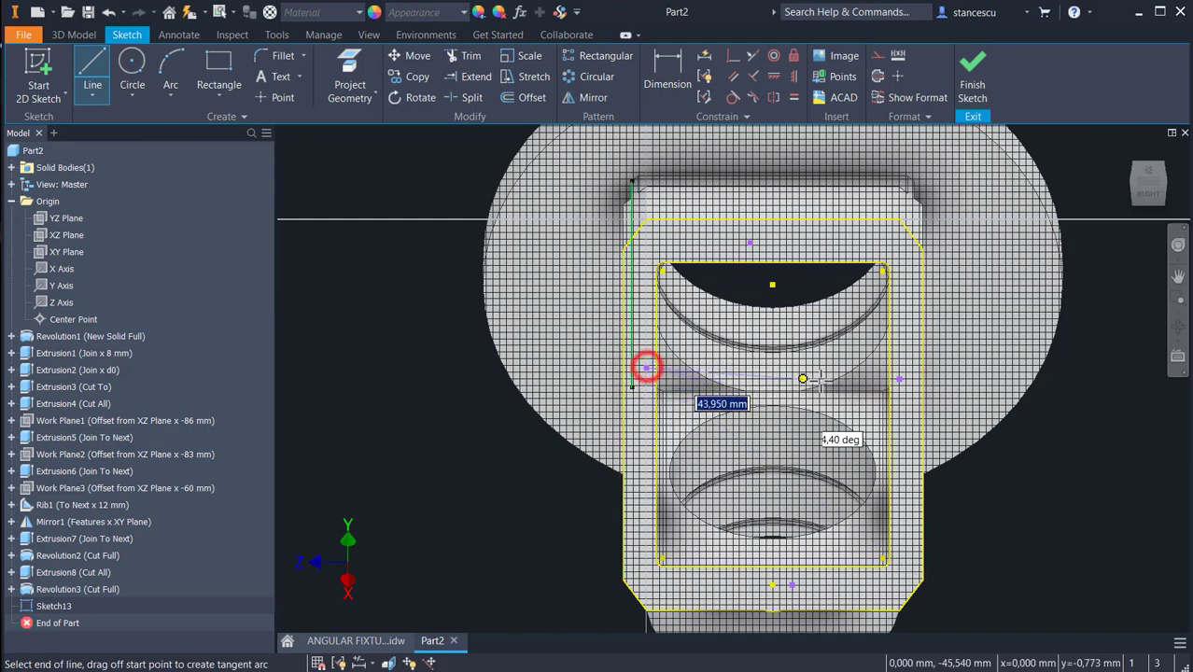
{"action": "left_click", "coordinate": [898, 379]}
{"action": "key", "text": "Escape"}
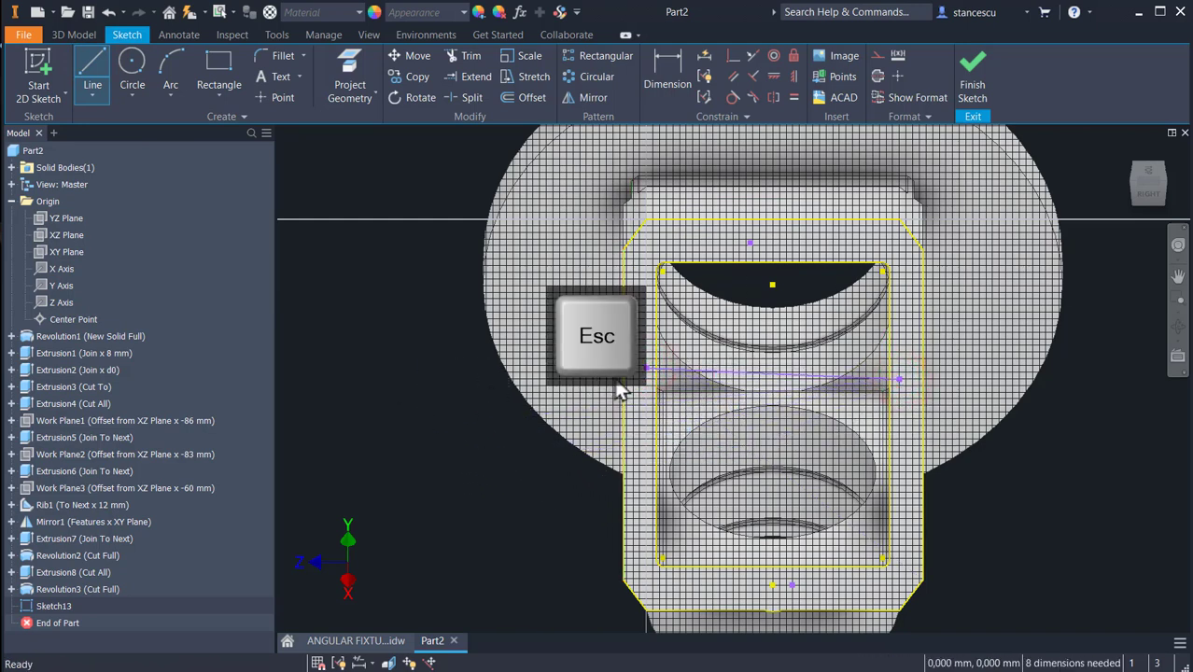
{"action": "left_click", "coordinate": [696, 372]}
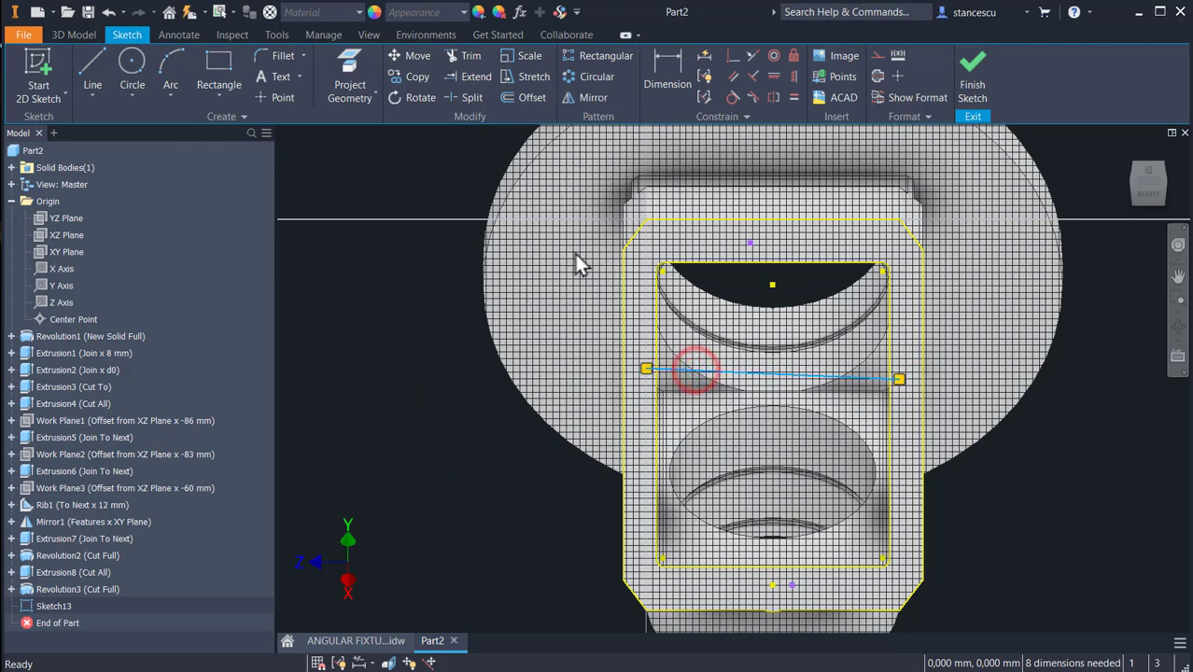
{"action": "left_click", "coordinate": [770, 79]}
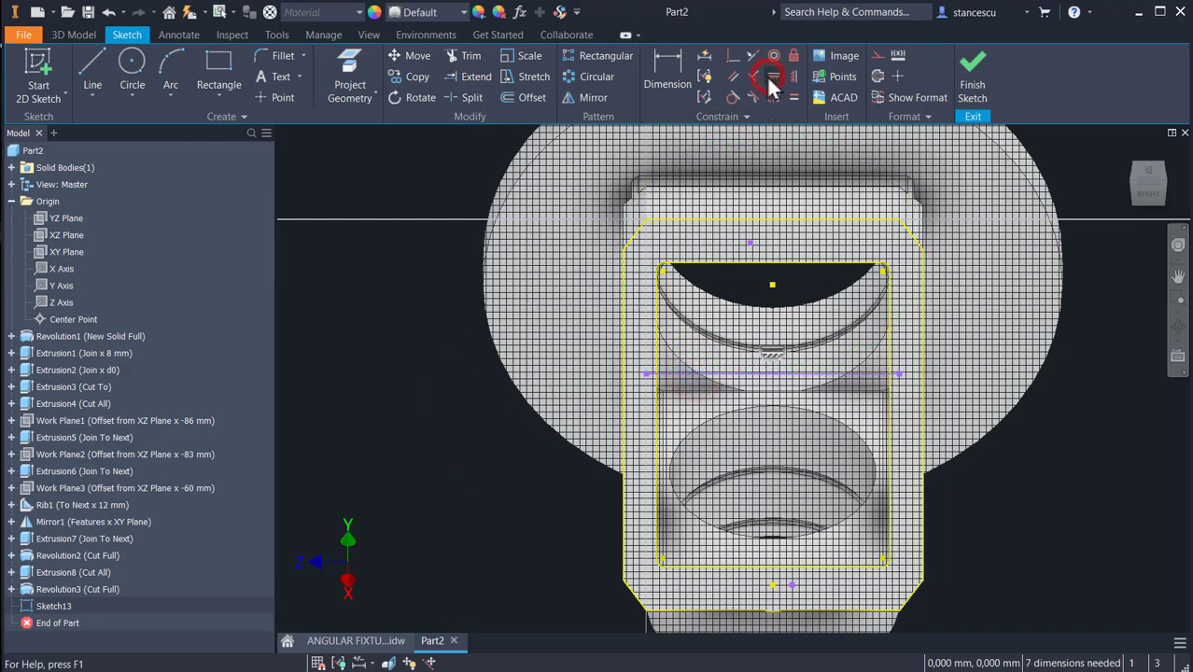
- Vertically align the line's midpoint with the top sketch point
{"action": "middle_click_drag", "start_coordinate": [810, 387], "coordinate": [809, 306]}
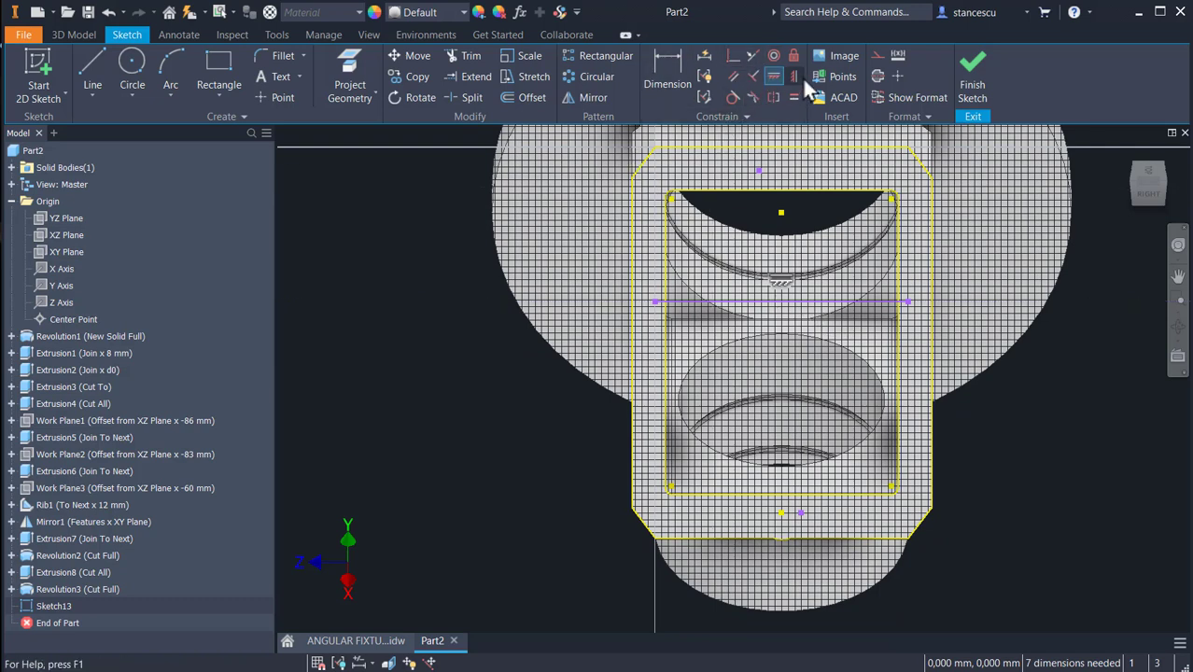
{"action": "left_click", "coordinate": [796, 78]}
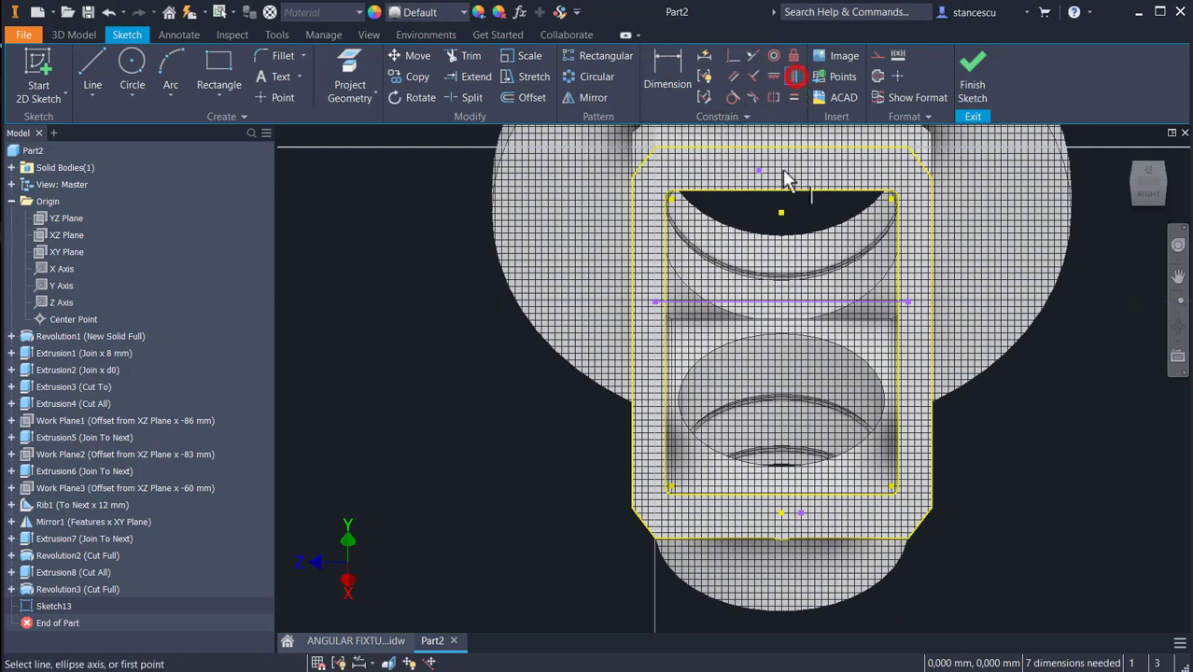
{"action": "left_click", "coordinate": [783, 302]}
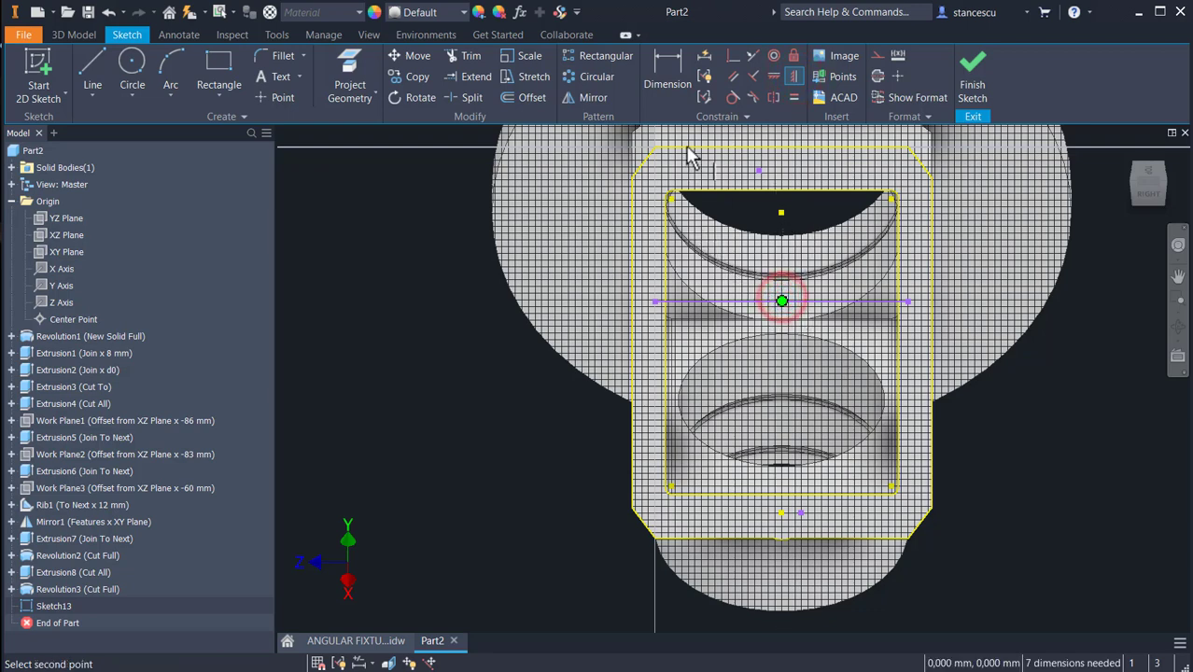
{"action": "left_click", "coordinate": [782, 214]}
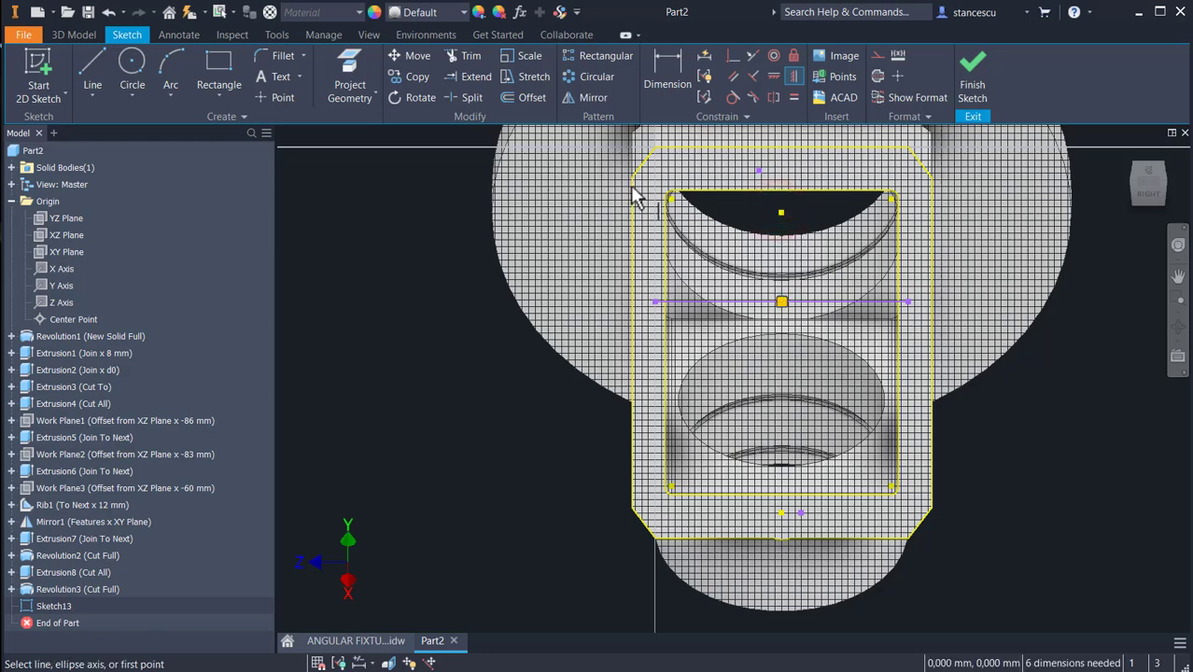
{"action": "left_click", "coordinate": [667, 73]}
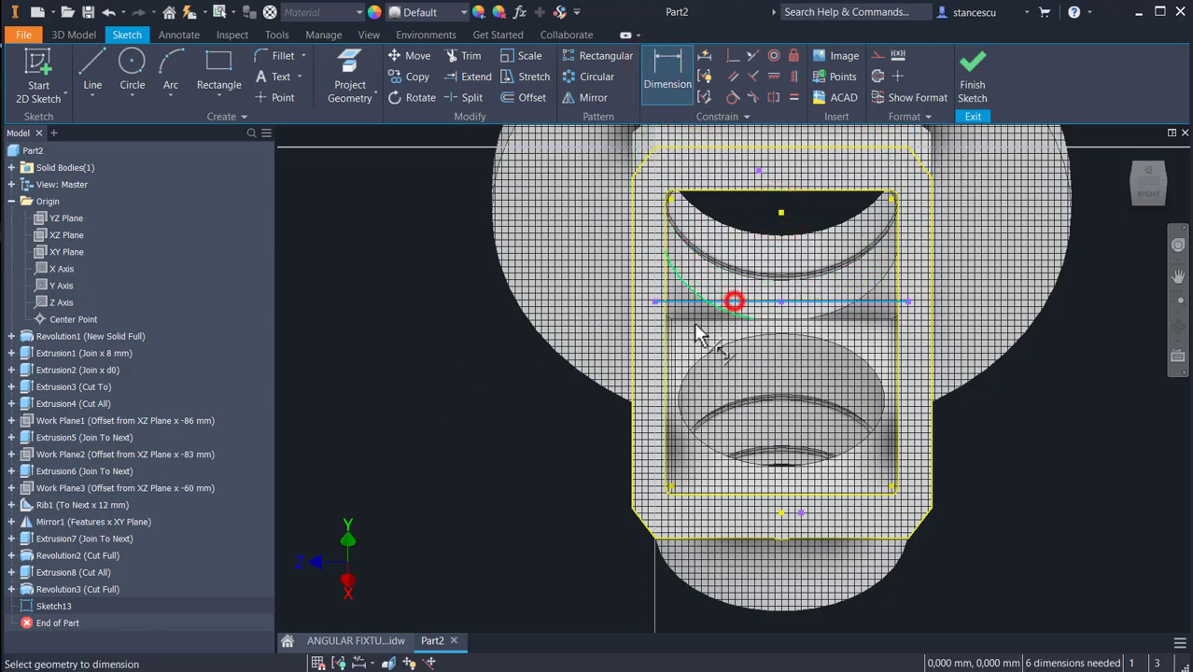
- Dimension the horizontal line to 80 mm and constrain it to the right edge
{"action": "left_click", "coordinate": [493, 435]}
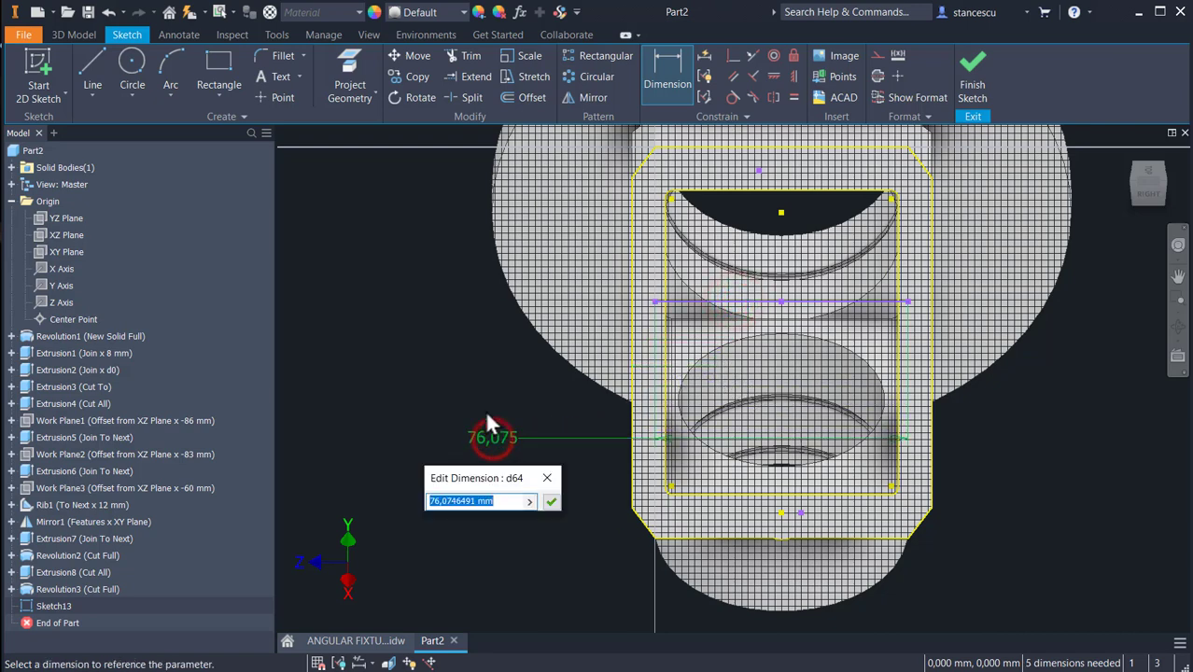
{"action": "type", "text": "80"}
{"action": "key", "text": "Return"}
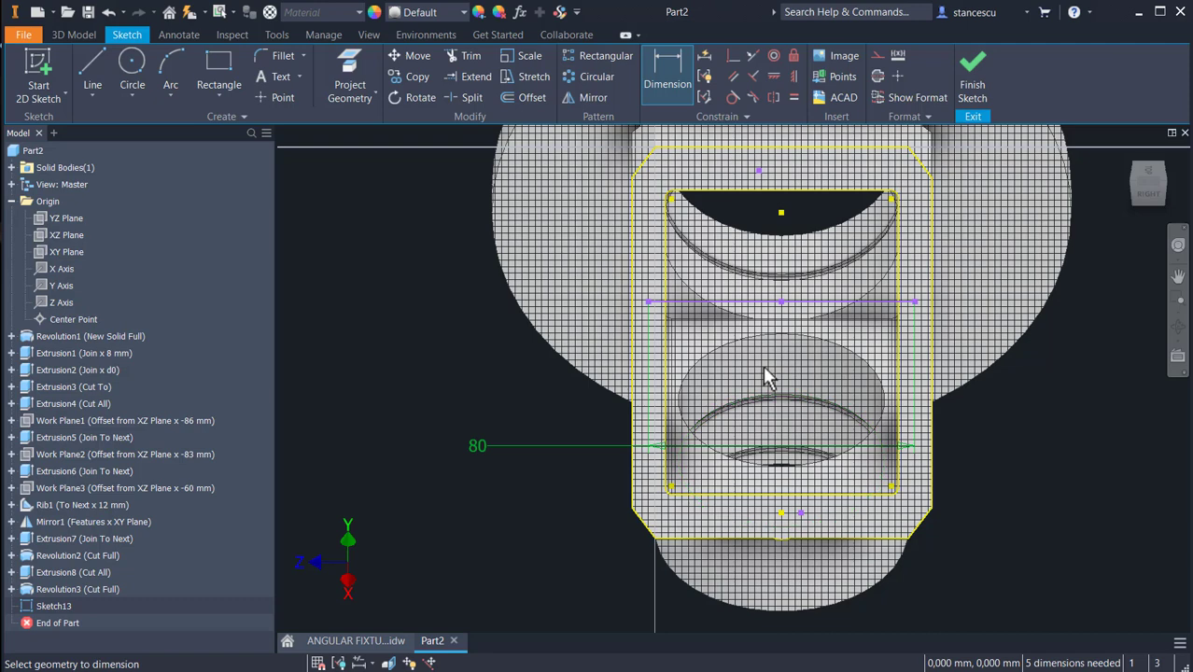
{"action": "left_click", "coordinate": [774, 78]}
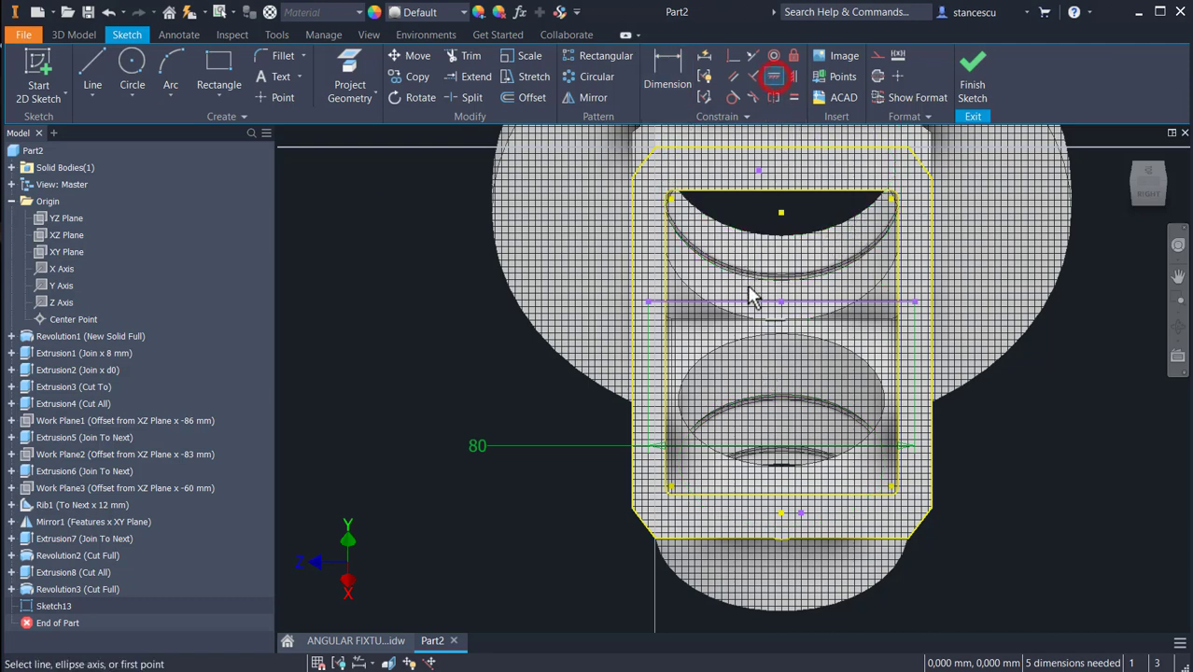
{"action": "left_click", "coordinate": [733, 56]}
{"action": "left_click", "coordinate": [808, 300]}
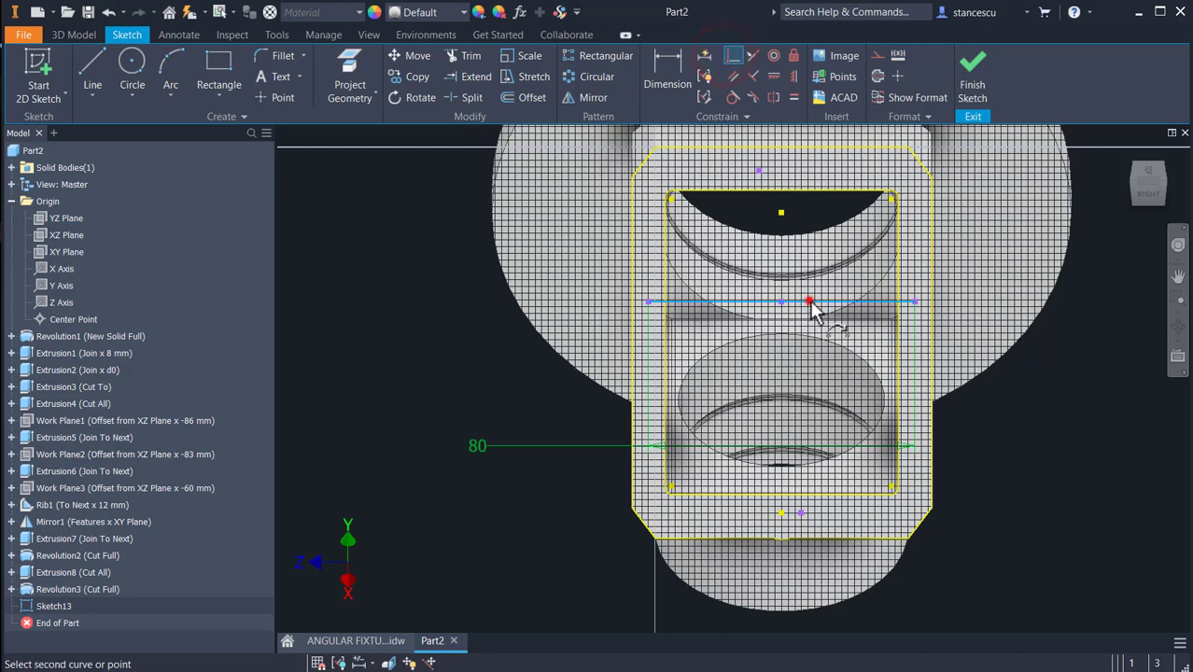
{"action": "left_click", "coordinate": [899, 341]}
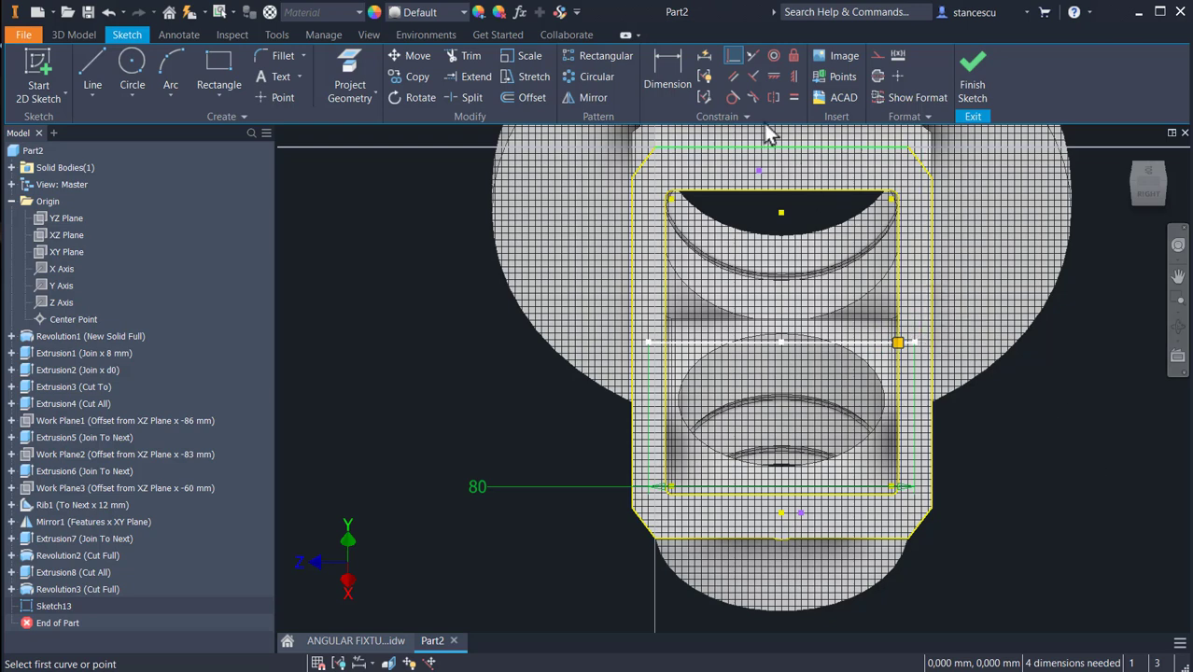
- Vertically align the top and bottom points with the centre point
{"action": "left_click", "coordinate": [793, 77]}
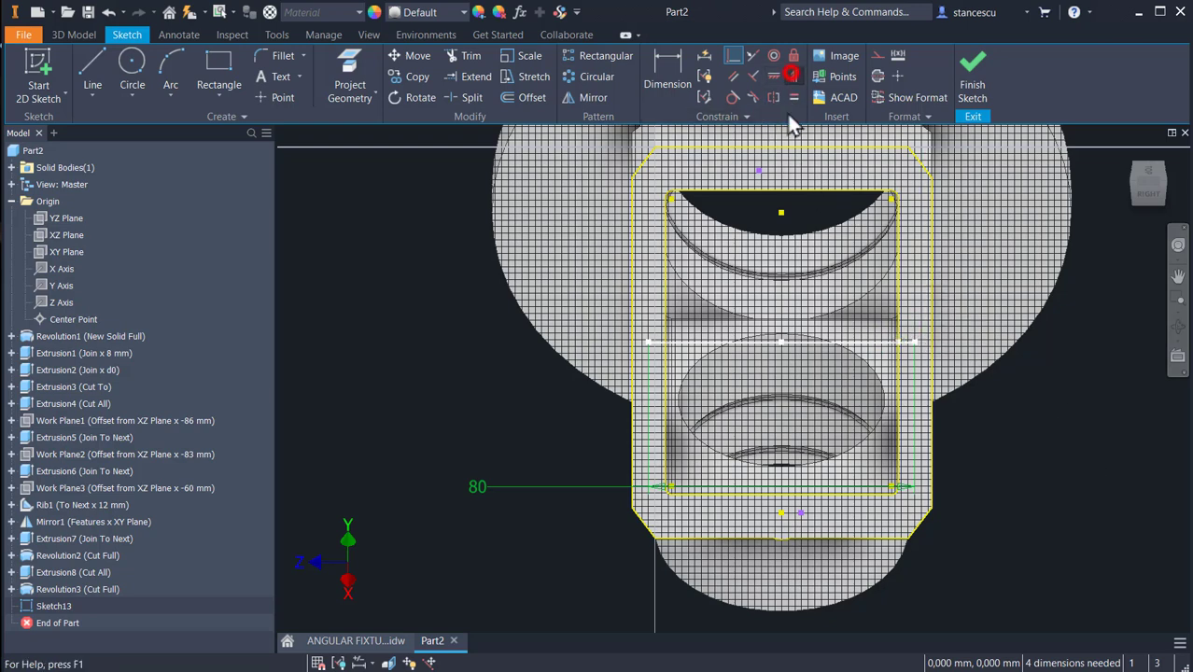
{"action": "left_click", "coordinate": [759, 172]}
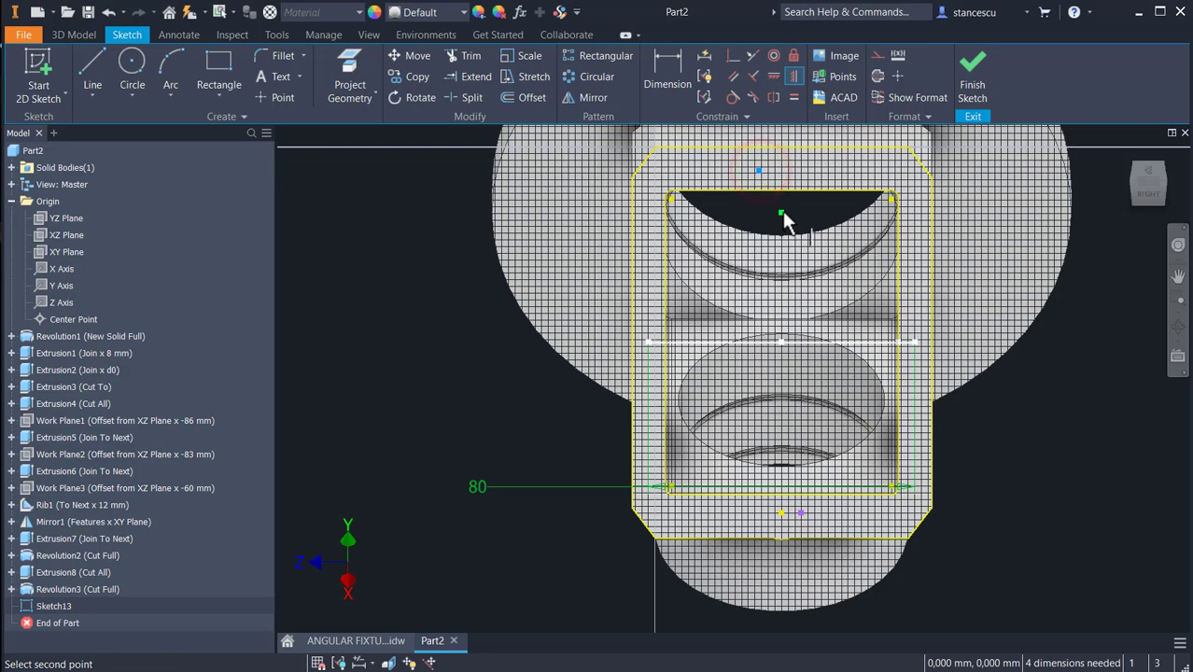
{"action": "left_click", "coordinate": [782, 212]}
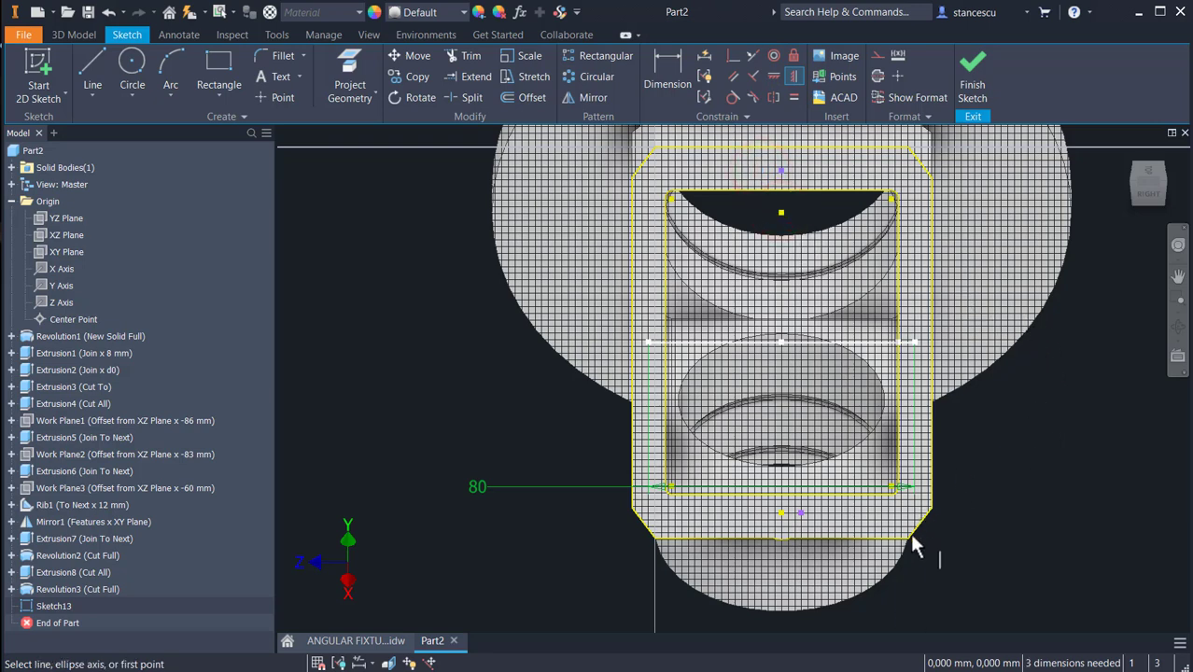
{"action": "left_click", "coordinate": [801, 514]}
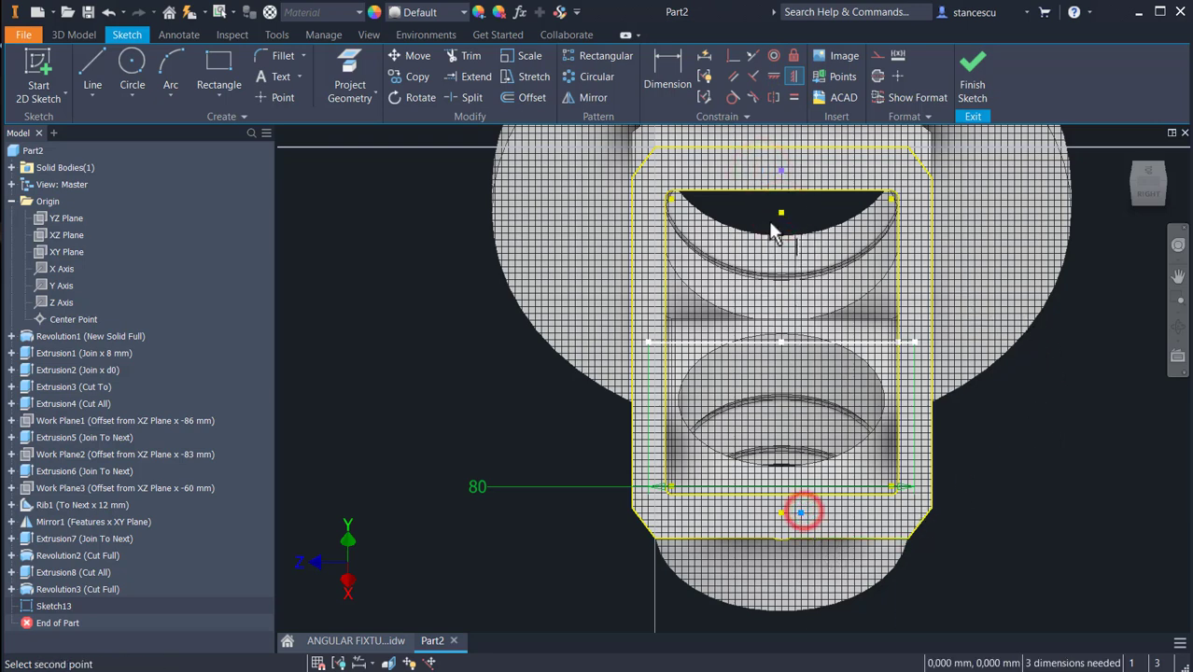
{"action": "left_click", "coordinate": [781, 172]}
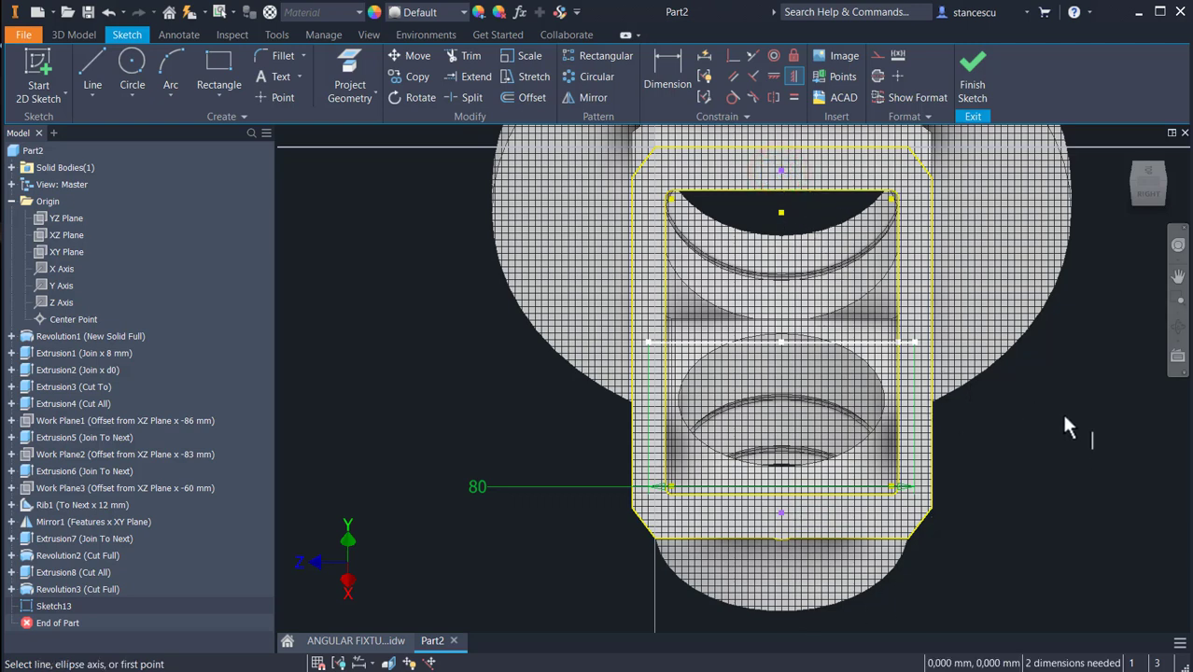
- Dimension the top point 5 mm below the top edge
{"action": "left_click", "coordinate": [663, 68]}
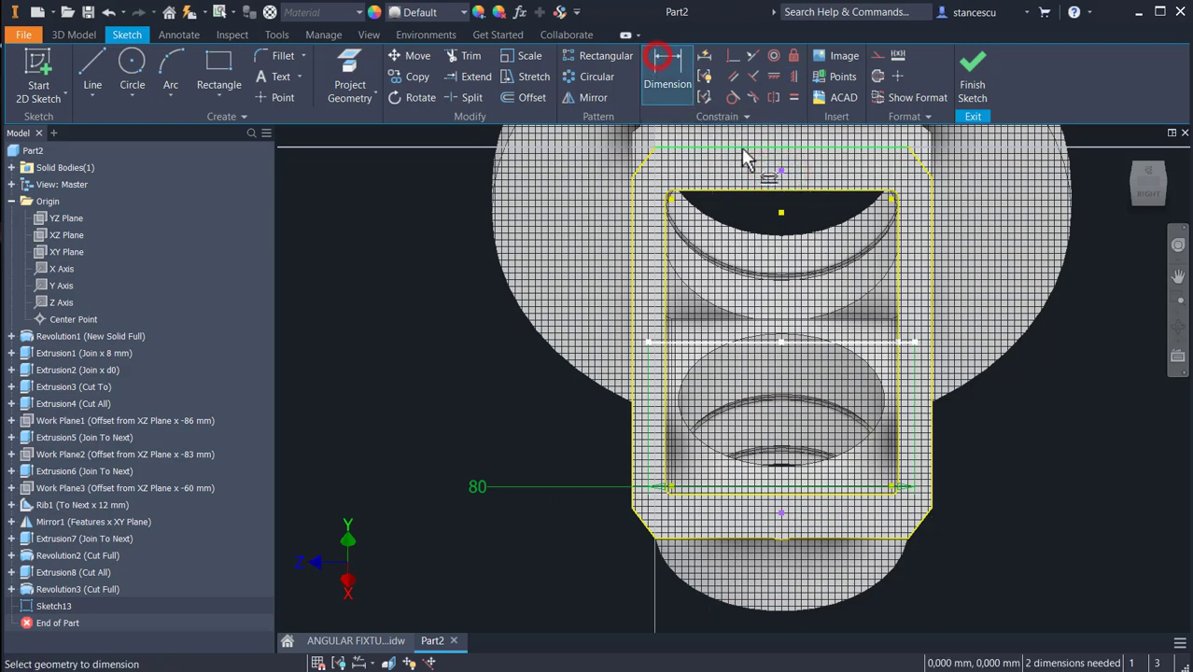
{"action": "left_click", "coordinate": [780, 170]}
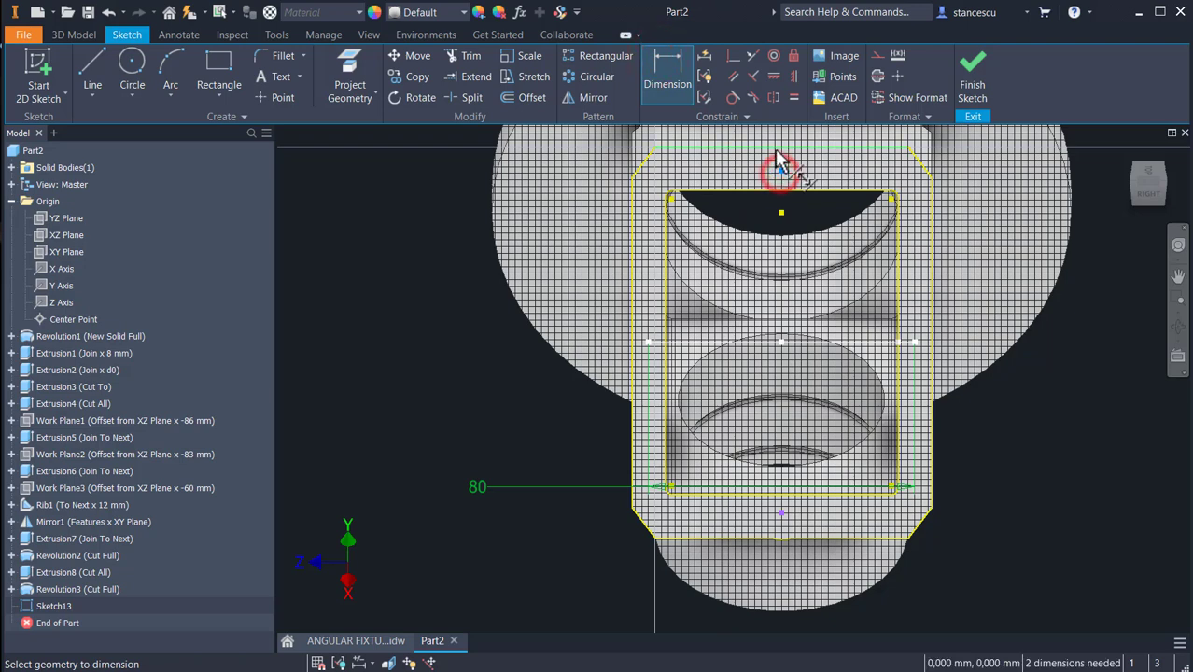
{"action": "left_click", "coordinate": [775, 148]}
{"action": "left_click", "coordinate": [401, 213]}
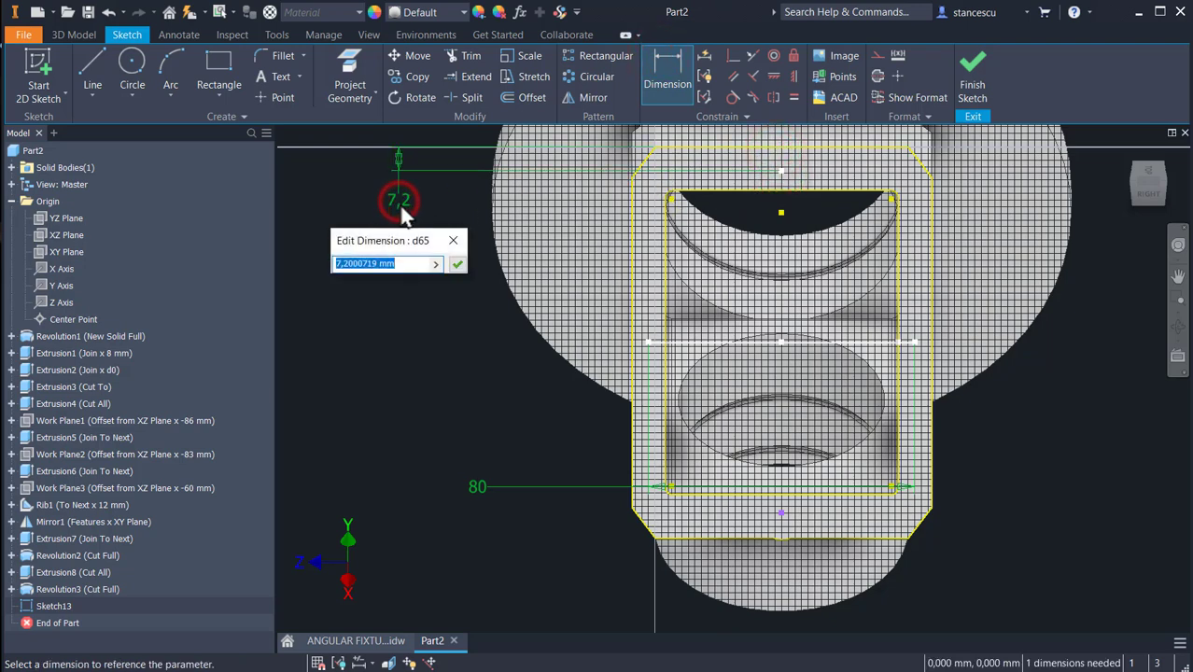
{"action": "type", "text": "5"}
{"action": "key", "text": "Return"}
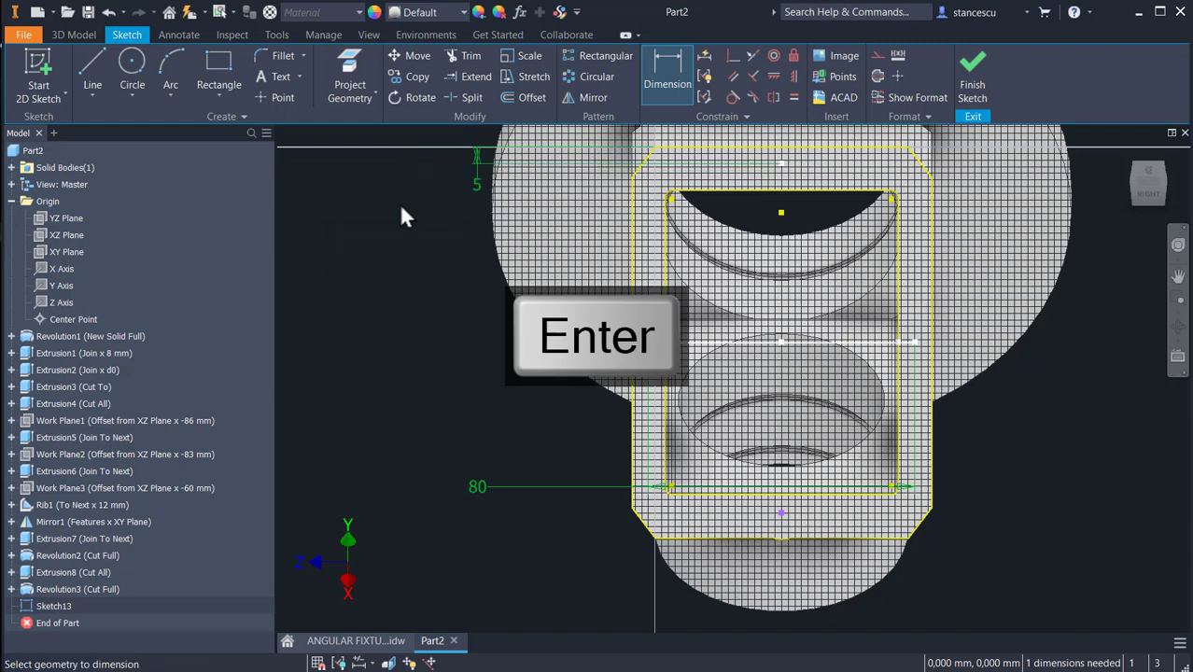
- Try a top-to-bottom point dimension and discard it as over-constraining
{"action": "left_click", "coordinate": [782, 165]}
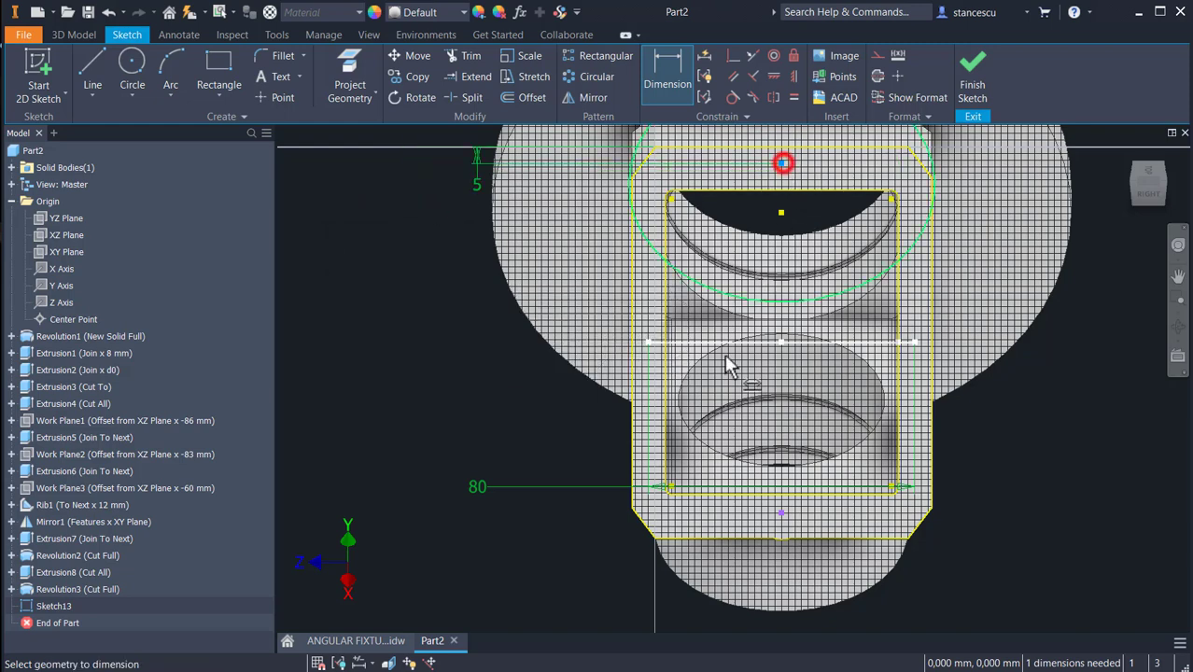
{"action": "left_click", "coordinate": [782, 511]}
{"action": "left_click", "coordinate": [412, 323]}
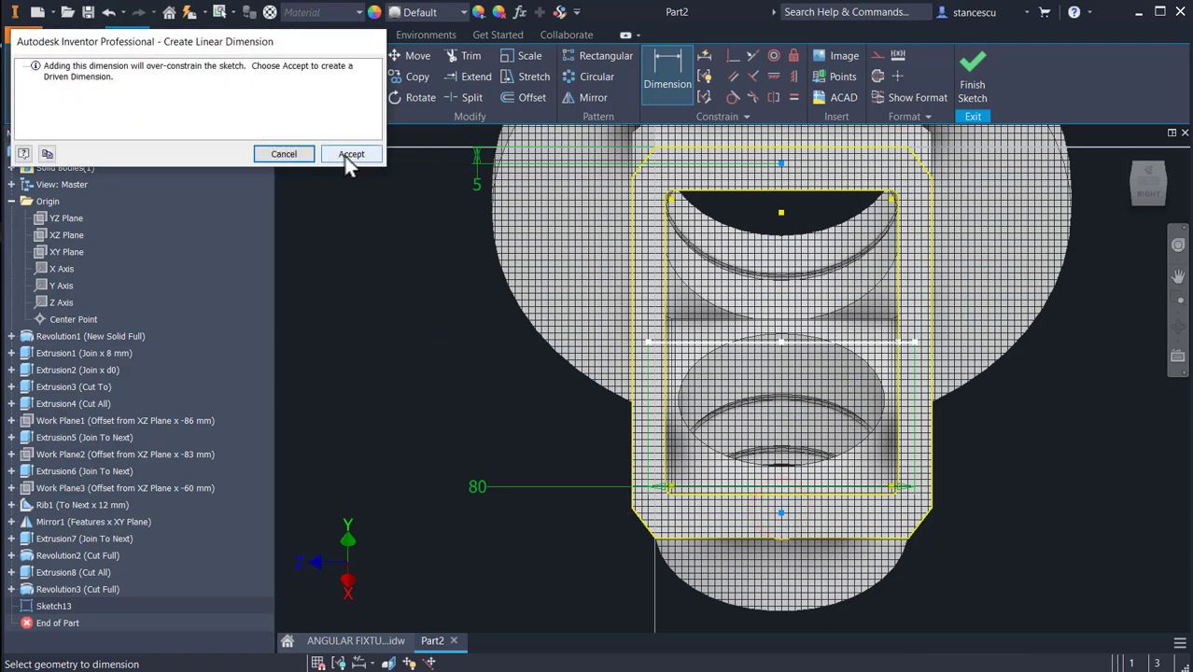
{"action": "left_click", "coordinate": [304, 152]}
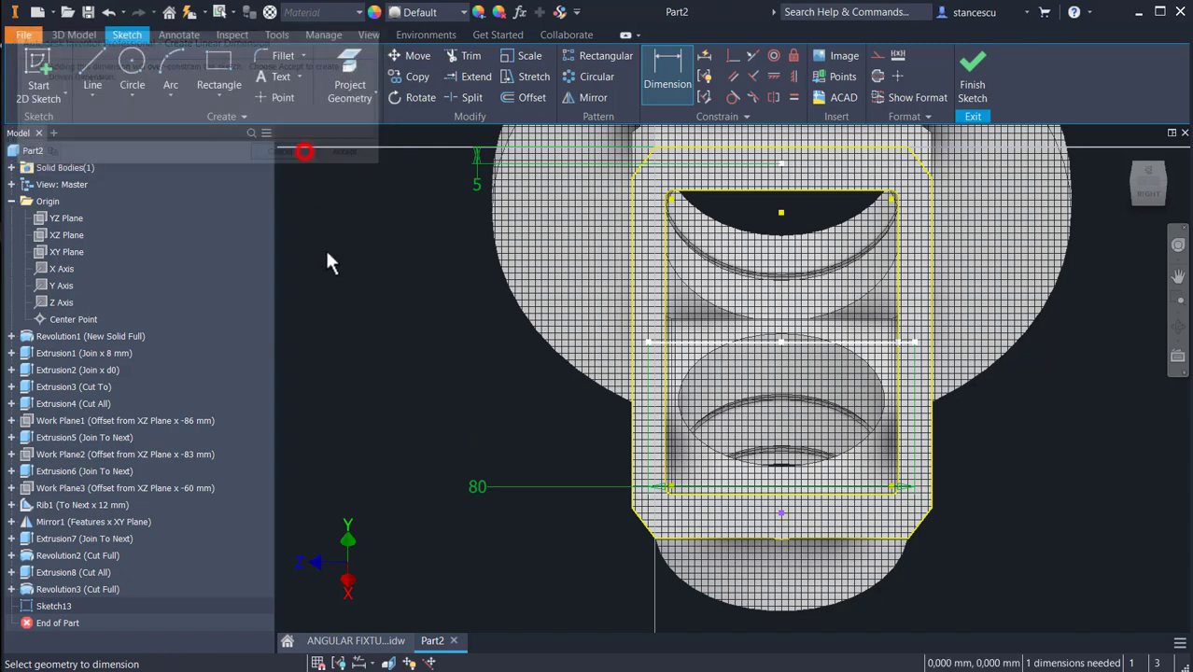
{"action": "scroll", "coordinate": [753, 547], "scroll_direction": "up", "scroll_amount": 5}
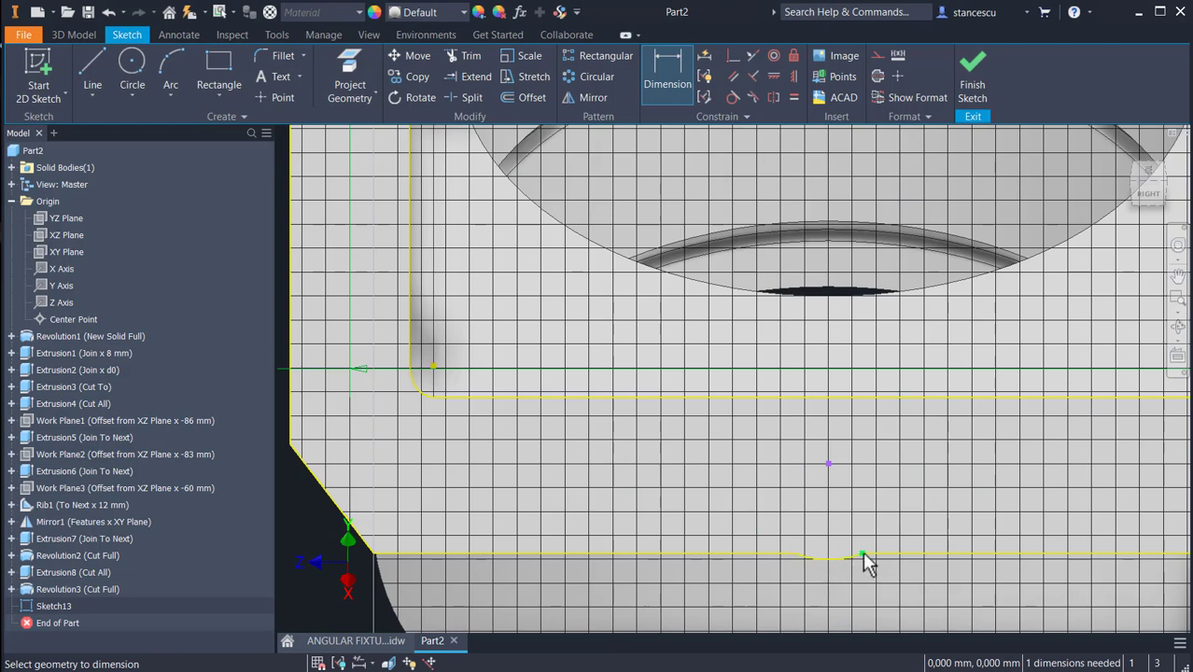
{"action": "scroll", "coordinate": [812, 558], "scroll_direction": "up", "scroll_amount": 3}
{"action": "scroll", "coordinate": [833, 555], "scroll_direction": "down", "scroll_amount": 4}
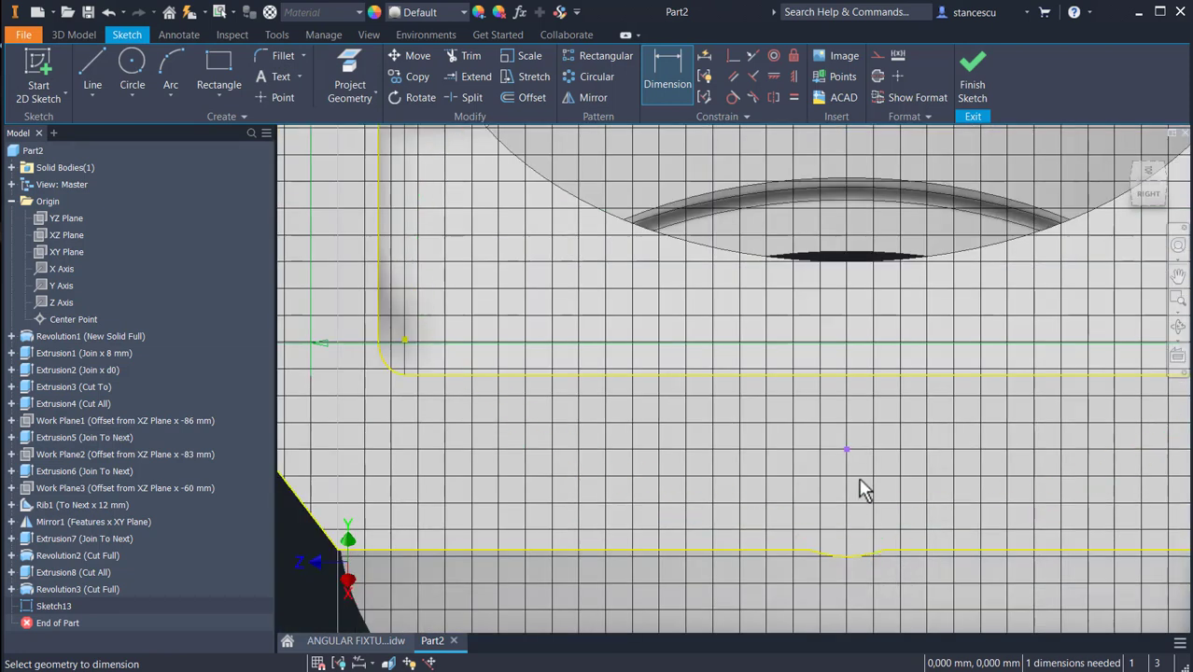
{"action": "scroll", "coordinate": [860, 486], "scroll_direction": "down", "scroll_amount": 2}
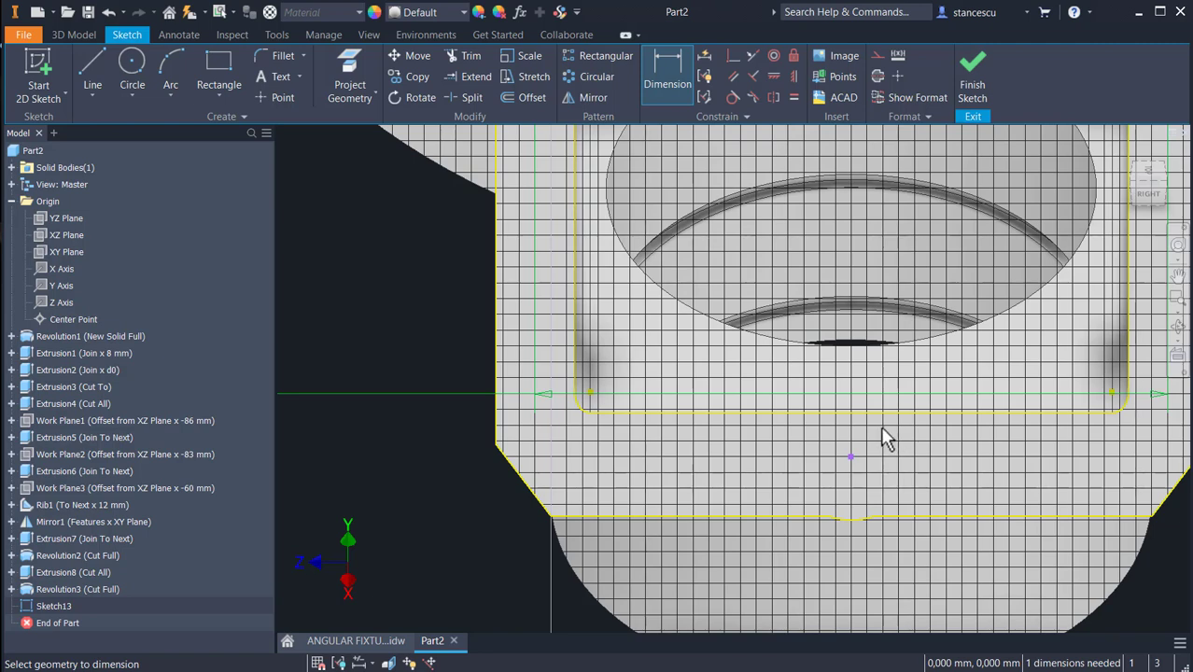
{"action": "scroll", "coordinate": [859, 473], "scroll_direction": "down", "scroll_amount": 2}
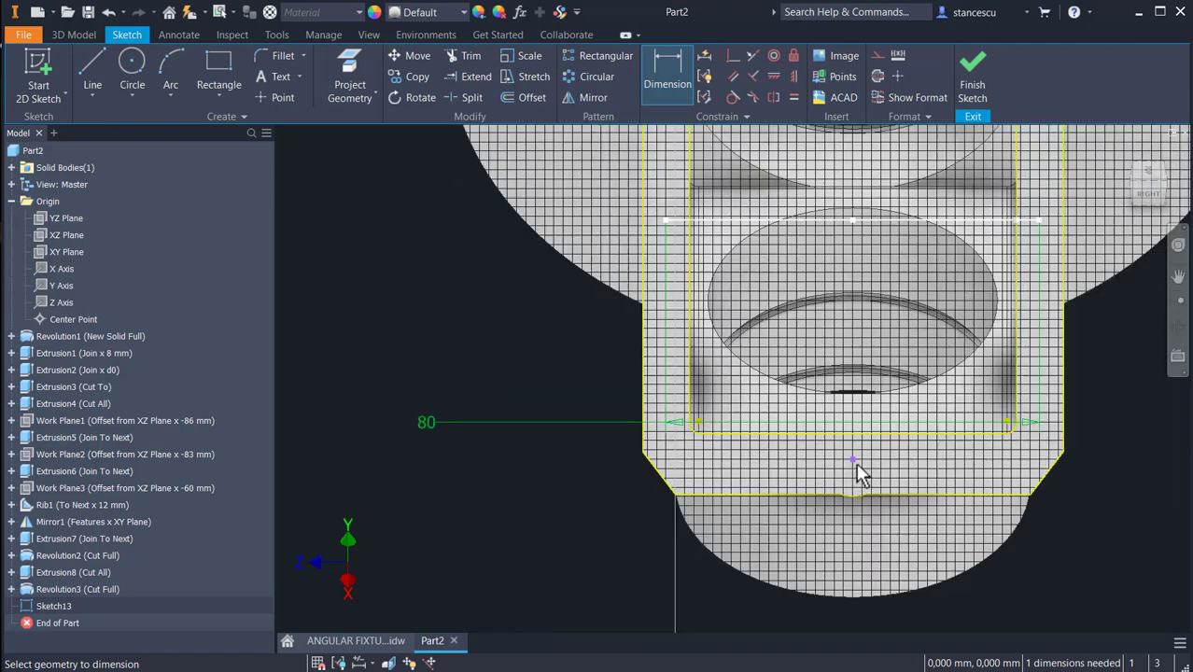
{"action": "scroll", "coordinate": [826, 505], "scroll_direction": "down", "scroll_amount": 2}
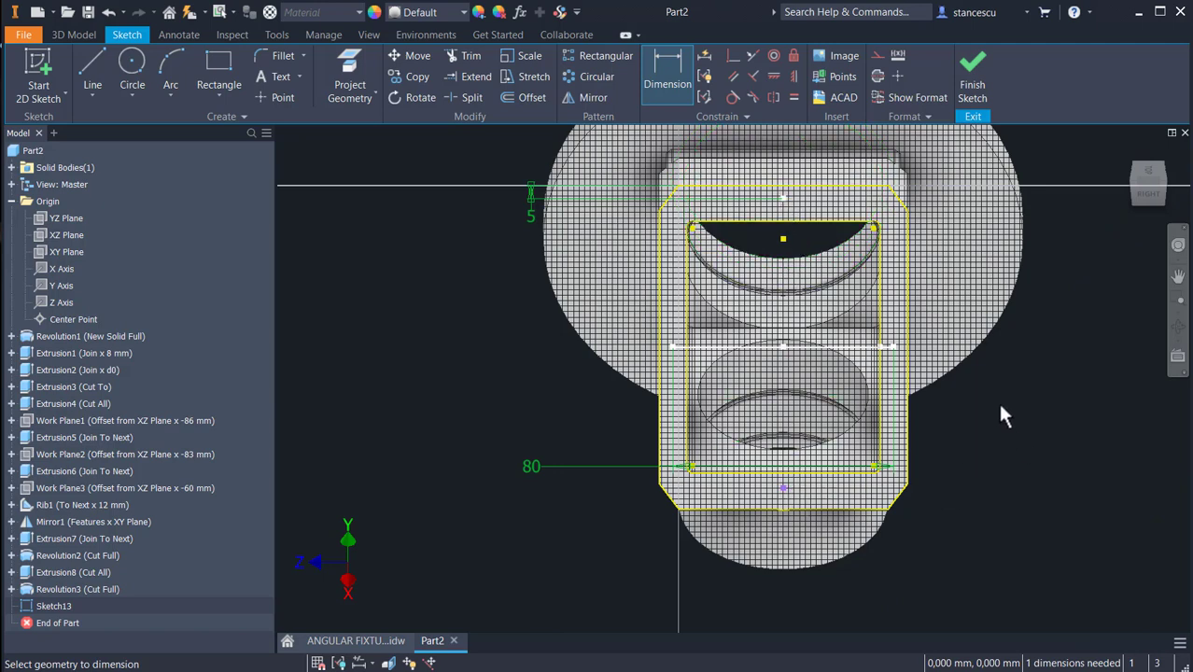
- Finish Sketch13 and place a hole at the point on the pocket edge
{"action": "left_click", "coordinate": [973, 73]}
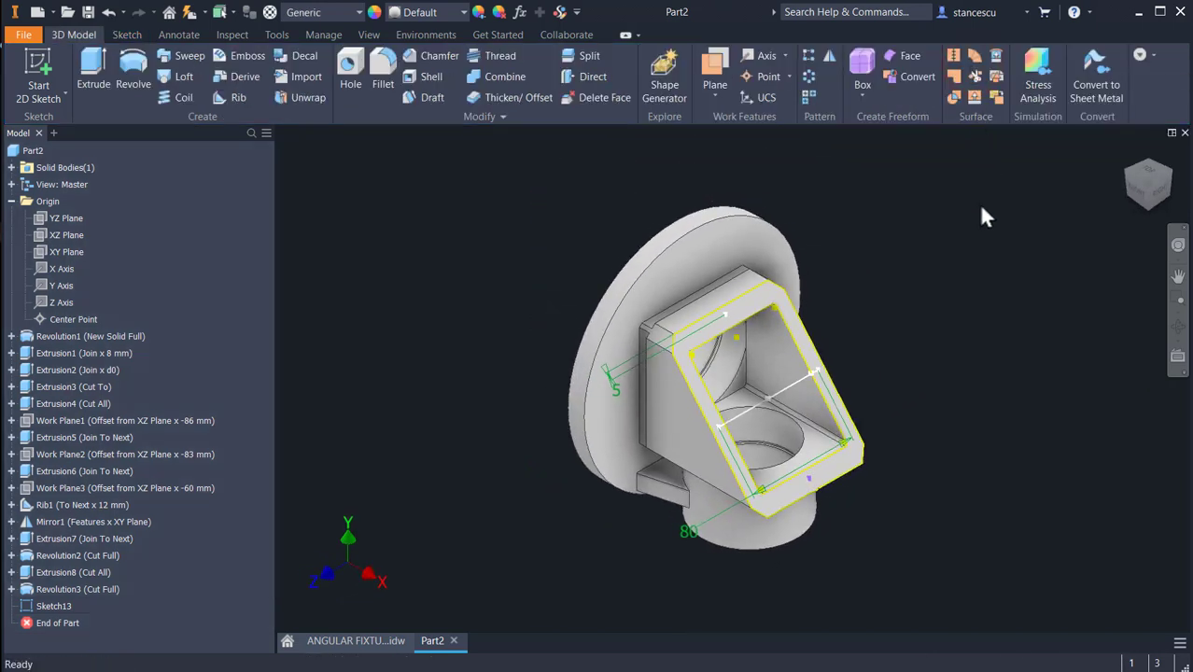
{"action": "left_click", "coordinate": [351, 72]}
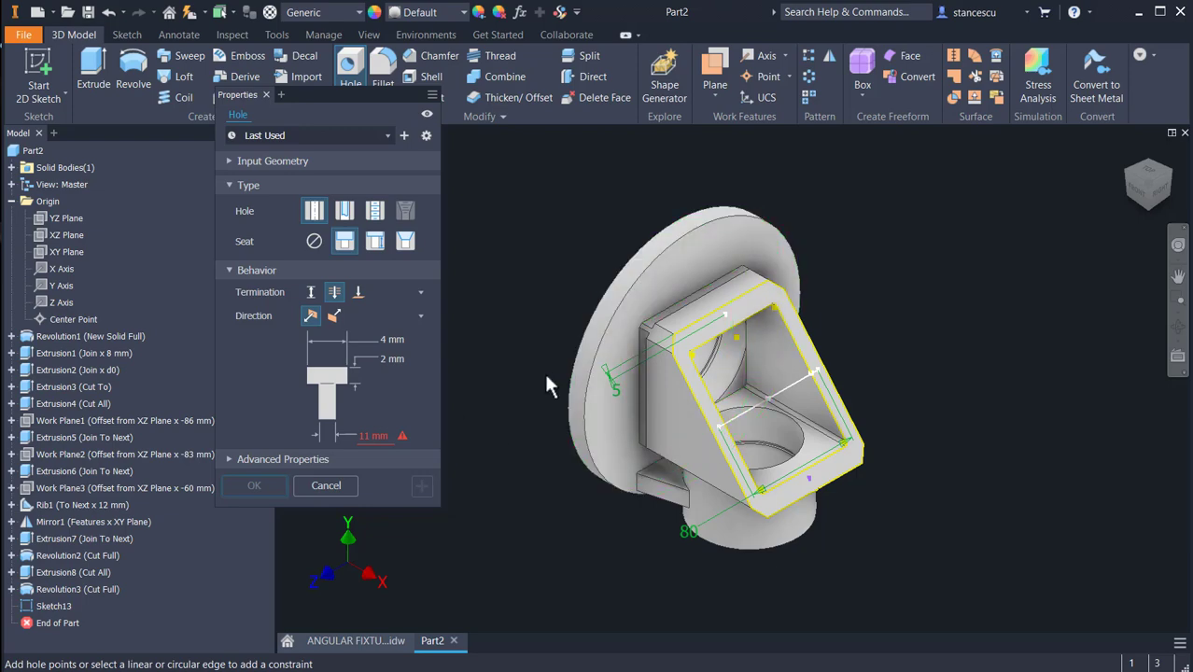
{"action": "scroll", "coordinate": [564, 399], "scroll_direction": "up", "scroll_amount": 3}
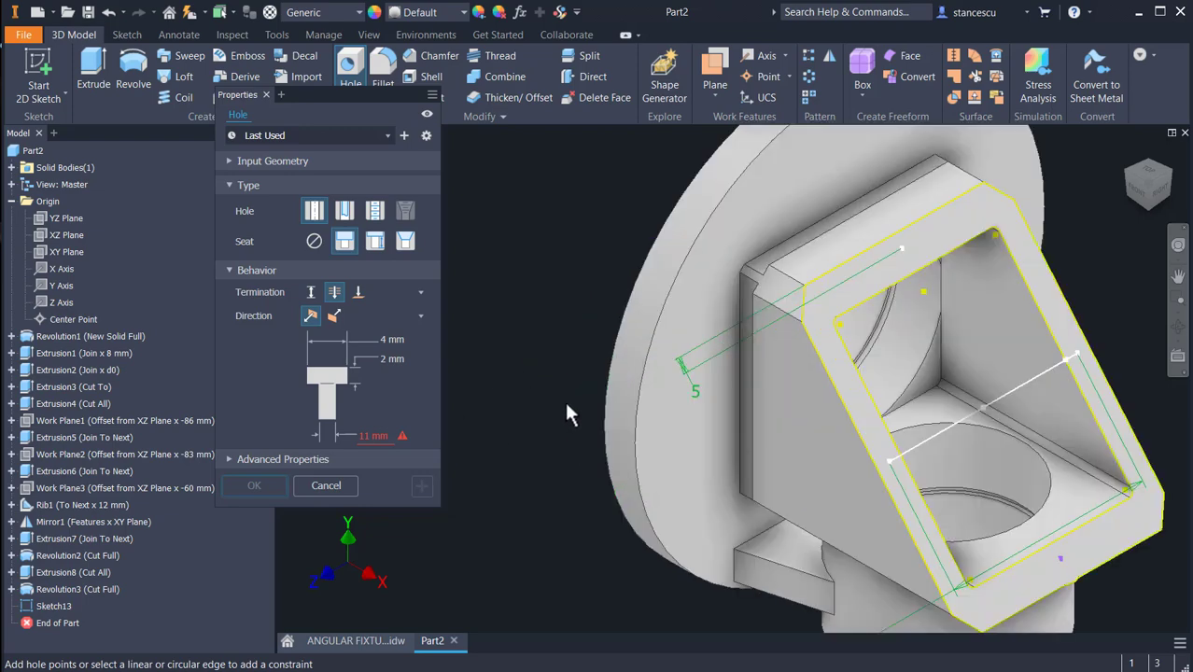
{"action": "left_click", "coordinate": [890, 464]}
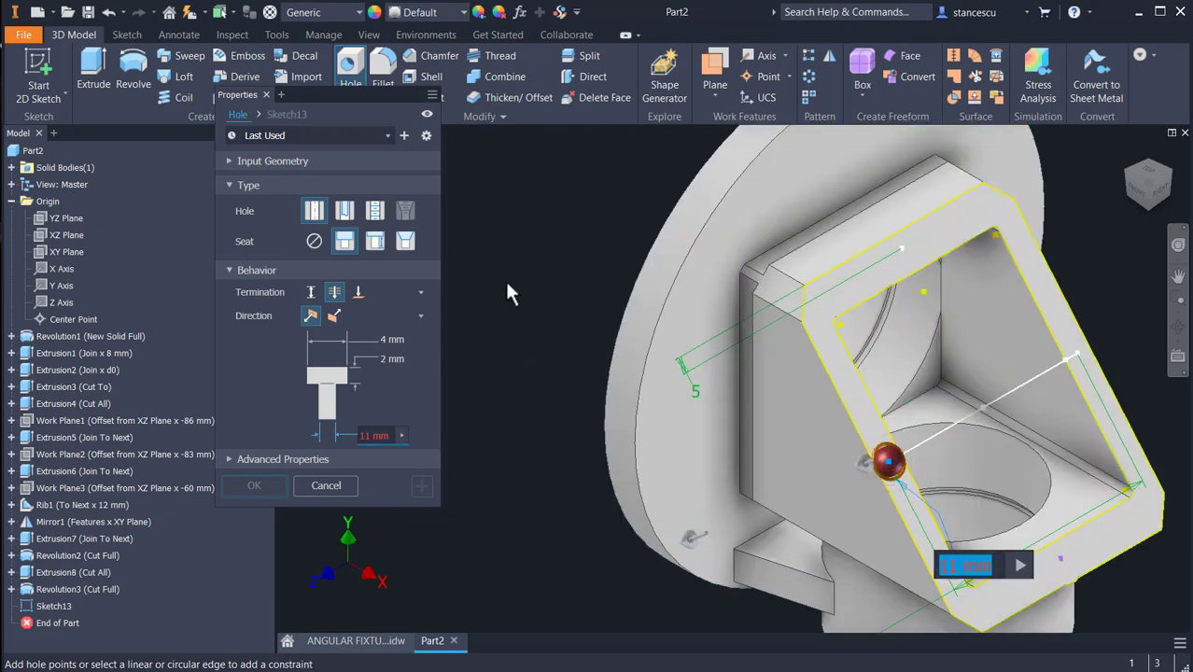
- Make the hole a tapped ISO Metric profile thread of size 6
{"action": "left_click", "coordinate": [375, 212]}
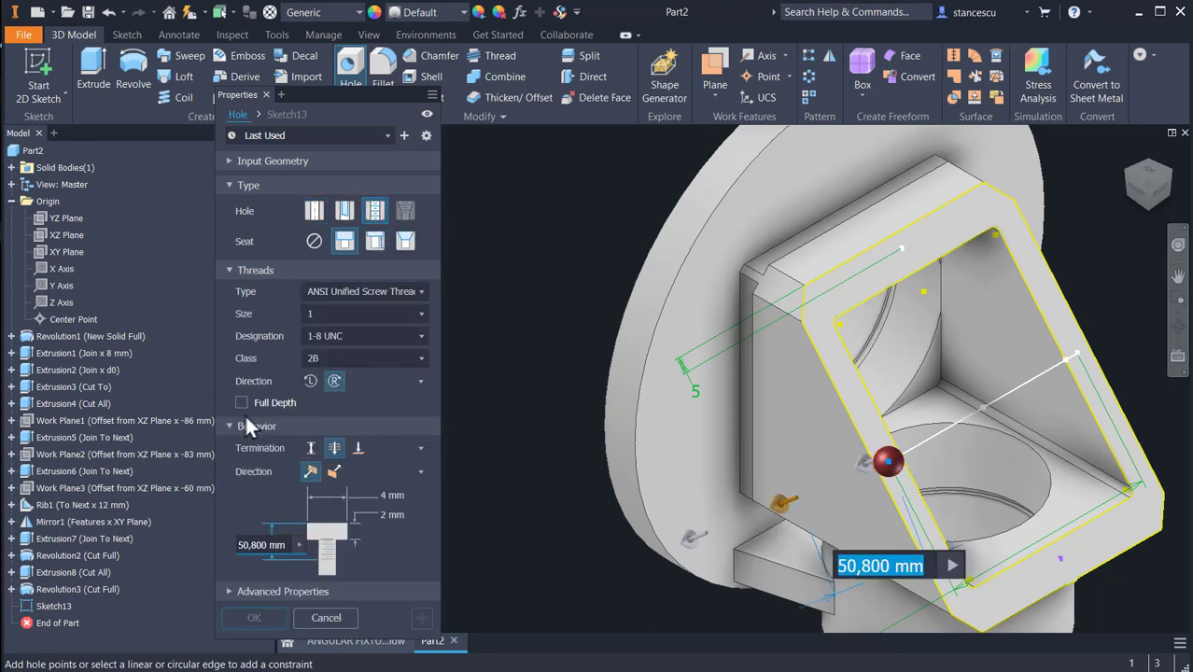
{"action": "left_click", "coordinate": [357, 291]}
{"action": "left_click", "coordinate": [362, 347]}
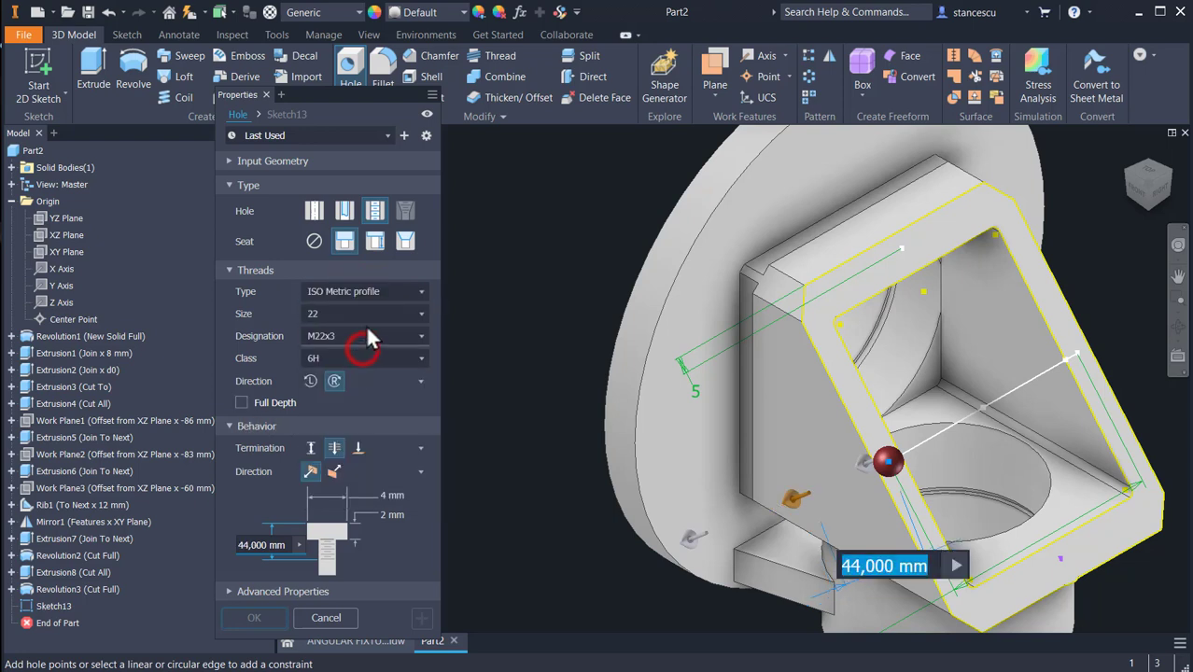
{"action": "left_click", "coordinate": [370, 314]}
{"action": "scroll", "coordinate": [384, 351], "scroll_direction": "up", "scroll_amount": 5}
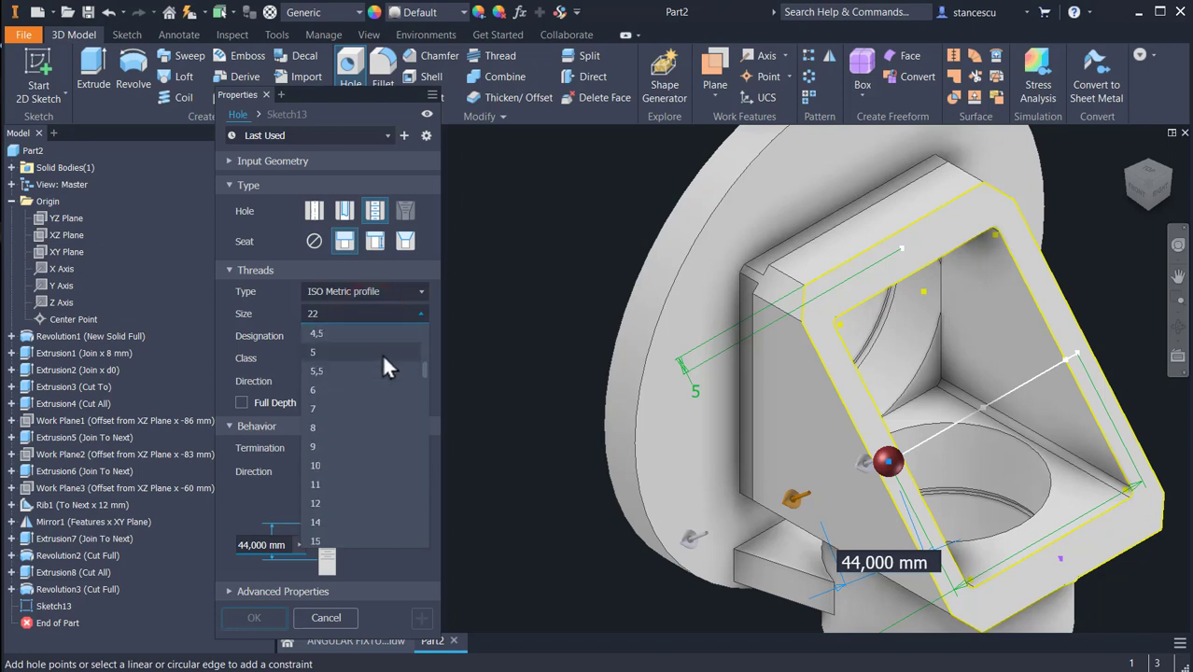
{"action": "left_click", "coordinate": [332, 390]}
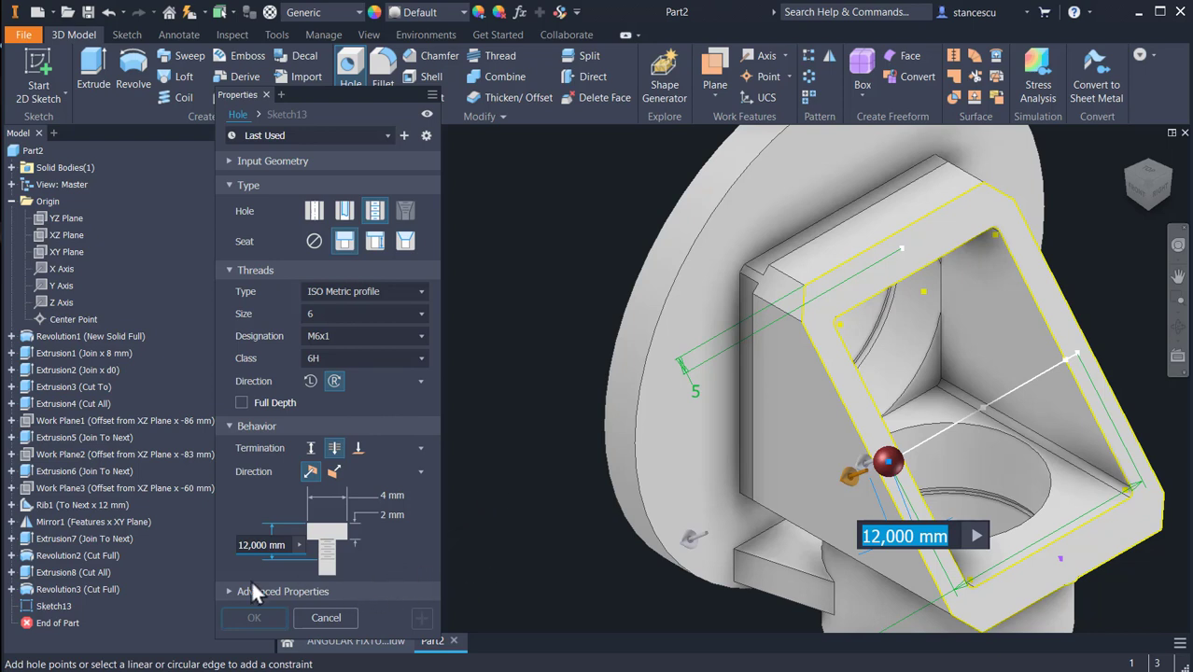
- Set no seat, 16 mm drill depth and 13 mm thread depth, add the second point, and create Hole1
{"action": "left_click", "coordinate": [315, 242]}
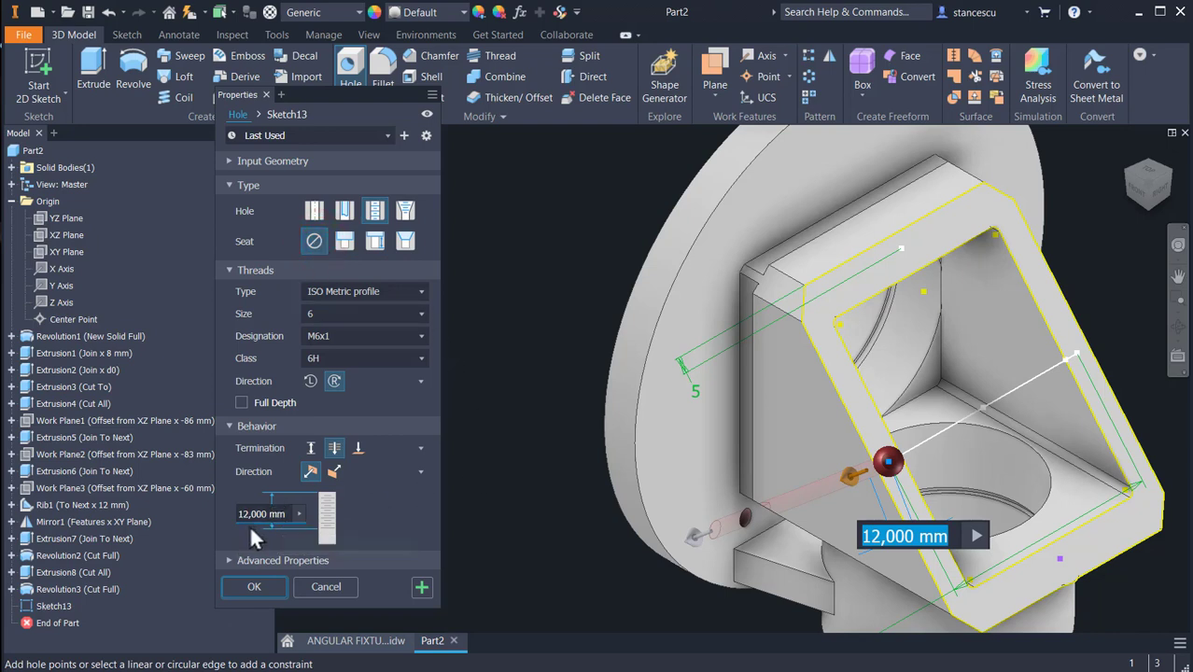
{"action": "left_click", "coordinate": [312, 449]}
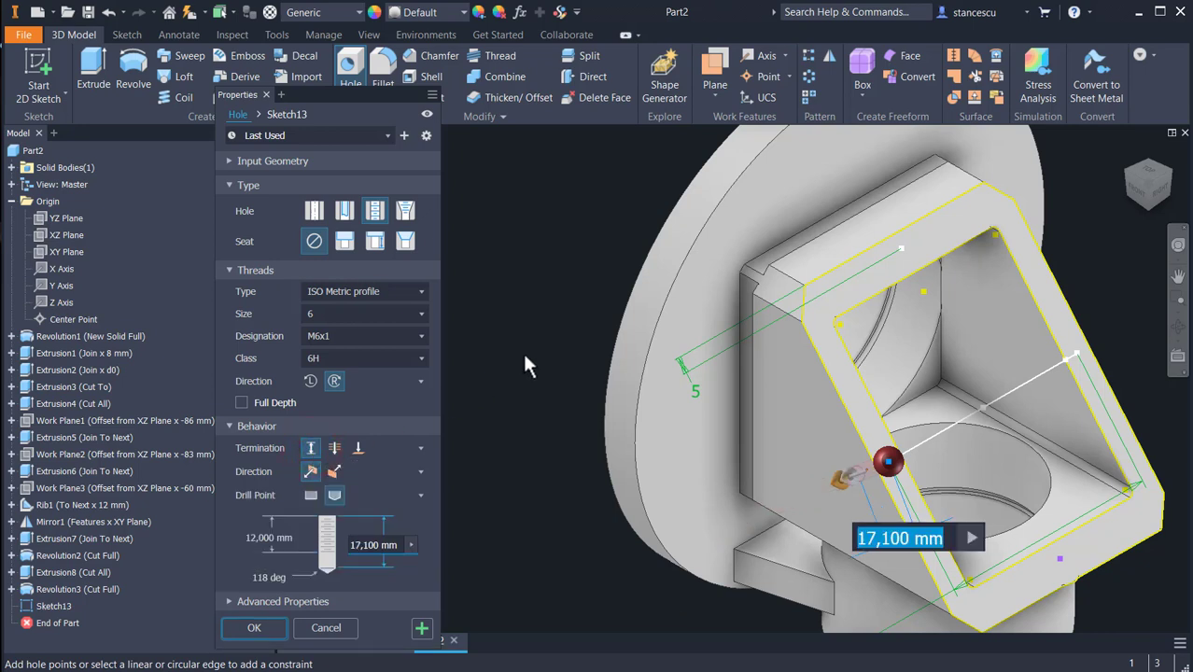
{"action": "type", "text": "16"}
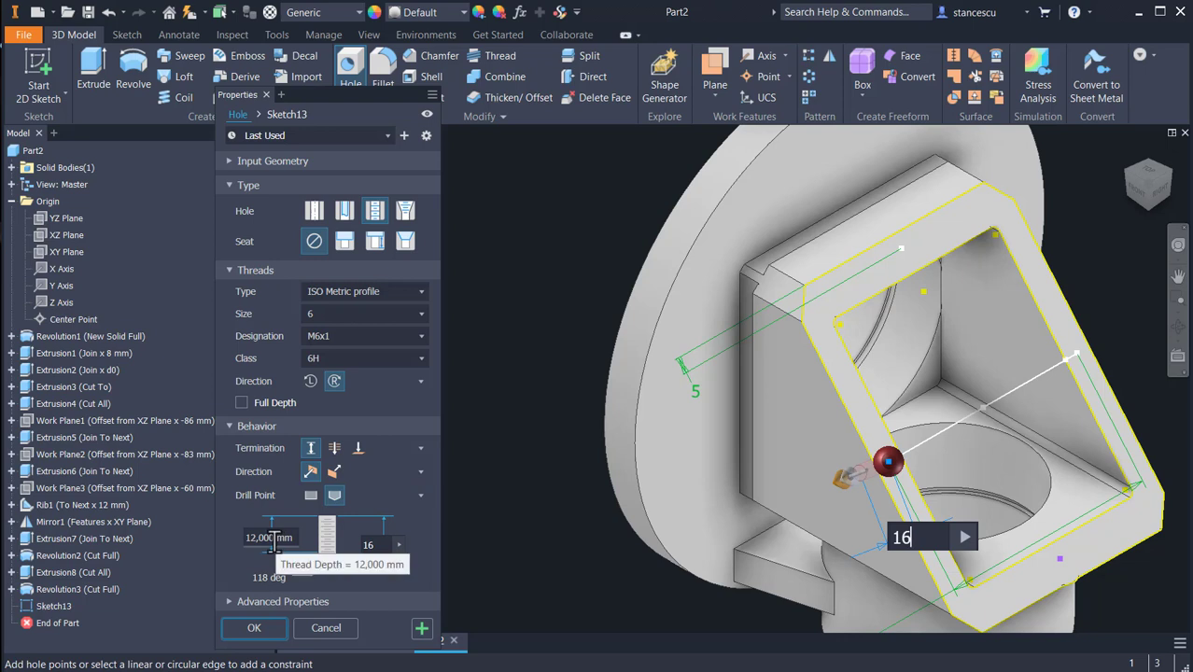
{"action": "left_click", "coordinate": [273, 540]}
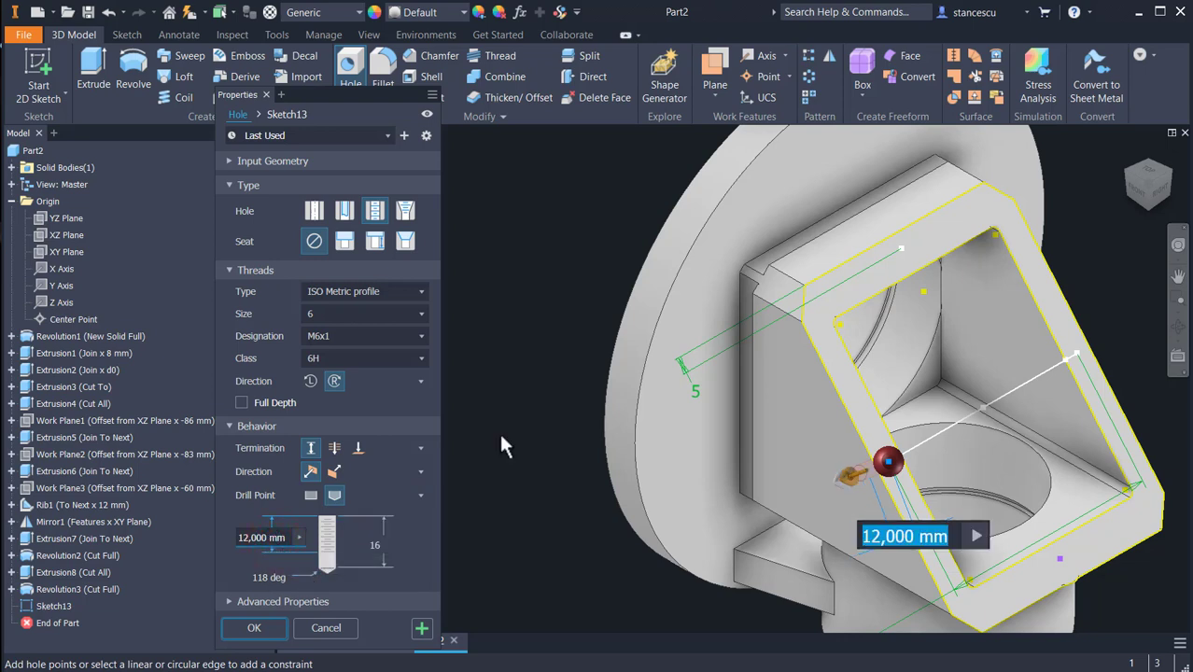
{"action": "type", "text": "13"}
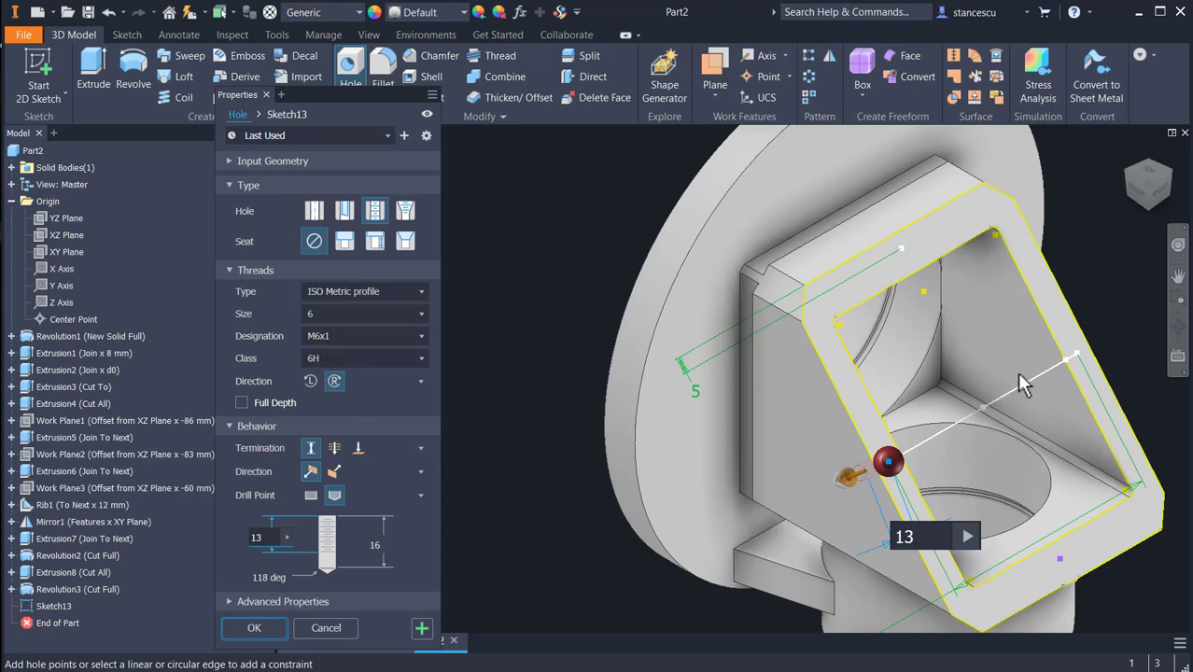
{"action": "left_click", "coordinate": [1078, 356]}
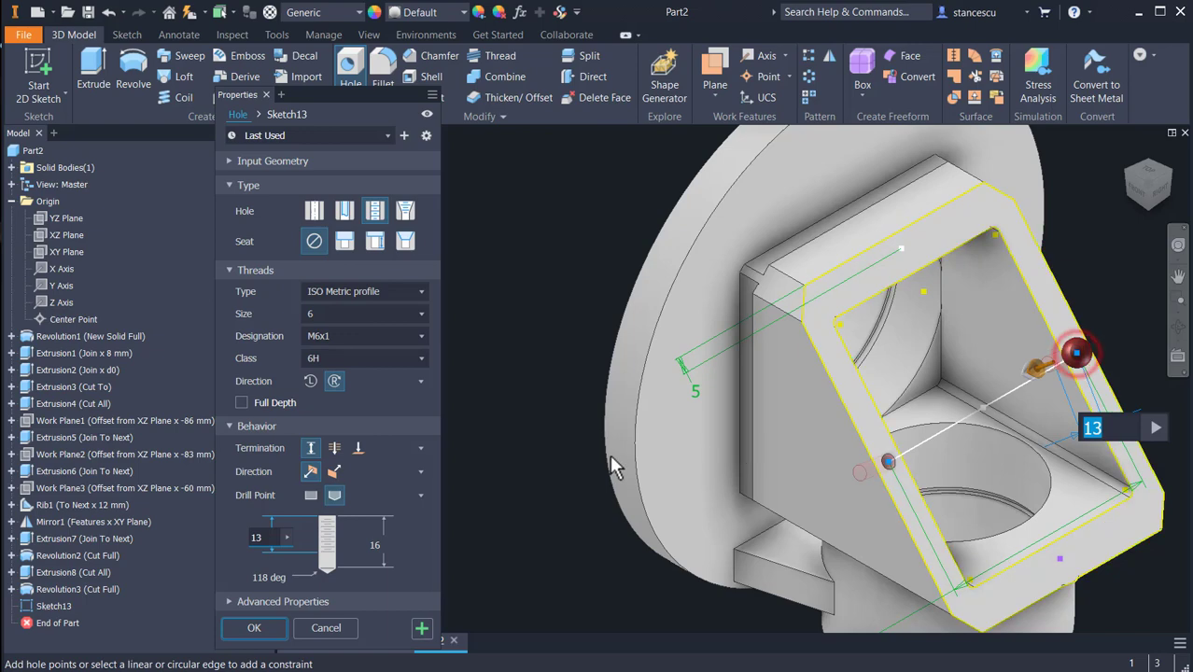
{"action": "left_click", "coordinate": [270, 627]}
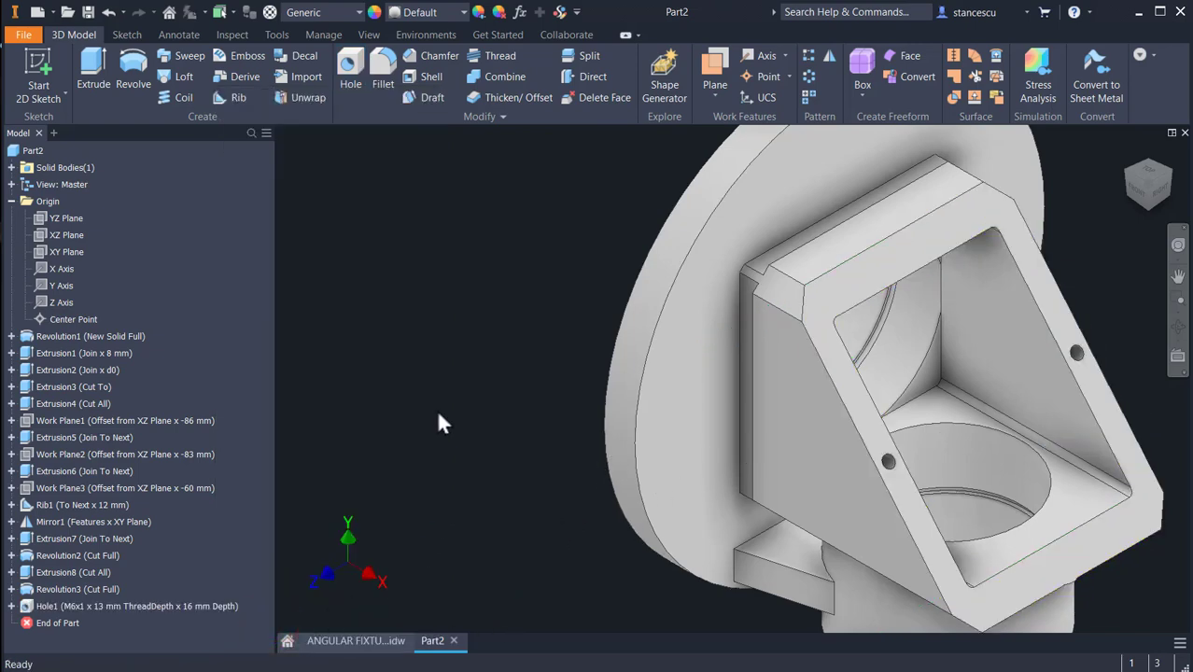
- Expand Hole1 in the browser and share its Sketch13 so the points reappear
{"action": "scroll", "coordinate": [950, 456], "scroll_direction": "up", "scroll_amount": 5}
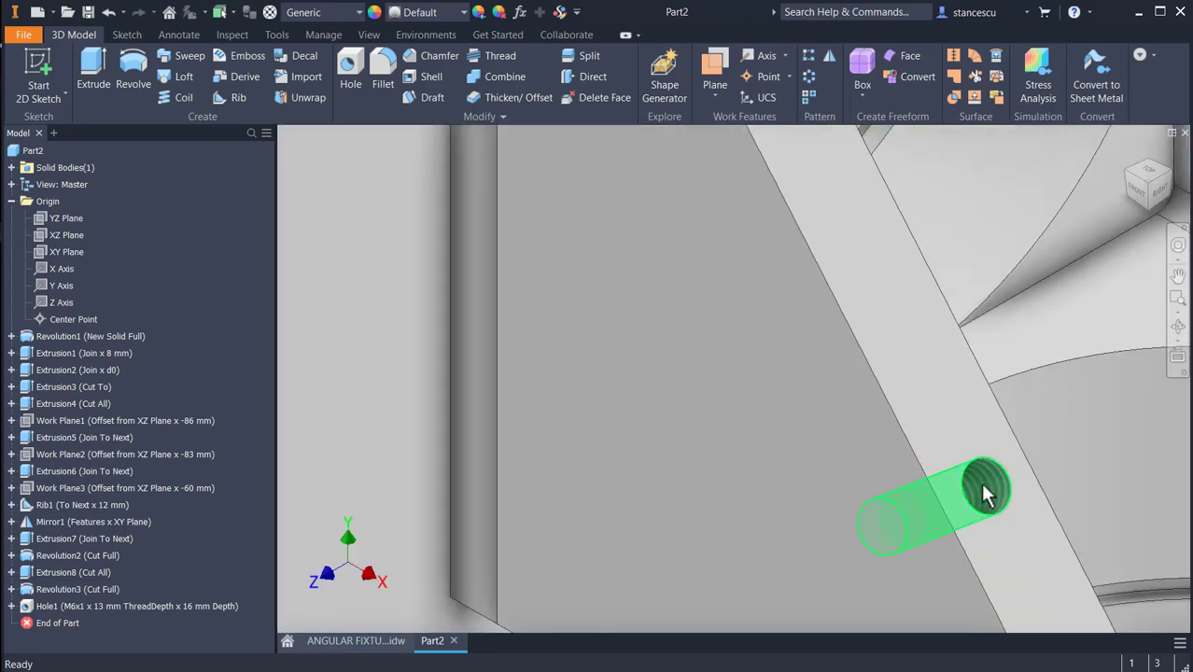
{"action": "scroll", "coordinate": [980, 486], "scroll_direction": "down", "scroll_amount": 6}
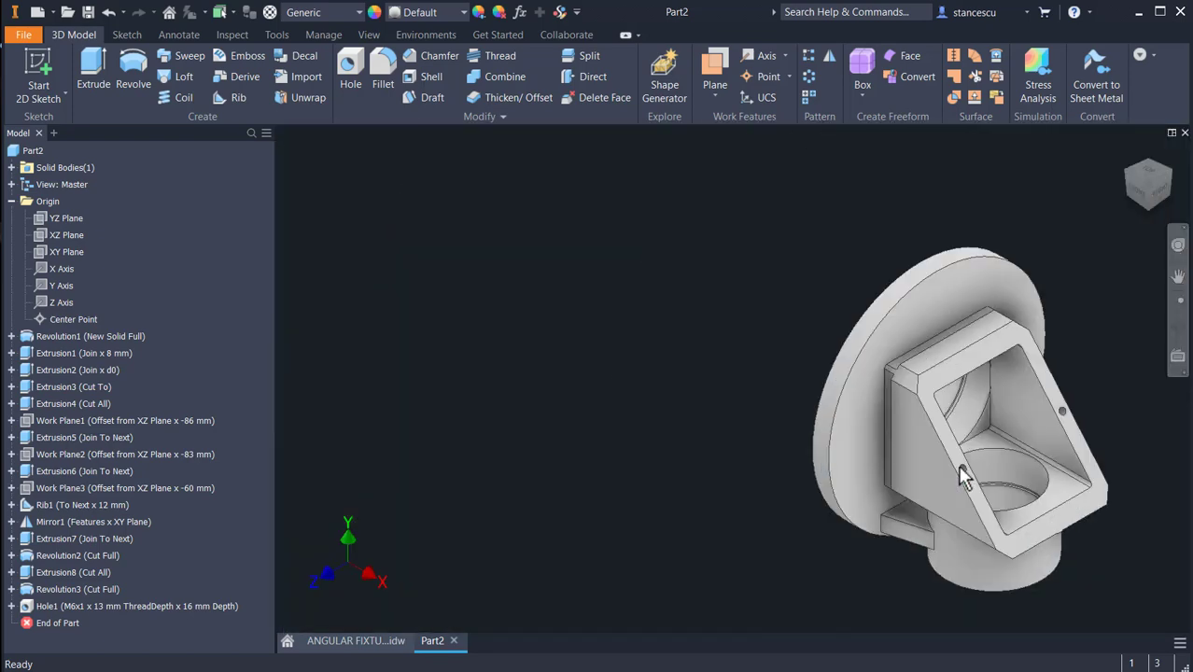
{"action": "middle_click_drag", "start_coordinate": [965, 476], "coordinate": [692, 448]}
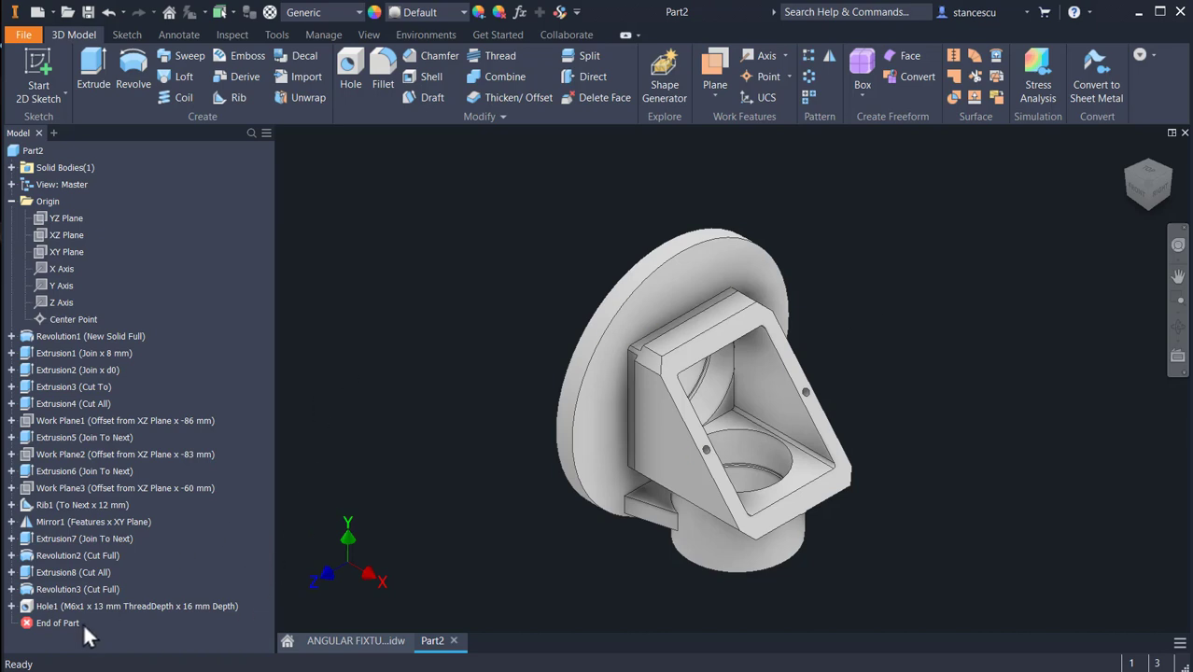
{"action": "left_click", "coordinate": [12, 607]}
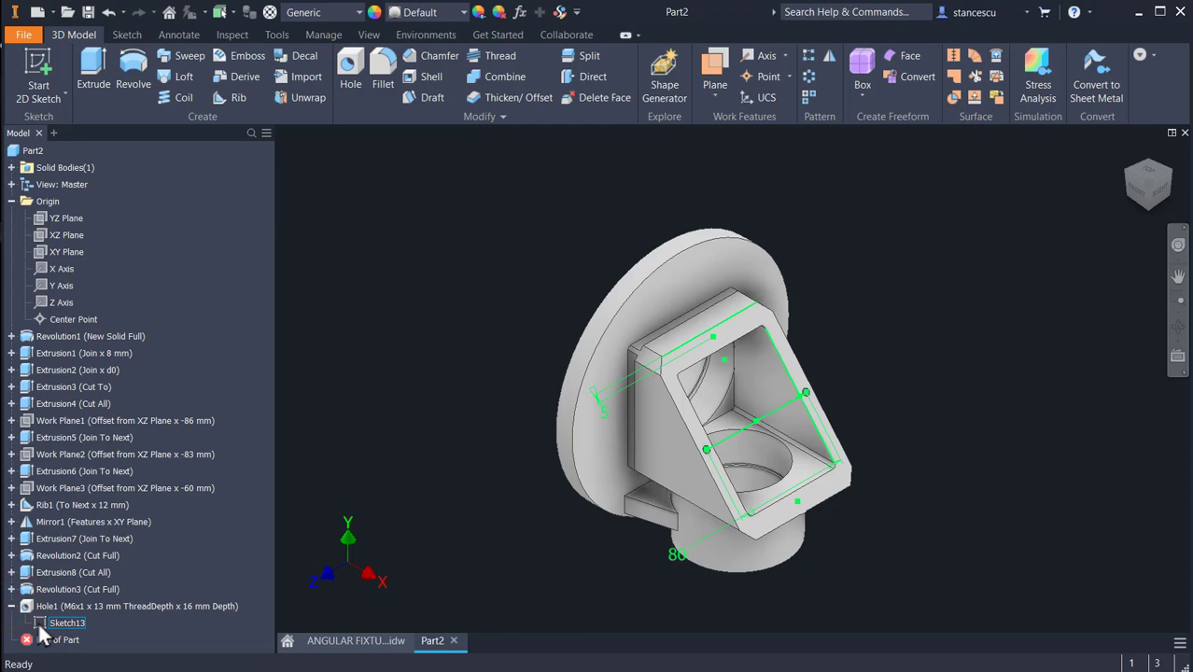
{"action": "right_click", "coordinate": [39, 624]}
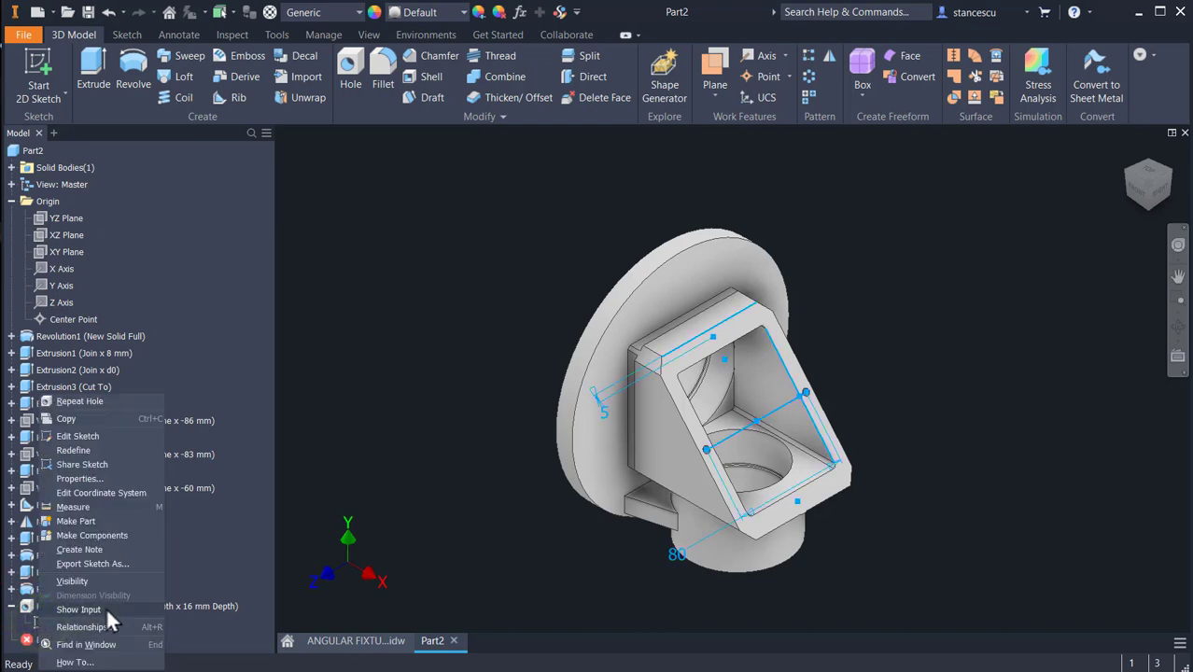
{"action": "left_click", "coordinate": [91, 464]}
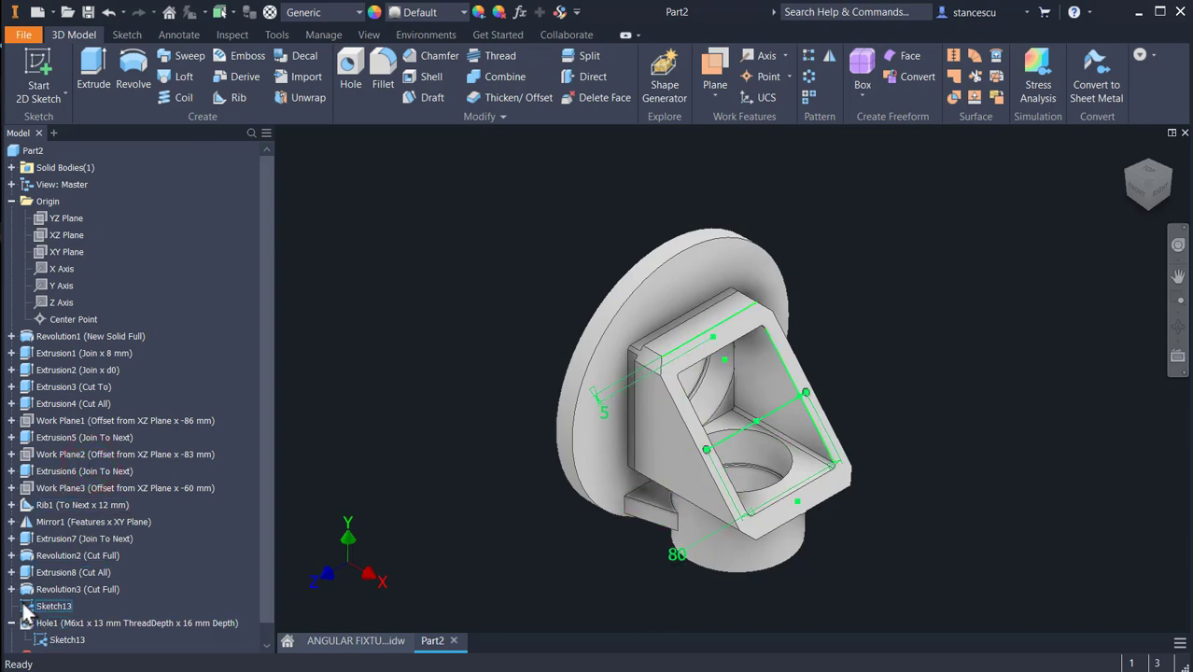
{"action": "scroll", "coordinate": [65, 594], "scroll_direction": "down", "scroll_amount": 1}
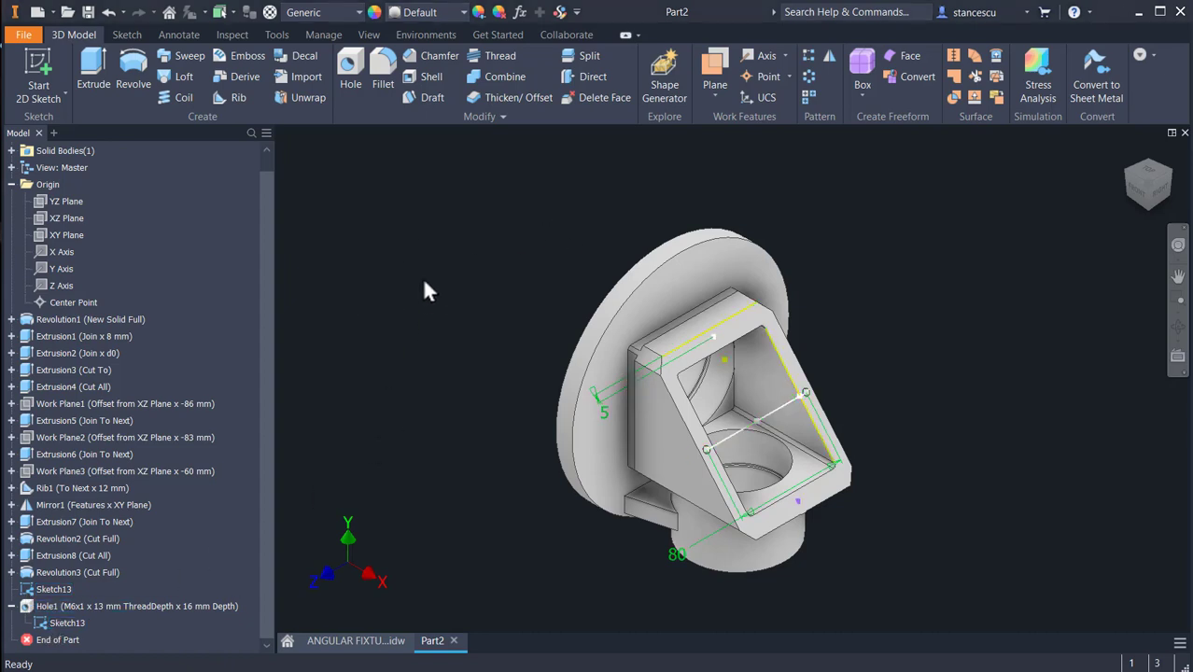
- Create Hole2, an M6x1 tapped hole at a shared-sketch point drilled to the XZ Plane
{"action": "left_click", "coordinate": [350, 86]}
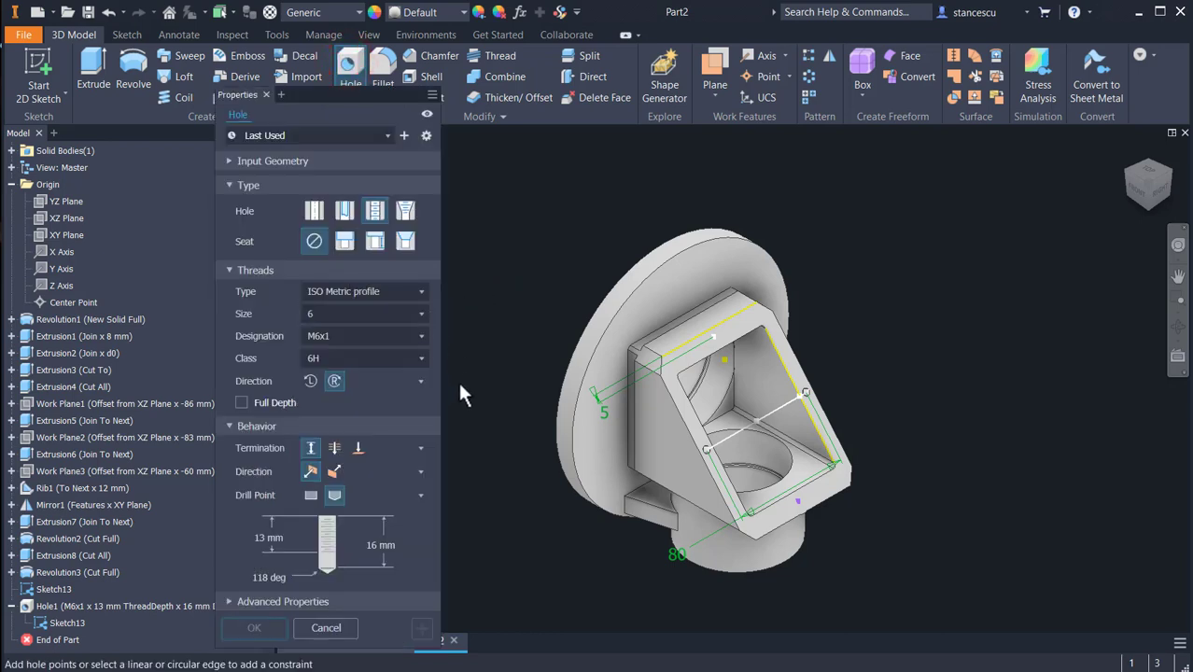
{"action": "left_click", "coordinate": [713, 339]}
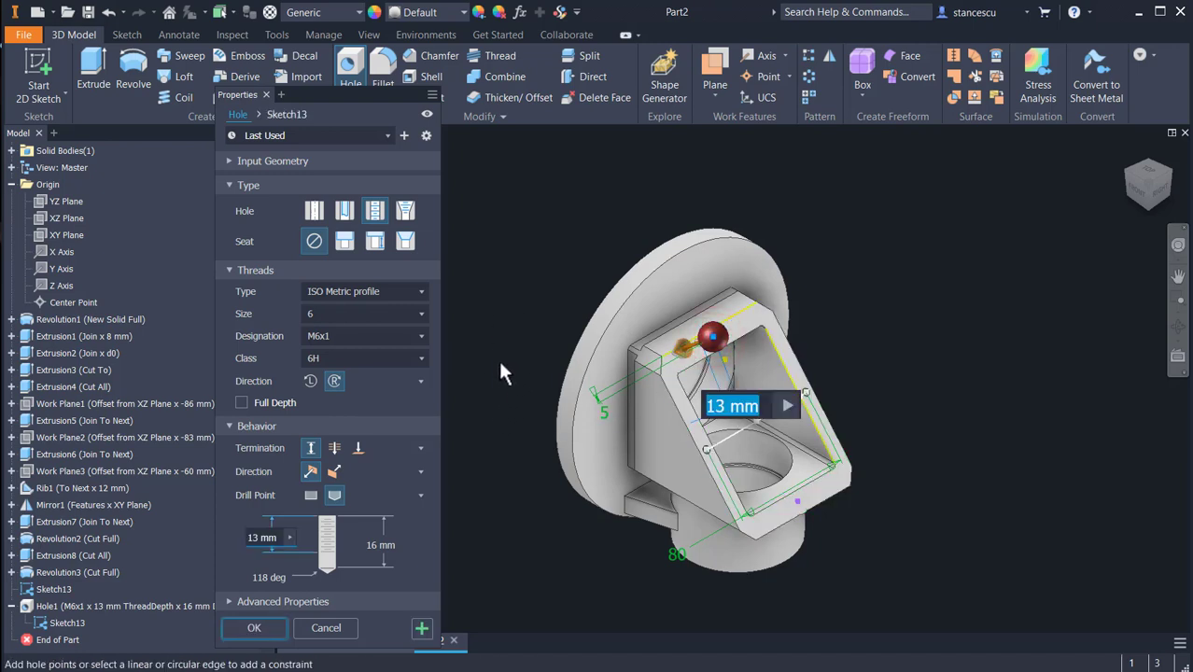
{"action": "middle_click_drag", "start_coordinate": [497, 366], "coordinate": [557, 325], "text": "shift"}
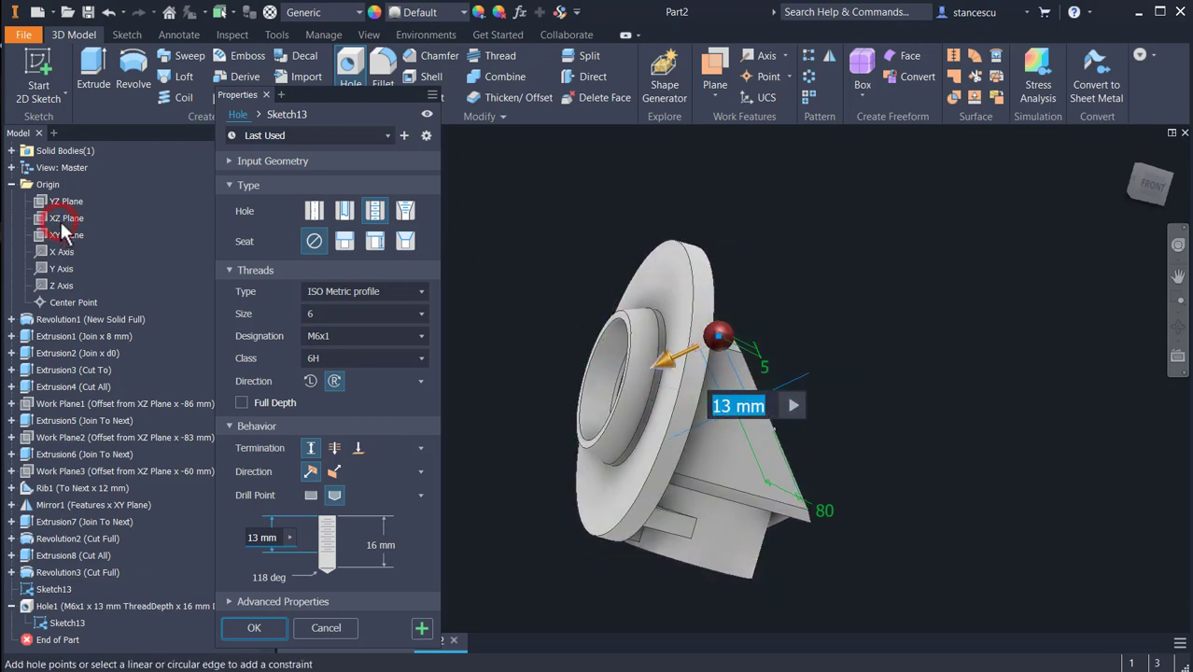
{"action": "left_click", "coordinate": [359, 449]}
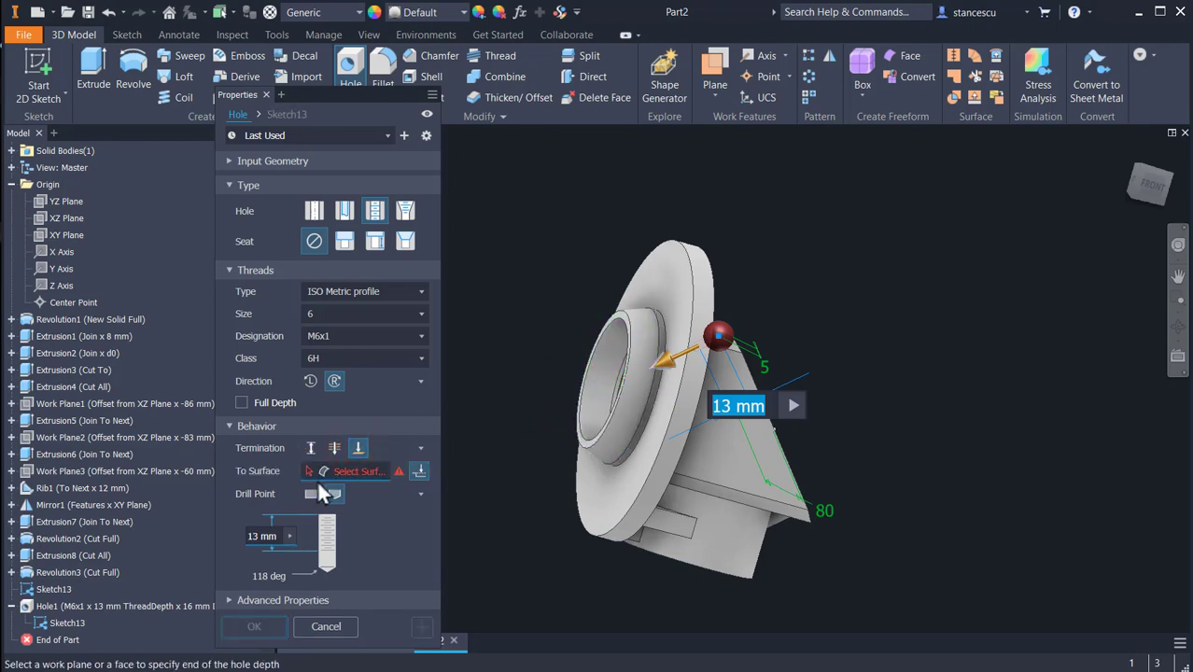
{"action": "left_click", "coordinate": [63, 219]}
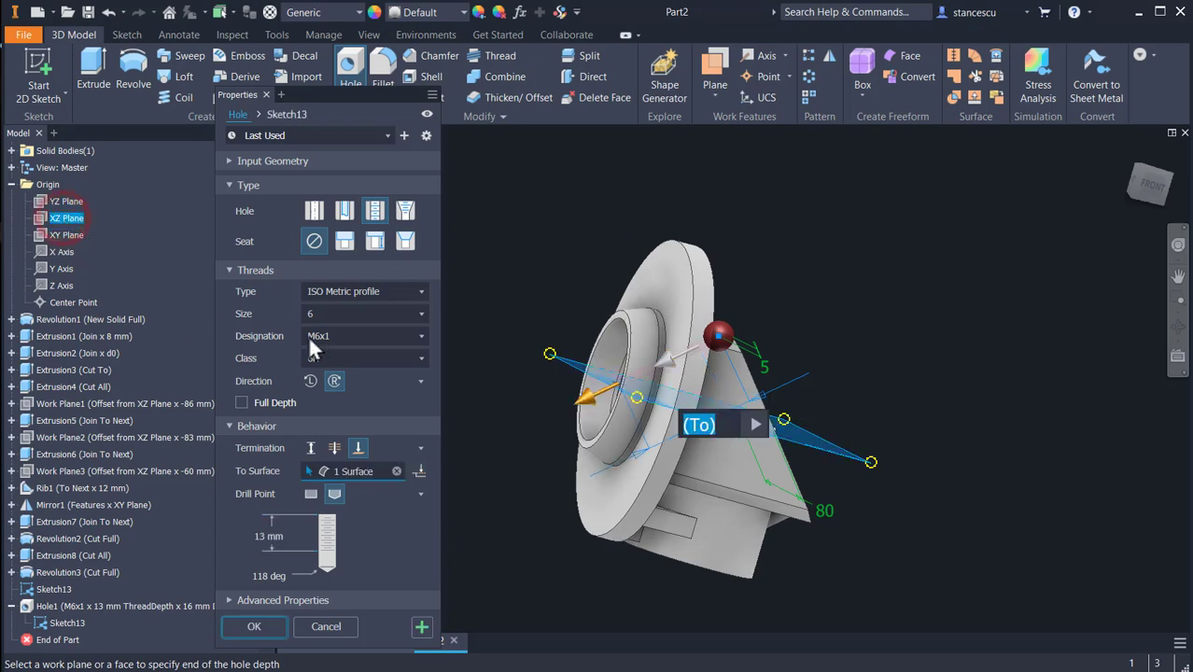
{"action": "middle_click_drag", "start_coordinate": [850, 372], "coordinate": [791, 394], "text": "shift"}
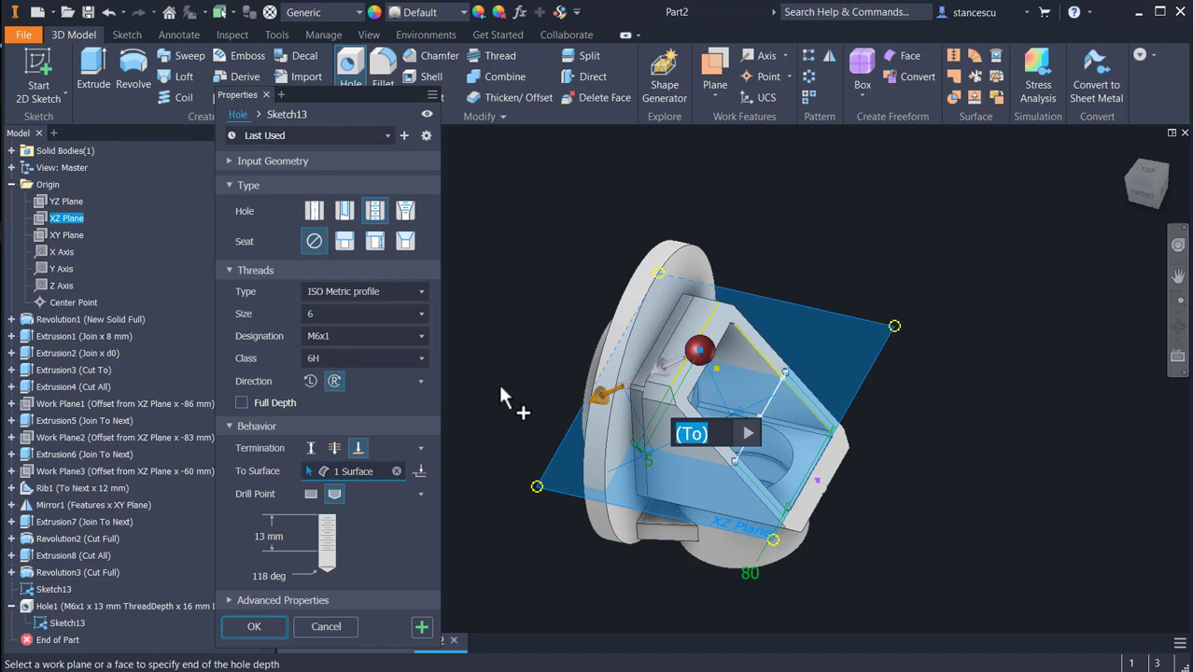
{"action": "left_click", "coordinate": [260, 628]}
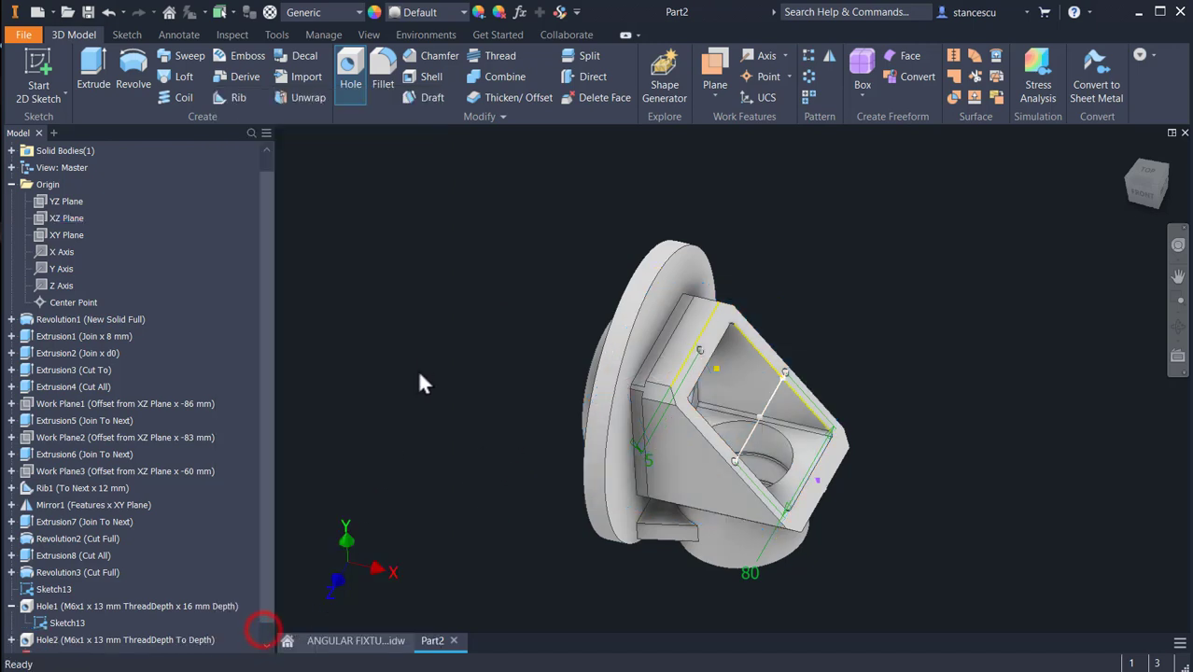
{"action": "key", "text": "F6"}
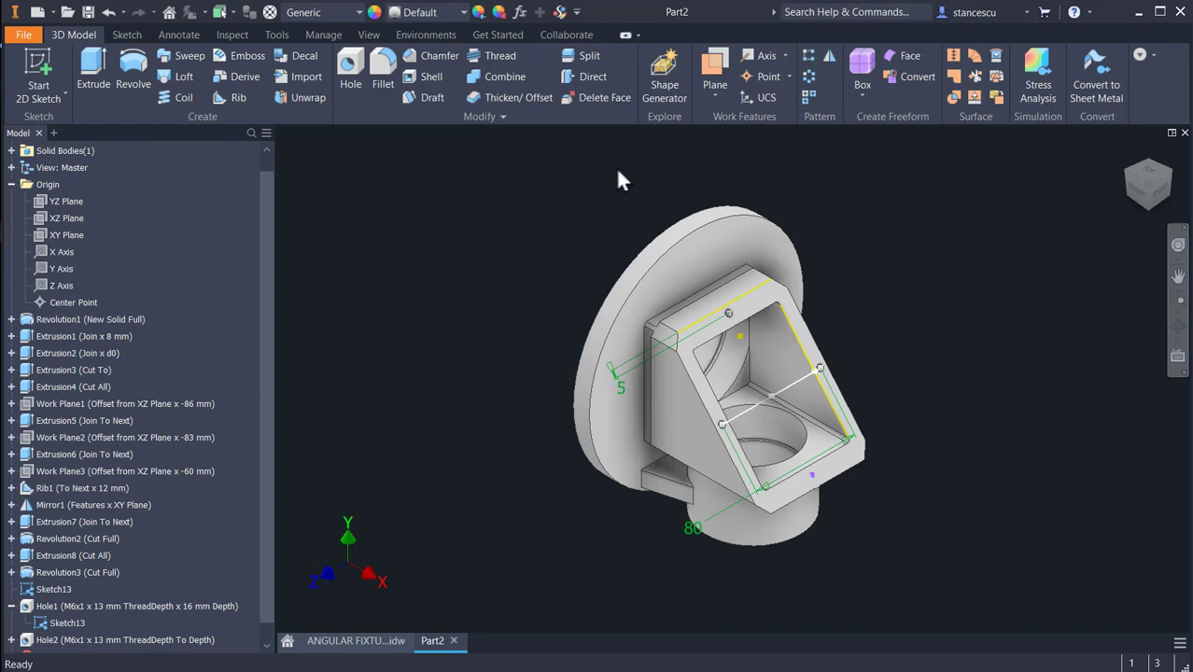
- Create a work plane through the angled frame along the line joining the two hole points
{"action": "left_click", "coordinate": [714, 70]}
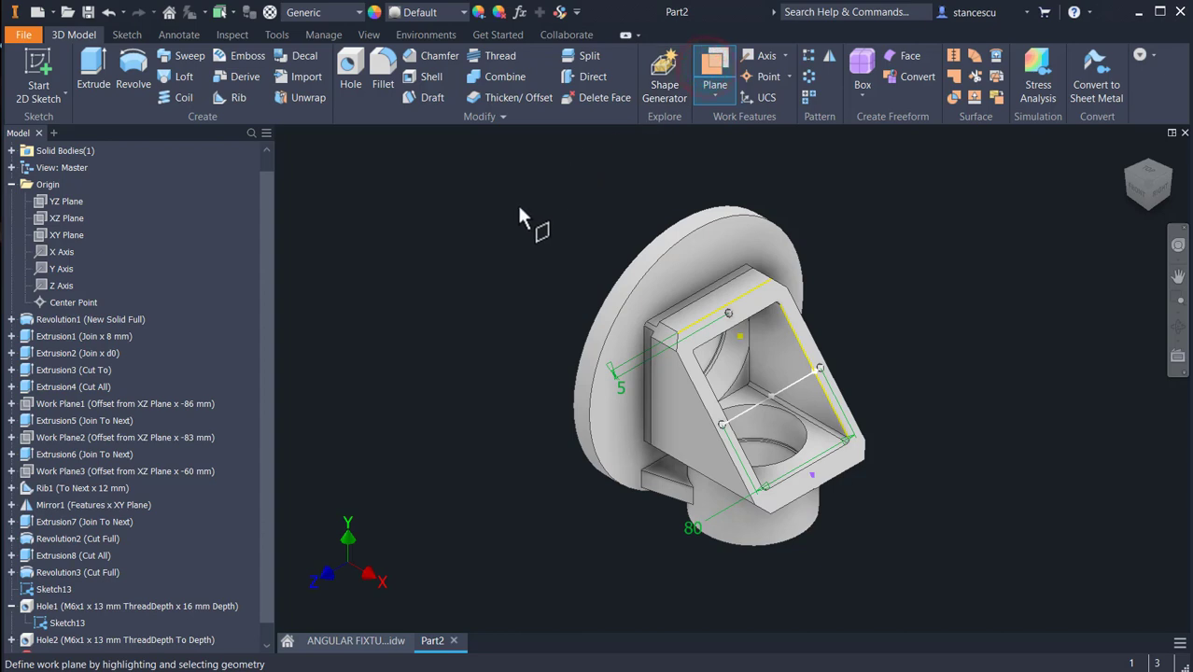
{"action": "left_click", "coordinate": [683, 272]}
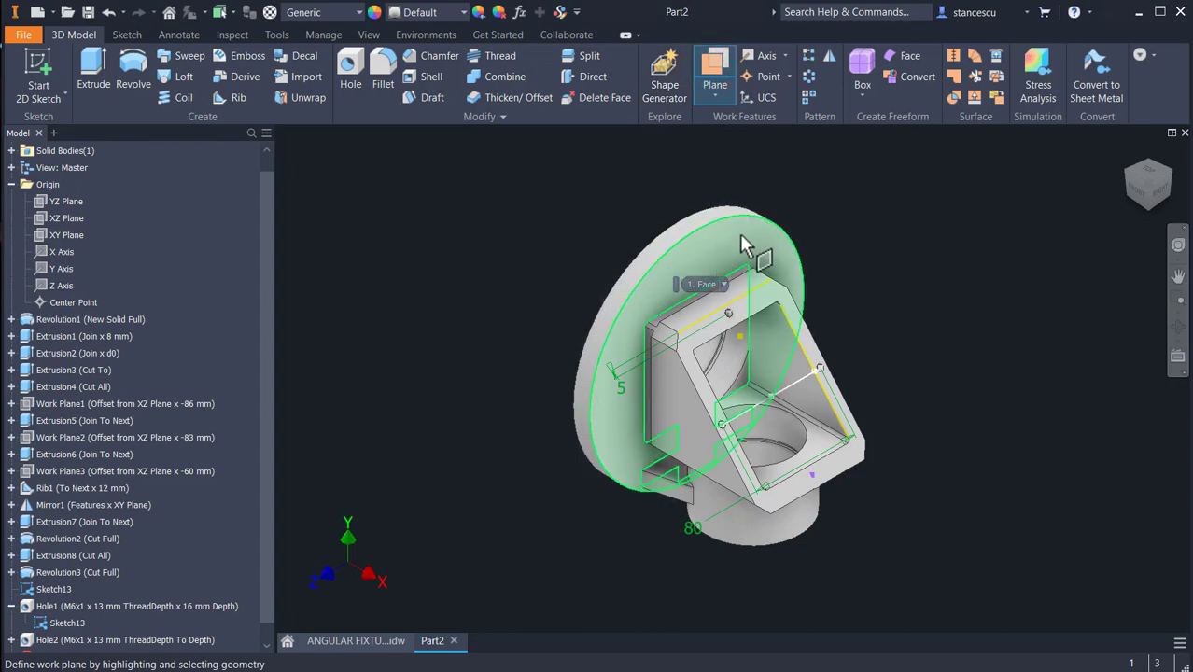
{"action": "right_click", "coordinate": [898, 245]}
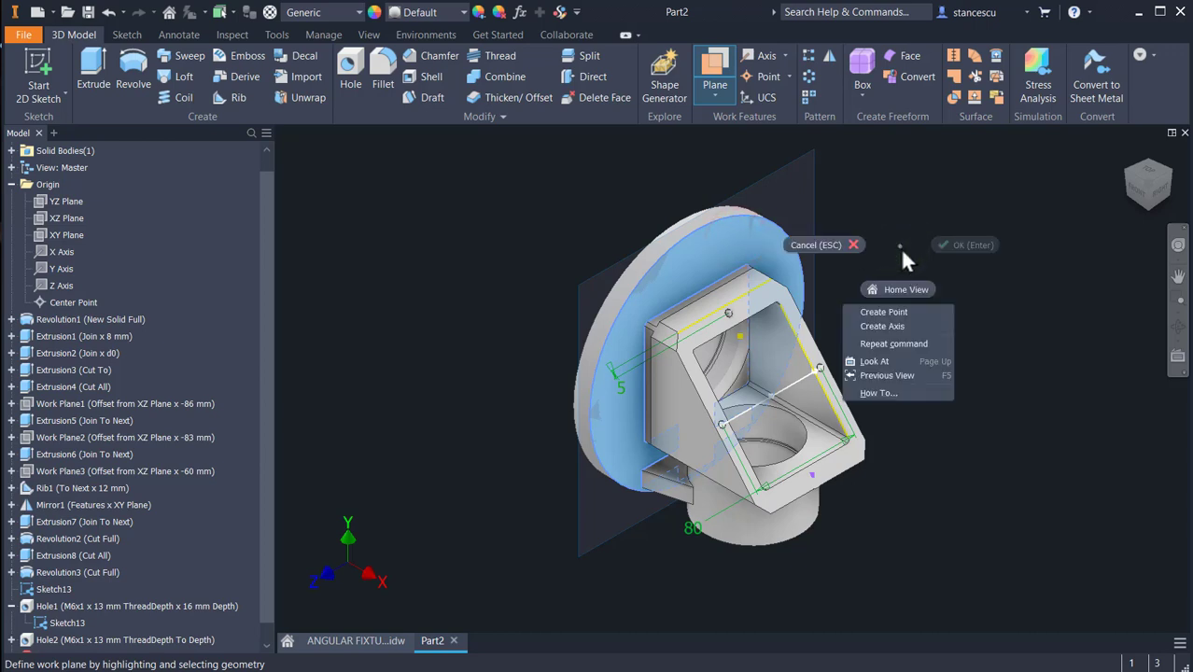
{"action": "left_click", "coordinate": [899, 313]}
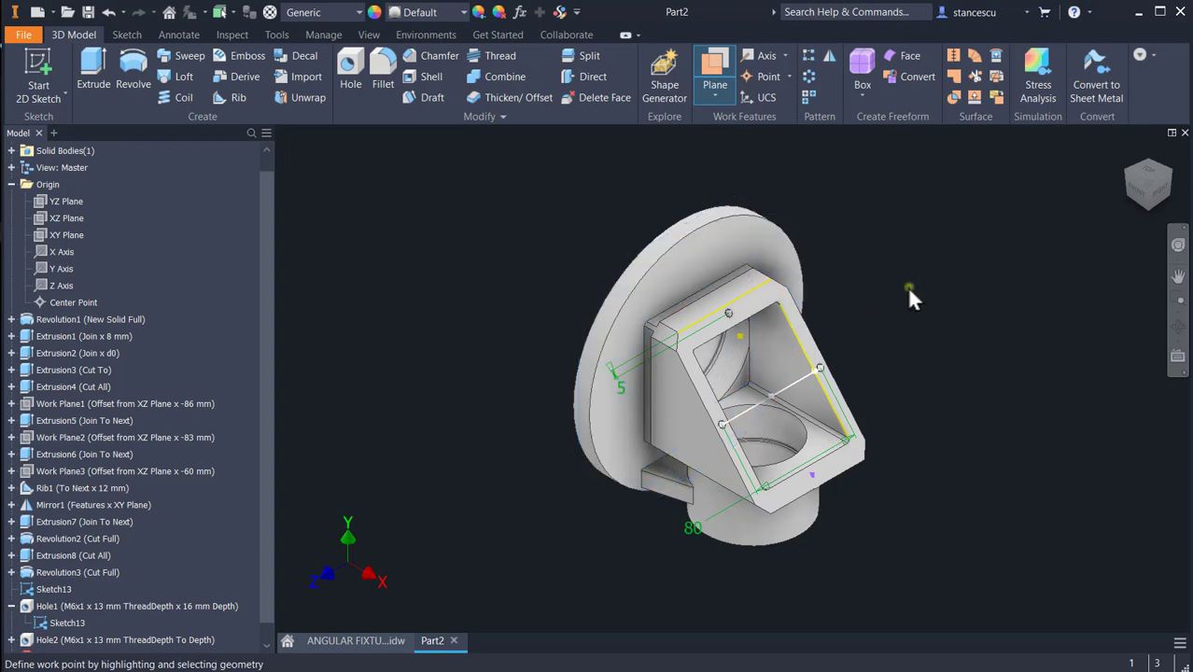
{"action": "right_click", "coordinate": [911, 291]}
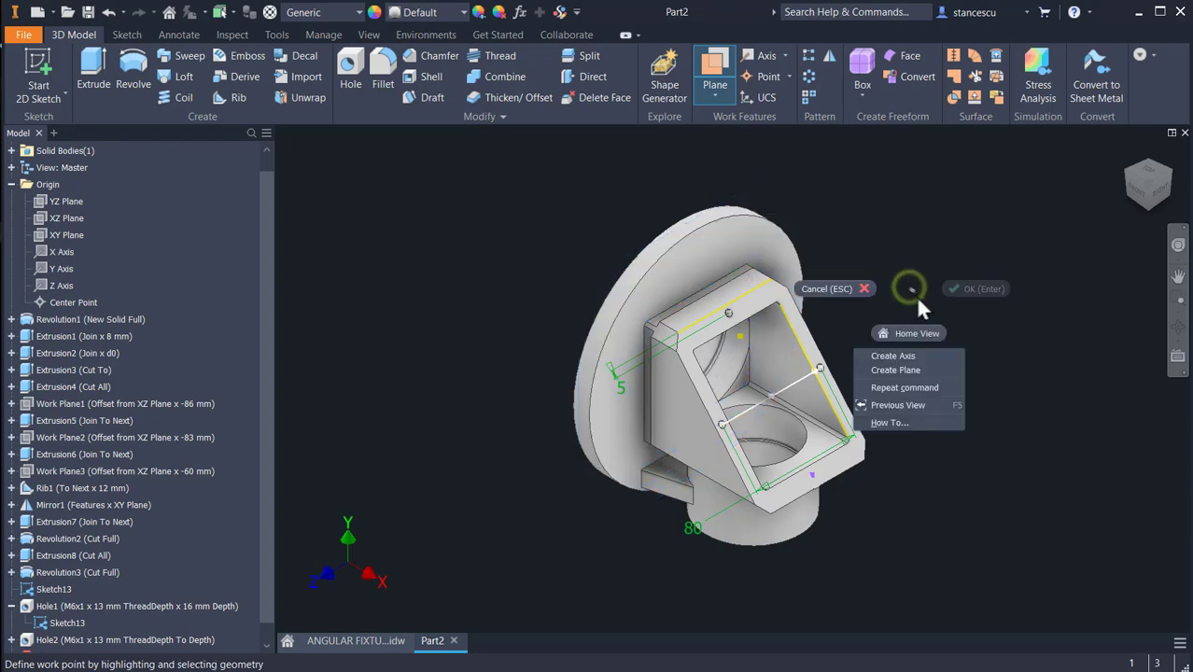
{"action": "left_click", "coordinate": [914, 356]}
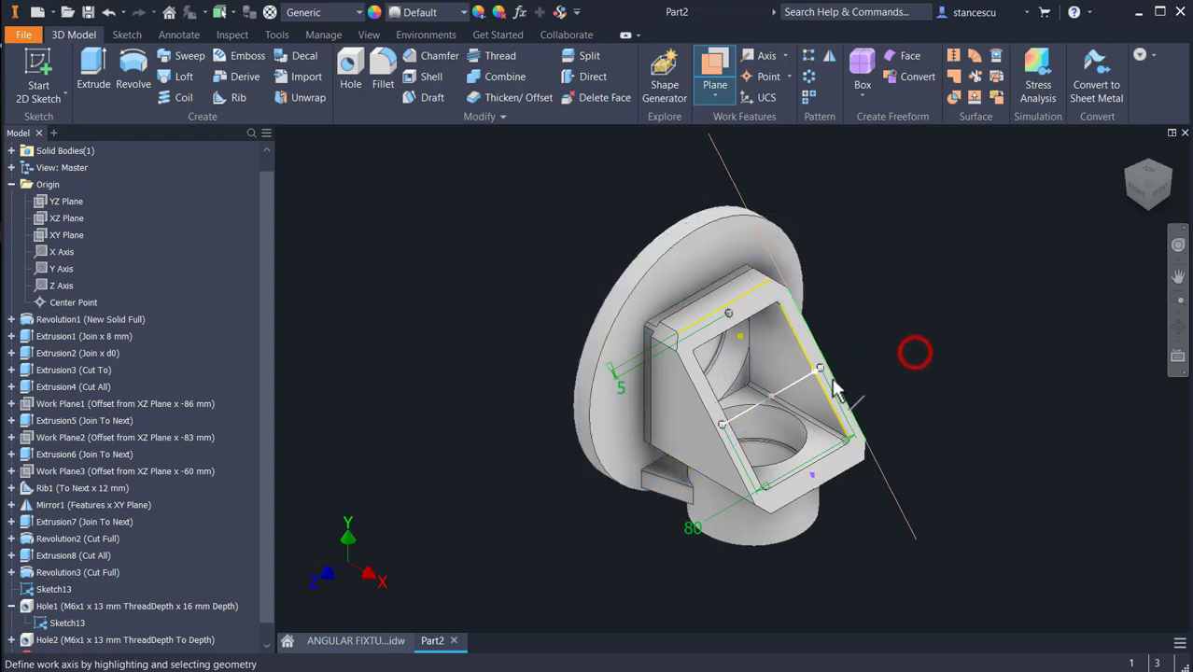
{"action": "left_click", "coordinate": [828, 447]}
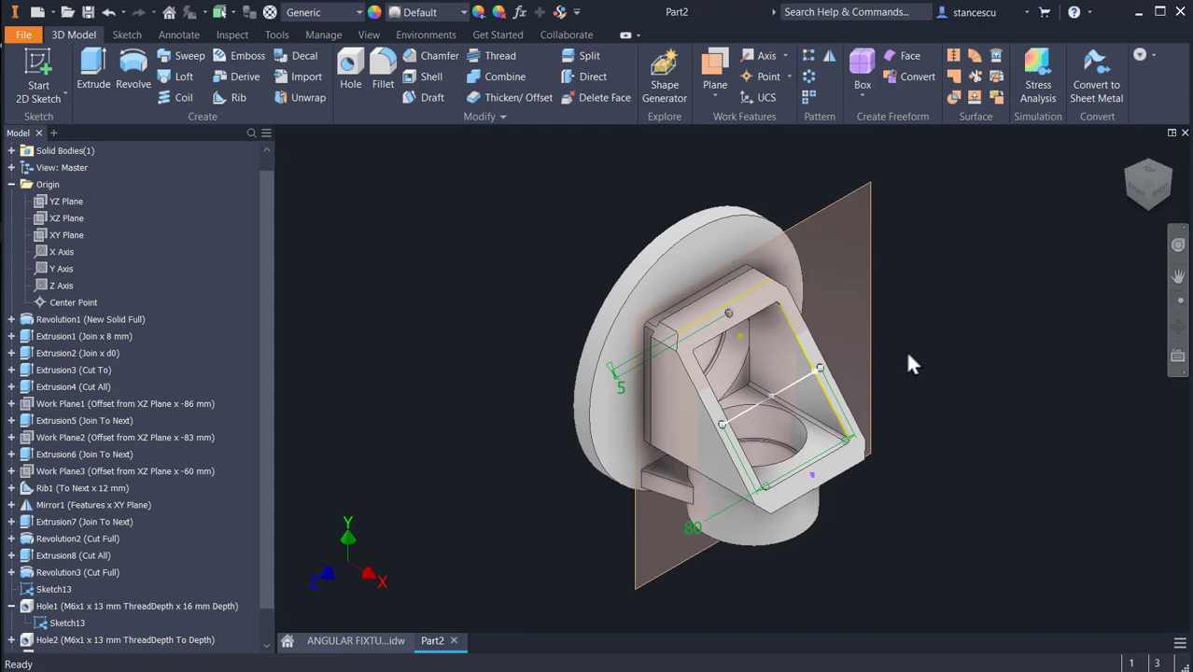
{"action": "middle_click_drag", "start_coordinate": [903, 466], "coordinate": [873, 458], "text": "shift"}
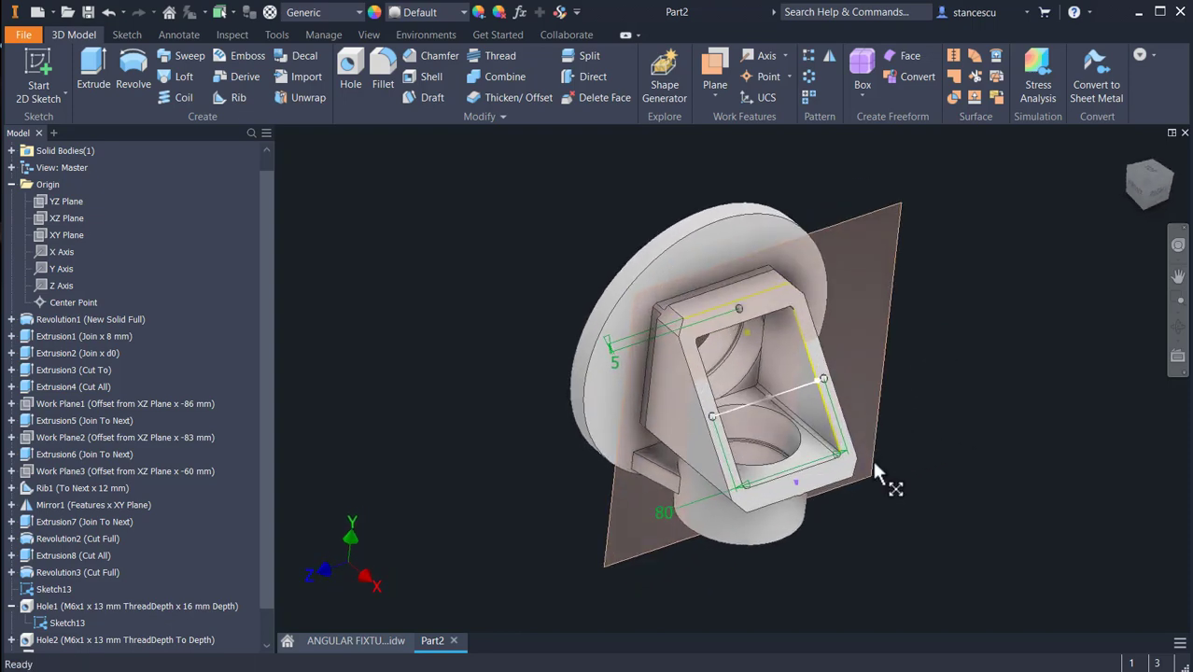
{"action": "scroll", "coordinate": [739, 427], "scroll_direction": "up", "scroll_amount": 3}
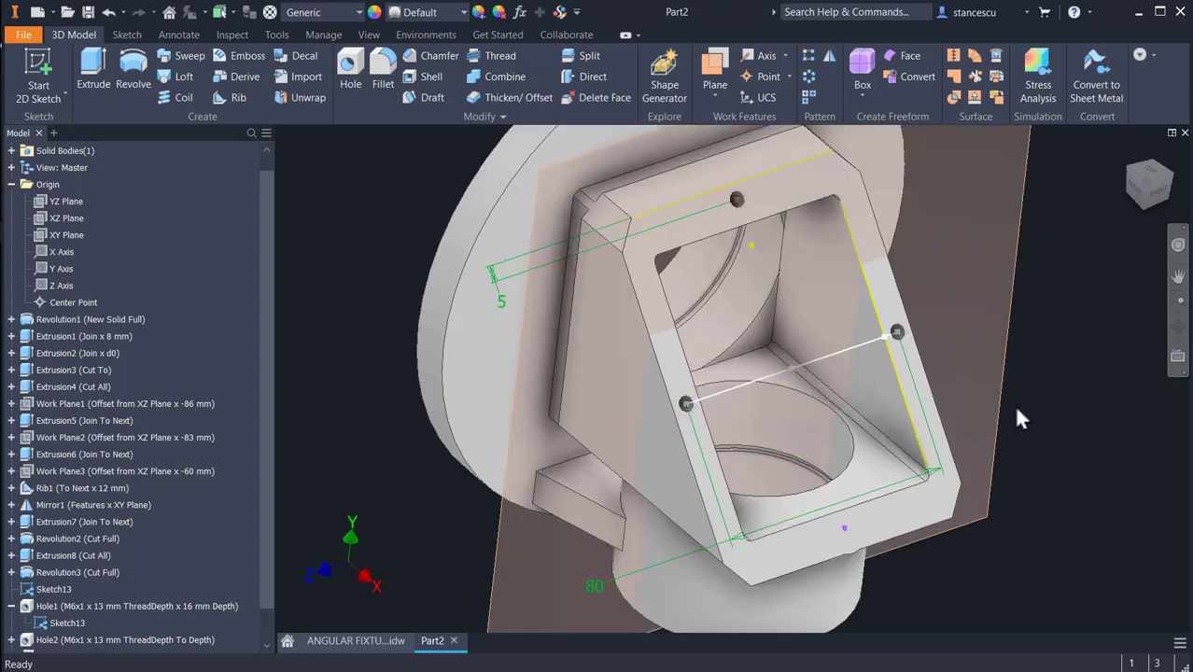
{"action": "scroll", "coordinate": [1036, 414], "scroll_direction": "down", "scroll_amount": 3}
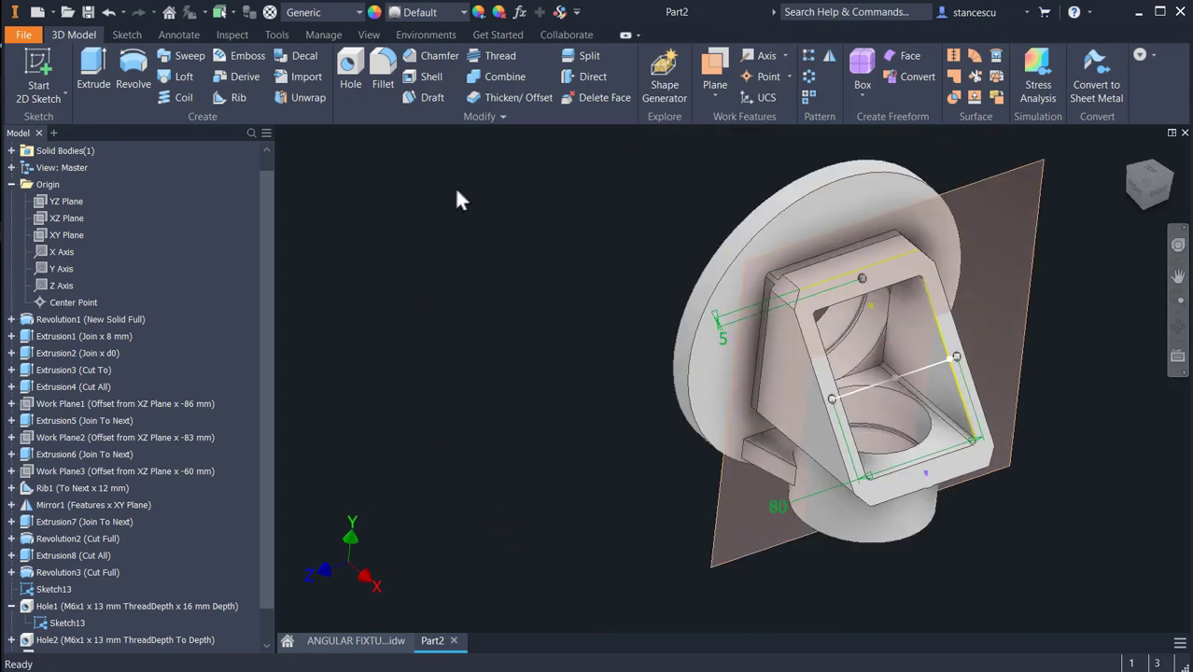
- Add a third M6x1 tapped hole at the lower sketch point, ending at the new work plane
{"action": "left_click", "coordinate": [350, 70]}
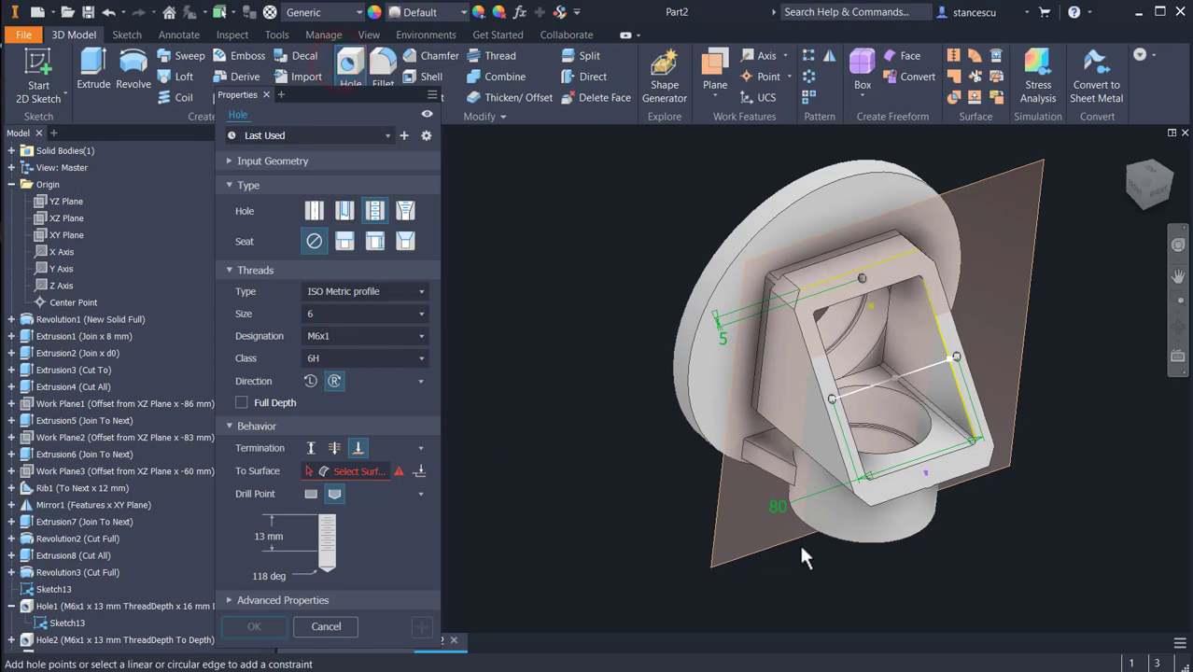
{"action": "left_click", "coordinate": [926, 475]}
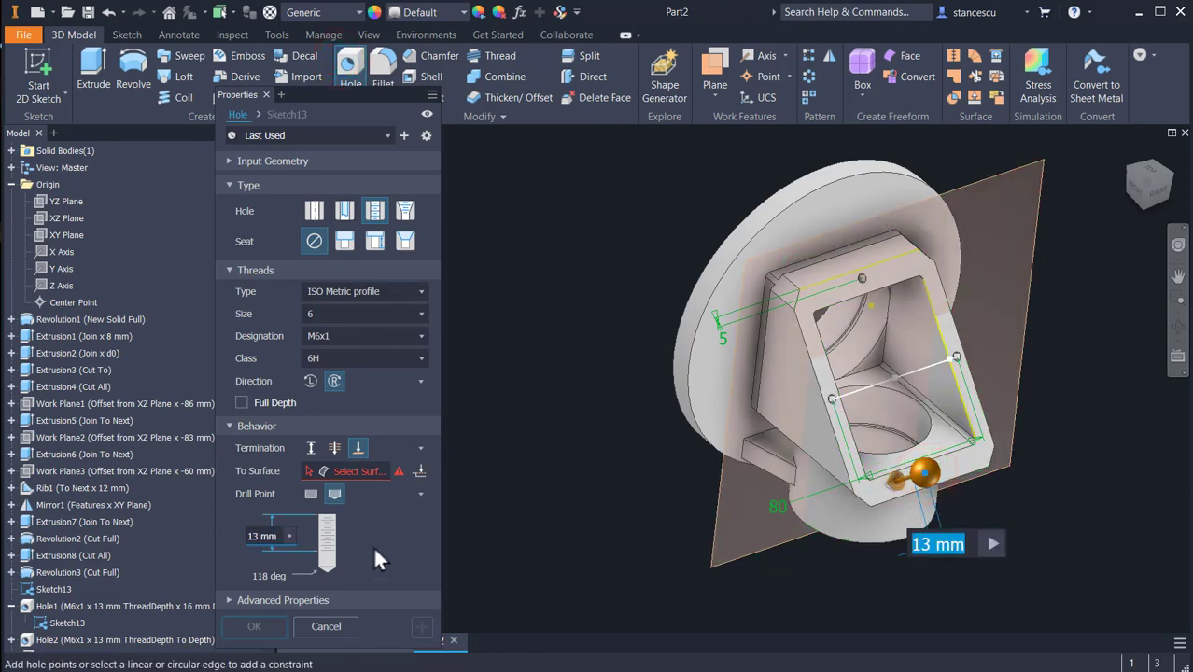
{"action": "left_click", "coordinate": [310, 470]}
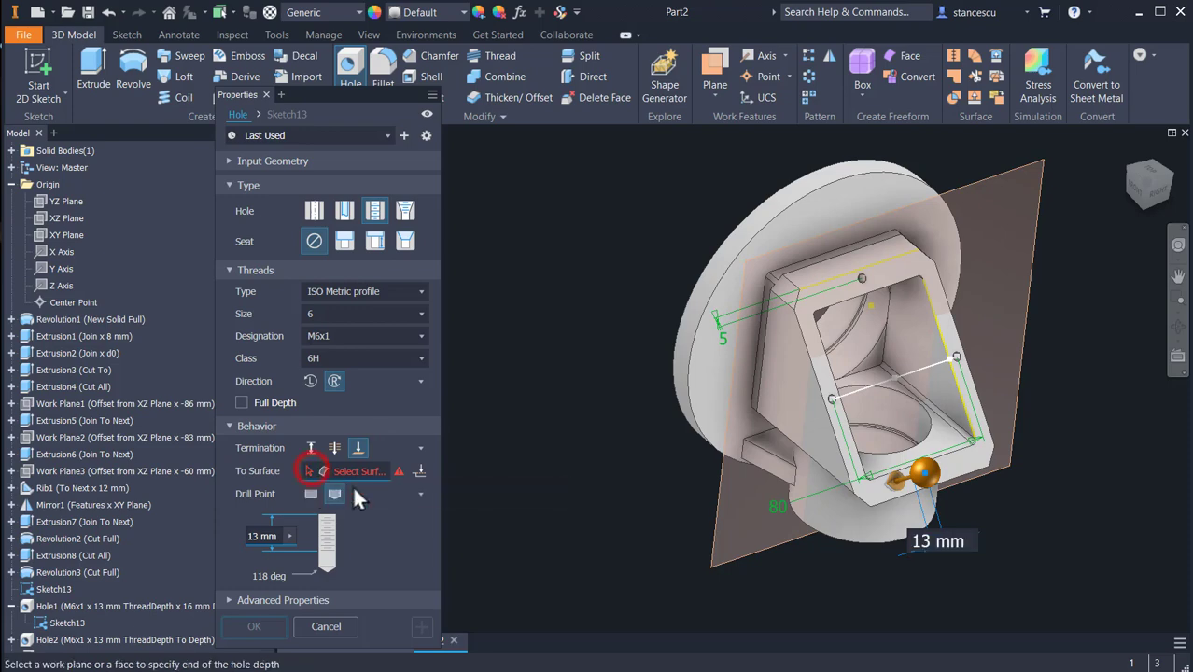
{"action": "left_click", "coordinate": [712, 515]}
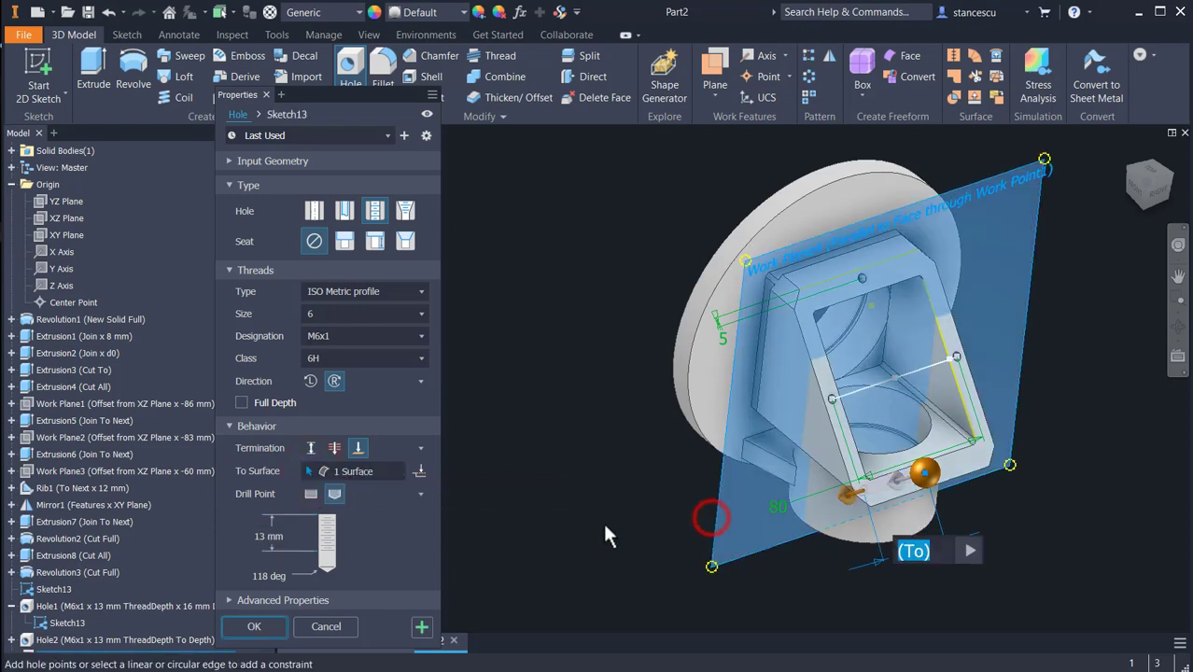
{"action": "left_click", "coordinate": [256, 624]}
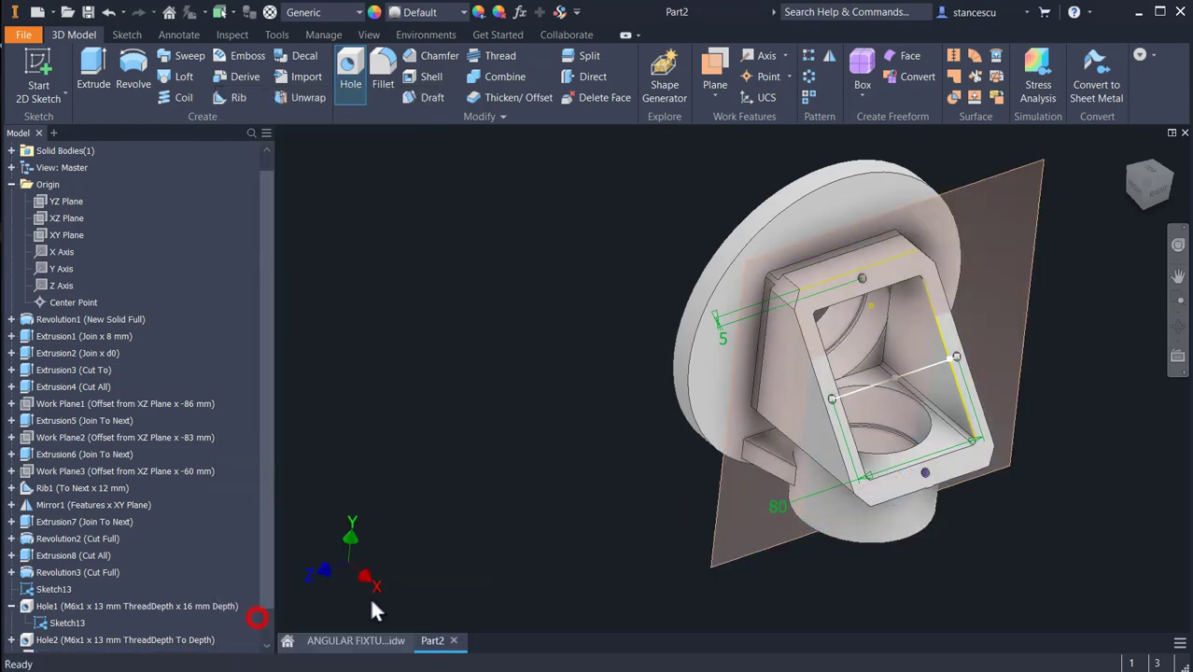
- Turn off visibility of the work plane and Sketch13, returning to the home view
{"action": "right_click", "coordinate": [712, 566]}
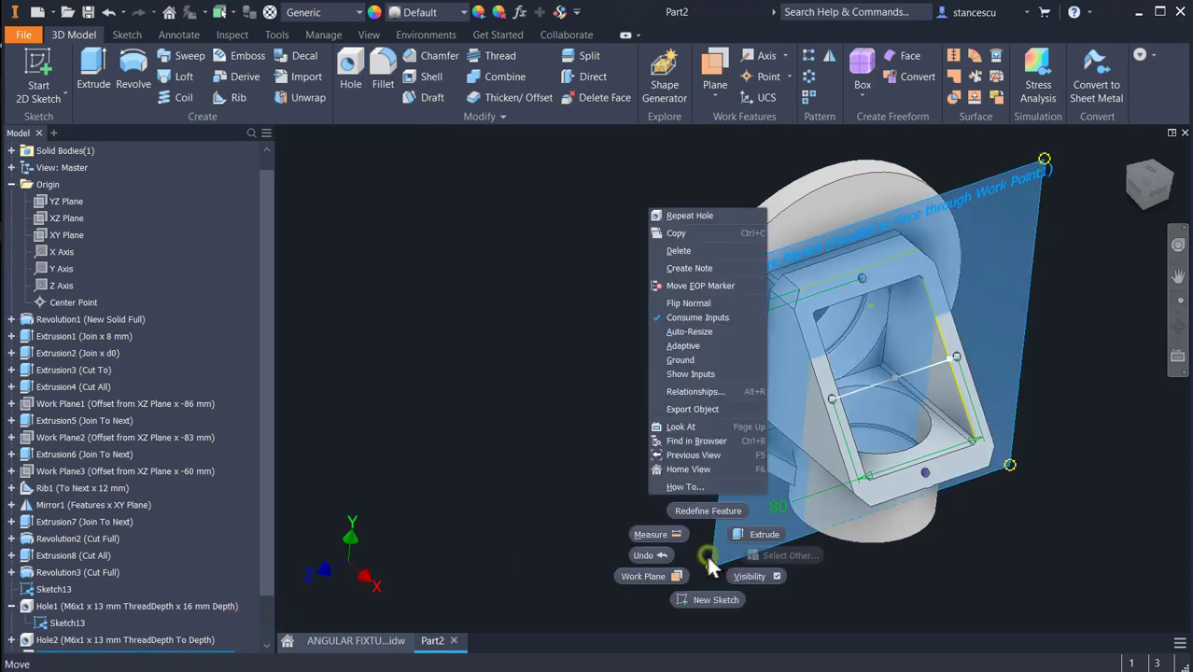
{"action": "left_click", "coordinate": [747, 573]}
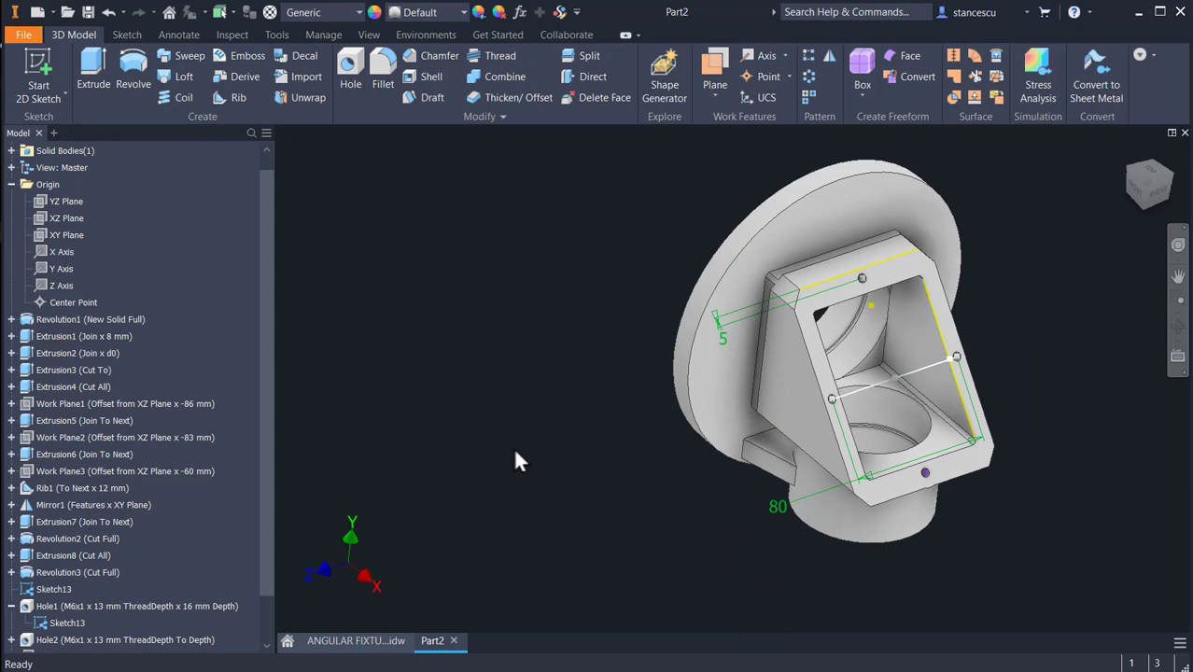
{"action": "key", "text": "F6"}
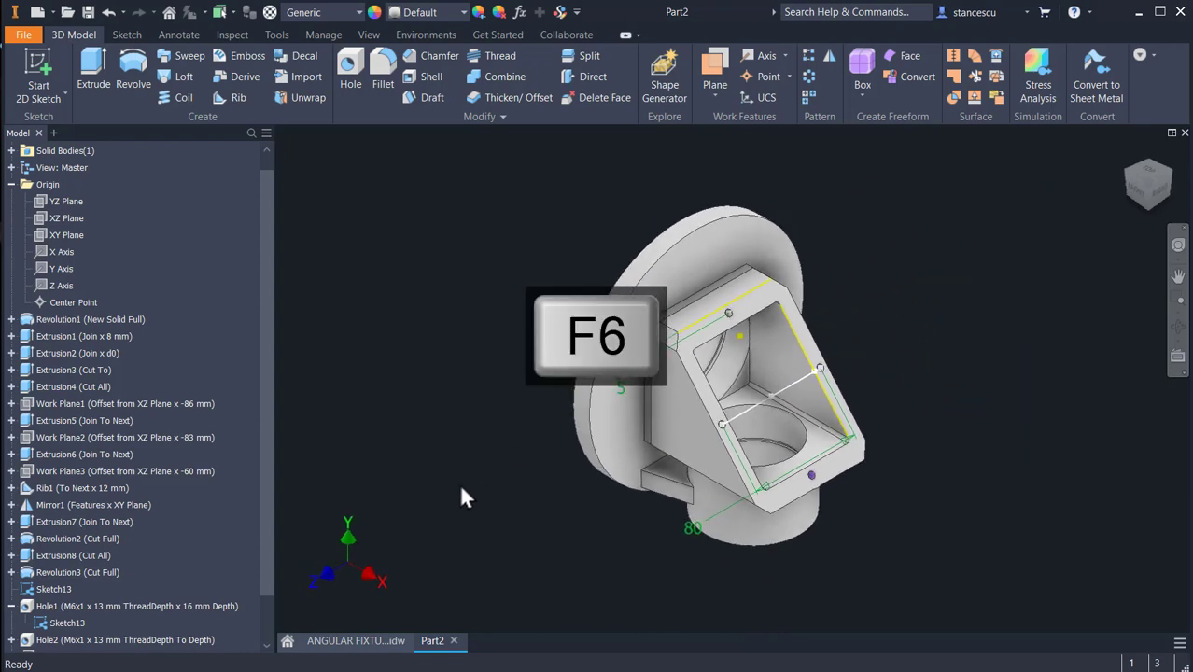
{"action": "right_click", "coordinate": [37, 588]}
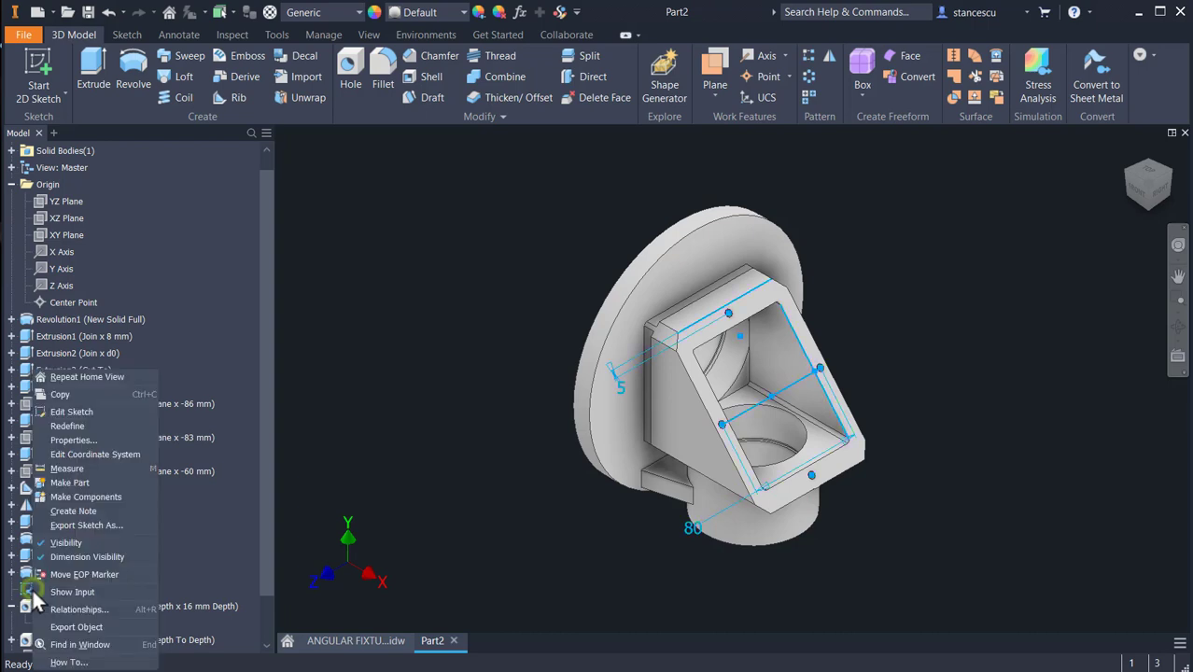
{"action": "left_click", "coordinate": [76, 544]}
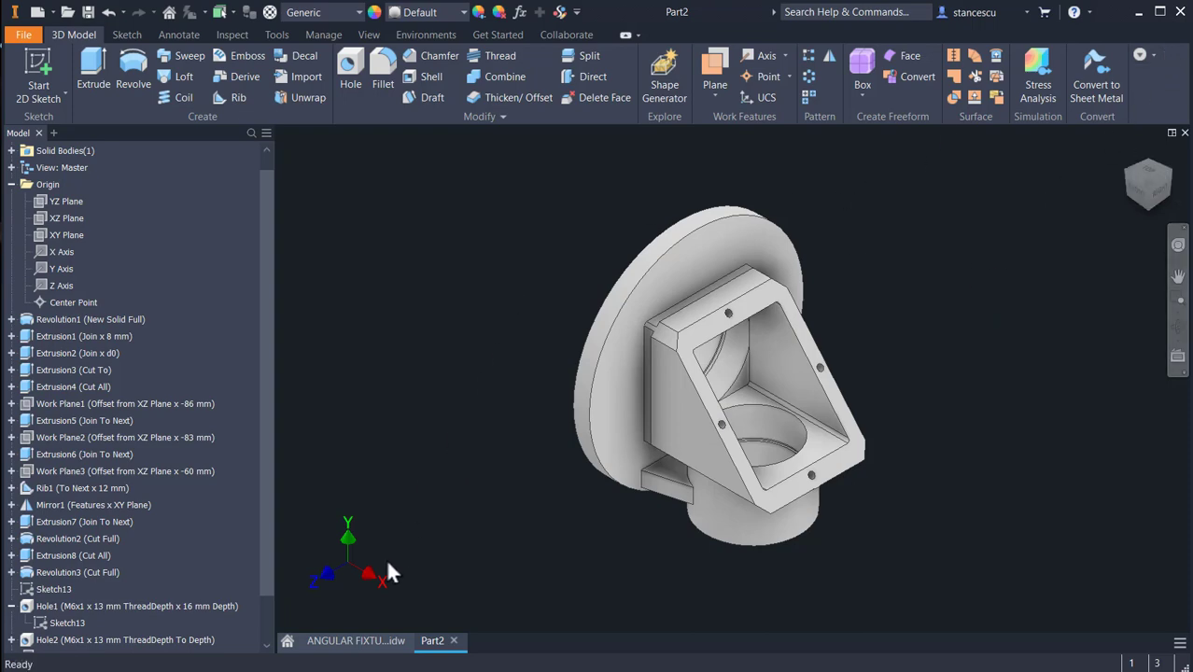
- Bring up the ANGULAR FIXTURE drawing and pan across it to sections D-D and C-C
{"action": "left_click", "coordinate": [359, 642]}
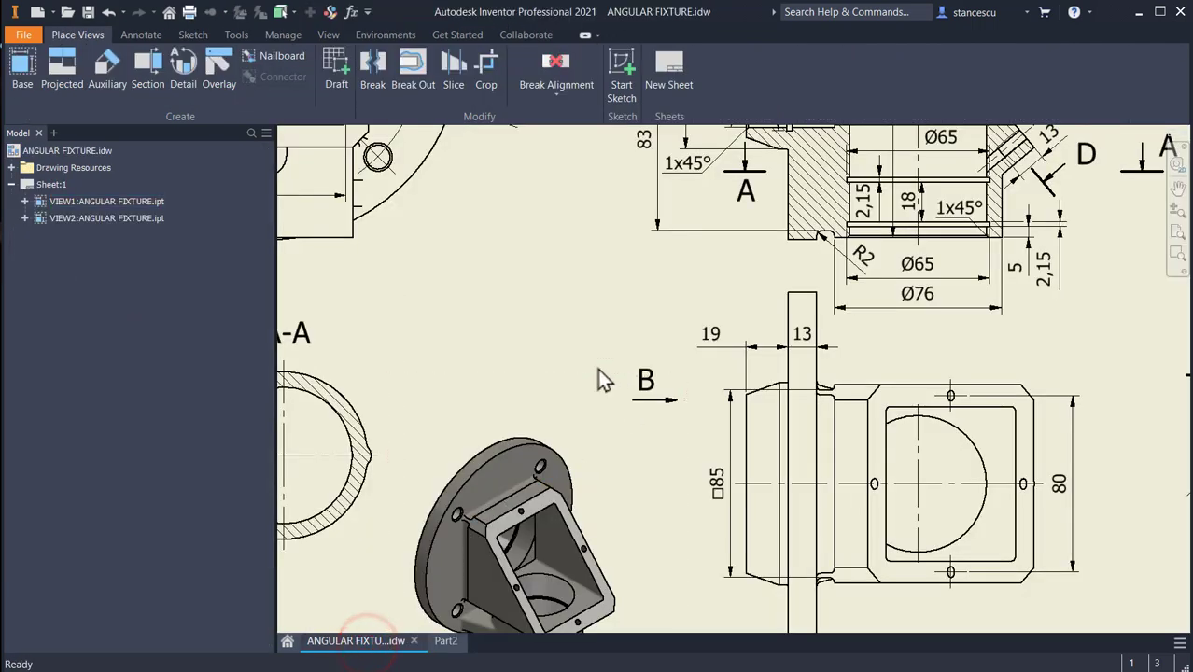
{"action": "scroll", "coordinate": [597, 368], "scroll_direction": "up", "scroll_amount": 3}
{"action": "middle_click_drag", "start_coordinate": [578, 346], "coordinate": [733, 453]}
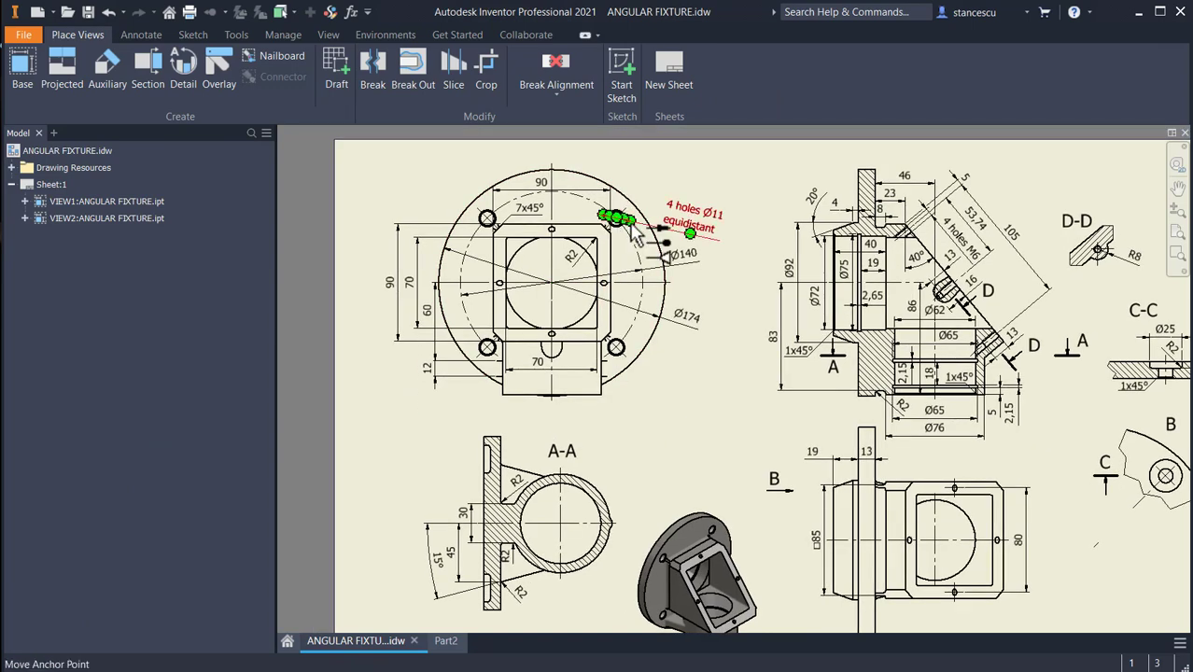
{"action": "middle_click_drag", "start_coordinate": [1012, 466], "coordinate": [833, 408]}
{"action": "scroll", "coordinate": [974, 299], "scroll_direction": "down", "scroll_amount": 5}
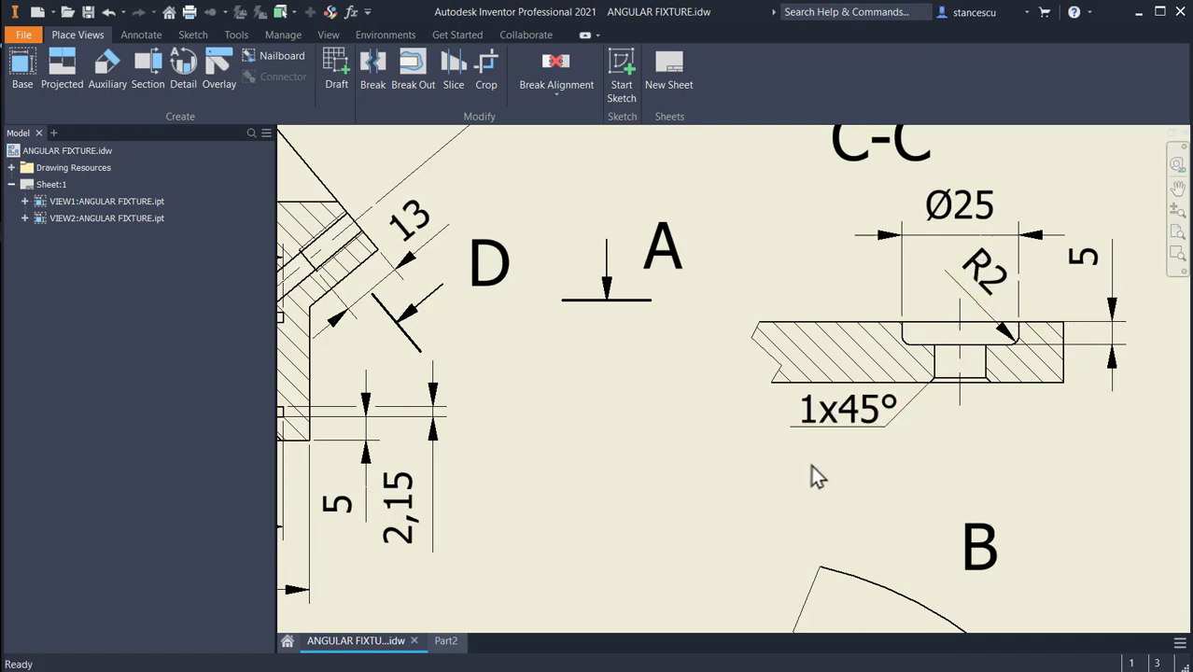
{"action": "scroll", "coordinate": [805, 472], "scroll_direction": "down", "scroll_amount": 2}
{"action": "scroll", "coordinate": [794, 481], "scroll_direction": "down", "scroll_amount": 2}
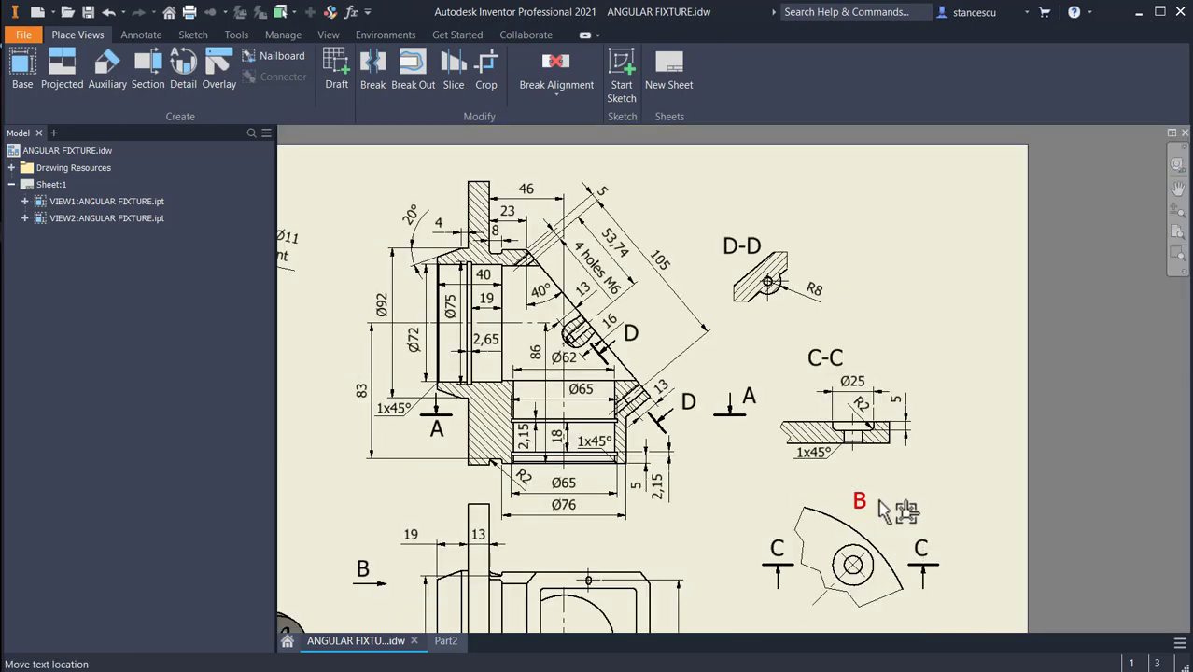
{"action": "scroll", "coordinate": [824, 481], "scroll_direction": "down", "scroll_amount": 1}
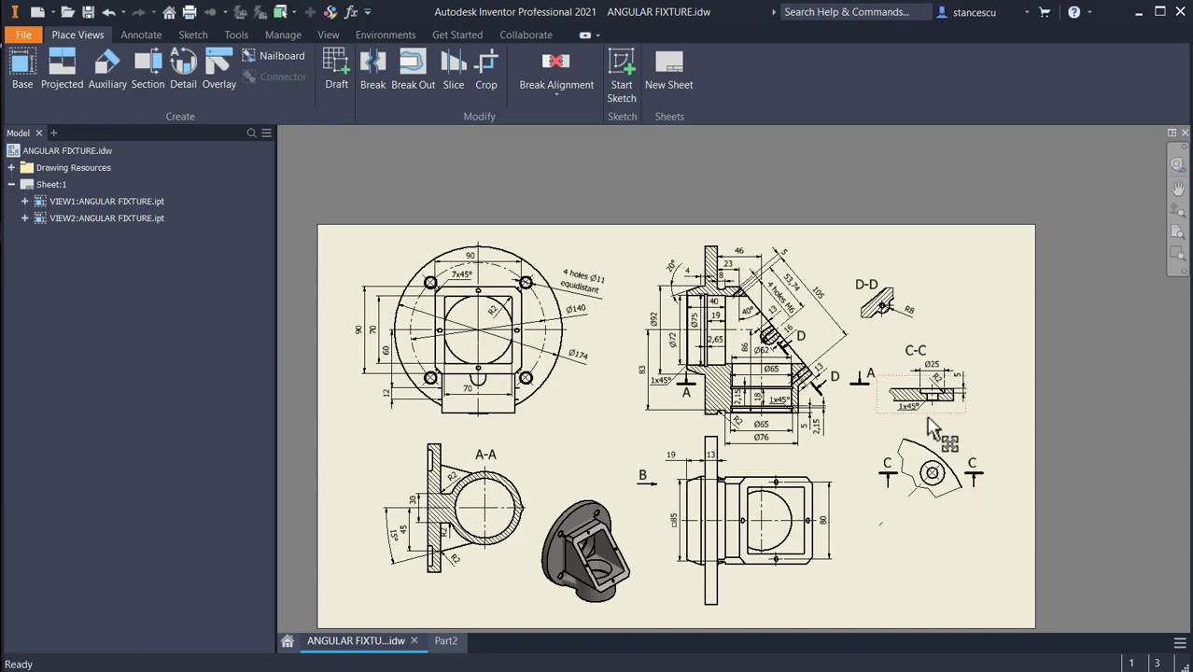
{"action": "scroll", "coordinate": [929, 420], "scroll_direction": "down", "scroll_amount": 3}
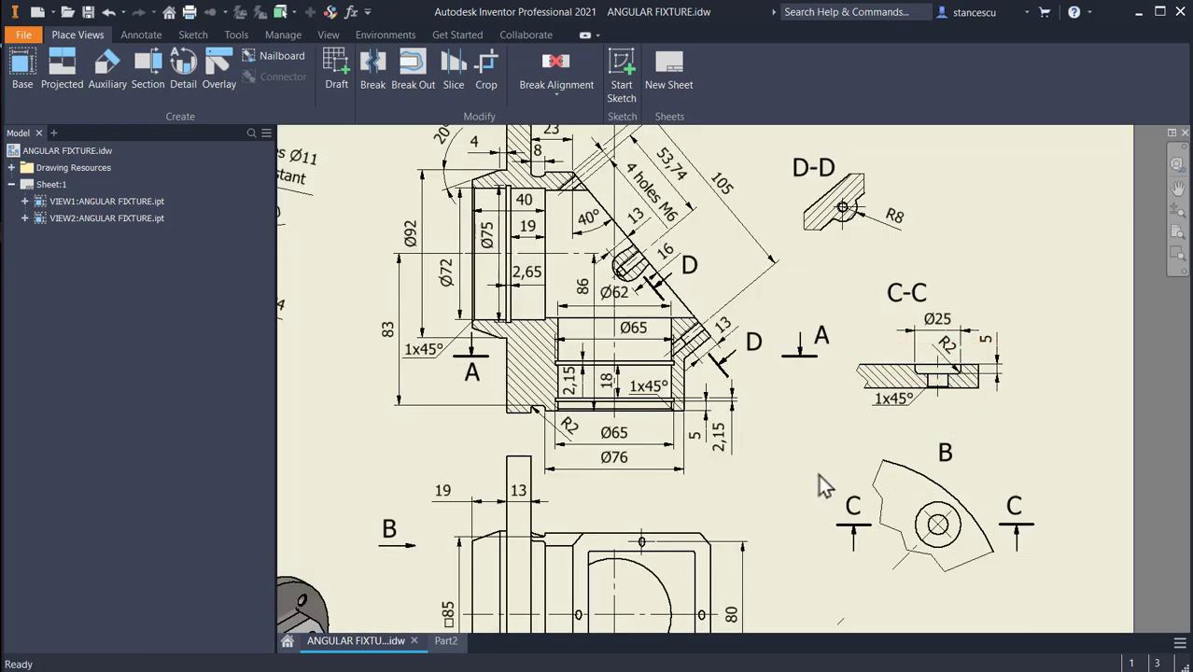
{"action": "scroll", "coordinate": [825, 487], "scroll_direction": "up", "scroll_amount": 3}
{"action": "middle_click_drag", "start_coordinate": [479, 456], "coordinate": [618, 478]}
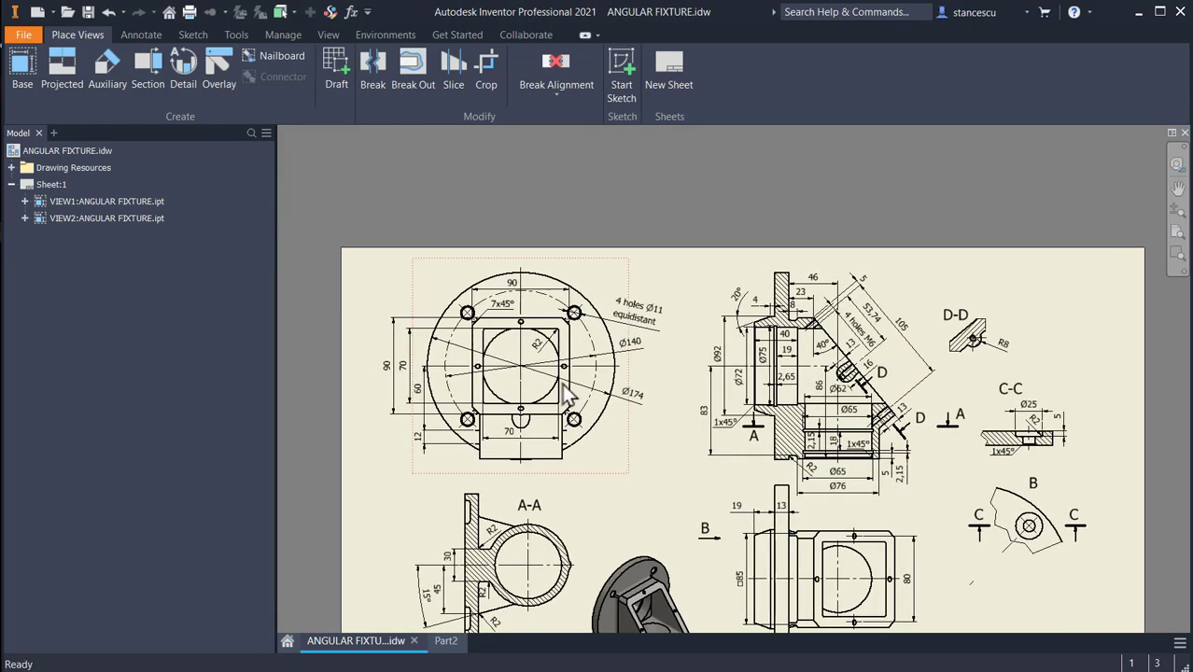
{"action": "scroll", "coordinate": [520, 334], "scroll_direction": "down", "scroll_amount": 6}
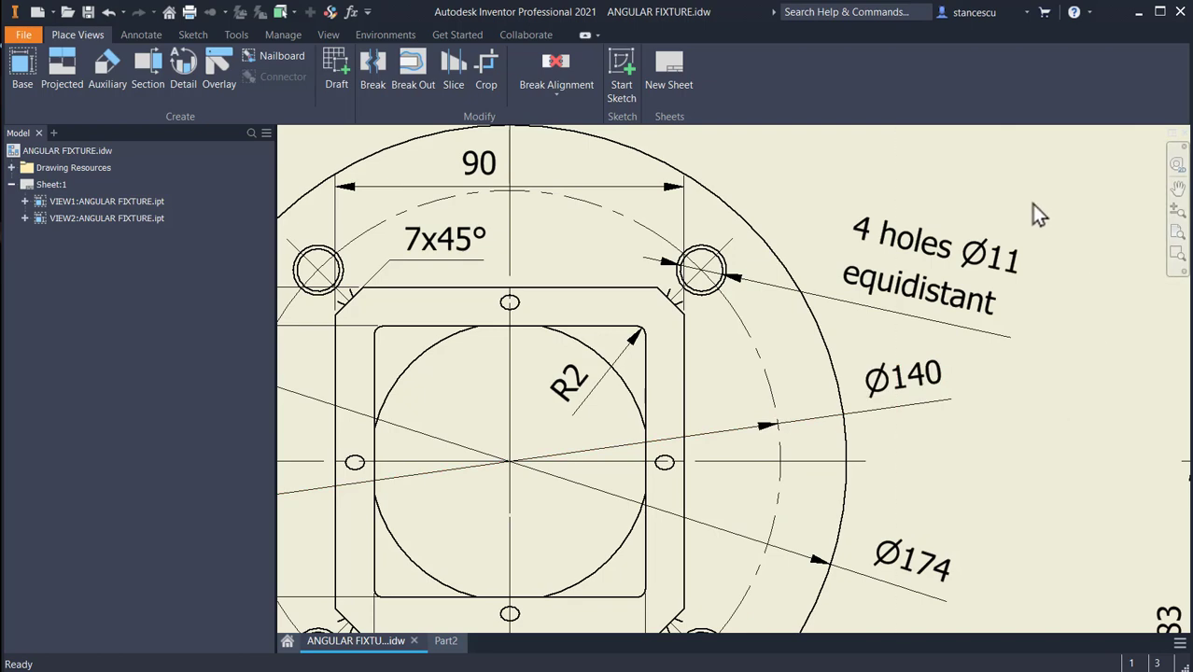
{"action": "scroll", "coordinate": [1038, 314], "scroll_direction": "down", "scroll_amount": 2}
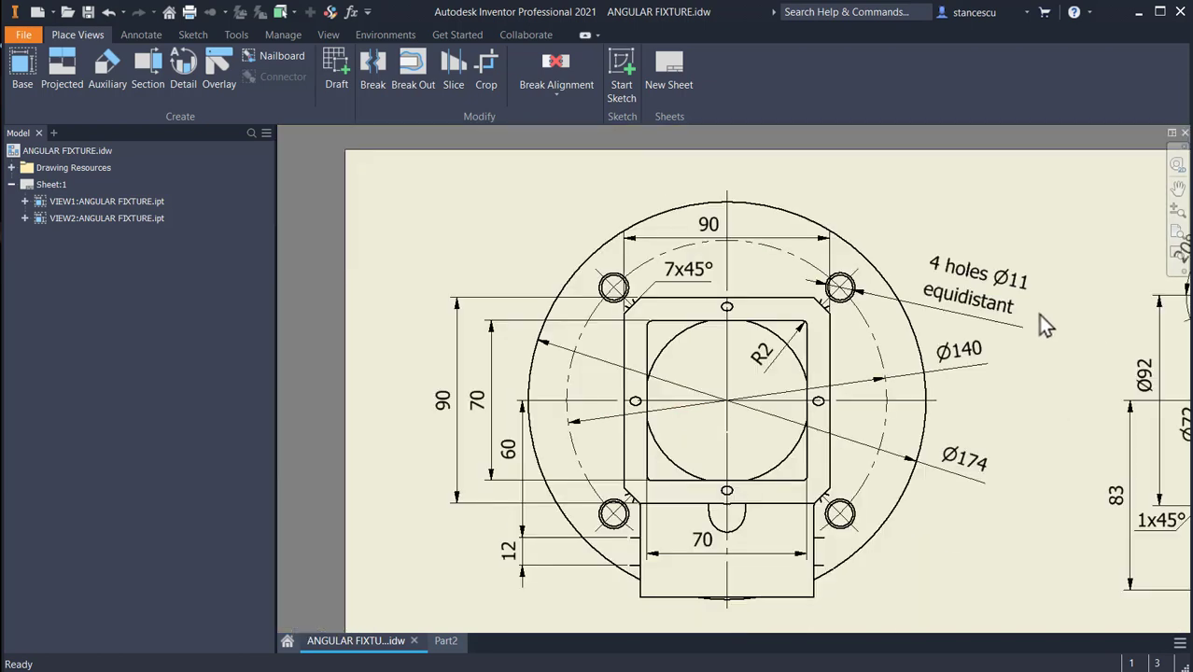
{"action": "mouse_move", "coordinate": [1075, 371]}
{"action": "middle_mouse_down"}
{"action": "mouse_move", "coordinate": [906, 332]}
{"action": "mouse_move", "coordinate": [605, 299]}
{"action": "middle_mouse_up"}
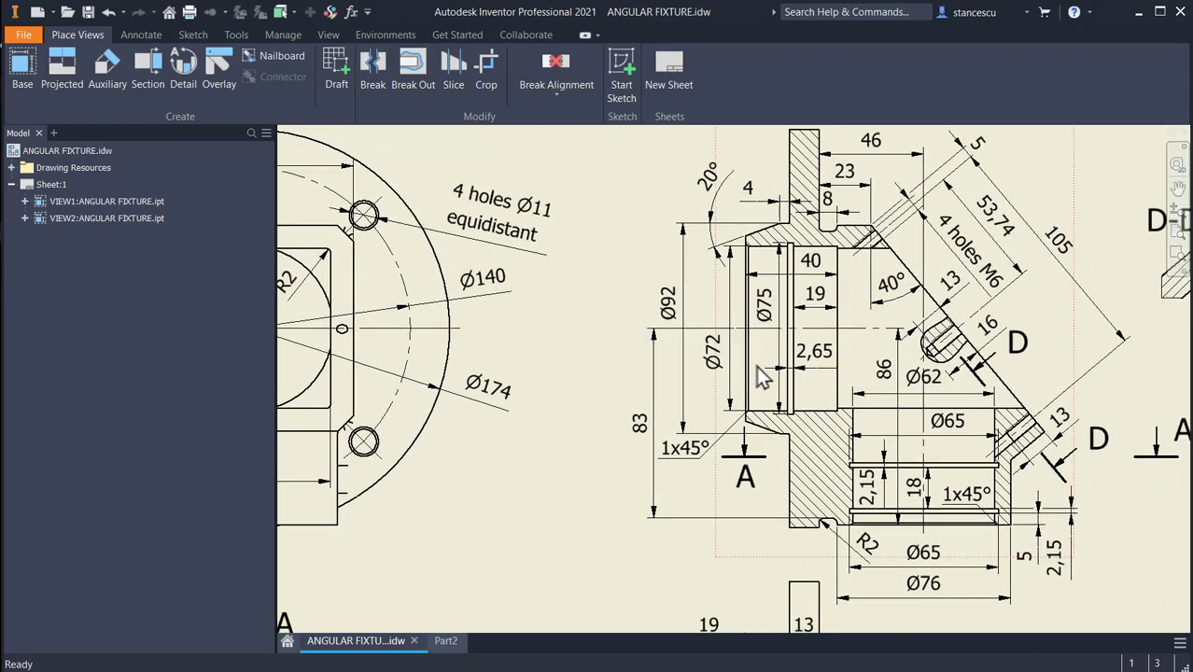
{"action": "middle_click_drag", "start_coordinate": [764, 375], "coordinate": [422, 319]}
{"action": "scroll", "coordinate": [997, 425], "scroll_direction": "up", "scroll_amount": 3}
- Inspect the Ø25, 5 mm counterbore depth and R2 radius dimensions in section C-C
{"action": "left_click", "coordinate": [981, 304]}
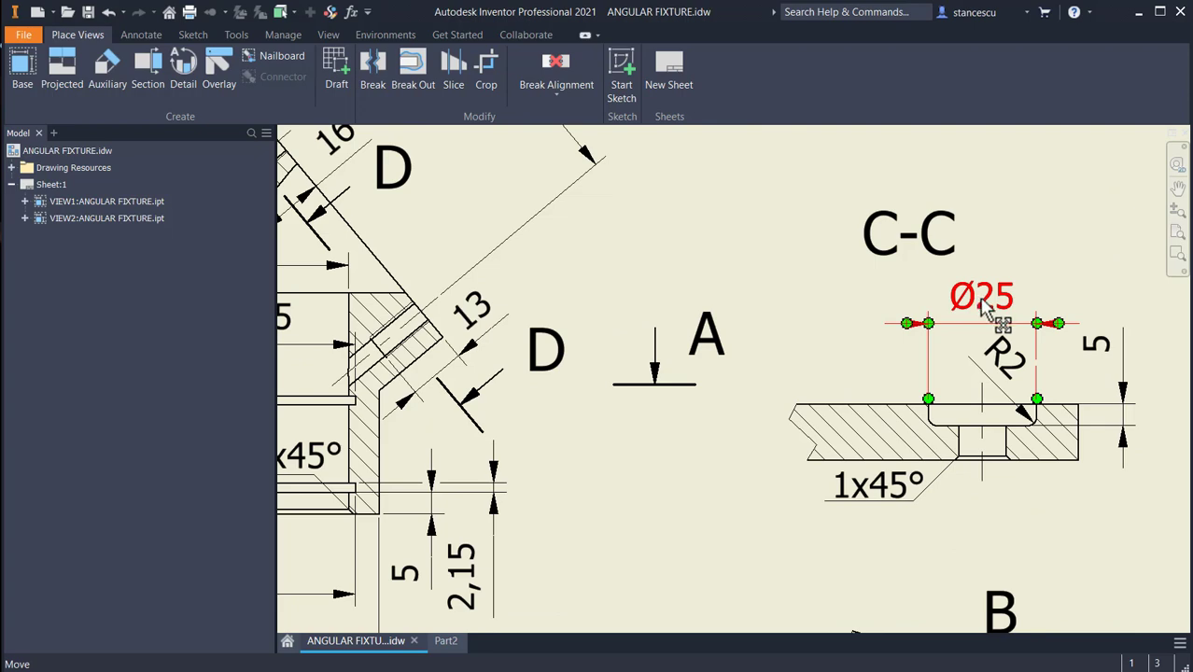
{"action": "key", "text": "Escape"}
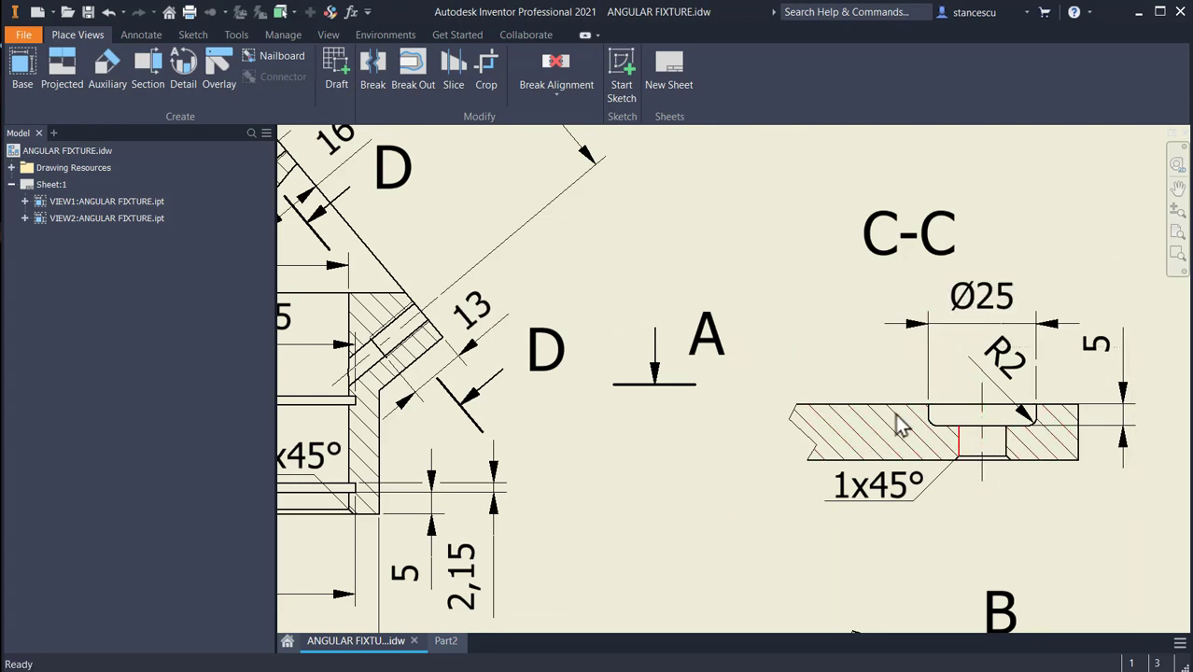
{"action": "scroll", "coordinate": [677, 325], "scroll_direction": "down", "scroll_amount": 2}
{"action": "scroll", "coordinate": [553, 294], "scroll_direction": "up", "scroll_amount": 4}
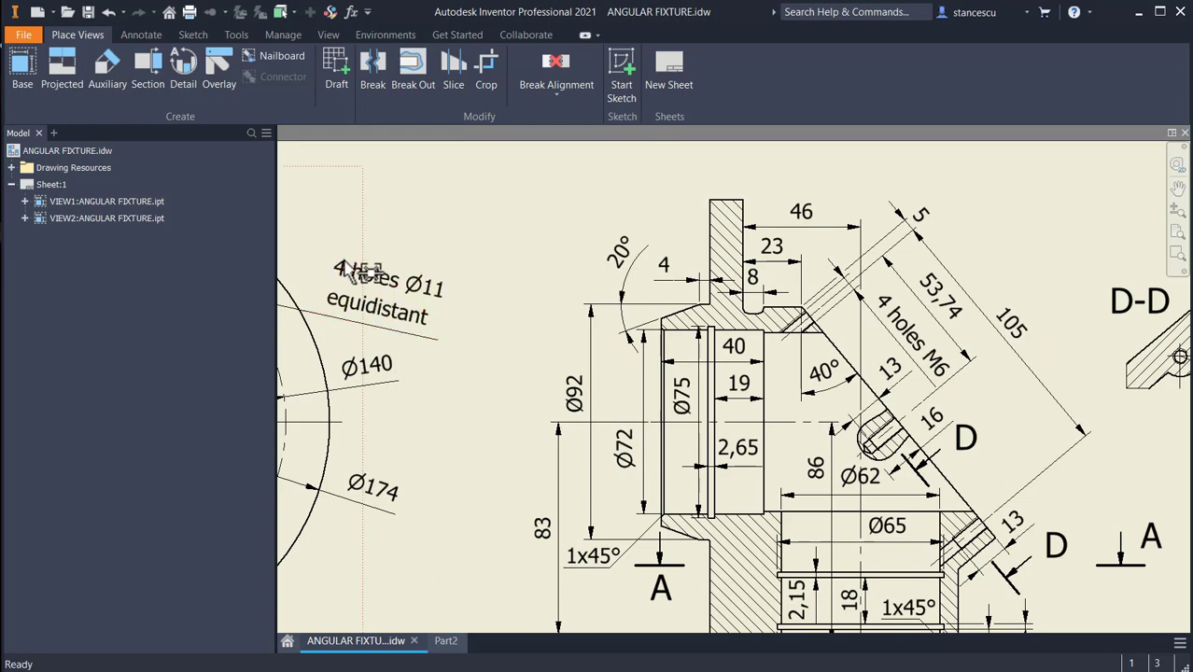
{"action": "scroll", "coordinate": [631, 439], "scroll_direction": "down", "scroll_amount": 2}
{"action": "scroll", "coordinate": [887, 469], "scroll_direction": "up", "scroll_amount": 2}
{"action": "scroll", "coordinate": [843, 503], "scroll_direction": "up", "scroll_amount": 3}
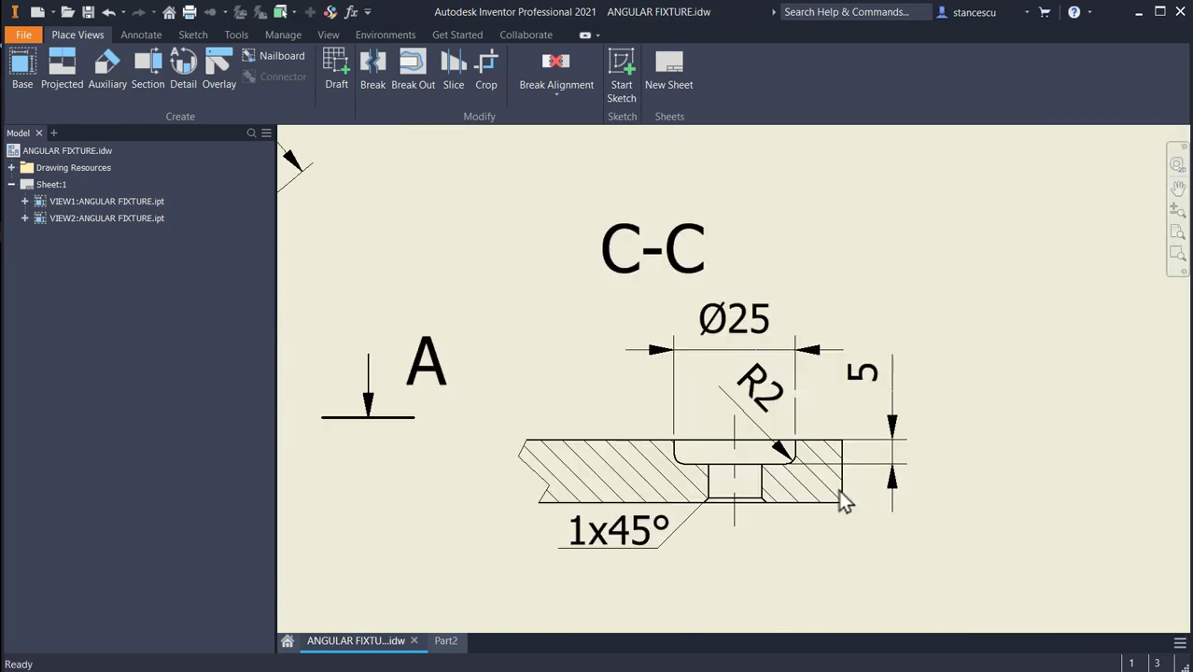
{"action": "left_click", "coordinate": [872, 439]}
{"action": "left_click", "coordinate": [782, 450]}
{"action": "key", "text": "Escape"}
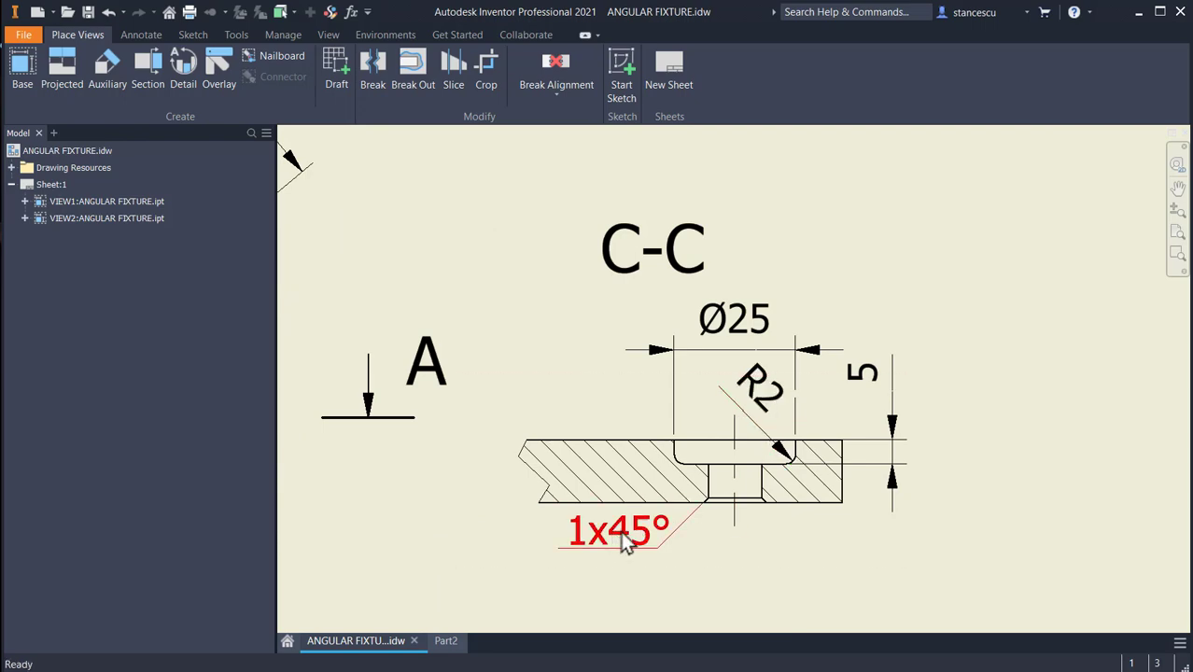
{"action": "scroll", "coordinate": [991, 459], "scroll_direction": "down", "scroll_amount": 2}
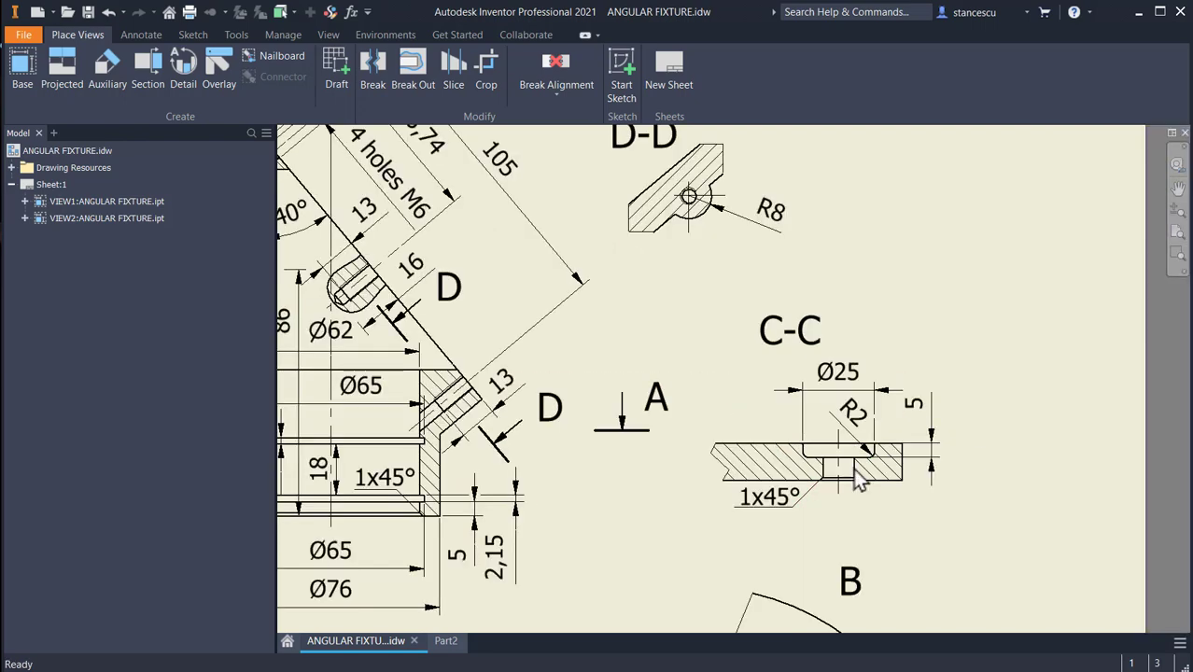
- Review the front view's Ø140 and Ø174 dimensions, then return to the Part2 model
{"action": "middle_click_drag", "start_coordinate": [637, 457], "coordinate": [990, 481]}
{"action": "mouse_move", "coordinate": [628, 426]}
{"action": "middle_mouse_down"}
{"action": "mouse_move", "coordinate": [798, 495]}
{"action": "mouse_move", "coordinate": [962, 462]}
{"action": "middle_mouse_up"}
{"action": "middle_click_drag", "start_coordinate": [798, 406], "coordinate": [1047, 505]}
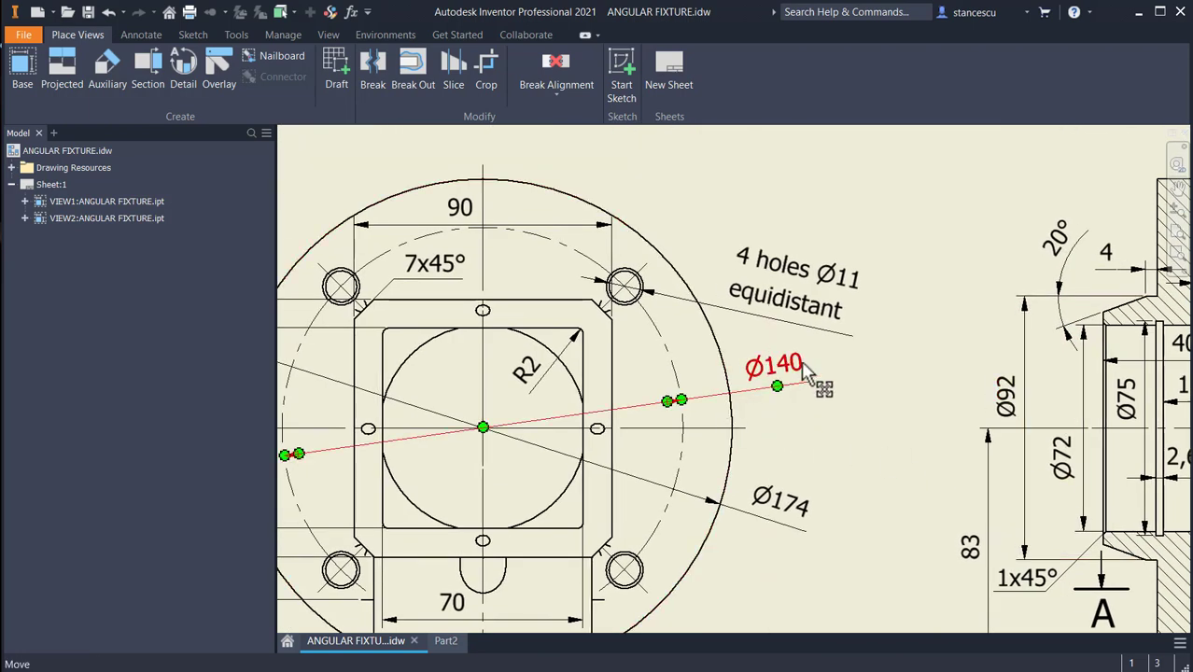
{"action": "left_click", "coordinate": [445, 640]}
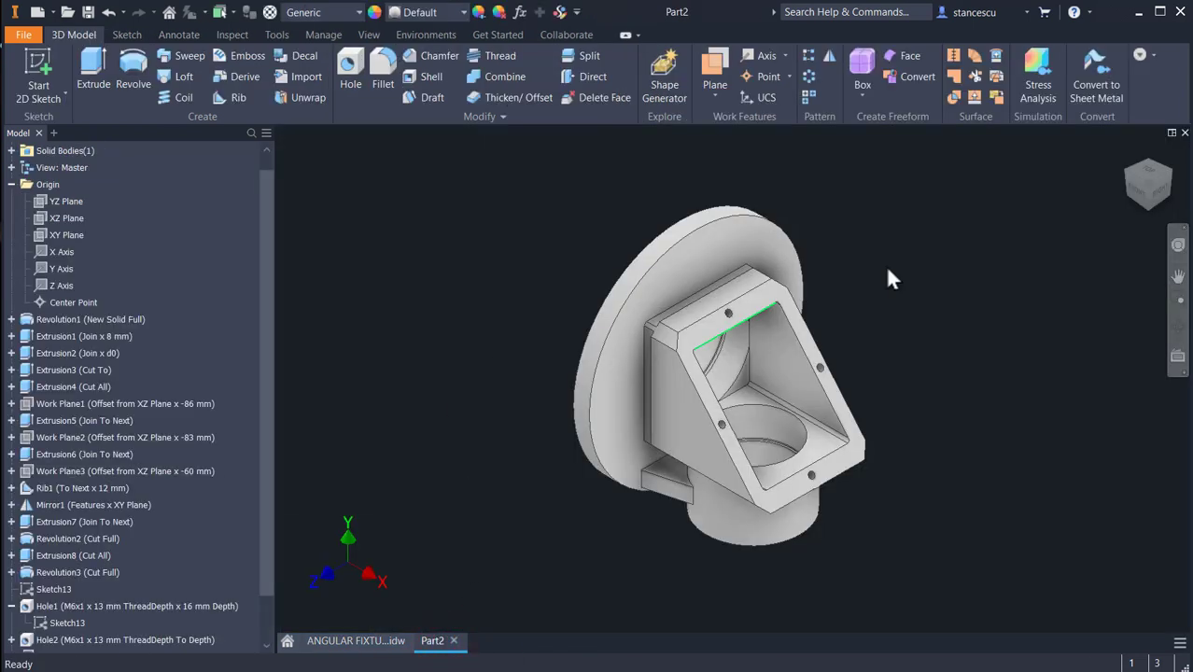
- Start a sketch on the flange front face and draw a 70 mm line at 45° from the centre
{"action": "left_click", "coordinate": [1134, 180]}
{"action": "left_click", "coordinate": [678, 312]}
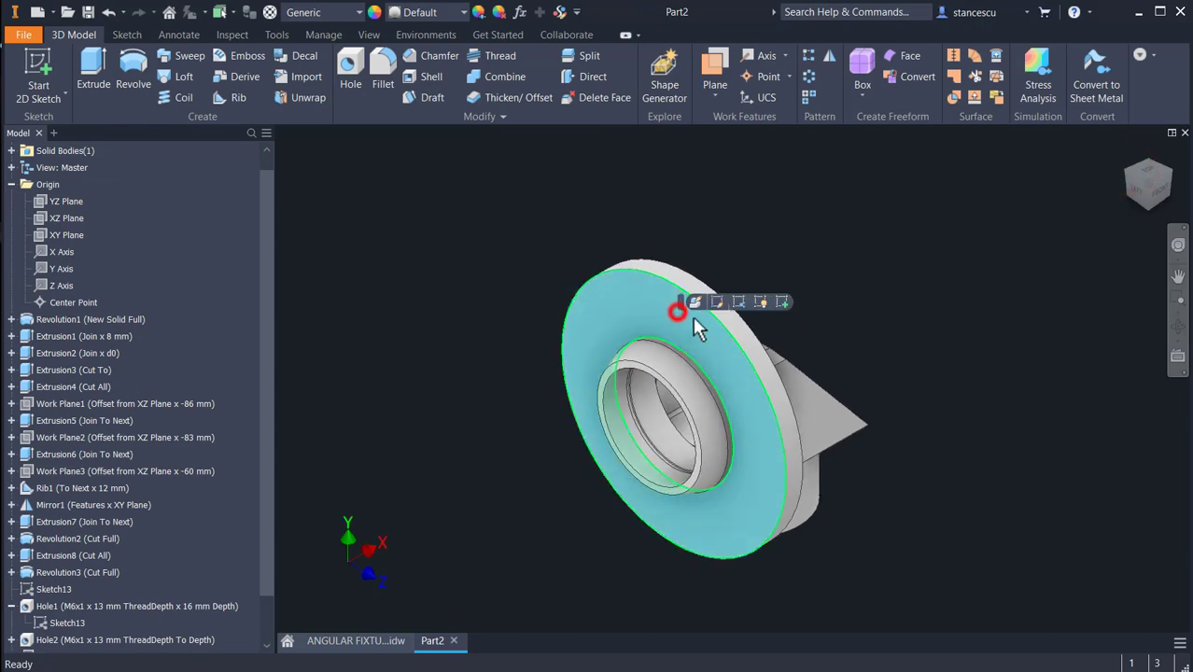
{"action": "left_click", "coordinate": [782, 302]}
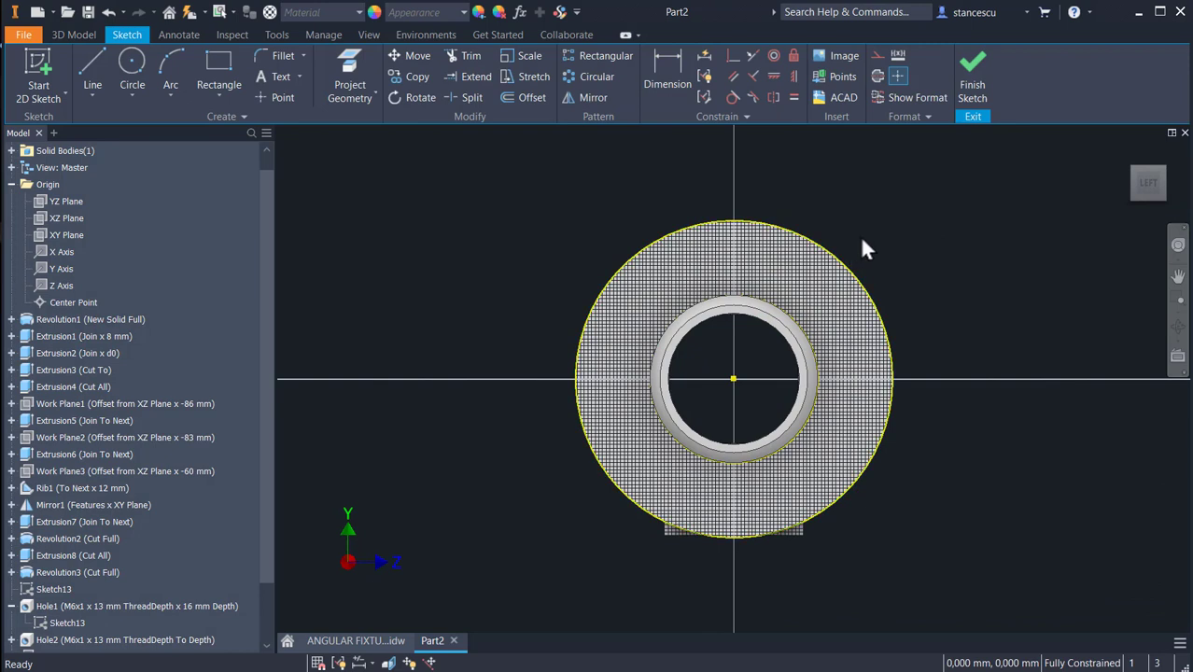
{"action": "left_click", "coordinate": [92, 70]}
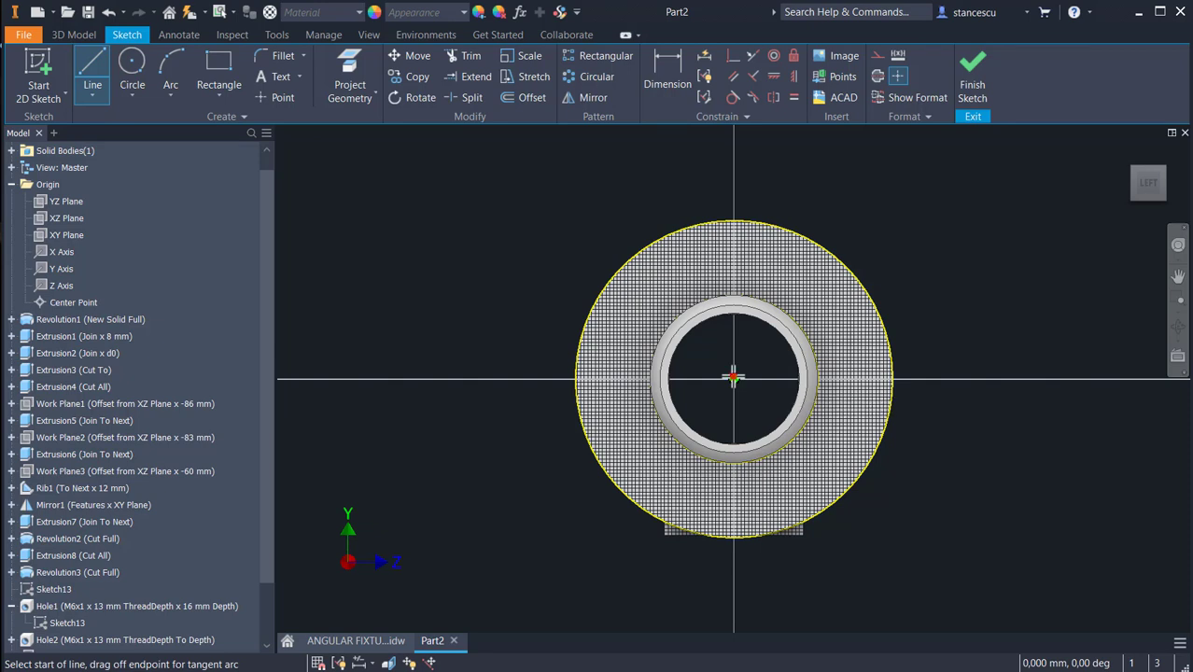
{"action": "left_click", "coordinate": [734, 378]}
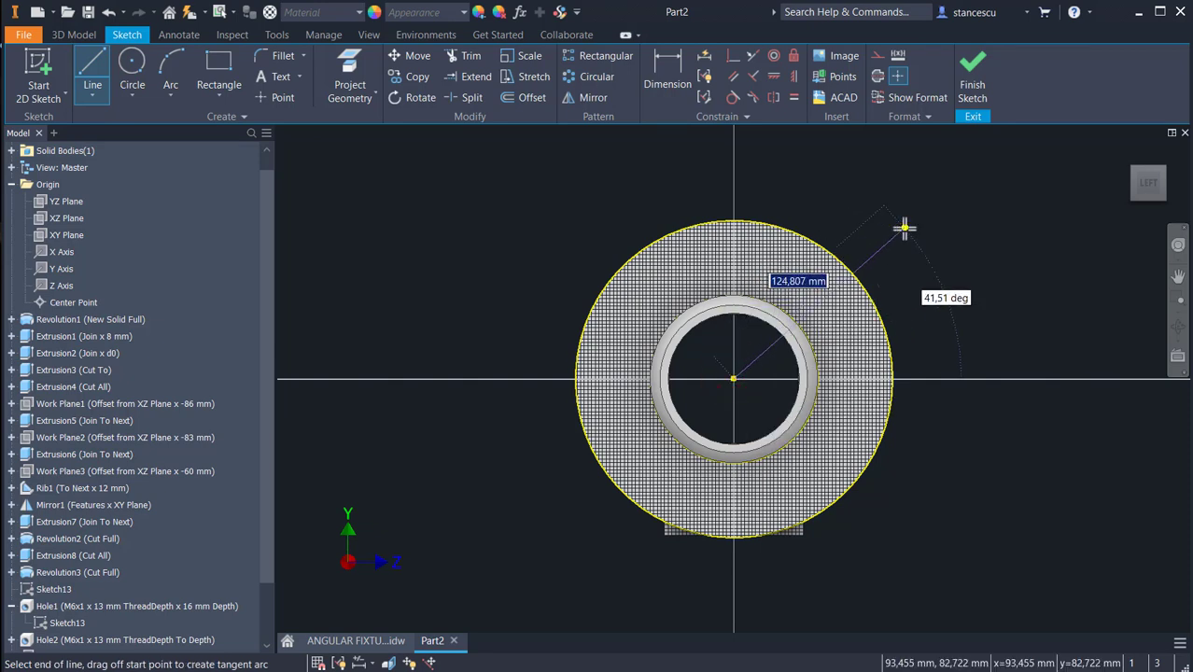
{"action": "type", "text": "140/2"}
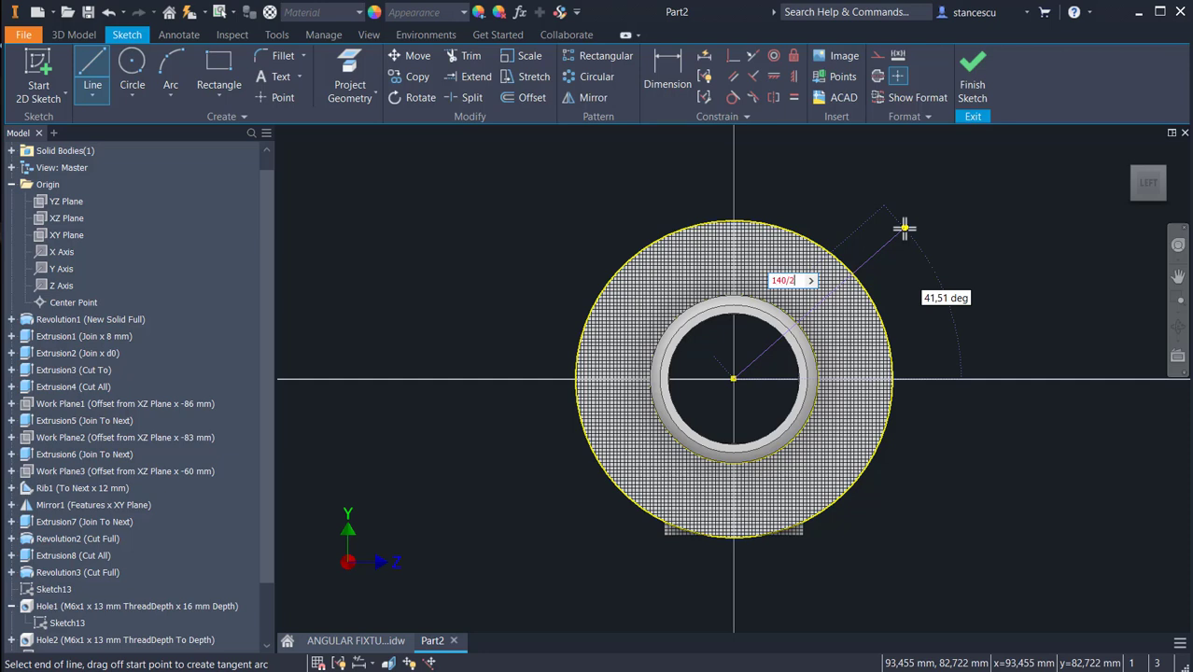
{"action": "key", "text": "Tab"}
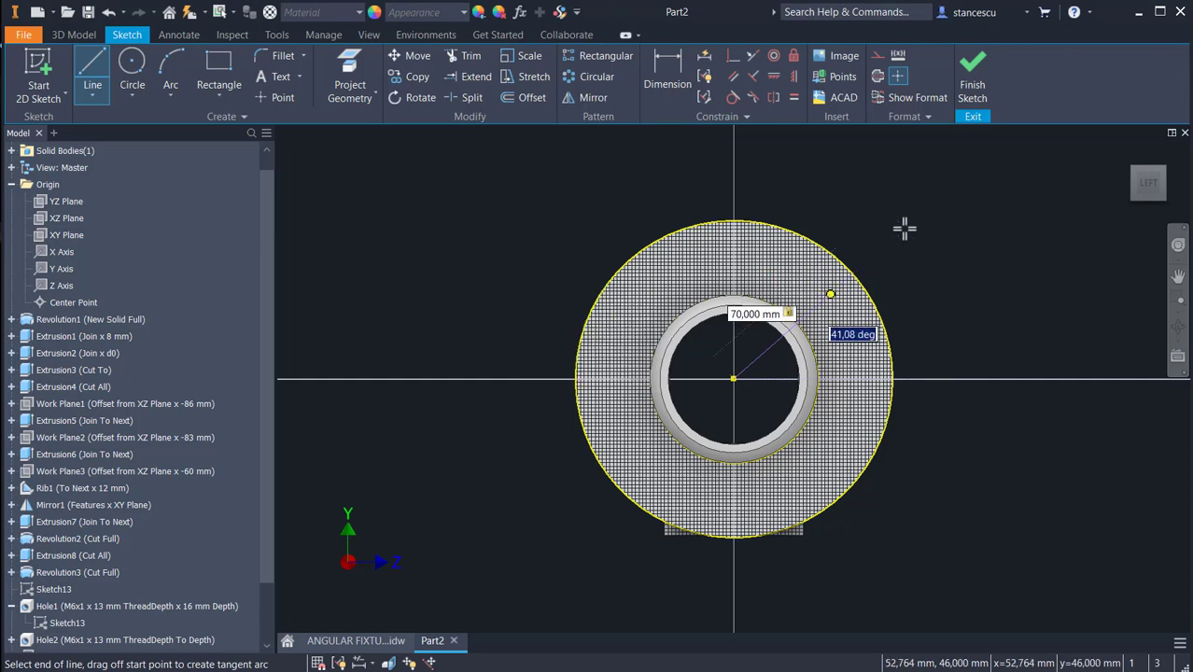
{"action": "type", "text": "4"}
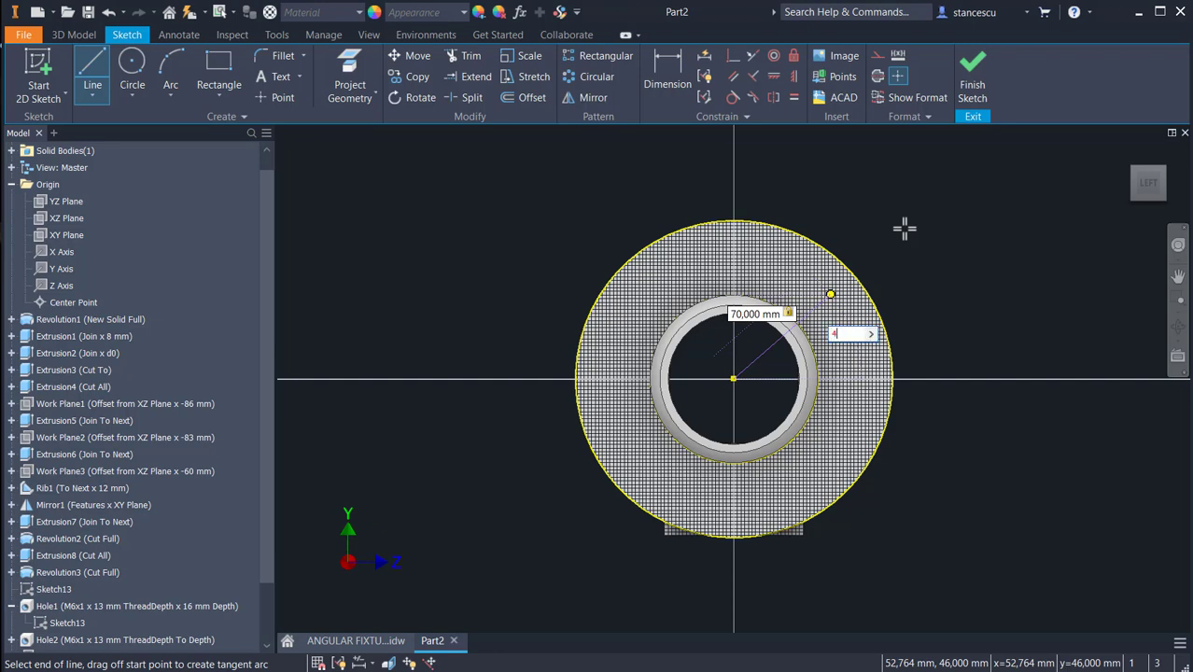
{"action": "type", "text": "5"}
{"action": "key", "text": "Return"}
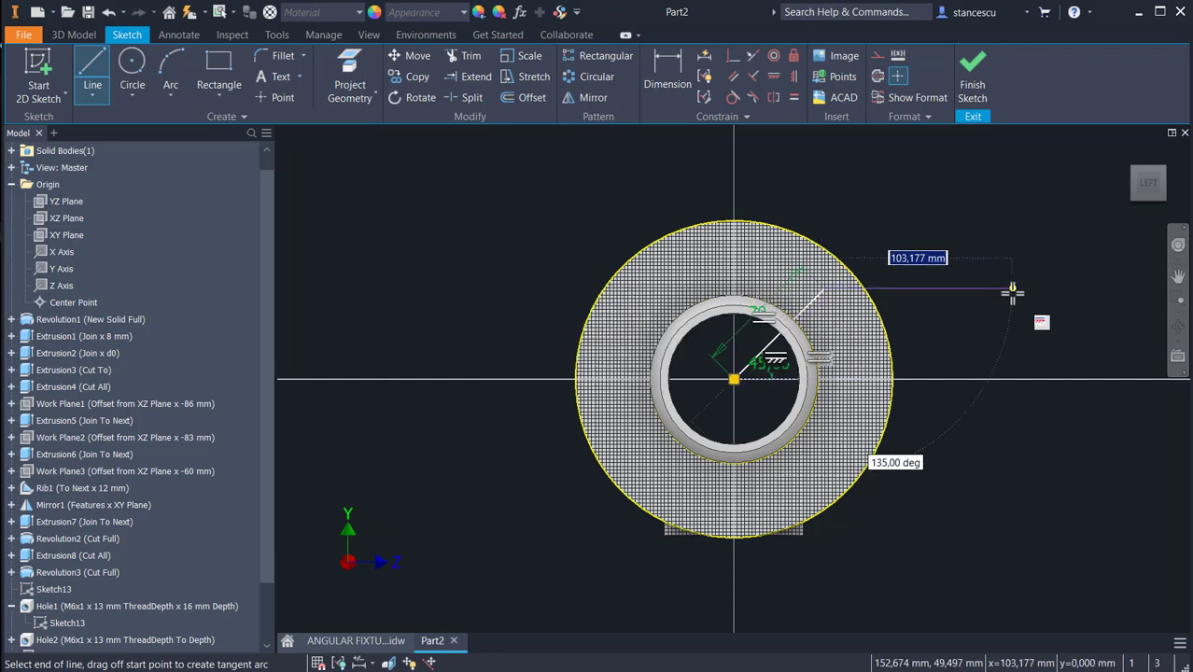
{"action": "key", "text": "Escape"}
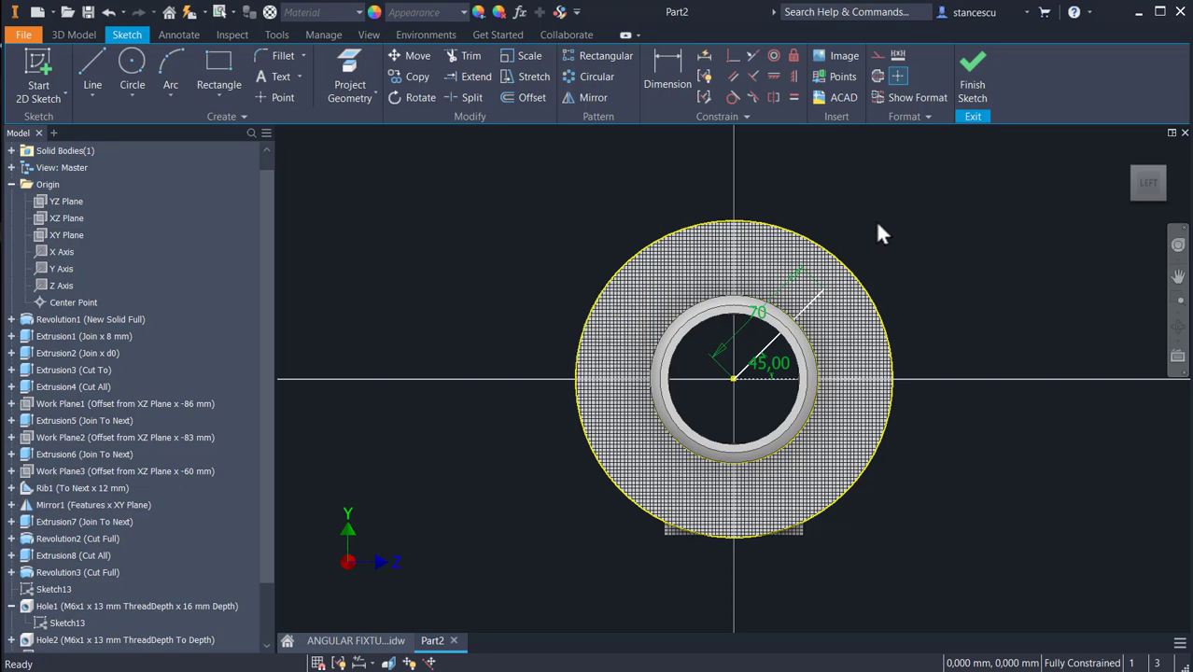
- Place a sketch point at the end of the 70 mm line and finish the sketch
{"action": "scroll", "coordinate": [879, 259], "scroll_direction": "down", "scroll_amount": 3}
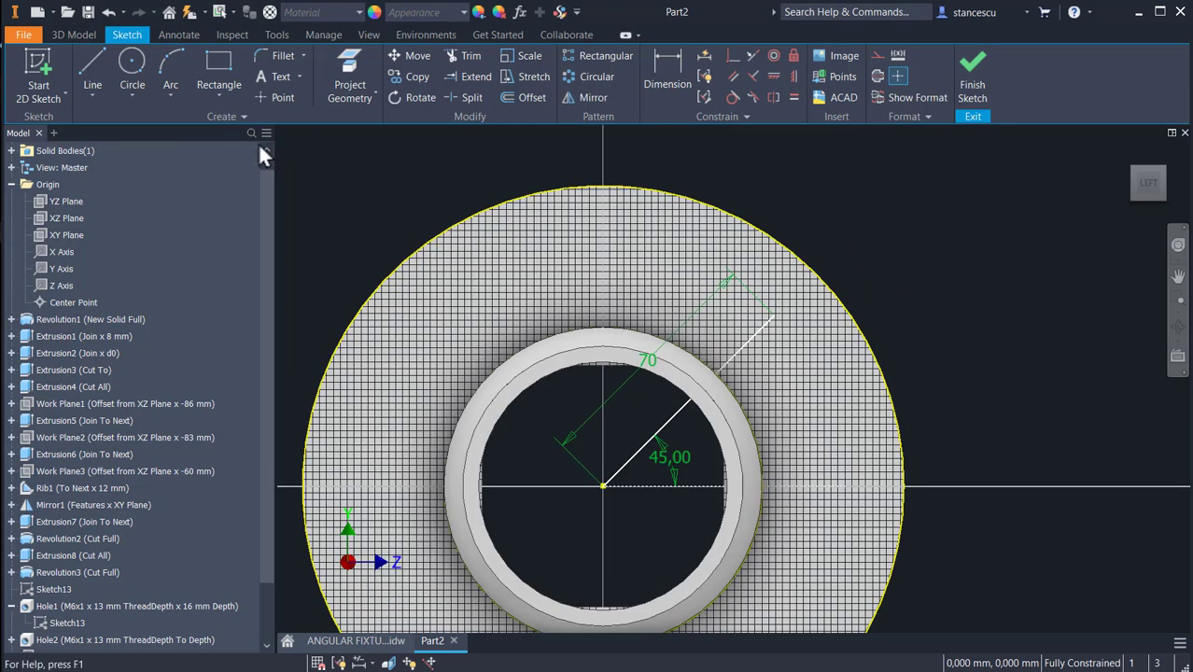
{"action": "left_click", "coordinate": [262, 97]}
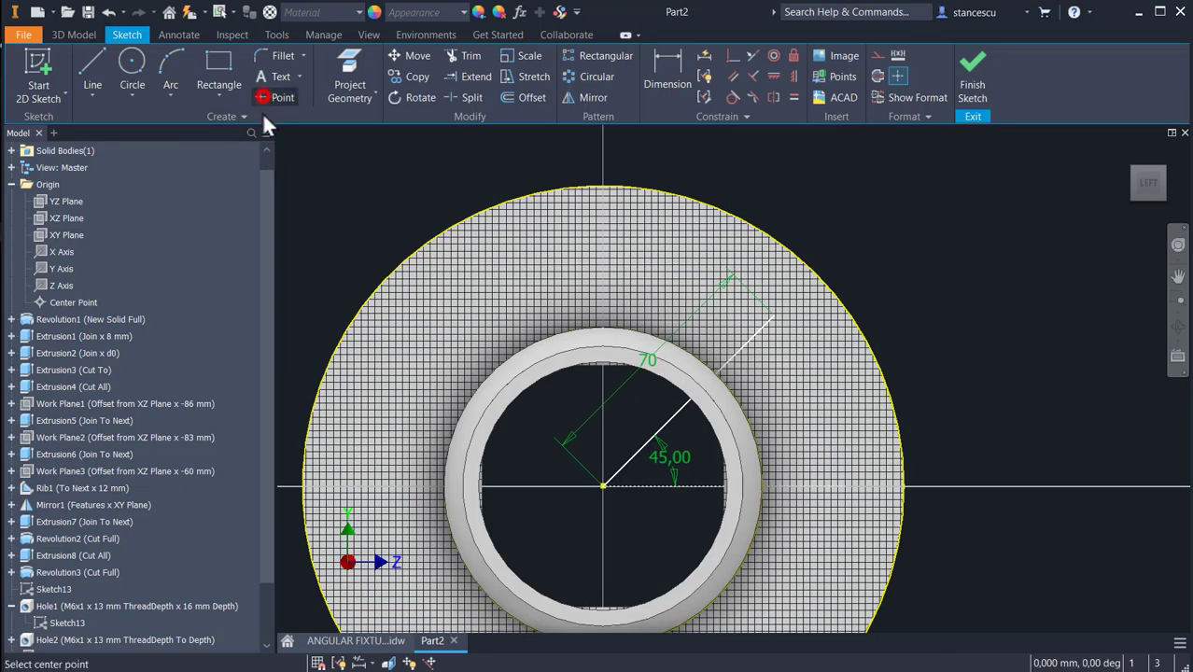
{"action": "left_click", "coordinate": [771, 314]}
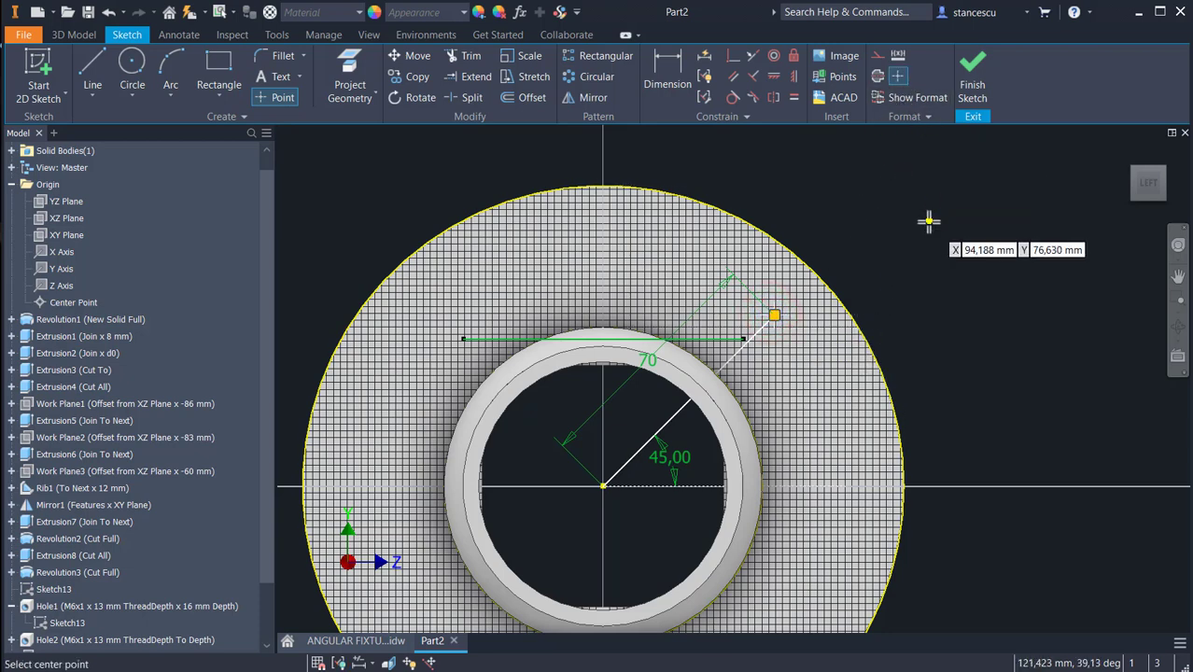
{"action": "scroll", "coordinate": [932, 252], "scroll_direction": "down", "scroll_amount": 2}
{"action": "middle_click_drag", "start_coordinate": [935, 254], "coordinate": [883, 222]}
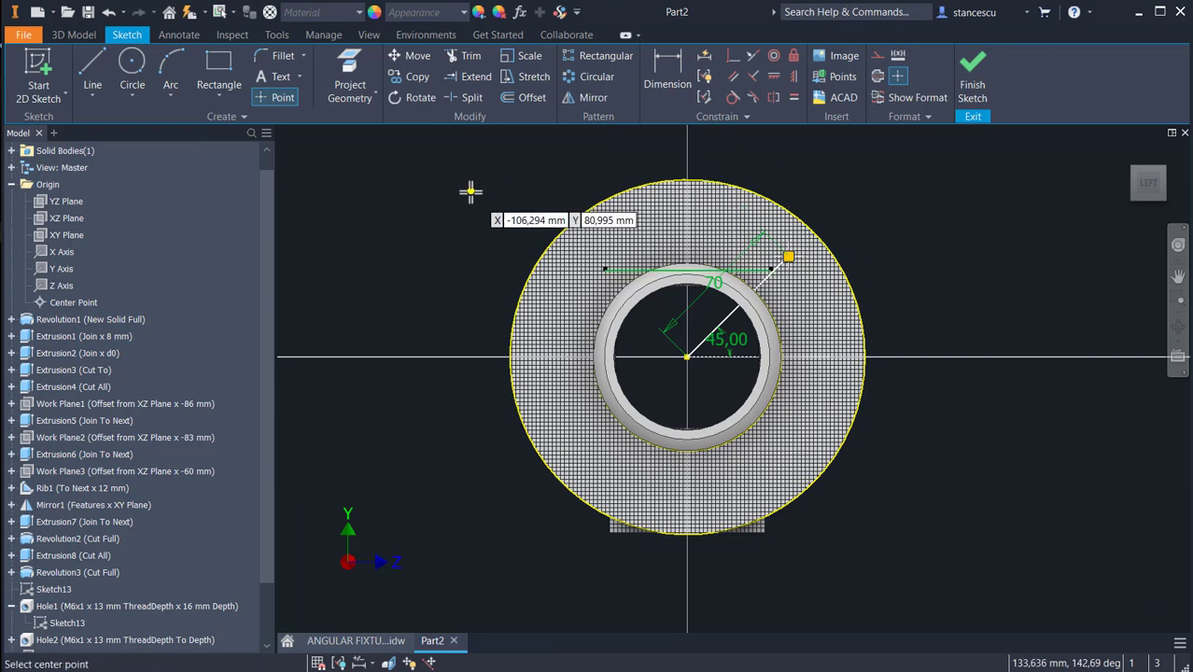
{"action": "left_click", "coordinate": [973, 80]}
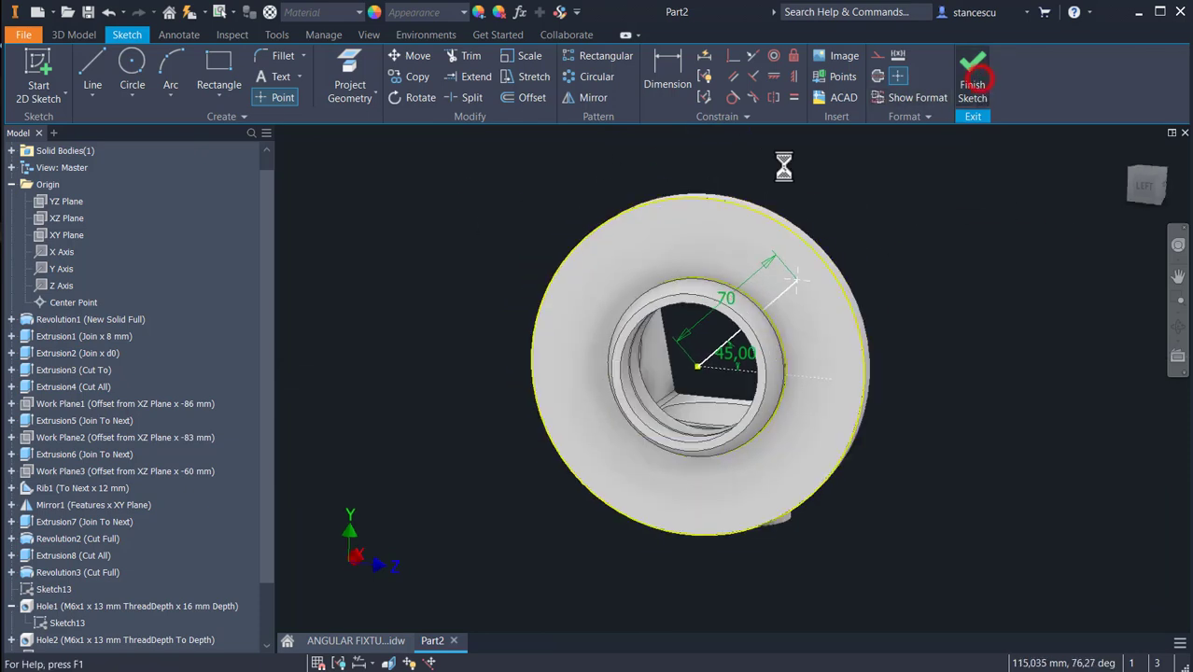
- Create a simple 11 mm through-all hole with a Ø25 counterbore 5 mm deep at the point
{"action": "left_click", "coordinate": [345, 71]}
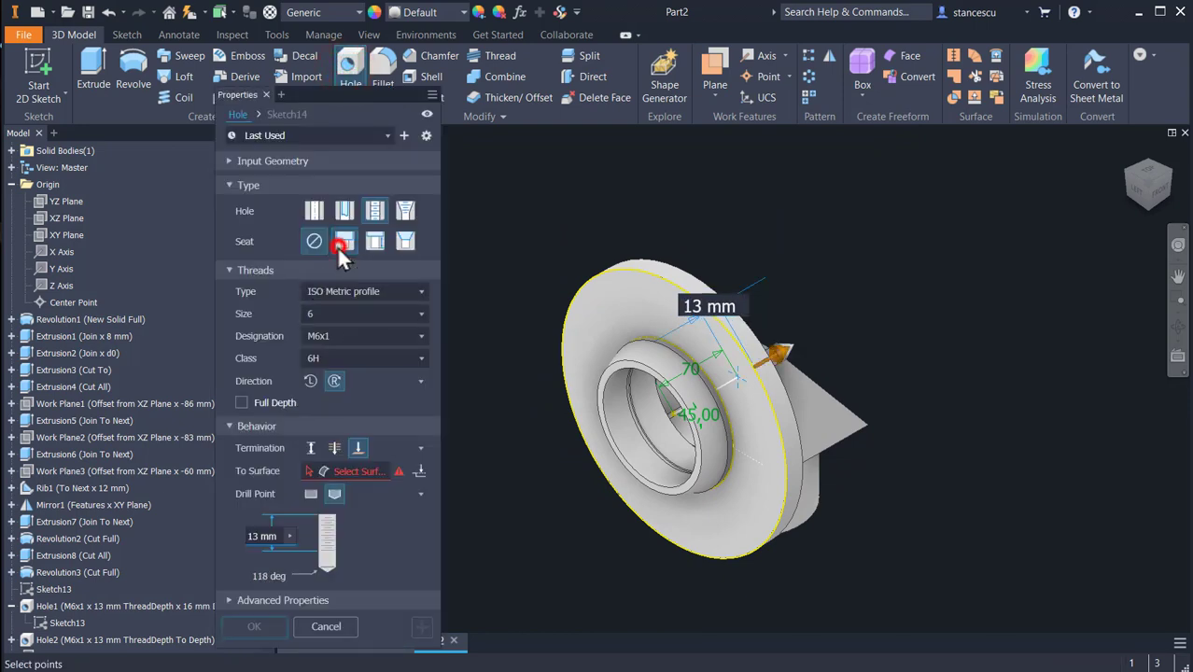
{"action": "left_click", "coordinate": [340, 244]}
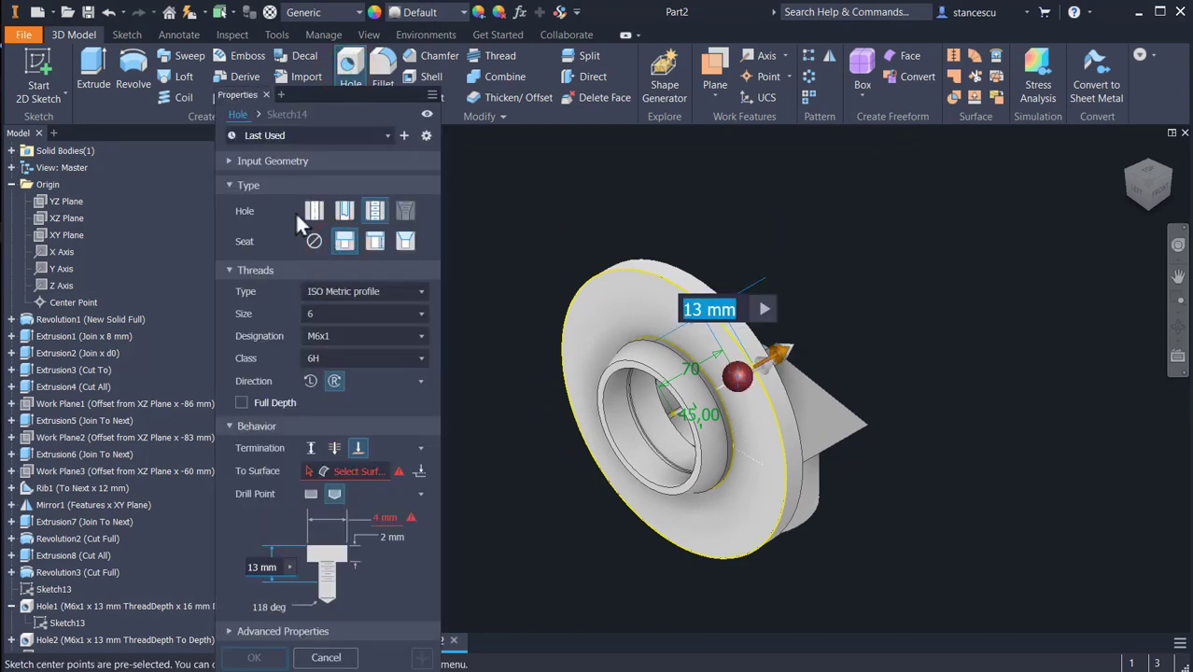
{"action": "left_click", "coordinate": [313, 209]}
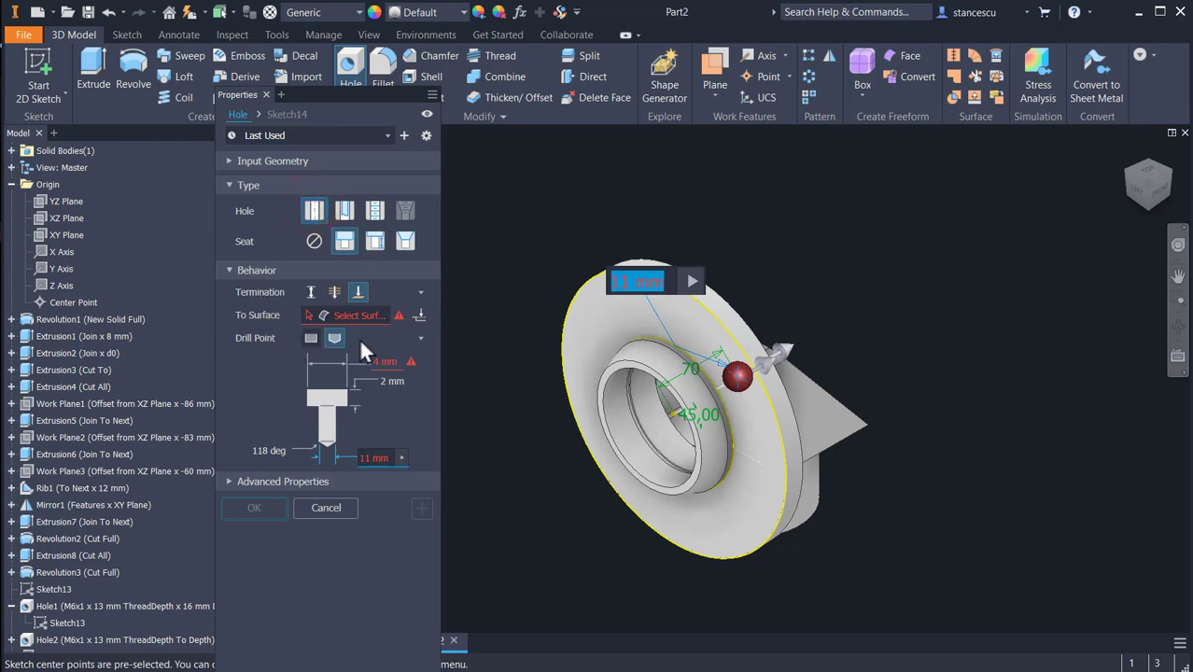
{"action": "left_click", "coordinate": [335, 293]}
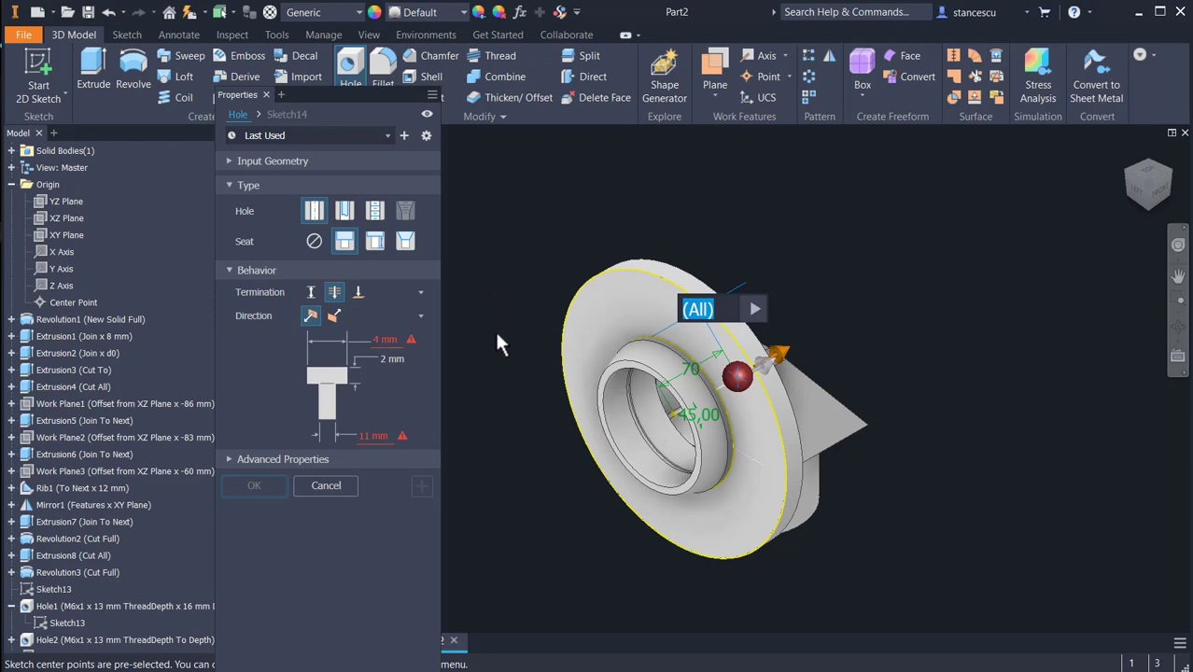
{"action": "key", "text": "Tab"}
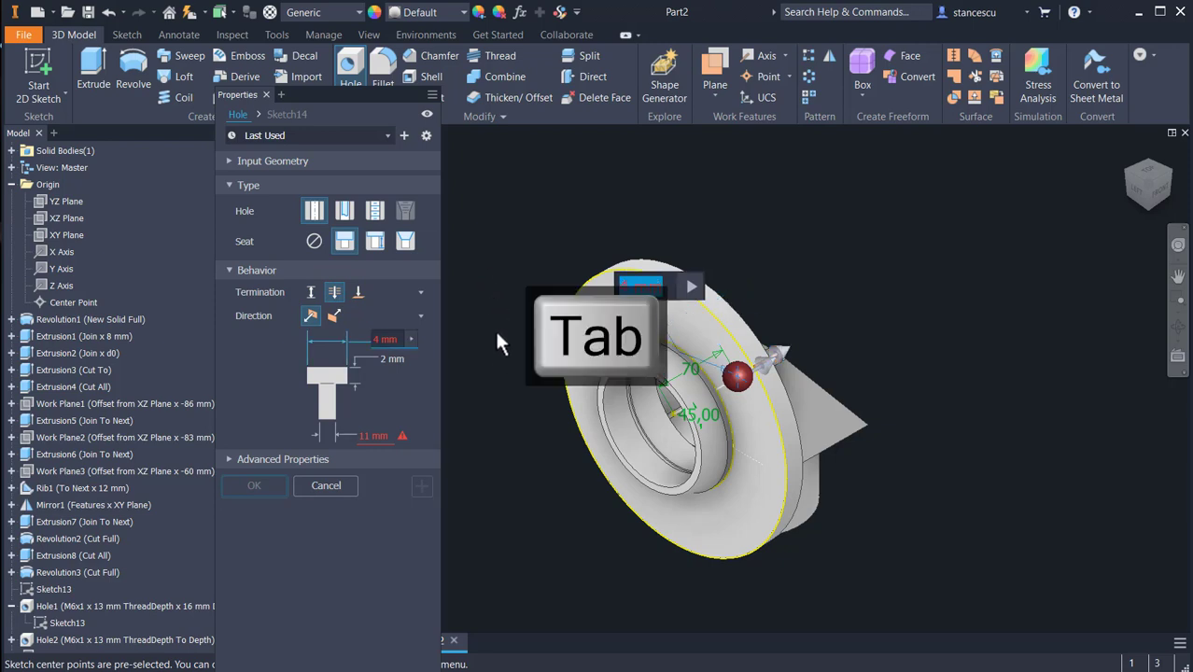
{"action": "type", "text": "11"}
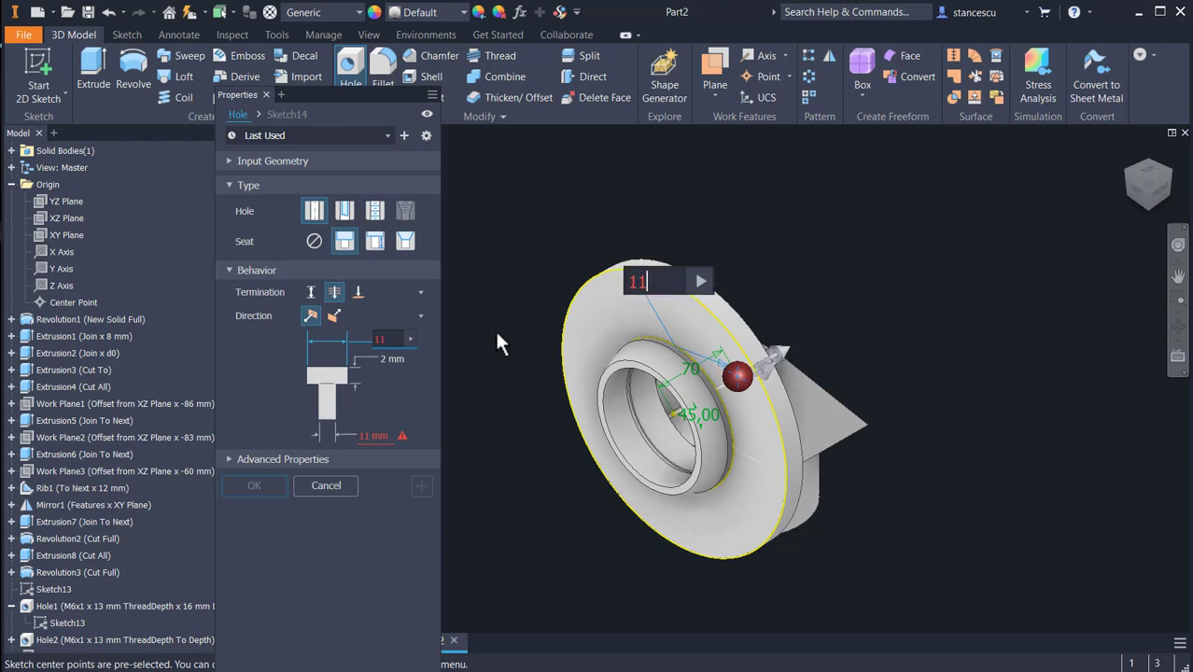
{"action": "key", "text": "Tab"}
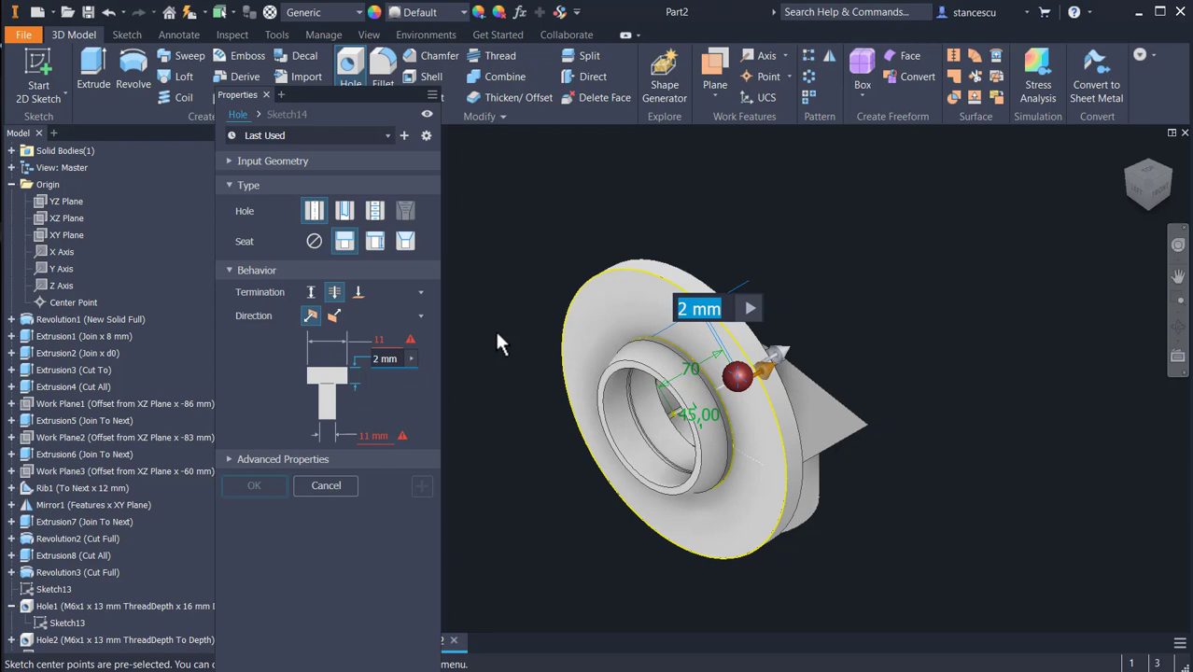
{"action": "key", "text": "Tab"}
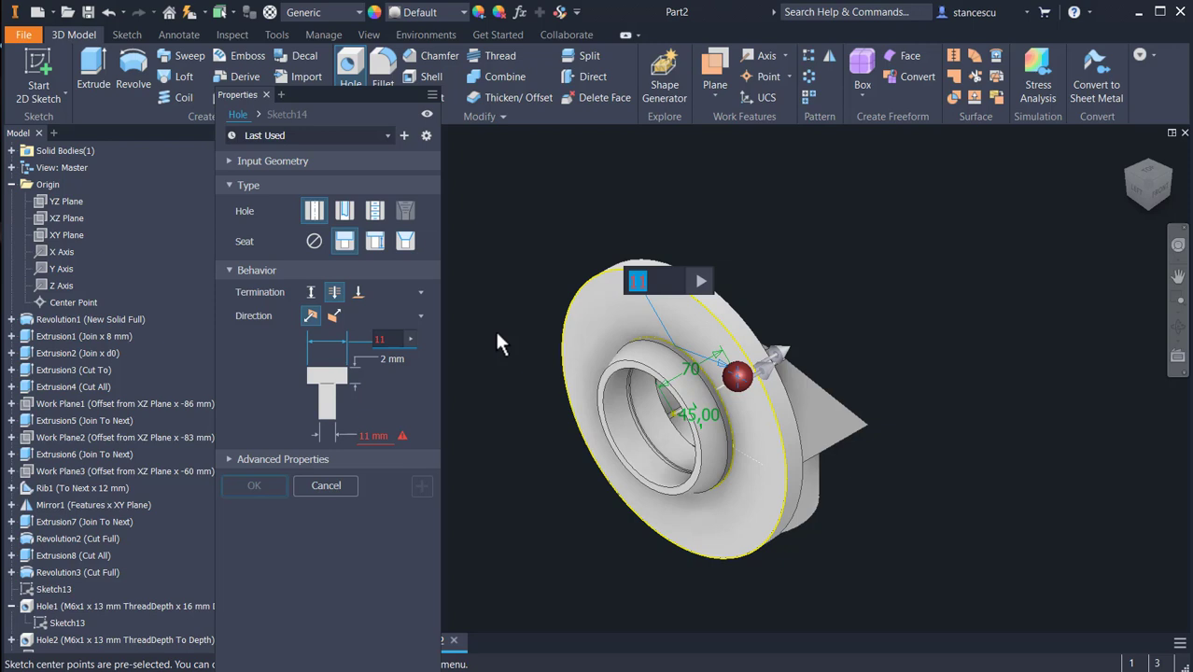
{"action": "type", "text": "25"}
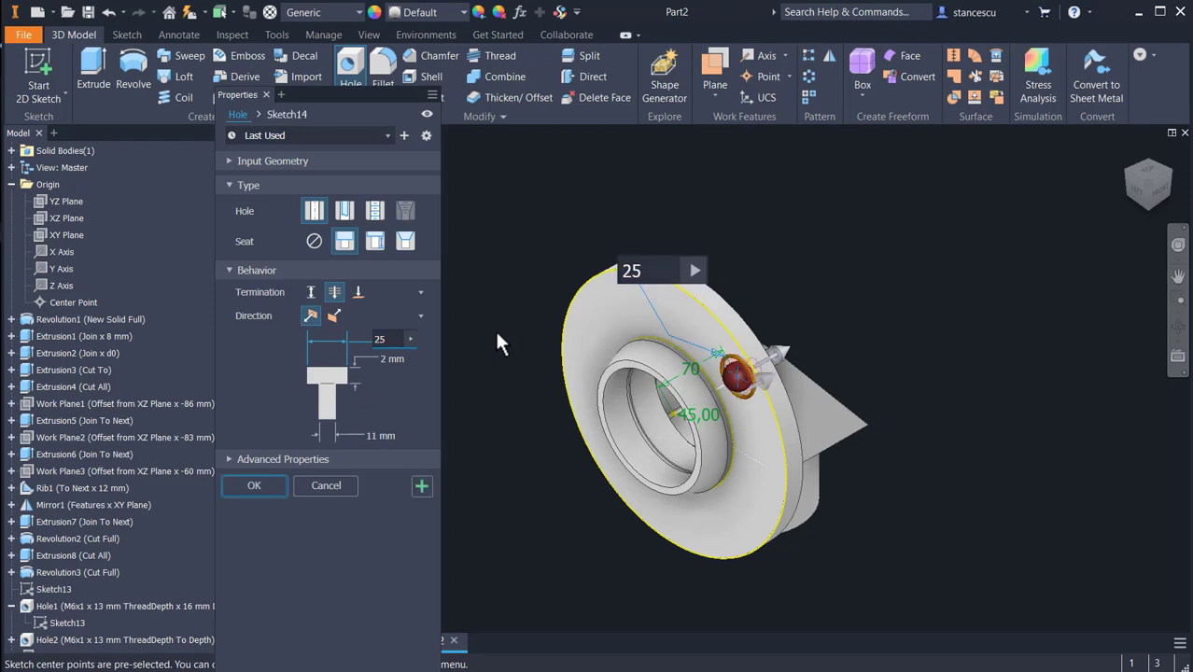
{"action": "key", "text": "Tab"}
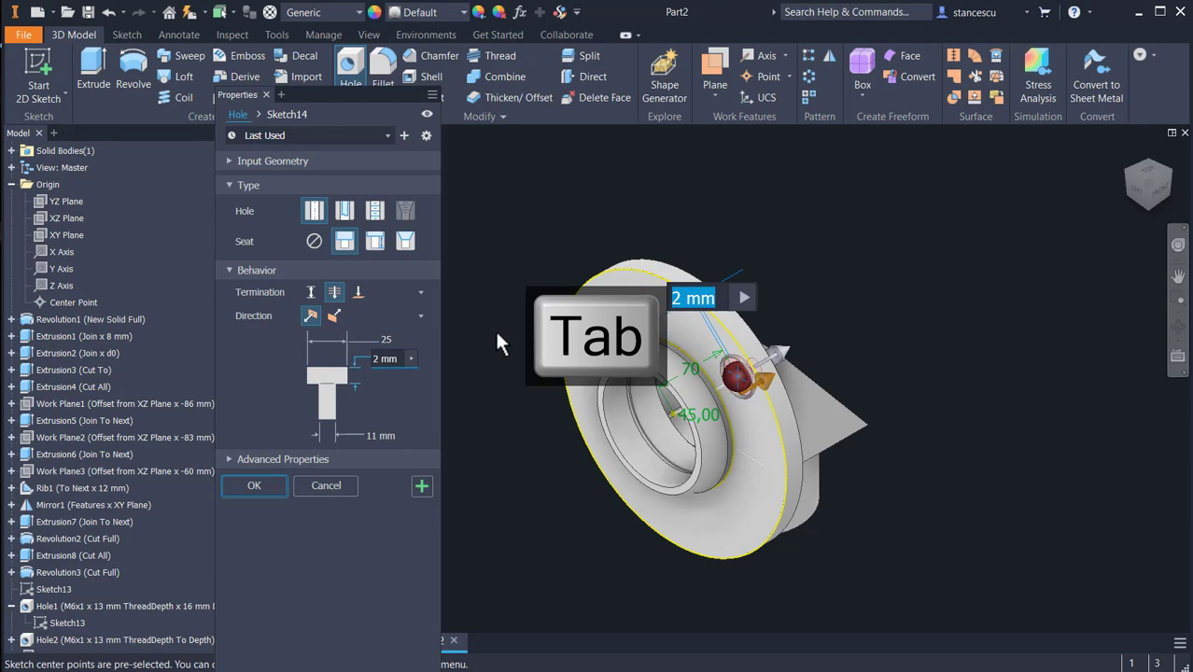
{"action": "type", "text": "5"}
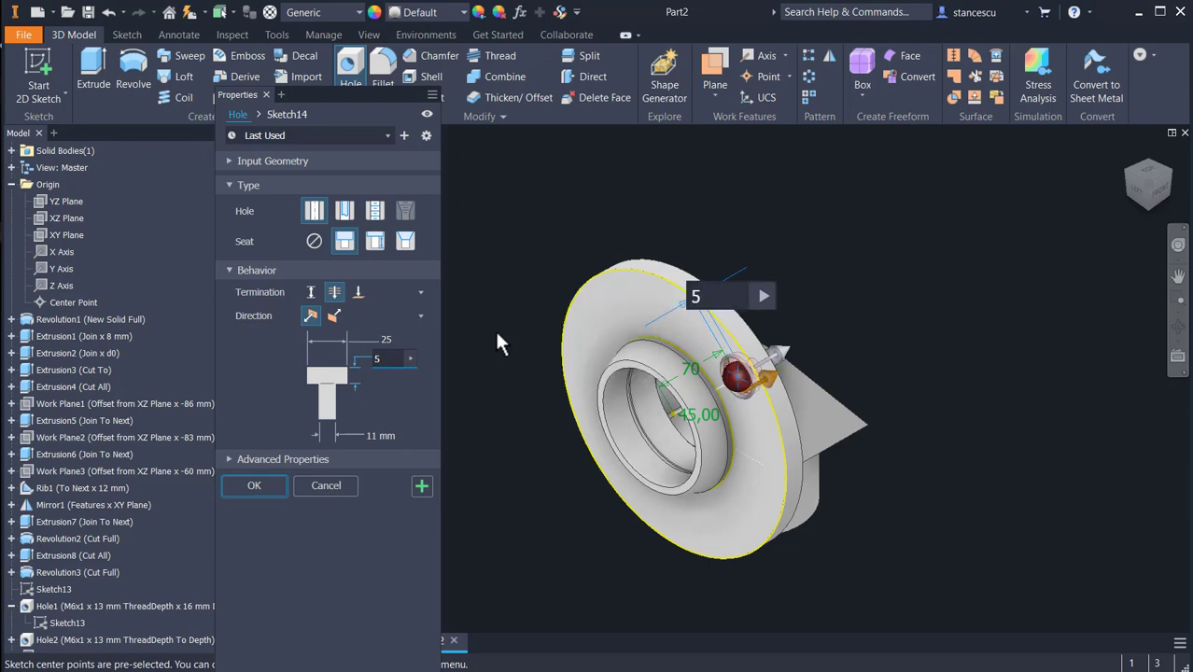
{"action": "key", "text": "Return"}
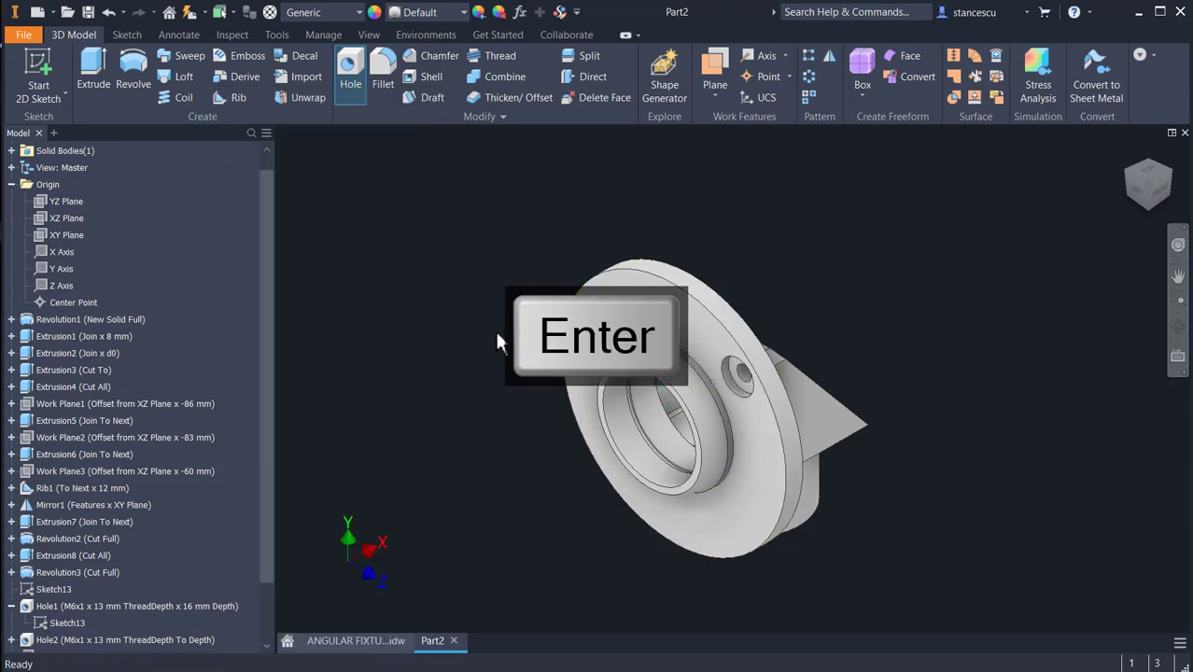
- Round the counterbored hole's outer edge with a 2 mm fillet
{"action": "scroll", "coordinate": [781, 338], "scroll_direction": "up", "scroll_amount": 6}
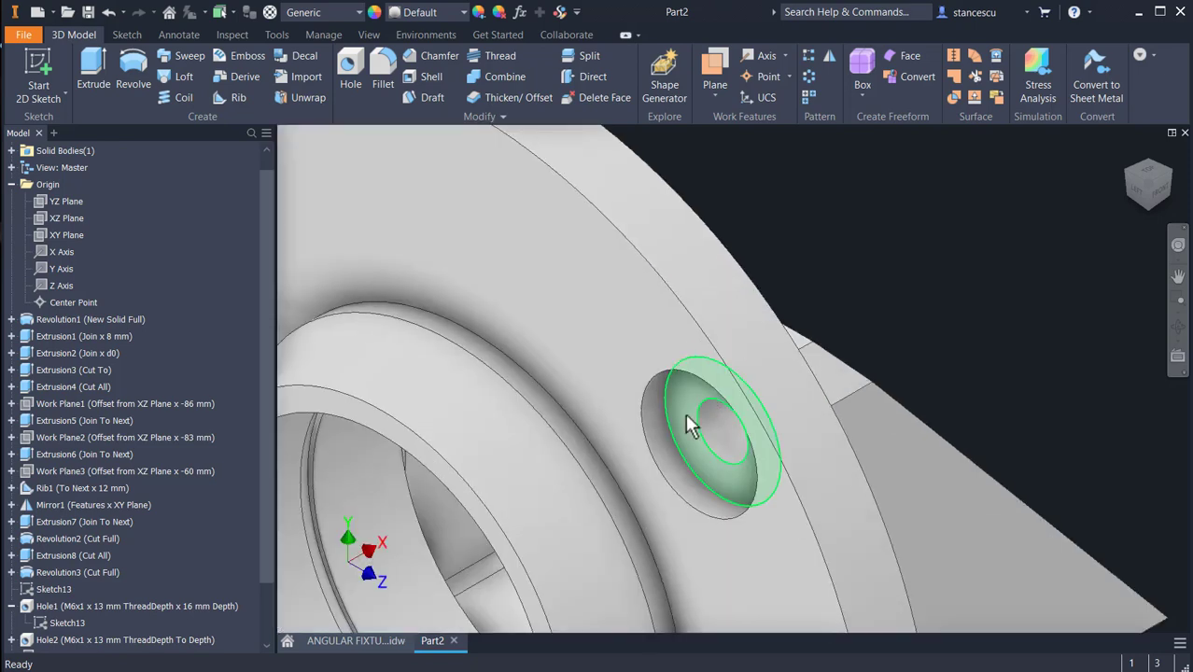
{"action": "left_click", "coordinate": [726, 362]}
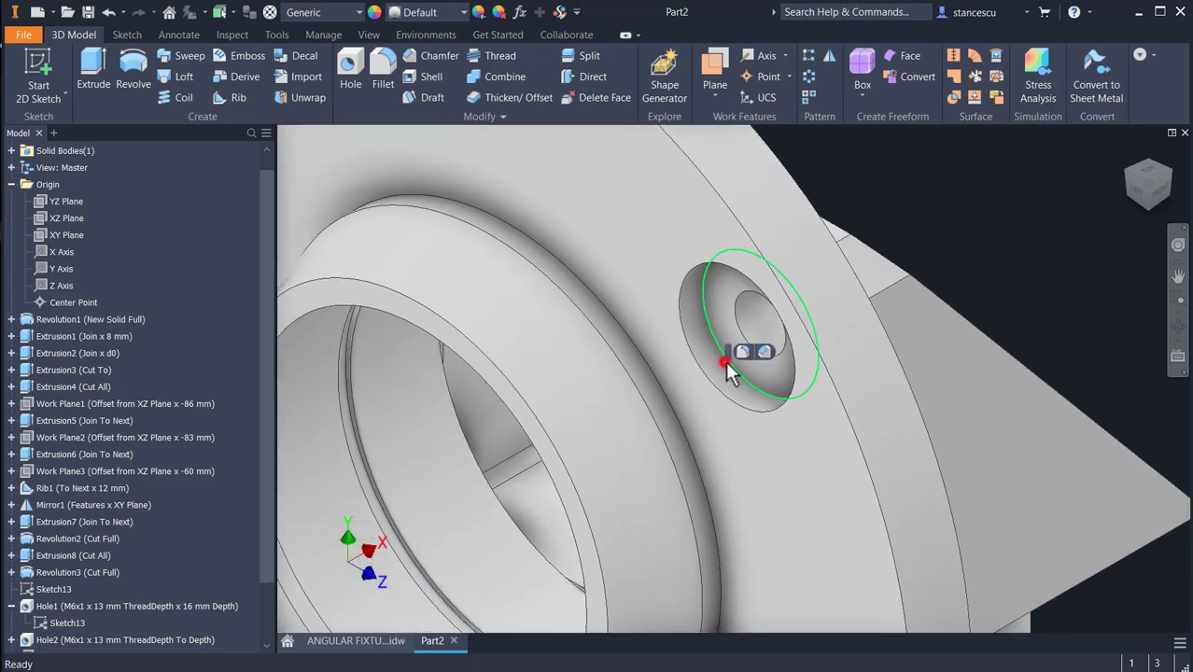
{"action": "key", "text": "f"}
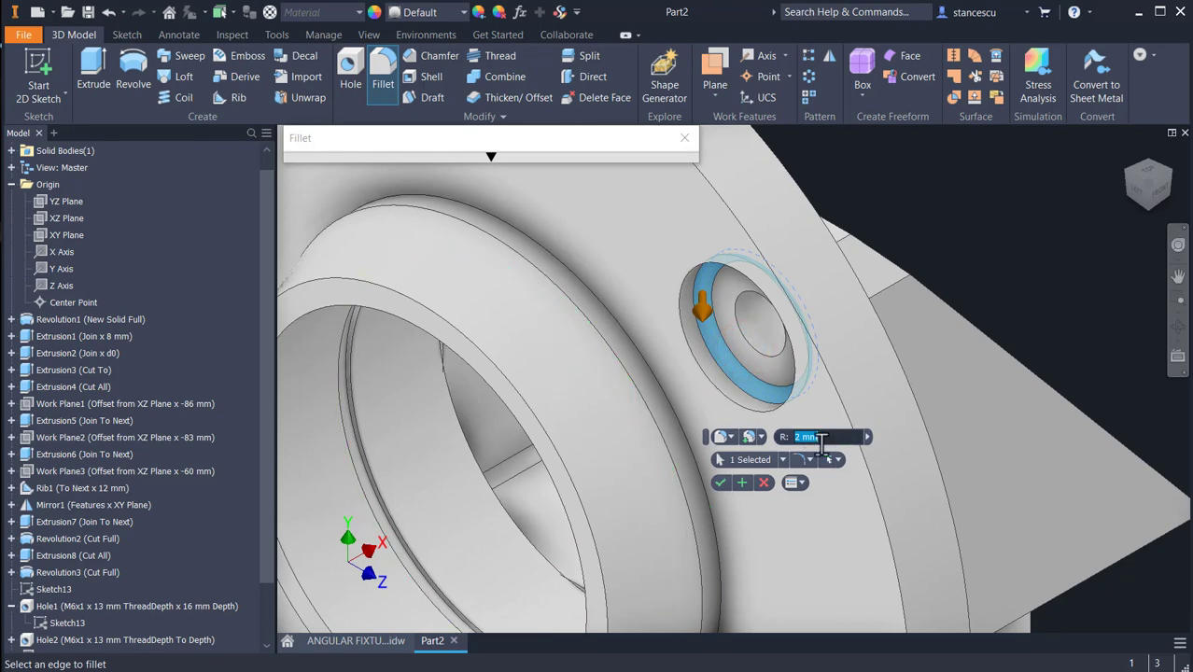
{"action": "left_click", "coordinate": [724, 485]}
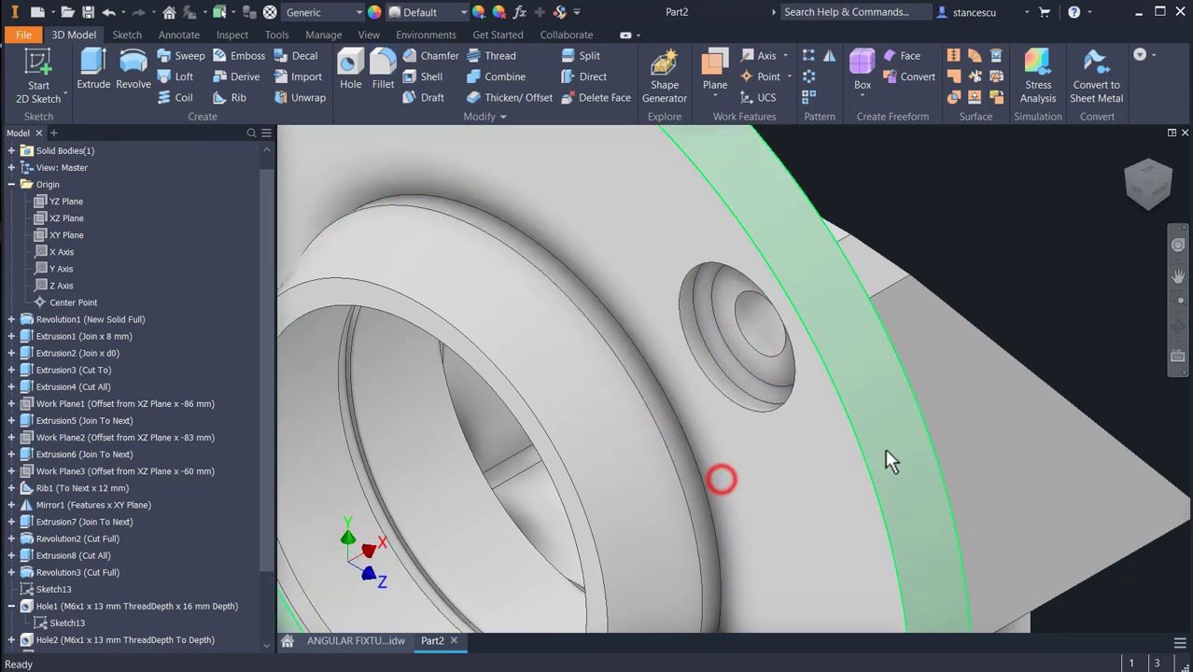
- Chamfer the hole's inner edge by 1 mm and return to the home view
{"action": "key", "text": "F2"}
{"action": "left_click_drag", "start_coordinate": [847, 464], "coordinate": [846, 324]}
{"action": "key", "text": "Escape"}
{"action": "key", "text": "F4"}
{"action": "left_click", "coordinate": [829, 329]}
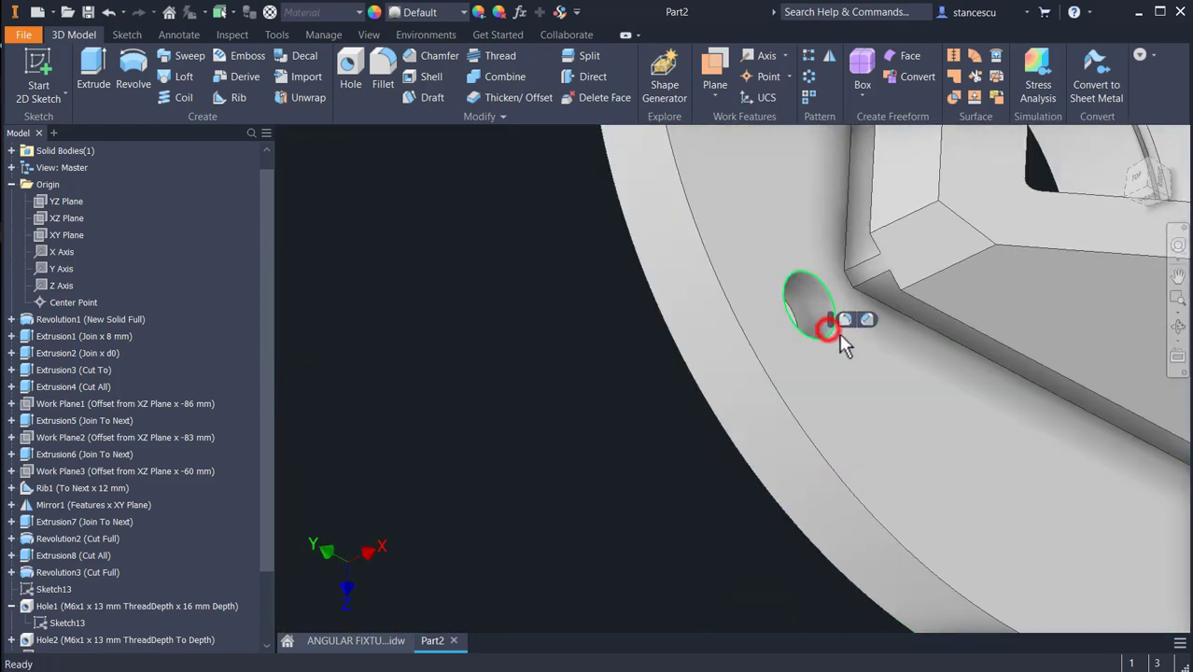
{"action": "left_click", "coordinate": [867, 321]}
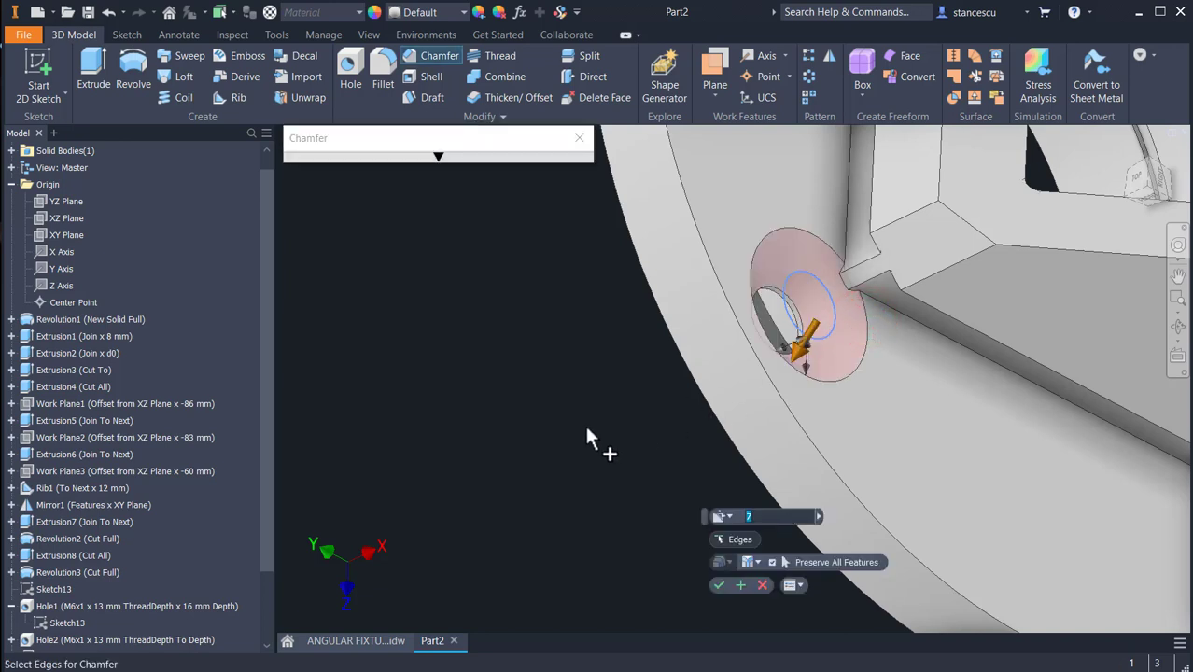
{"action": "type", "text": "1"}
{"action": "left_click", "coordinate": [719, 586]}
{"action": "middle_click_drag", "start_coordinate": [564, 481], "coordinate": [698, 446], "text": "shift"}
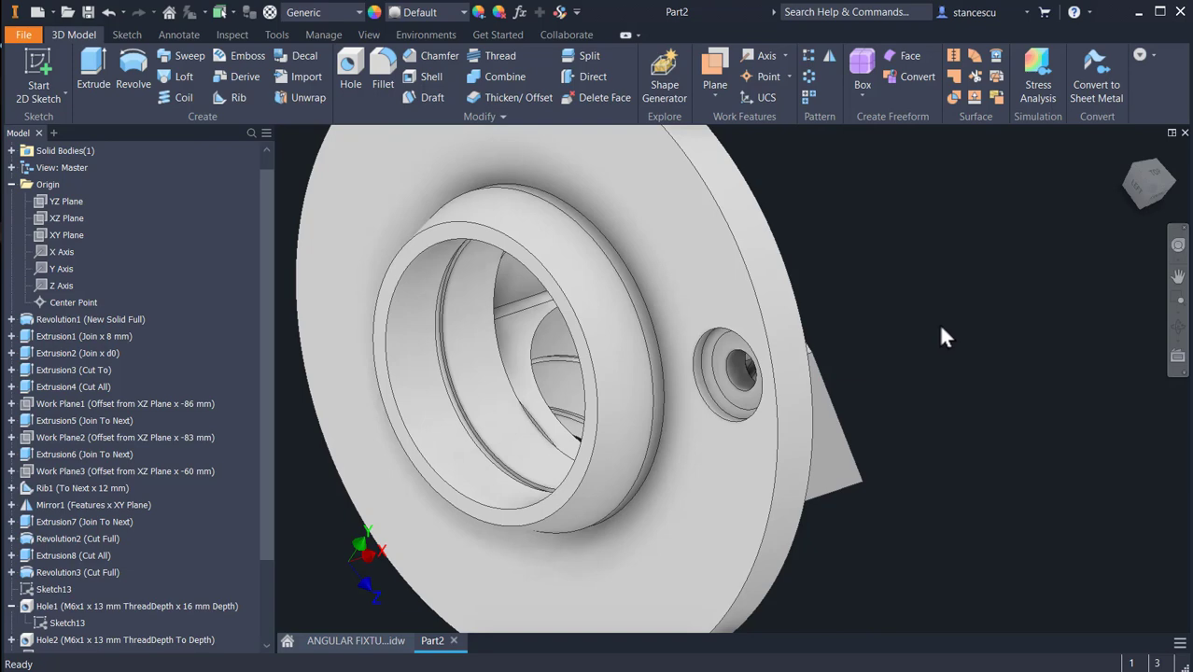
{"action": "key", "text": "F6"}
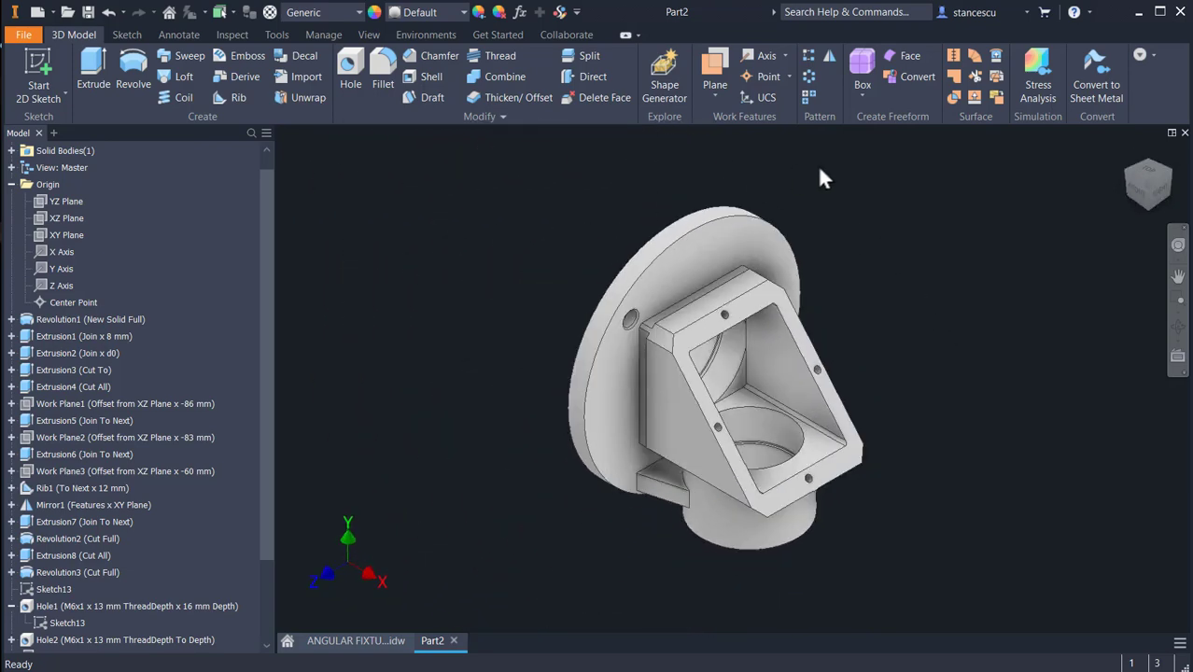
- Circular-pattern Hole4, Fillet1 and Chamfer1 four times over 360° about the flange's cylindrical face
{"action": "left_click", "coordinate": [808, 78]}
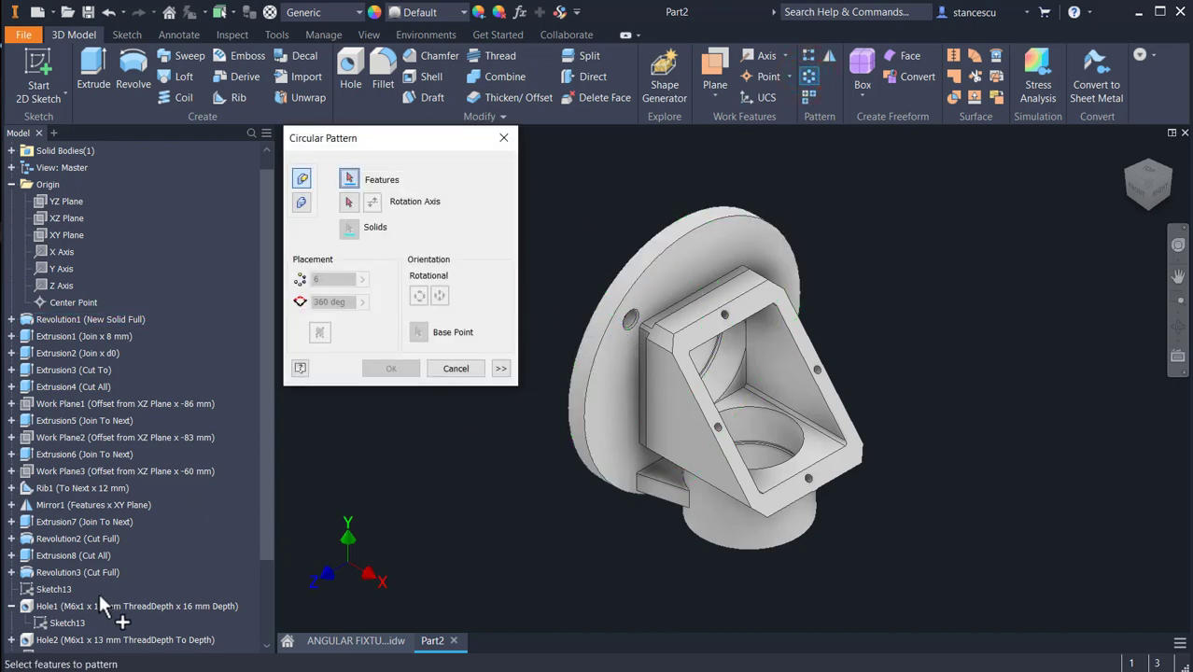
{"action": "scroll", "coordinate": [157, 556], "scroll_direction": "down", "scroll_amount": 3}
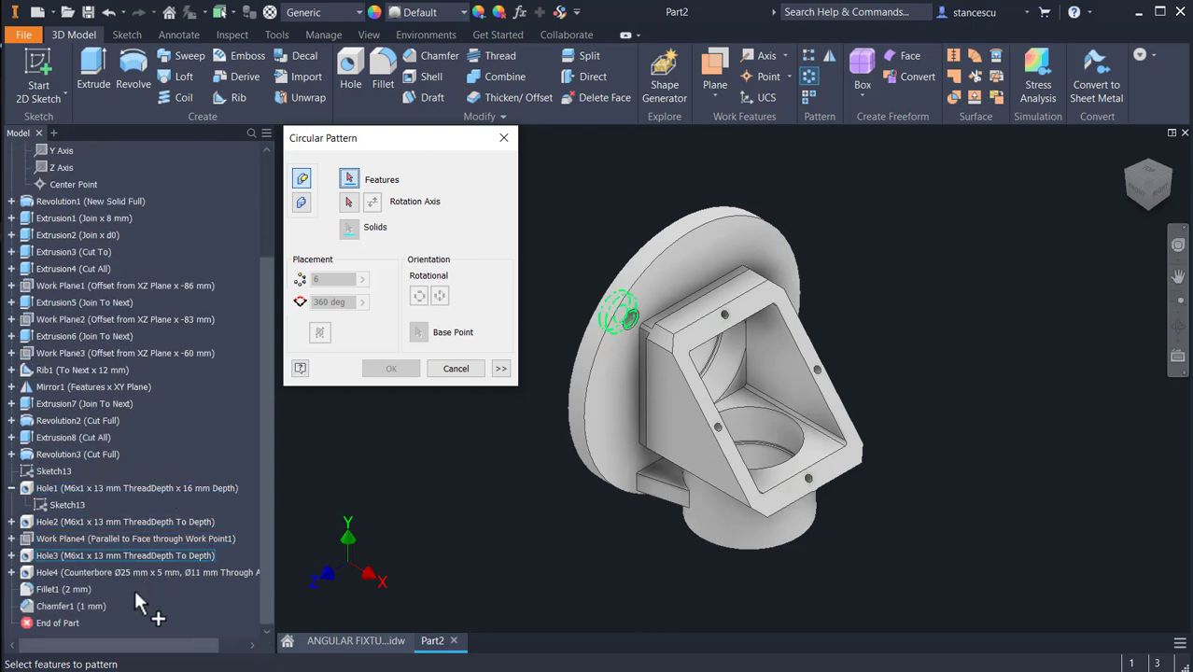
{"action": "left_click", "coordinate": [41, 573]}
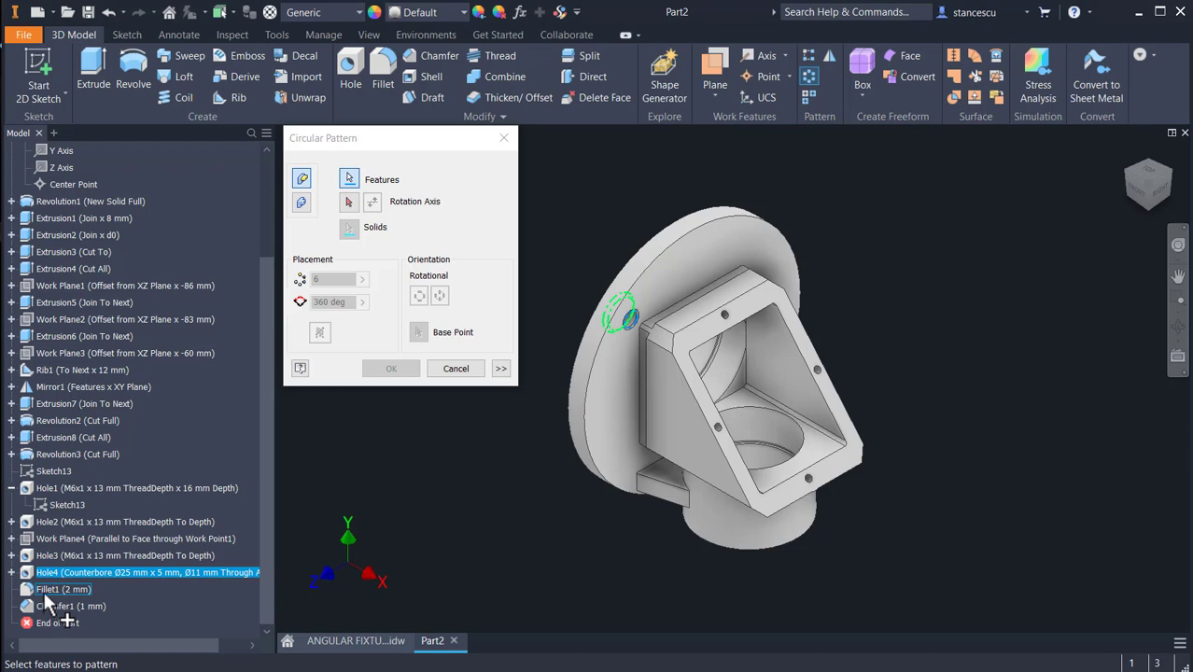
{"action": "left_click", "coordinate": [45, 592]}
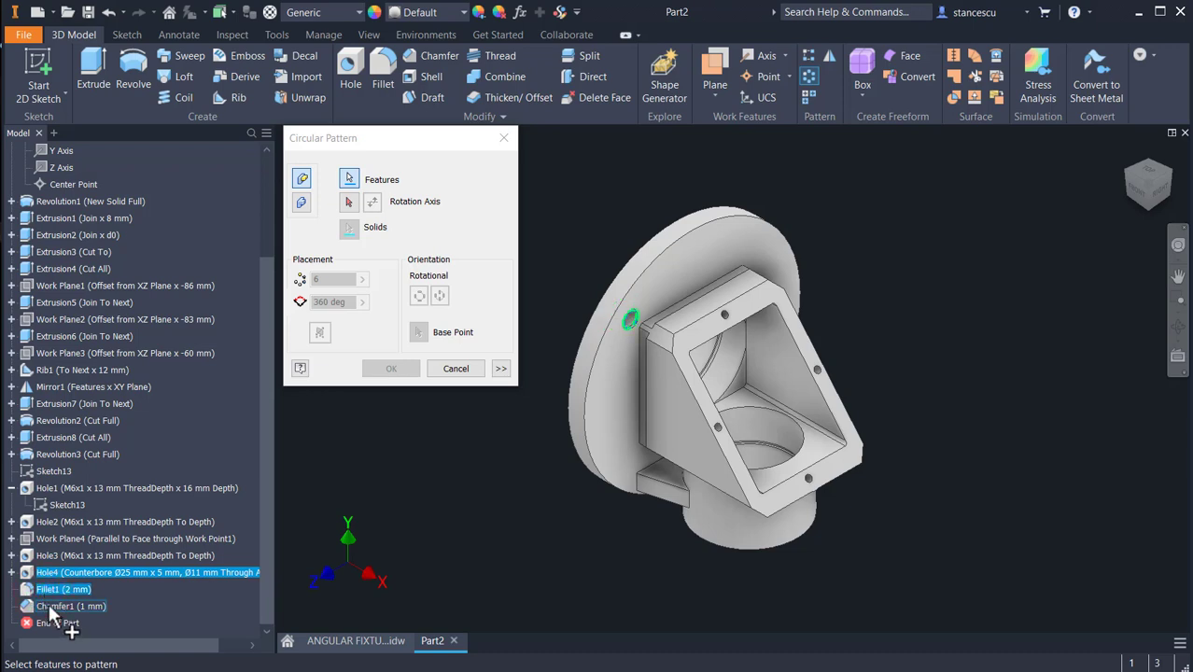
{"action": "left_click", "coordinate": [49, 609]}
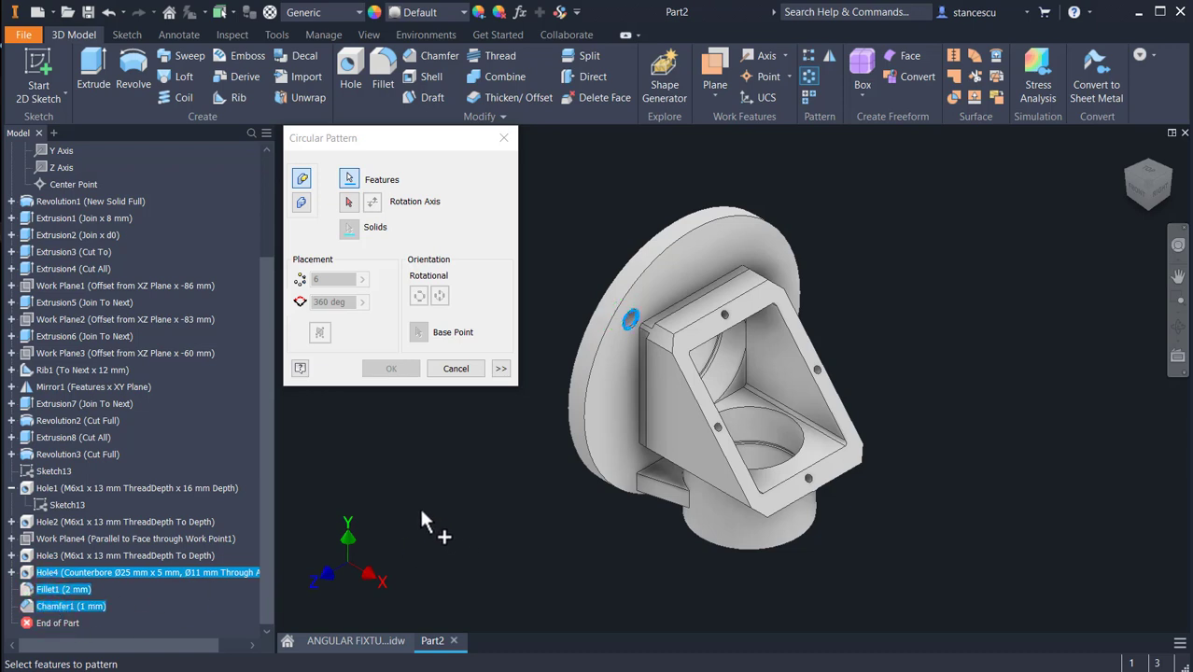
{"action": "left_click", "coordinate": [349, 202]}
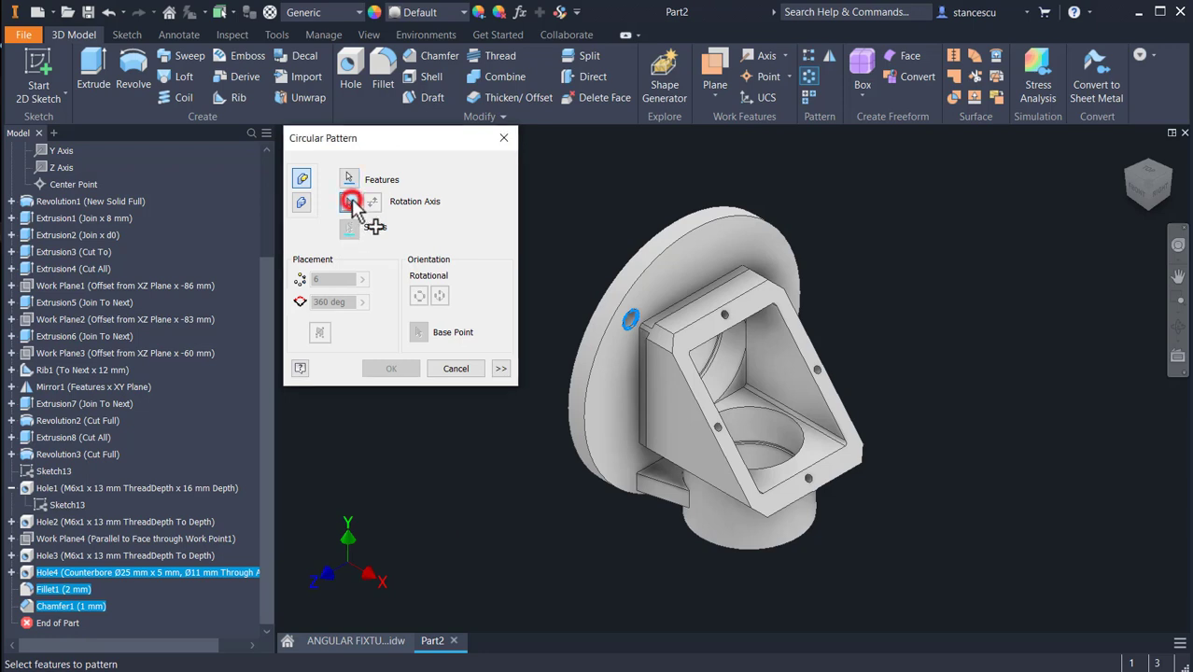
{"action": "left_click", "coordinate": [647, 245]}
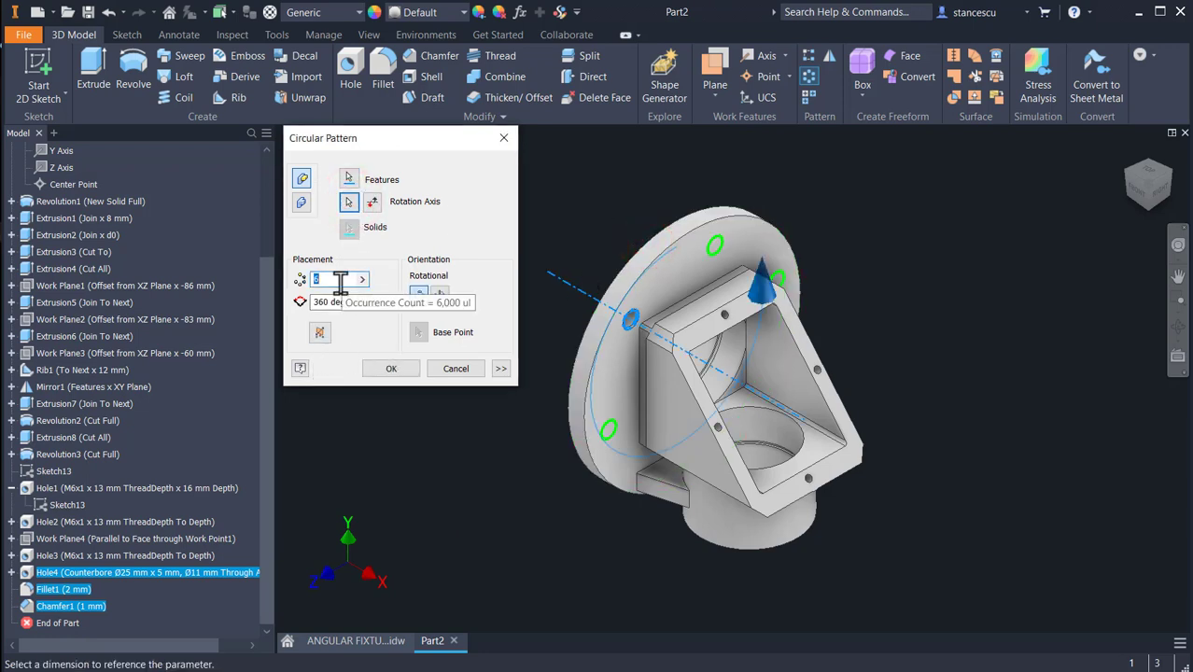
{"action": "type", "text": "4"}
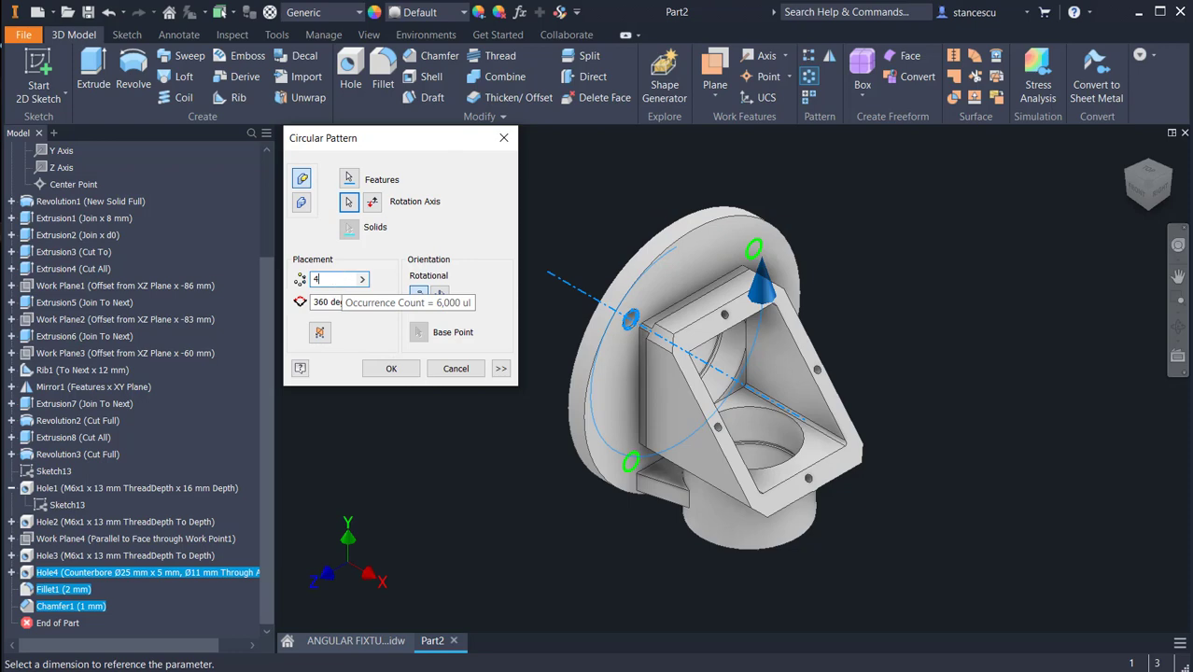
{"action": "left_click", "coordinate": [391, 368]}
{"action": "middle_click_drag", "start_coordinate": [450, 413], "coordinate": [556, 455], "text": "shift"}
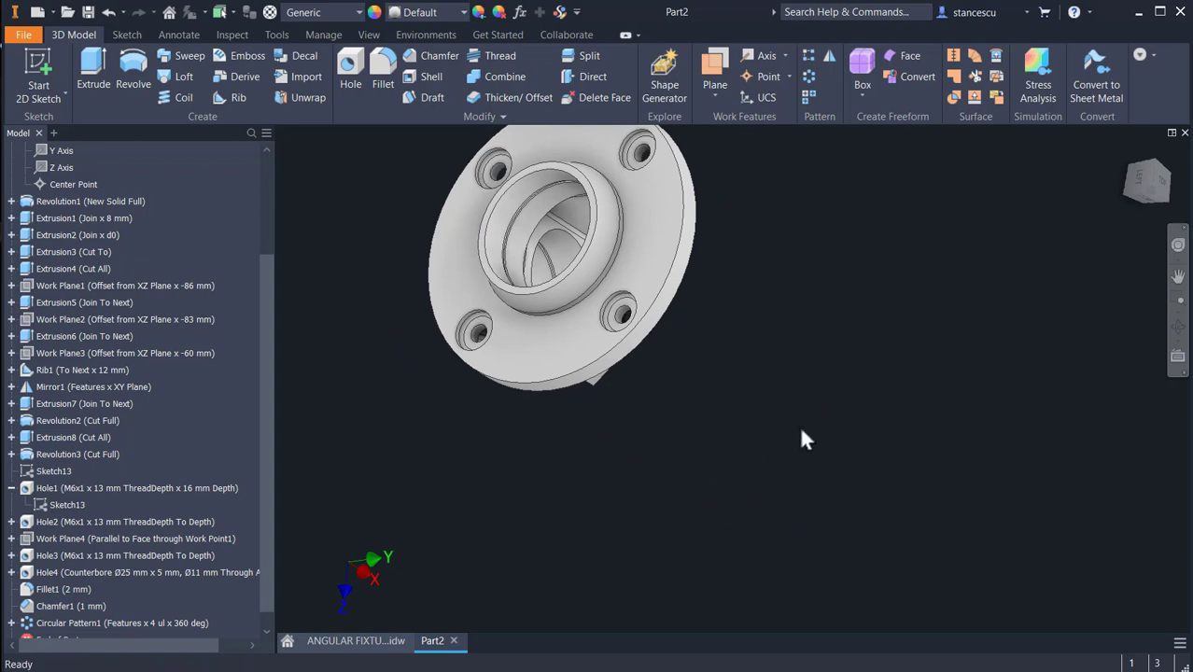
{"action": "key", "text": "F6"}
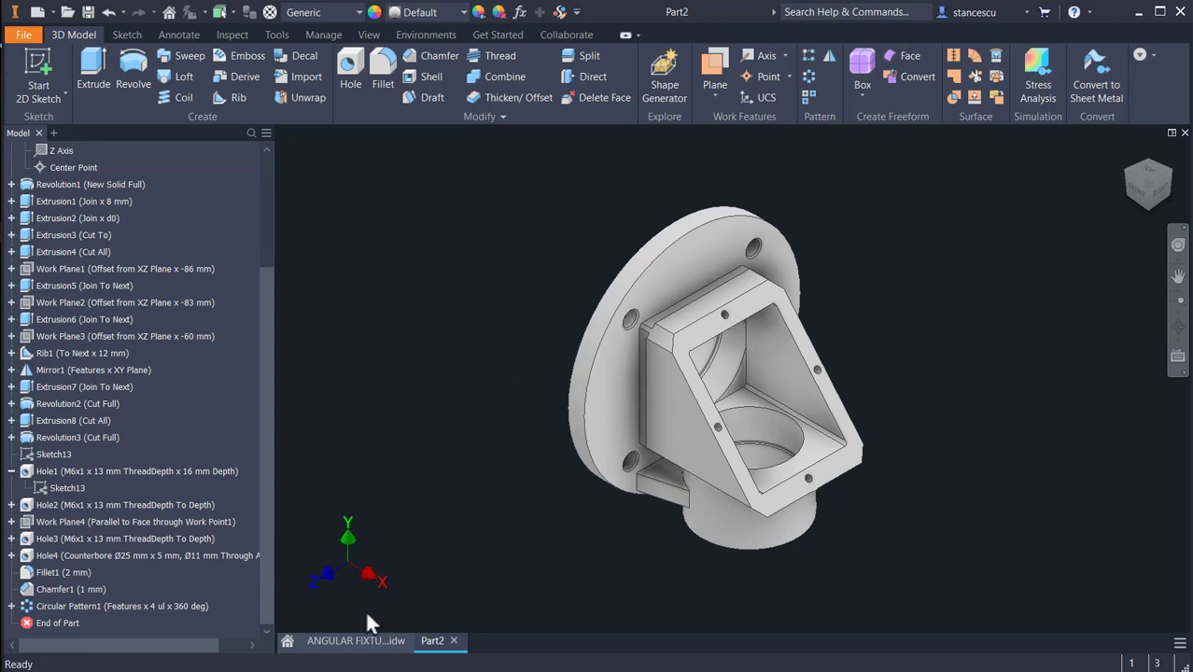
{"action": "left_click", "coordinate": [356, 640]}
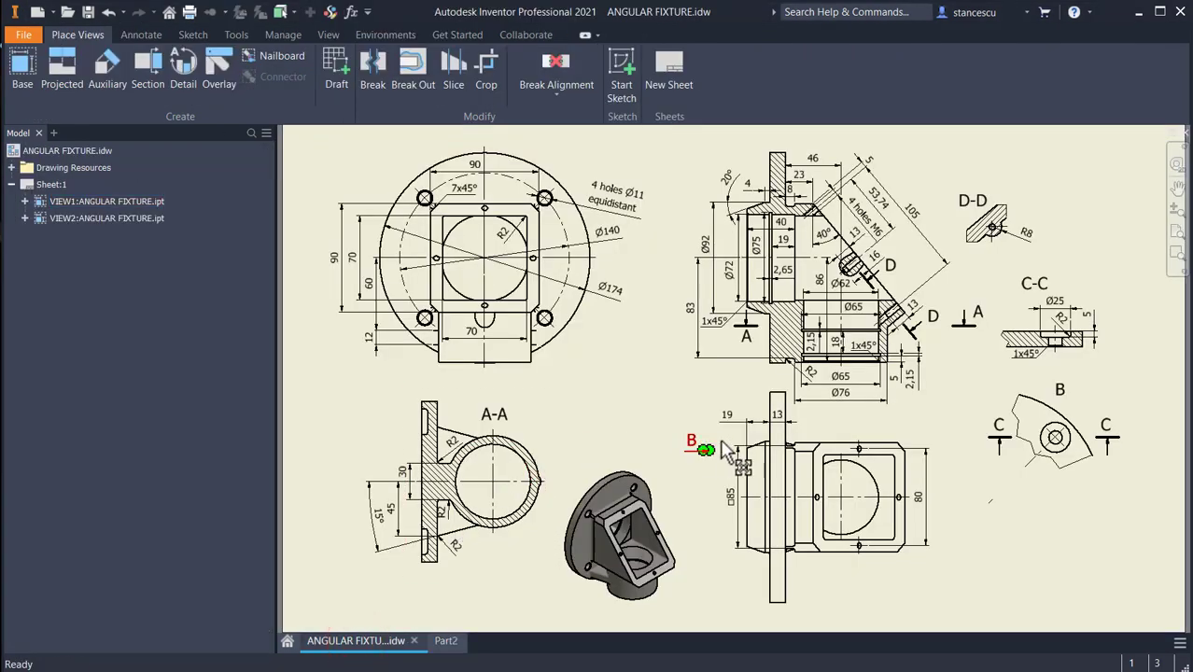
- Pan across views B, A-A and the 3-D view, fit the whole sheet, then return to Part2
{"action": "scroll", "coordinate": [869, 397], "scroll_direction": "up", "scroll_amount": 3}
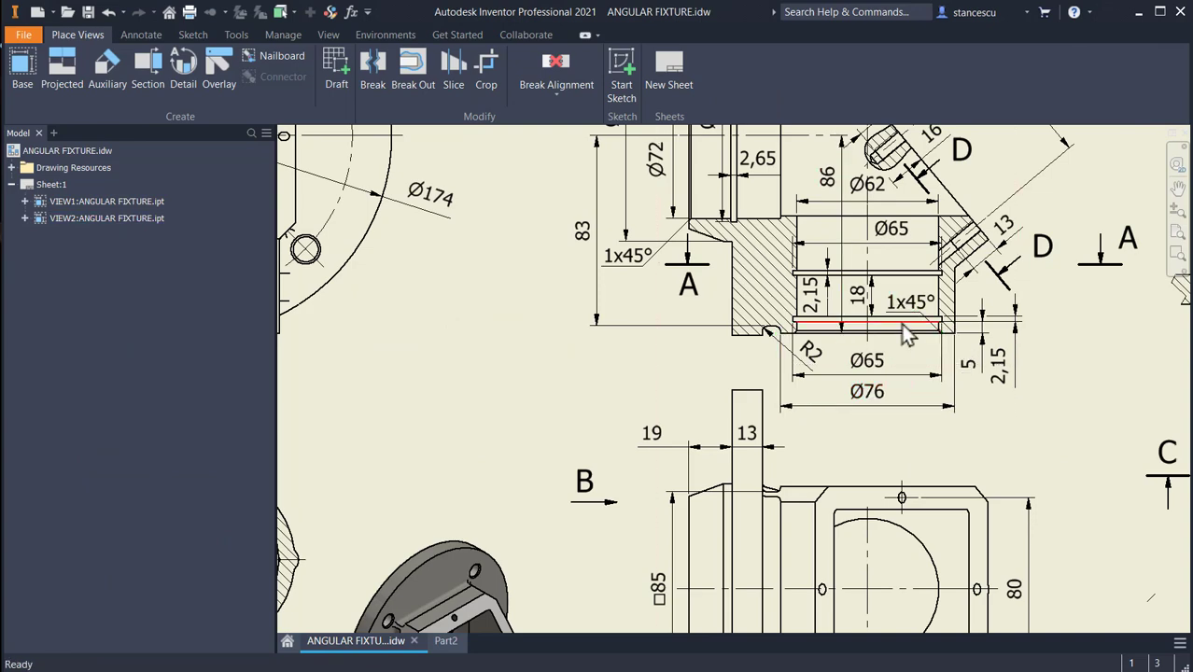
{"action": "mouse_move", "coordinate": [923, 386]}
{"action": "middle_mouse_down"}
{"action": "mouse_move", "coordinate": [919, 497]}
{"action": "mouse_move", "coordinate": [934, 570]}
{"action": "mouse_move", "coordinate": [920, 508]}
{"action": "middle_mouse_up"}
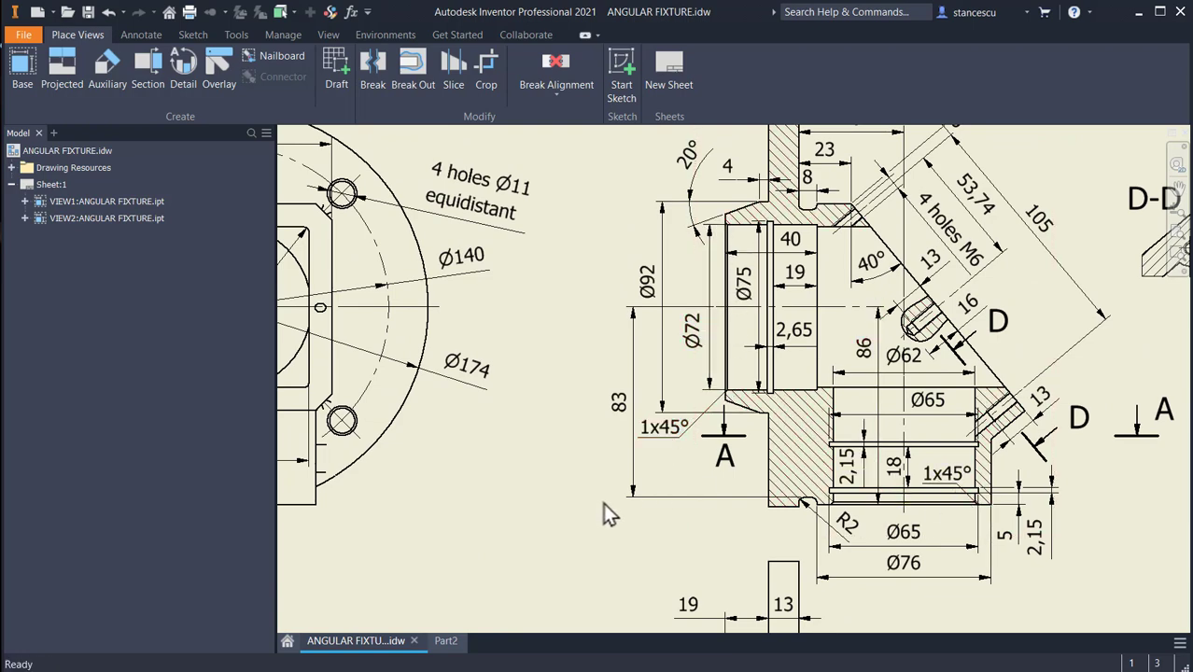
{"action": "mouse_move", "coordinate": [603, 502]}
{"action": "middle_mouse_down"}
{"action": "mouse_move", "coordinate": [641, 432]}
{"action": "mouse_move", "coordinate": [644, 451]}
{"action": "middle_mouse_up"}
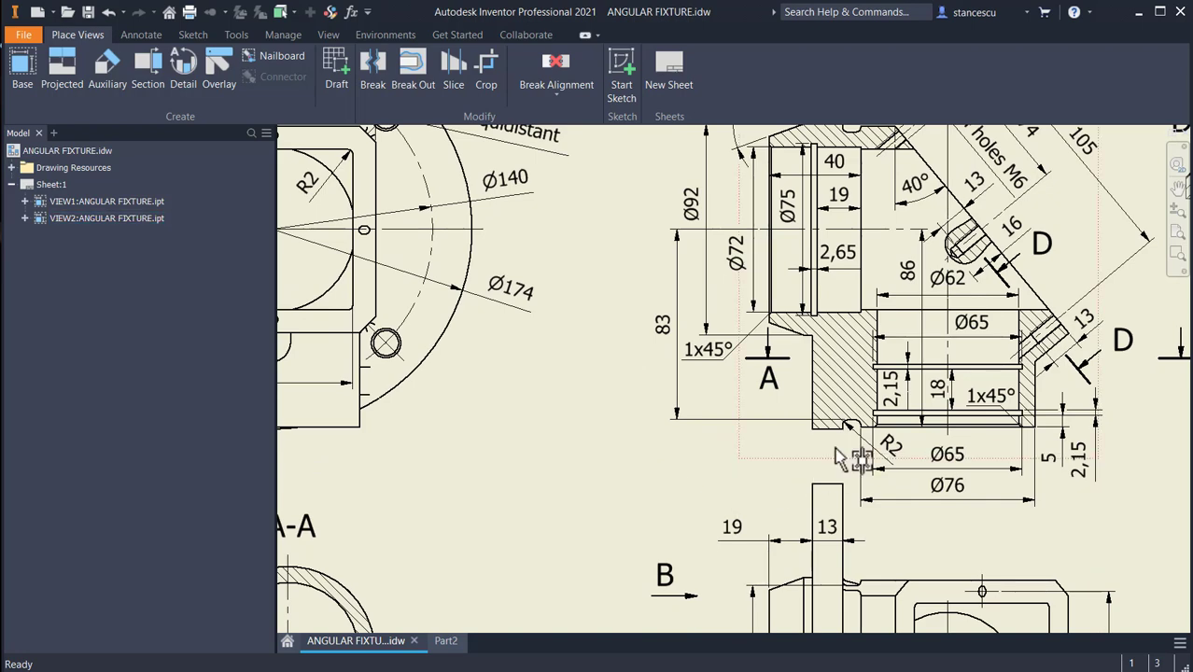
{"action": "scroll", "coordinate": [847, 456], "scroll_direction": "up", "scroll_amount": 3}
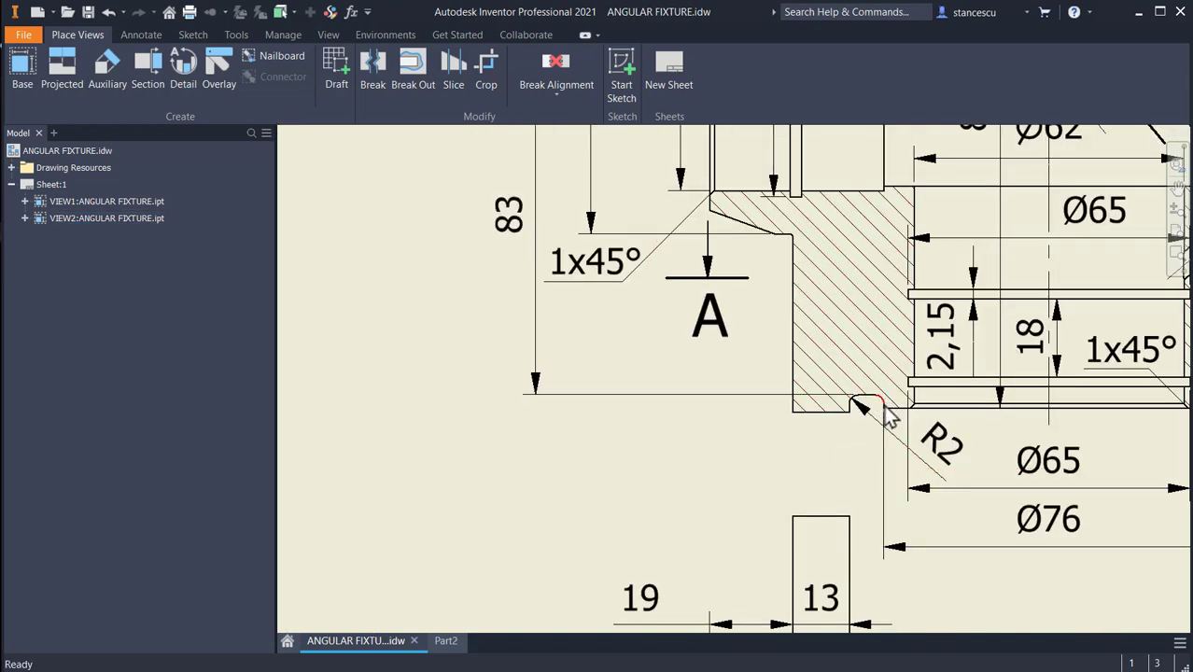
{"action": "scroll", "coordinate": [776, 417], "scroll_direction": "down", "scroll_amount": 3}
{"action": "mouse_move", "coordinate": [754, 408]}
{"action": "middle_mouse_down"}
{"action": "mouse_move", "coordinate": [778, 496]}
{"action": "mouse_move", "coordinate": [784, 654]}
{"action": "middle_mouse_up"}
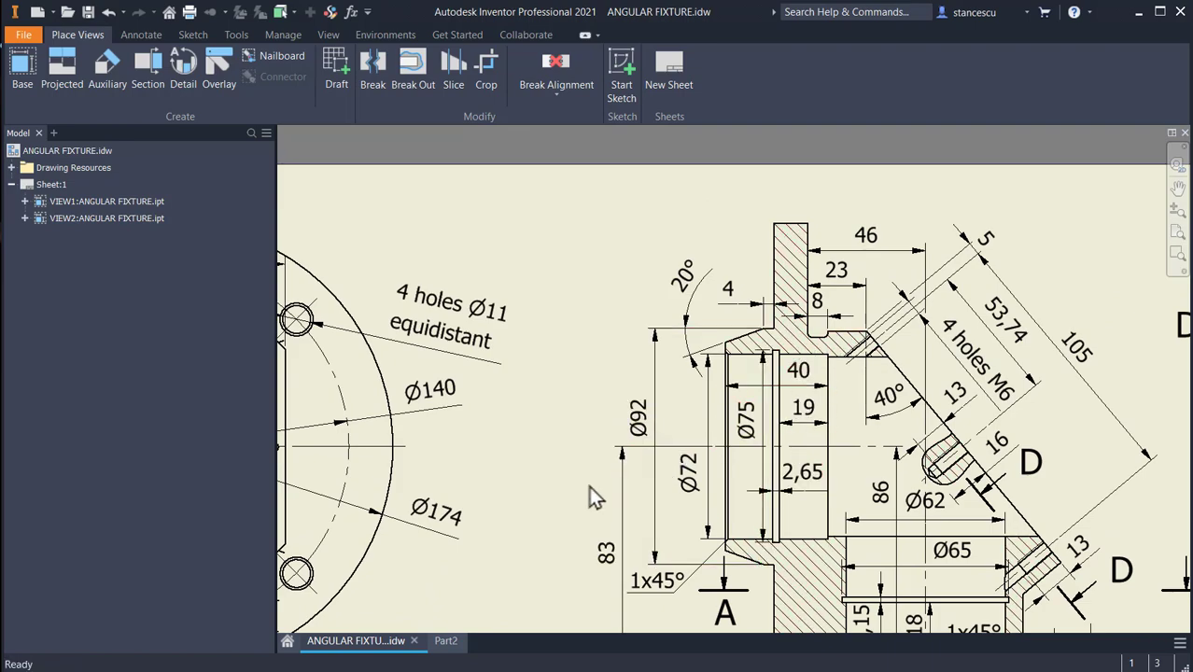
{"action": "middle_click_drag", "start_coordinate": [658, 441], "coordinate": [848, 419]}
{"action": "mouse_move", "coordinate": [808, 464]}
{"action": "middle_mouse_down"}
{"action": "mouse_move", "coordinate": [852, 259]}
{"action": "mouse_move", "coordinate": [819, 175]}
{"action": "middle_mouse_up"}
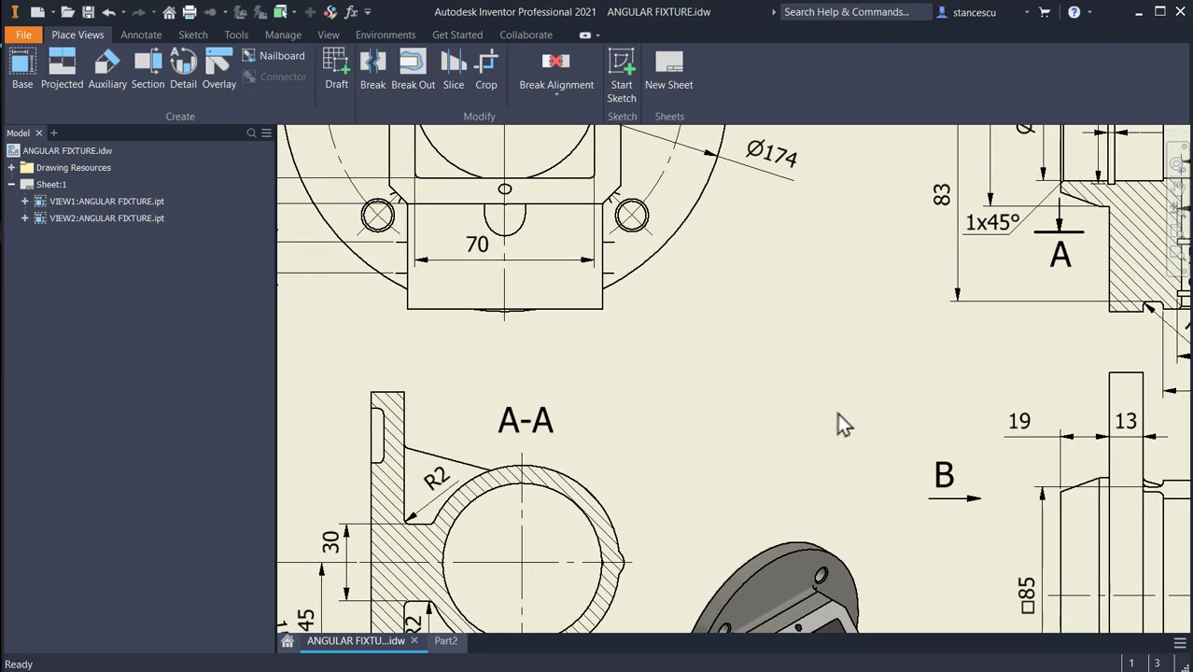
{"action": "middle_click_drag", "start_coordinate": [838, 421], "coordinate": [806, 258]}
{"action": "mouse_move", "coordinate": [703, 298]}
{"action": "middle_mouse_down"}
{"action": "mouse_move", "coordinate": [740, 315]}
{"action": "mouse_move", "coordinate": [880, 300]}
{"action": "middle_mouse_up"}
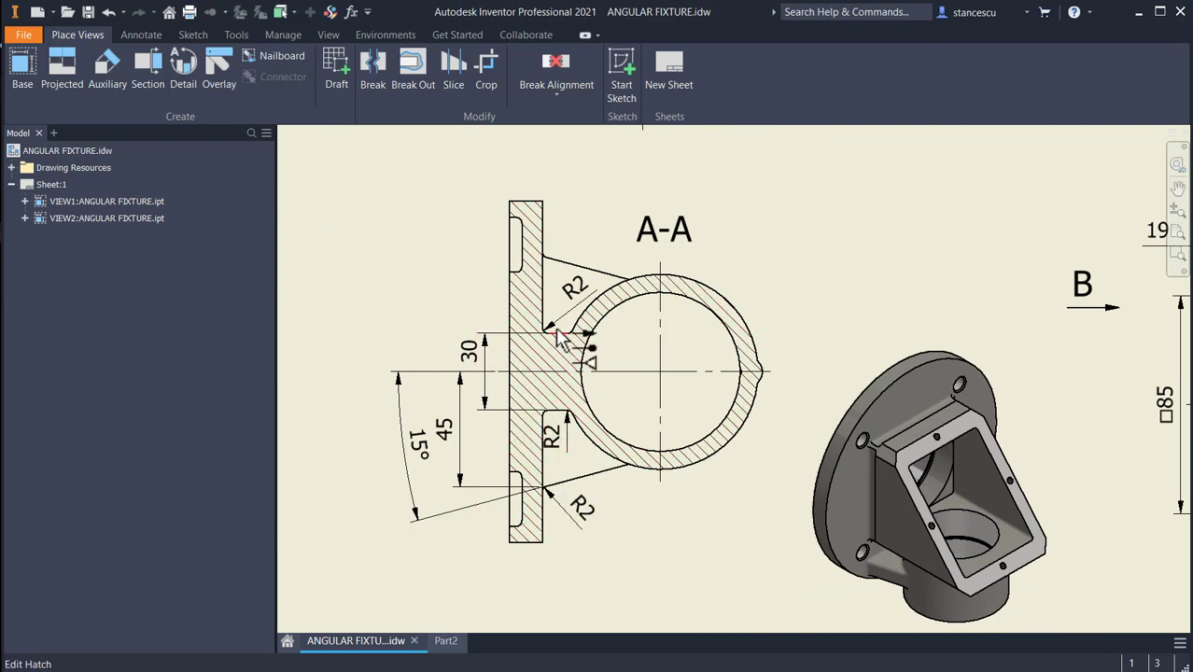
{"action": "scroll", "coordinate": [816, 313], "scroll_direction": "down", "scroll_amount": 3}
{"action": "mouse_move", "coordinate": [868, 341]}
{"action": "middle_mouse_down"}
{"action": "mouse_move", "coordinate": [639, 392]}
{"action": "mouse_move", "coordinate": [662, 447]}
{"action": "middle_mouse_up"}
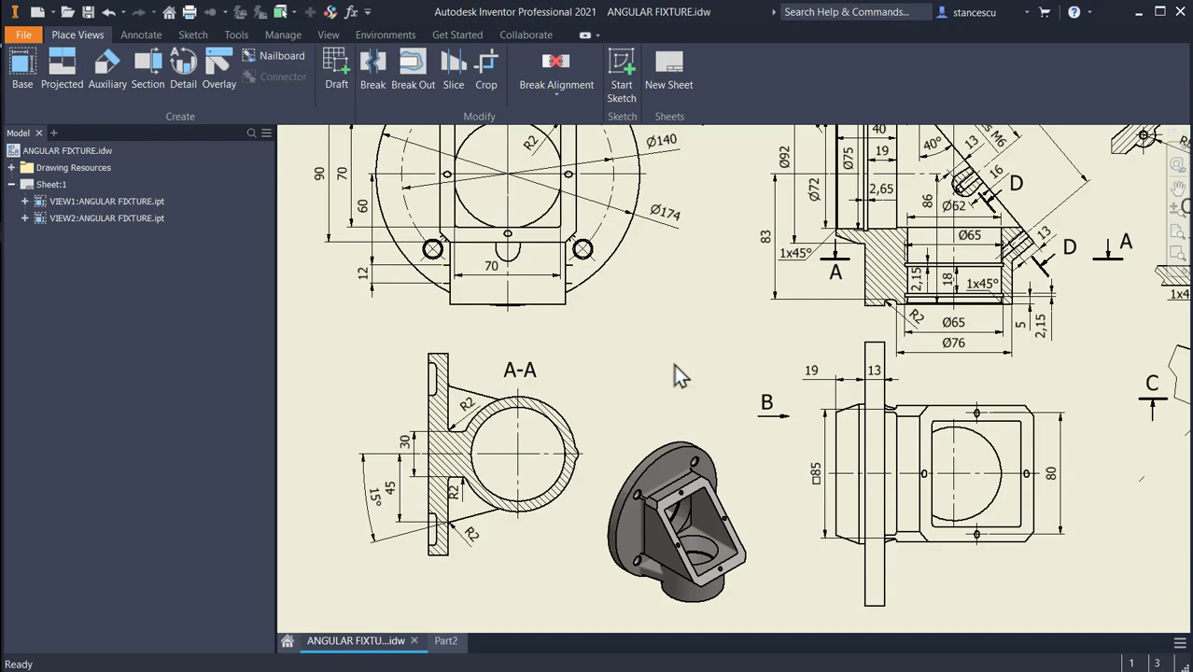
{"action": "key", "text": "Home"}
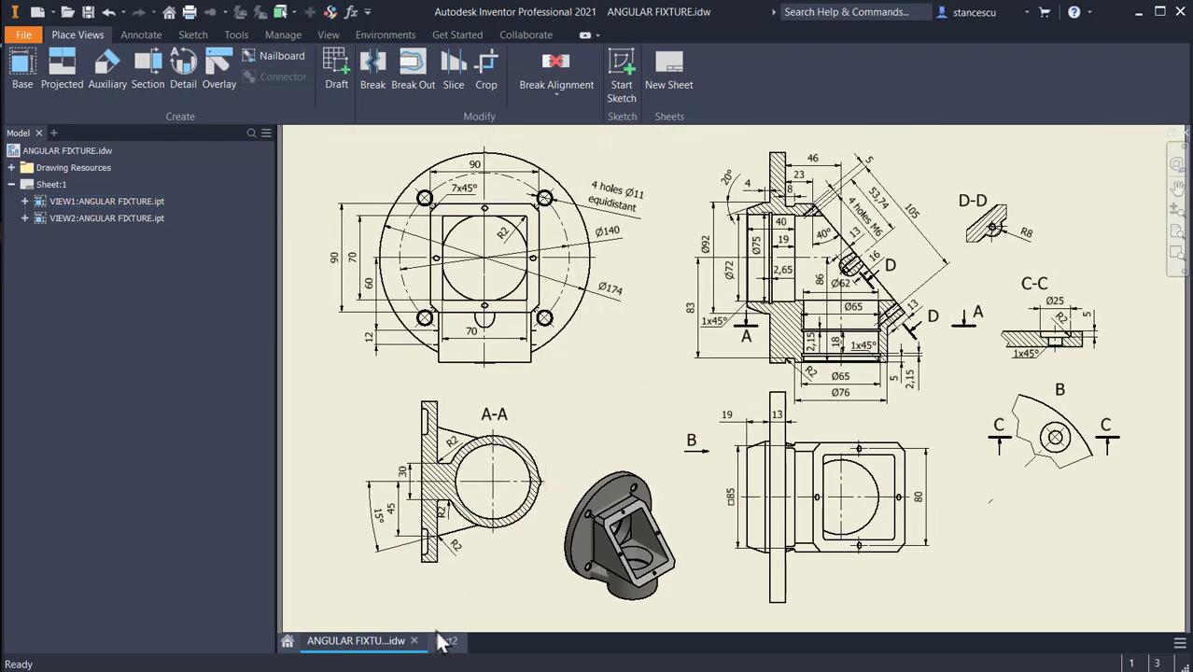
{"action": "left_click", "coordinate": [445, 642]}
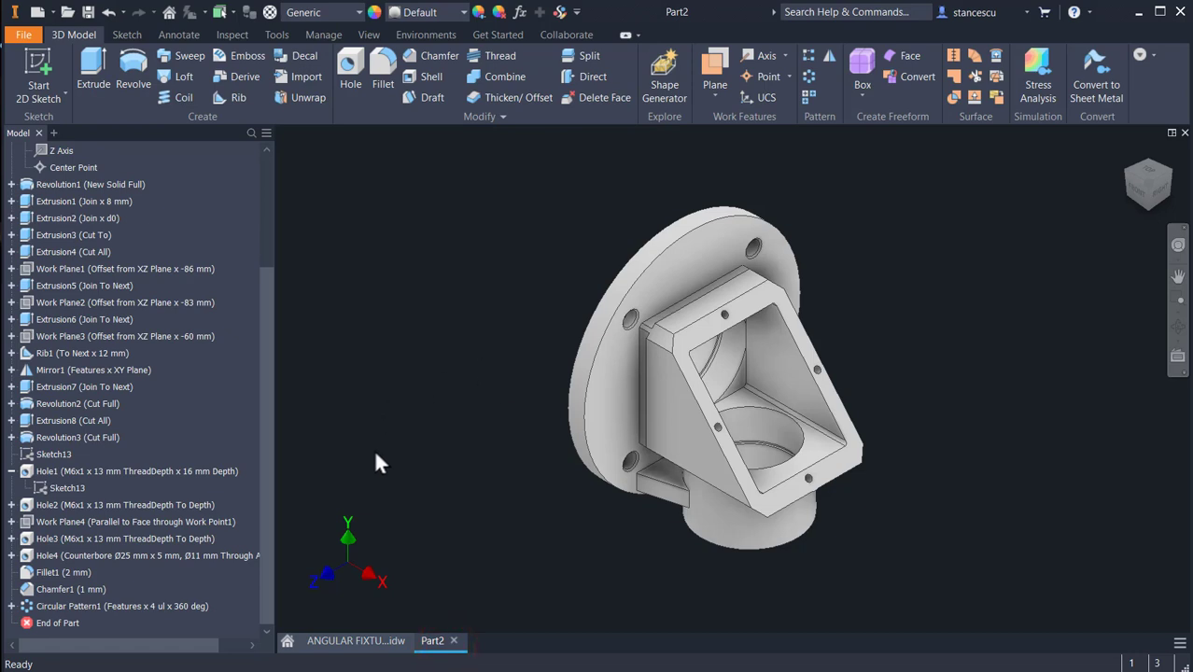
- Chamfer the boss's inner circular edge and the flange edge by 1 mm
{"action": "middle_click_drag", "start_coordinate": [496, 551], "coordinate": [621, 496], "text": "shift"}
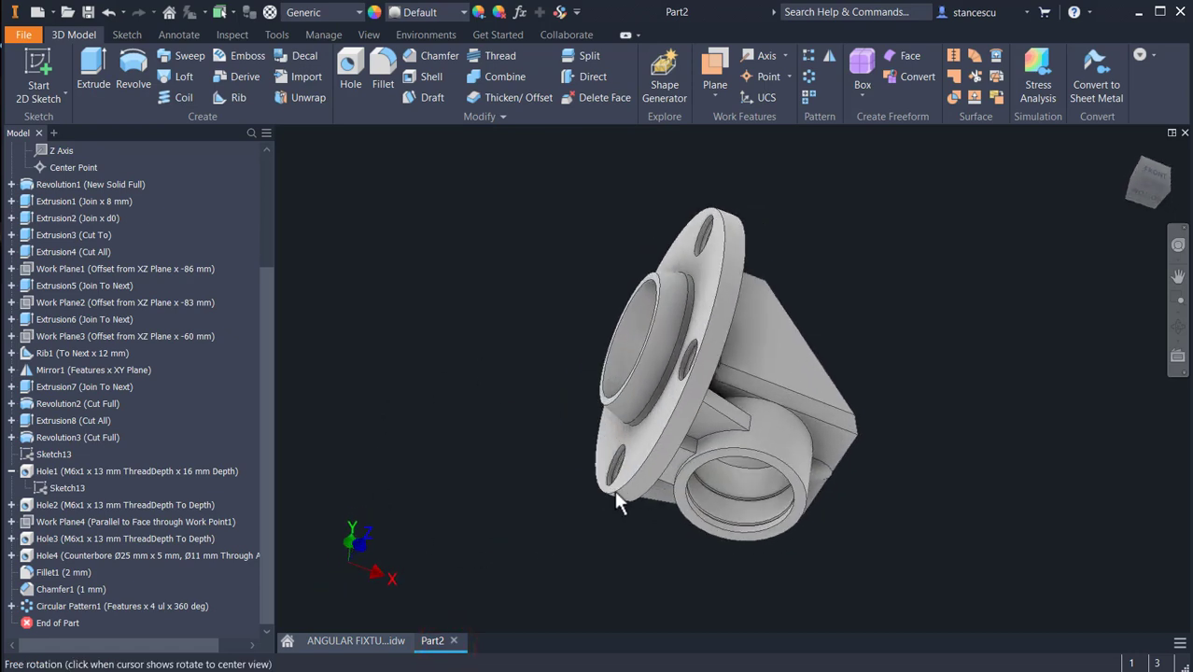
{"action": "scroll", "coordinate": [731, 560], "scroll_direction": "up", "scroll_amount": 3}
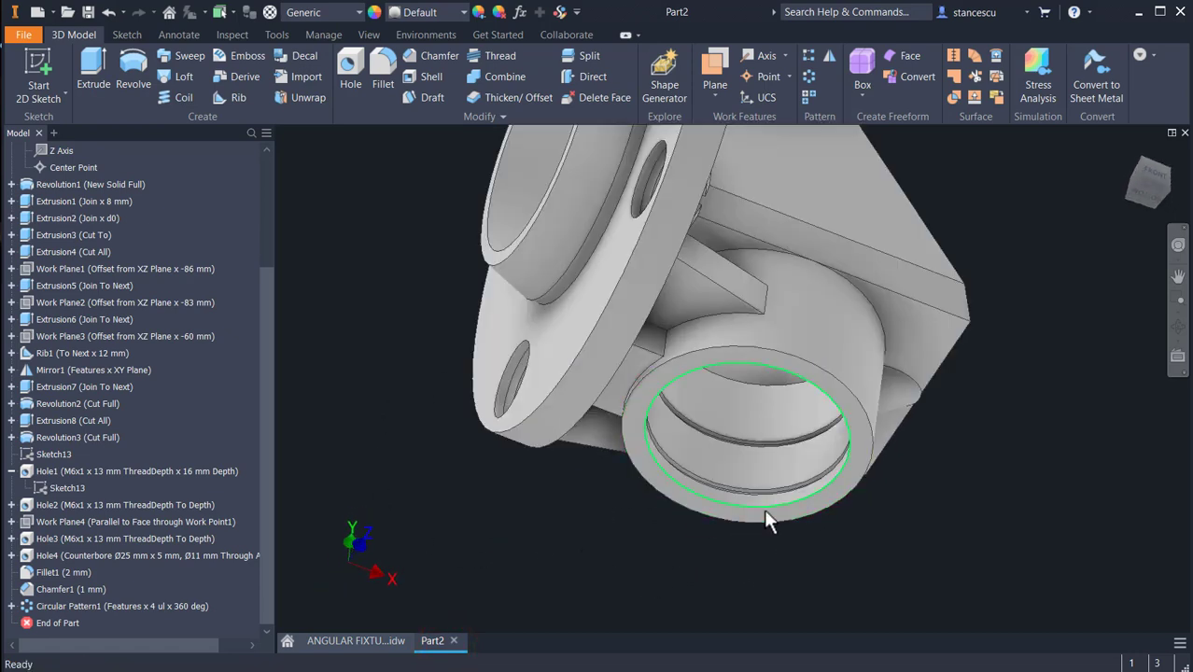
{"action": "left_click", "coordinate": [764, 509]}
{"action": "left_click", "coordinate": [784, 499]}
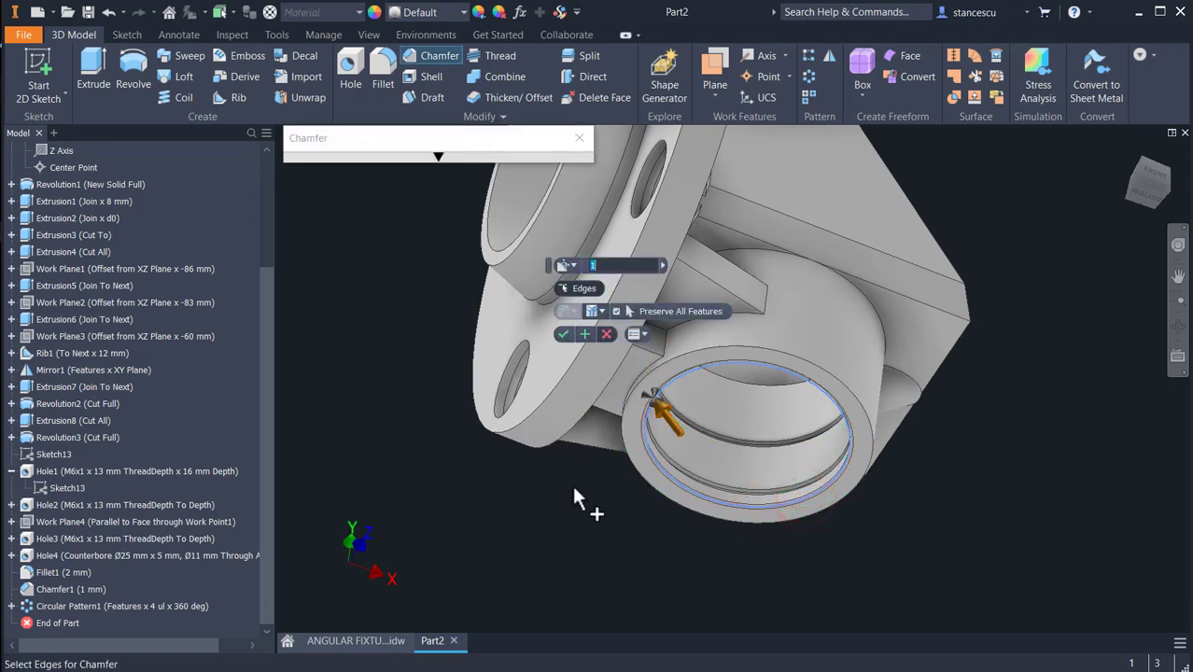
{"action": "type", "text": "1"}
{"action": "left_click", "coordinate": [494, 249]}
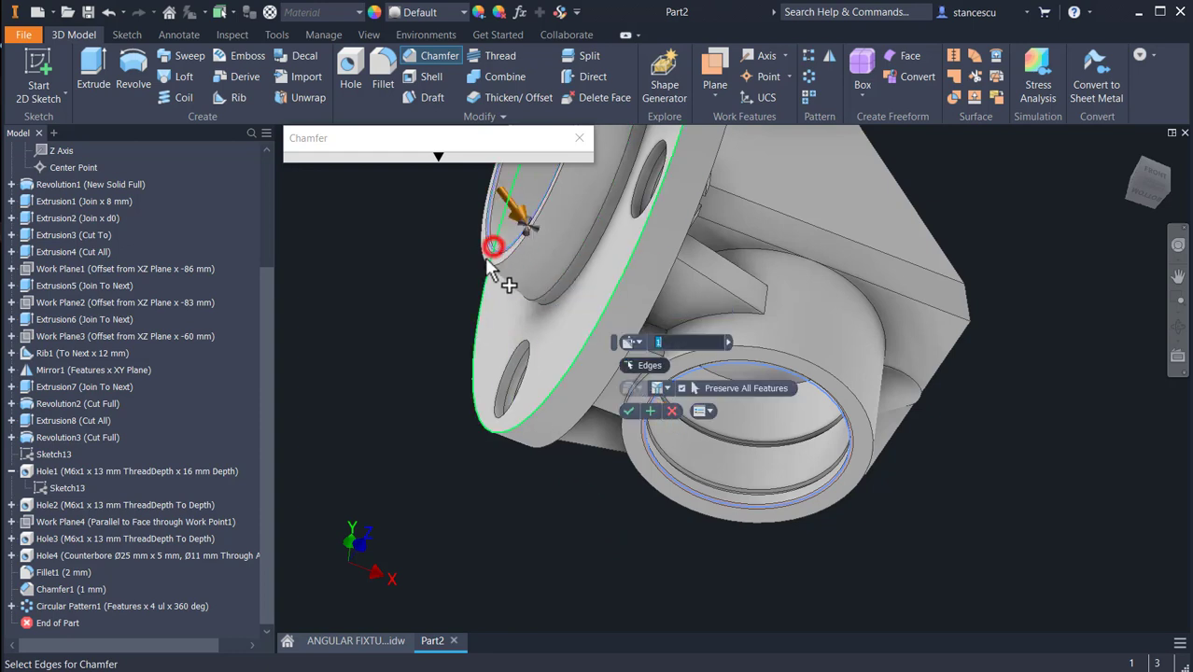
{"action": "left_click", "coordinate": [629, 411]}
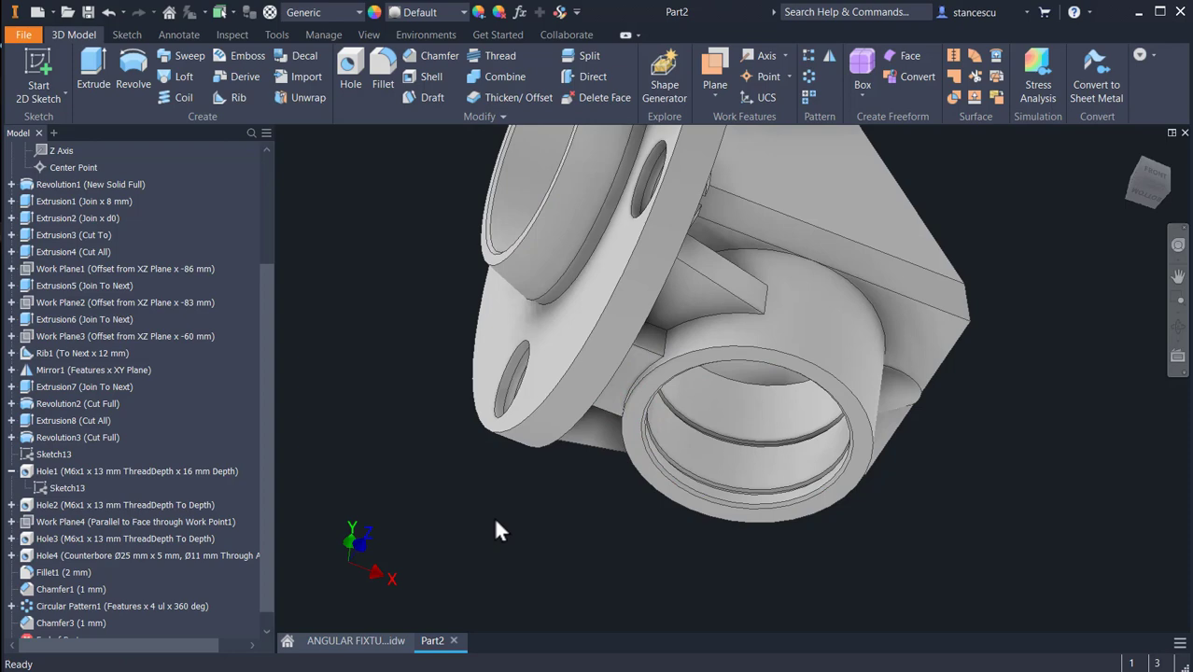
{"action": "key", "text": "F6"}
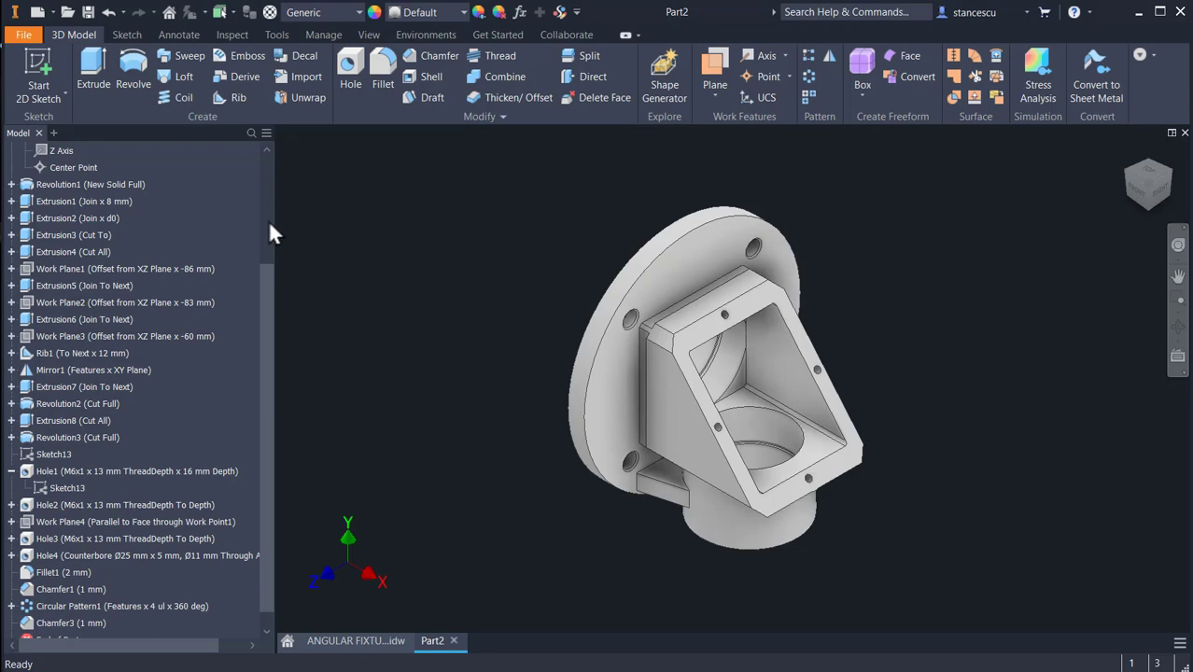
{"action": "scroll", "coordinate": [663, 368], "scroll_direction": "up", "scroll_amount": 3}
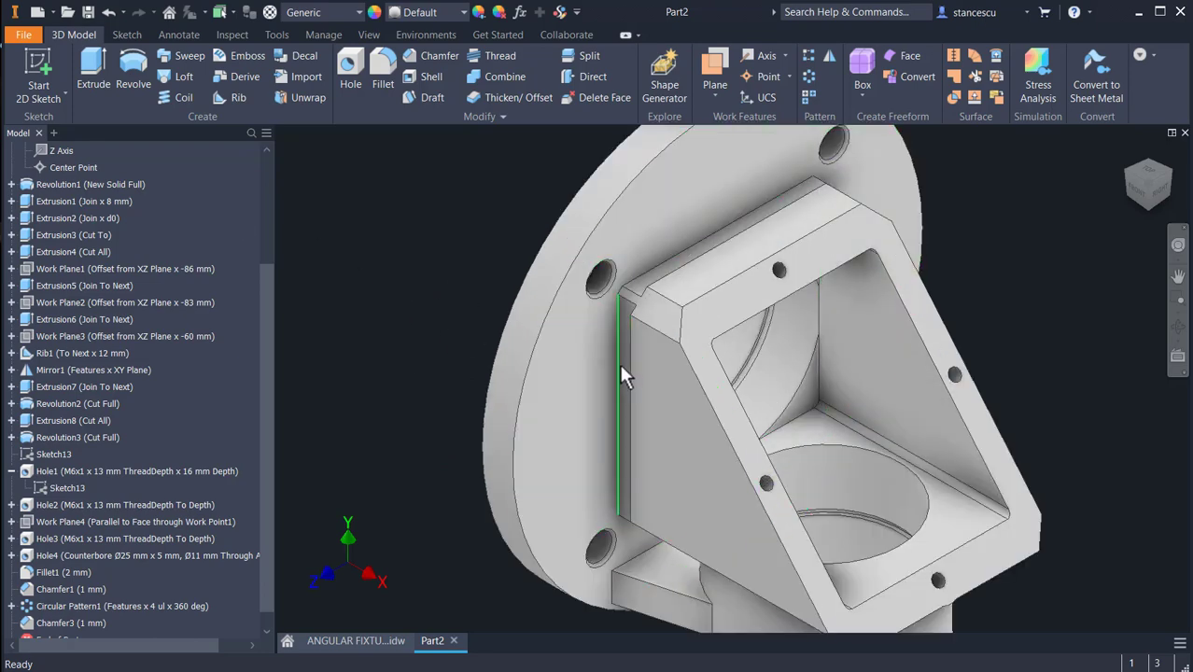
- Start a 2 mm fillet on the bracket edges, adding its top, lower, base and rib edges
{"action": "left_click", "coordinate": [616, 372]}
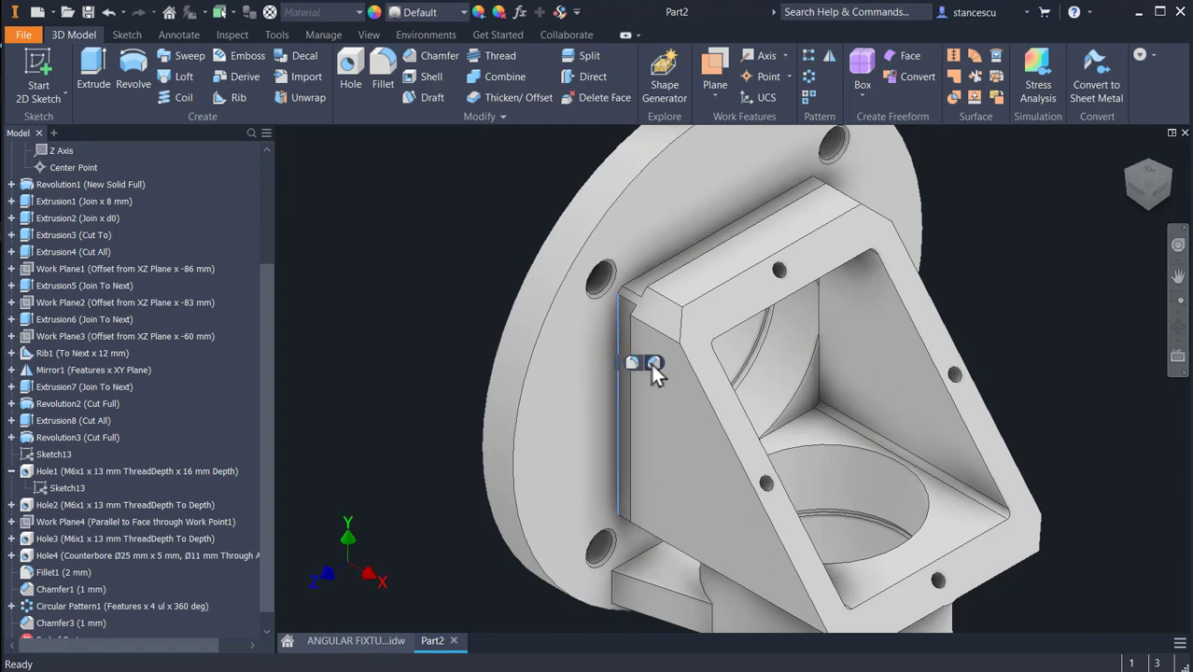
{"action": "left_click", "coordinate": [642, 368]}
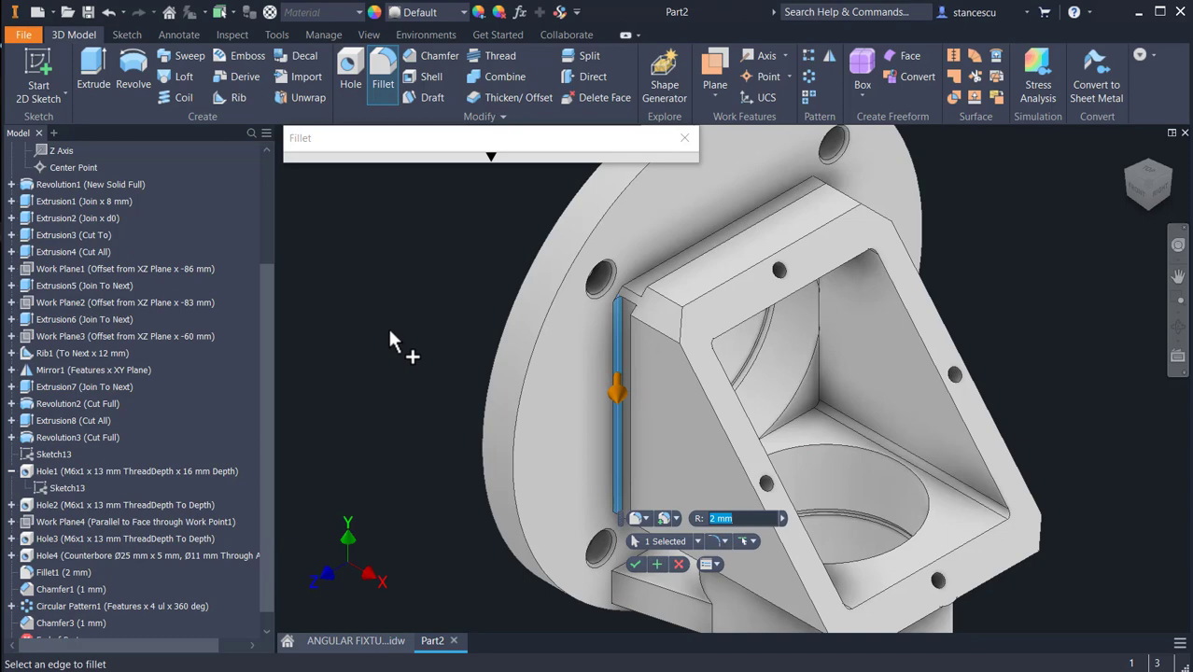
{"action": "left_click", "coordinate": [652, 271]}
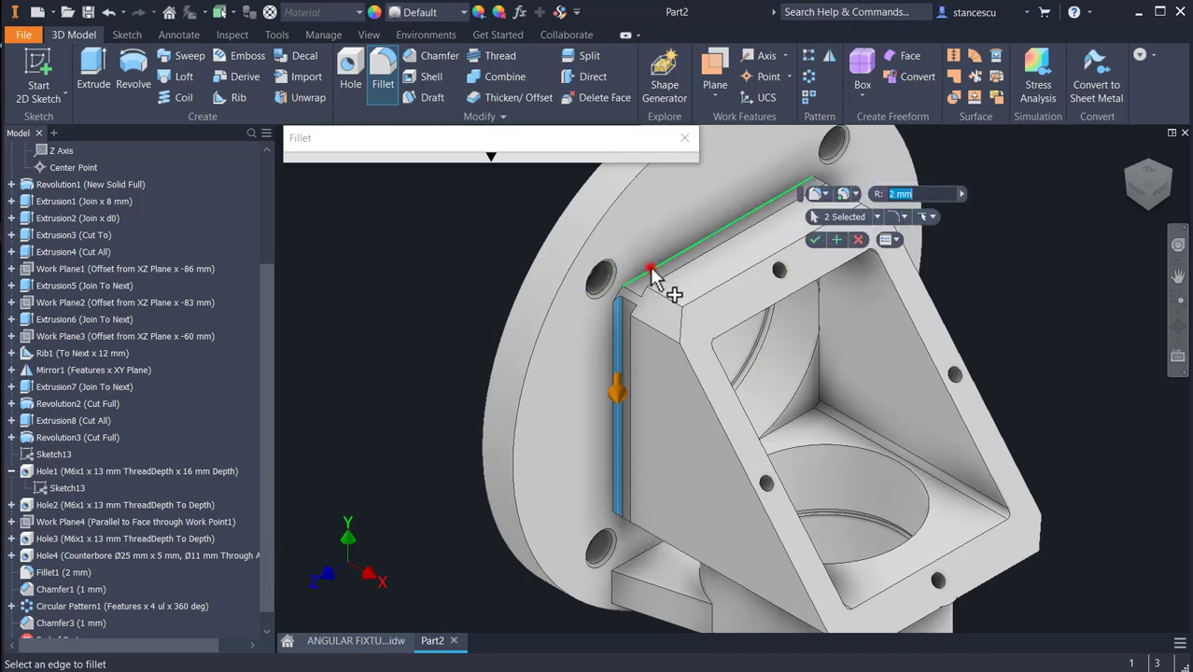
{"action": "middle_click_drag", "start_coordinate": [446, 479], "coordinate": [458, 420], "text": "shift"}
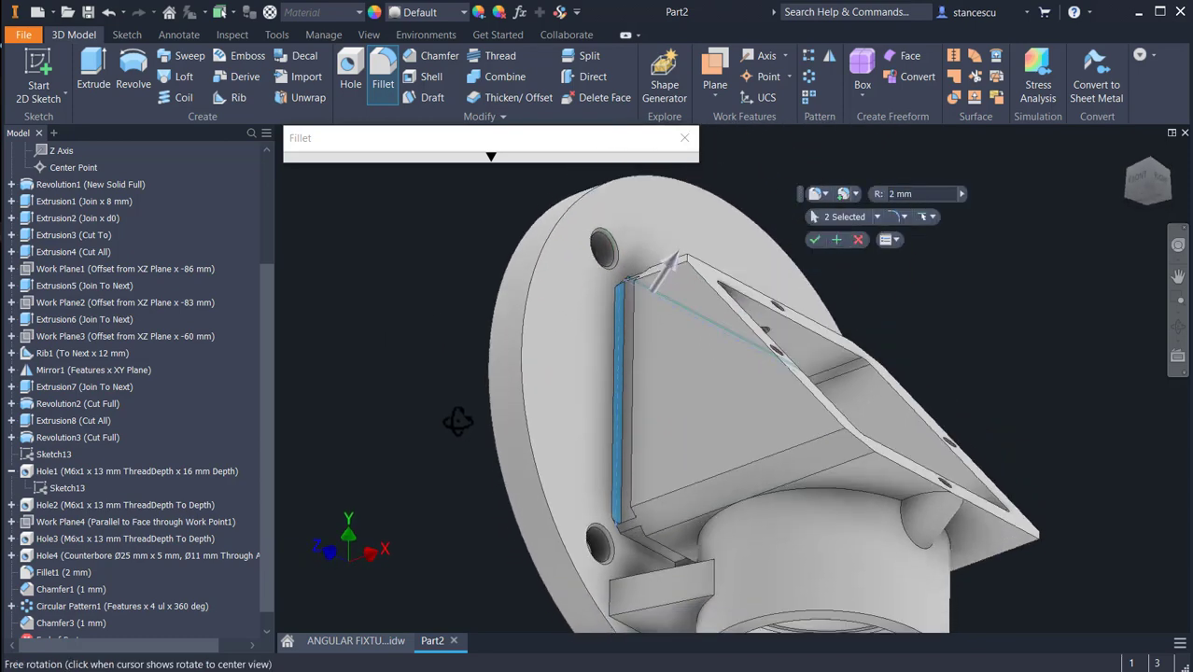
{"action": "left_click", "coordinate": [638, 549]}
{"action": "middle_click_drag", "start_coordinate": [637, 549], "coordinate": [587, 486], "text": "shift"}
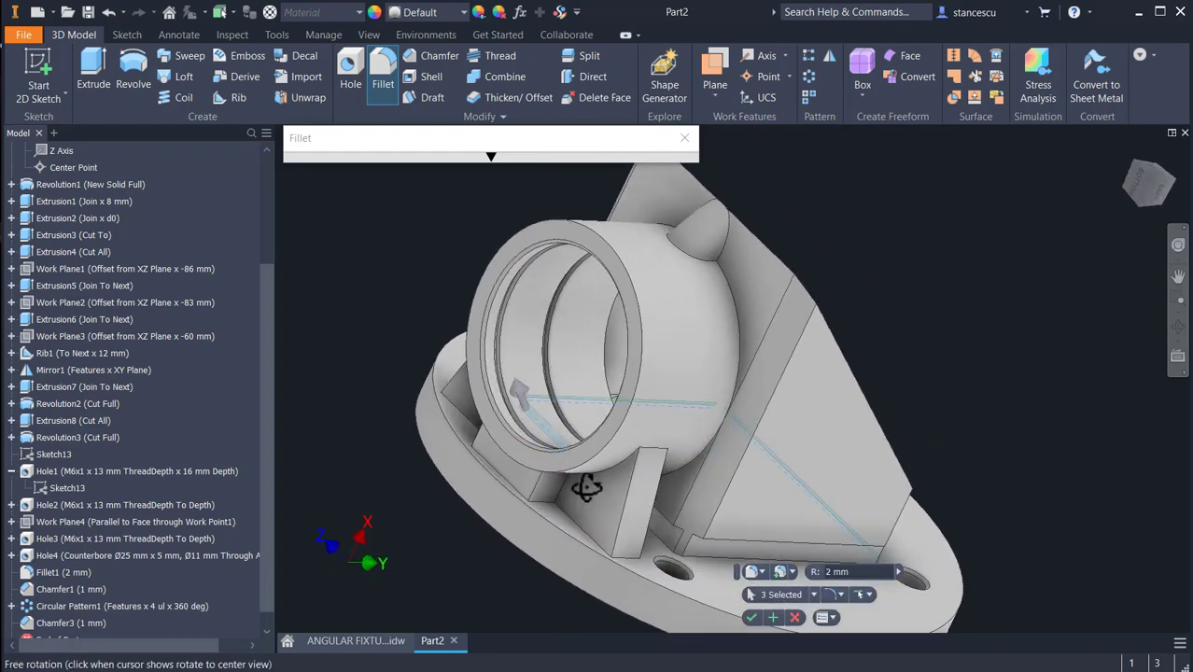
{"action": "left_click", "coordinate": [667, 552]}
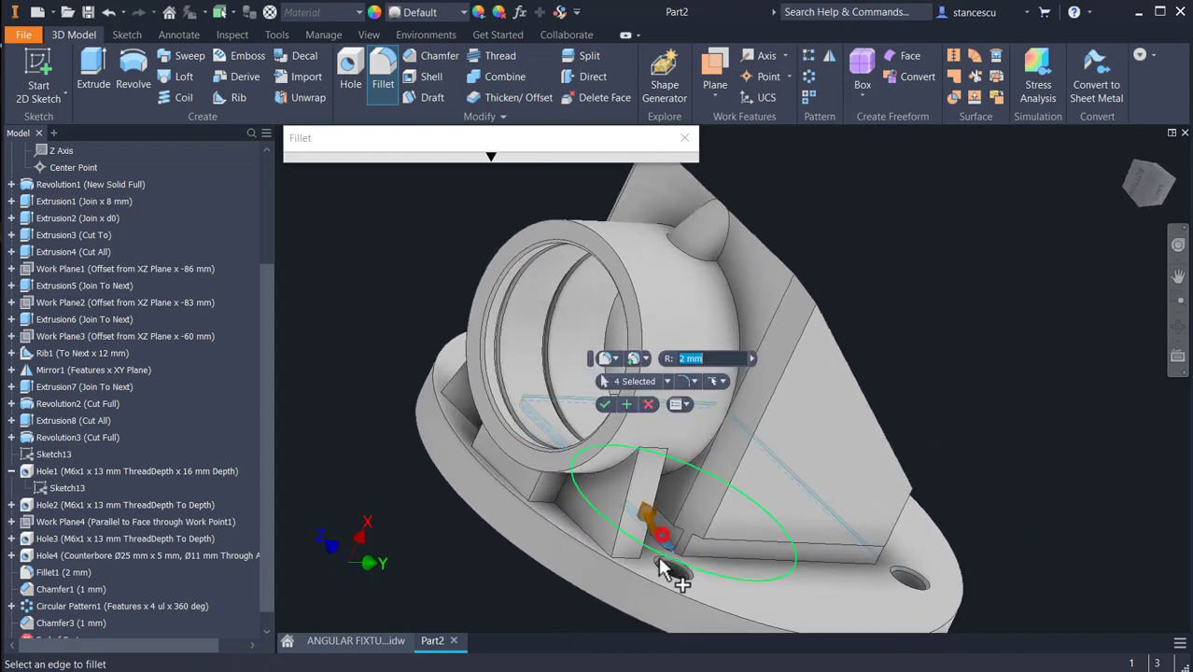
{"action": "left_click", "coordinate": [715, 567]}
{"action": "middle_click_drag", "start_coordinate": [715, 567], "coordinate": [509, 583], "text": "shift"}
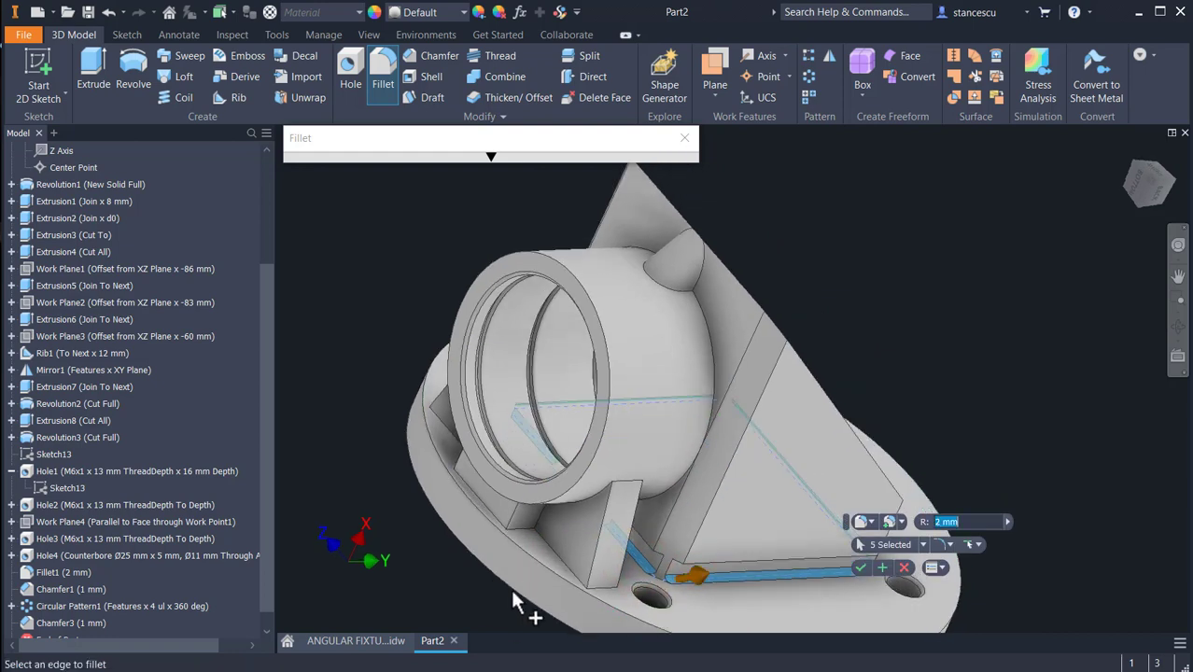
{"action": "left_click", "coordinate": [560, 568]}
{"action": "left_click", "coordinate": [605, 596]}
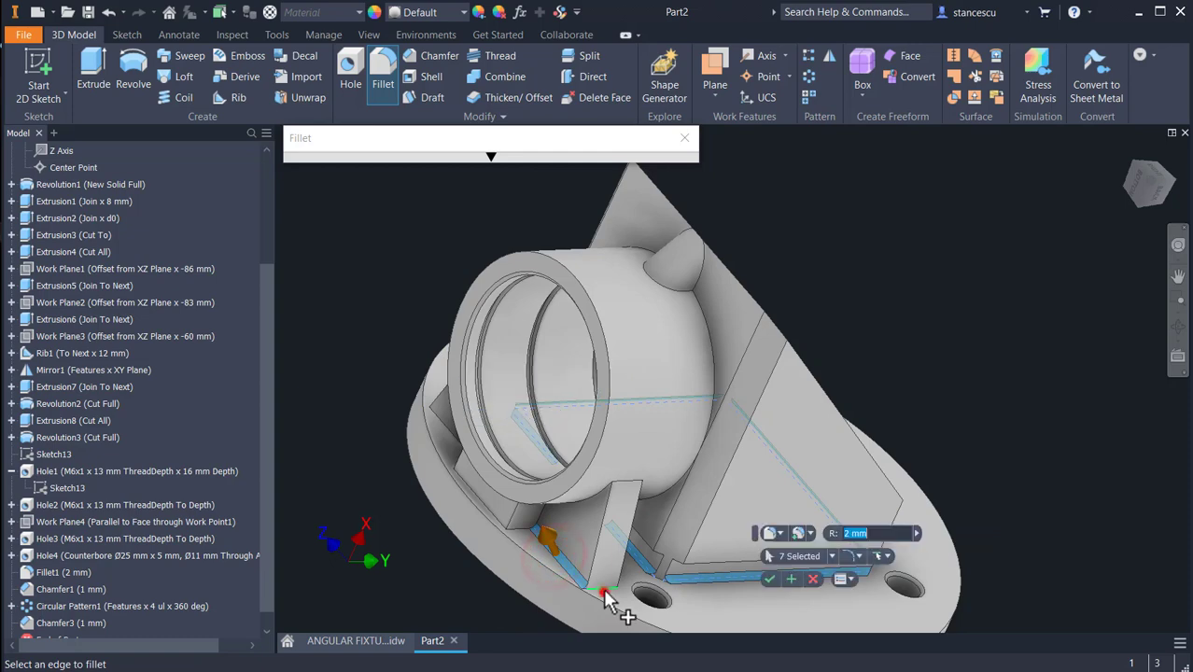
{"action": "left_click", "coordinate": [602, 586]}
{"action": "left_click", "coordinate": [500, 516]}
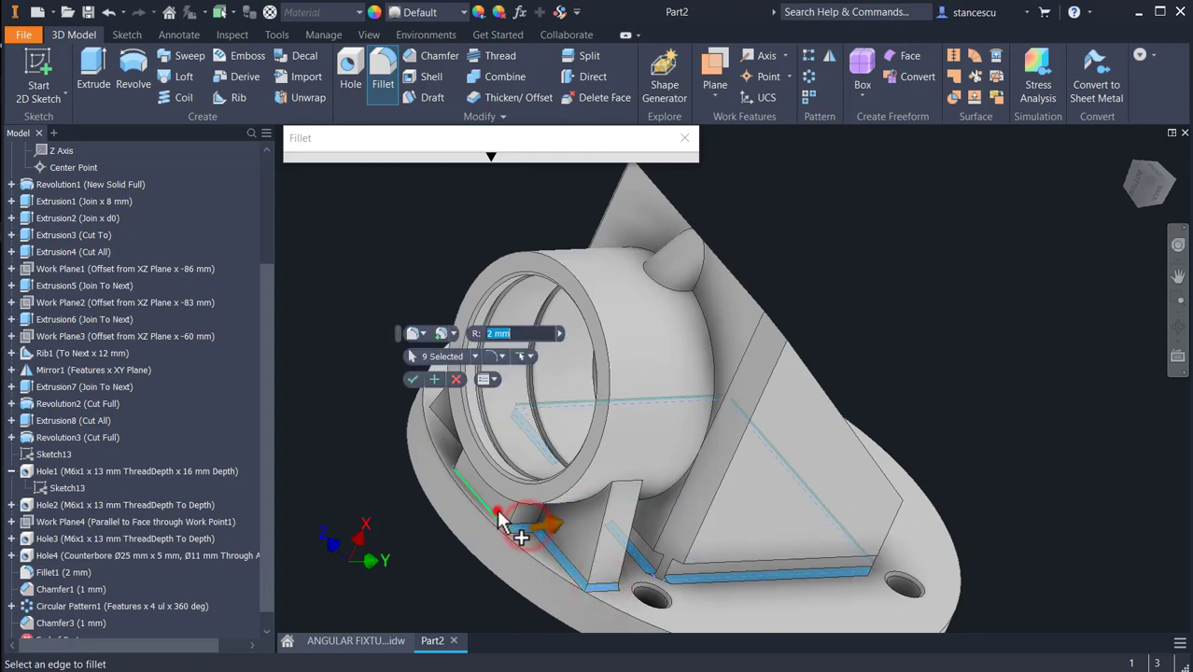
- Add the remaining flange and hidden edges, fourteen in total, and apply the 2 mm fillet
{"action": "middle_click_drag", "start_coordinate": [400, 515], "coordinate": [580, 552], "text": "shift"}
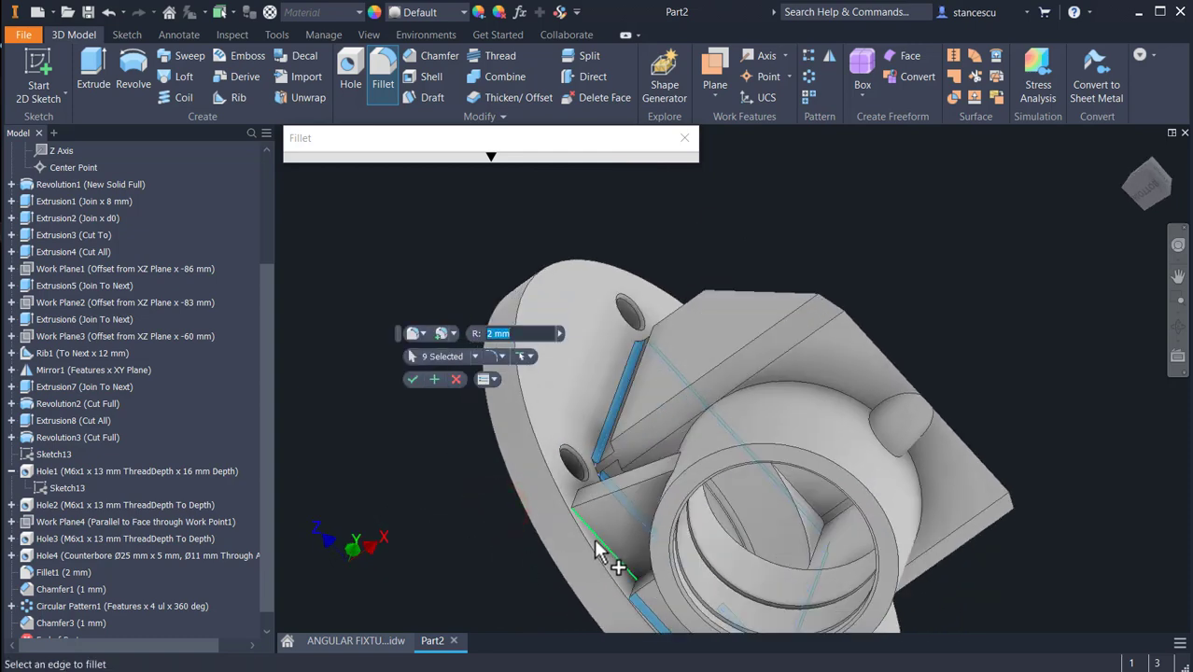
{"action": "left_click", "coordinate": [607, 558]}
{"action": "left_click", "coordinate": [600, 573]}
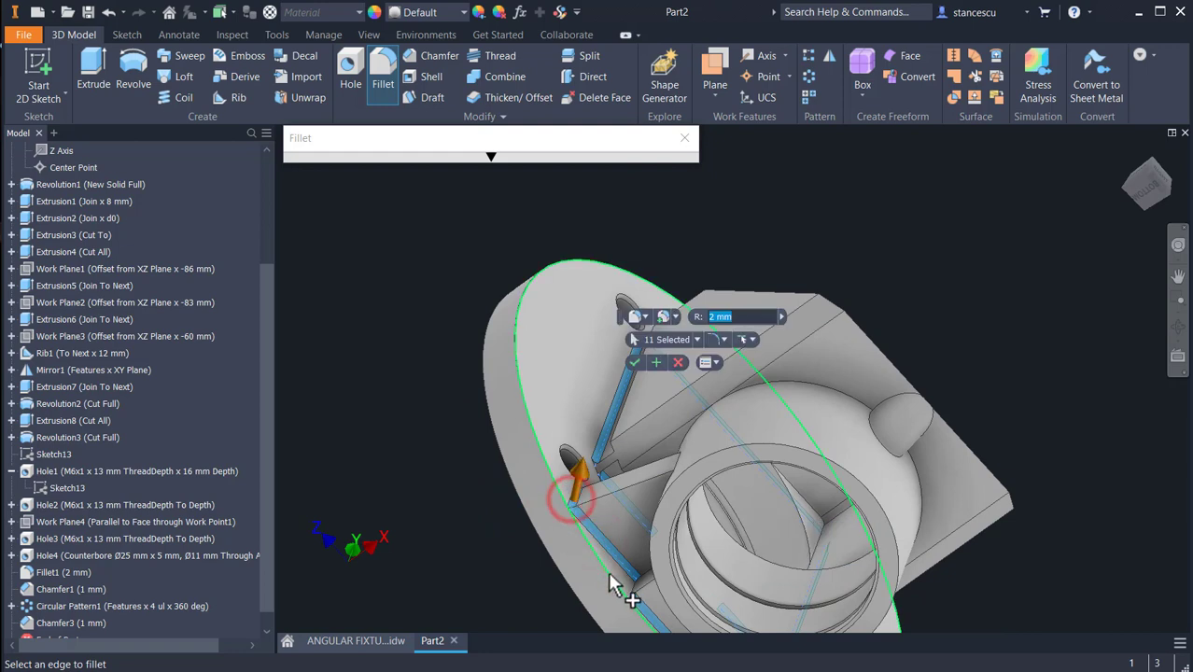
{"action": "middle_click_drag", "start_coordinate": [612, 586], "coordinate": [621, 579], "text": "shift"}
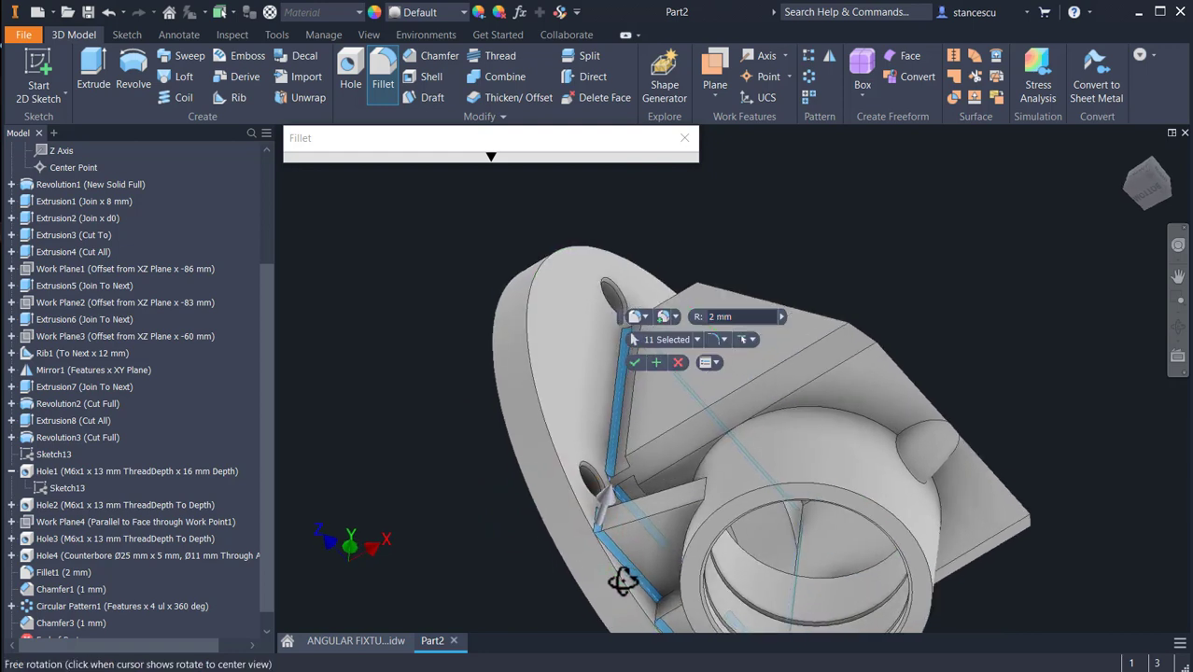
{"action": "left_click", "coordinate": [659, 618]}
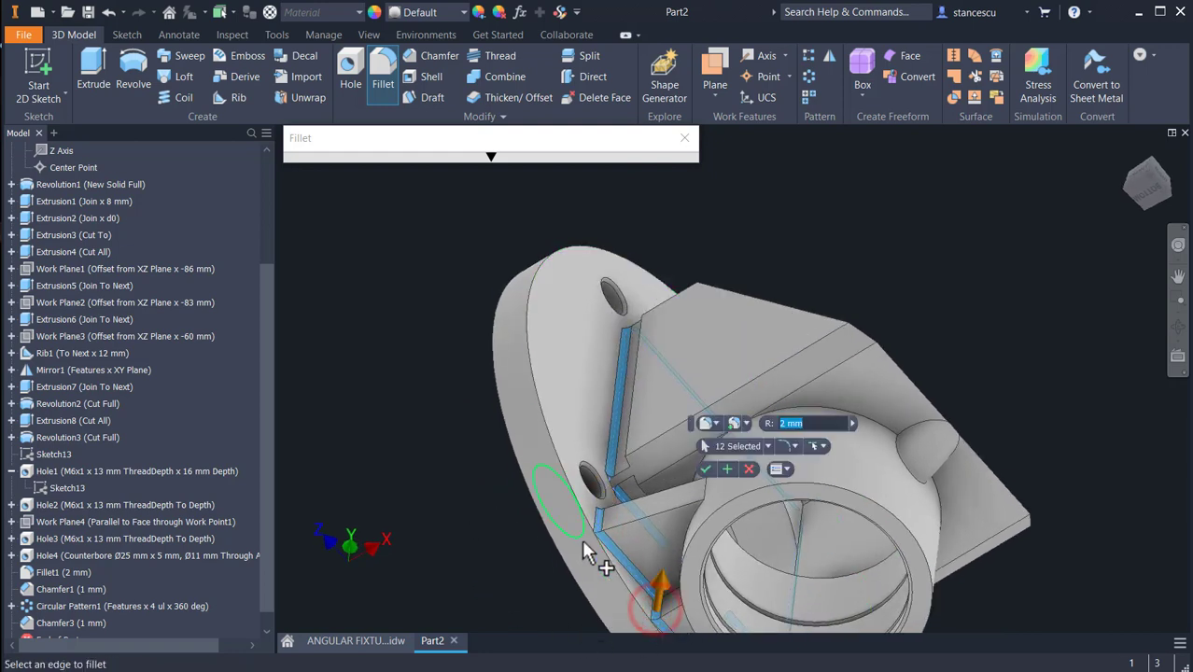
{"action": "middle_click_drag", "start_coordinate": [587, 546], "coordinate": [447, 445], "text": "shift"}
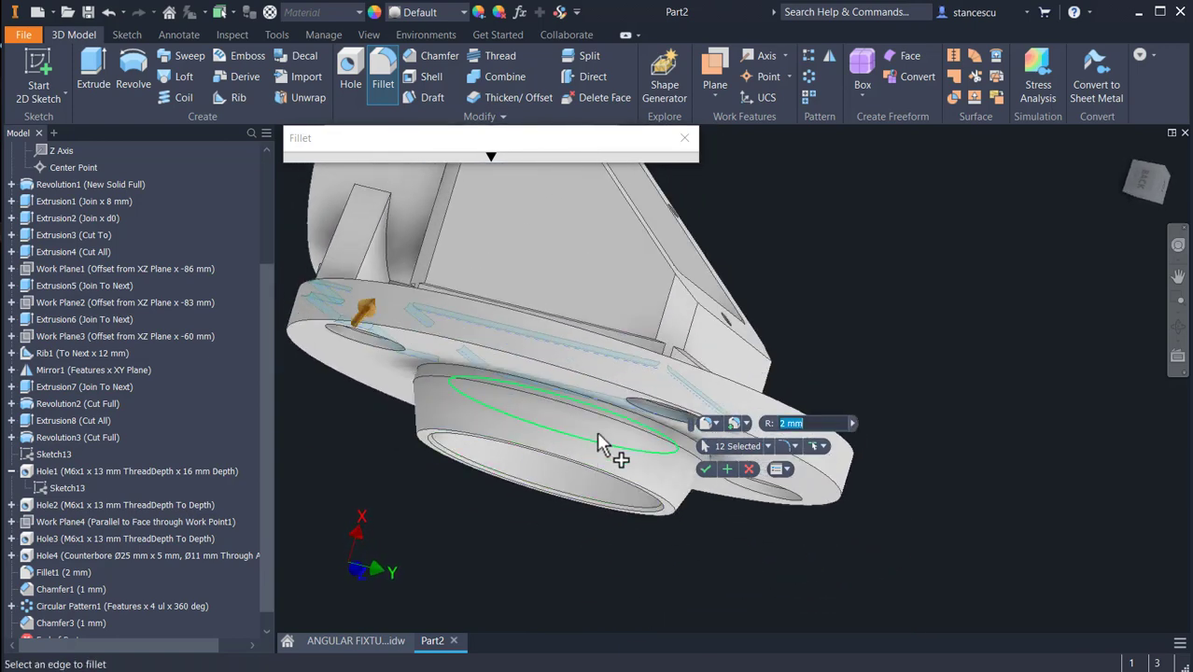
{"action": "scroll", "coordinate": [668, 417], "scroll_direction": "up", "scroll_amount": 3}
{"action": "scroll", "coordinate": [654, 374], "scroll_direction": "up", "scroll_amount": 3}
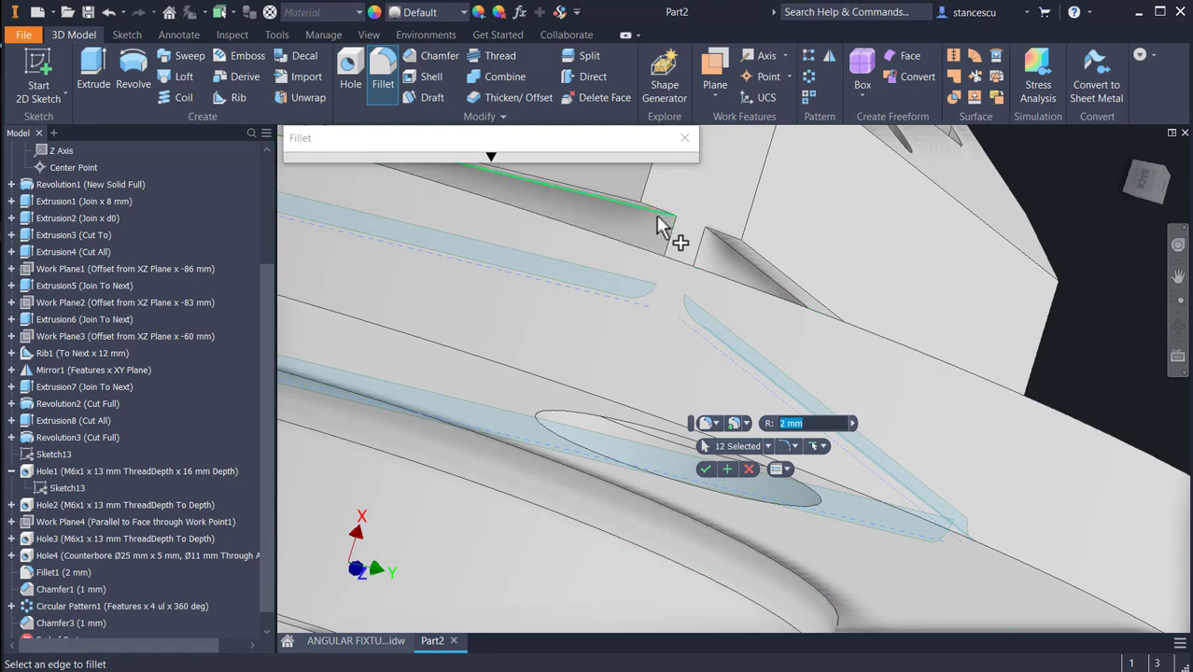
{"action": "left_click", "coordinate": [670, 232]}
{"action": "left_click", "coordinate": [726, 255]}
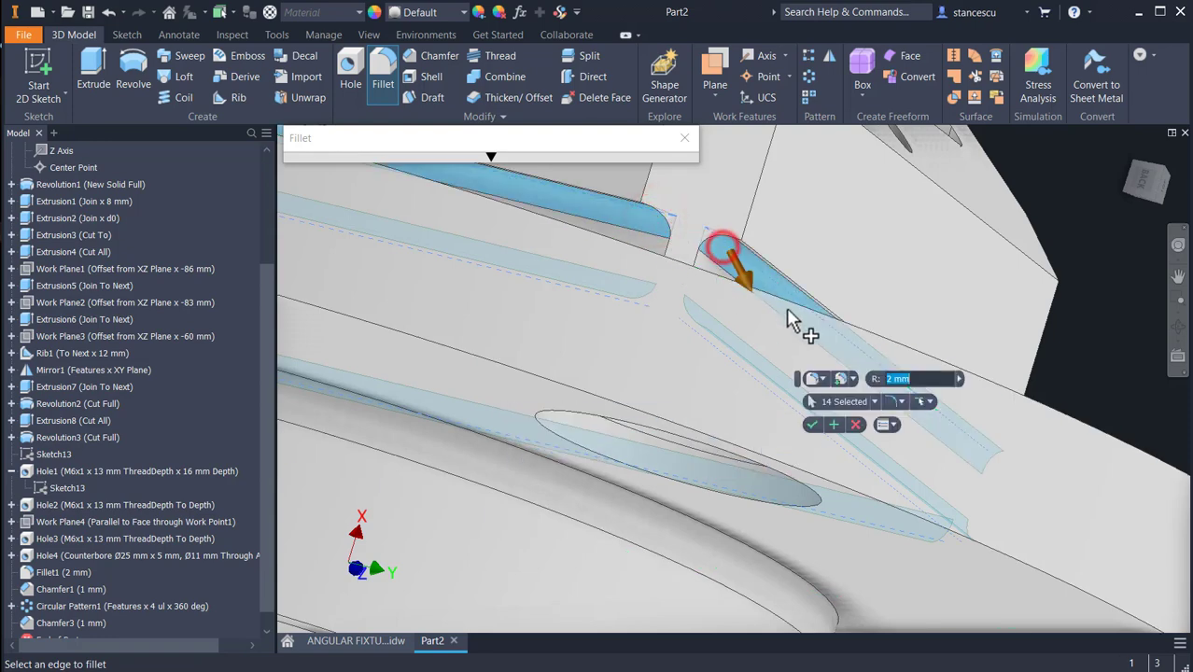
{"action": "scroll", "coordinate": [794, 323], "scroll_direction": "down", "scroll_amount": 2}
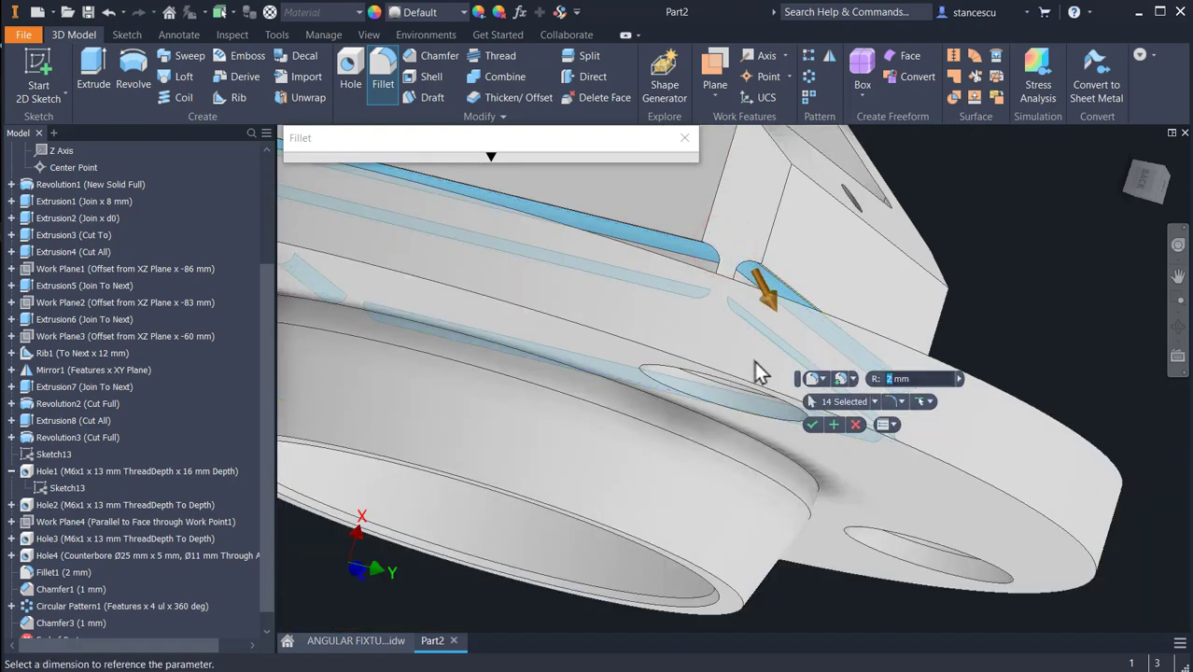
{"action": "middle_click_drag", "start_coordinate": [759, 373], "coordinate": [603, 265], "text": "shift"}
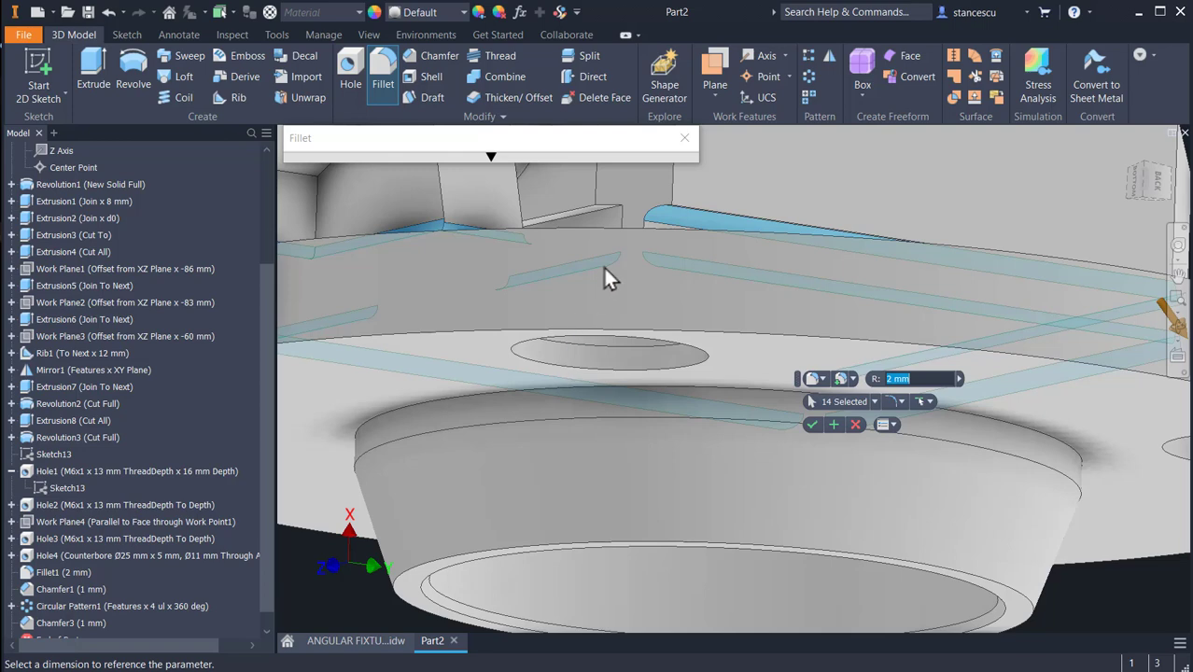
{"action": "left_click", "coordinate": [595, 213]}
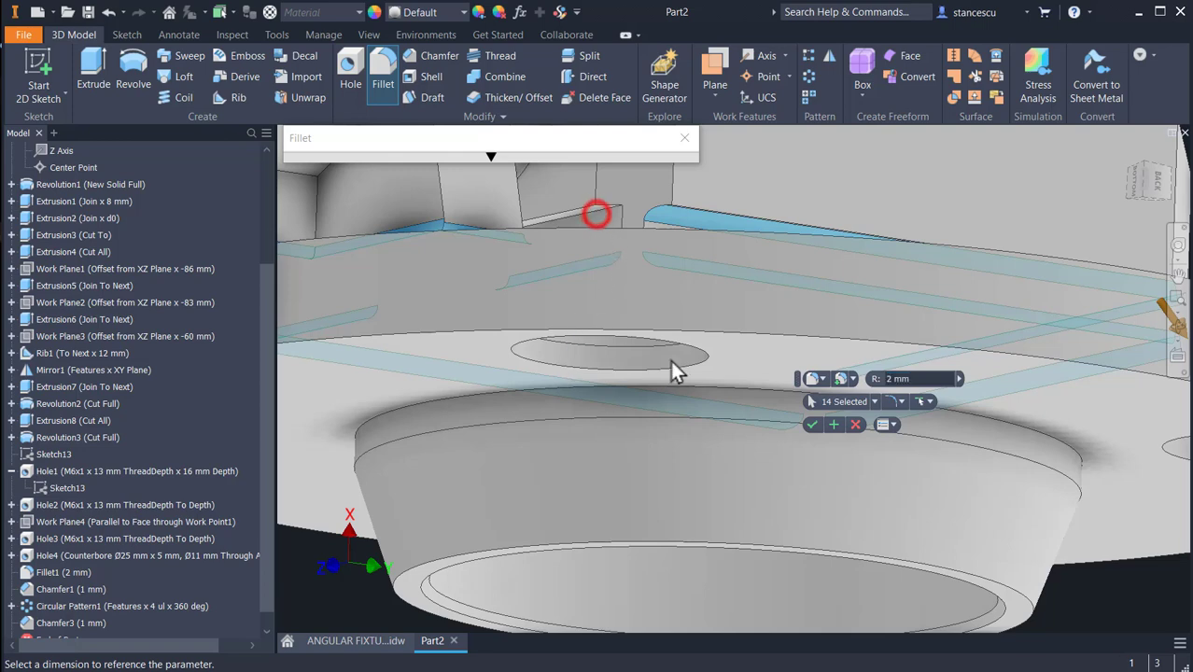
{"action": "left_click", "coordinate": [813, 424]}
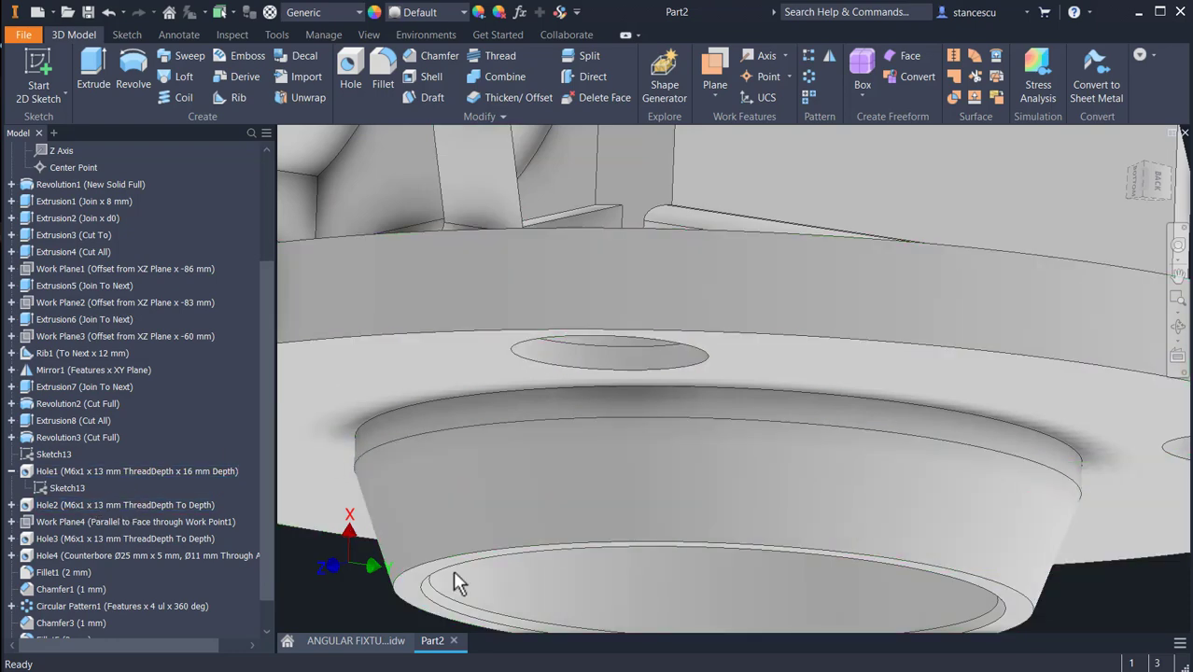
- Round three more underside edges near the upper step with a 2 mm fillet, then return home
{"action": "key", "text": "f"}
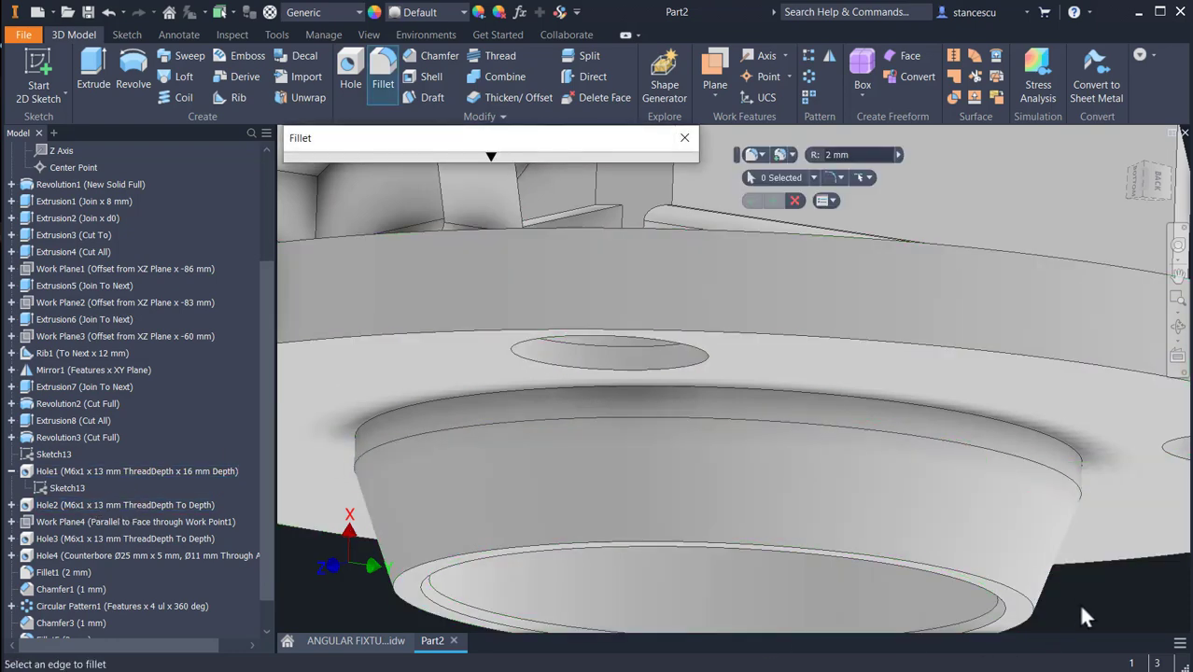
{"action": "left_click", "coordinate": [584, 215]}
{"action": "middle_click_drag", "start_coordinate": [541, 344], "coordinate": [691, 350], "text": "shift"}
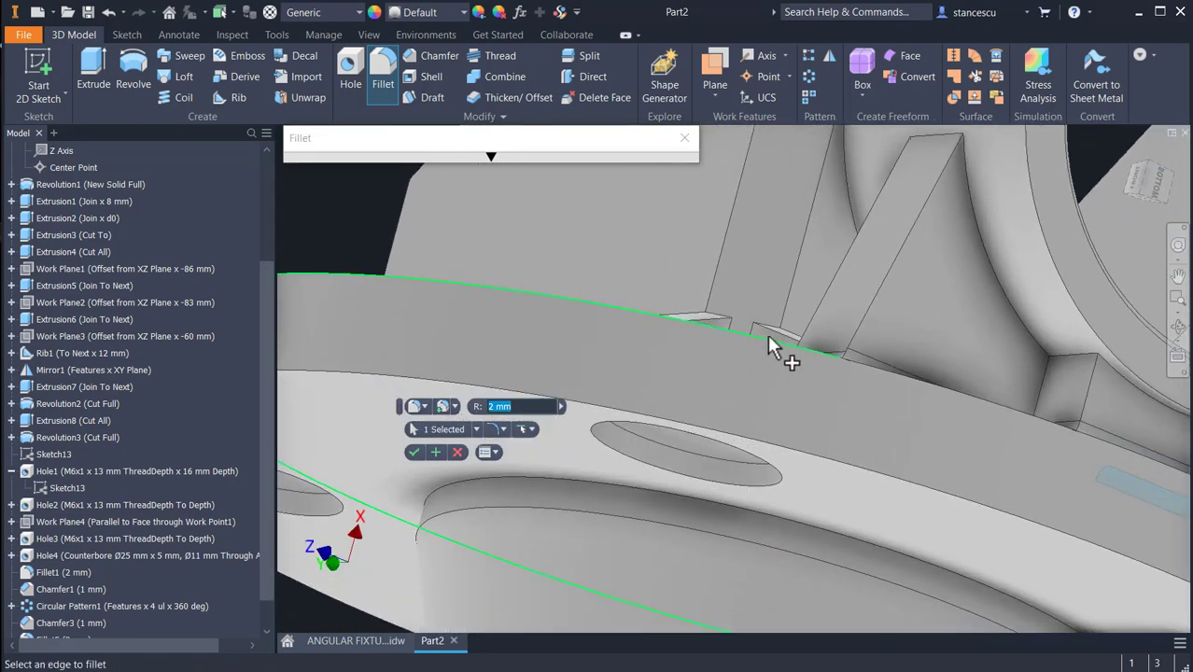
{"action": "scroll", "coordinate": [768, 334], "scroll_direction": "down", "scroll_amount": 5}
{"action": "scroll", "coordinate": [767, 321], "scroll_direction": "up", "scroll_amount": 2}
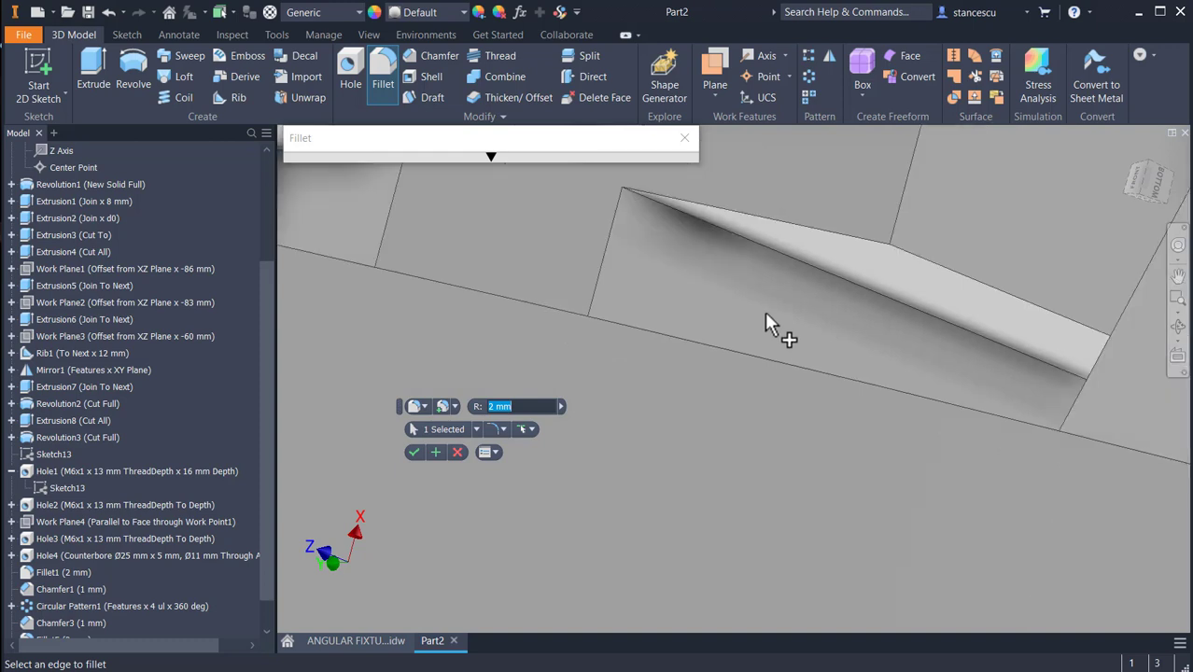
{"action": "left_click", "coordinate": [770, 253]}
{"action": "middle_click_drag", "start_coordinate": [644, 319], "coordinate": [871, 570]}
{"action": "left_click", "coordinate": [492, 382]}
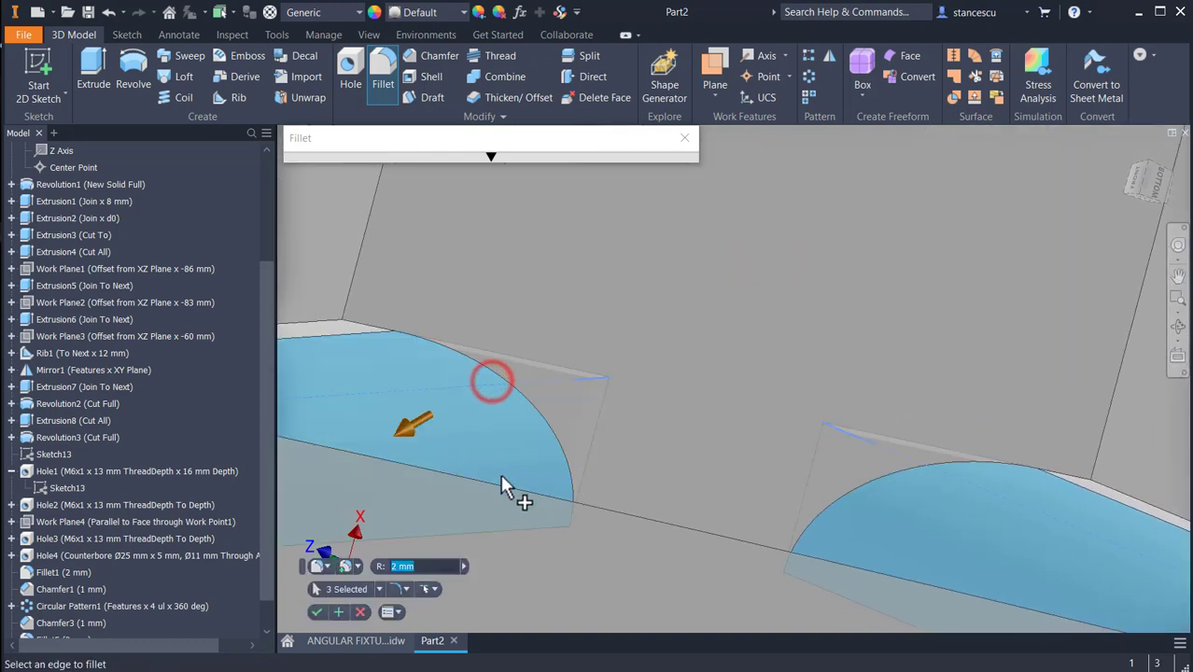
{"action": "left_click", "coordinate": [317, 612]}
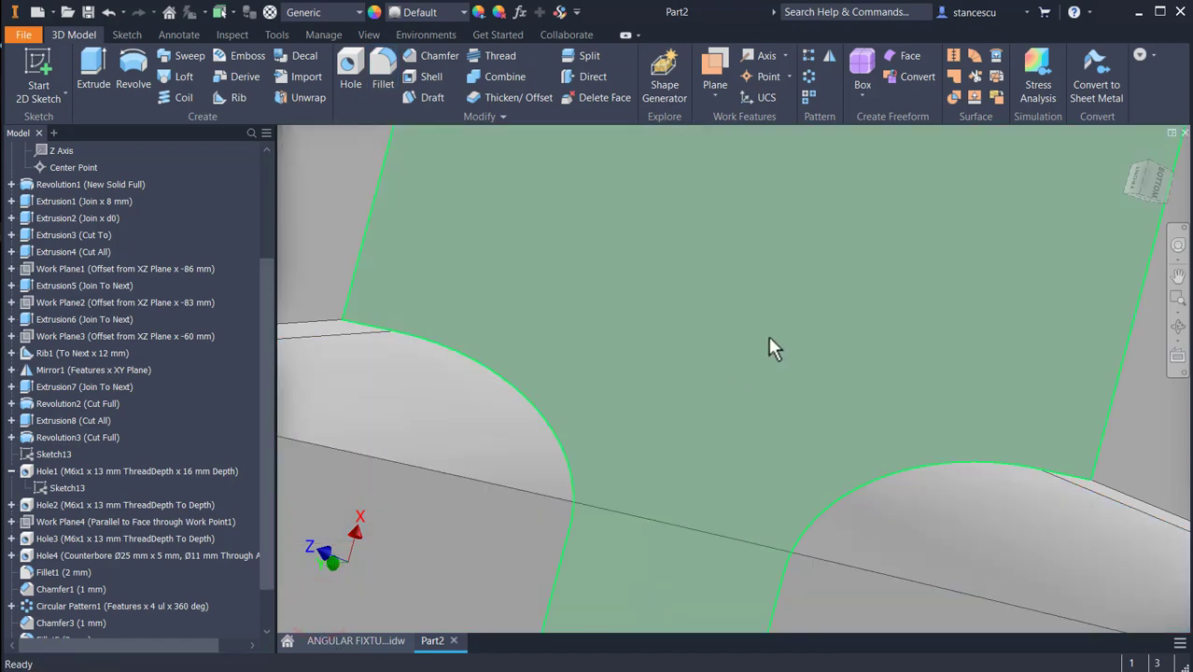
{"action": "key", "text": "F6"}
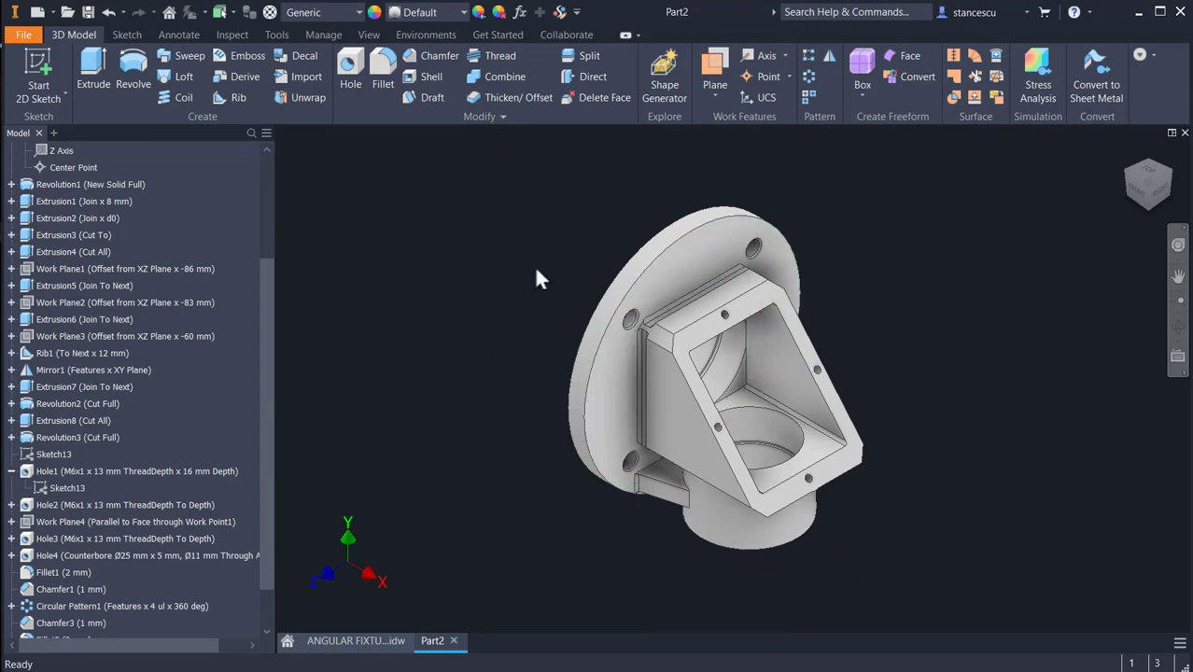
- Set the part material to Steel, Cast
{"action": "left_click", "coordinate": [314, 13]}
{"action": "scroll", "coordinate": [368, 272], "scroll_direction": "down", "scroll_amount": 4}
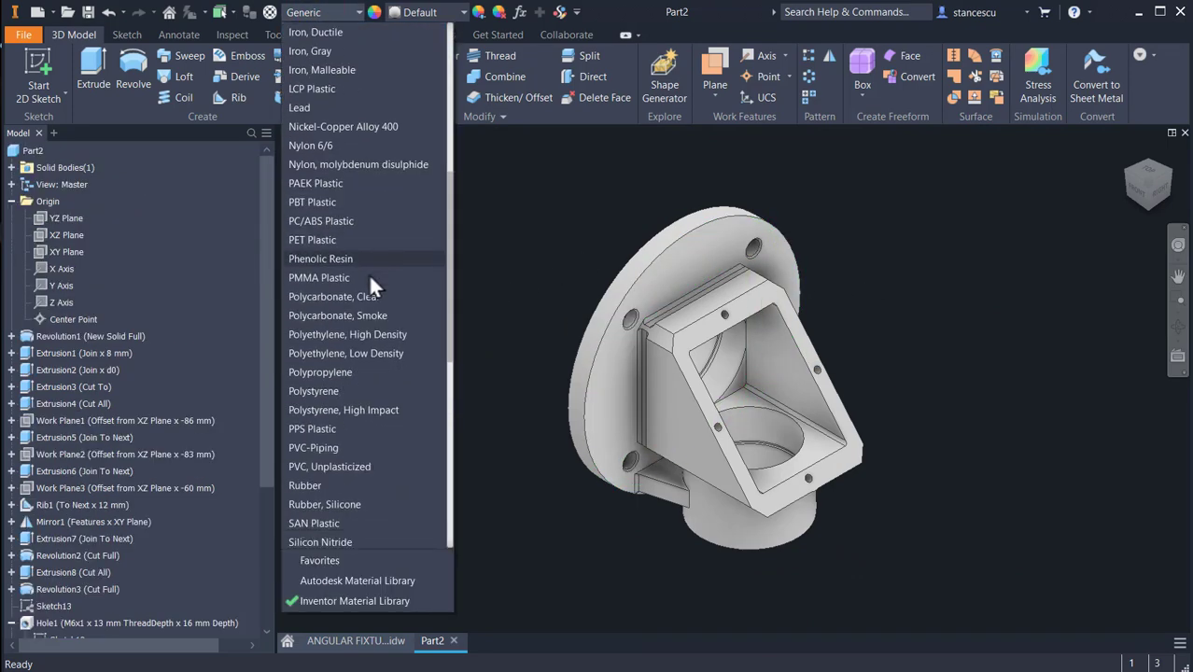
{"action": "scroll", "coordinate": [368, 273], "scroll_direction": "down", "scroll_amount": 2}
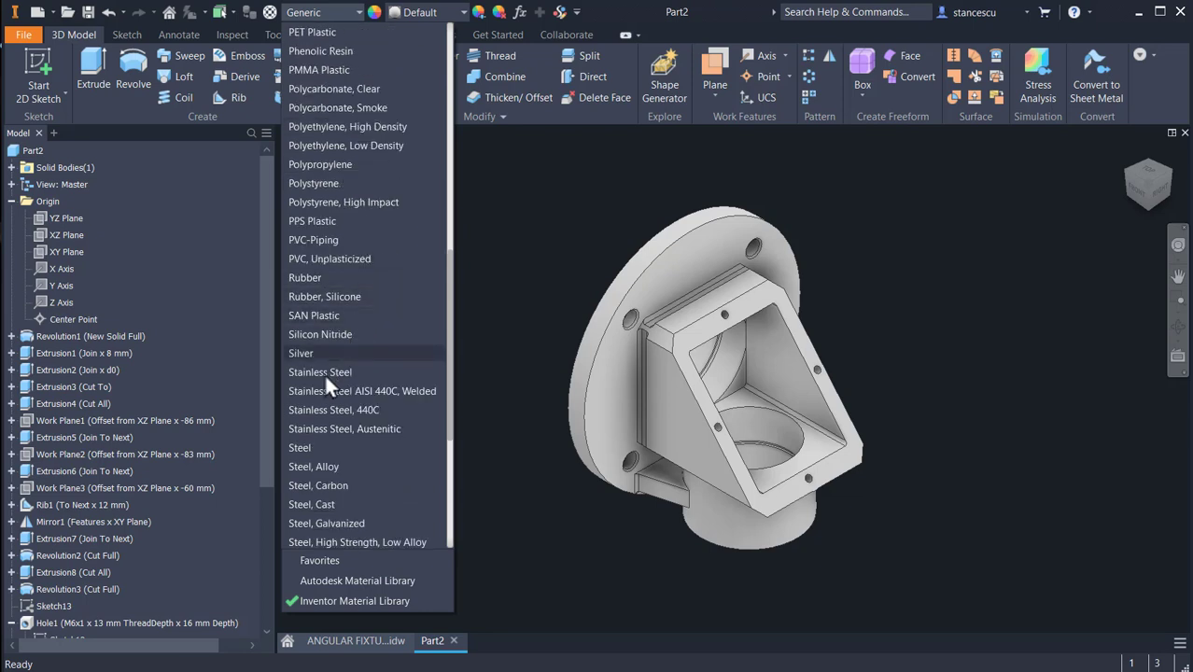
{"action": "left_click", "coordinate": [315, 505]}
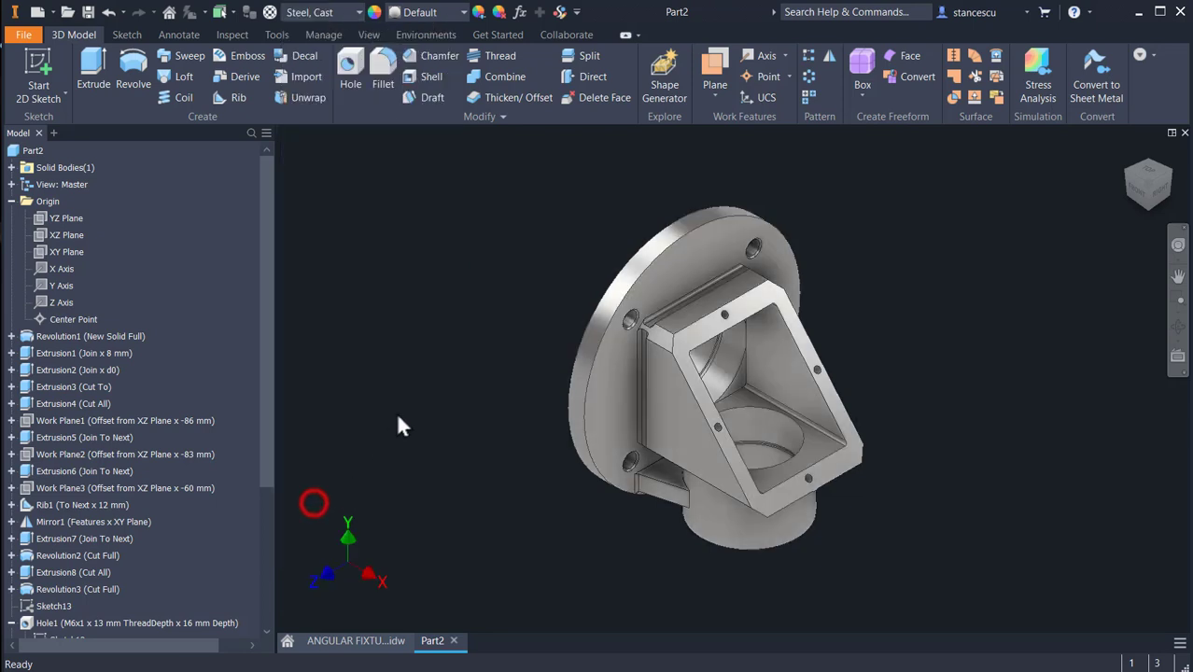
- Apply the Steel - Cast appearance to the whole part
{"action": "left_click", "coordinate": [427, 16]}
{"action": "scroll", "coordinate": [487, 316], "scroll_direction": "down", "scroll_amount": 2}
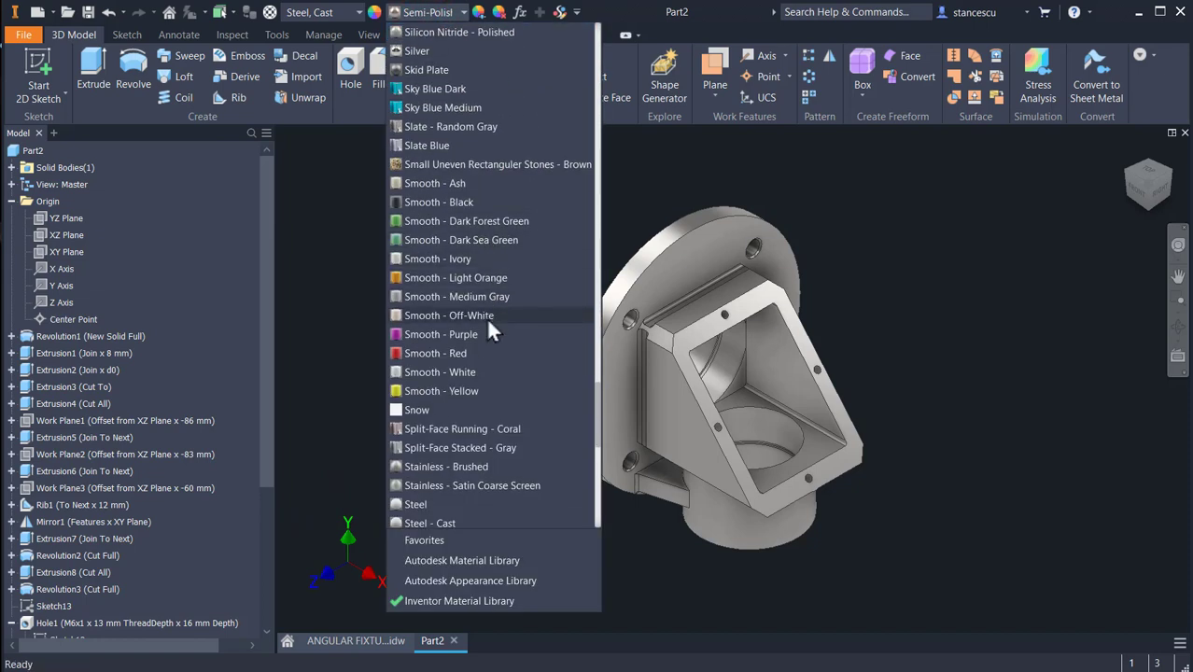
{"action": "left_click", "coordinate": [441, 505]}
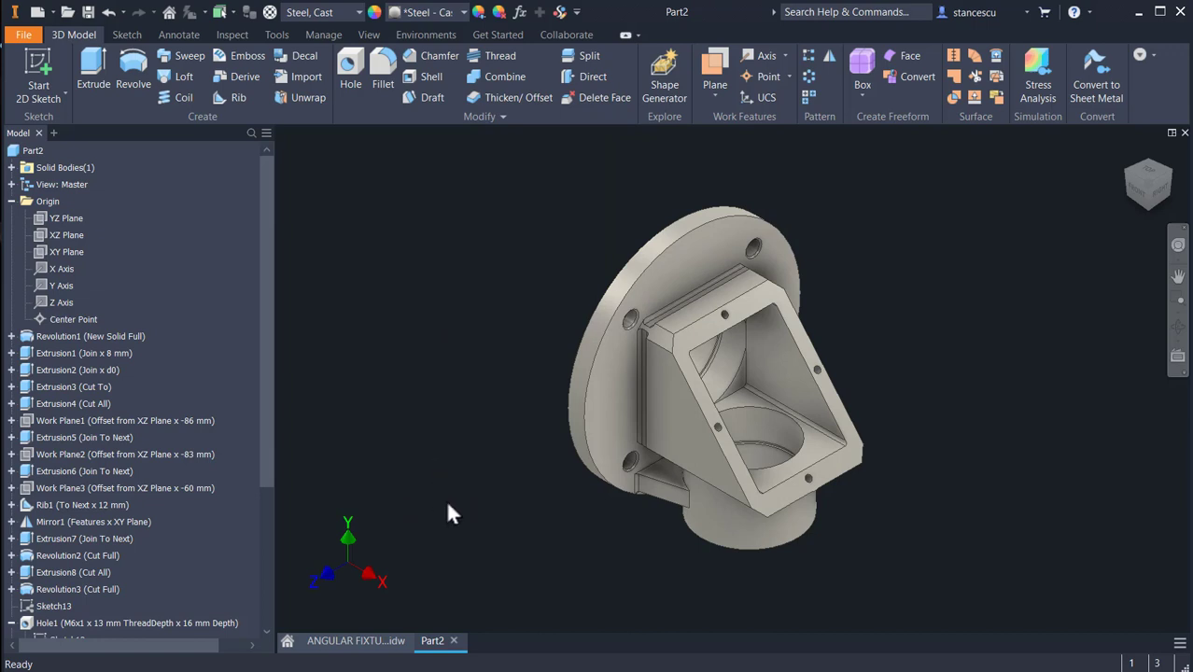
- Select the cylindrical boss's top face and bottom circular edge
{"action": "left_click", "coordinate": [751, 431]}
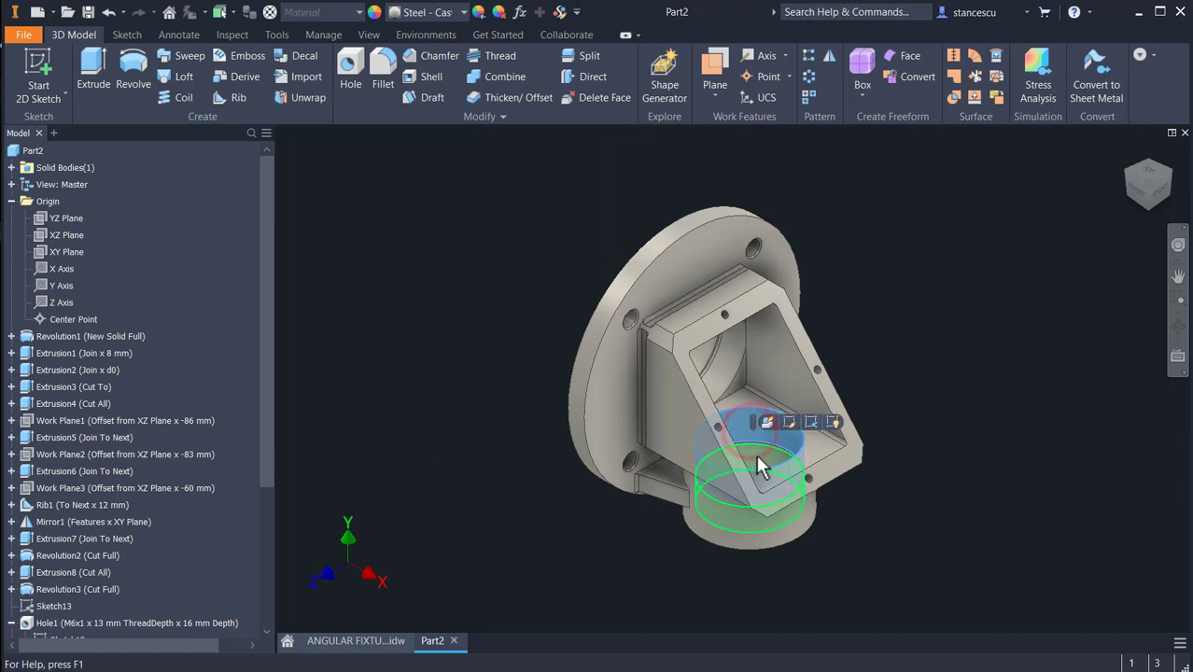
{"action": "middle_click_drag", "start_coordinate": [853, 541], "coordinate": [894, 476], "text": "shift"}
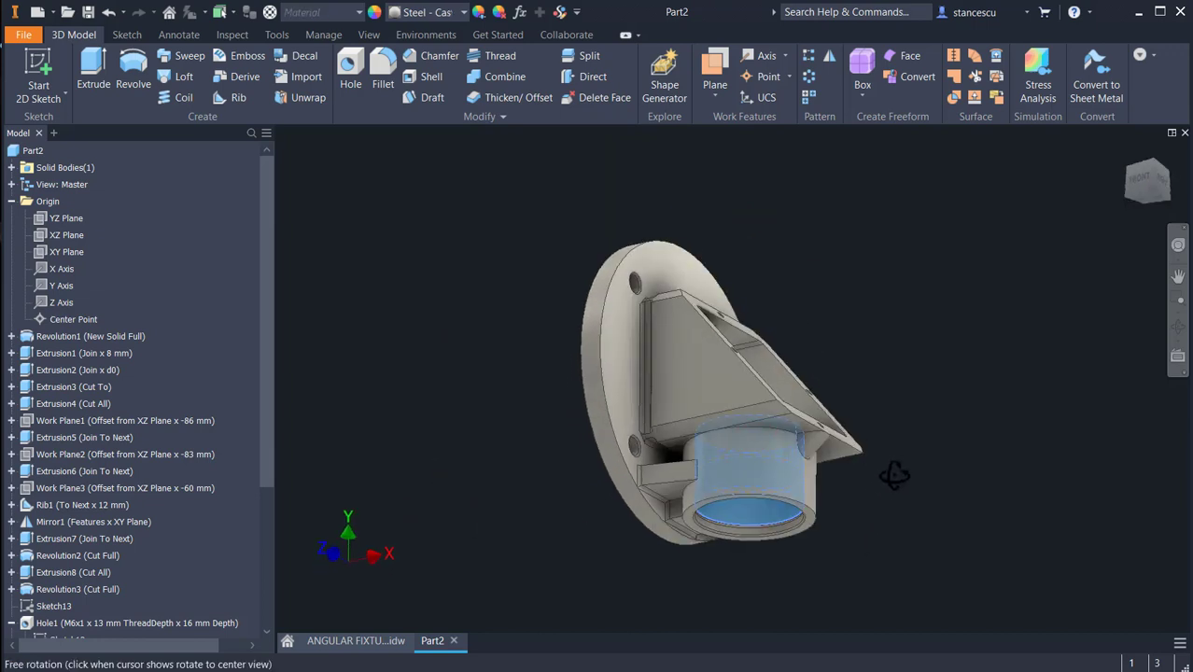
{"action": "scroll", "coordinate": [789, 537], "scroll_direction": "up", "scroll_amount": 3}
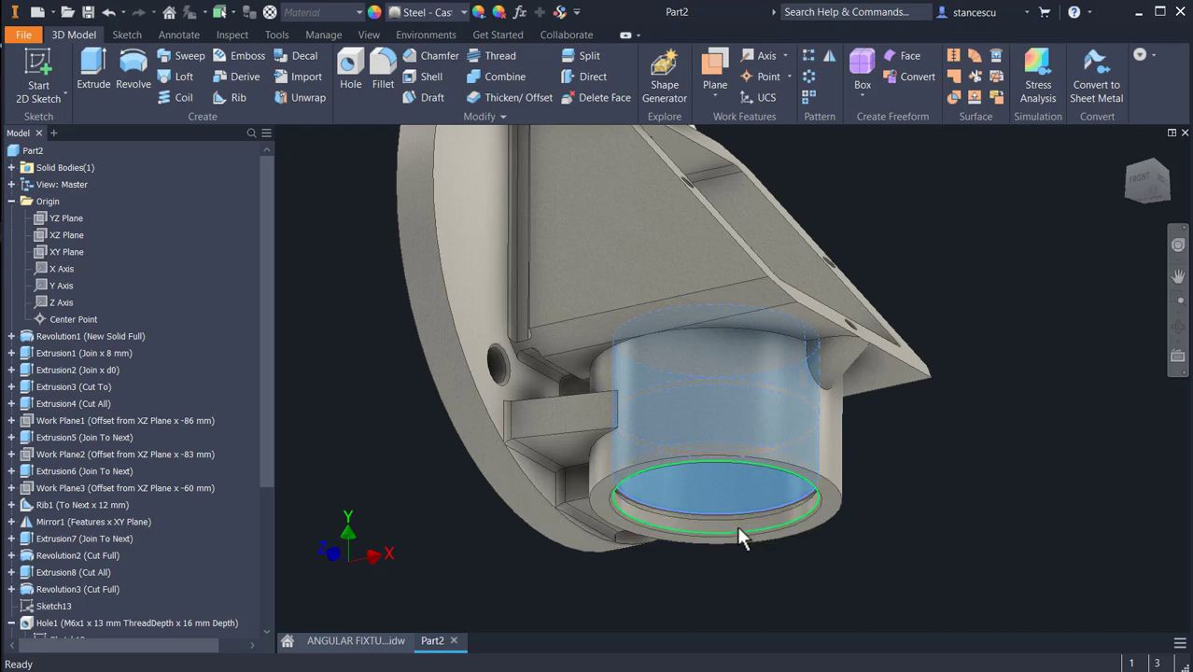
{"action": "scroll", "coordinate": [740, 537], "scroll_direction": "up", "scroll_amount": 2}
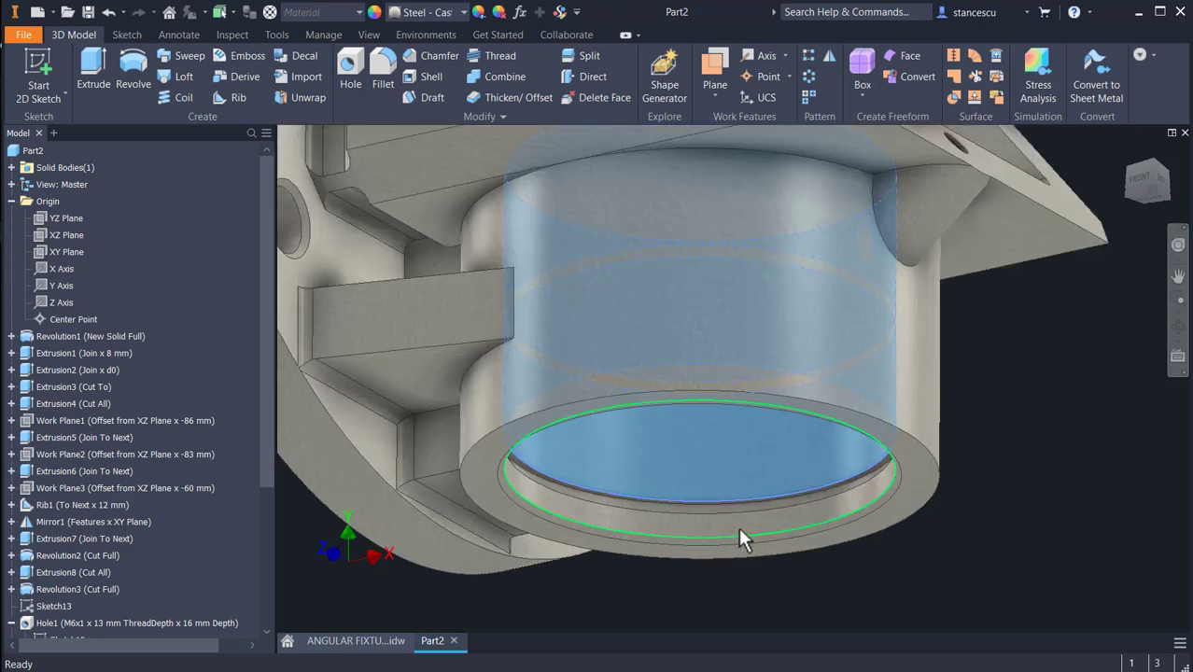
{"action": "left_click", "coordinate": [739, 529]}
{"action": "scroll", "coordinate": [1000, 451], "scroll_direction": "down", "scroll_amount": 2}
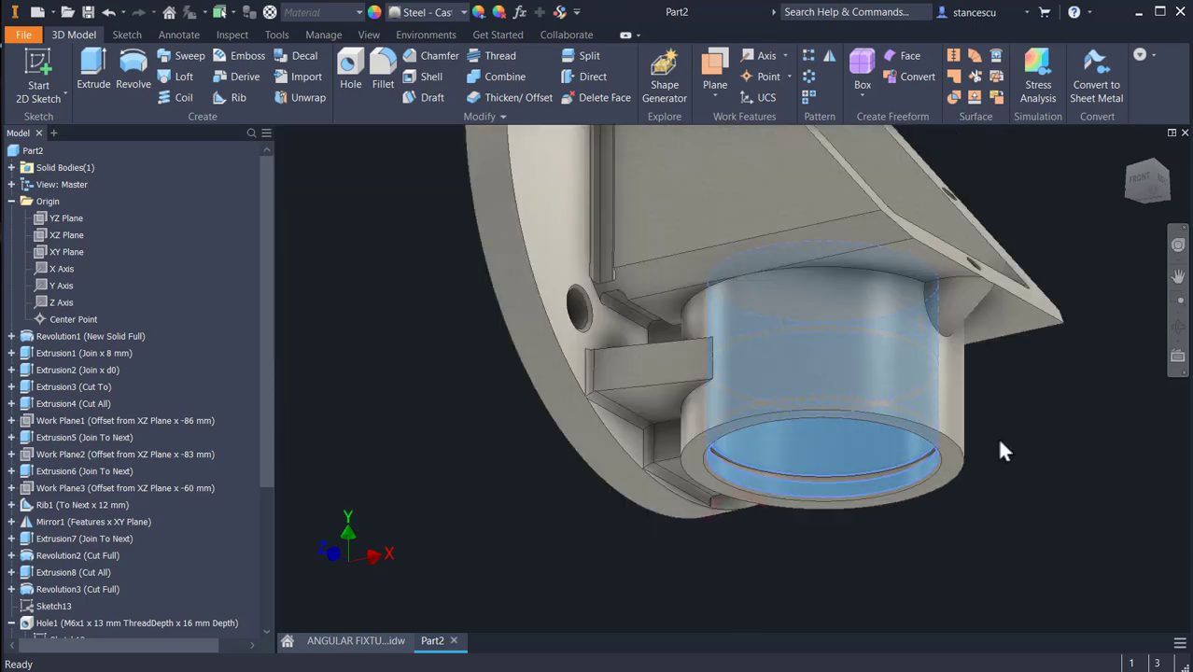
- Add the bore's inner faces, the flat flange face and the flange bore edge to the selection
{"action": "middle_click_drag", "start_coordinate": [979, 457], "coordinate": [1074, 457], "text": "shift"}
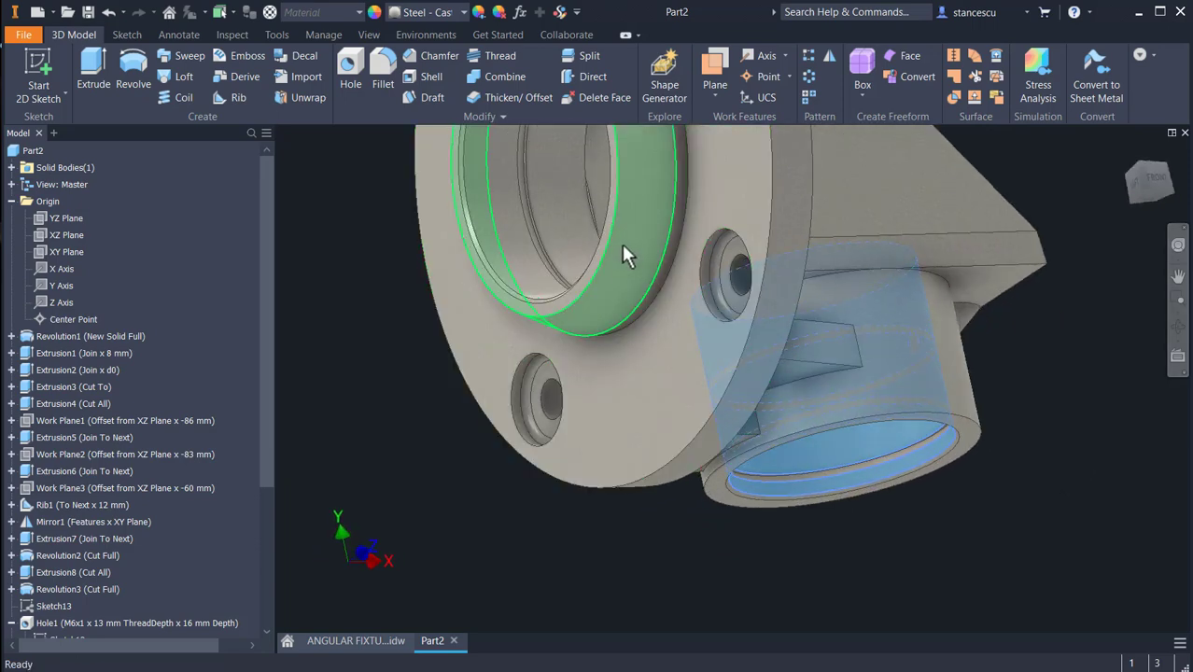
{"action": "left_click", "coordinate": [505, 243]}
{"action": "left_click", "coordinate": [560, 210]}
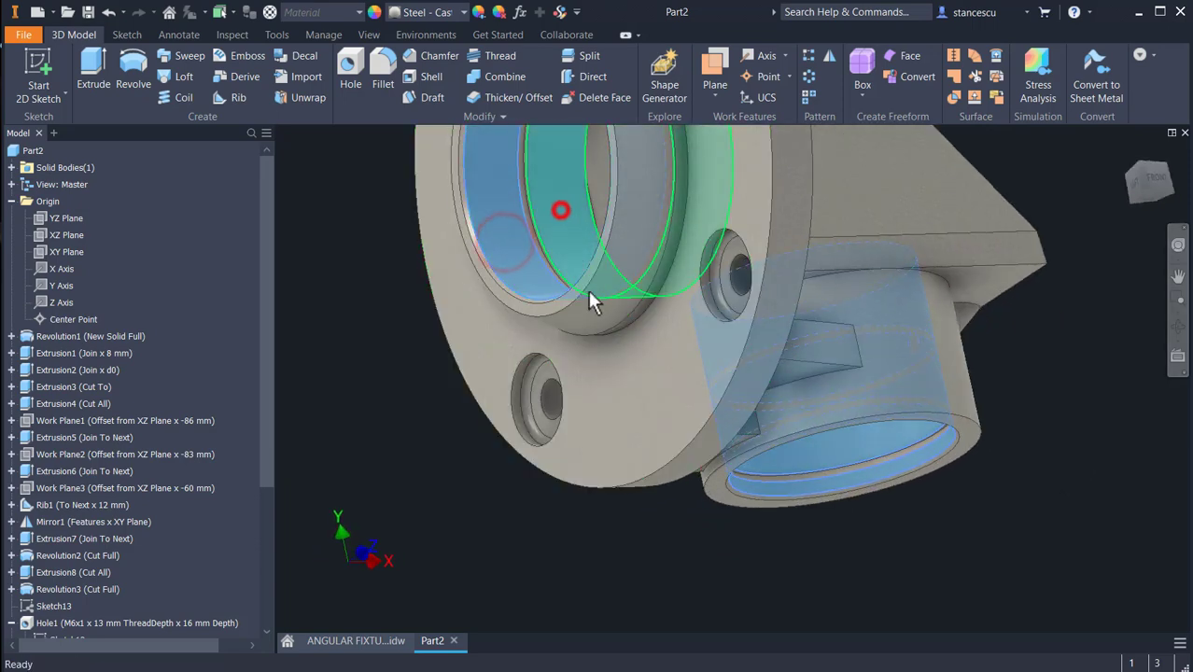
{"action": "left_click", "coordinate": [629, 397]}
{"action": "left_click", "coordinate": [618, 289]}
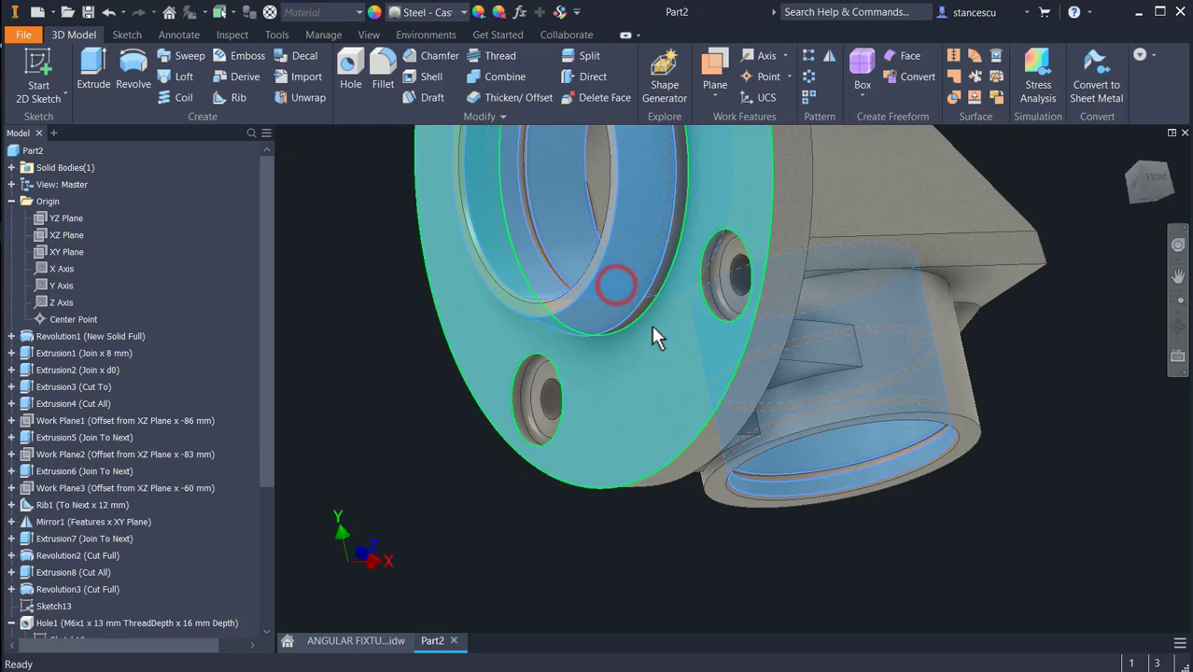
{"action": "scroll", "coordinate": [652, 329], "scroll_direction": "up", "scroll_amount": 5}
{"action": "left_click", "coordinate": [629, 258]}
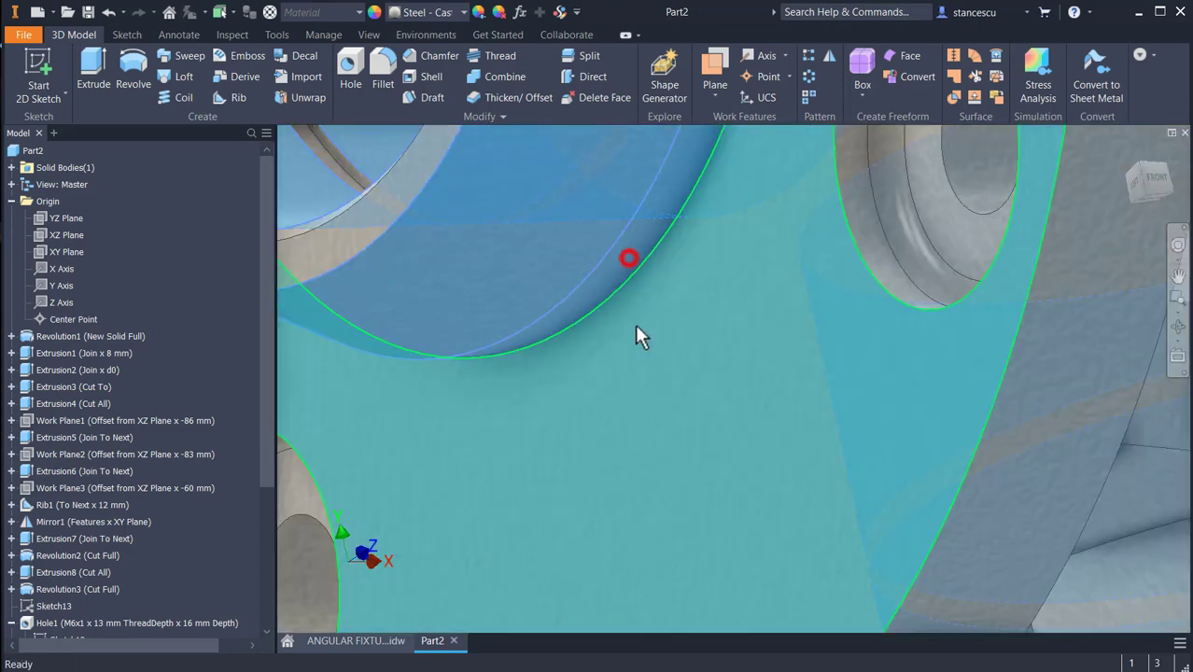
{"action": "scroll", "coordinate": [642, 348], "scroll_direction": "down", "scroll_amount": 5}
- Add the square frame face, give the selected faces Steel - Cast appearance, and return home
{"action": "key", "text": "F4"}
{"action": "left_click_drag", "start_coordinate": [716, 418], "coordinate": [581, 458]}
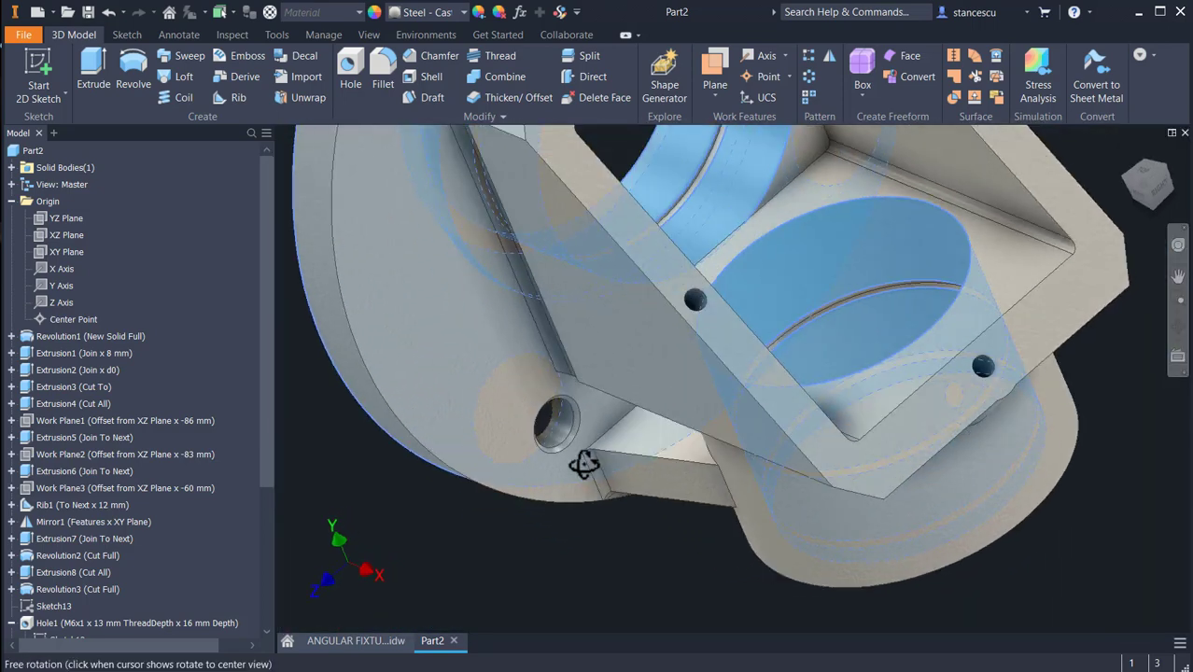
{"action": "left_click", "coordinate": [1083, 278]}
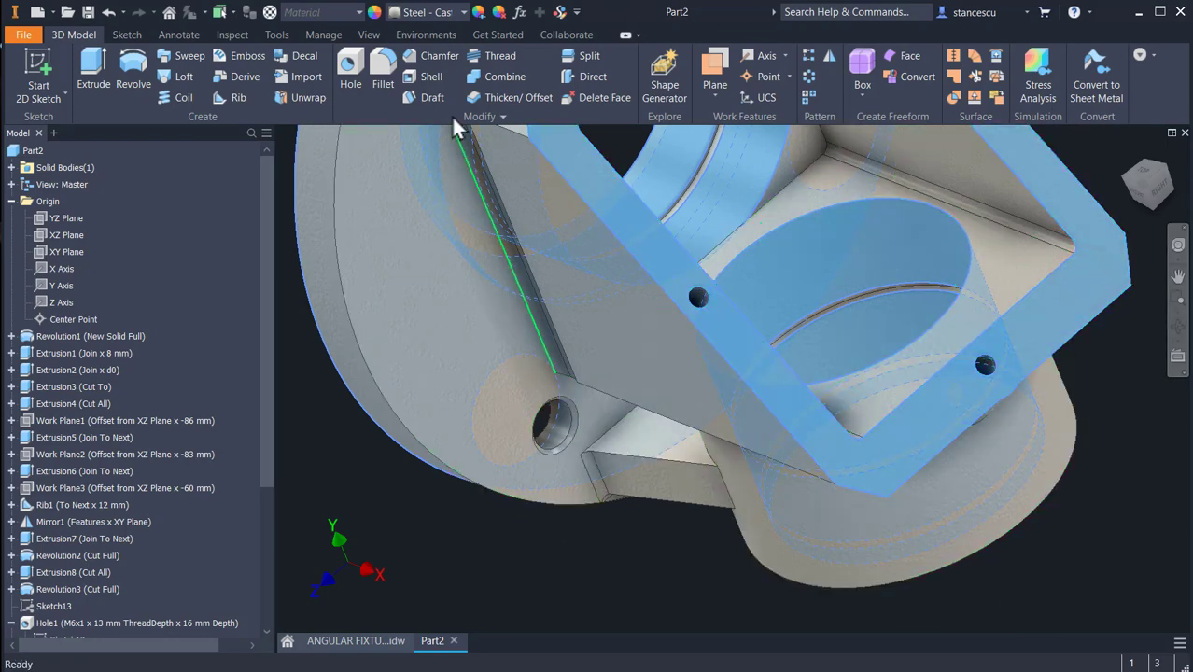
{"action": "left_click", "coordinate": [447, 13]}
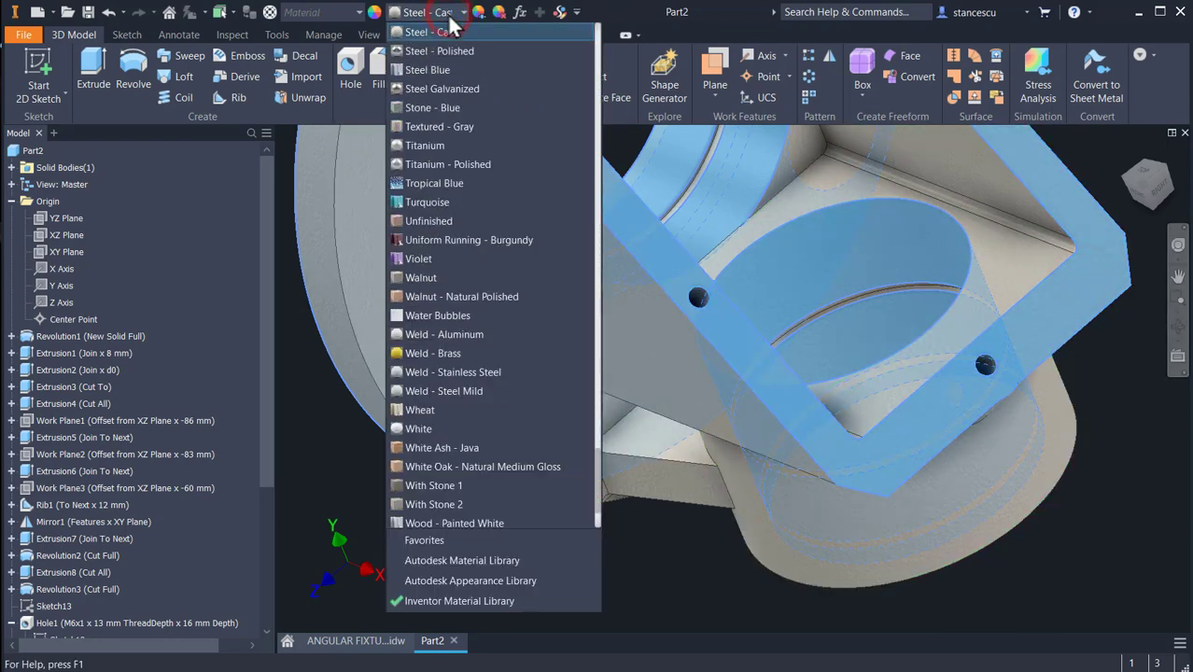
{"action": "left_click", "coordinate": [438, 42]}
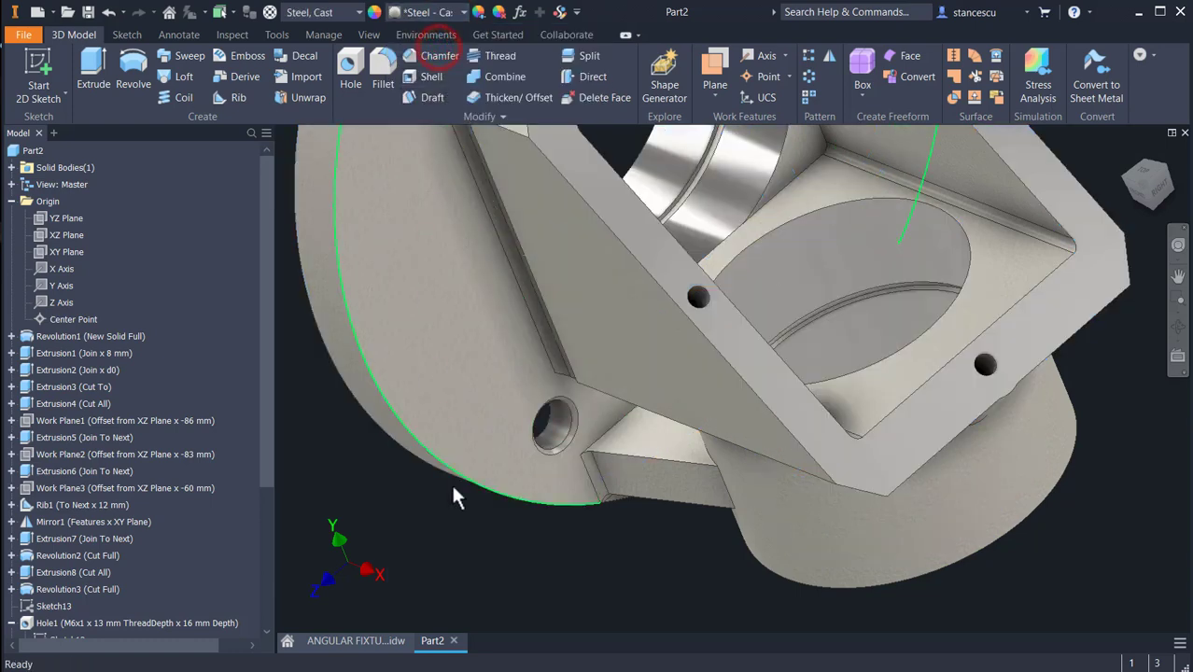
{"action": "left_click", "coordinate": [527, 550]}
{"action": "key", "text": "F6"}
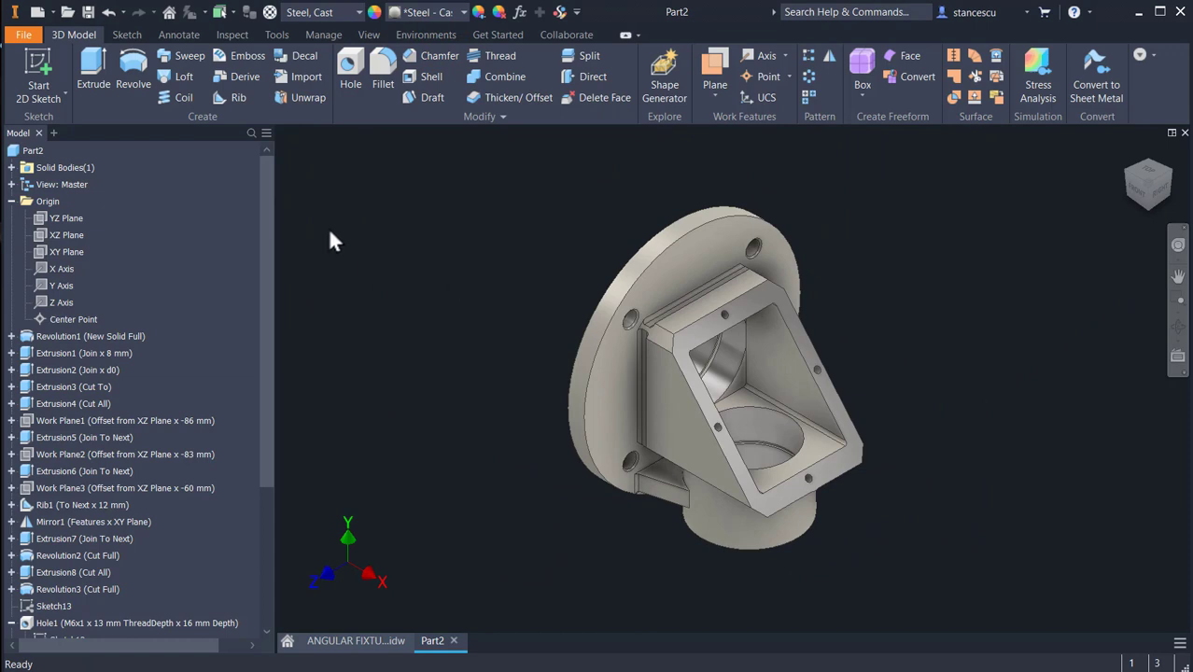
{"action": "right_click", "coordinate": [35, 157]}
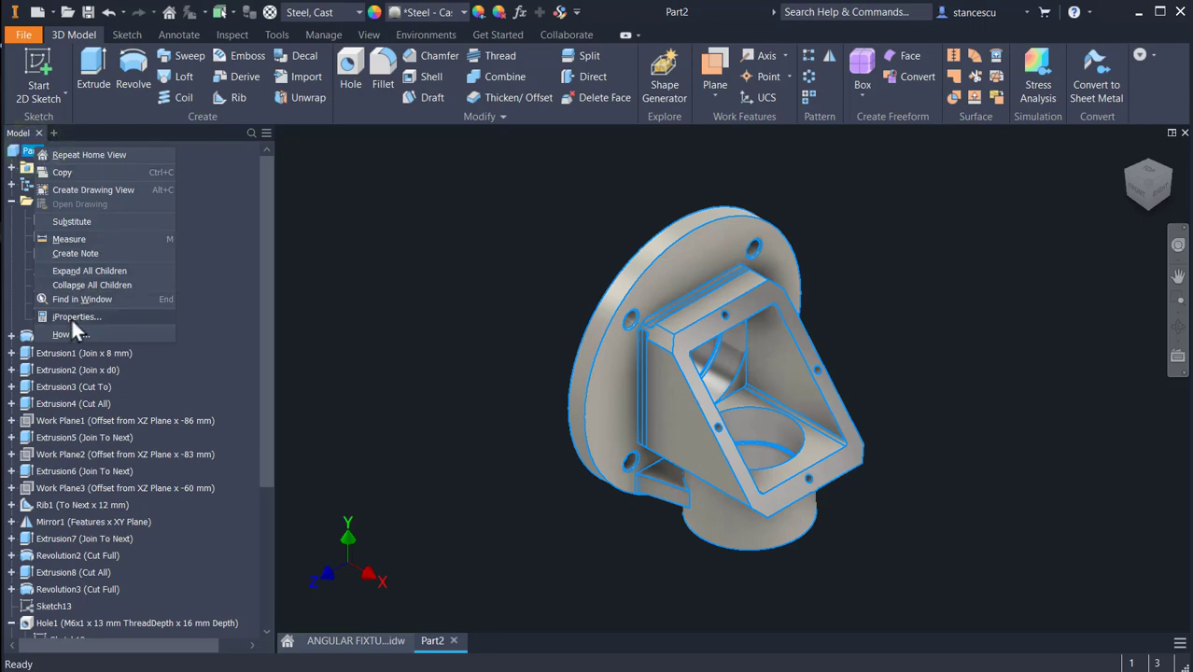
{"action": "left_click", "coordinate": [71, 316]}
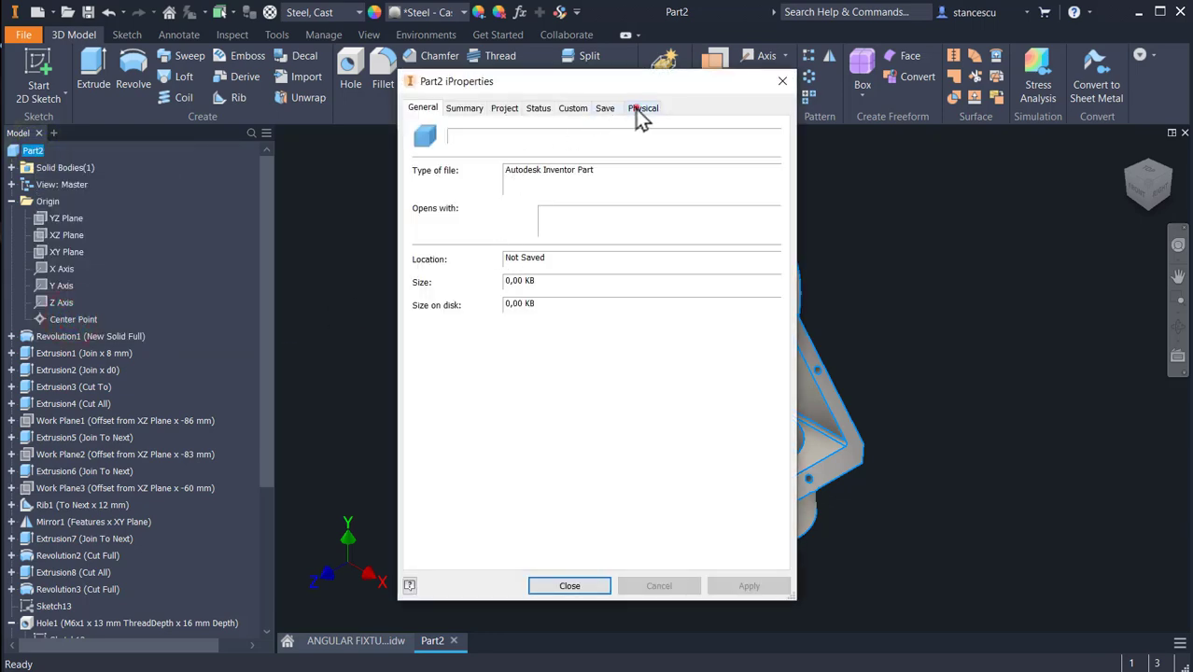
{"action": "left_click", "coordinate": [640, 109]}
{"action": "left_click", "coordinate": [738, 146]}
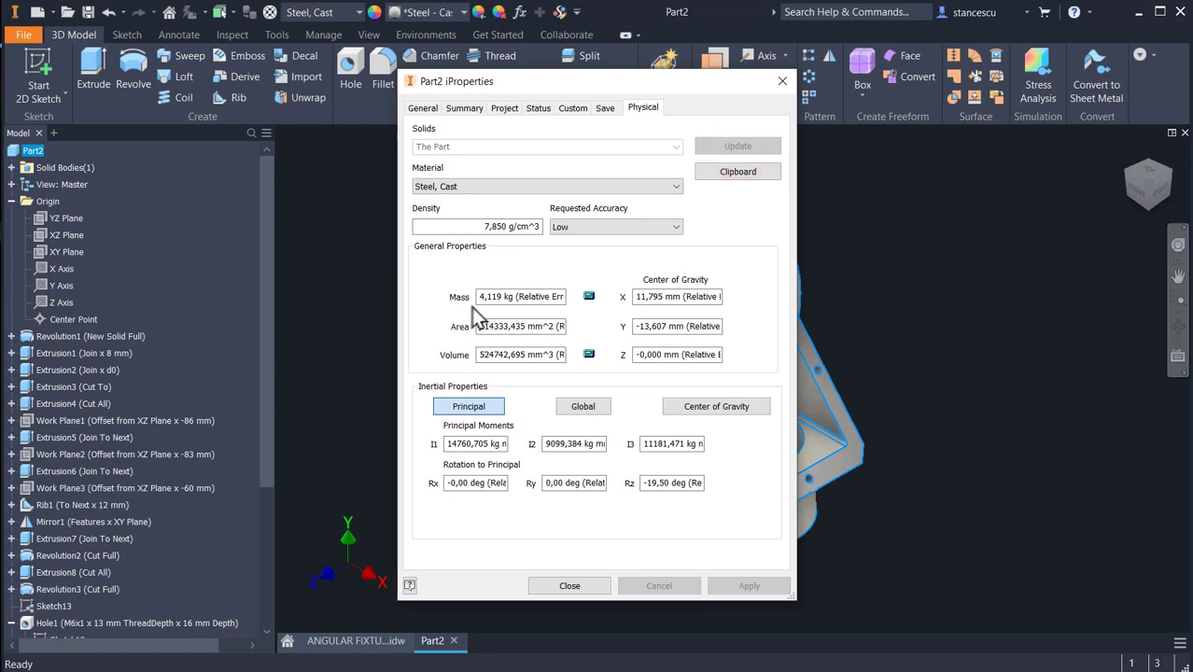
{"action": "left_click", "coordinate": [567, 586]}
{"action": "left_click", "coordinate": [982, 296]}
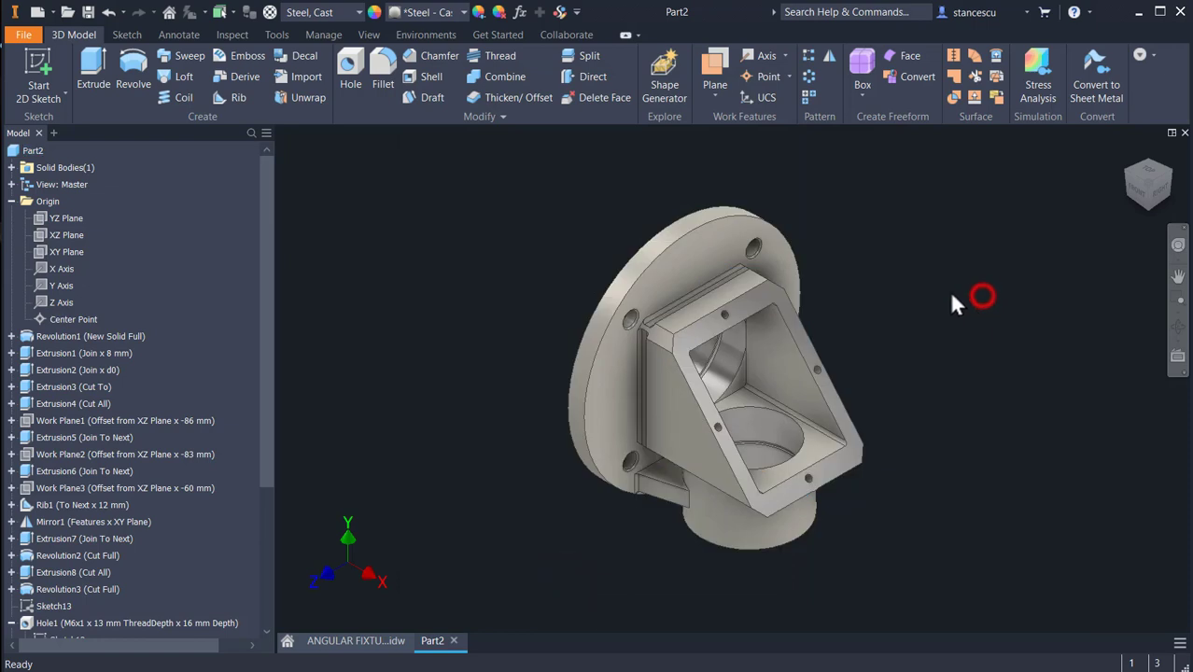